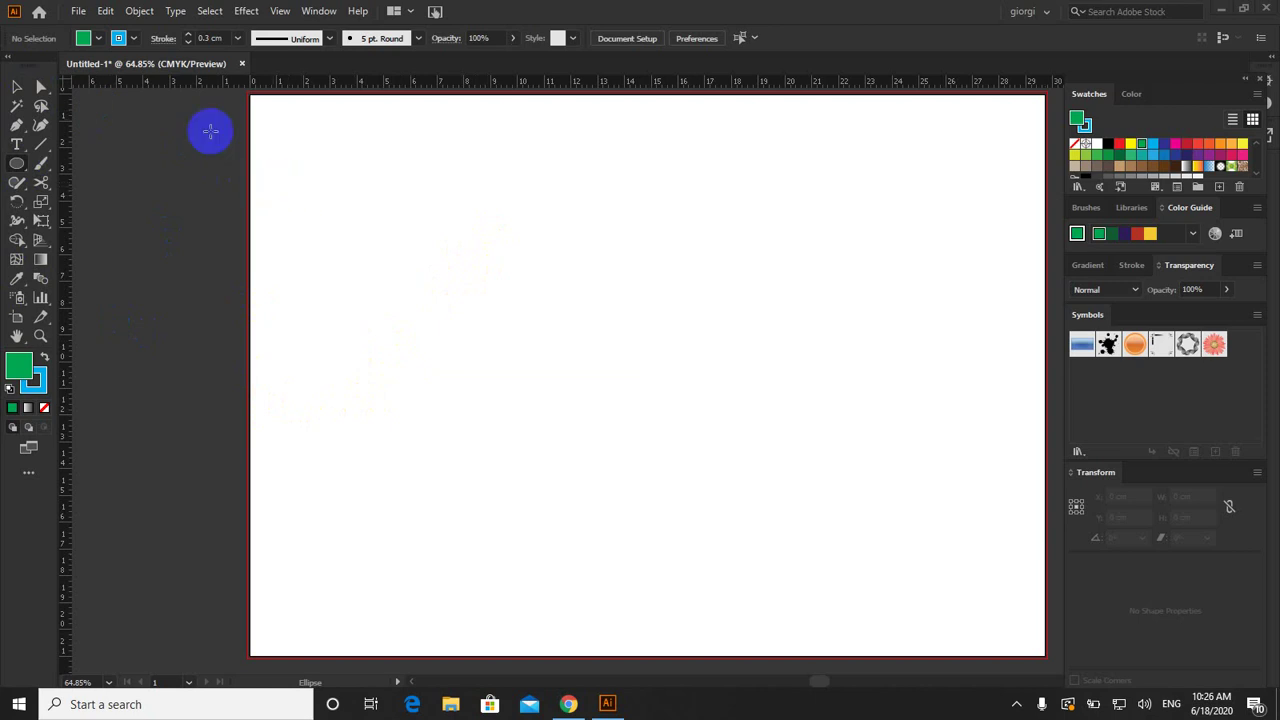
Step: Place logo-koko.jpg as a linked reference, about 4.98 × 4.96 cm, in the artboard's top-right corner
{"action": "left_click", "coordinate": [78, 12]}
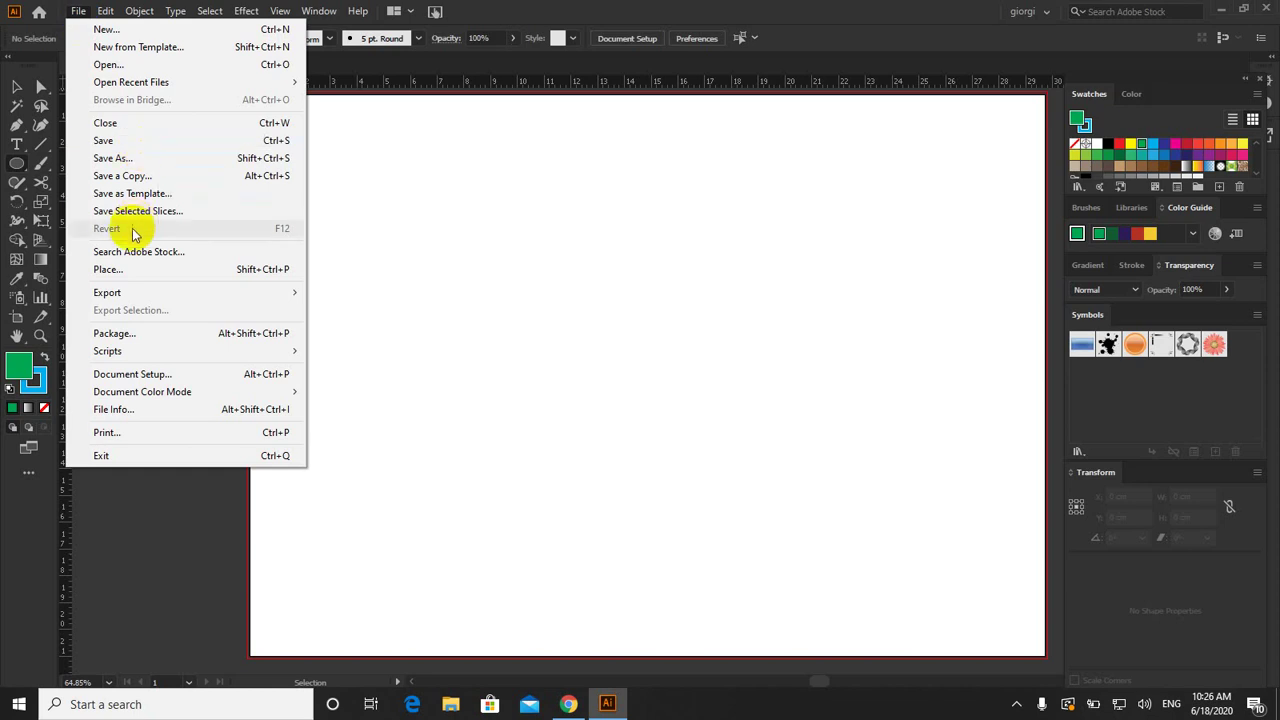
{"action": "left_click", "coordinate": [116, 270]}
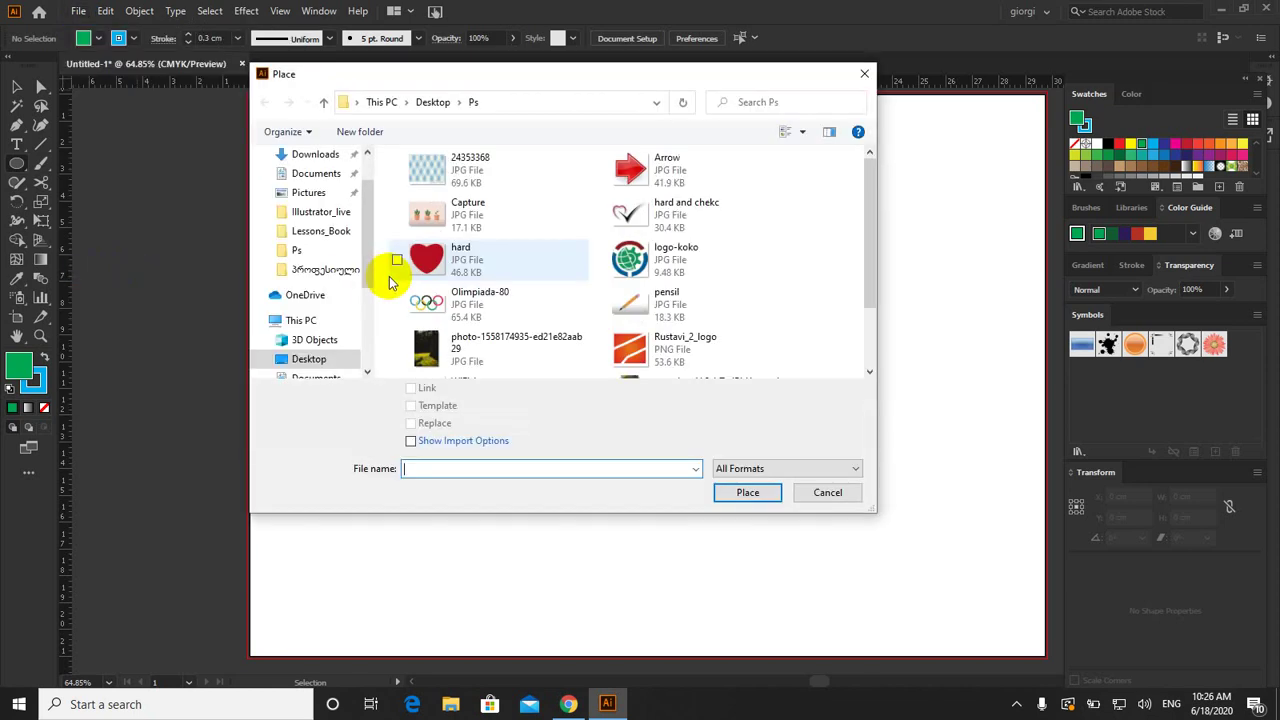
{"action": "left_click", "coordinate": [628, 216]}
{"action": "left_click", "coordinate": [628, 258]}
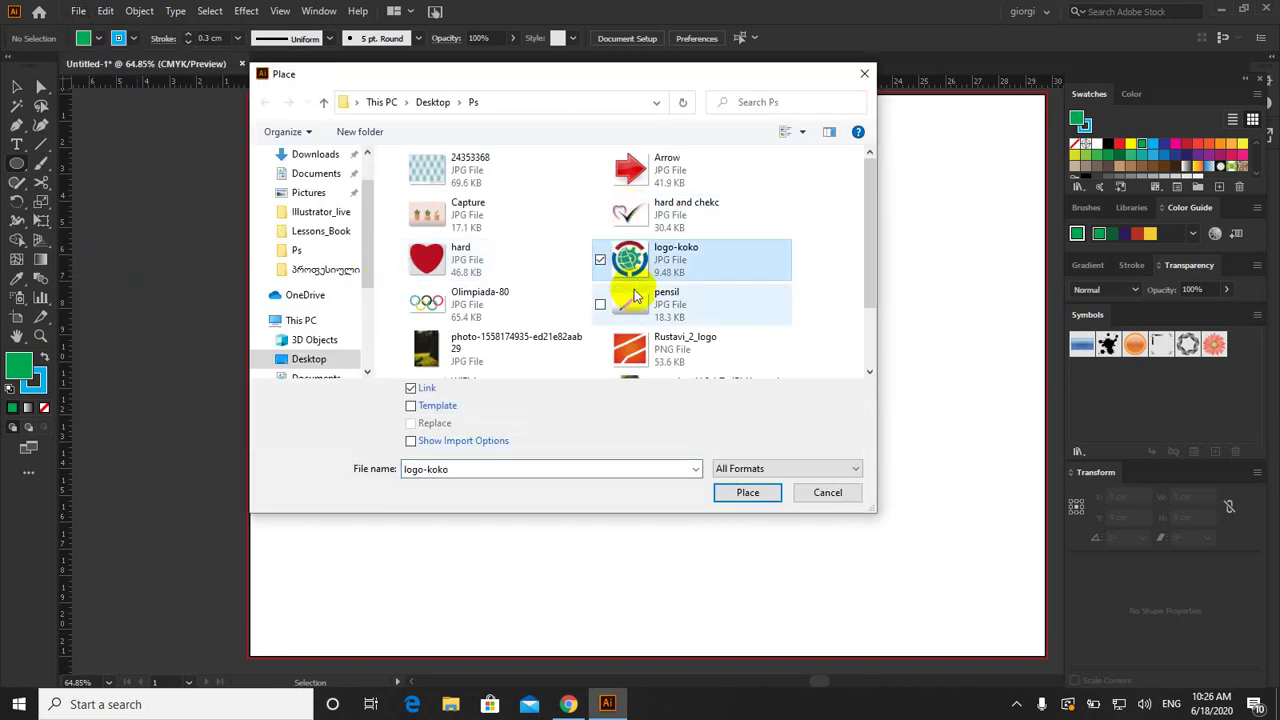
{"action": "left_click", "coordinate": [755, 491]}
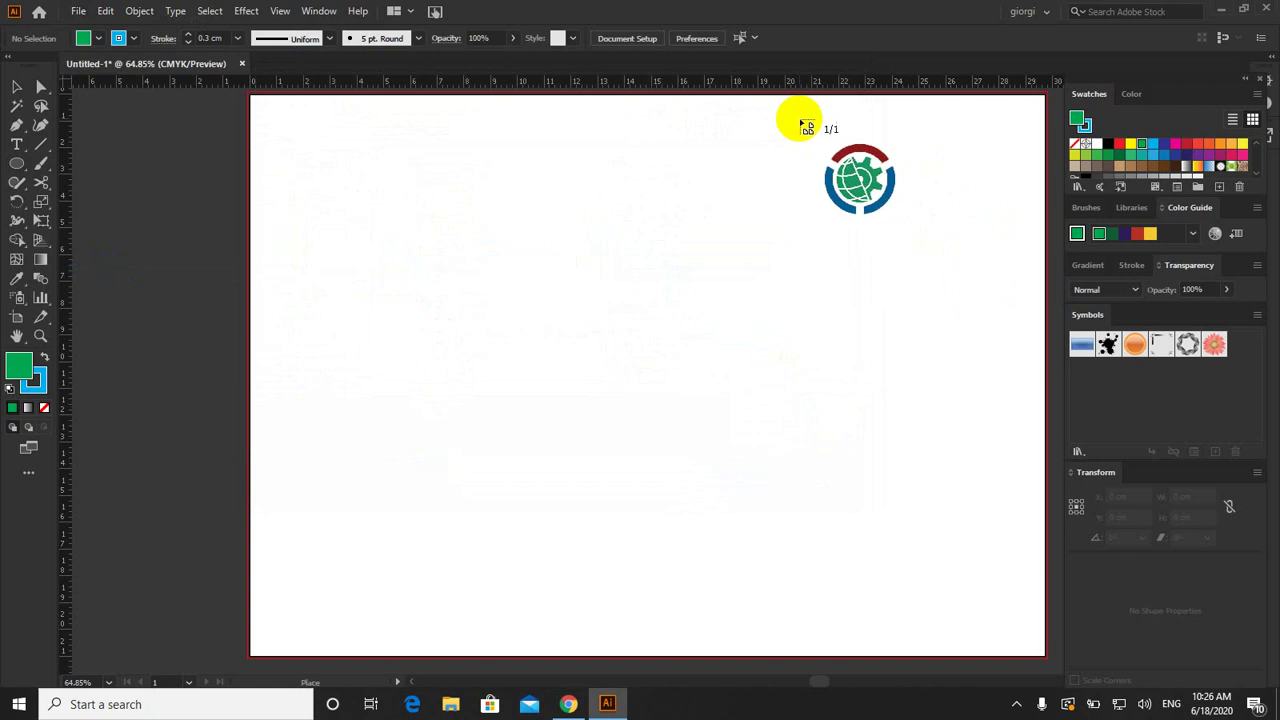
{"action": "left_click_drag", "start_coordinate": [800, 118], "coordinate": [946, 250]}
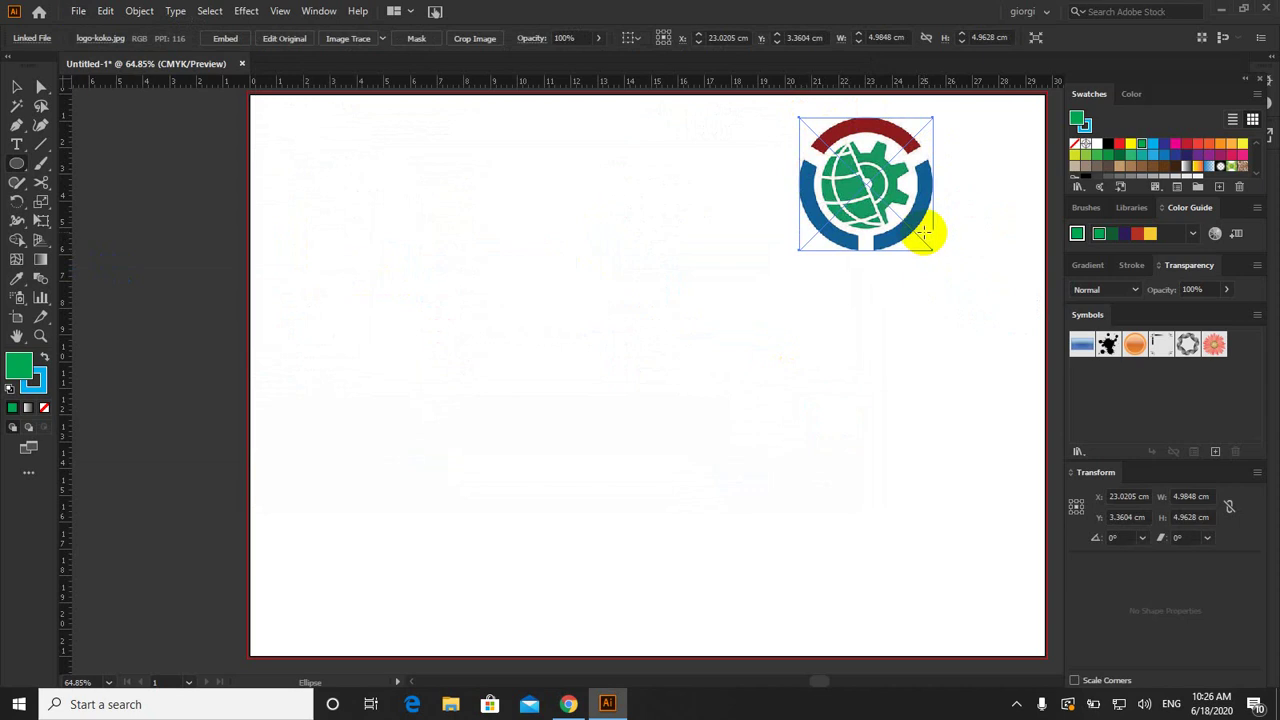
{"action": "left_click", "coordinate": [18, 84]}
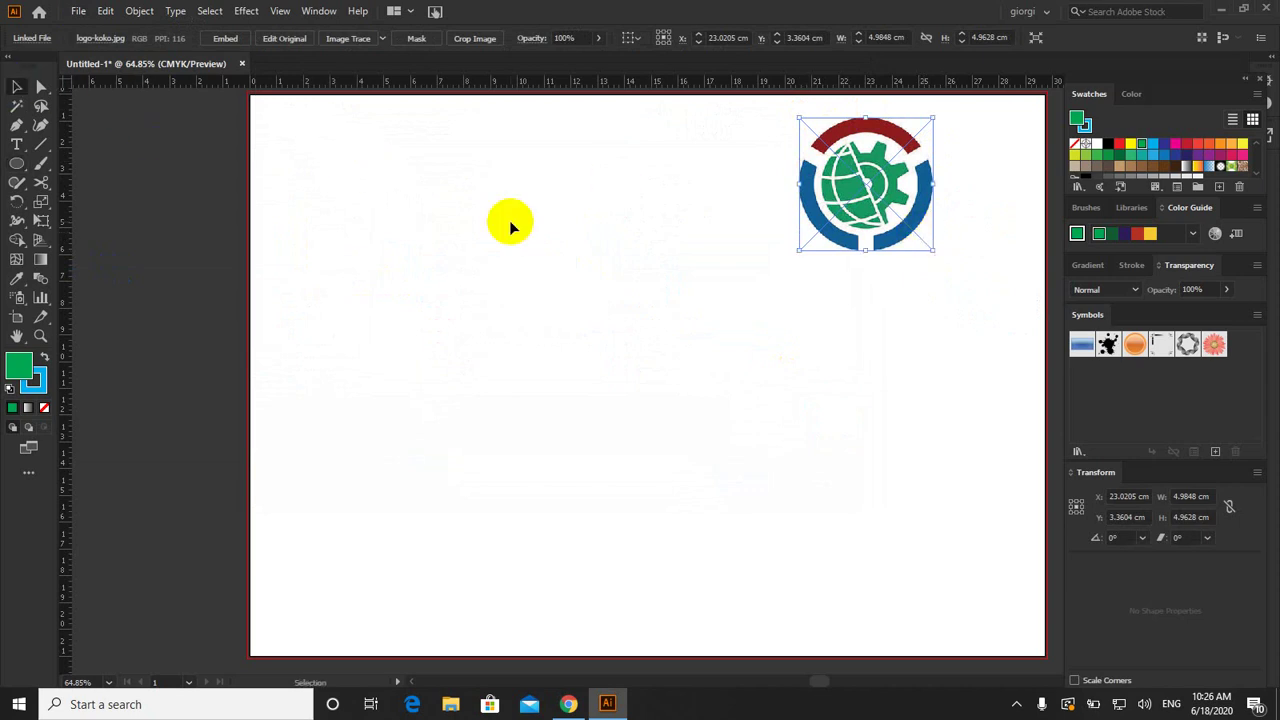
{"action": "left_click", "coordinate": [600, 190]}
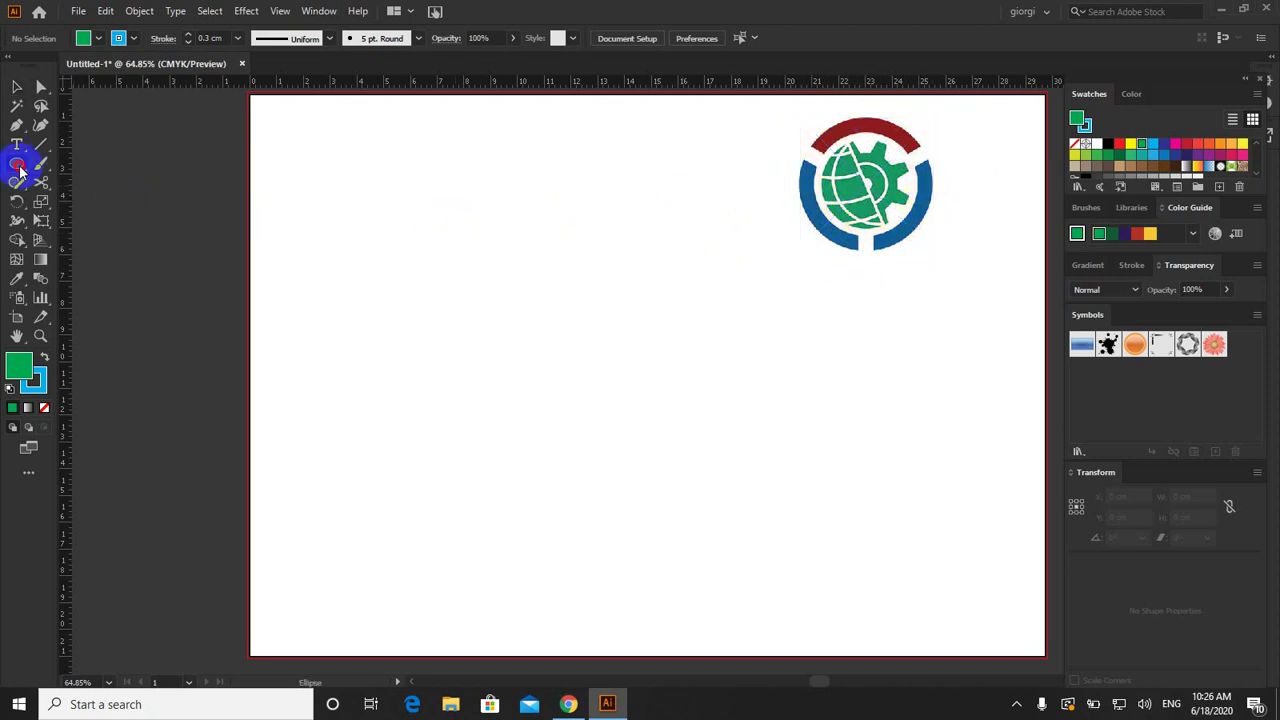
Step: Draw a circle about 5.08 cm across to the left of the logo
{"action": "mouse_move", "coordinate": [20, 170]}
{"action": "left_mouse_down"}
{"action": "mouse_move", "coordinate": [190, 216]}
{"action": "mouse_move", "coordinate": [377, 108]}
{"action": "mouse_move", "coordinate": [350, 108]}
{"action": "left_mouse_up"}
{"action": "left_click", "coordinate": [318, 138]}
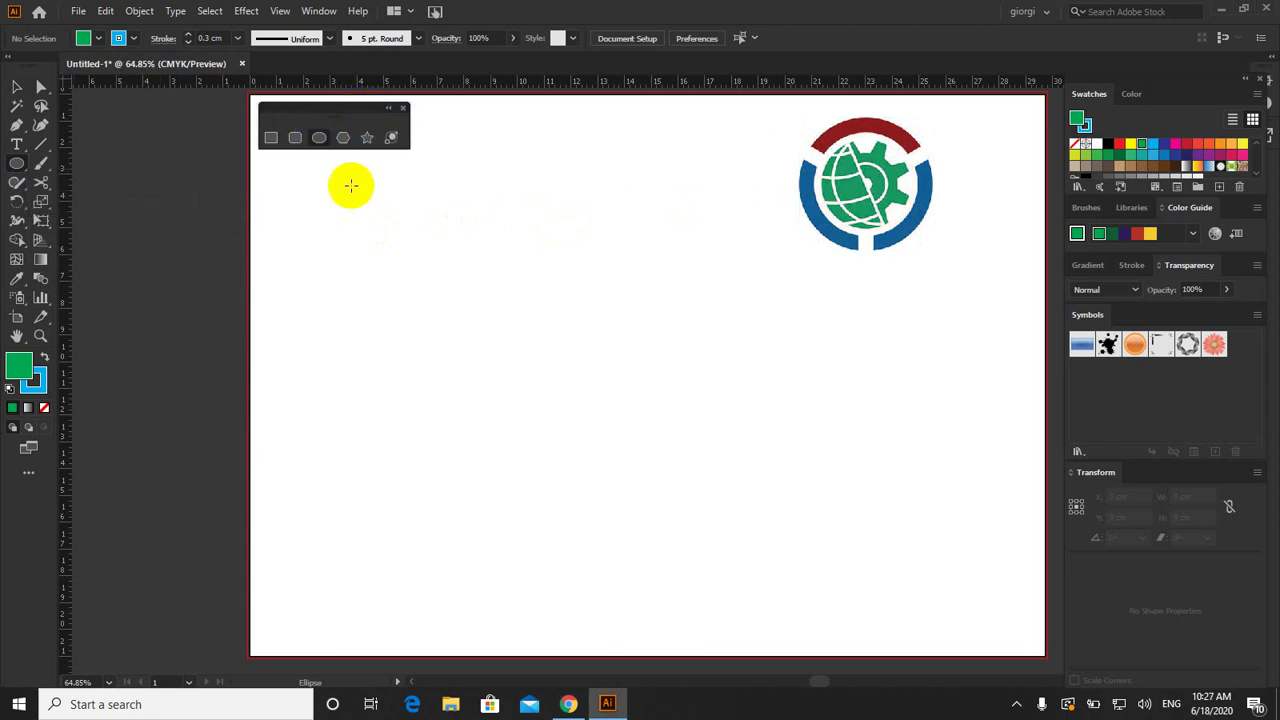
{"action": "left_click_drag", "start_coordinate": [390, 234], "coordinate": [524, 361]}
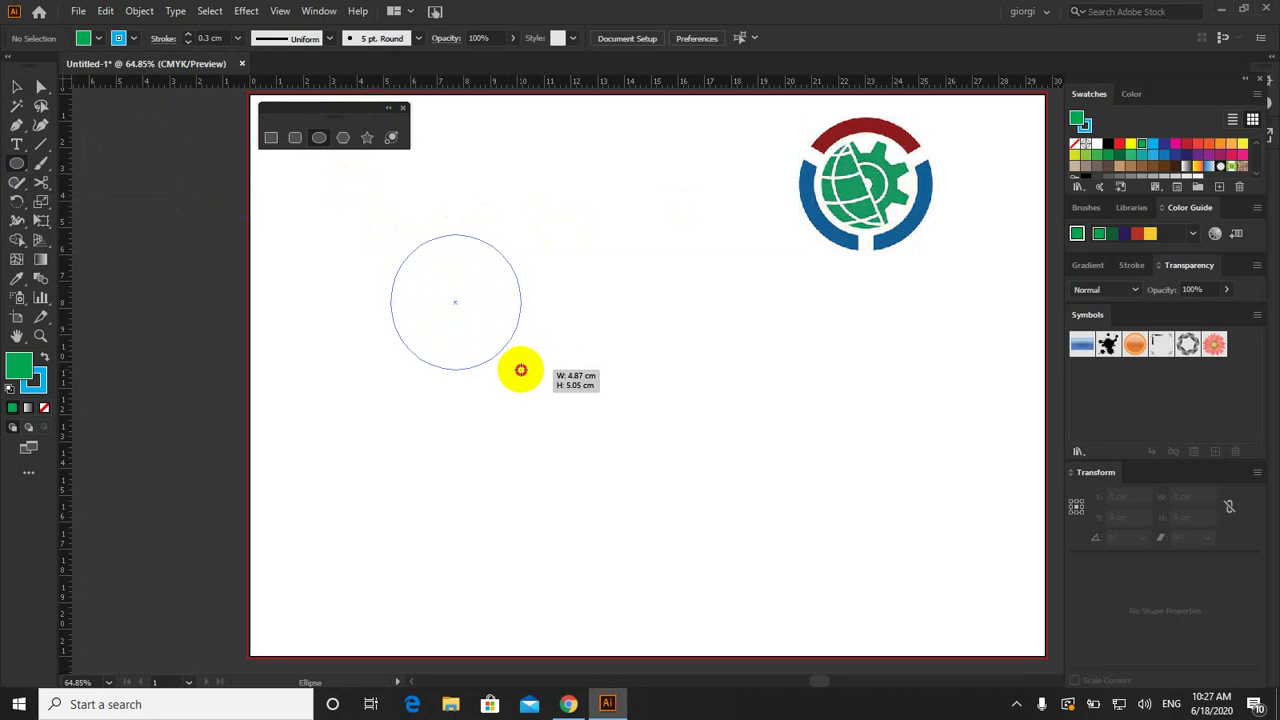
{"action": "left_click_drag", "start_coordinate": [524, 361], "coordinate": [525, 371]}
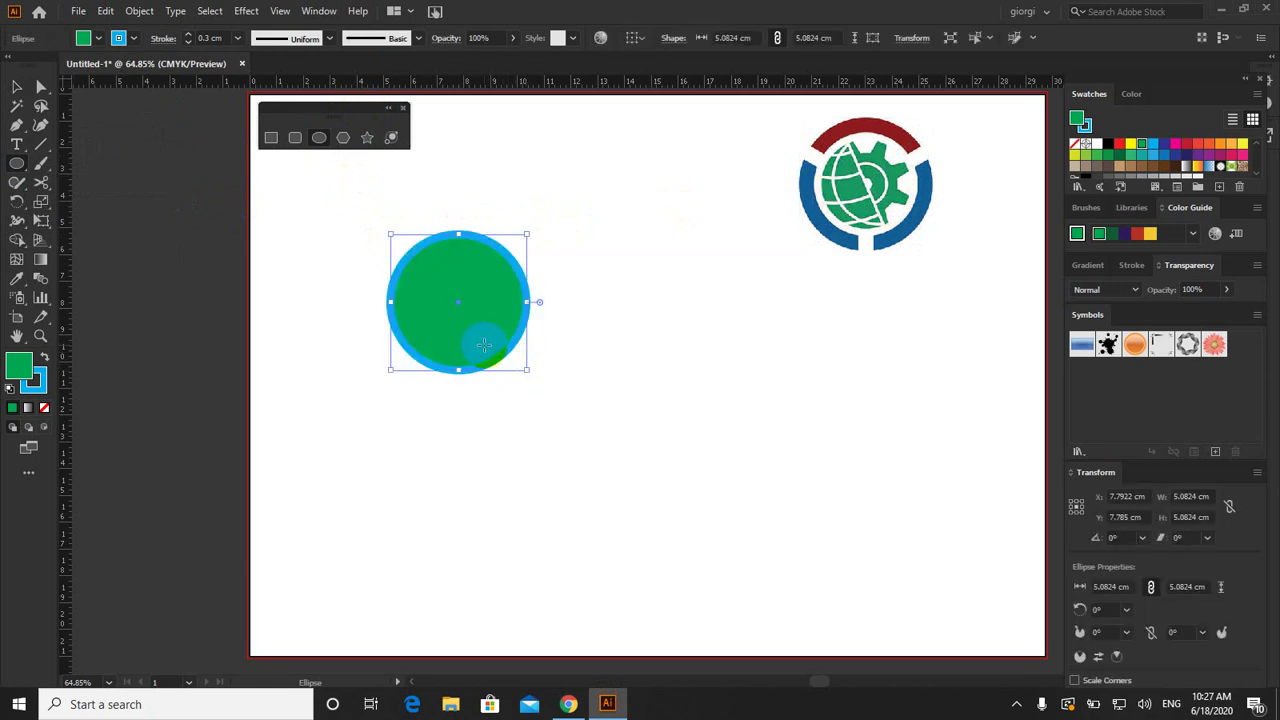
Step: Give the circle no fill and a 0.6 cm blue stroke
{"action": "left_click", "coordinate": [99, 39]}
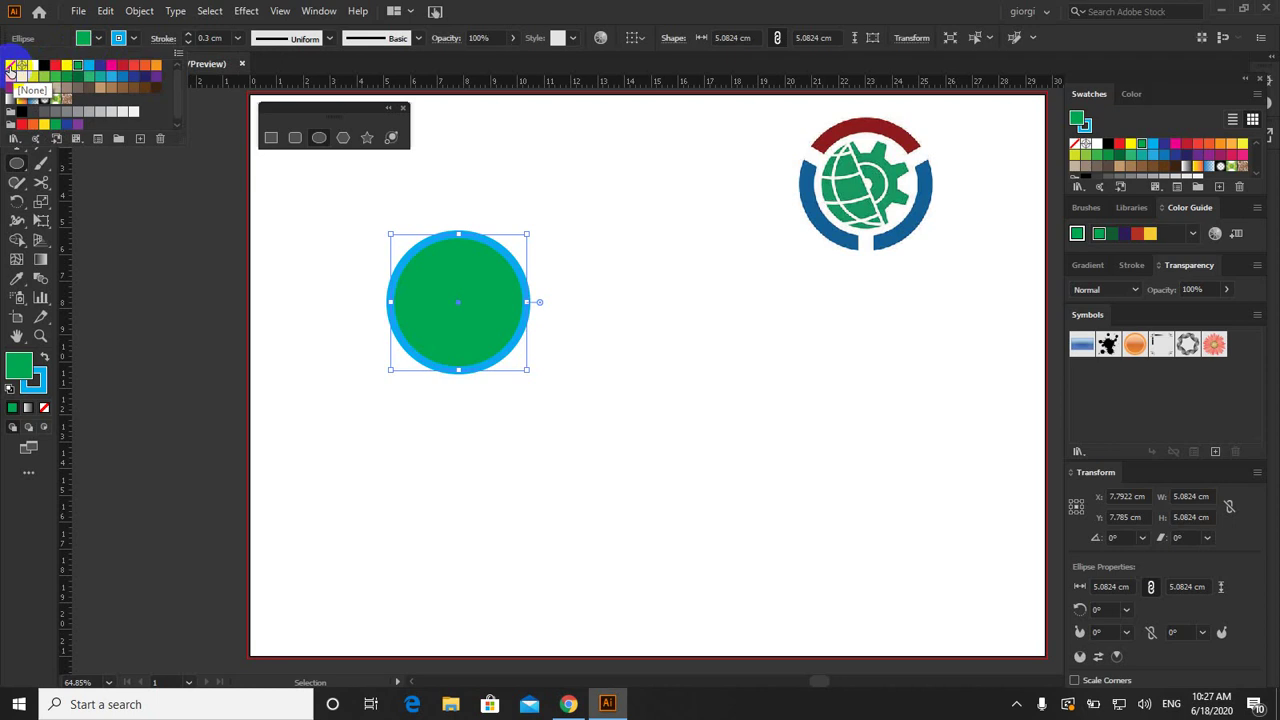
{"action": "left_click", "coordinate": [9, 66]}
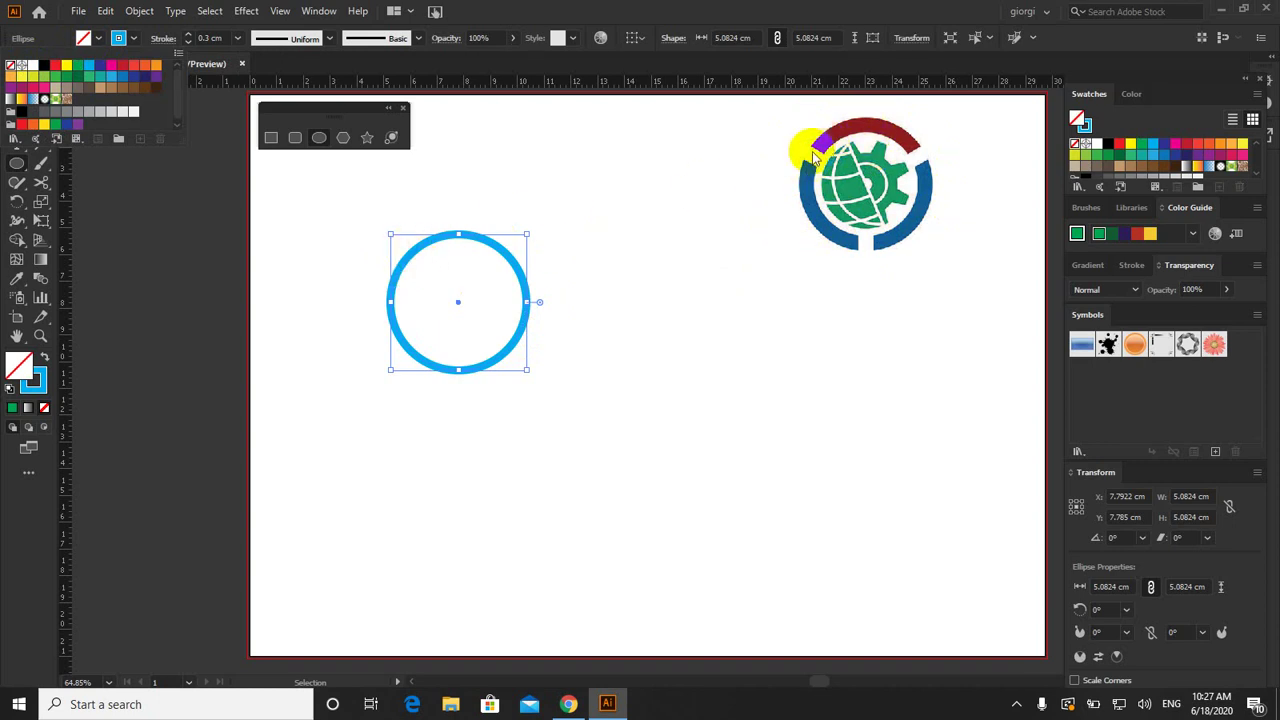
{"action": "left_click", "coordinate": [240, 42]}
{"action": "left_click", "coordinate": [240, 42]}
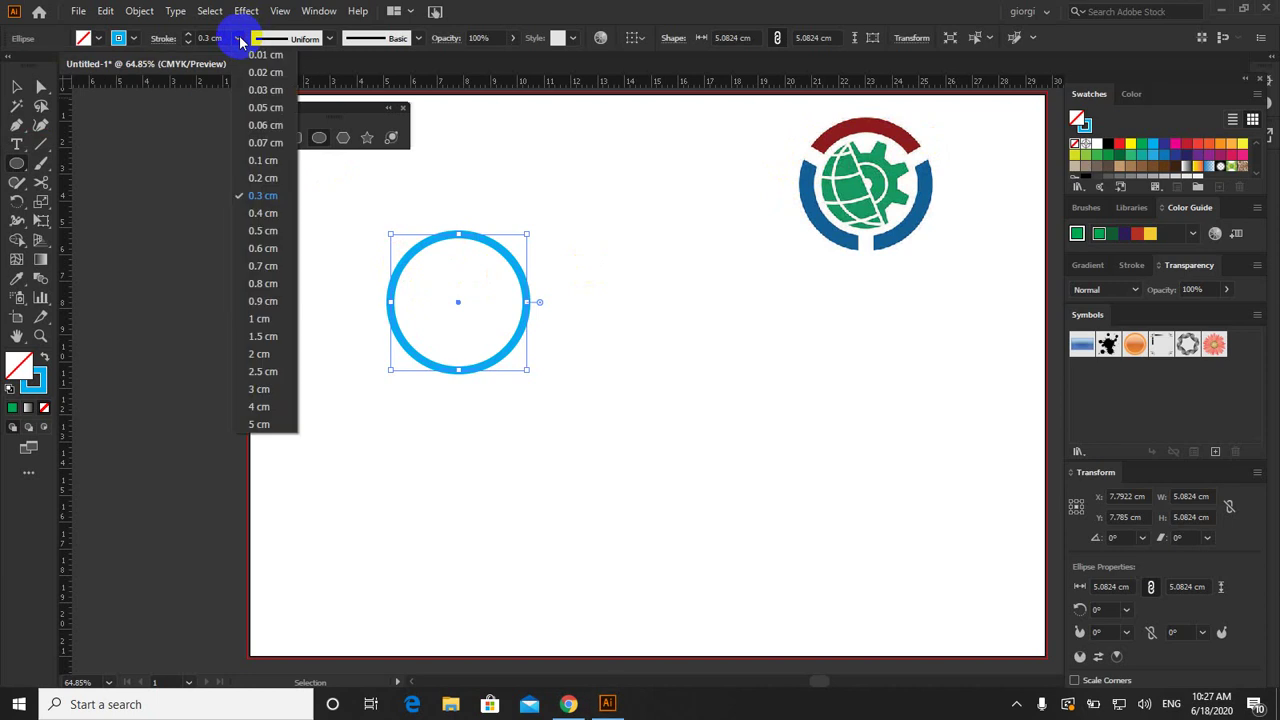
{"action": "left_click", "coordinate": [273, 251]}
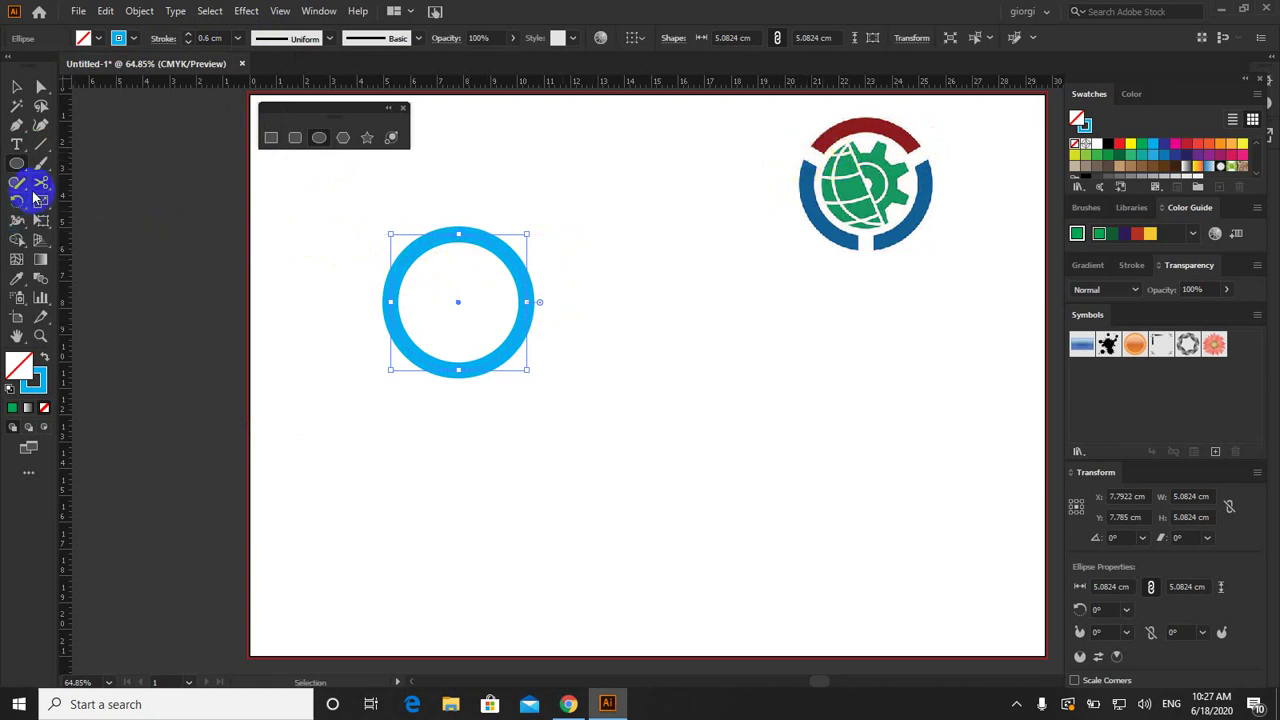
Step: Cut the ring at its upper left with the Scissors tool
{"action": "left_click", "coordinate": [44, 186]}
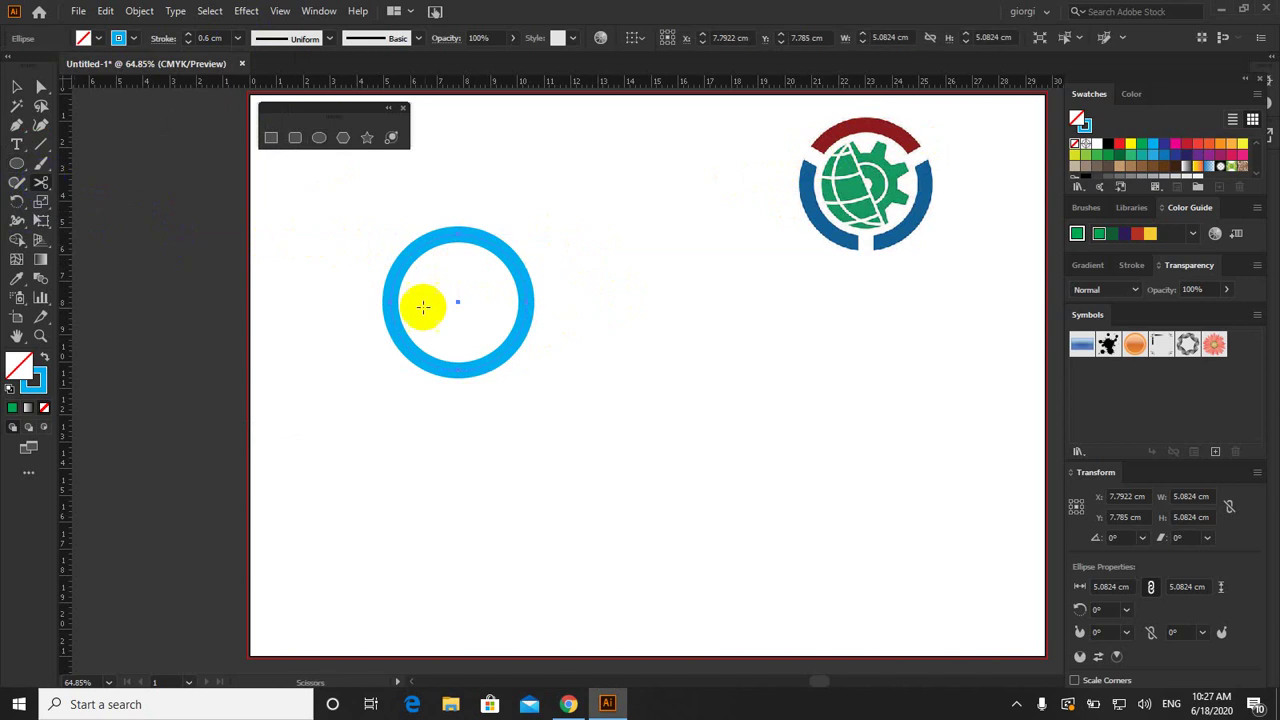
{"action": "left_click", "coordinate": [411, 252]}
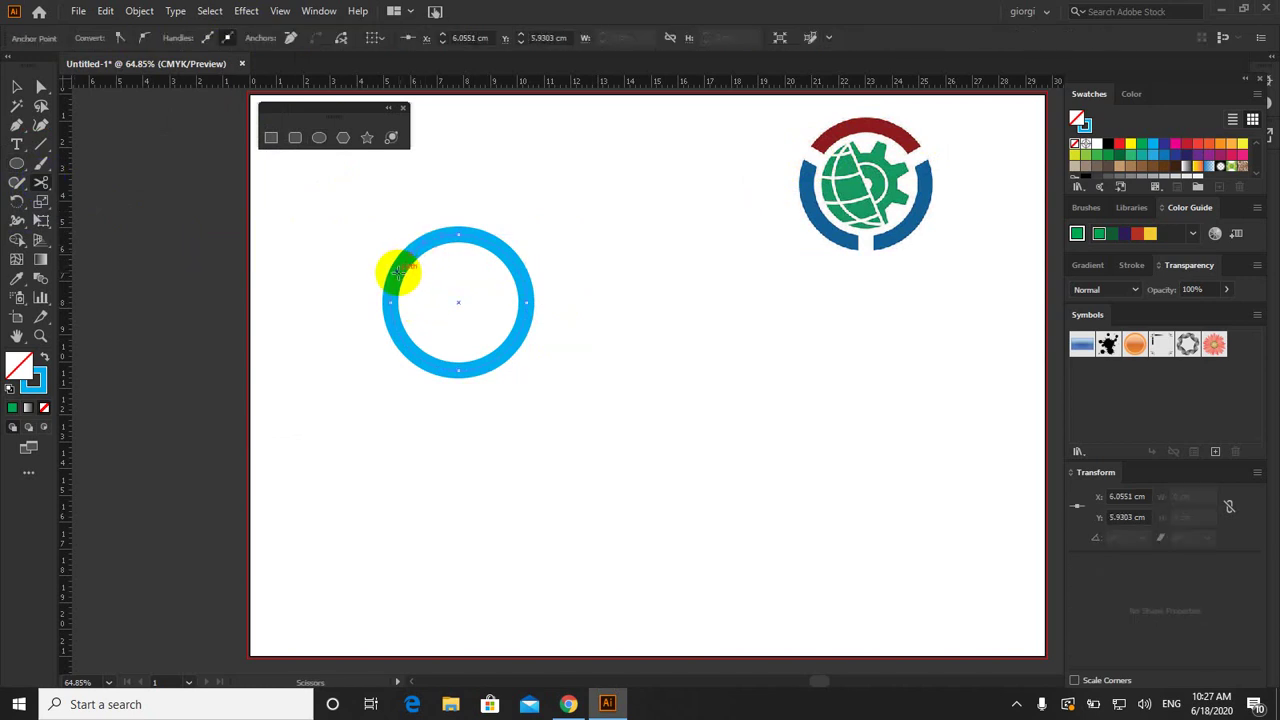
{"action": "left_click", "coordinate": [14, 88]}
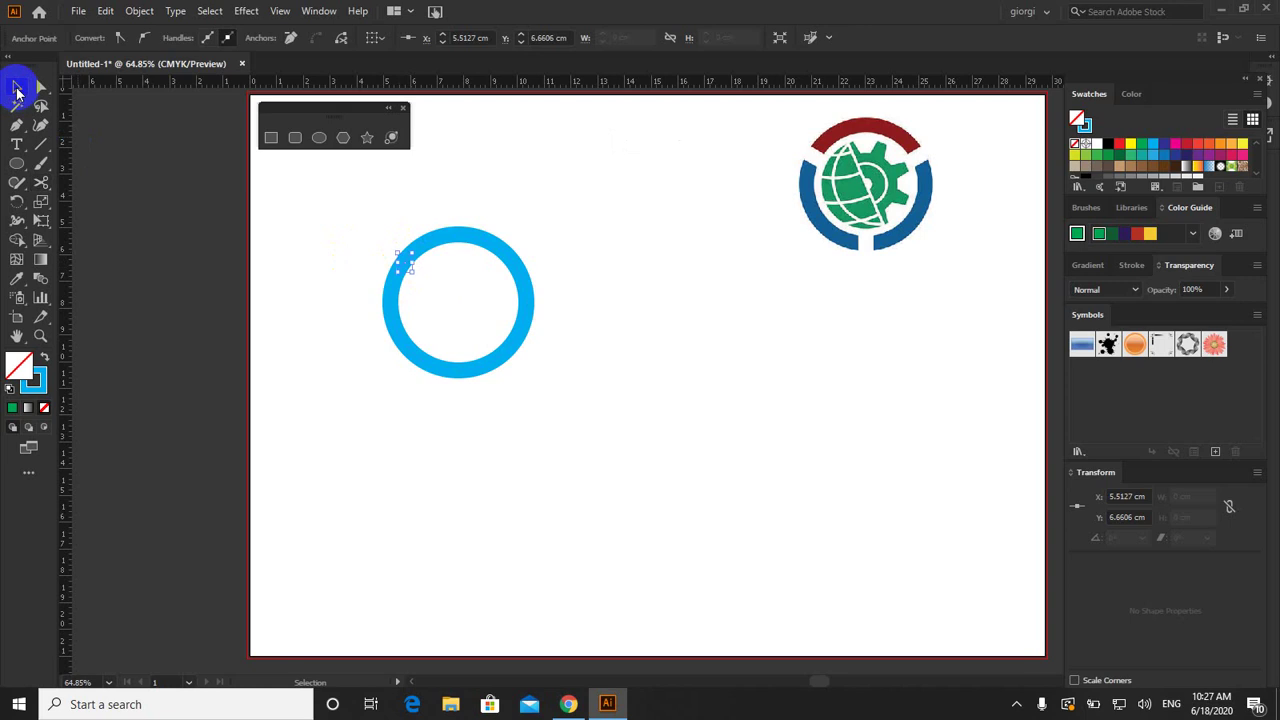
{"action": "left_click_drag", "start_coordinate": [397, 258], "coordinate": [395, 290]}
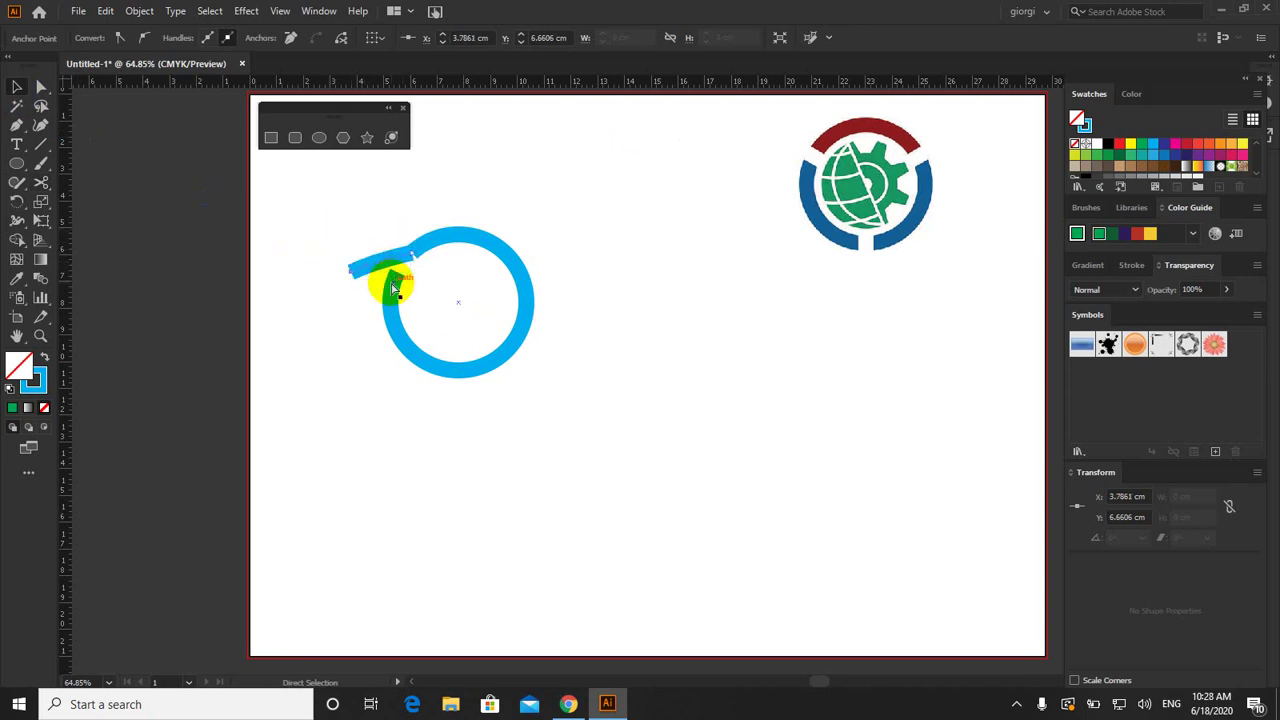
{"action": "key", "text": "ctrl+z"}
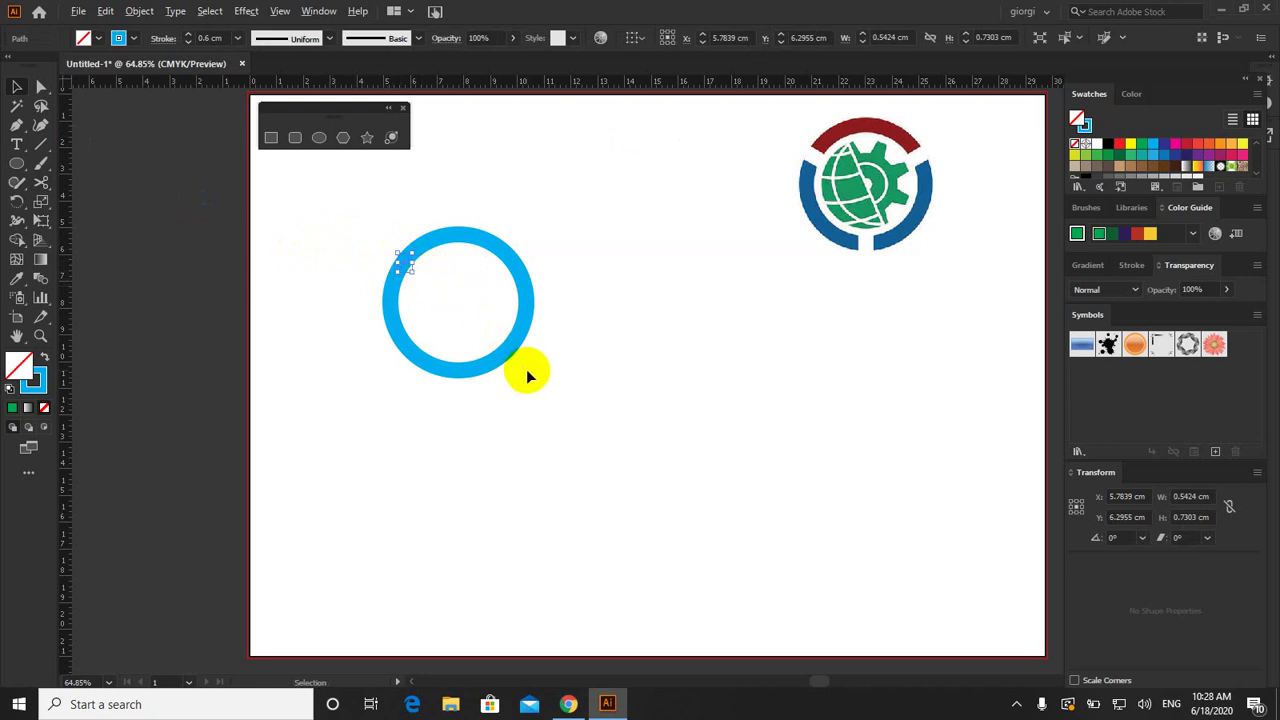
Step: Zoom in, select the small cut arc at the upper left and delete it
{"action": "key", "text": "ctrl+1"}
{"action": "scroll", "coordinate": [526, 369], "scroll_direction": "up", "scroll_amount": 1}
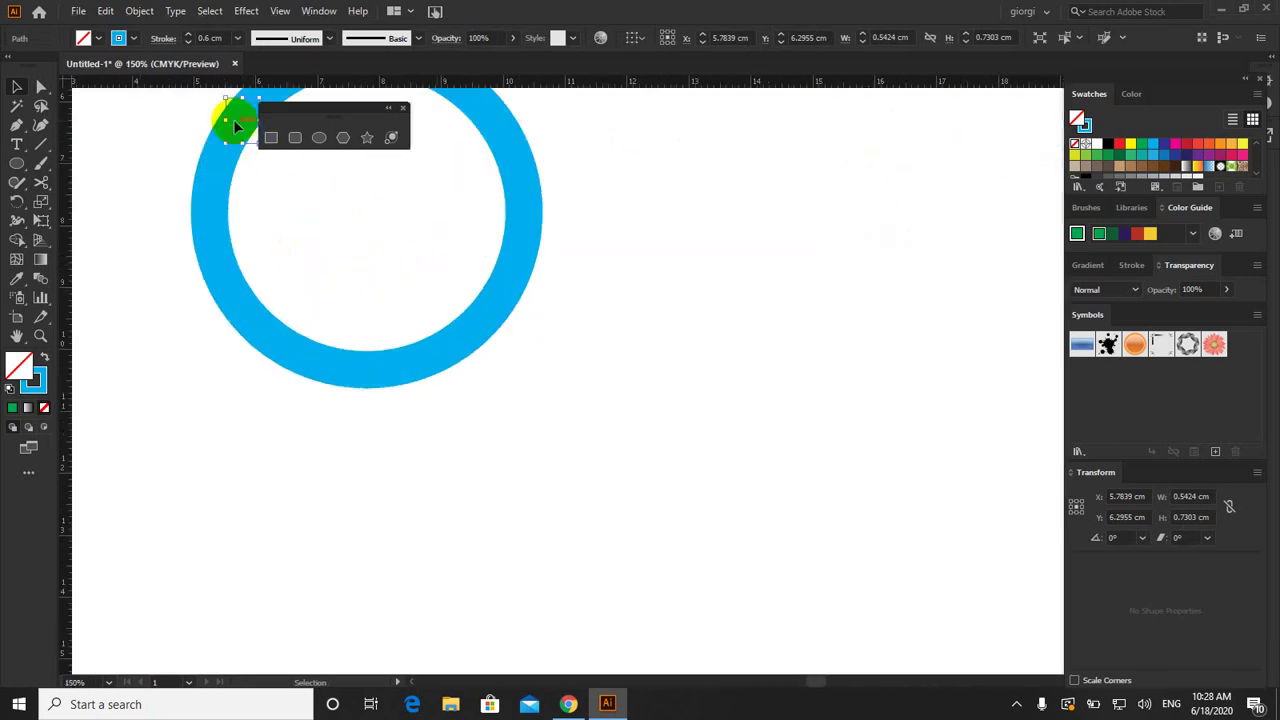
{"action": "left_click_drag", "start_coordinate": [233, 119], "coordinate": [236, 111]}
{"action": "left_click", "coordinate": [235, 115]}
{"action": "left_click", "coordinate": [240, 116]}
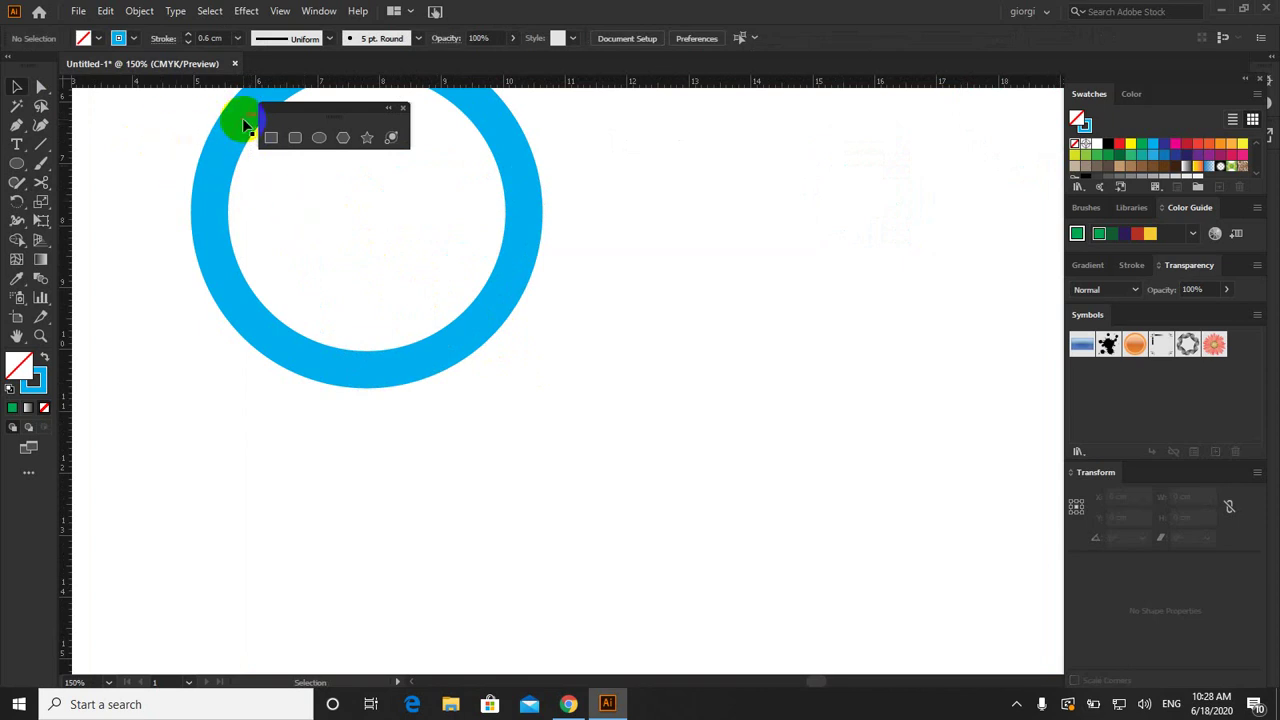
{"action": "key", "text": "Delete"}
{"action": "scroll", "coordinate": [523, 324], "scroll_direction": "down", "scroll_amount": 1}
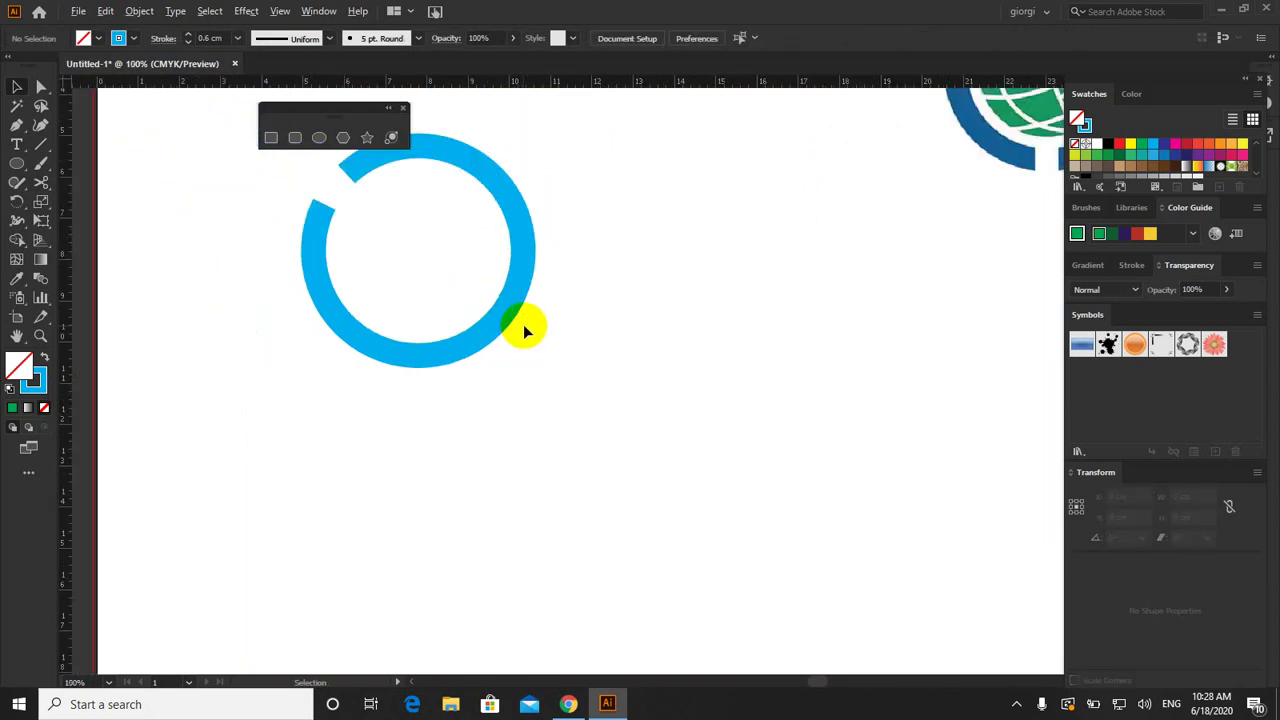
{"action": "scroll", "coordinate": [566, 337], "scroll_direction": "down", "scroll_amount": 1}
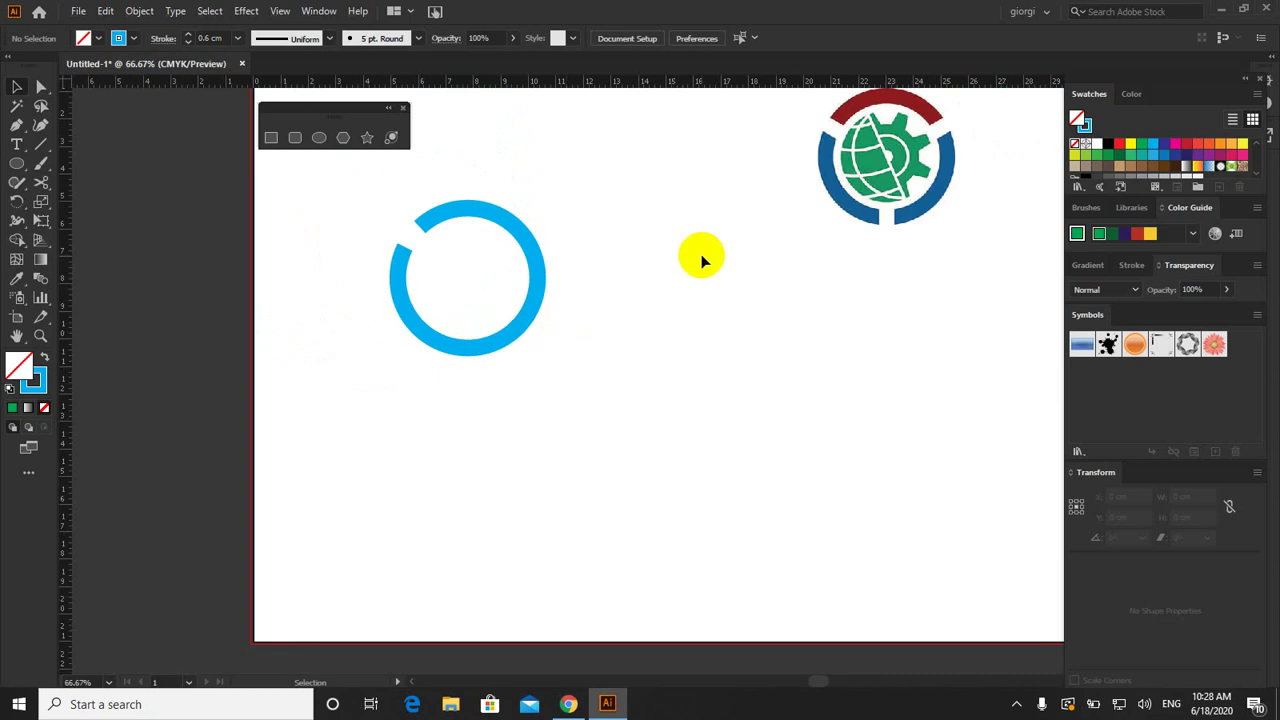
Step: Cut a small arc from the ring's upper right, delete it, then undo the deletion
{"action": "left_click", "coordinate": [41, 183]}
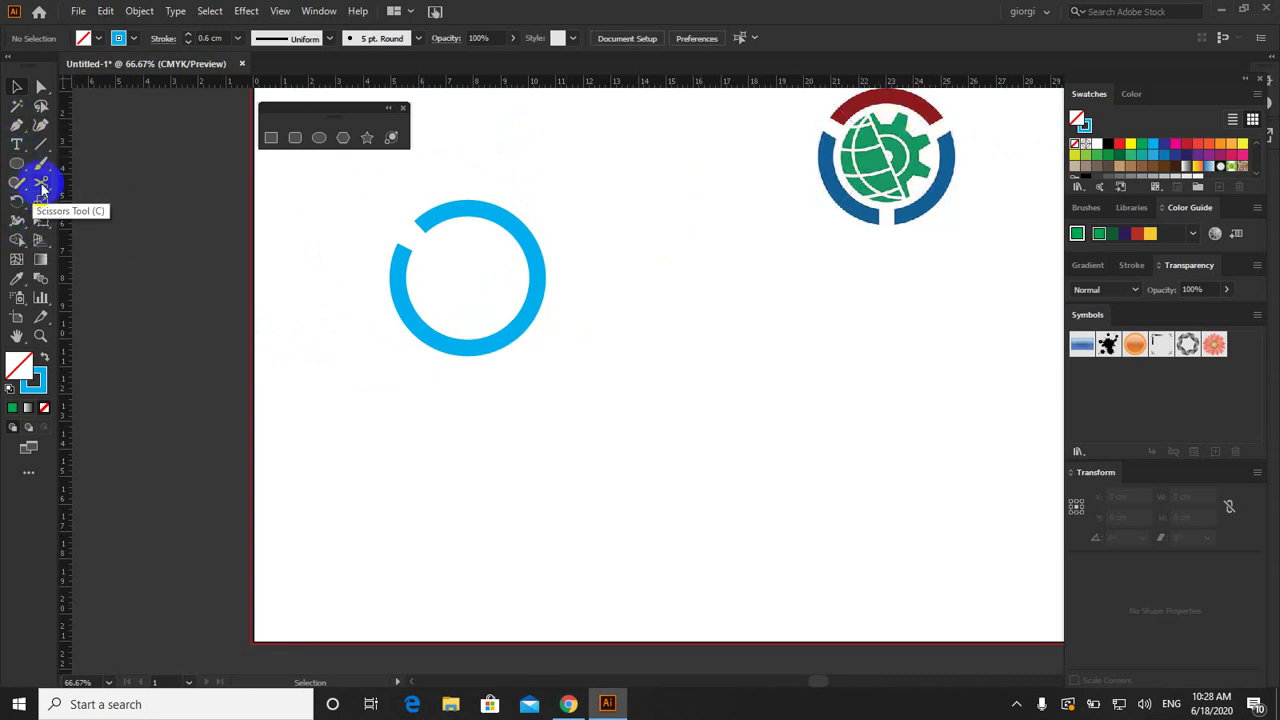
{"action": "left_click", "coordinate": [537, 240]}
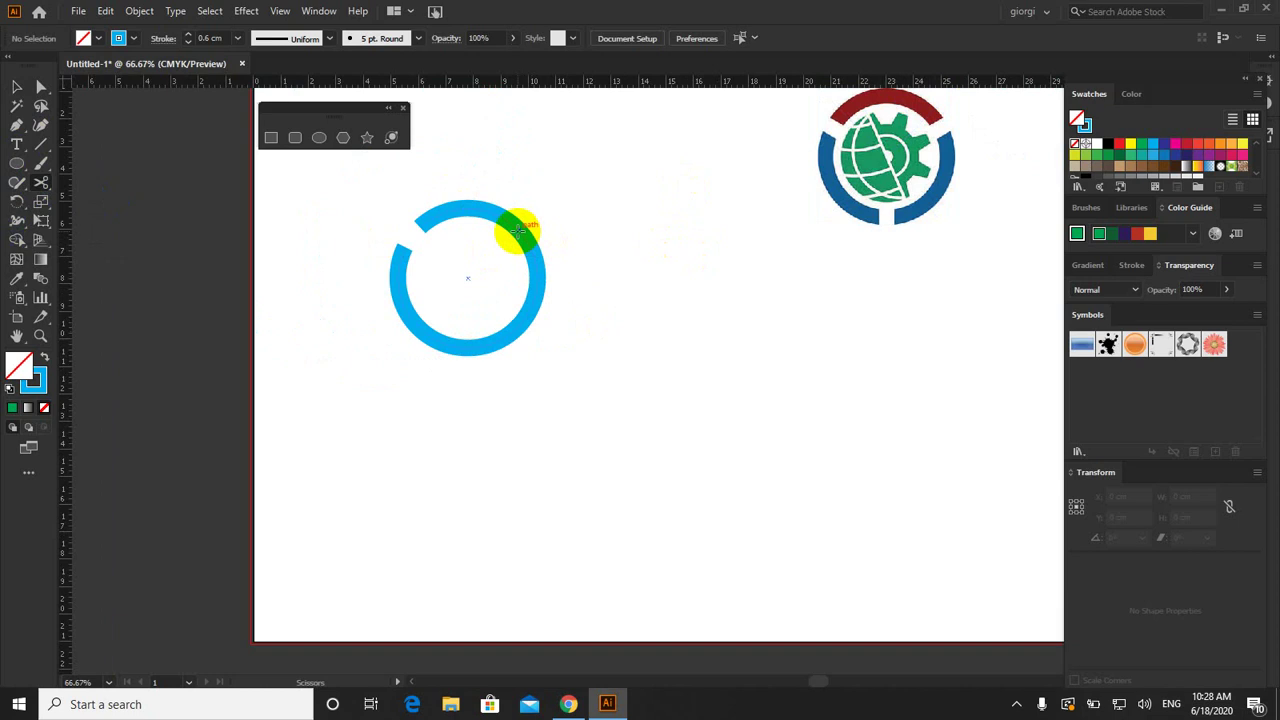
{"action": "left_click", "coordinate": [519, 231]}
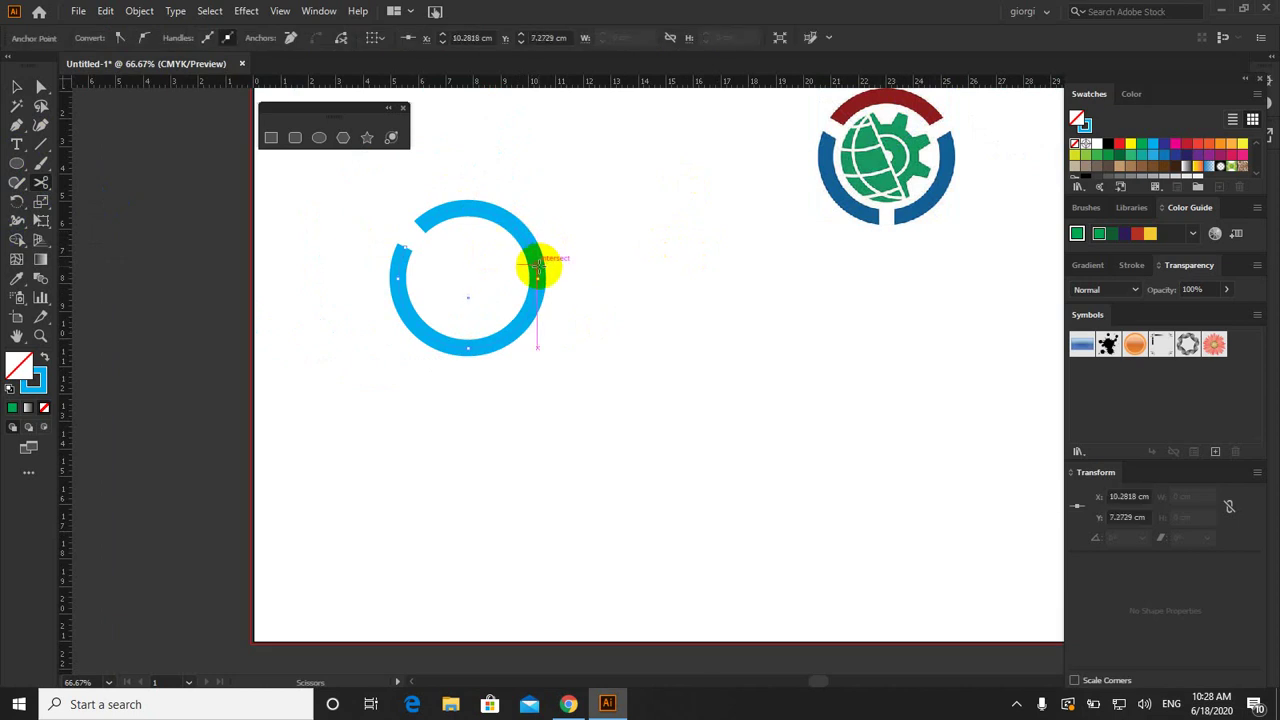
{"action": "left_click", "coordinate": [17, 87]}
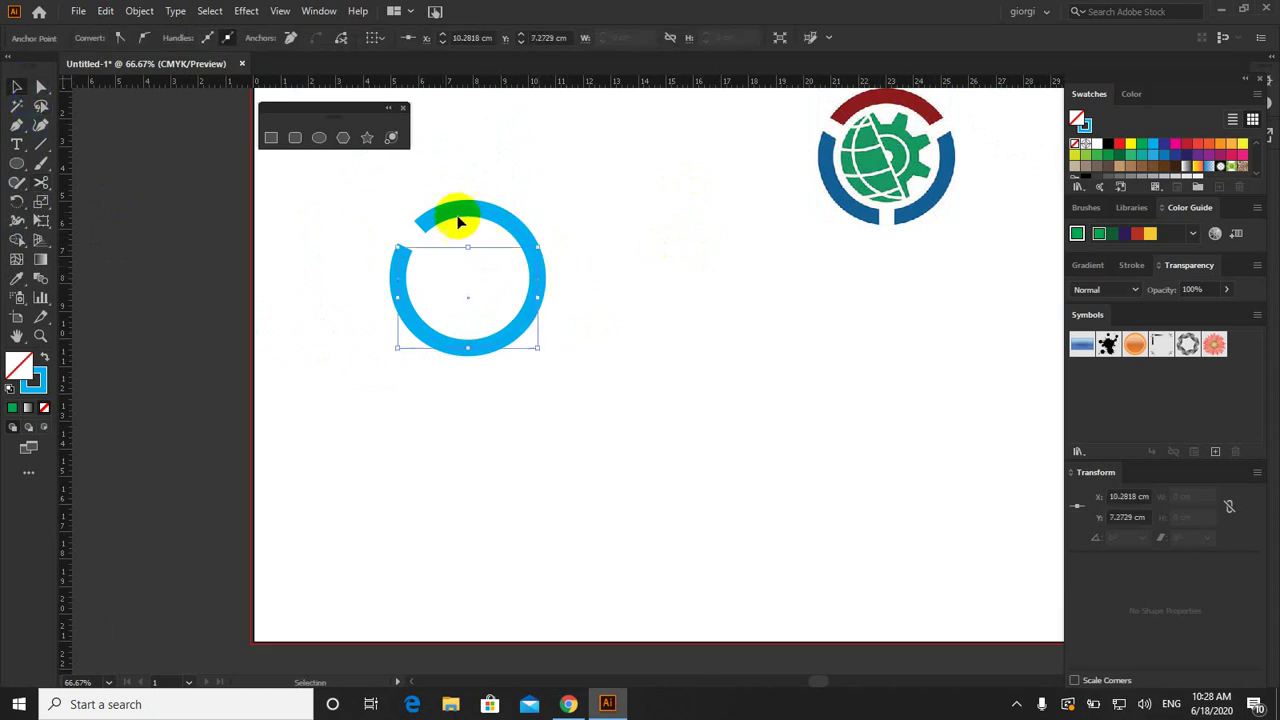
{"action": "left_click", "coordinate": [535, 257]}
{"action": "key", "text": "Delete"}
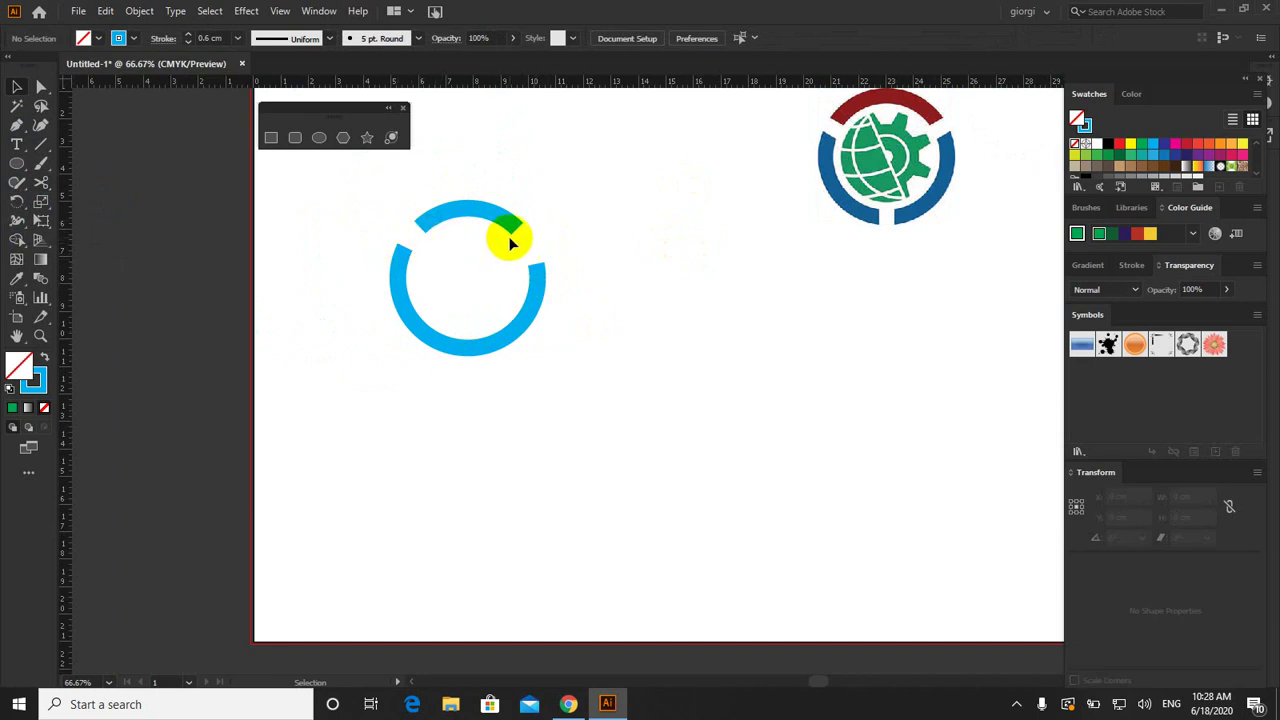
{"action": "key", "text": "ctrl+z"}
{"action": "key", "text": "a"}
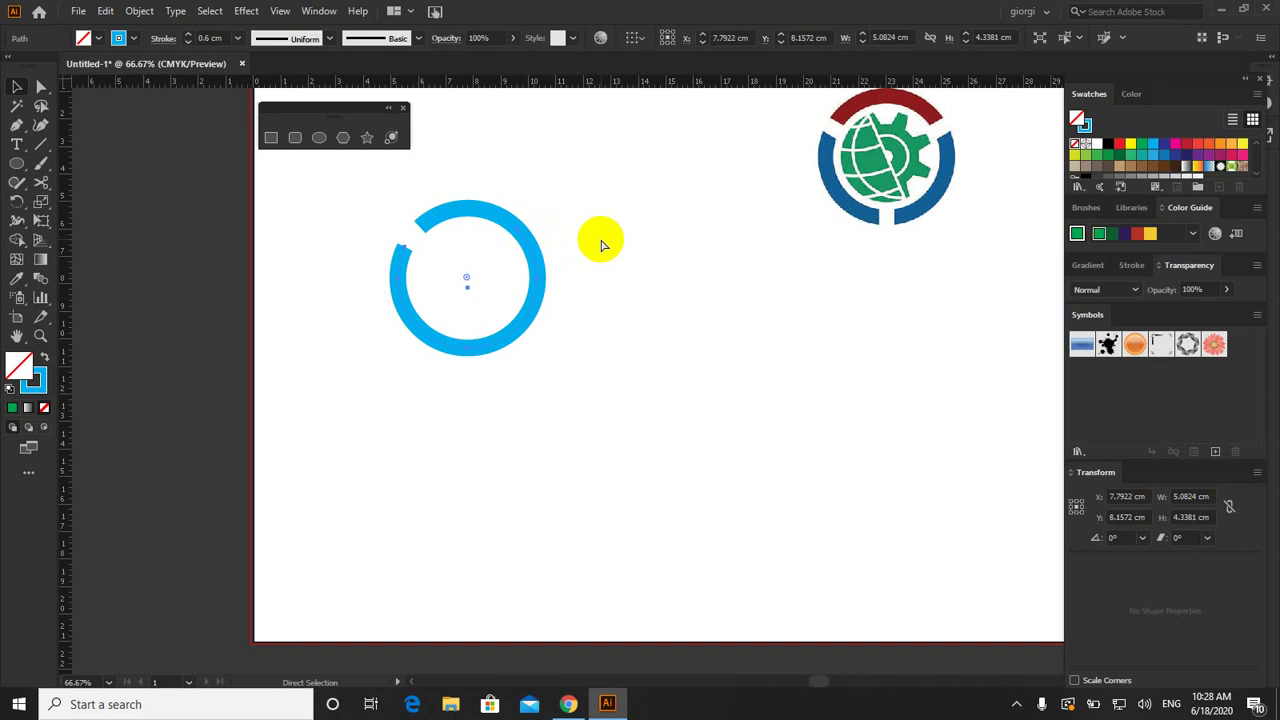
Step: Select the ring and toggle the rulers off and back on with Ctrl+R
{"action": "left_click_drag", "start_coordinate": [587, 219], "coordinate": [491, 93]}
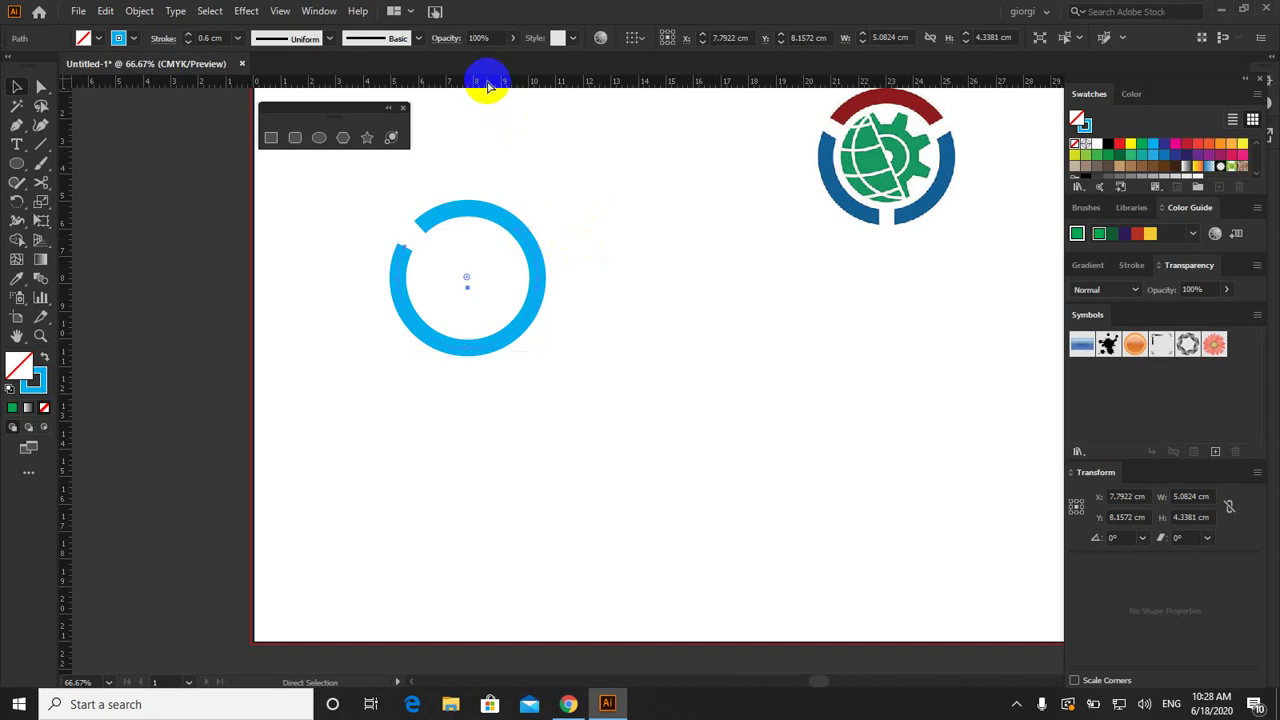
{"action": "key", "text": "ctrl+r"}
{"action": "key", "text": "a"}
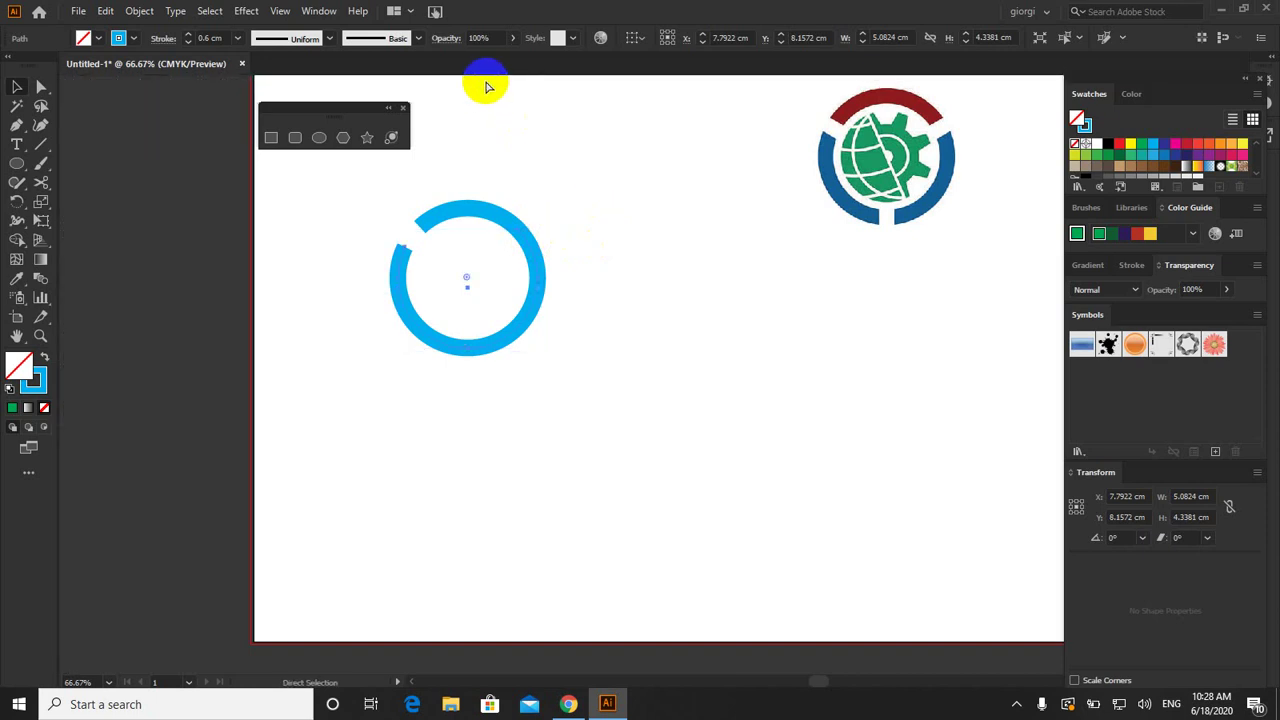
{"action": "key", "text": "ctrl+r"}
Step: Drag two horizontal guides from the top ruler across the ring's upper part
{"action": "key", "text": "v"}
{"action": "left_click_drag", "start_coordinate": [485, 88], "coordinate": [490, 220]}
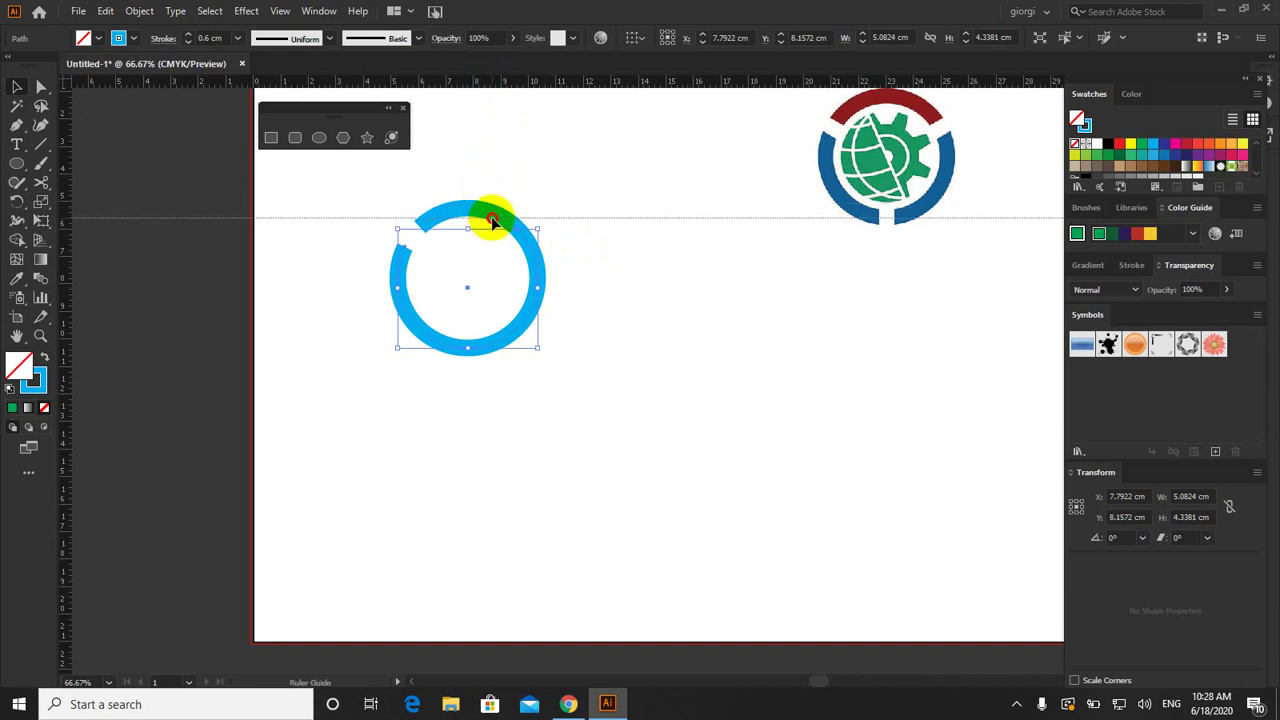
{"action": "left_click", "coordinate": [491, 218]}
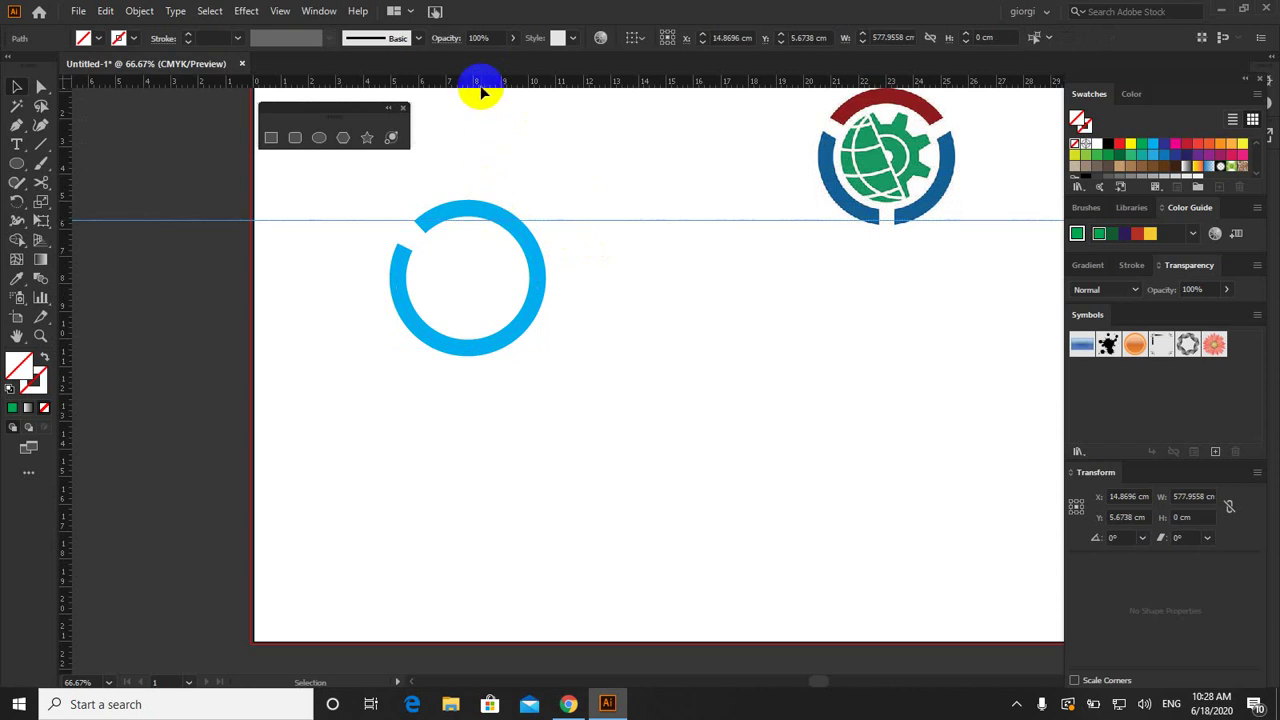
{"action": "left_click_drag", "start_coordinate": [481, 88], "coordinate": [490, 248]}
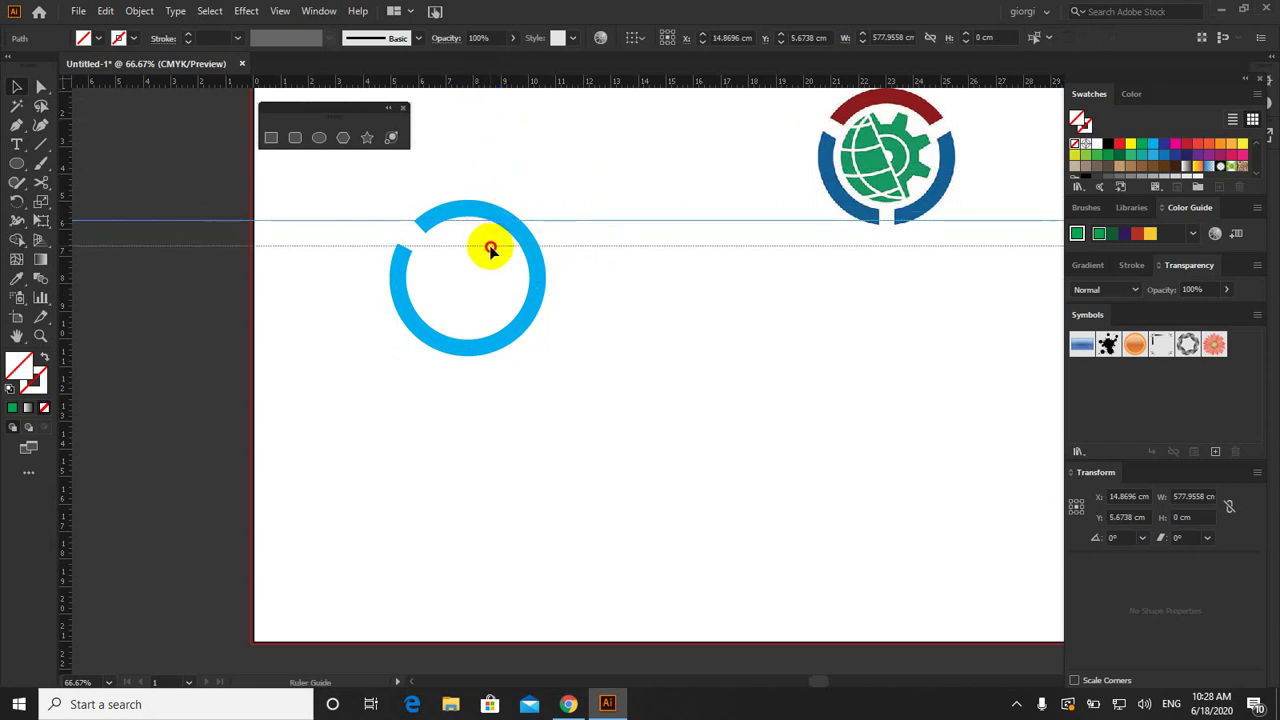
{"action": "left_click_drag", "start_coordinate": [490, 248], "coordinate": [492, 250]}
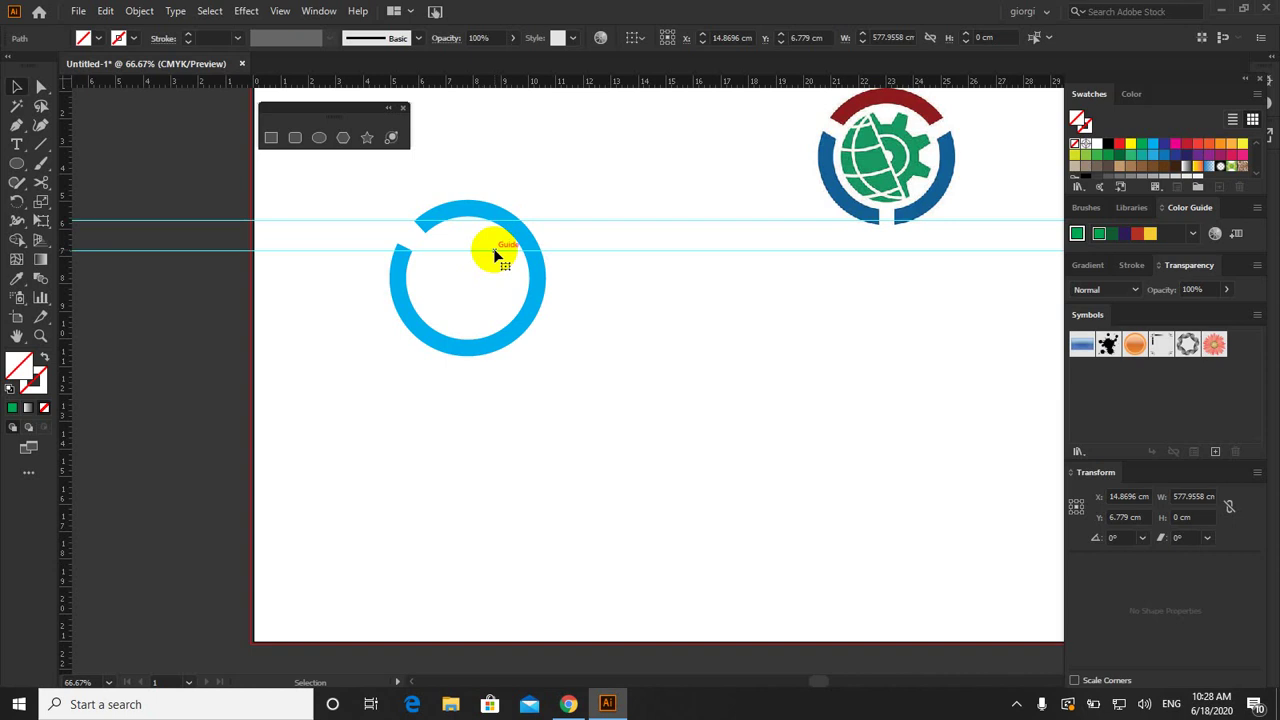
Step: Cut the ring with Scissors where the upper and lower guides cross it
{"action": "left_click", "coordinate": [43, 185]}
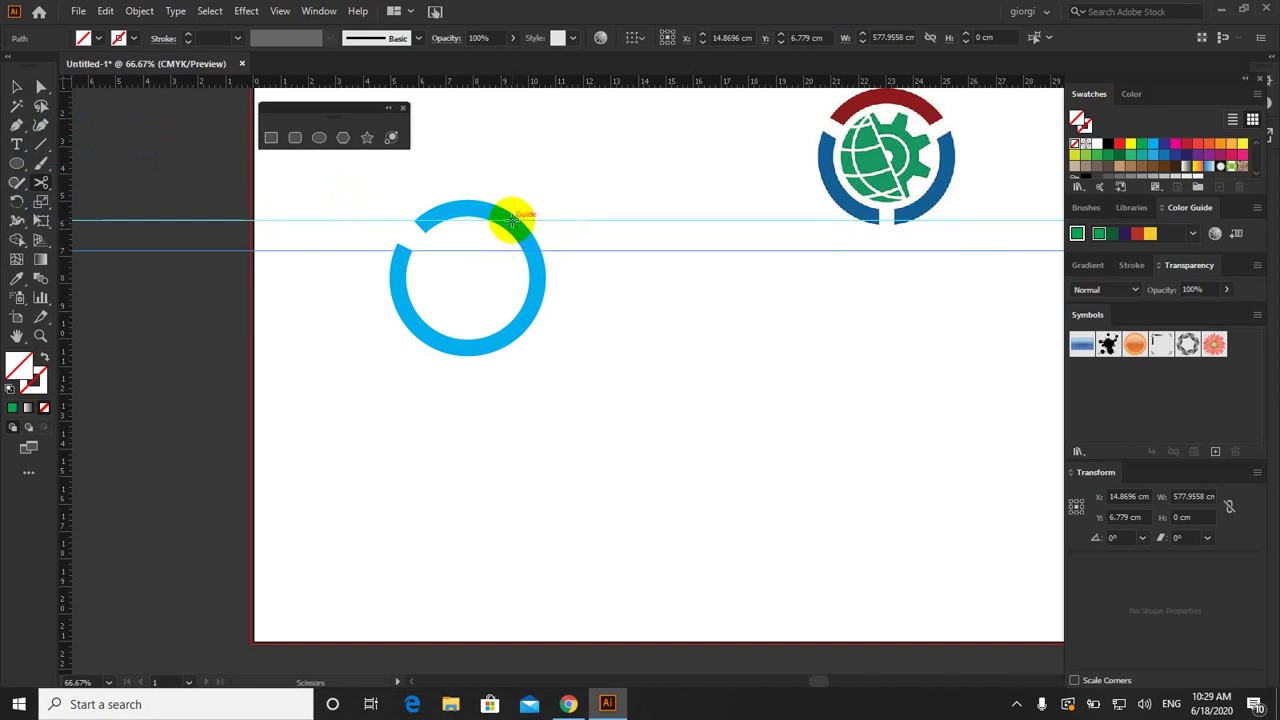
{"action": "left_click", "coordinate": [516, 227]}
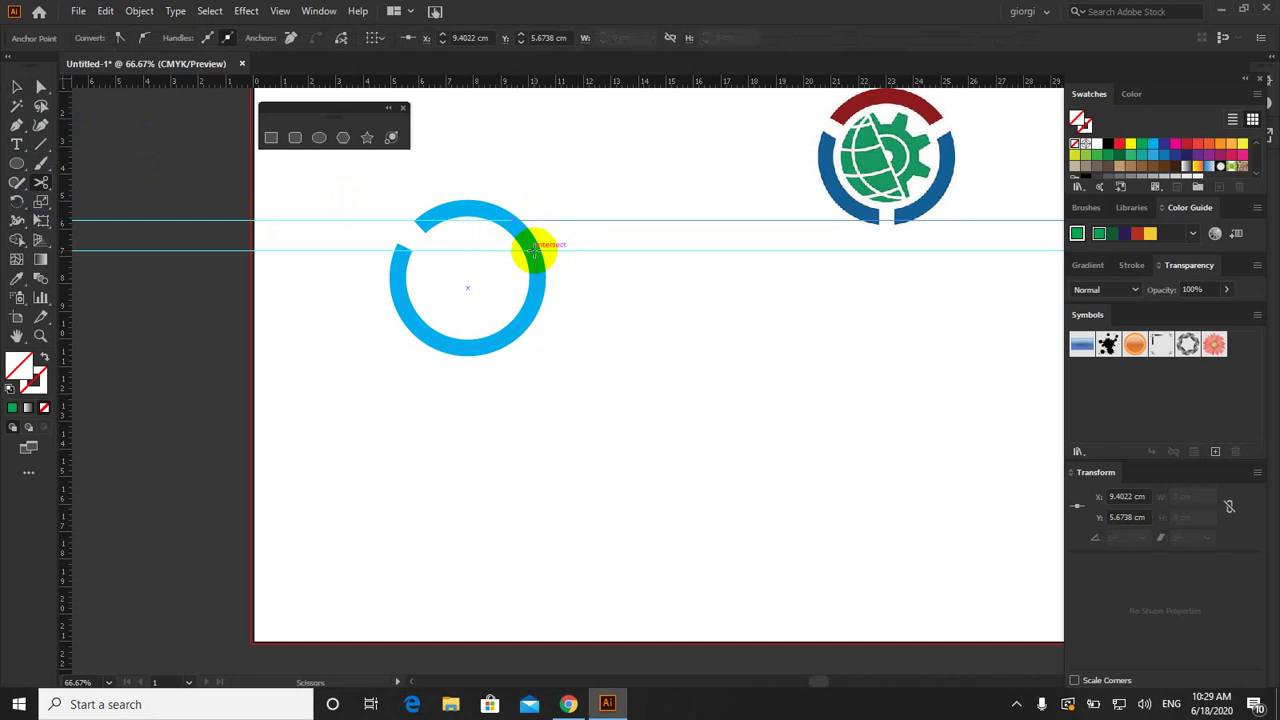
{"action": "left_click", "coordinate": [571, 257]}
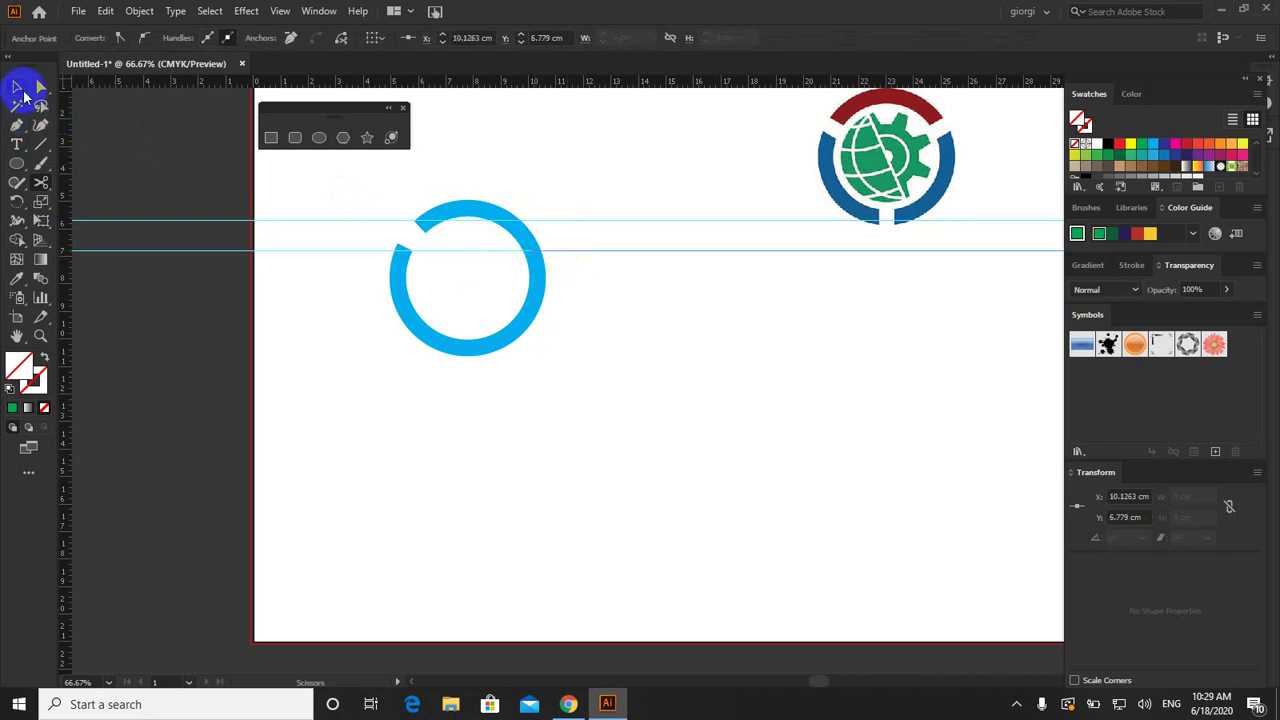
{"action": "left_click", "coordinate": [524, 235]}
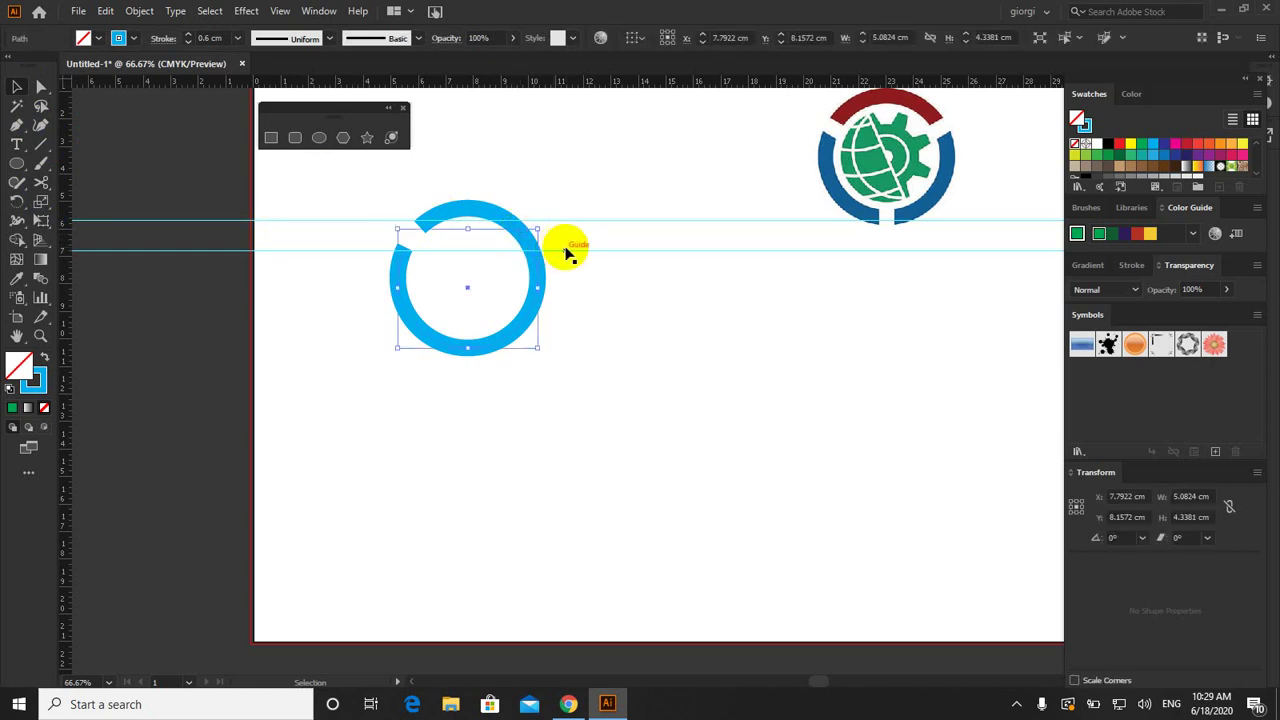
Step: Reselect the ring and retry a Scissors cut at the upper guide crossing, triggering the anchor-point warning
{"action": "left_click", "coordinate": [491, 162]}
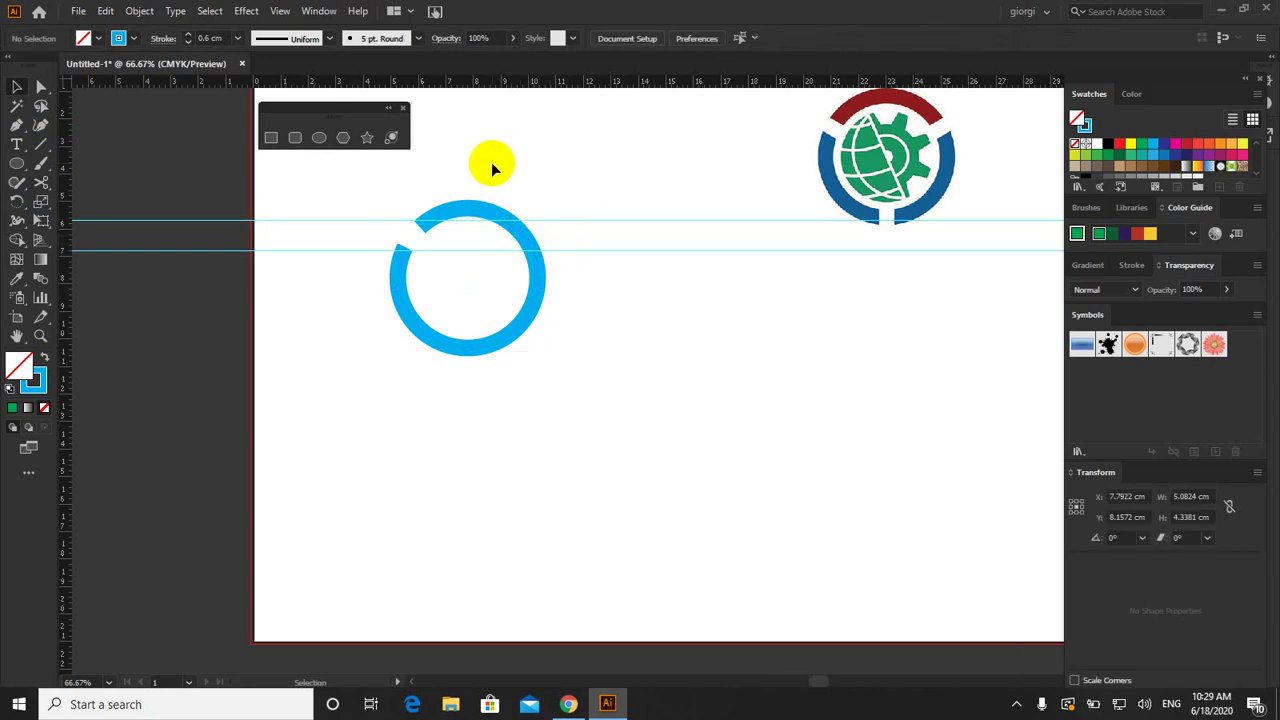
{"action": "left_click", "coordinate": [521, 241]}
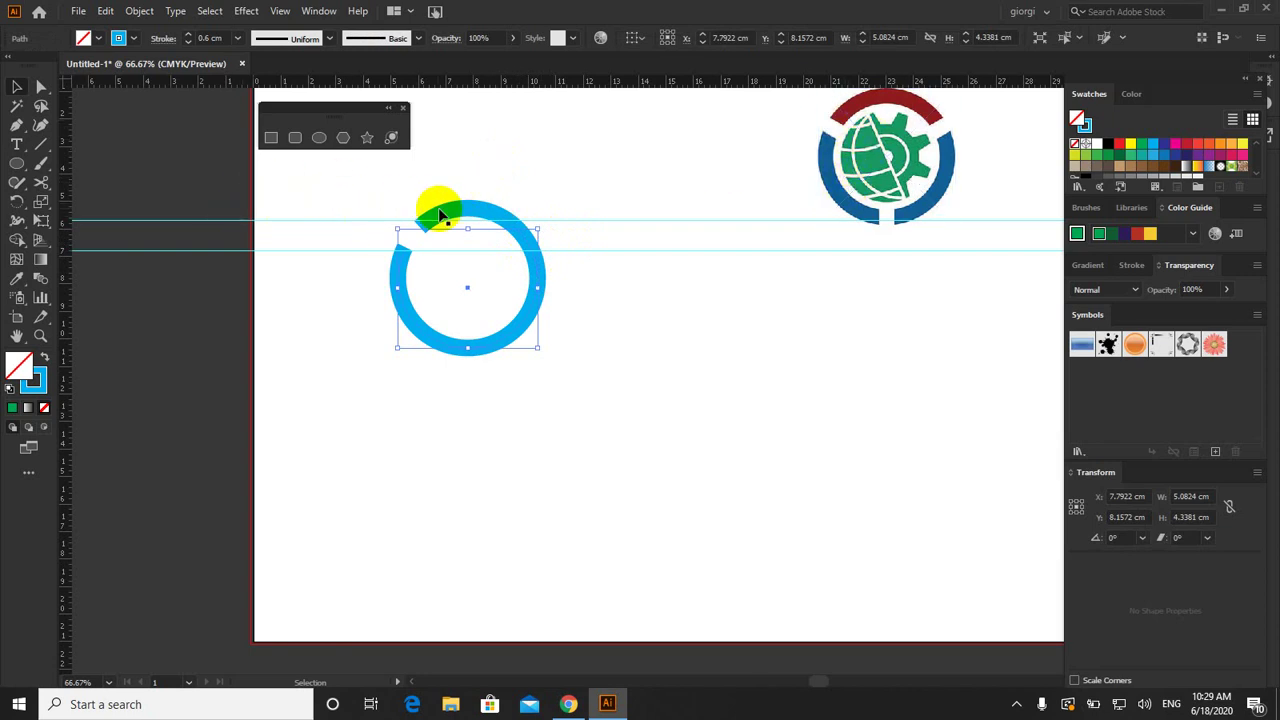
{"action": "key", "text": "c"}
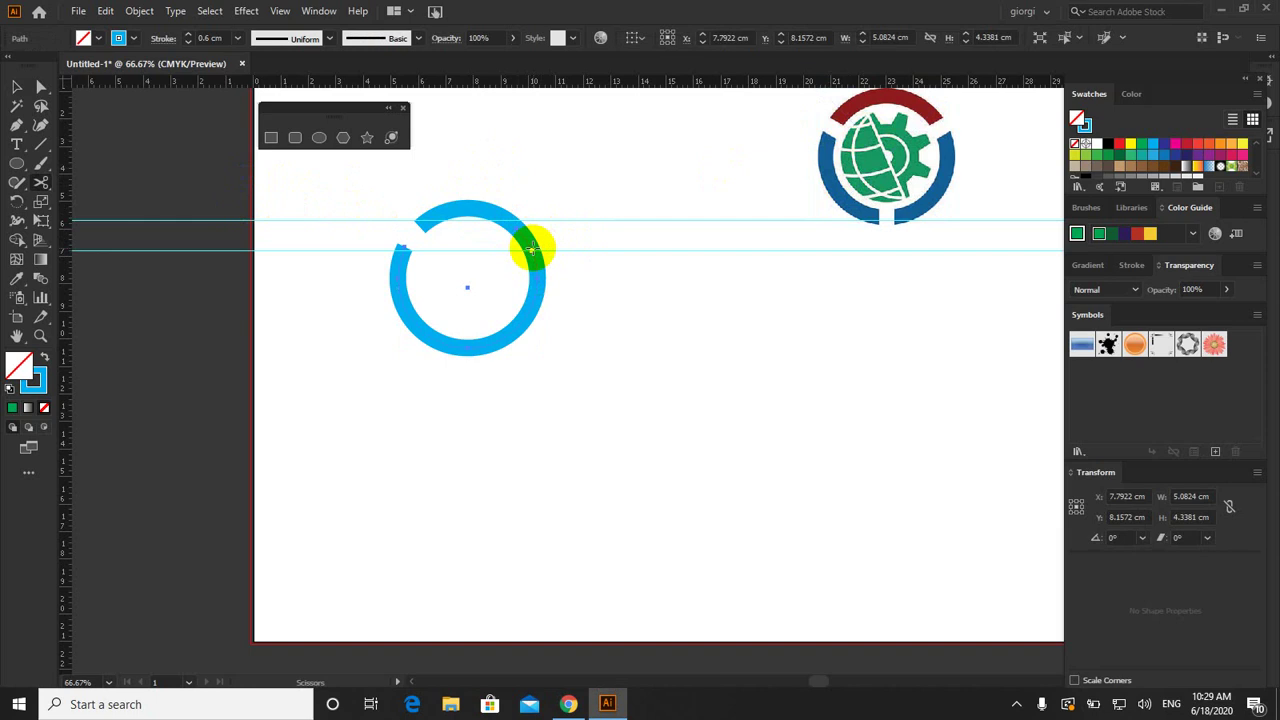
{"action": "left_click", "coordinate": [515, 228]}
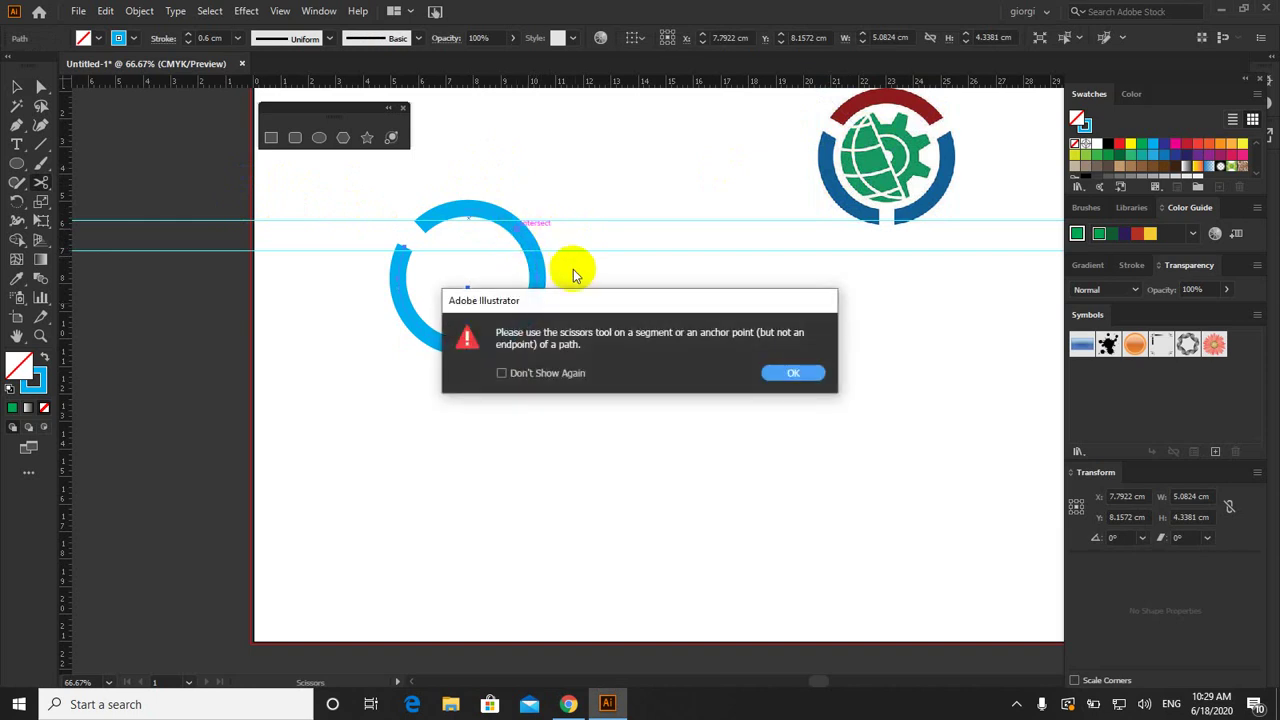
{"action": "left_click", "coordinate": [789, 373]}
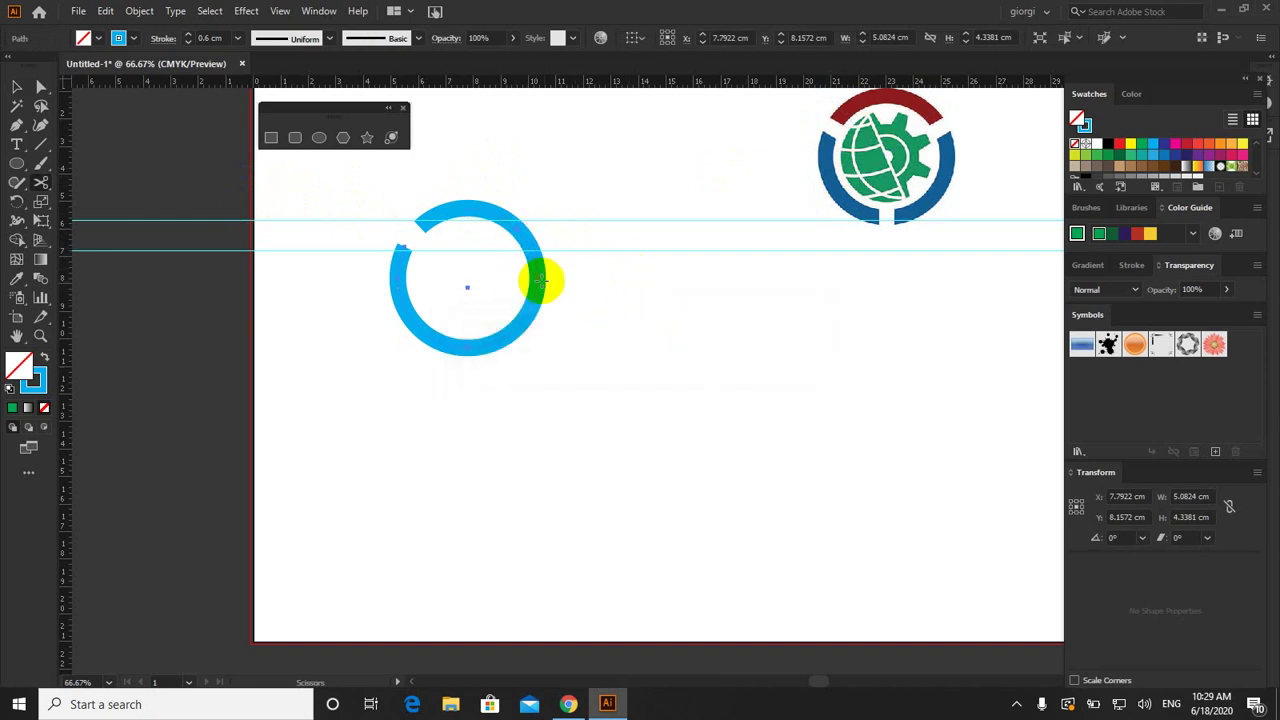
{"action": "left_click", "coordinate": [515, 228]}
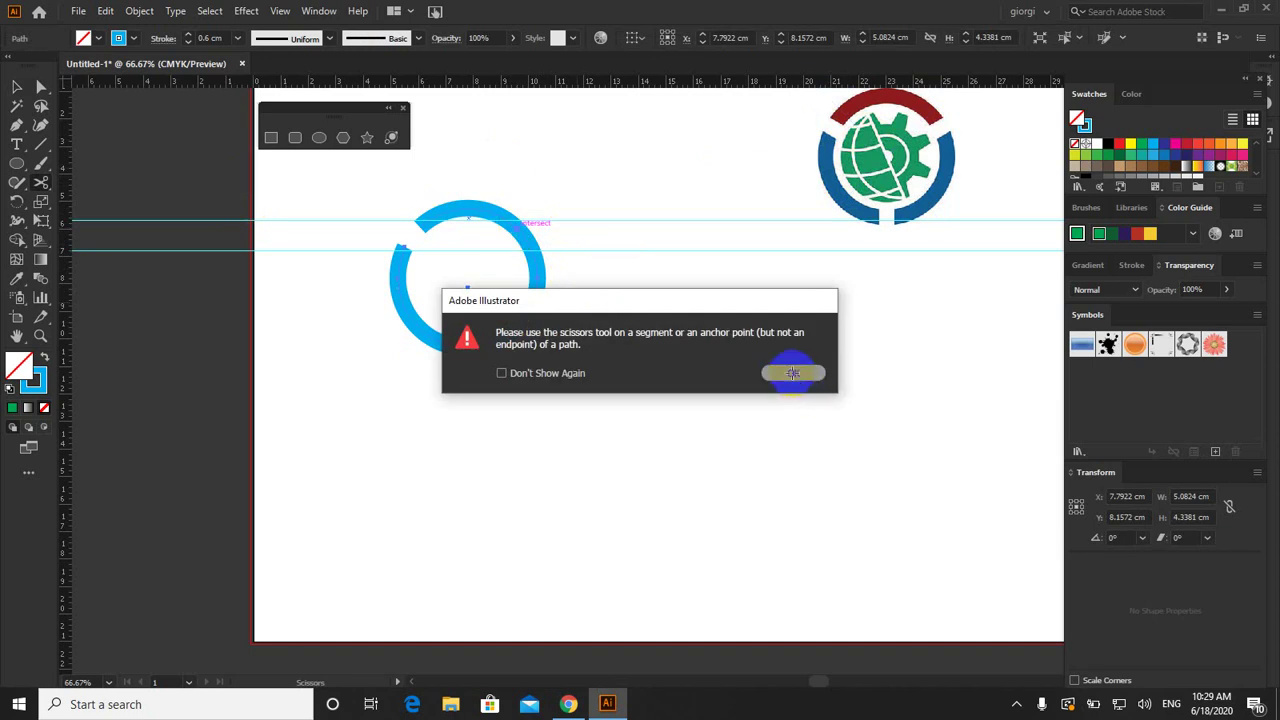
Step: Cut the ring at the lower guide crossing and delete the small piece between the guides
{"action": "left_click", "coordinate": [792, 373]}
{"action": "left_click", "coordinate": [17, 86]}
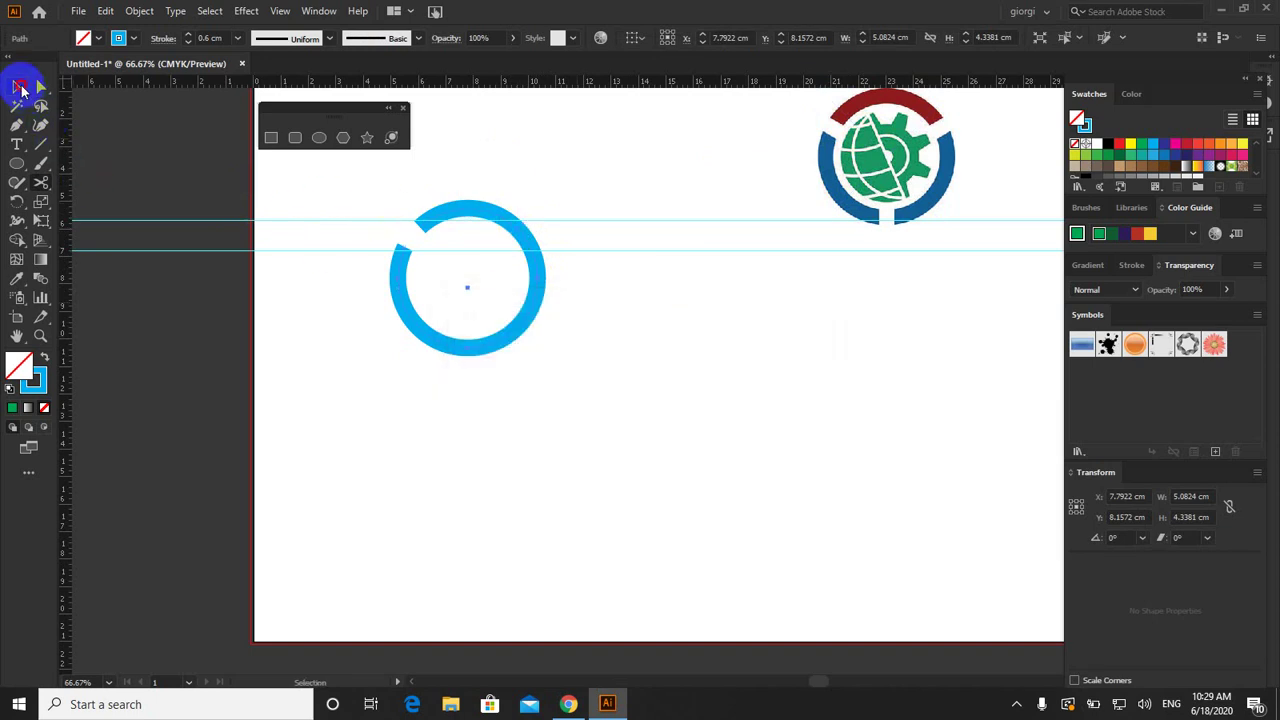
{"action": "left_click", "coordinate": [625, 288]}
{"action": "left_click", "coordinate": [528, 240]}
{"action": "left_click", "coordinate": [500, 237]}
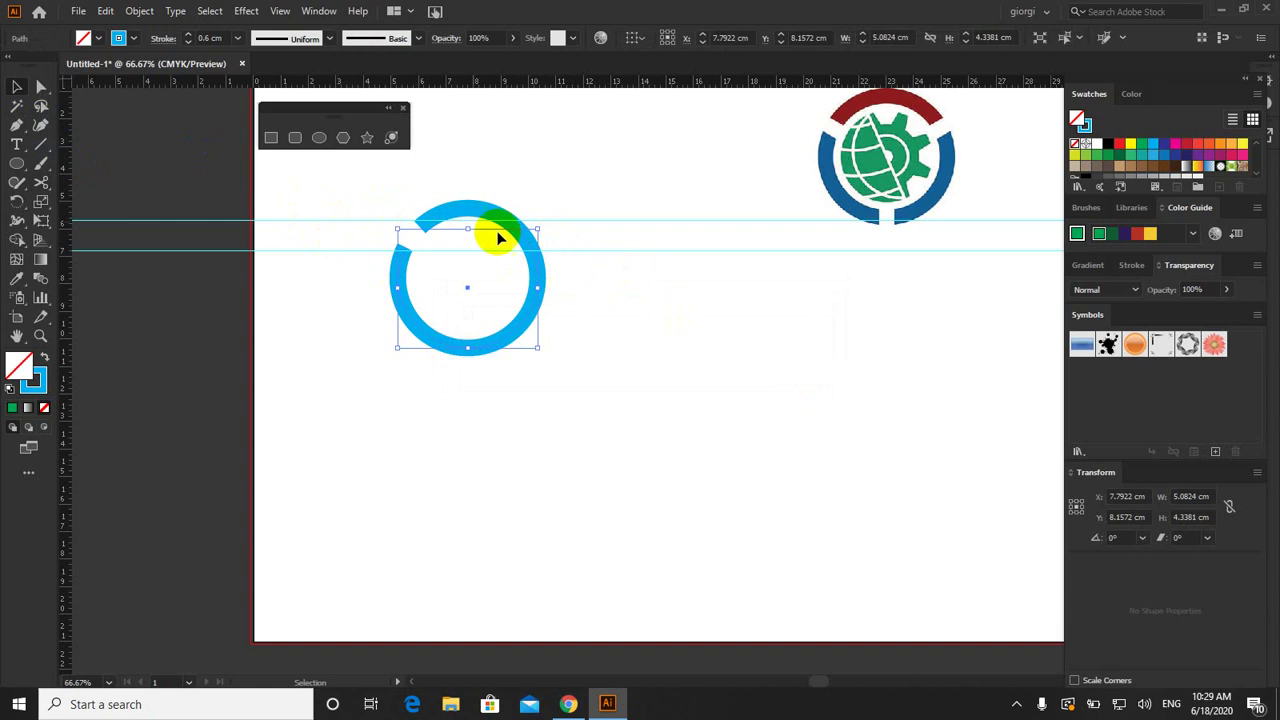
{"action": "left_click", "coordinate": [45, 183]}
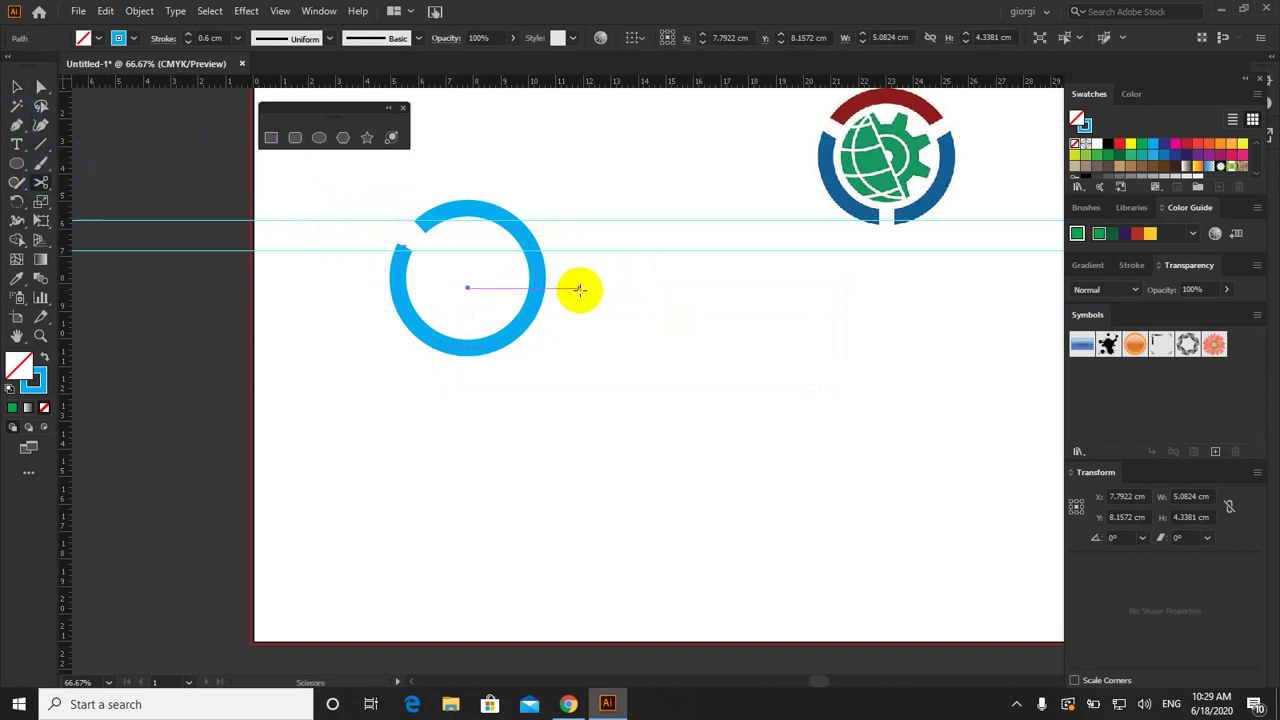
{"action": "left_click", "coordinate": [524, 234]}
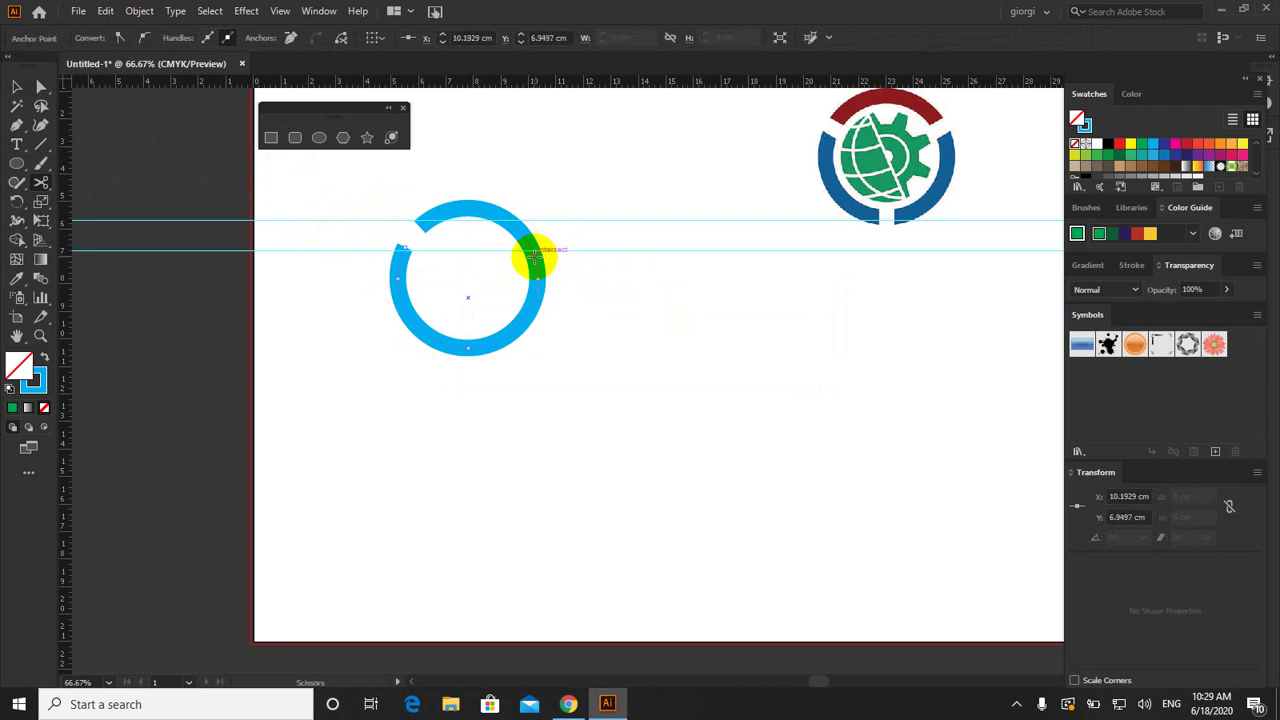
{"action": "left_click", "coordinate": [17, 87]}
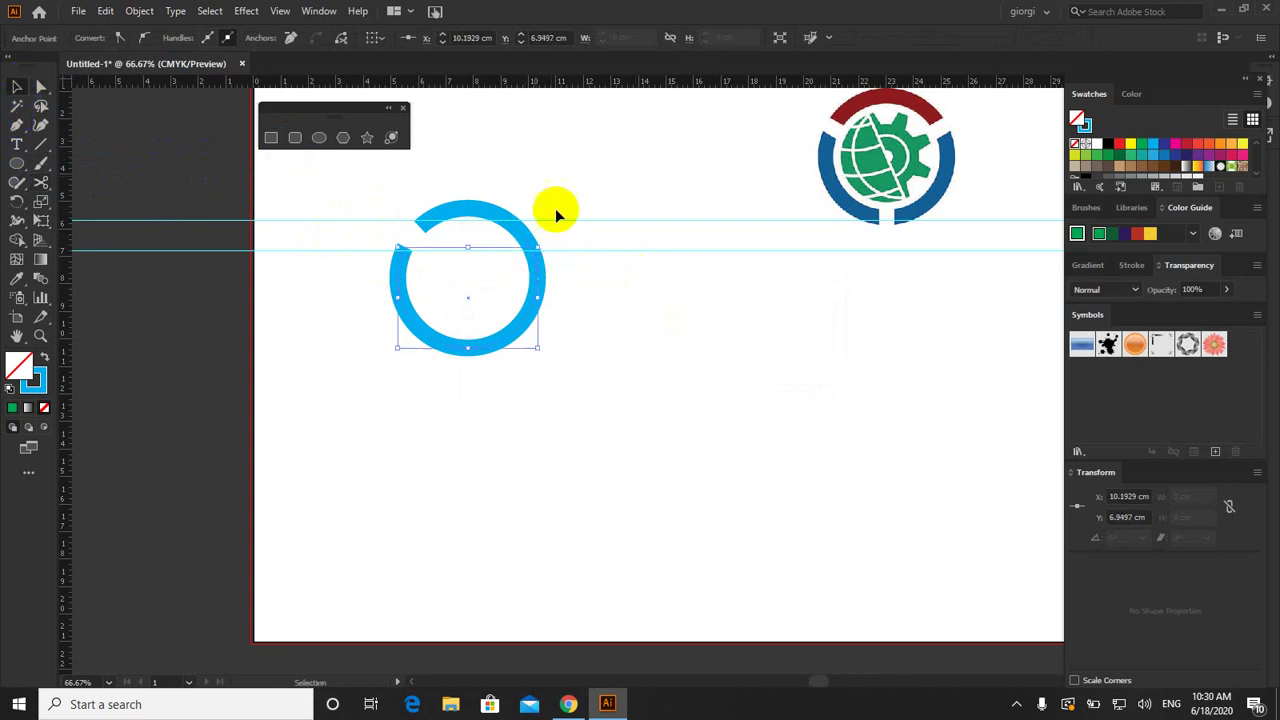
{"action": "left_click", "coordinate": [521, 231]}
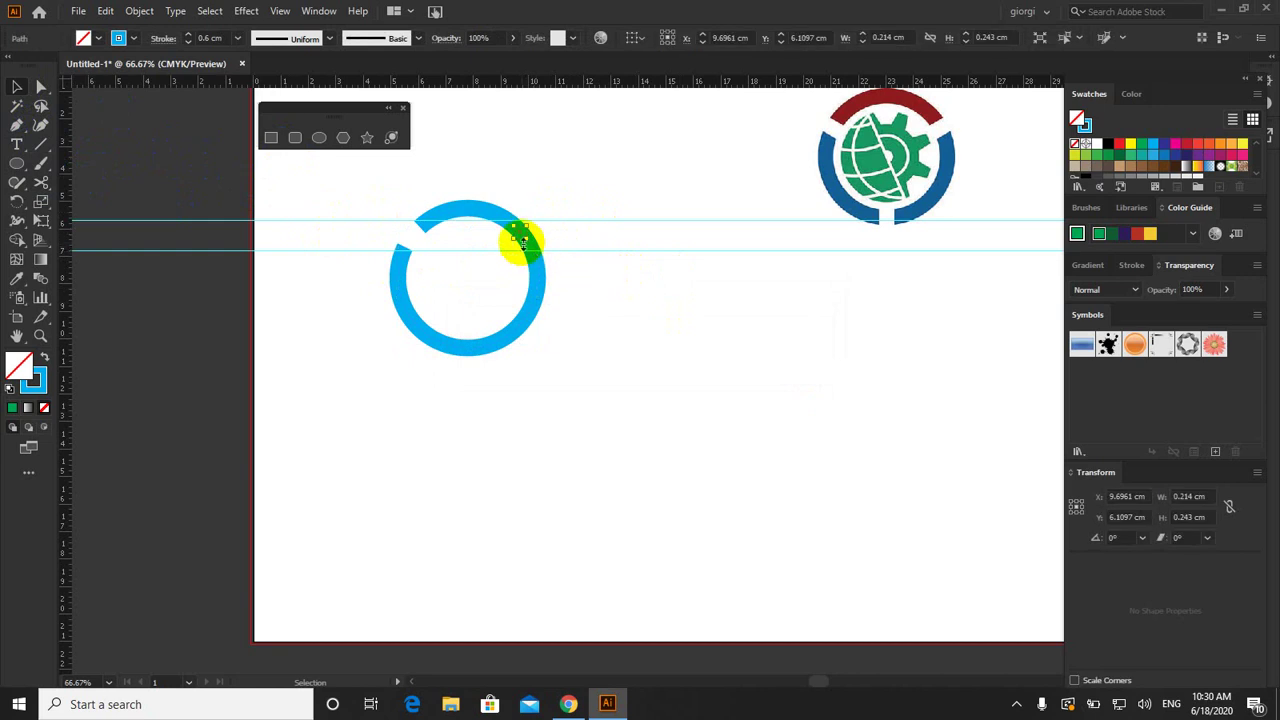
{"action": "key", "text": "Delete"}
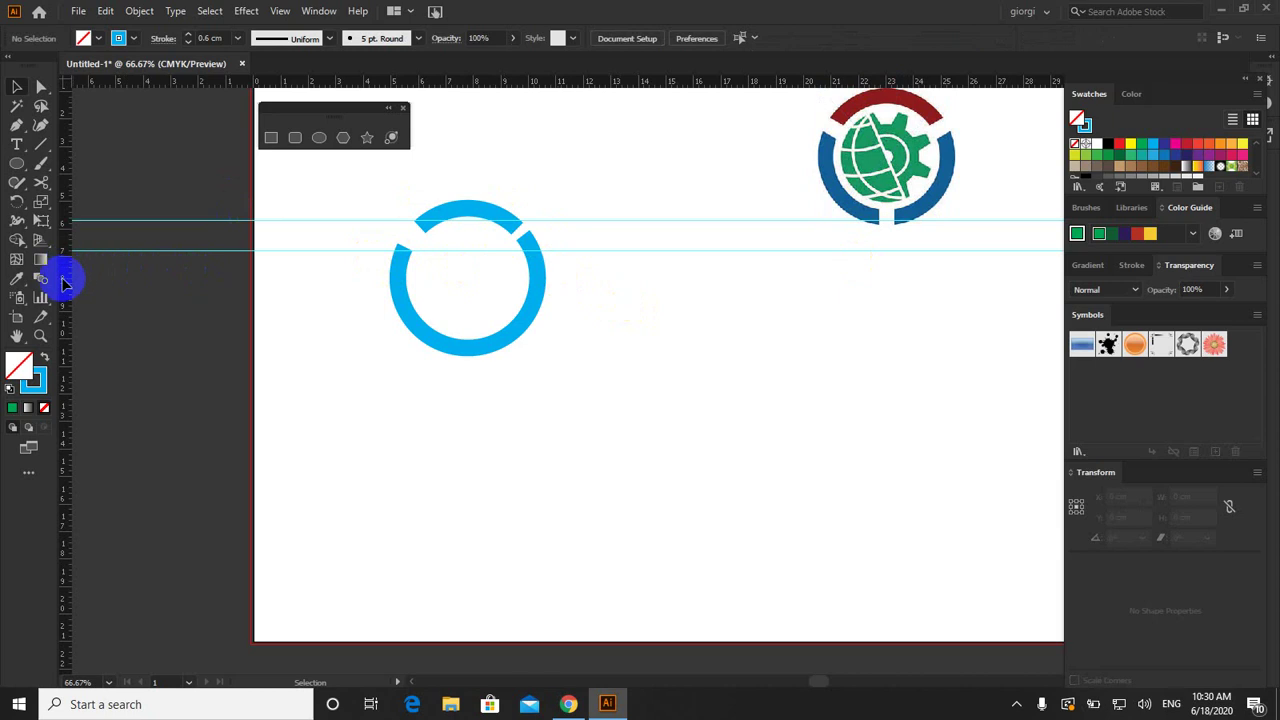
Step: Add vertical guides through the ring's centre and just right of it
{"action": "left_click_drag", "start_coordinate": [65, 283], "coordinate": [467, 300]}
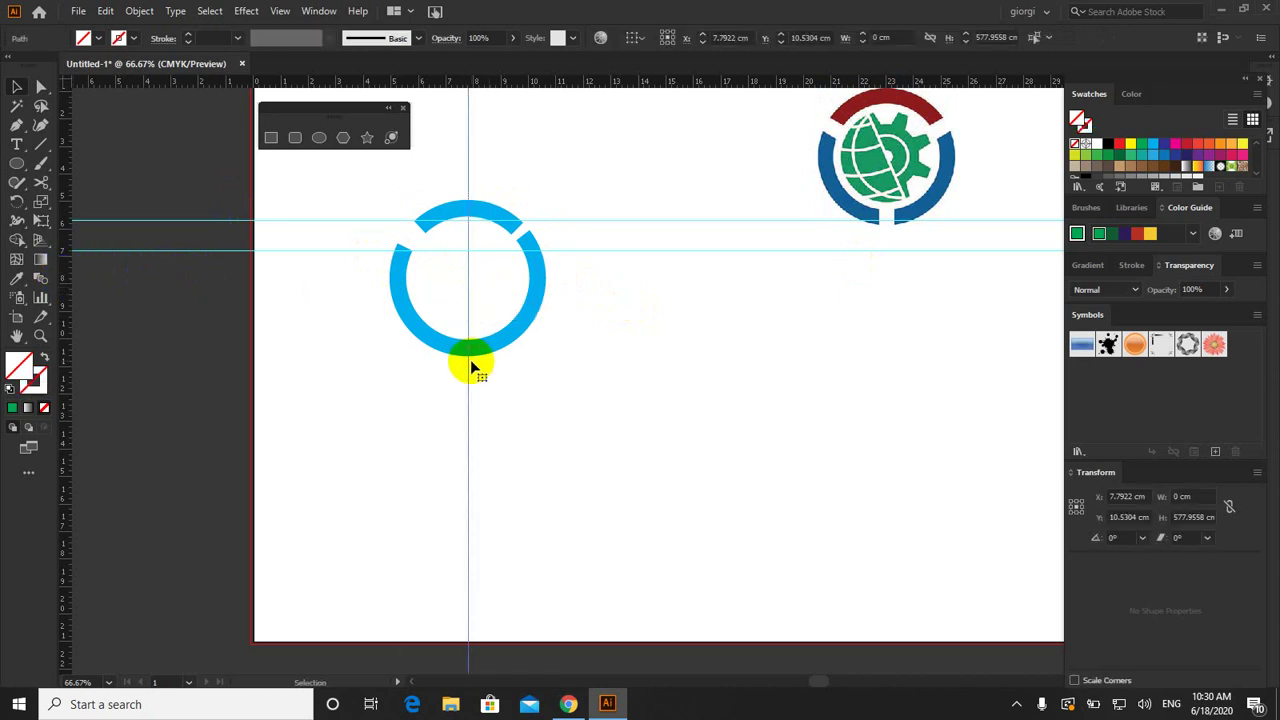
{"action": "left_click", "coordinate": [43, 177]}
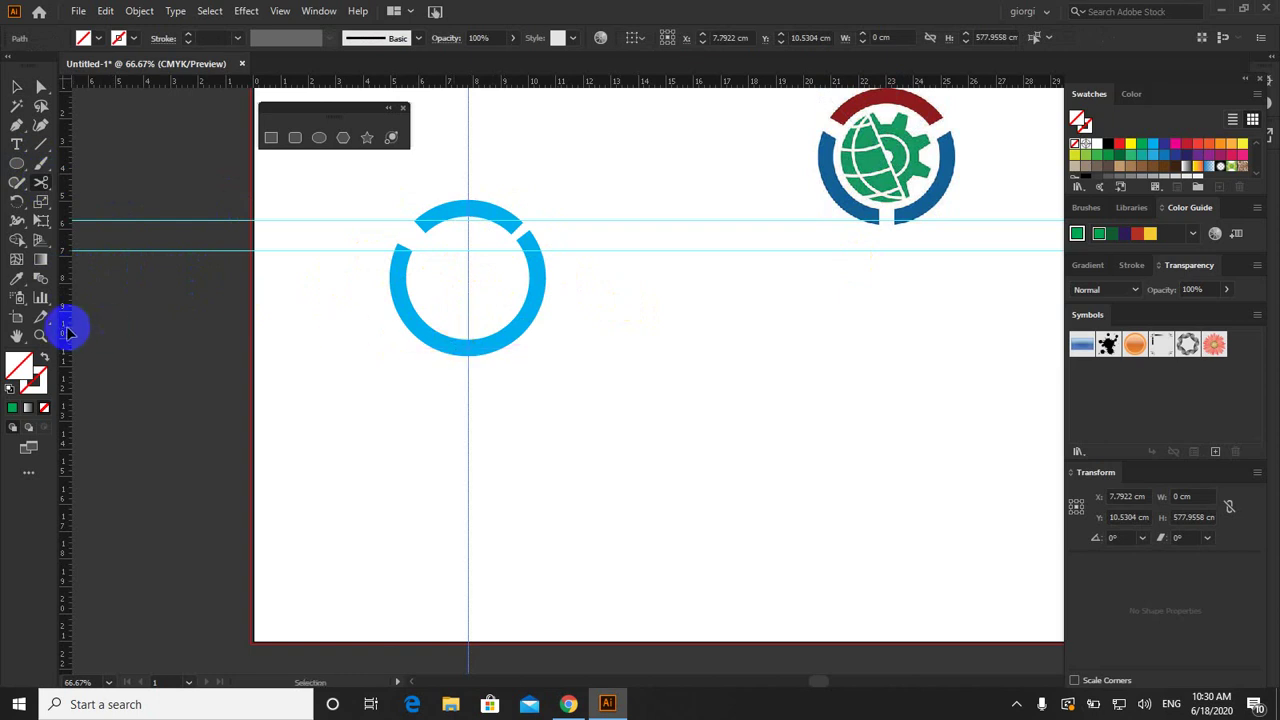
{"action": "left_click_drag", "start_coordinate": [68, 333], "coordinate": [455, 347]}
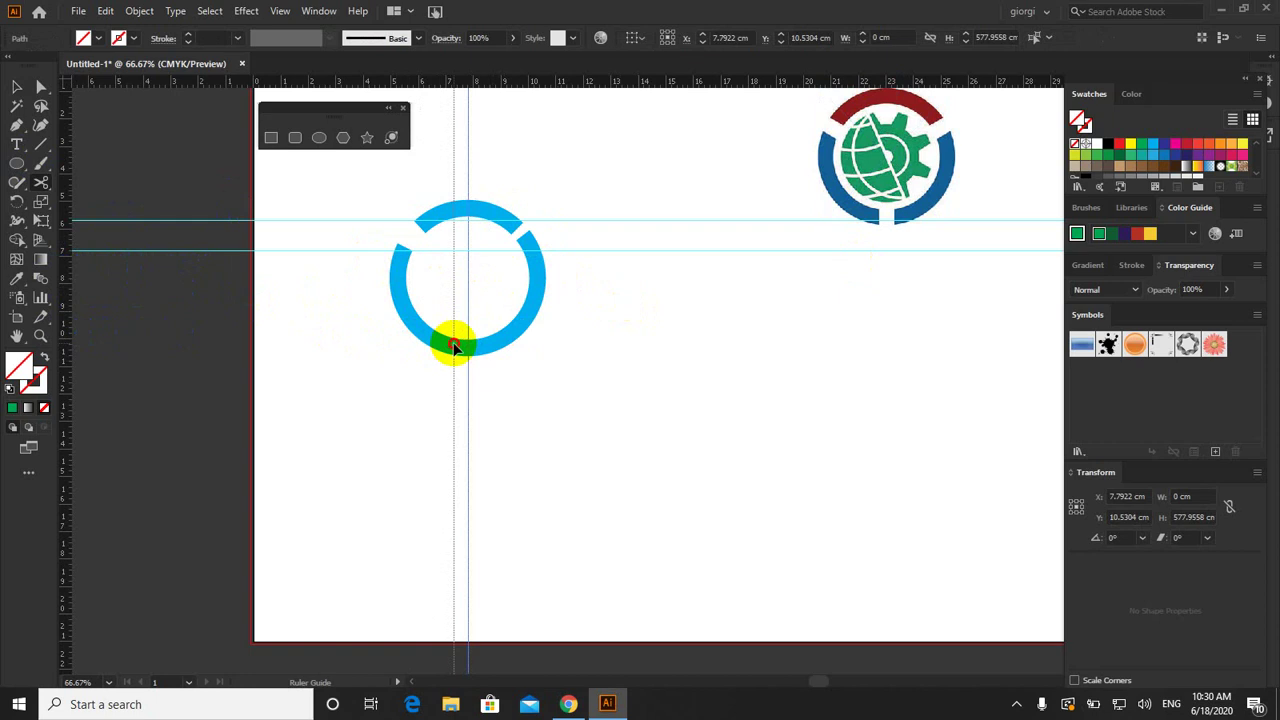
{"action": "left_click_drag", "start_coordinate": [454, 347], "coordinate": [460, 328]}
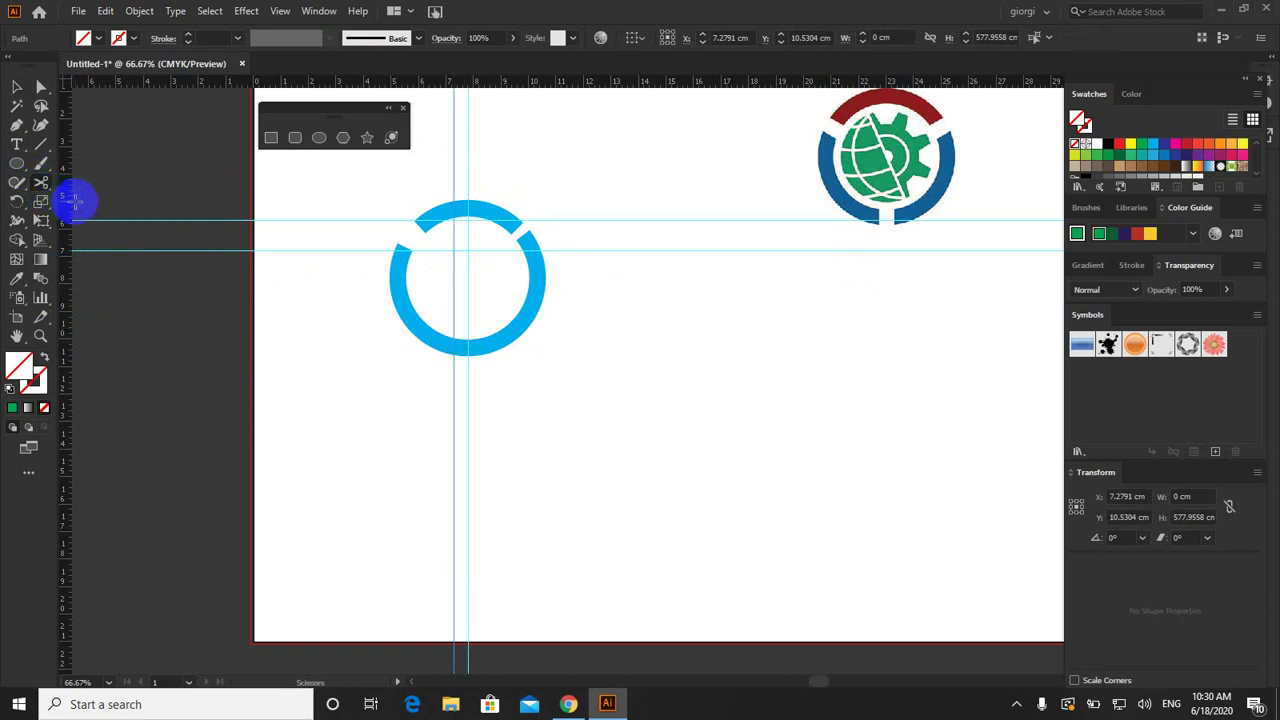
{"action": "left_click", "coordinate": [78, 205]}
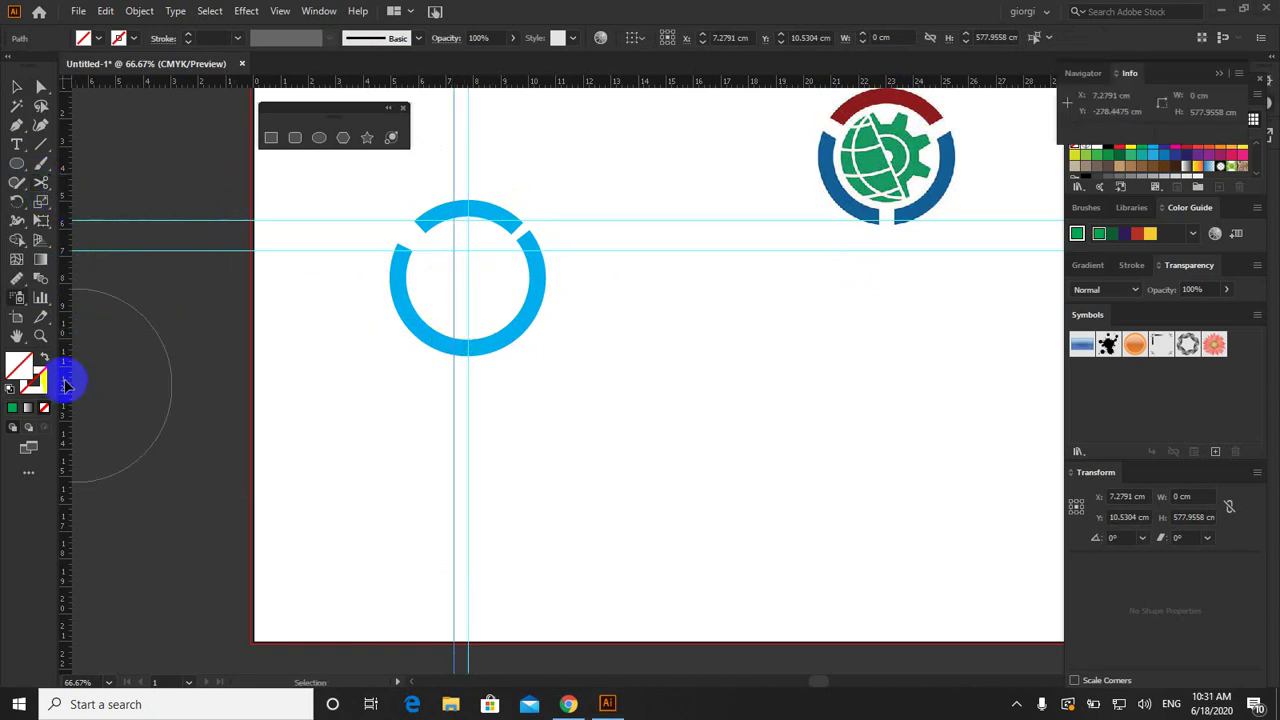
{"action": "left_click", "coordinate": [16, 87]}
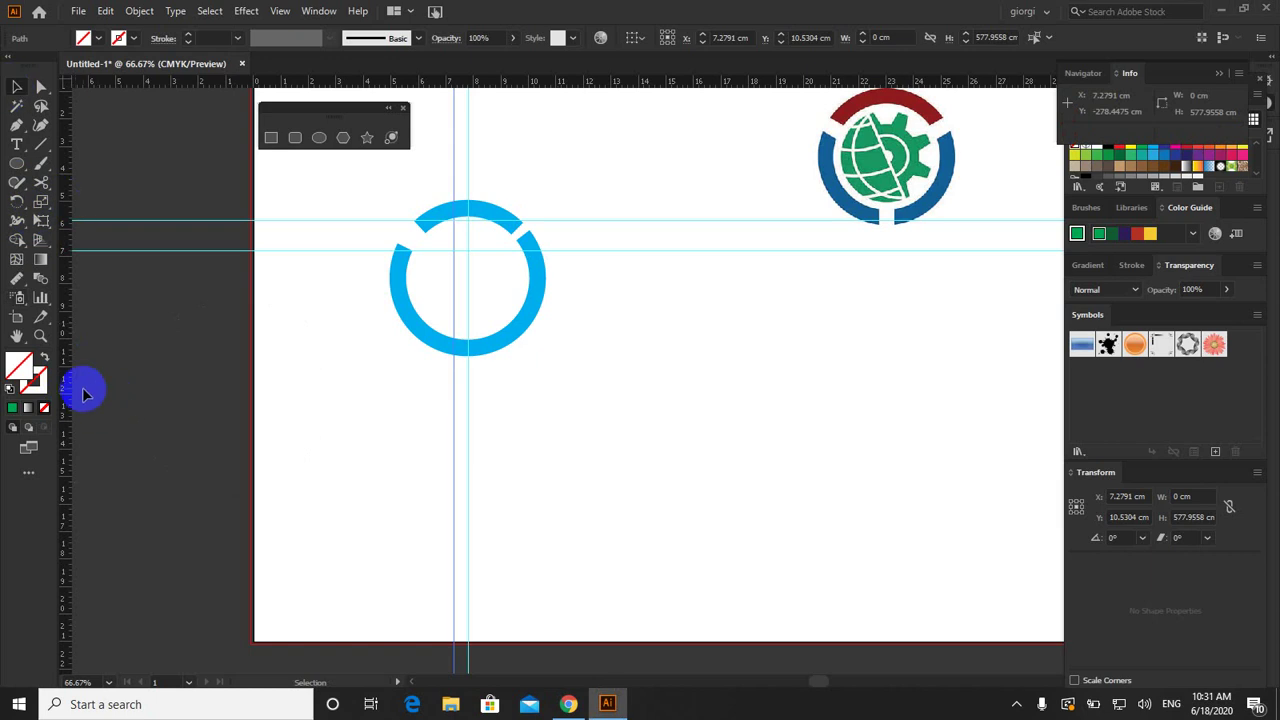
{"action": "left_click_drag", "start_coordinate": [70, 388], "coordinate": [481, 384]}
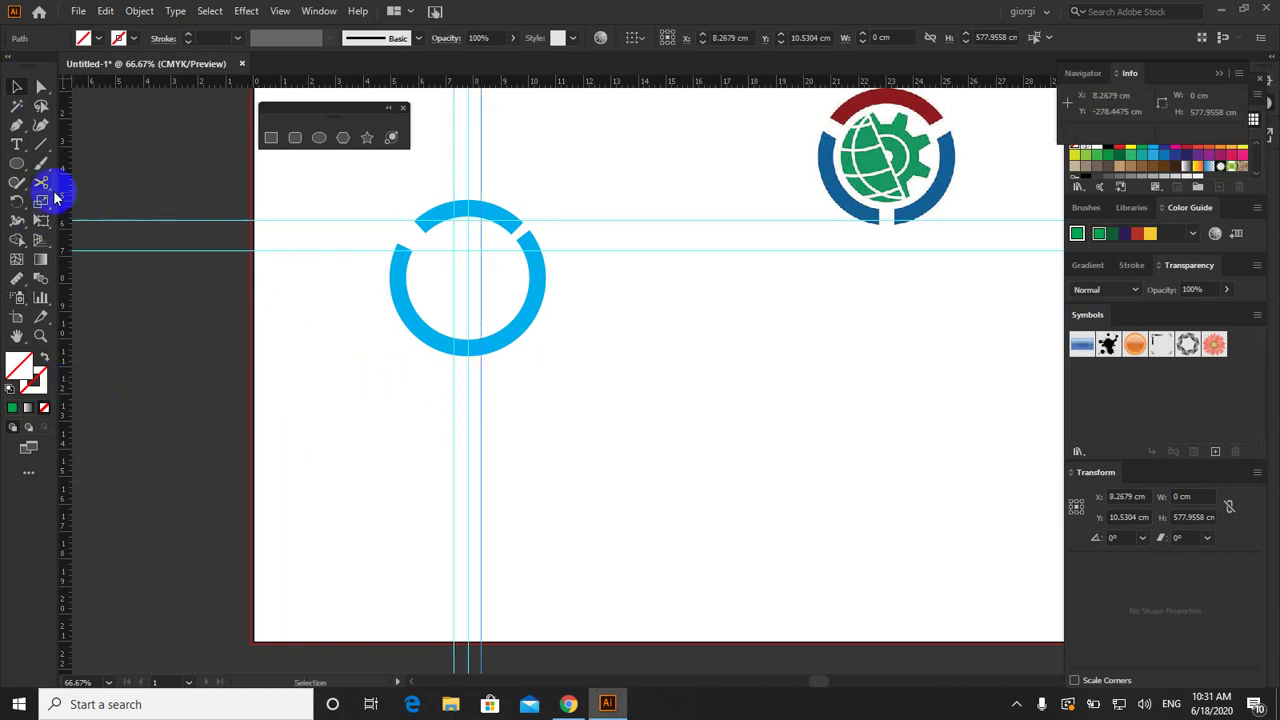
Step: Cut the ring's bottom at the two vertical guides and nudge the short piece between cuts
{"action": "left_click", "coordinate": [41, 182]}
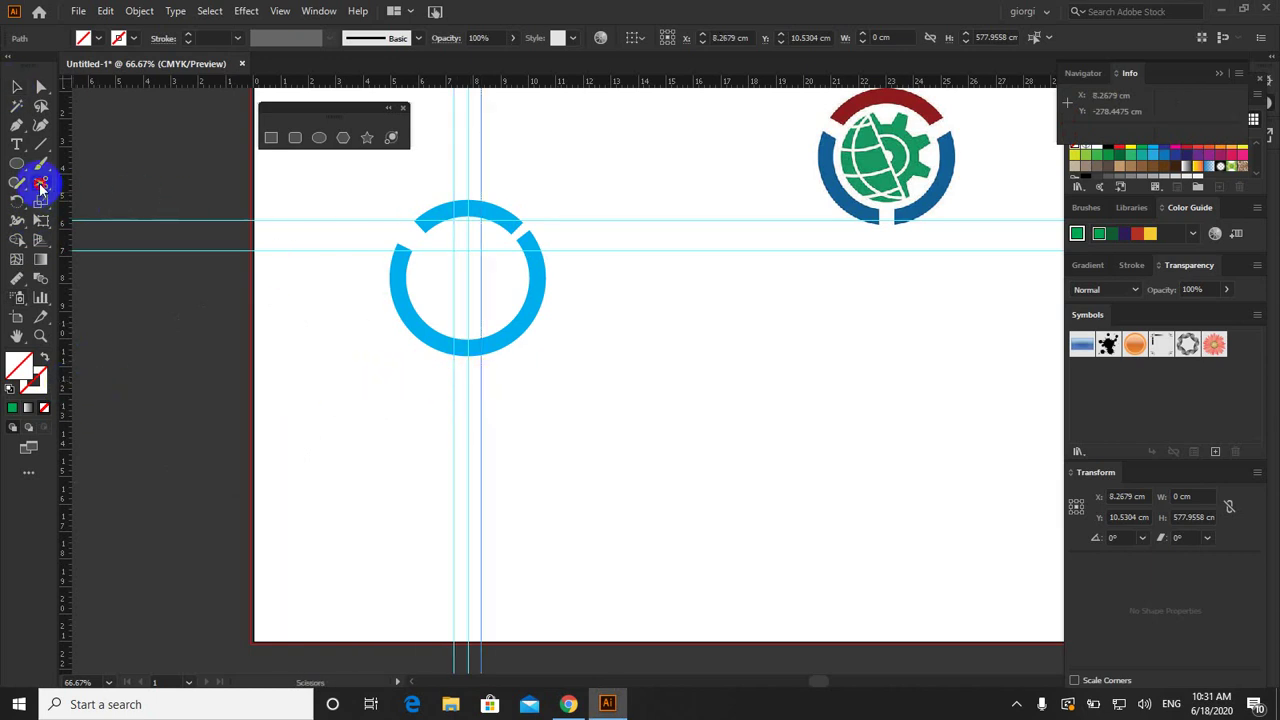
{"action": "left_click", "coordinate": [452, 350]}
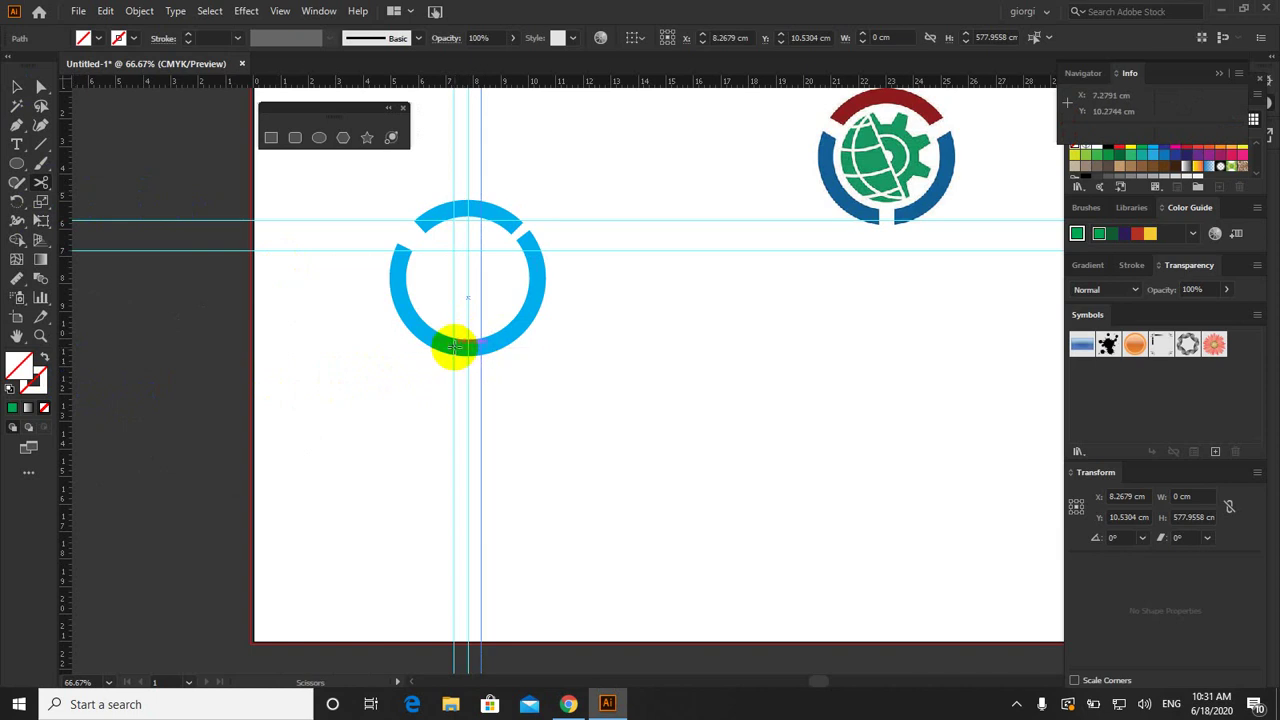
{"action": "left_click", "coordinate": [455, 347]}
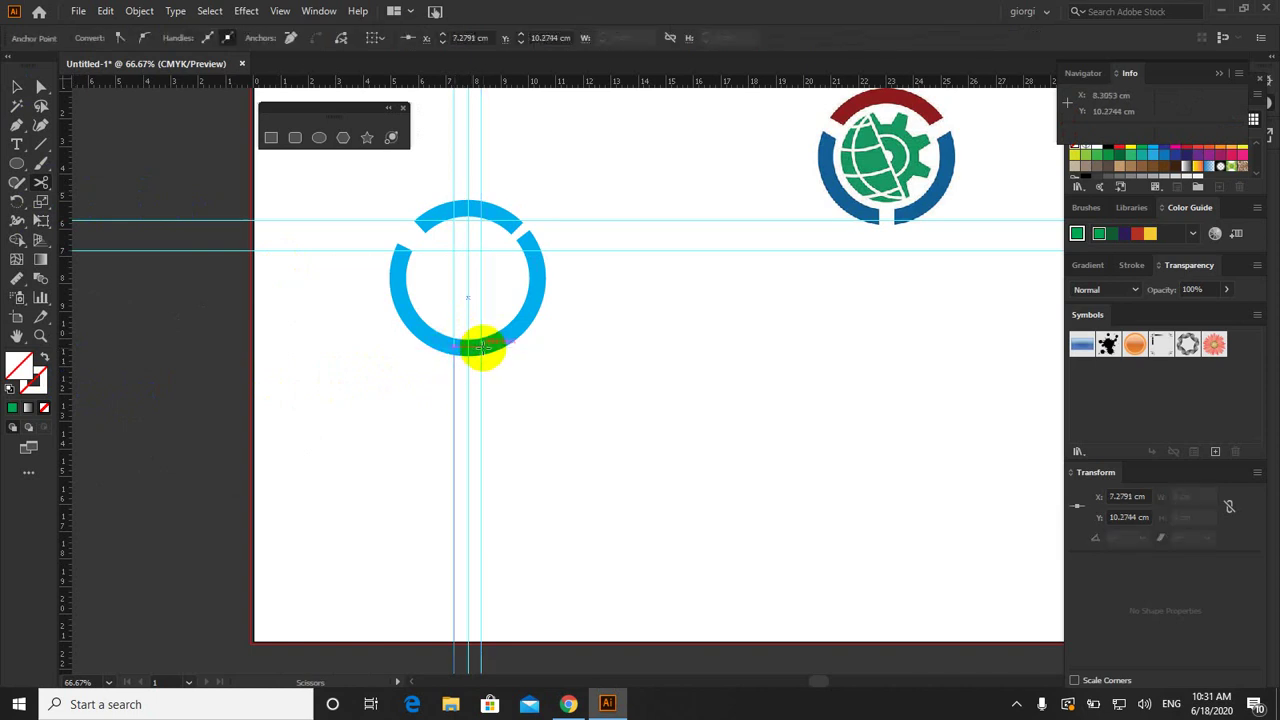
{"action": "left_click", "coordinate": [480, 347]}
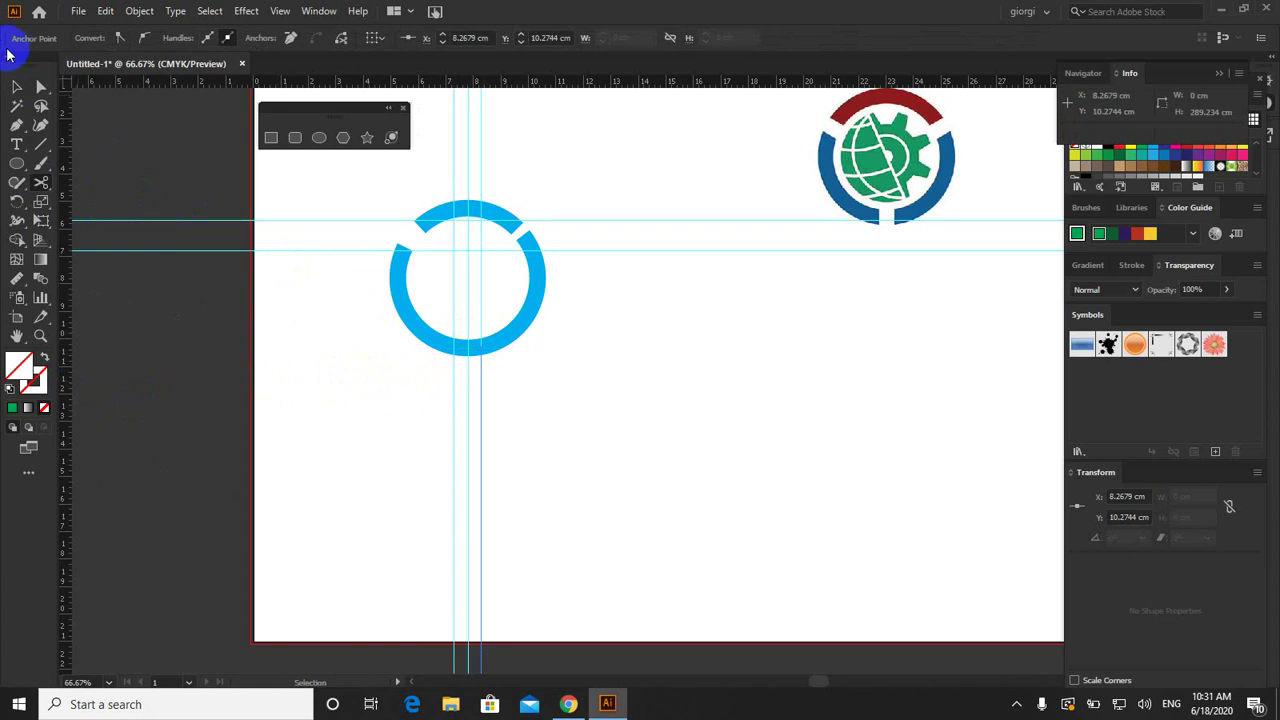
{"action": "left_click", "coordinate": [20, 88]}
{"action": "left_click", "coordinate": [467, 347]}
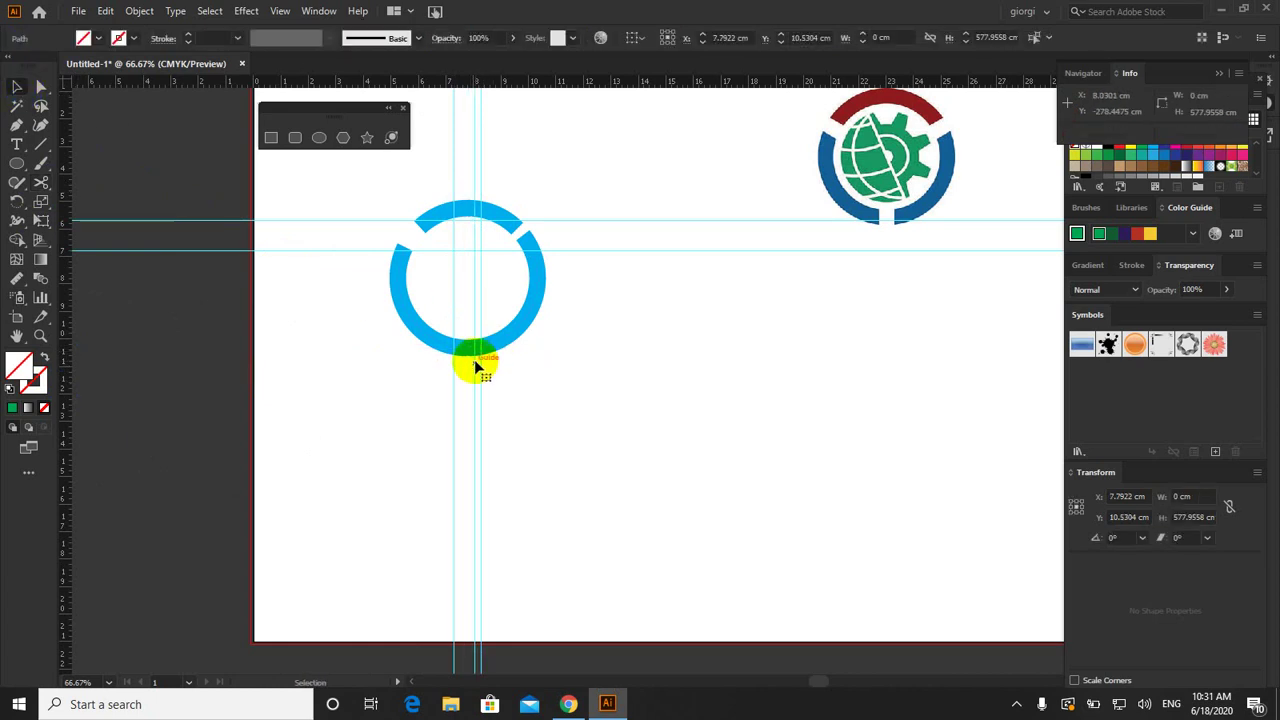
{"action": "mouse_move", "coordinate": [470, 350]}
{"action": "left_mouse_down"}
{"action": "mouse_move", "coordinate": [478, 376]}
{"action": "mouse_move", "coordinate": [455, 350]}
{"action": "left_mouse_up"}
{"action": "left_click", "coordinate": [277, 254]}
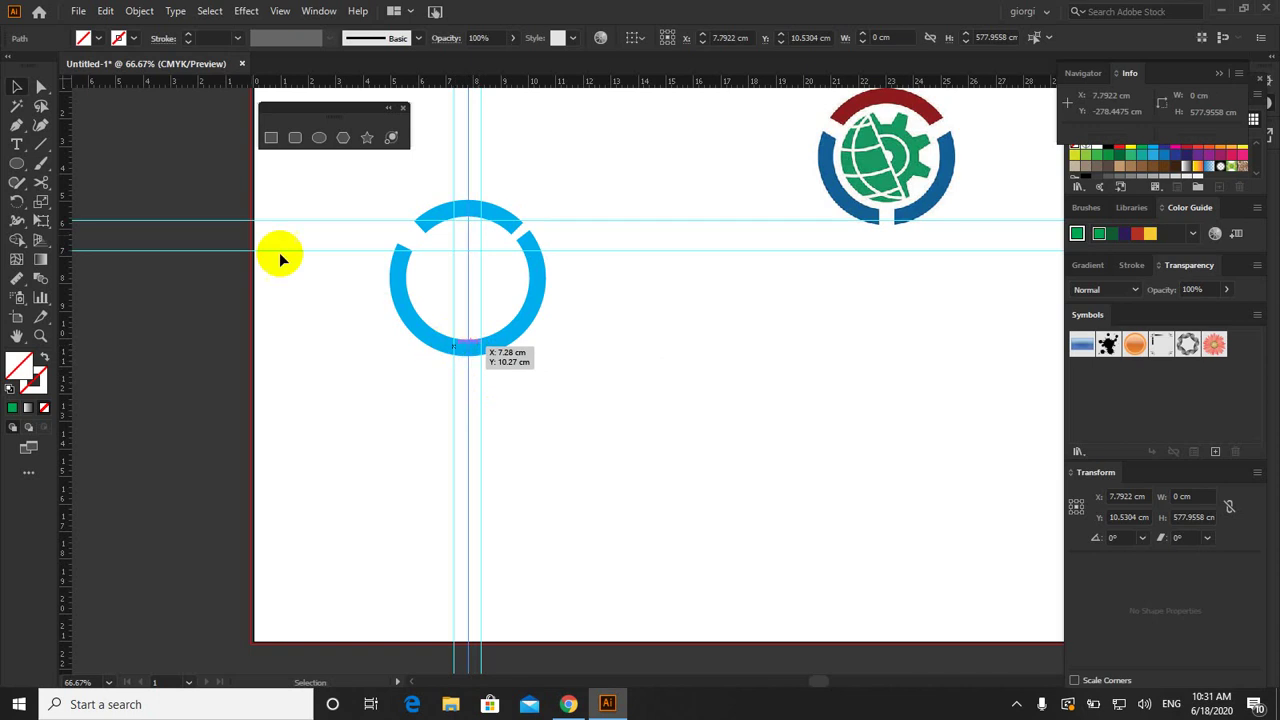
Step: Retry a bottom cut, dismiss the warning, and select the bottom anchors at higher zoom
{"action": "left_click", "coordinate": [41, 183]}
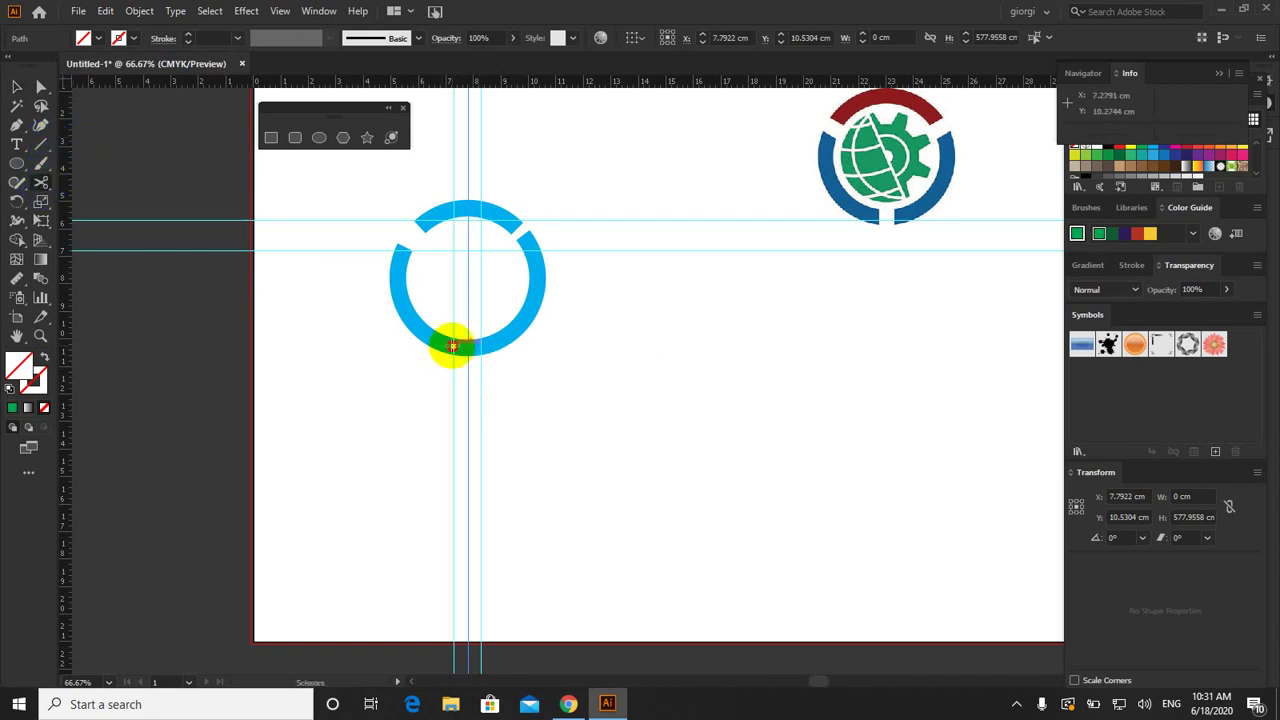
{"action": "left_click", "coordinate": [452, 346]}
{"action": "left_click", "coordinate": [788, 373]}
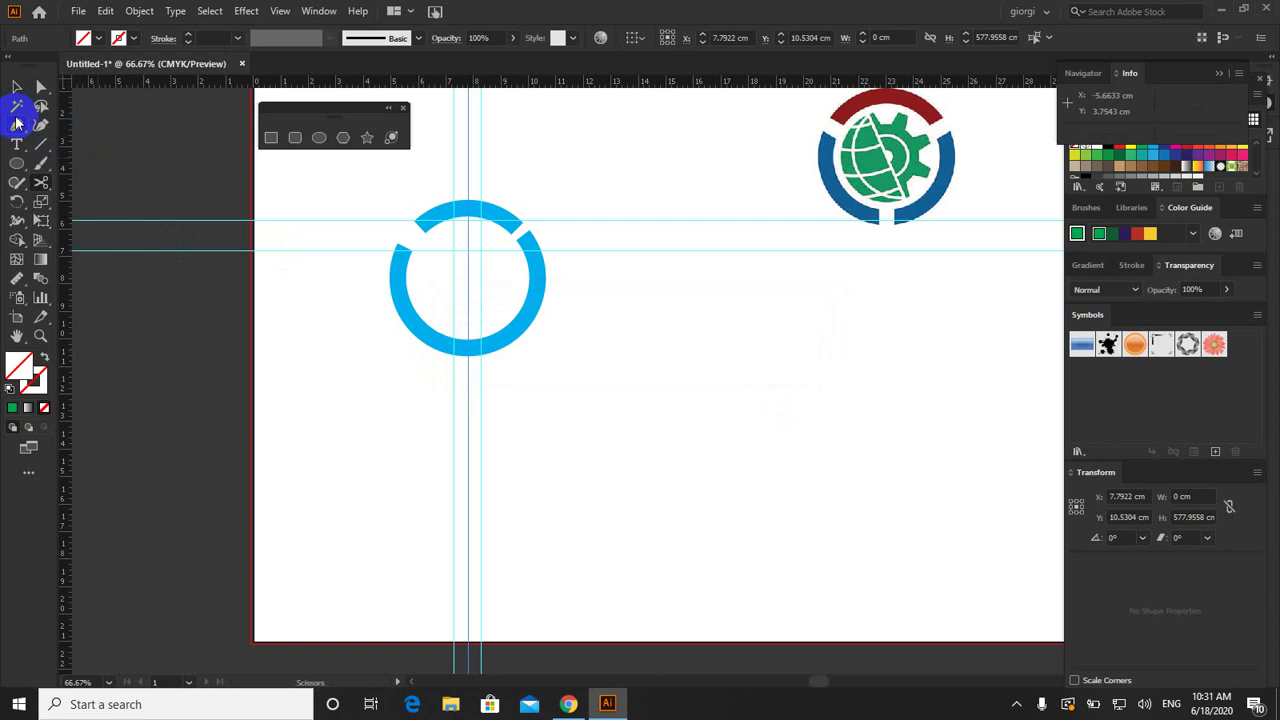
{"action": "left_click", "coordinate": [16, 87]}
{"action": "left_click", "coordinate": [452, 345]}
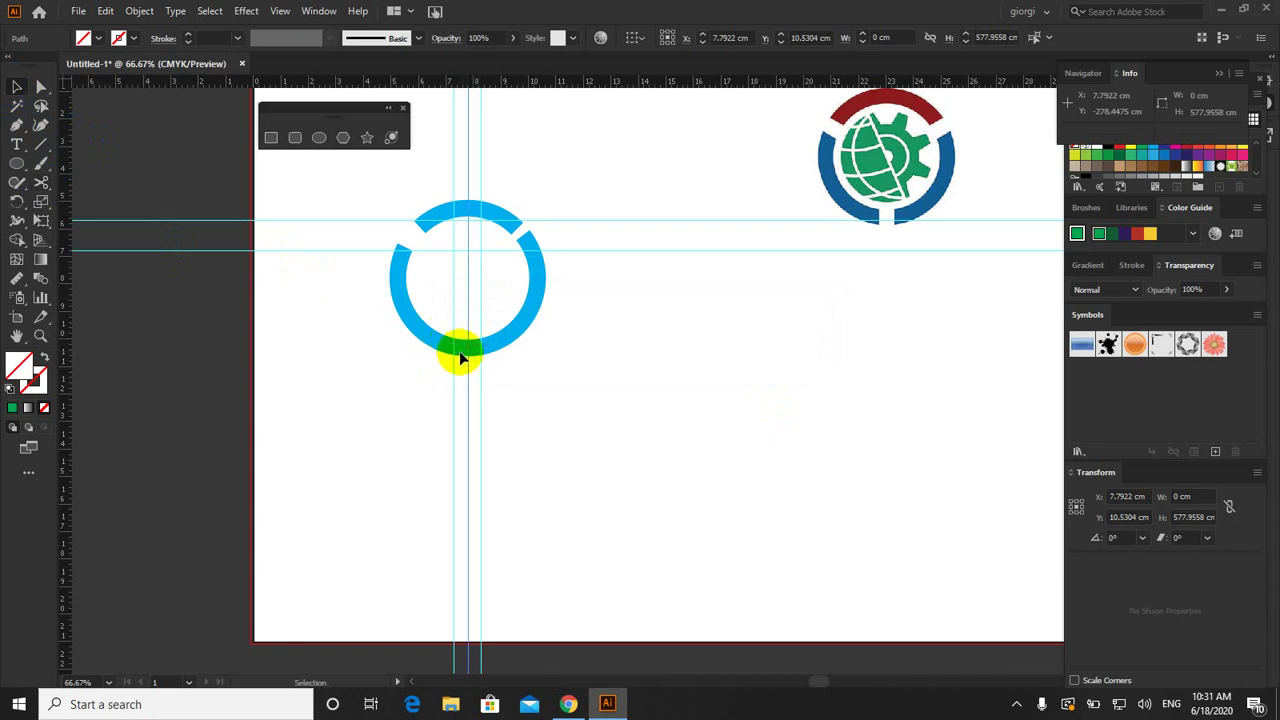
{"action": "left_click", "coordinate": [463, 357]}
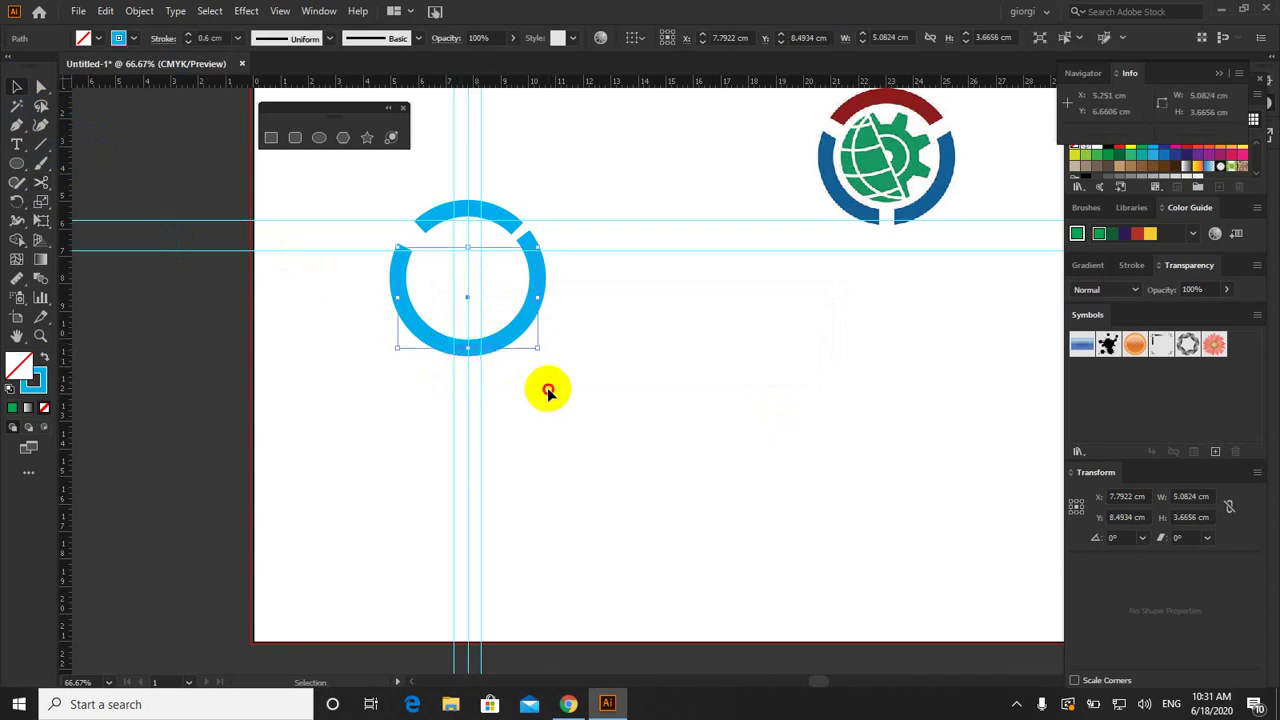
{"action": "left_click", "coordinate": [480, 365]}
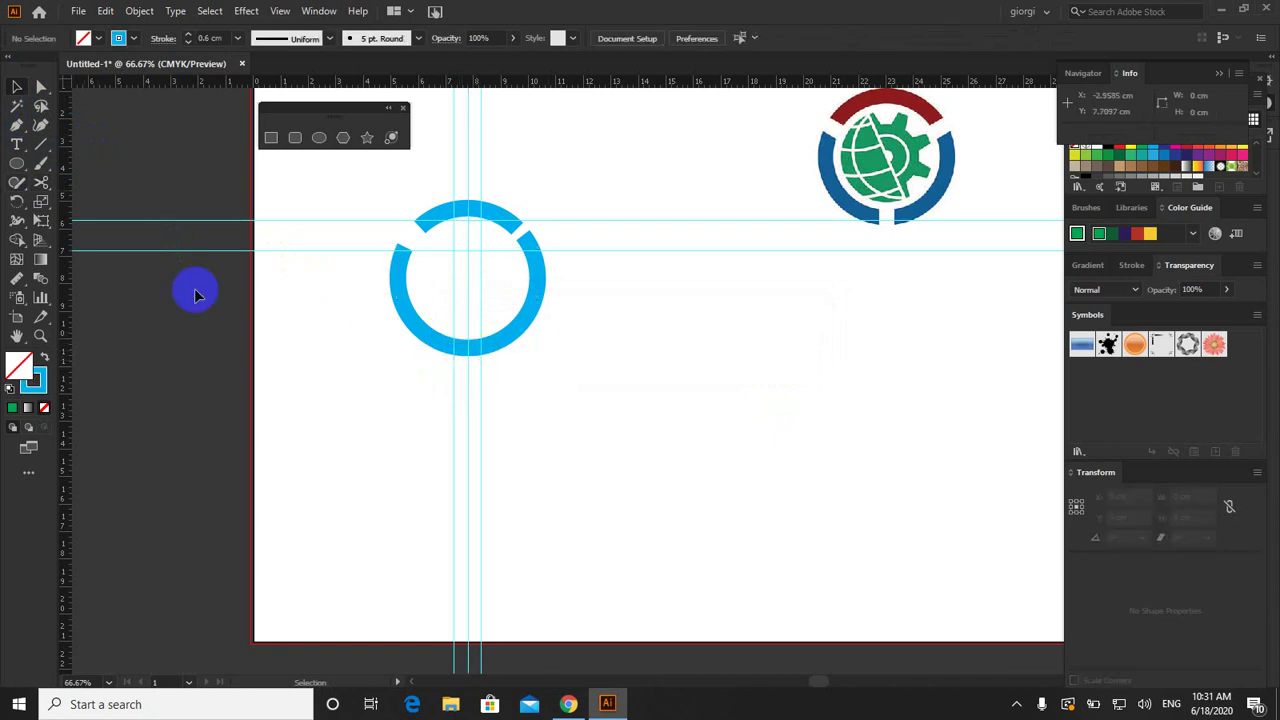
{"action": "key", "text": "ctrl+plus"}
{"action": "left_click", "coordinate": [389, 285]}
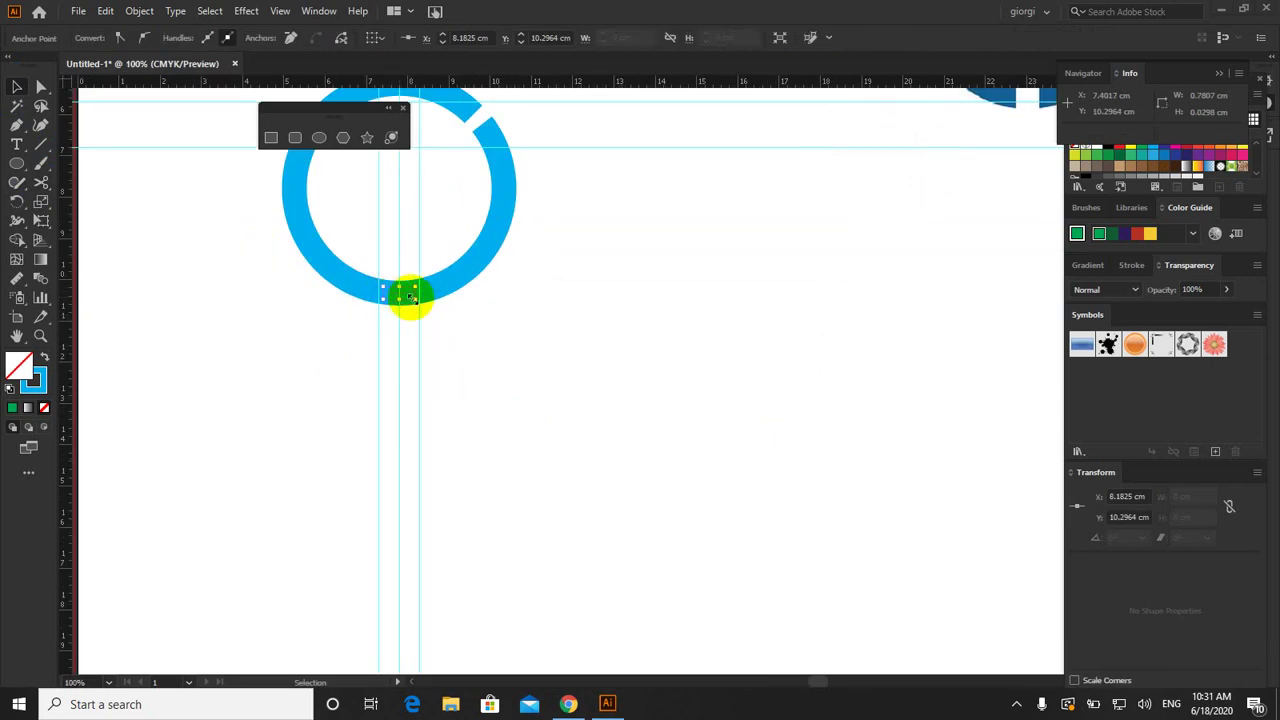
Step: Marquee-select the short bottom piece between the vertical guides, delete it, and zoom back out
{"action": "left_click", "coordinate": [420, 296]}
{"action": "left_click", "coordinate": [415, 313]}
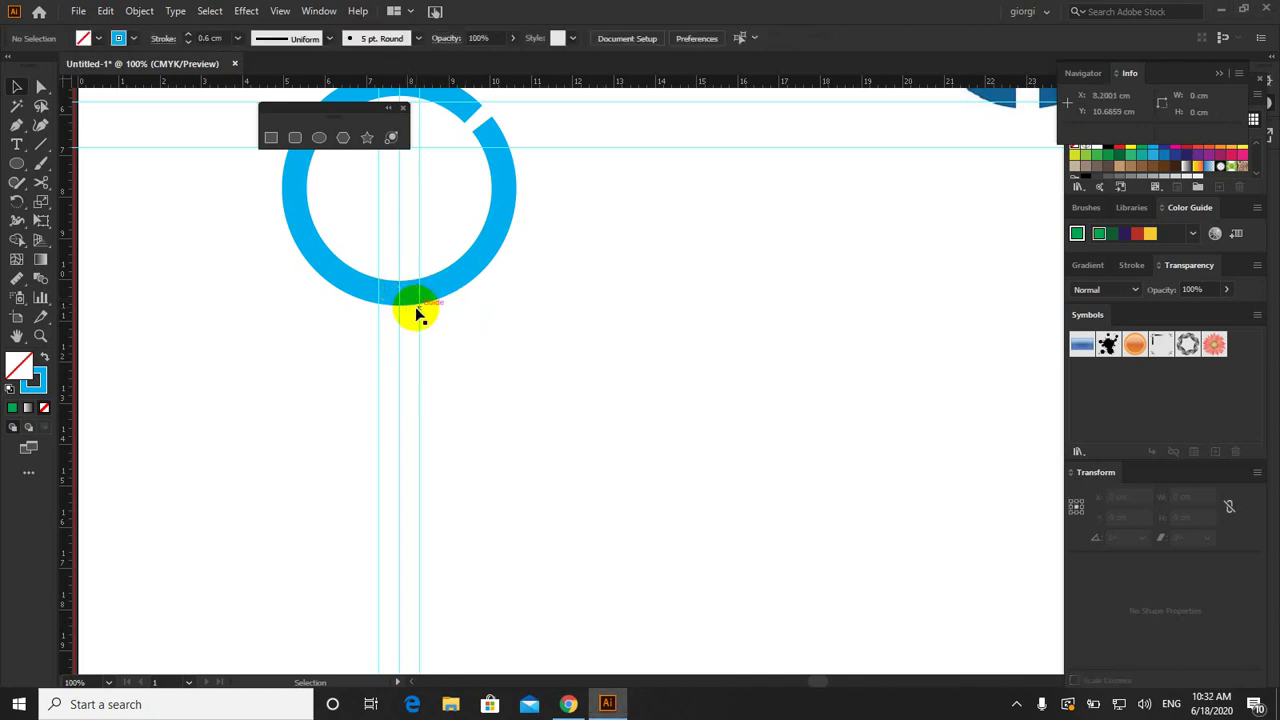
{"action": "left_click_drag", "start_coordinate": [415, 295], "coordinate": [395, 305]}
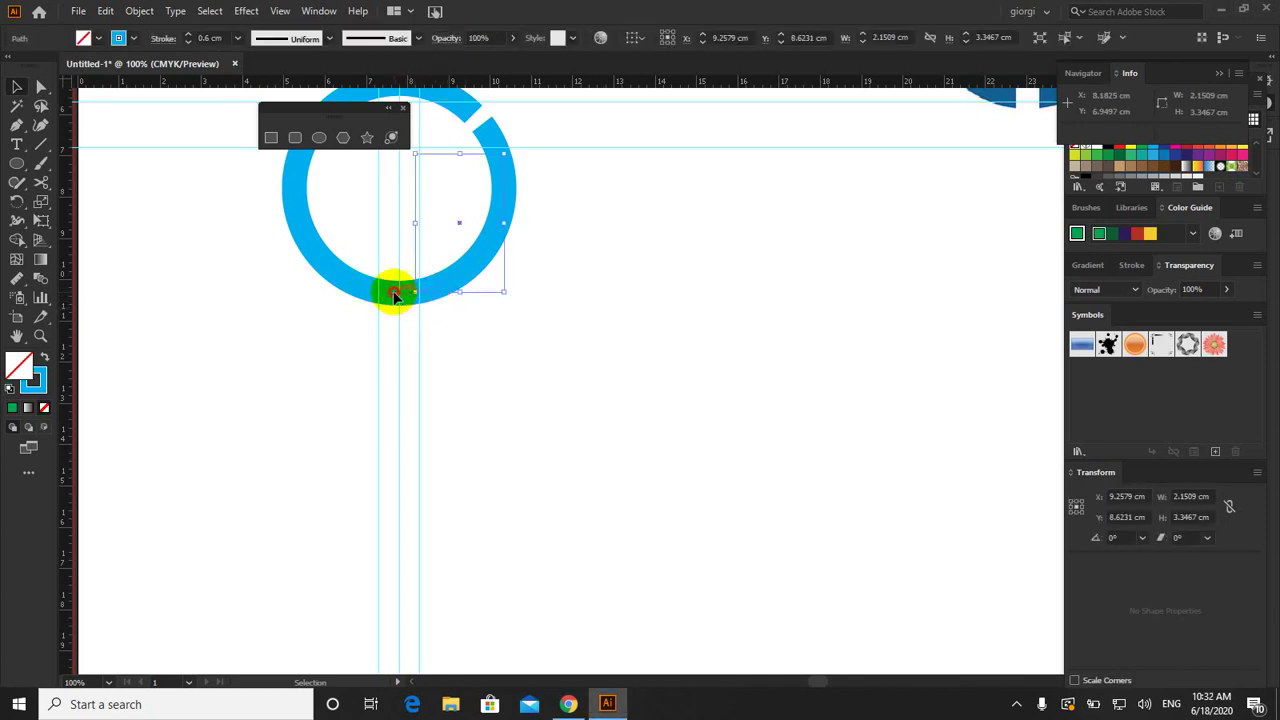
{"action": "key", "text": "Delete"}
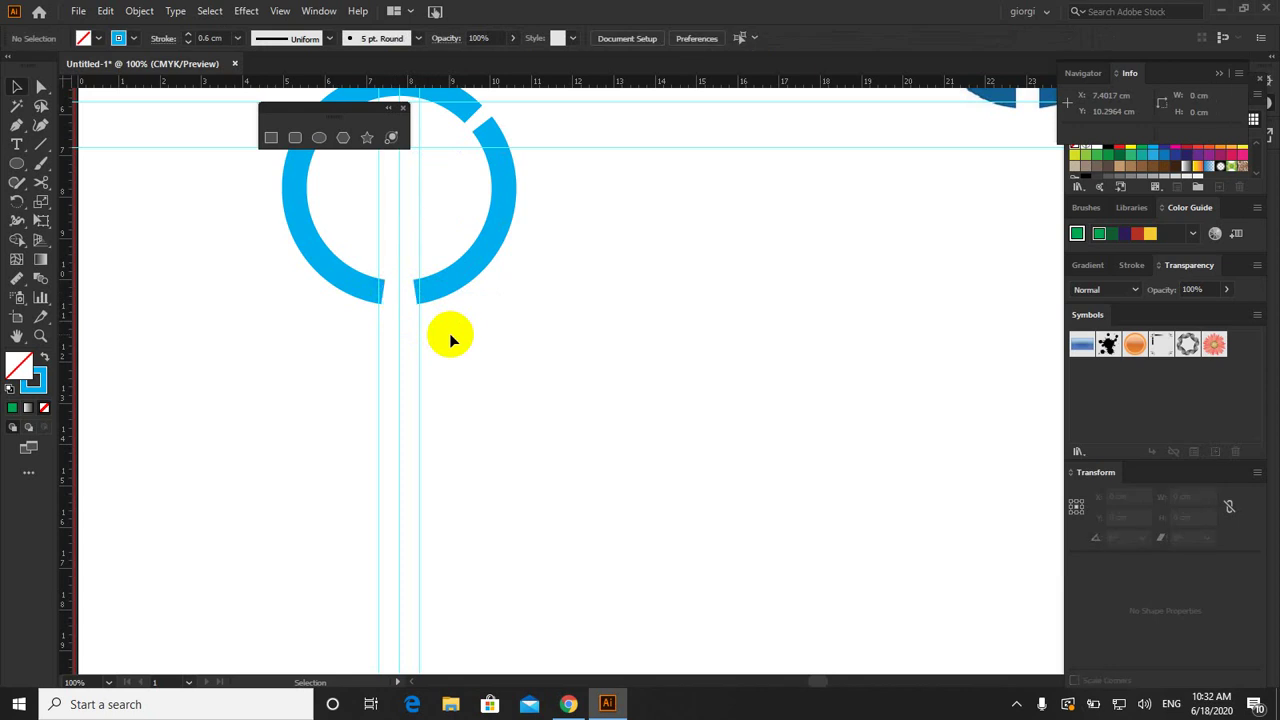
{"action": "scroll", "coordinate": [576, 408], "scroll_direction": "down", "scroll_amount": 1}
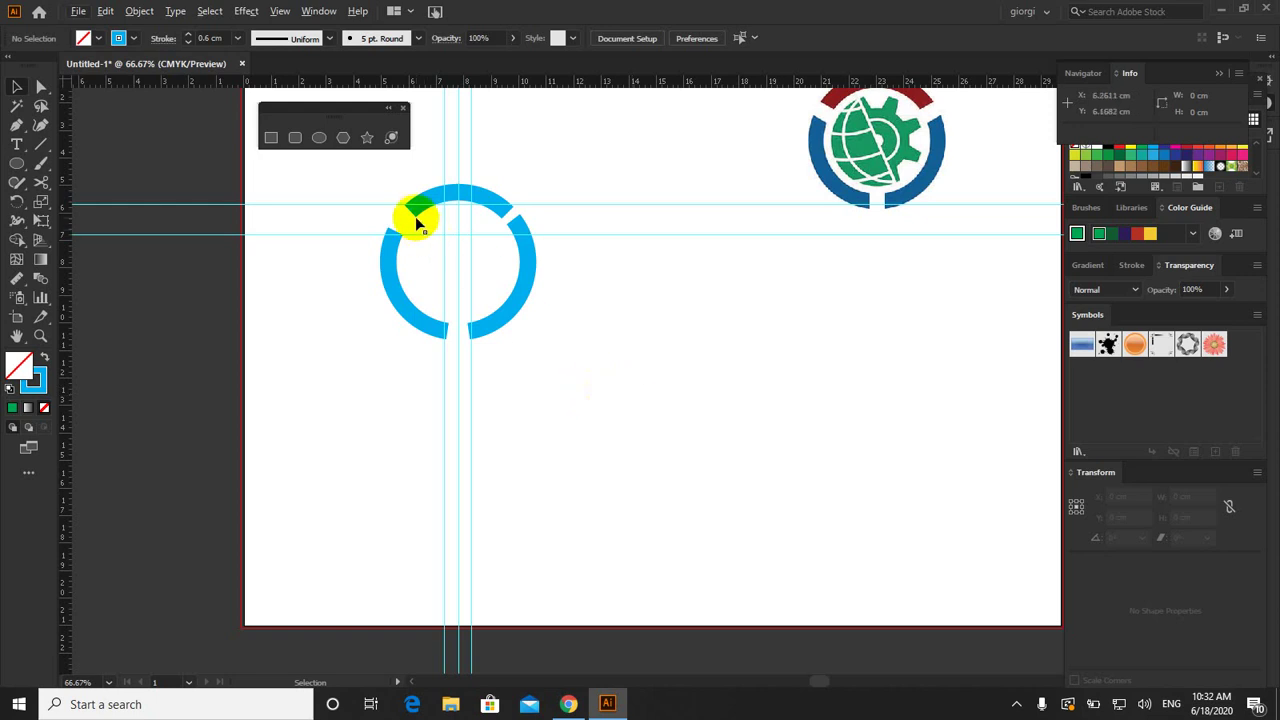
Step: Delete the gapped ring and draw a new circle in its place
{"action": "left_click_drag", "start_coordinate": [366, 177], "coordinate": [532, 336]}
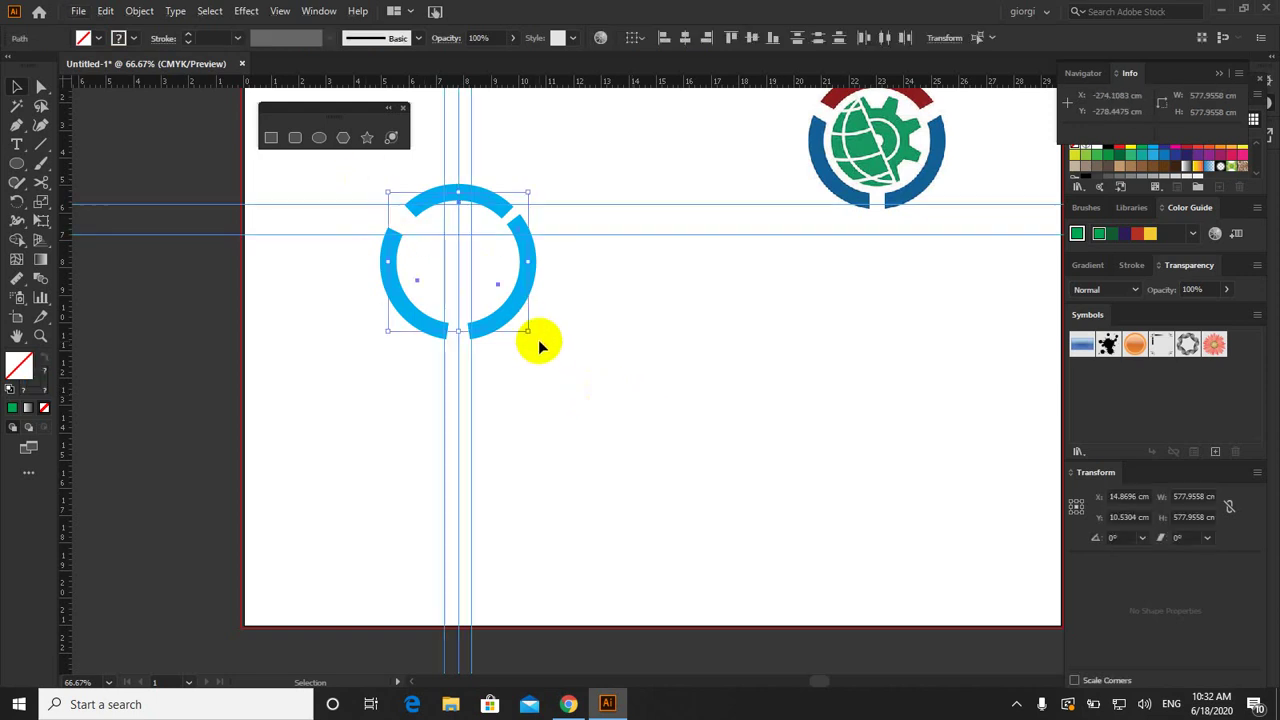
{"action": "key", "text": "Delete"}
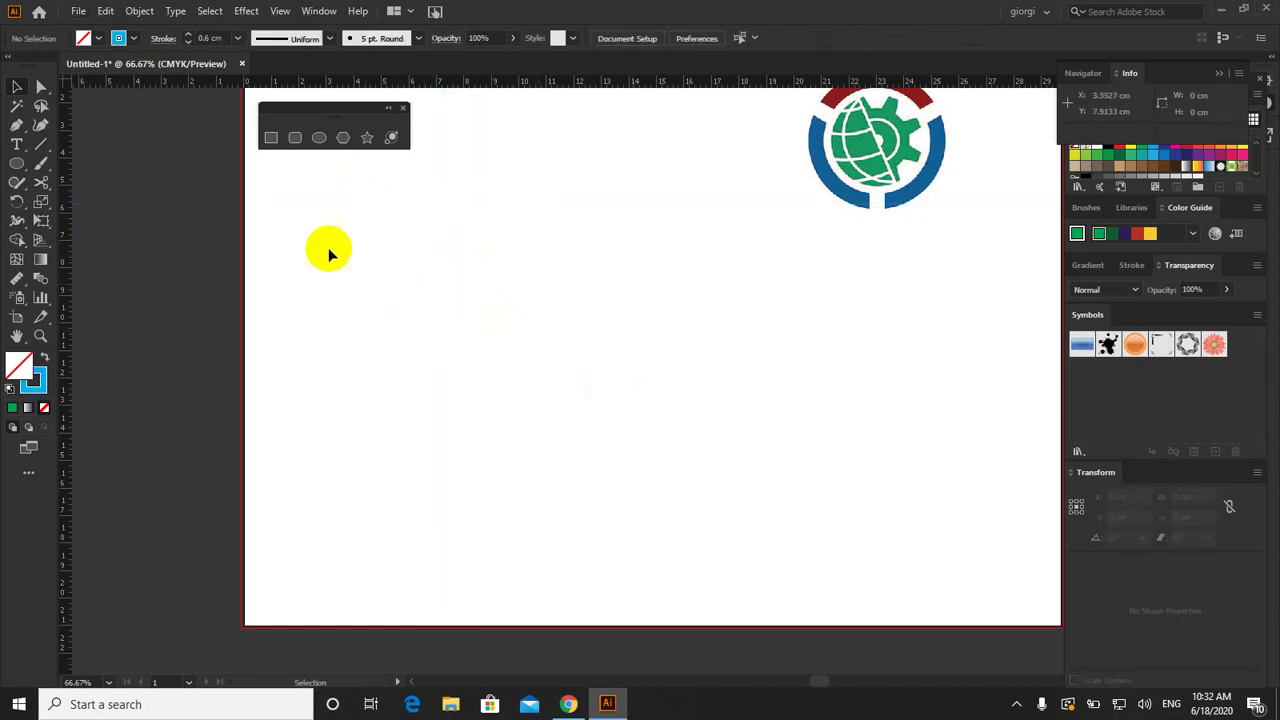
{"action": "left_click", "coordinate": [328, 146]}
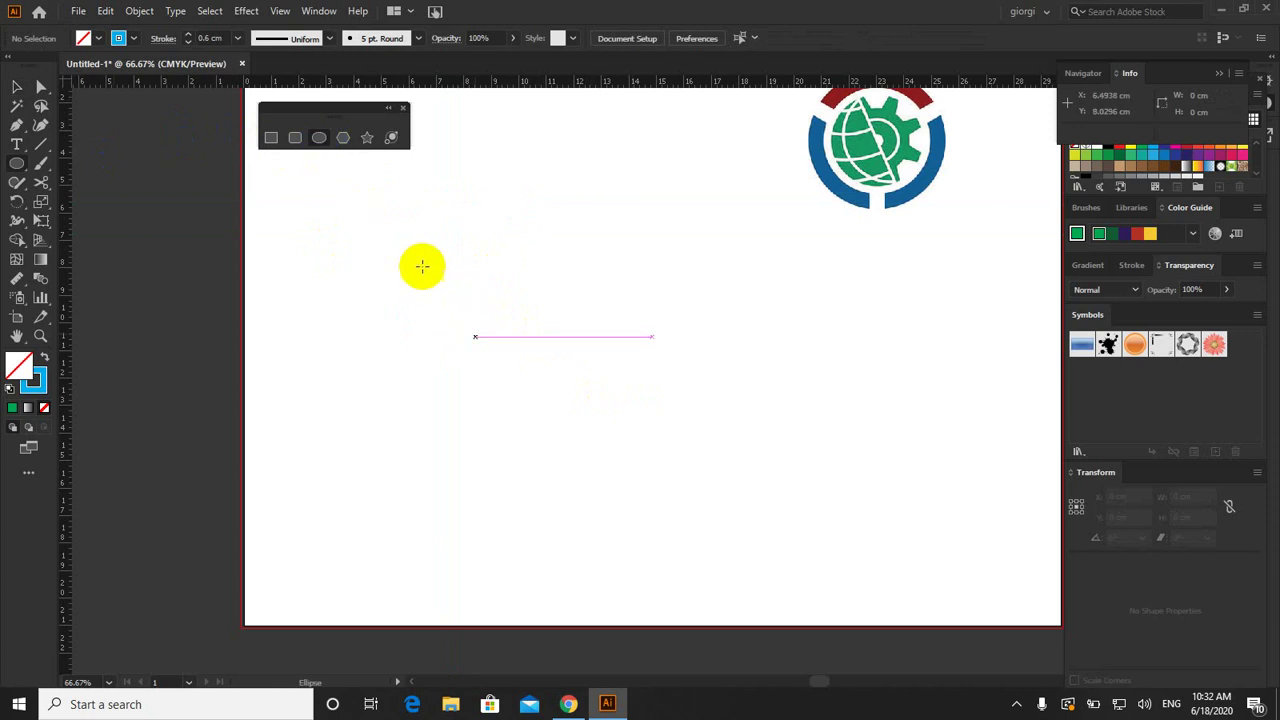
{"action": "left_click_drag", "start_coordinate": [412, 254], "coordinate": [561, 399]}
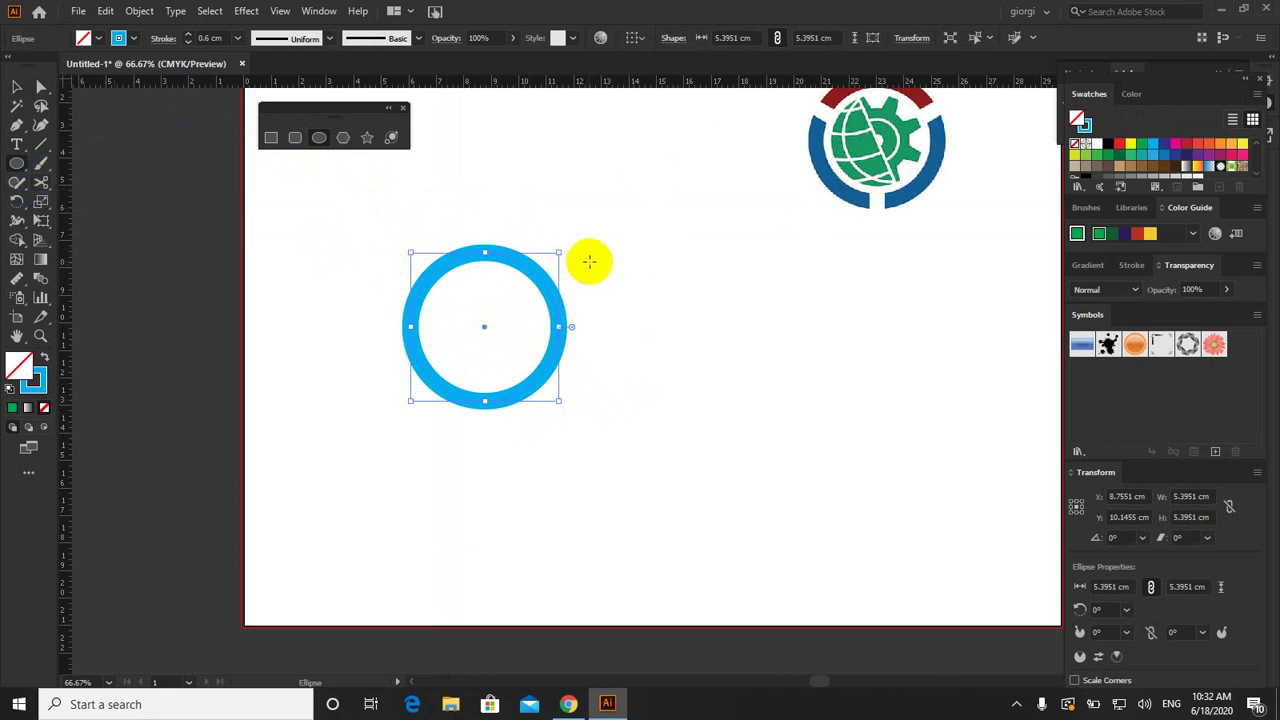
Step: Draw a 9.31 cm horizontal line across the circle's upper part
{"action": "left_click", "coordinate": [43, 148]}
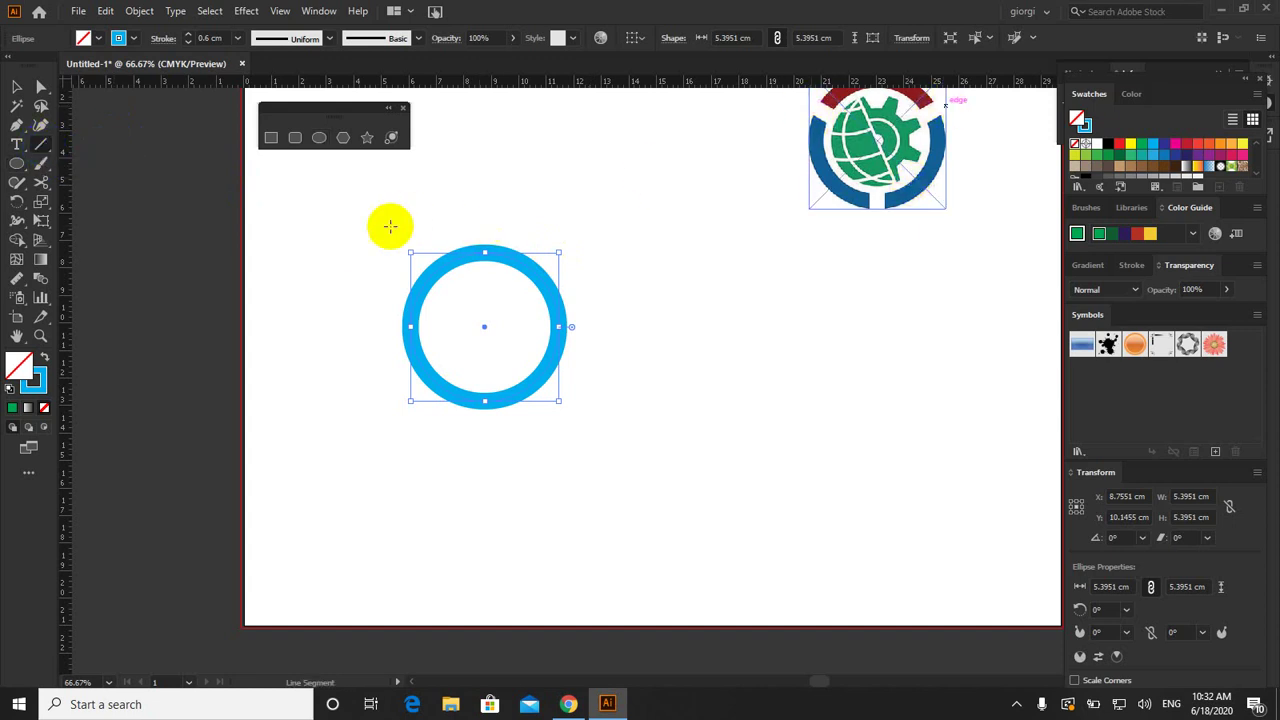
{"action": "left_click_drag", "start_coordinate": [379, 288], "coordinate": [630, 291]}
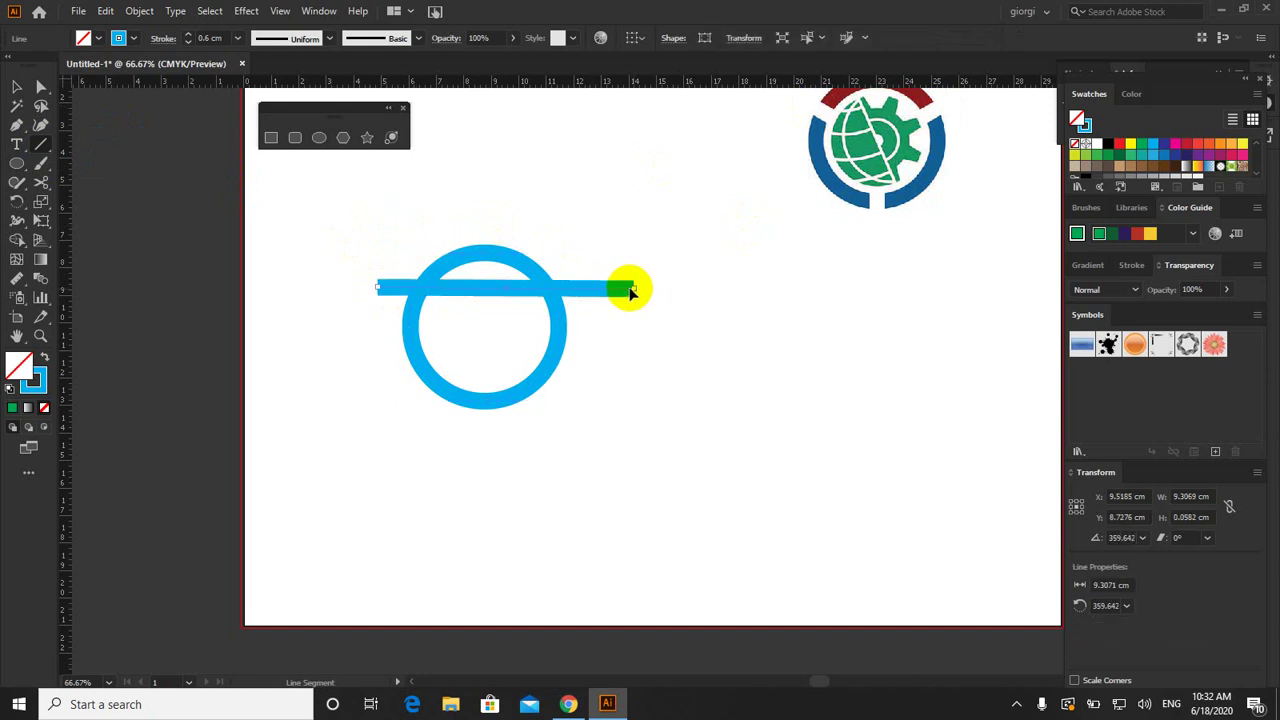
{"action": "key", "text": "v"}
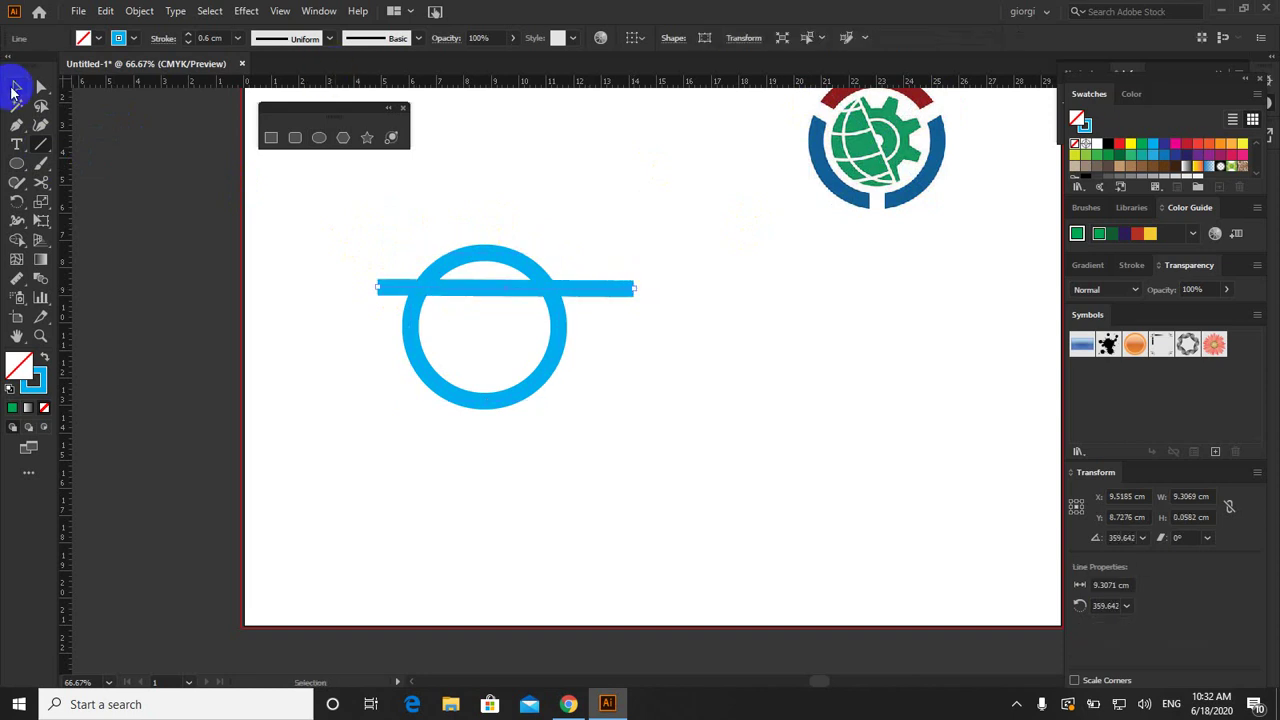
Step: Use Shape Builder to merge the line and circle regions and remove the circle's lower part
{"action": "left_click_drag", "start_coordinate": [369, 238], "coordinate": [629, 408]}
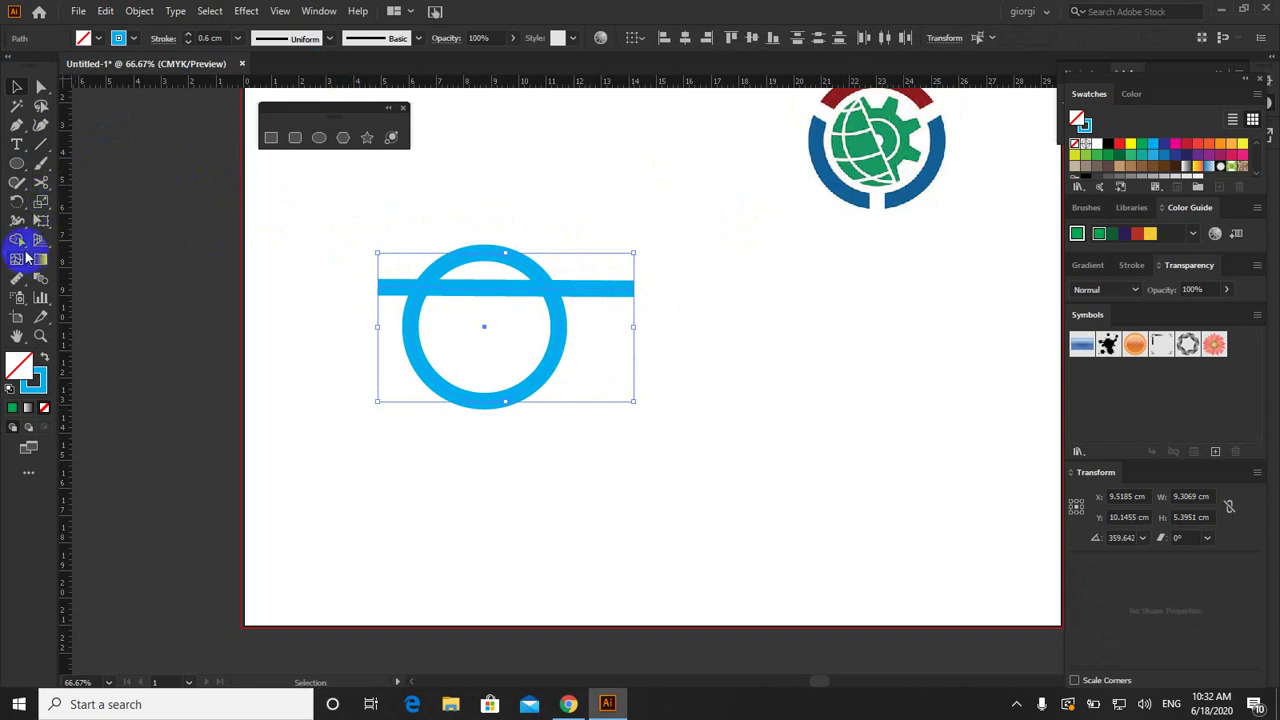
{"action": "left_click_drag", "start_coordinate": [22, 246], "coordinate": [88, 243]}
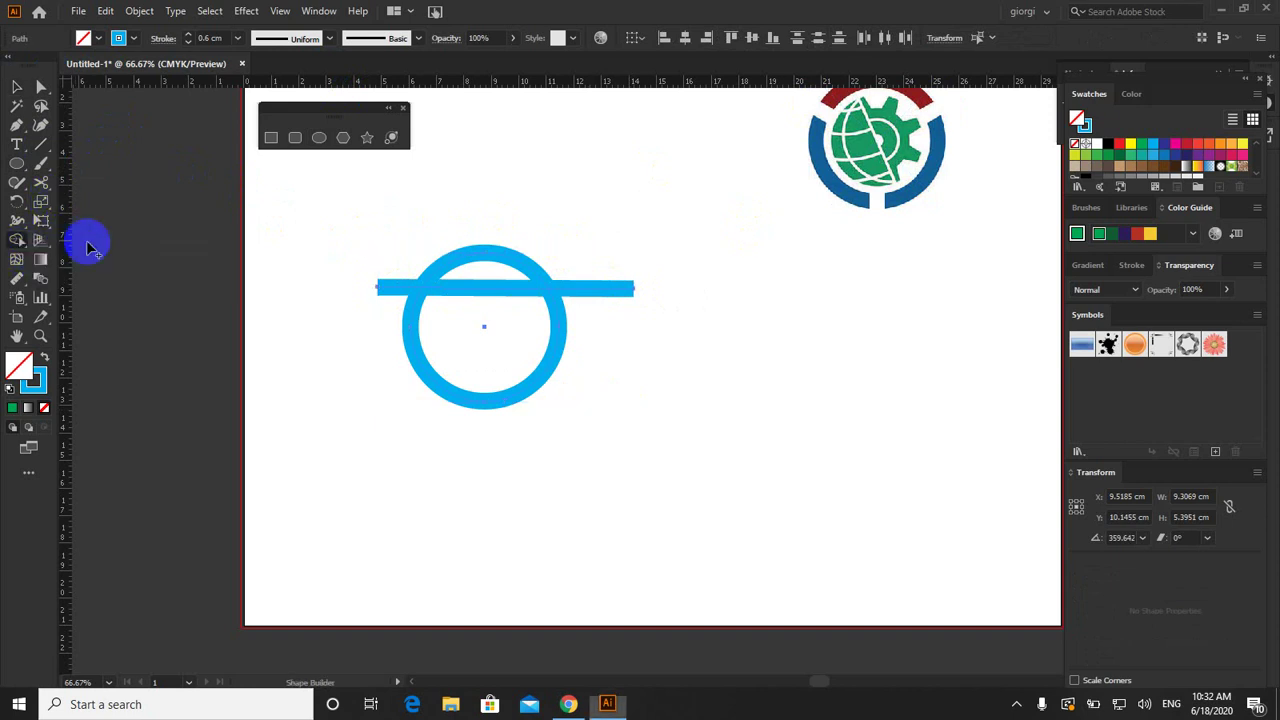
{"action": "left_click_drag", "start_coordinate": [347, 287], "coordinate": [596, 293]}
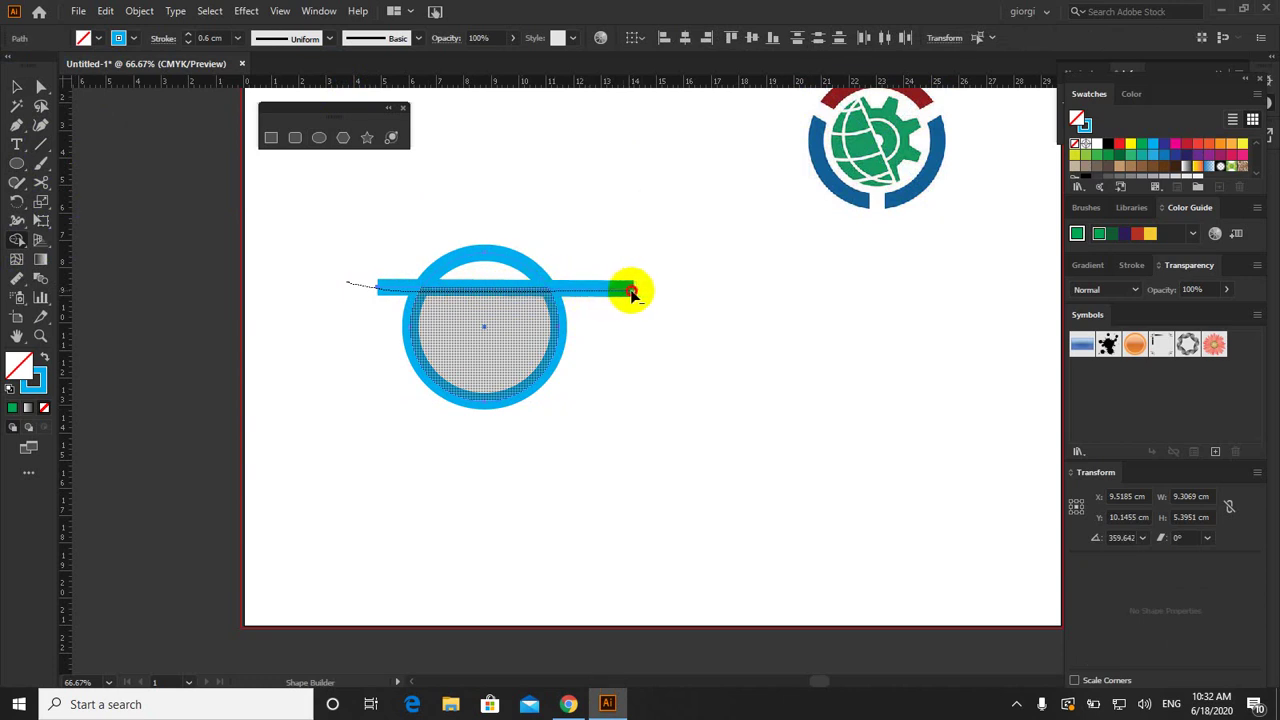
{"action": "left_click_drag", "start_coordinate": [596, 293], "coordinate": [640, 290]}
{"action": "left_click_drag", "start_coordinate": [491, 351], "coordinate": [492, 353]}
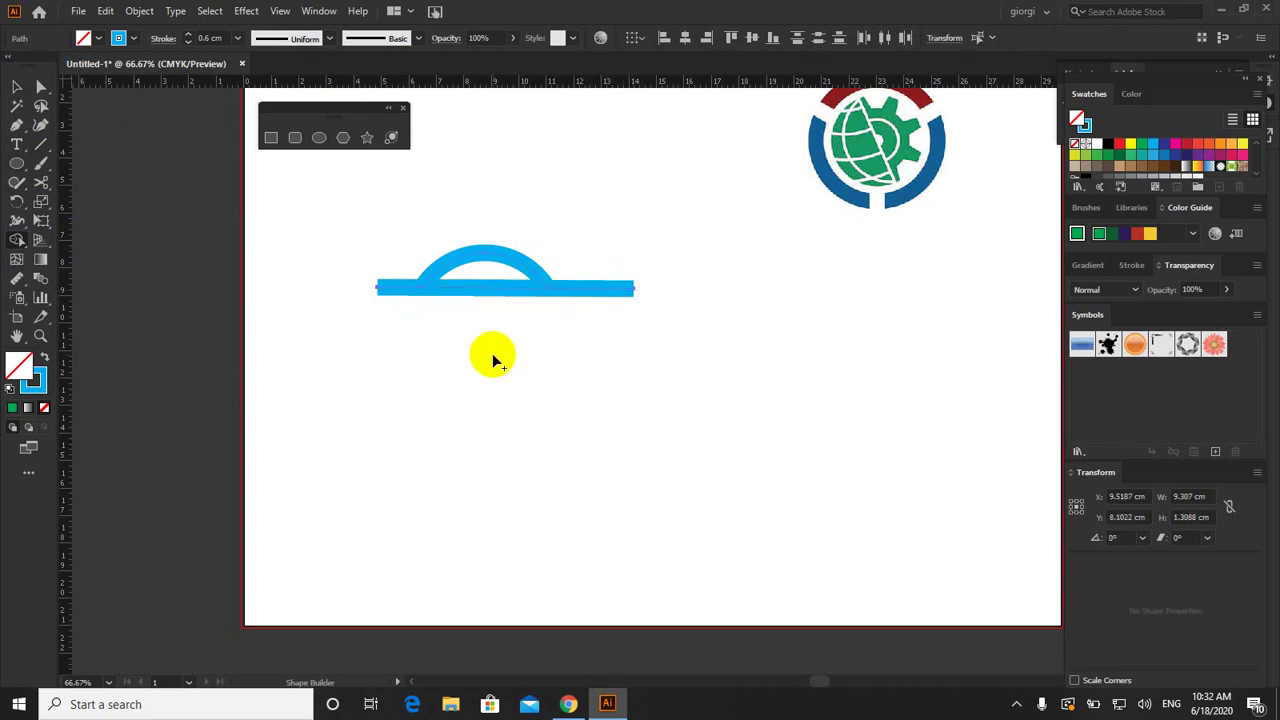
Step: Undo the Shape Builder edits to restore the full circle, then reselect the line and circle
{"action": "key", "text": "v"}
{"action": "key", "text": "ctrl+z"}
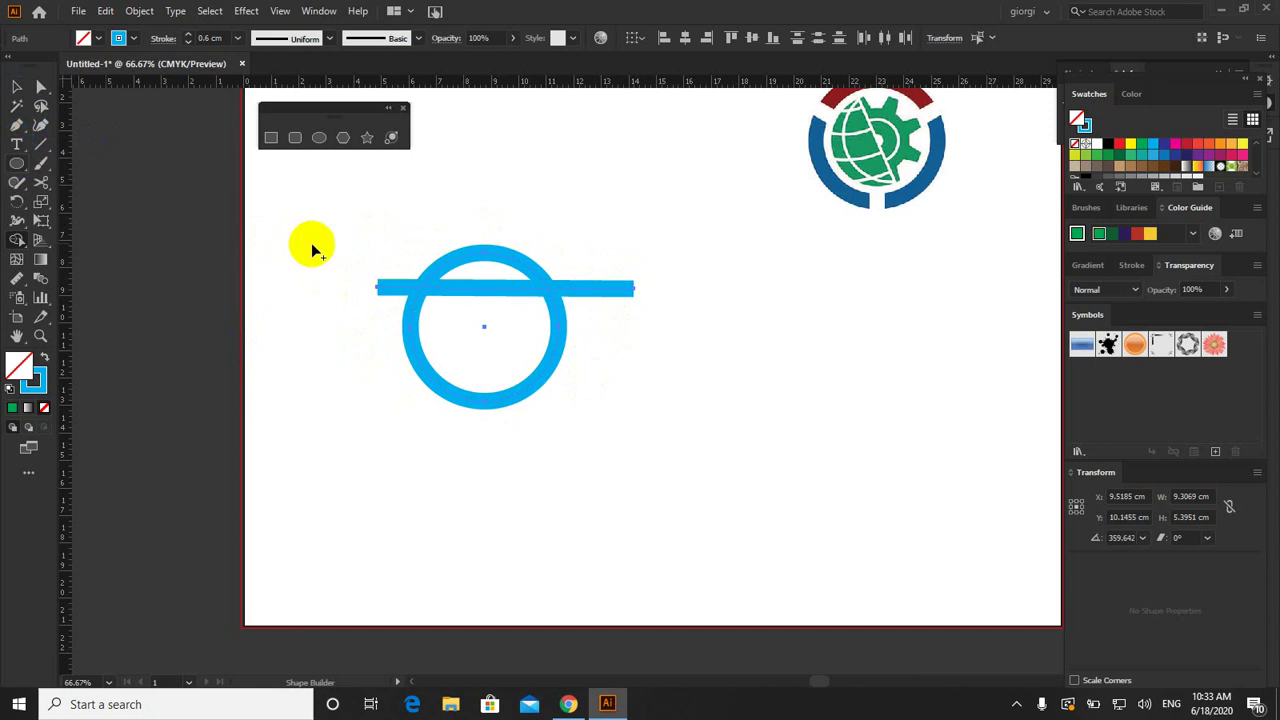
{"action": "left_click_drag", "start_coordinate": [400, 223], "coordinate": [620, 423]}
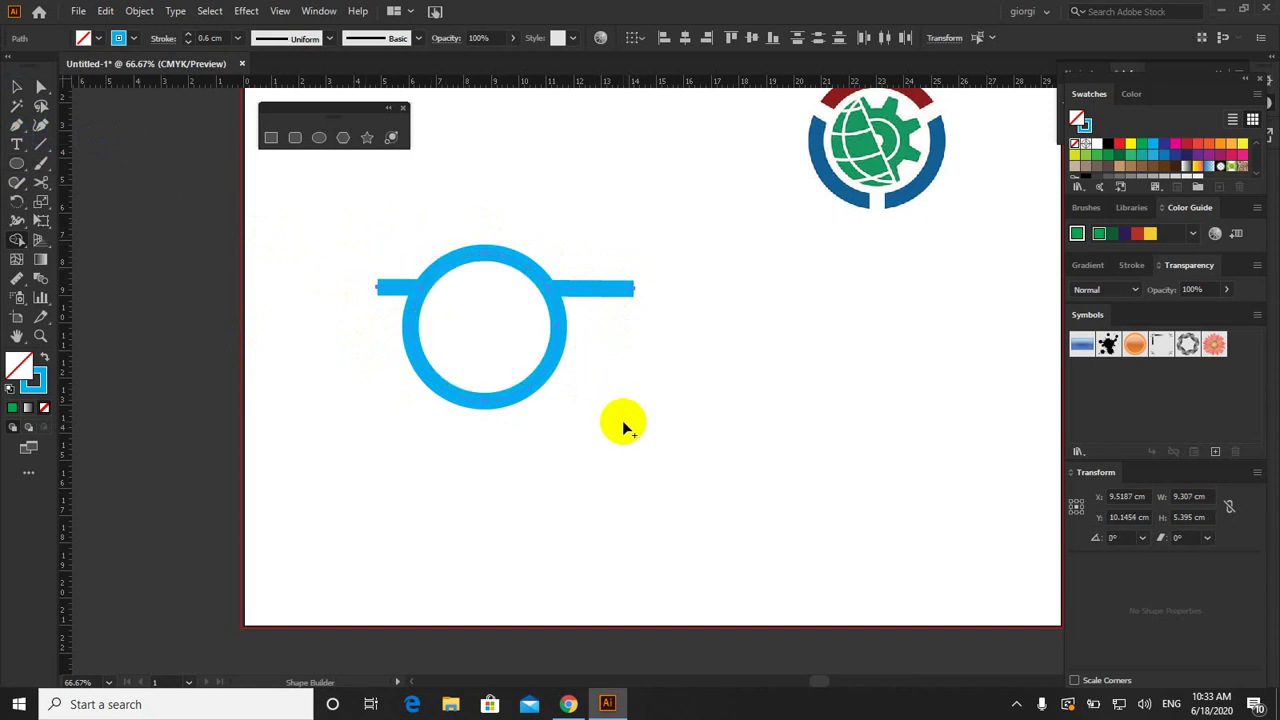
{"action": "key", "text": "ctrl+z"}
{"action": "left_click", "coordinate": [17, 87]}
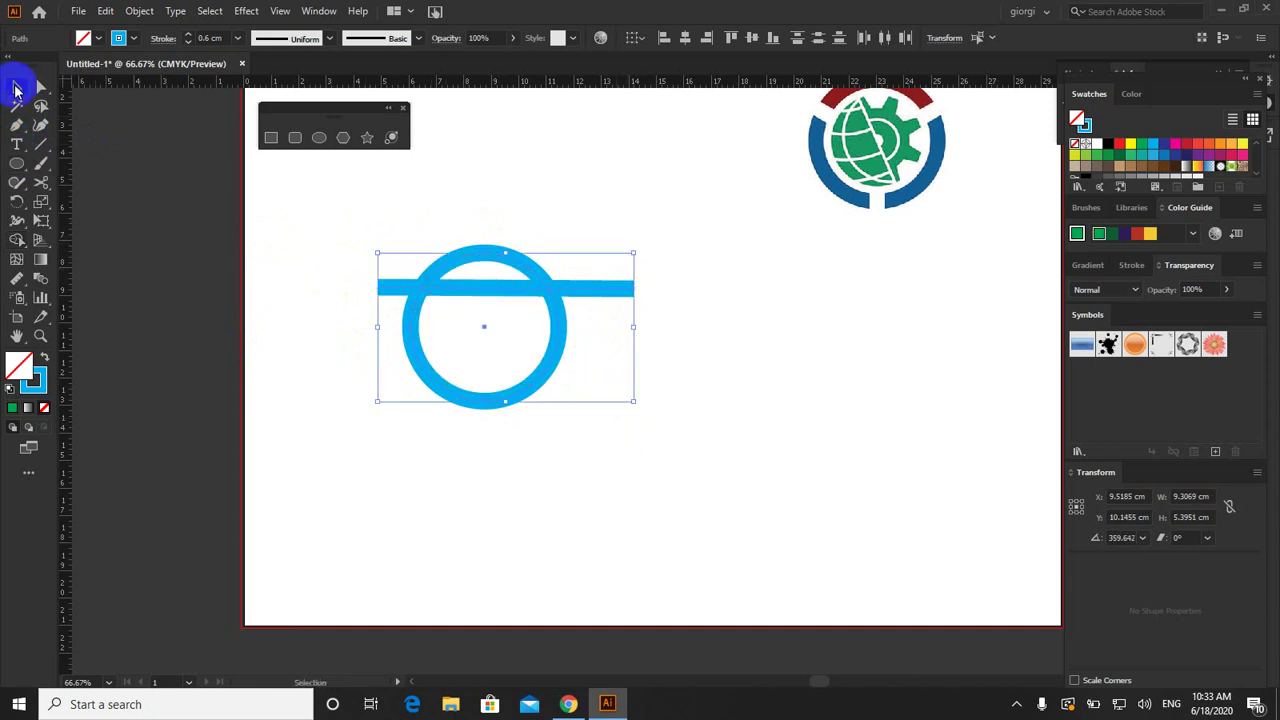
{"action": "left_click_drag", "start_coordinate": [354, 228], "coordinate": [526, 324]}
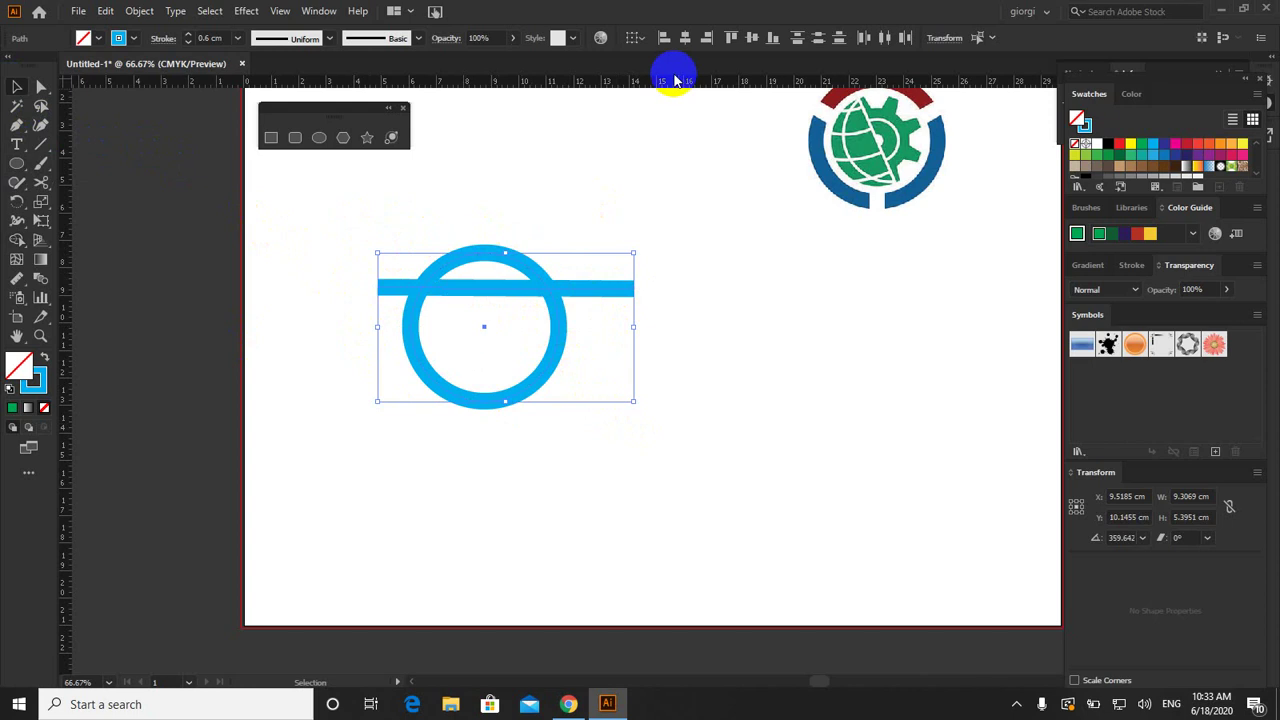
{"action": "left_click", "coordinate": [322, 11]}
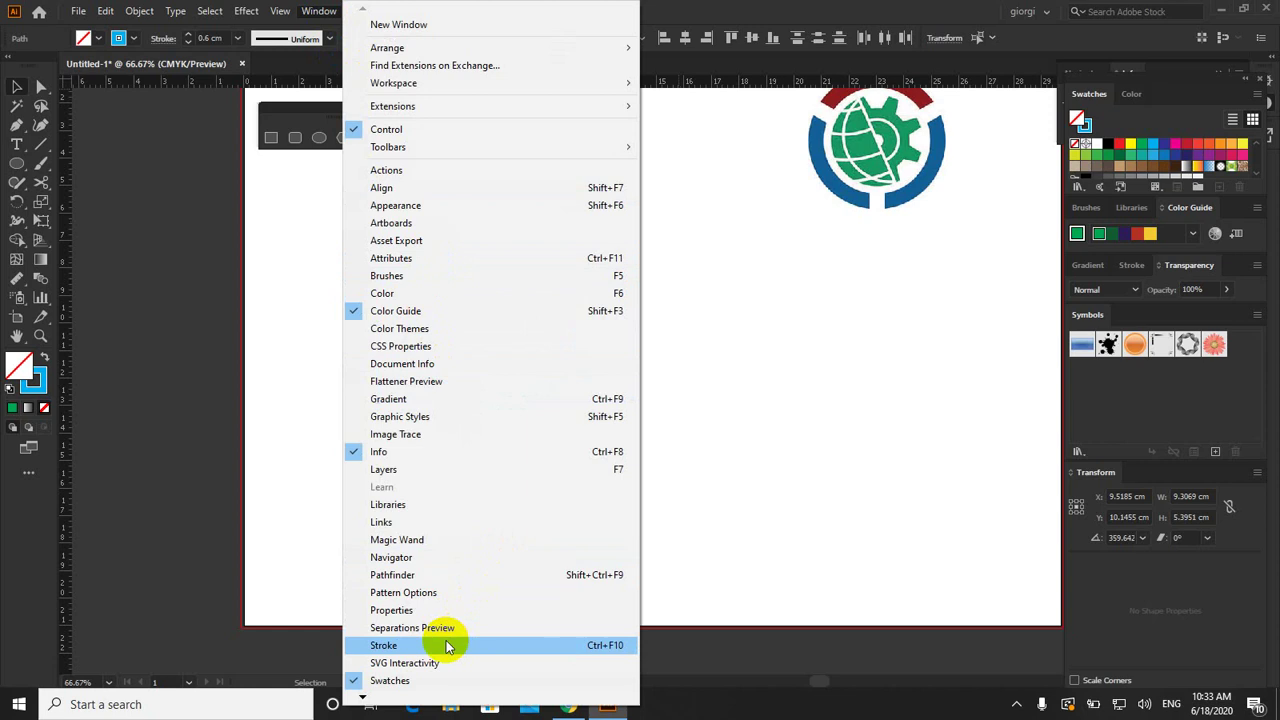
Step: Subtract the horizontal bar from the blue ring with Pathfinder Minus Front
{"action": "left_click", "coordinate": [422, 578]}
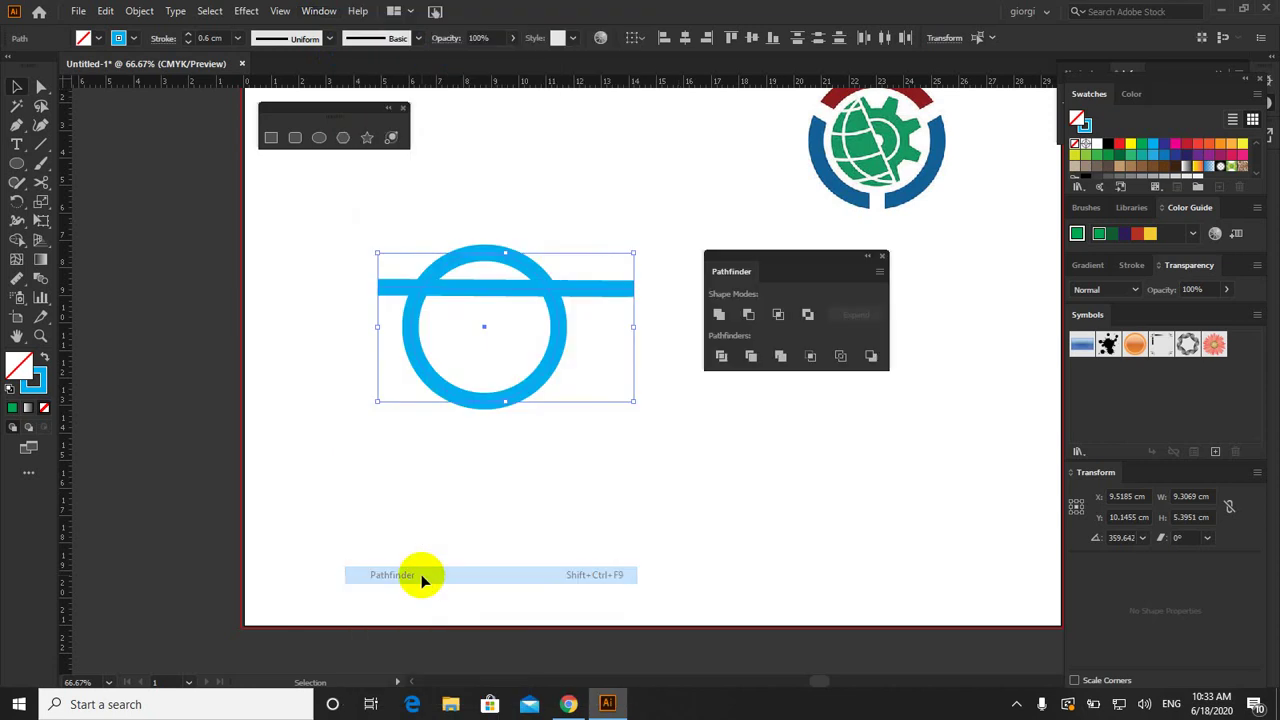
{"action": "left_click", "coordinate": [747, 316]}
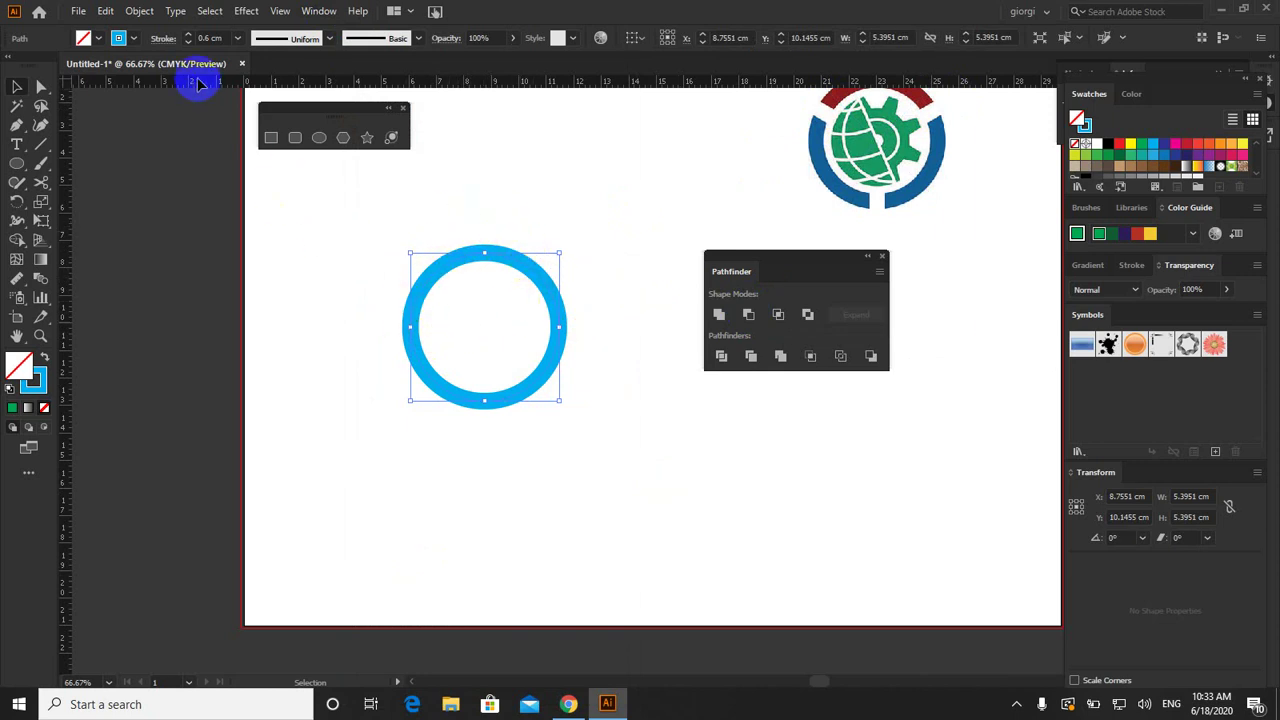
{"action": "left_click", "coordinate": [140, 11]}
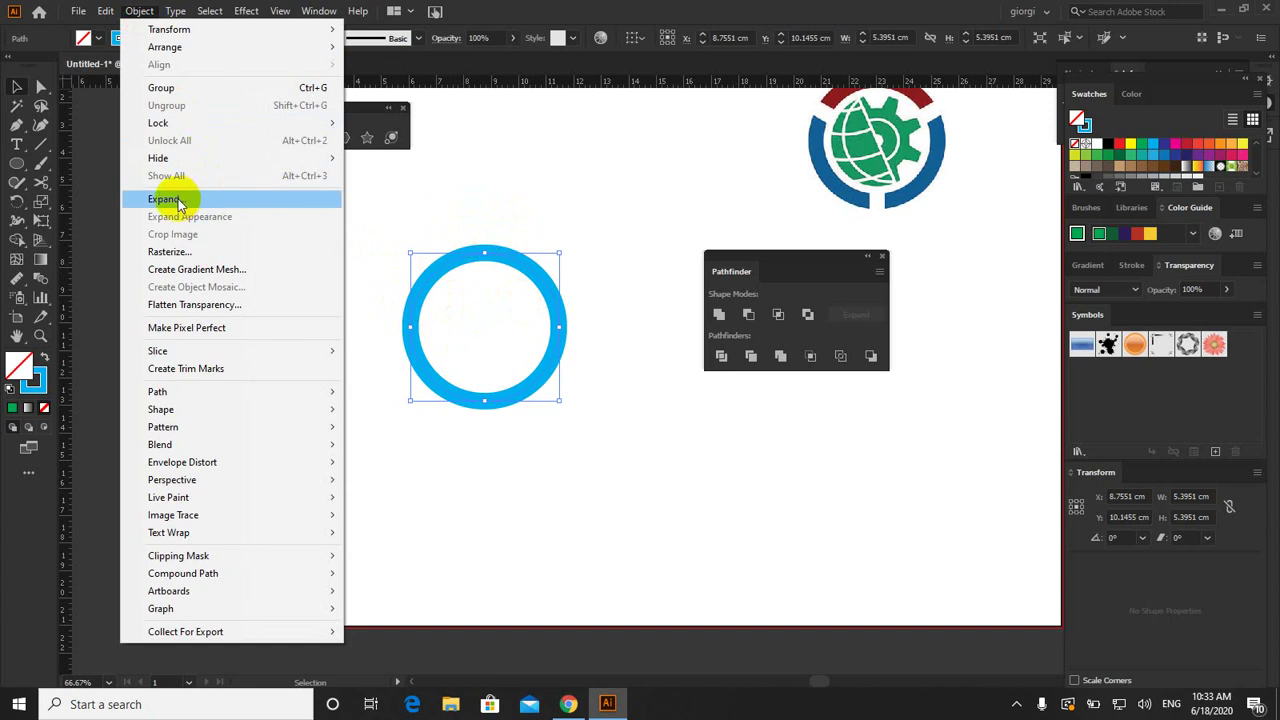
{"action": "mouse_move", "coordinate": [157, 391]}
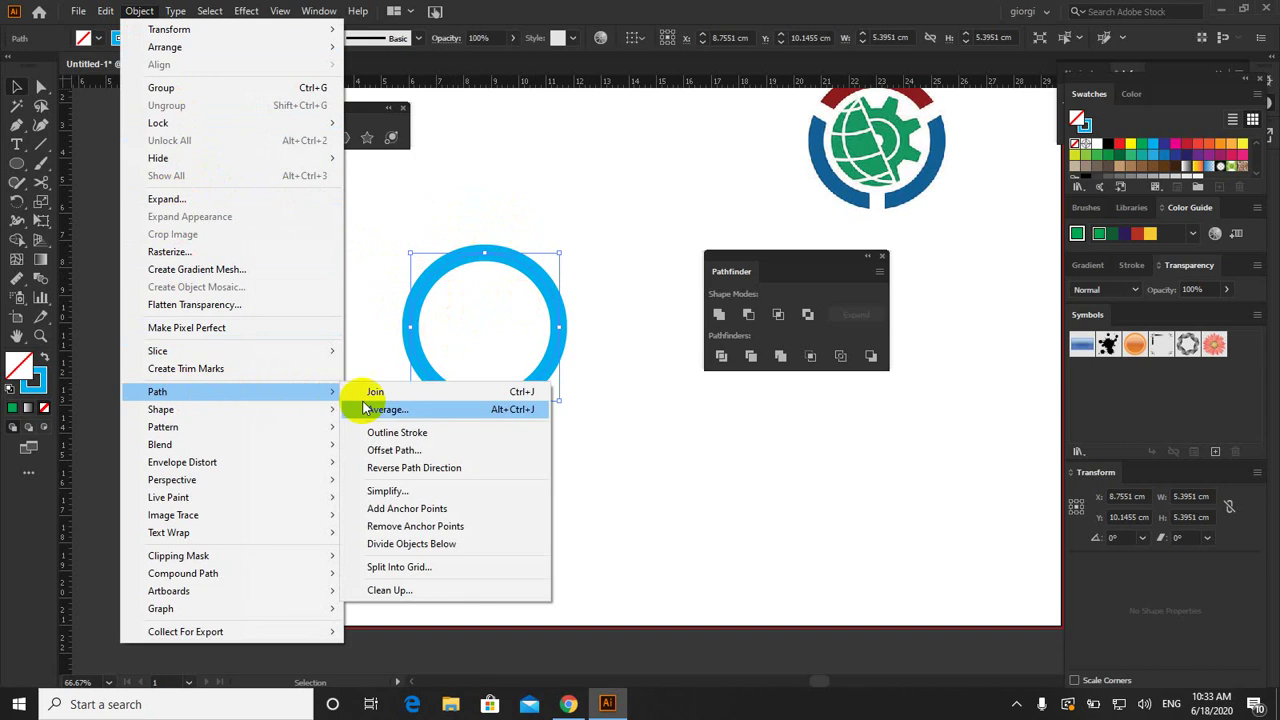
Step: Outline the ring's stroke and draw a 0.6 cm vertical line through its centre
{"action": "left_click", "coordinate": [402, 434]}
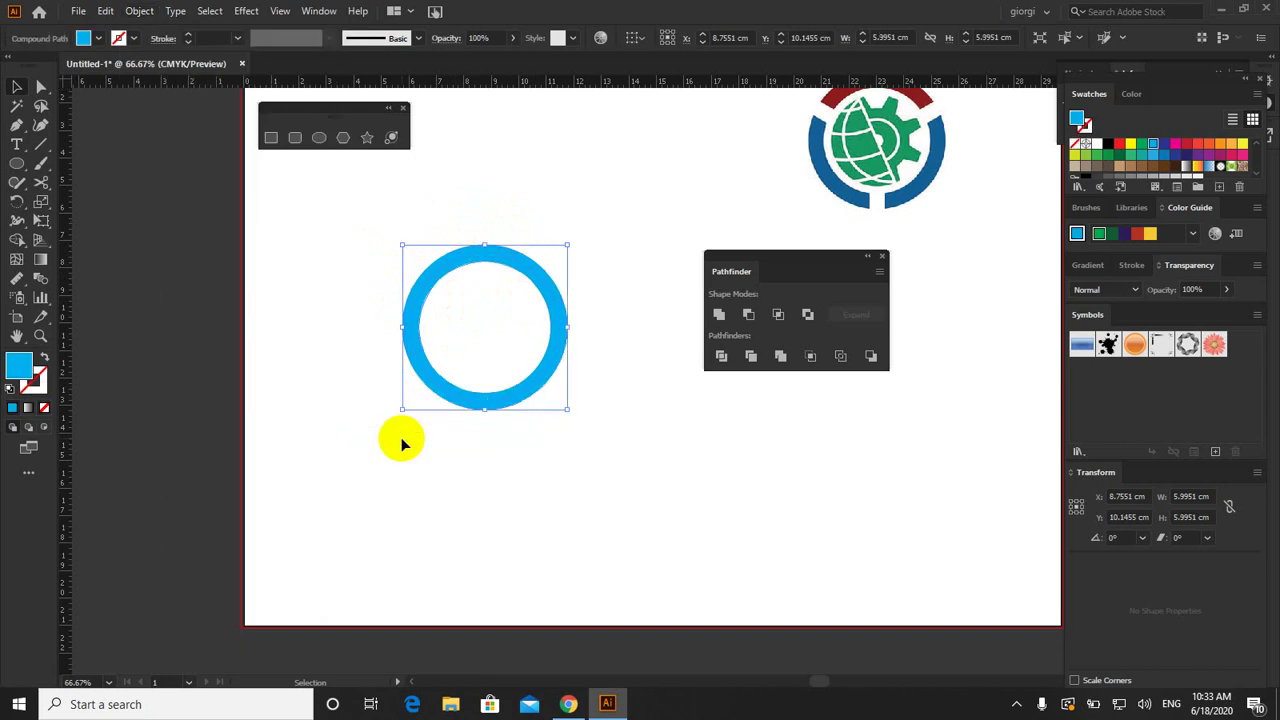
{"action": "left_click", "coordinate": [41, 144]}
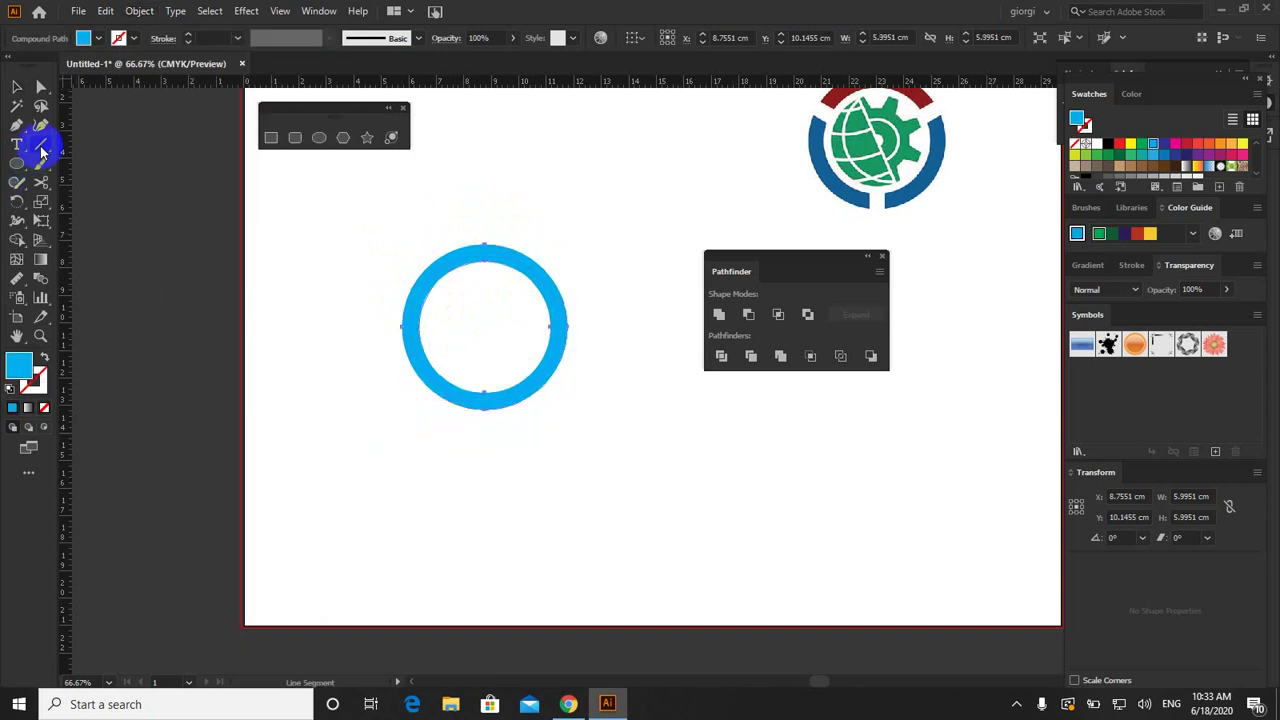
{"action": "left_click_drag", "start_coordinate": [467, 208], "coordinate": [493, 448]}
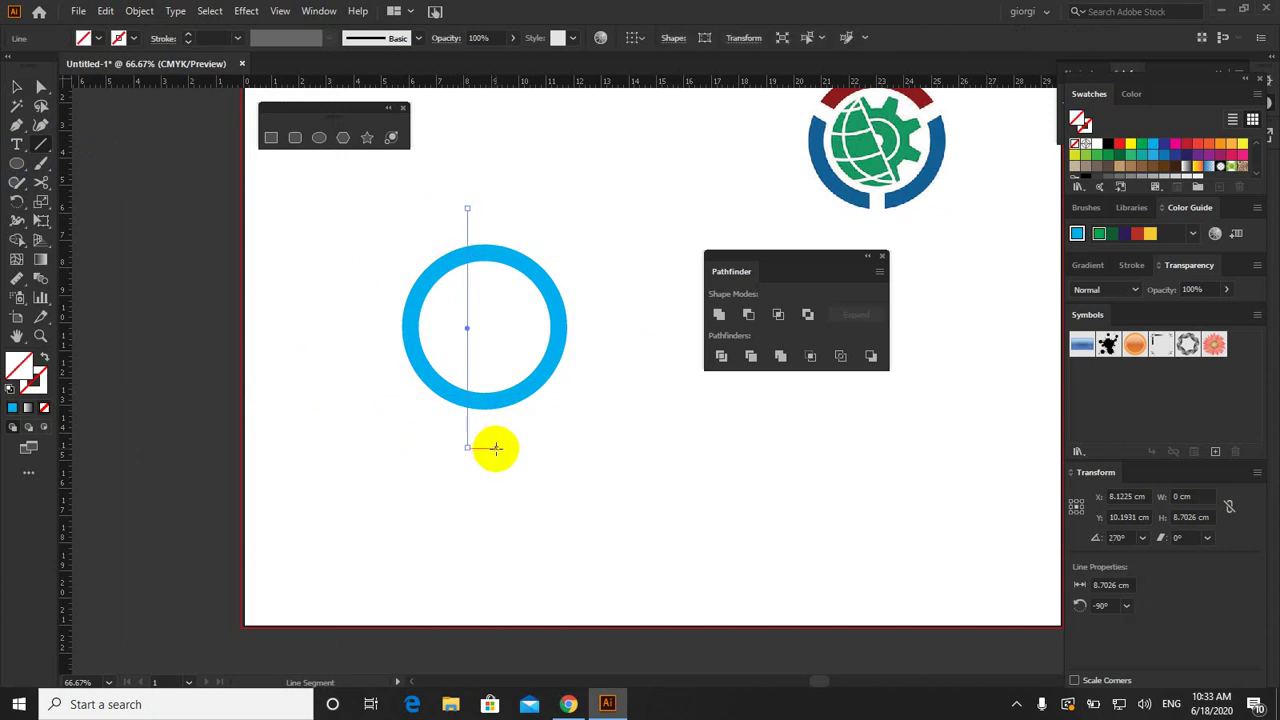
{"action": "left_click", "coordinate": [238, 38]}
{"action": "left_click", "coordinate": [271, 248]}
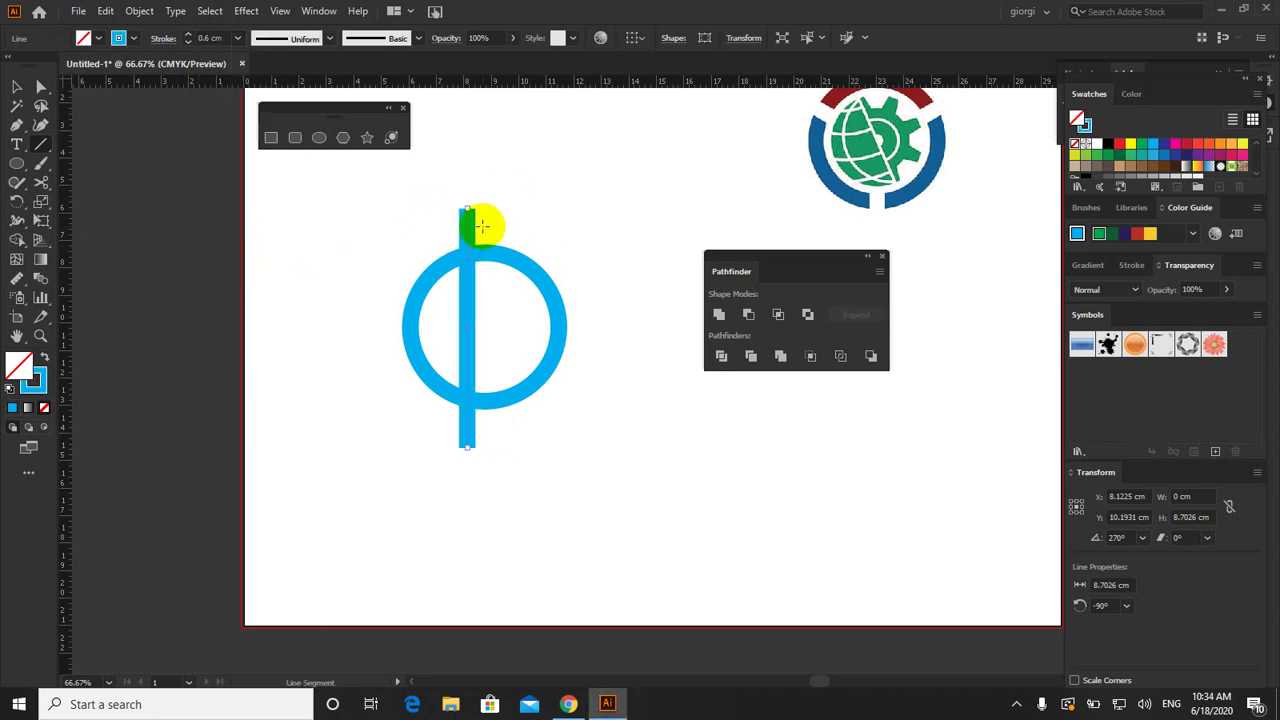
Step: Outline the vertical line's stroke into a filled bar and select it with the ring
{"action": "key", "text": "v"}
{"action": "left_click", "coordinate": [140, 12]}
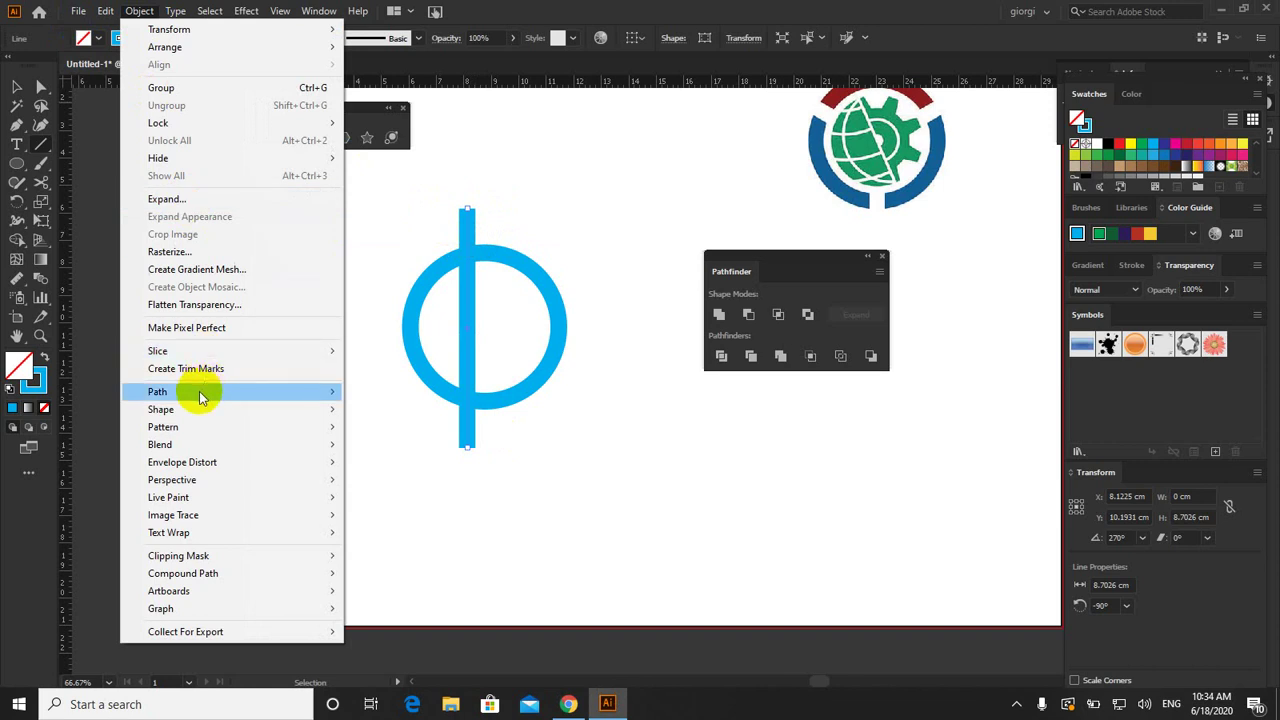
{"action": "mouse_move", "coordinate": [158, 392]}
{"action": "left_click", "coordinate": [410, 437]}
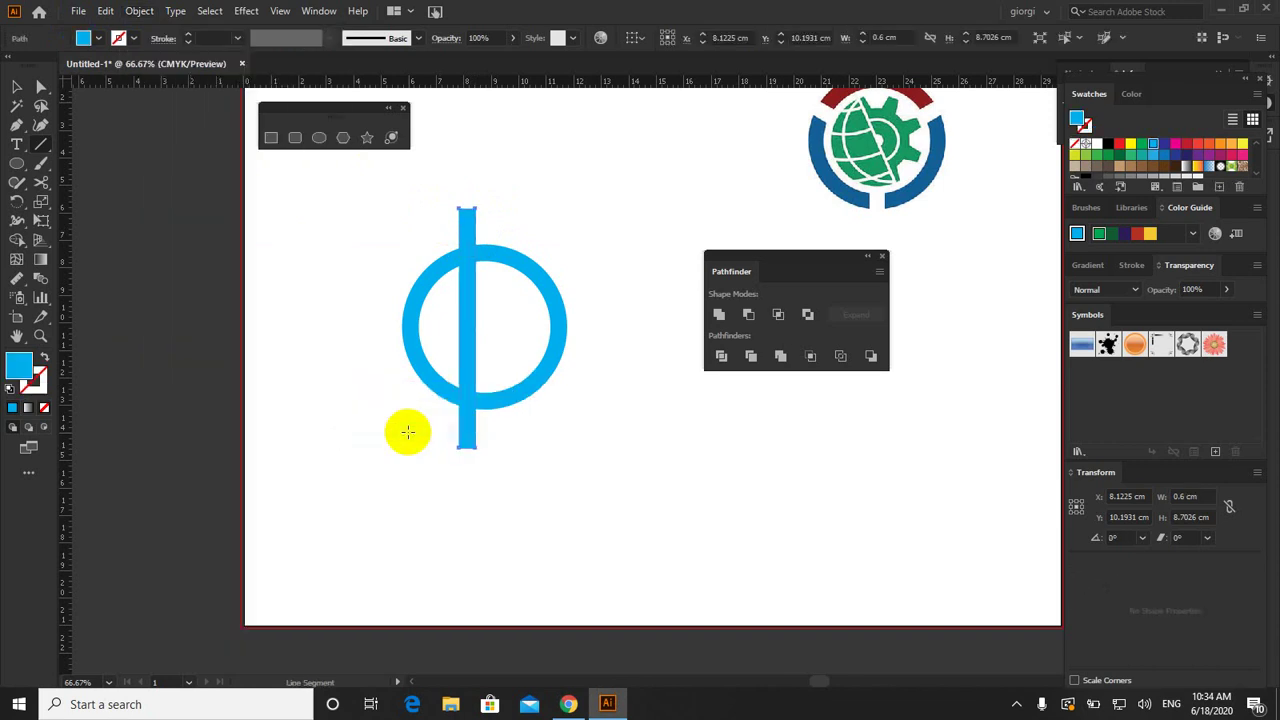
{"action": "left_click", "coordinate": [16, 88]}
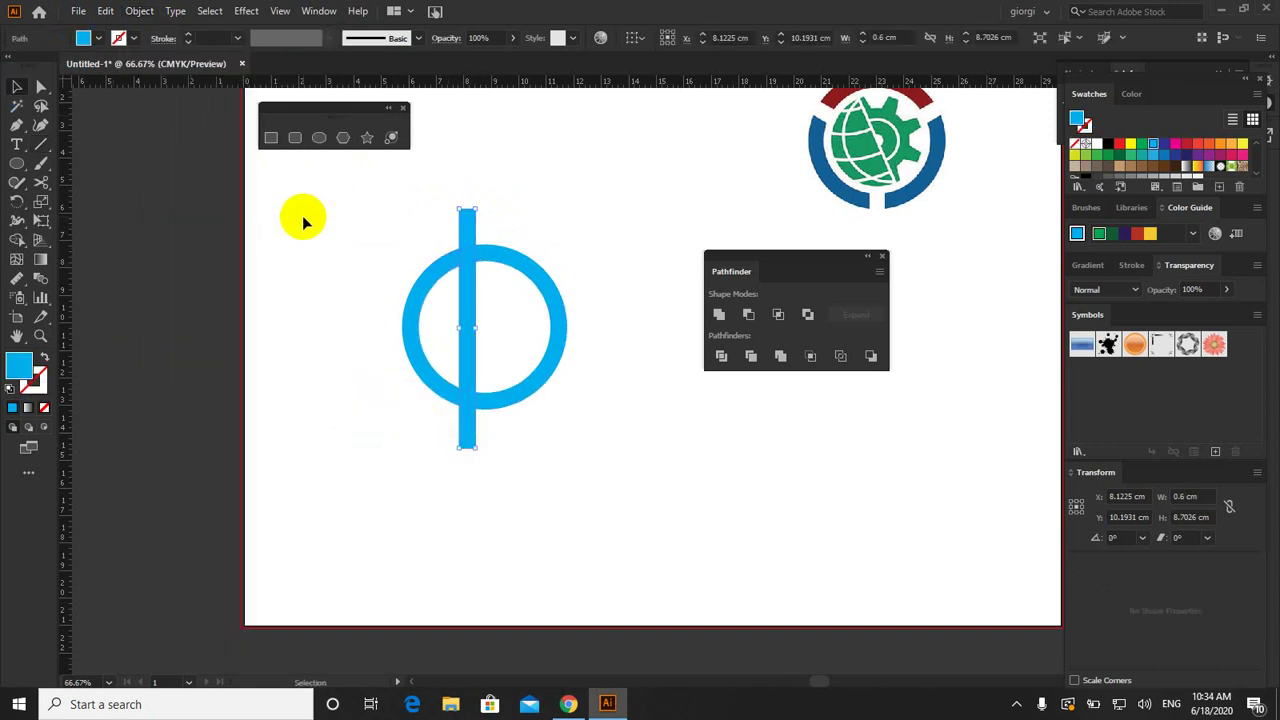
{"action": "left_click_drag", "start_coordinate": [303, 213], "coordinate": [495, 305]}
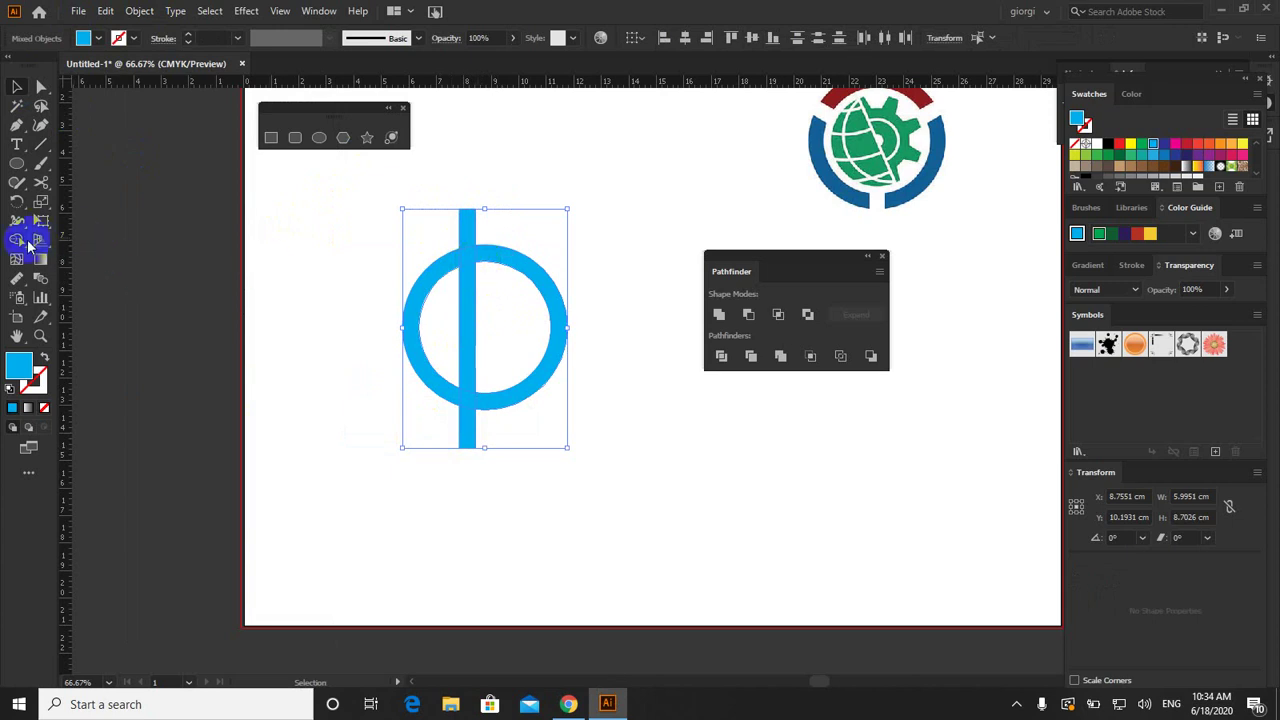
Step: Try cutting the ring with the vertical bar in Shape Builder, then undo it
{"action": "left_click", "coordinate": [17, 241]}
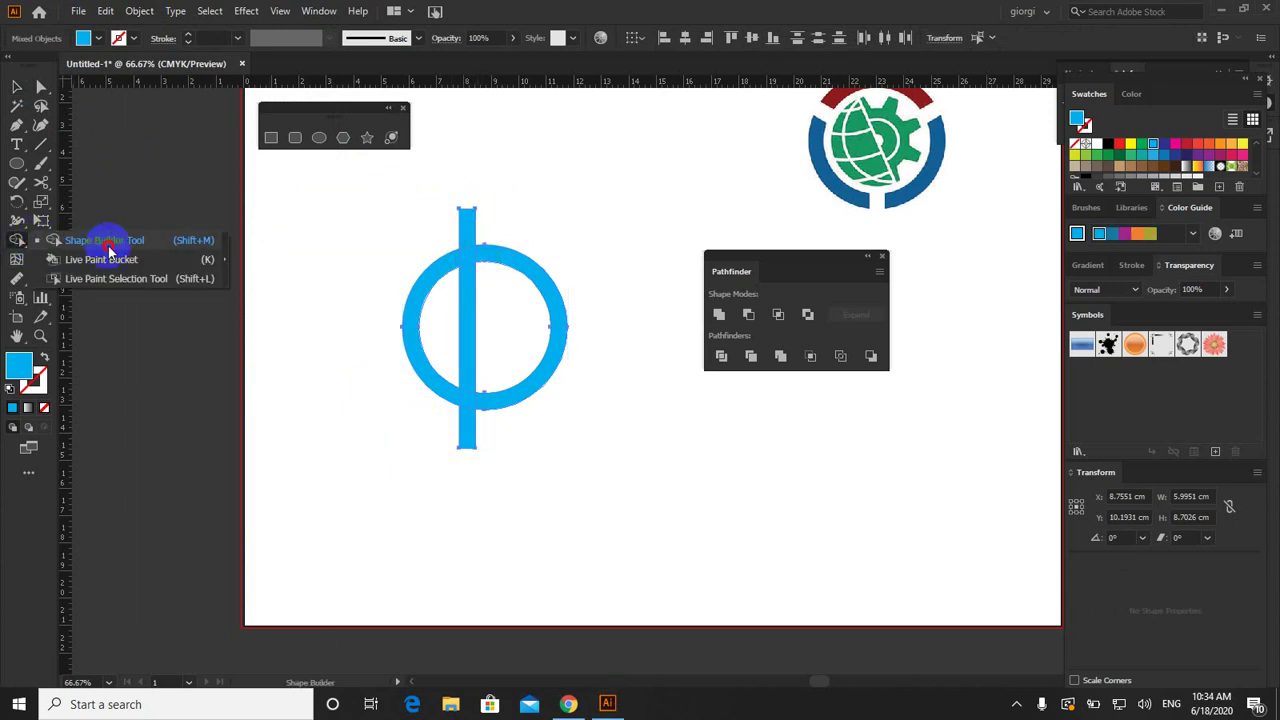
{"action": "left_click", "coordinate": [105, 241]}
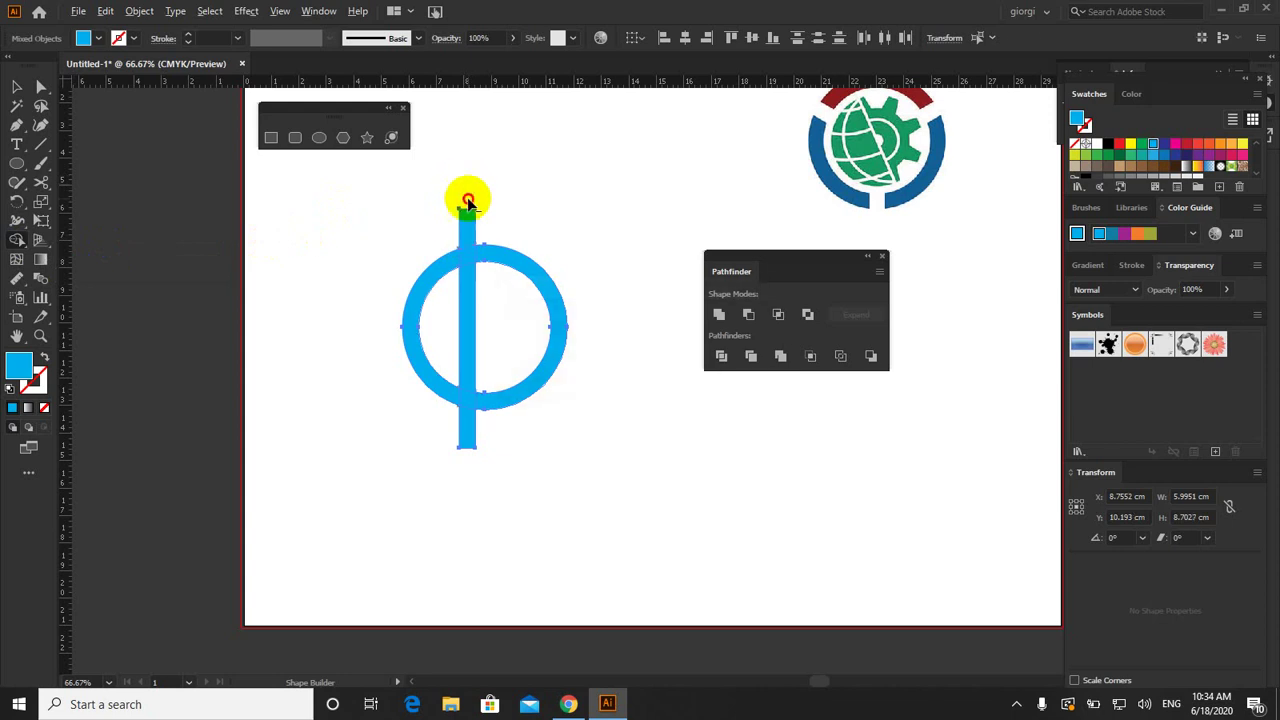
{"action": "left_click_drag", "start_coordinate": [467, 190], "coordinate": [466, 448]}
{"action": "left_click_drag", "start_coordinate": [470, 180], "coordinate": [471, 279]}
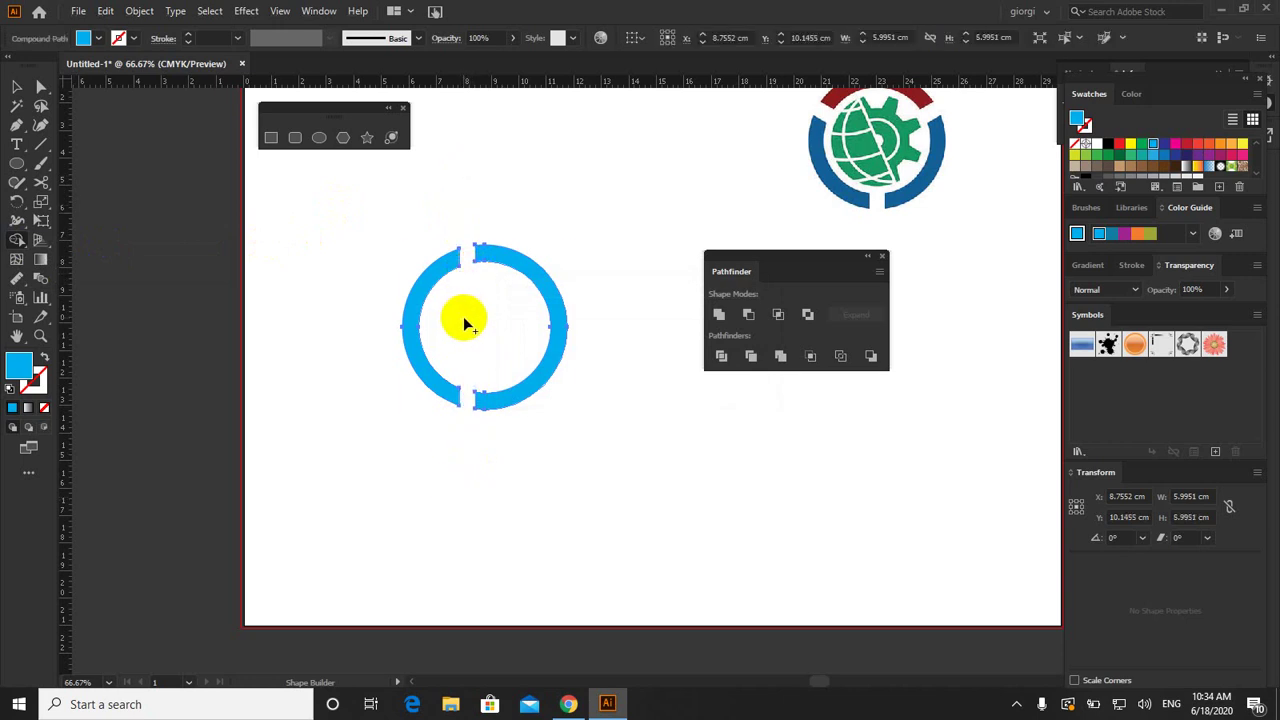
{"action": "key", "text": "ctrl+z"}
Step: Subtract the bar from the ring with Minus Front, then undo back to the plain ring
{"action": "left_click", "coordinate": [19, 85]}
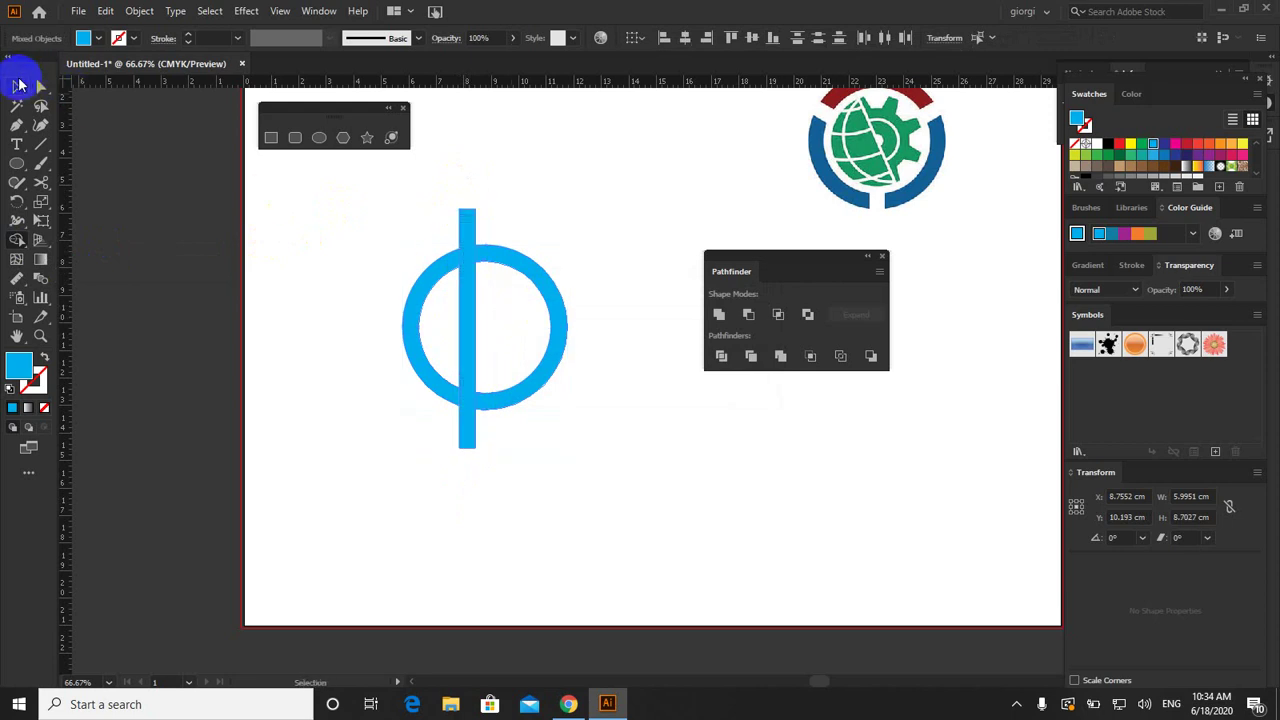
{"action": "left_click_drag", "start_coordinate": [380, 207], "coordinate": [520, 321]}
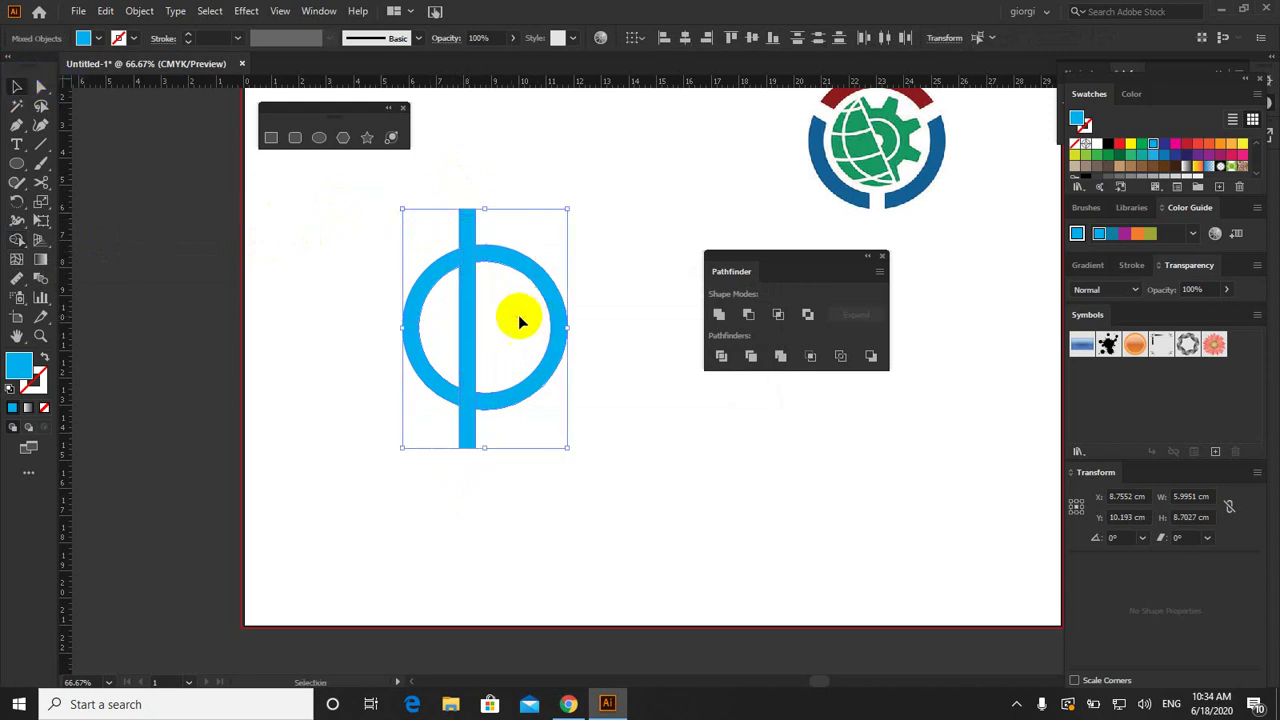
{"action": "left_click", "coordinate": [749, 315]}
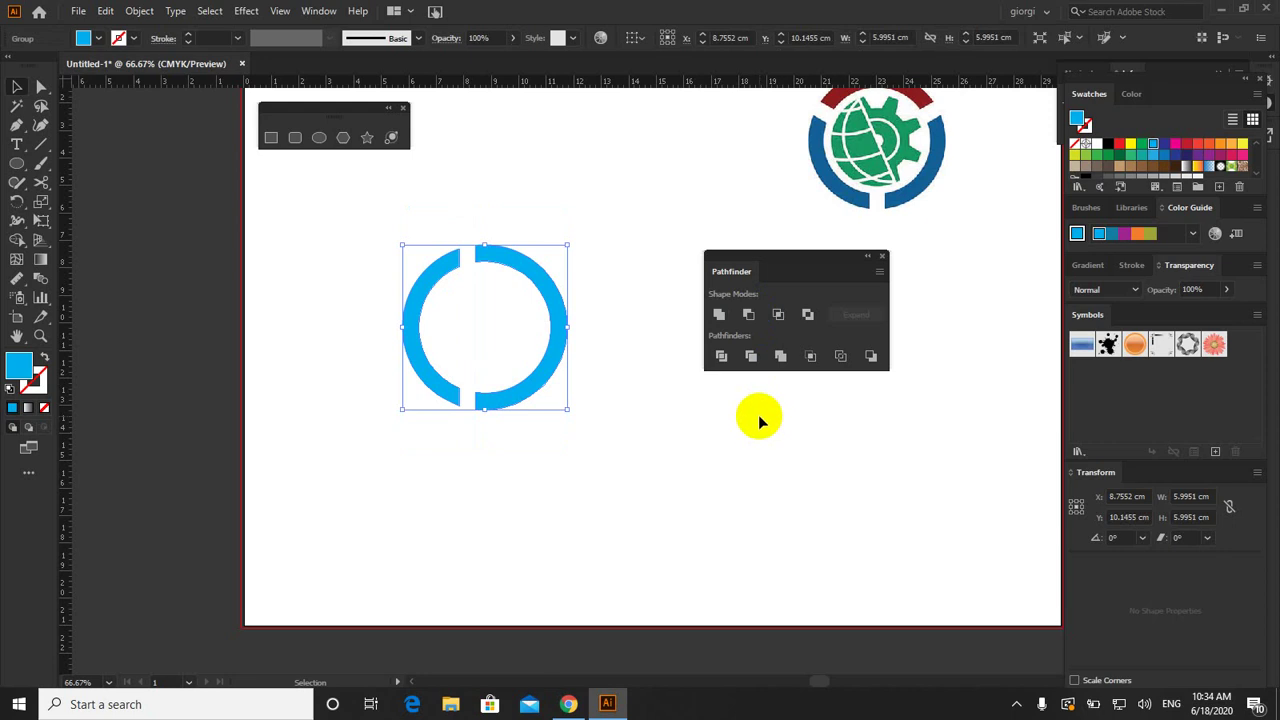
{"action": "key", "text": "ctrl+z"}
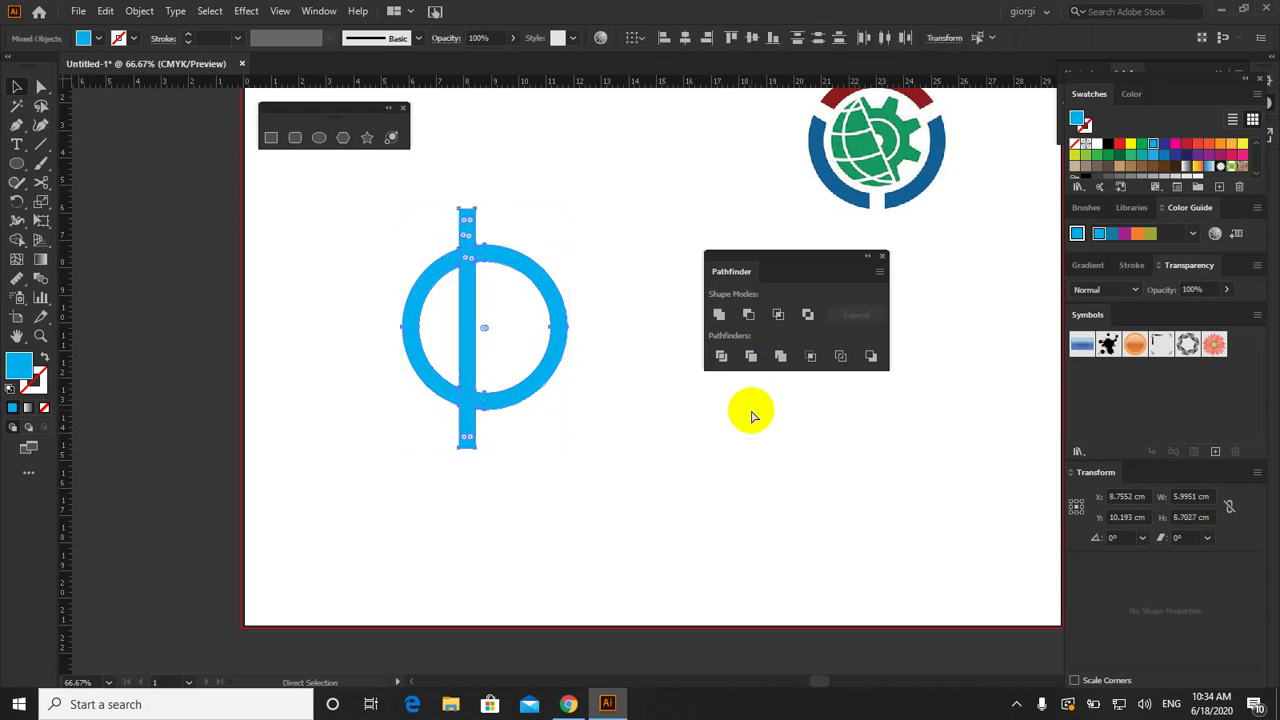
{"action": "key", "text": "ctrl+z"}
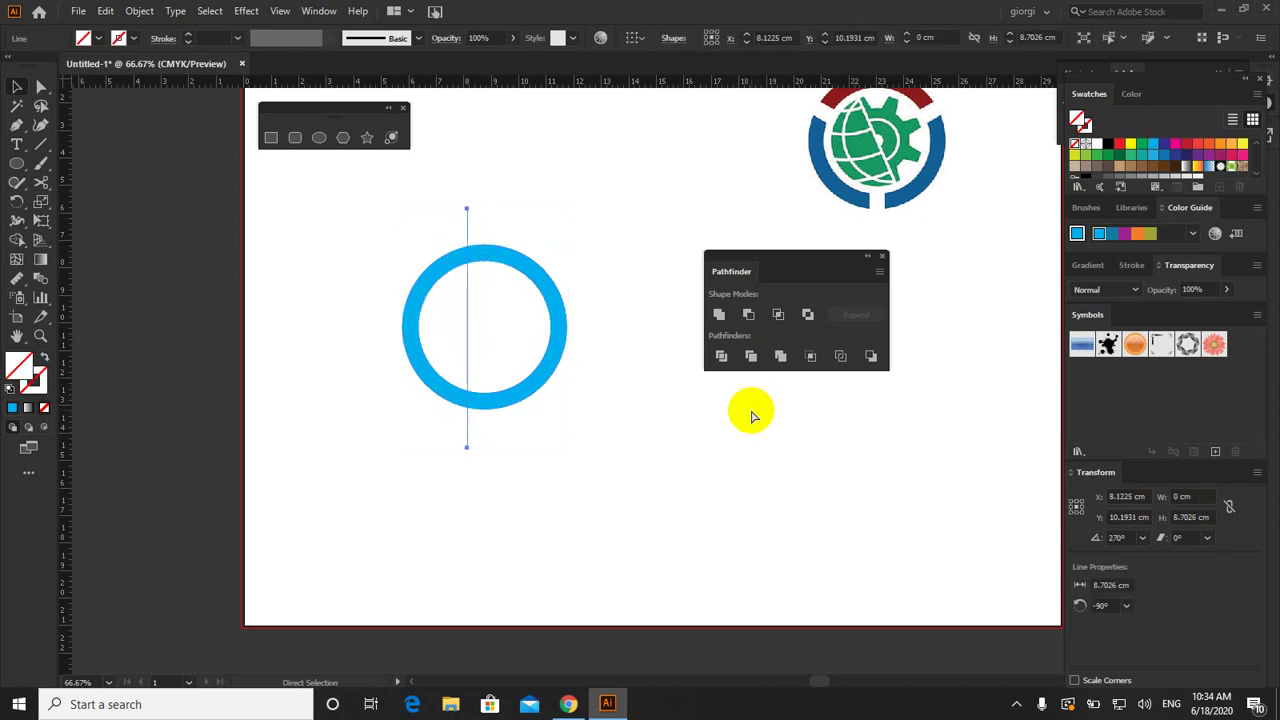
{"action": "key", "text": "ctrl+z"}
{"action": "key", "text": "ctrl+z"}
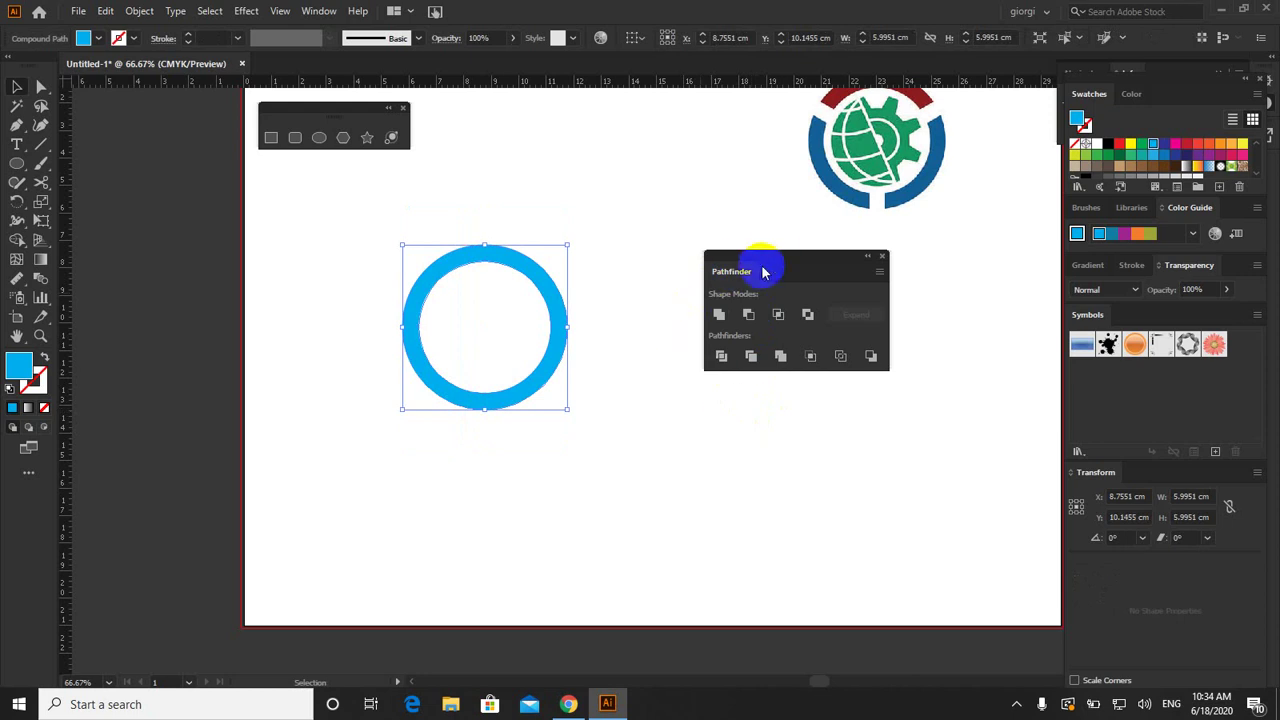
{"action": "left_click_drag", "start_coordinate": [779, 261], "coordinate": [663, 115]}
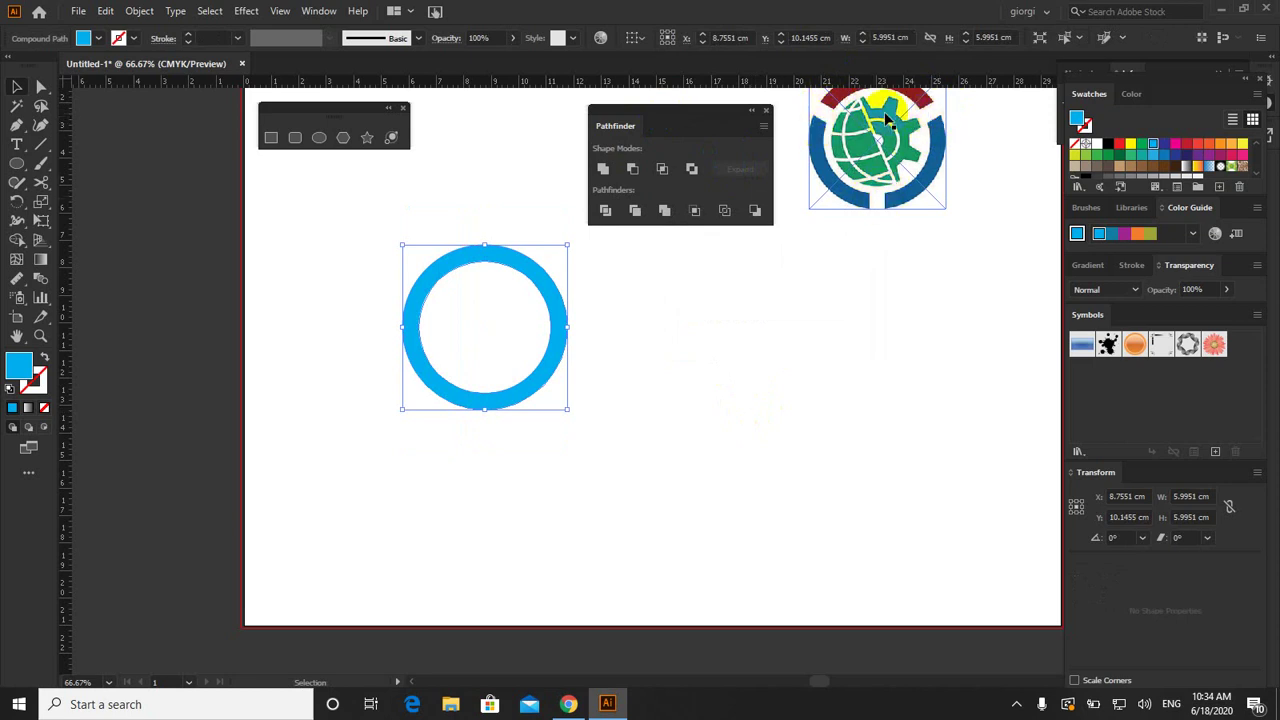
Step: Create a default five-point star beside the ring with the Star tool
{"action": "left_click", "coordinate": [370, 140]}
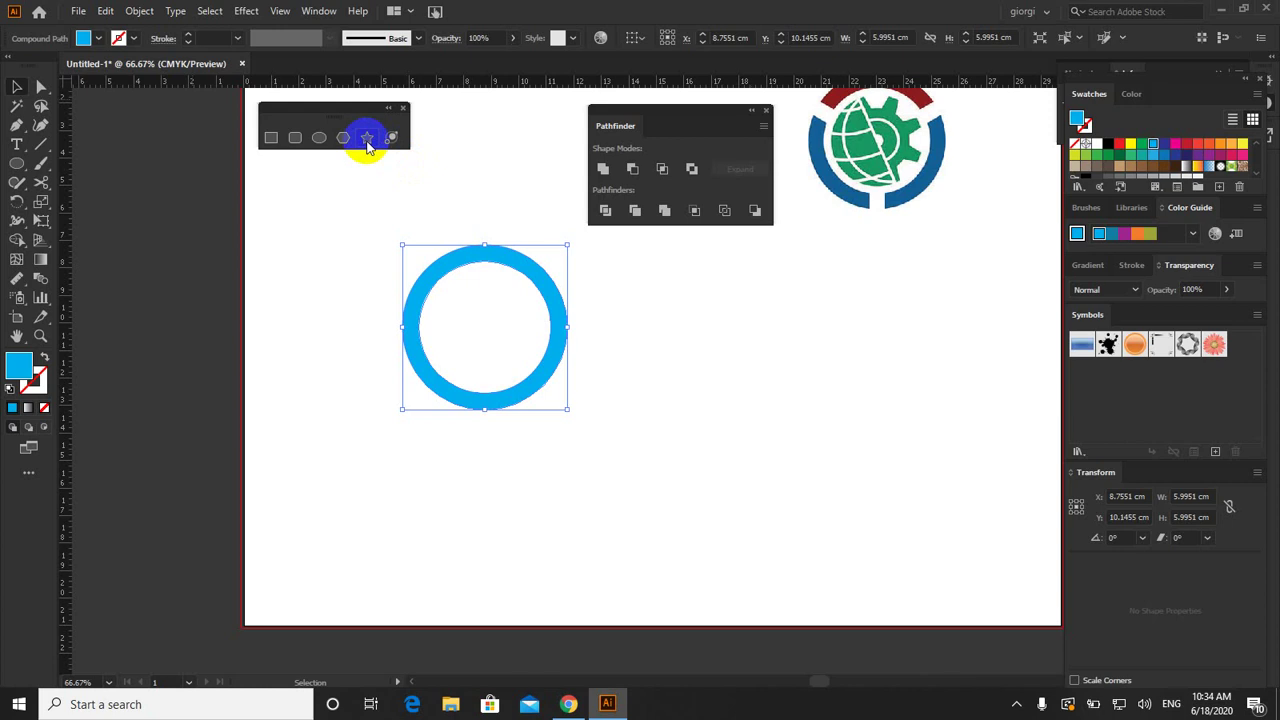
{"action": "left_click", "coordinate": [708, 384]}
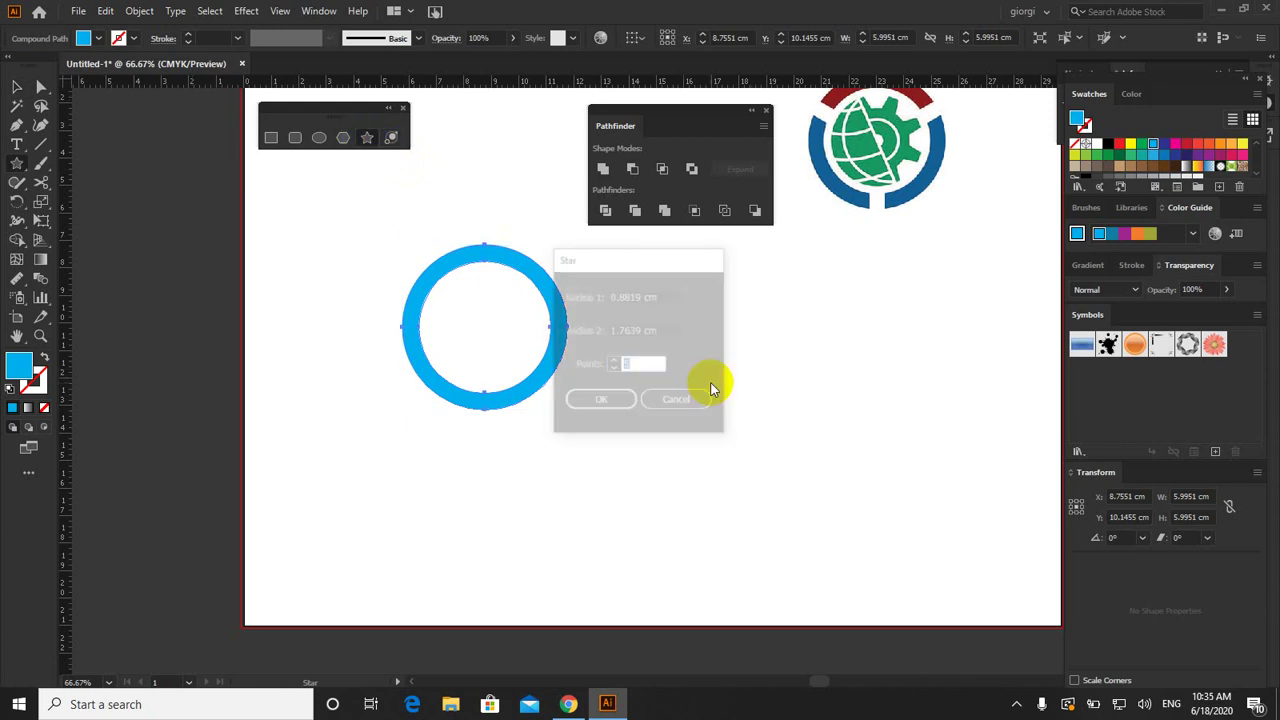
{"action": "left_click_drag", "start_coordinate": [614, 258], "coordinate": [750, 262]}
{"action": "left_click", "coordinate": [749, 368]}
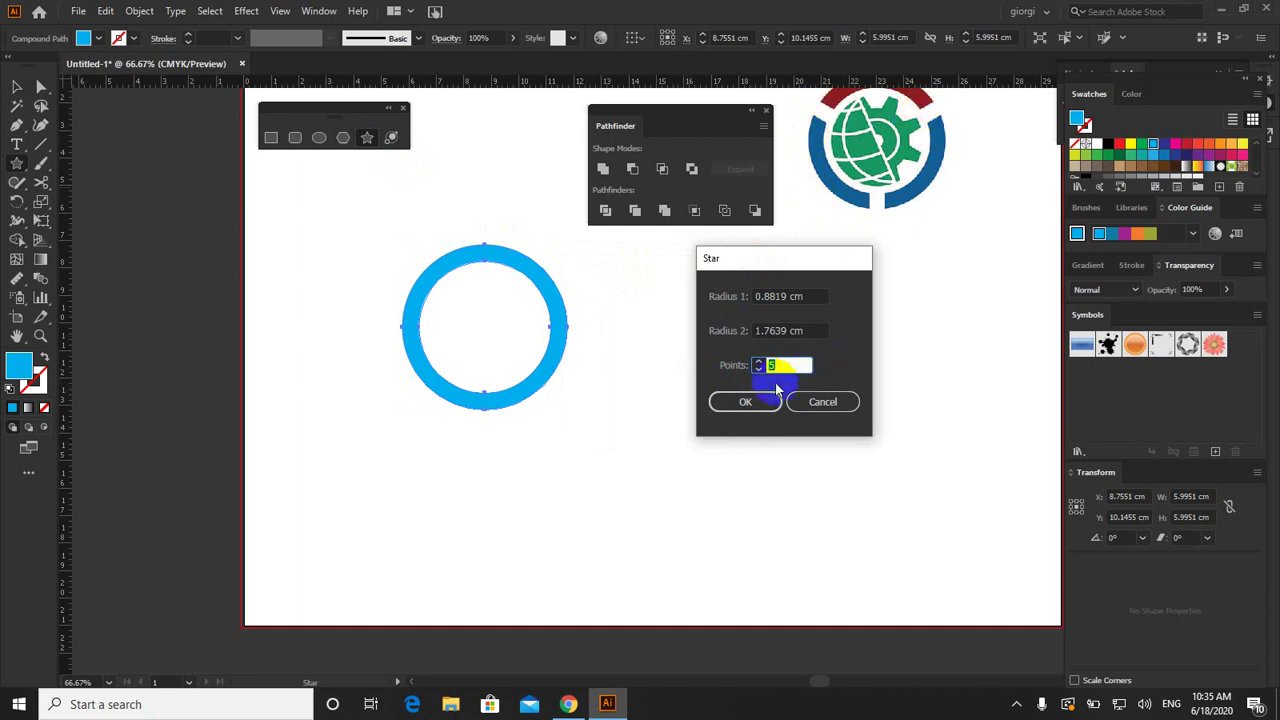
{"action": "left_click", "coordinate": [748, 401]}
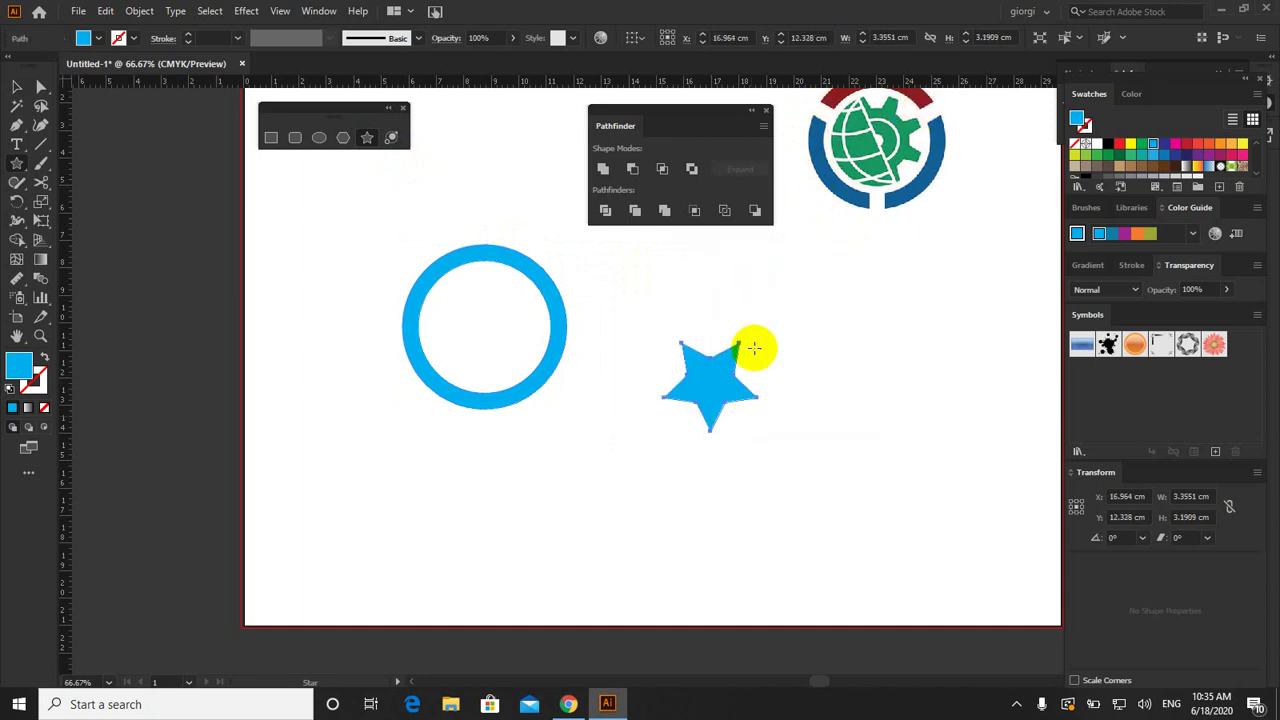
Step: Create a three-point star with Radius 1 0.0001 cm and Radius 2 1.9 cm
{"action": "left_click", "coordinate": [903, 354]}
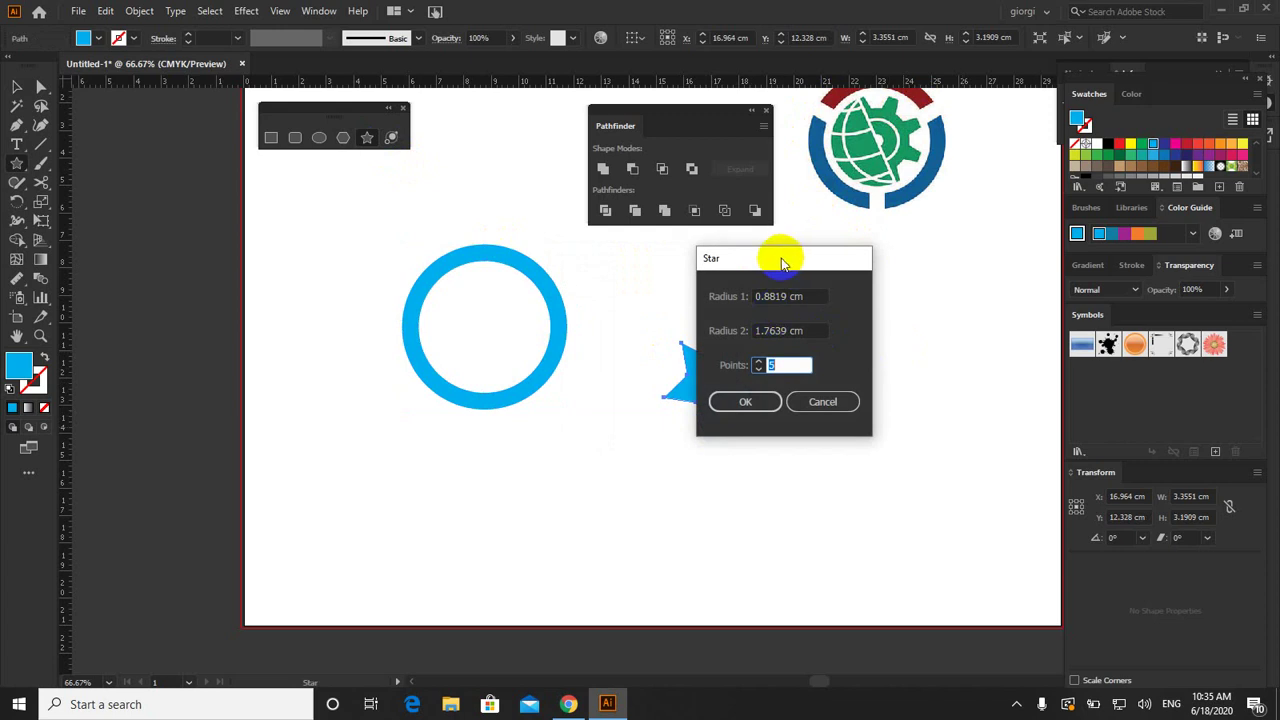
{"action": "left_click_drag", "start_coordinate": [777, 258], "coordinate": [900, 258]}
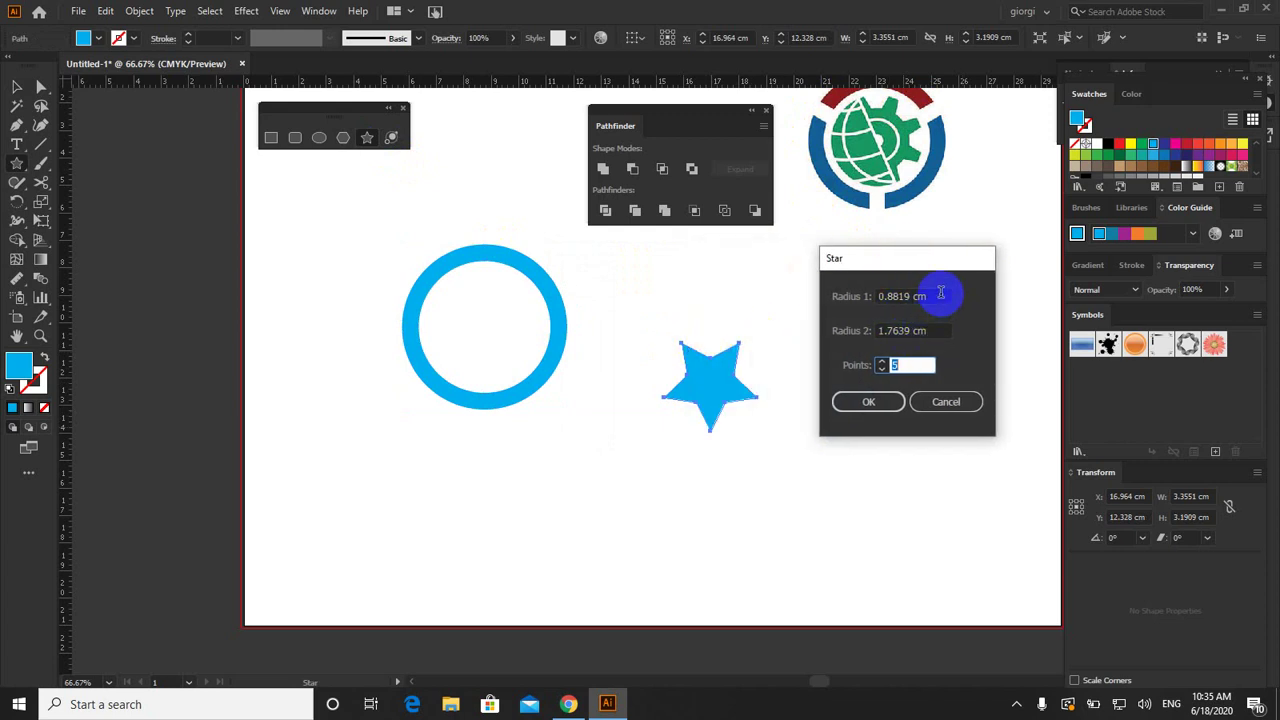
{"action": "left_click_drag", "start_coordinate": [945, 296], "coordinate": [836, 298]}
{"action": "type", "text": "0"}
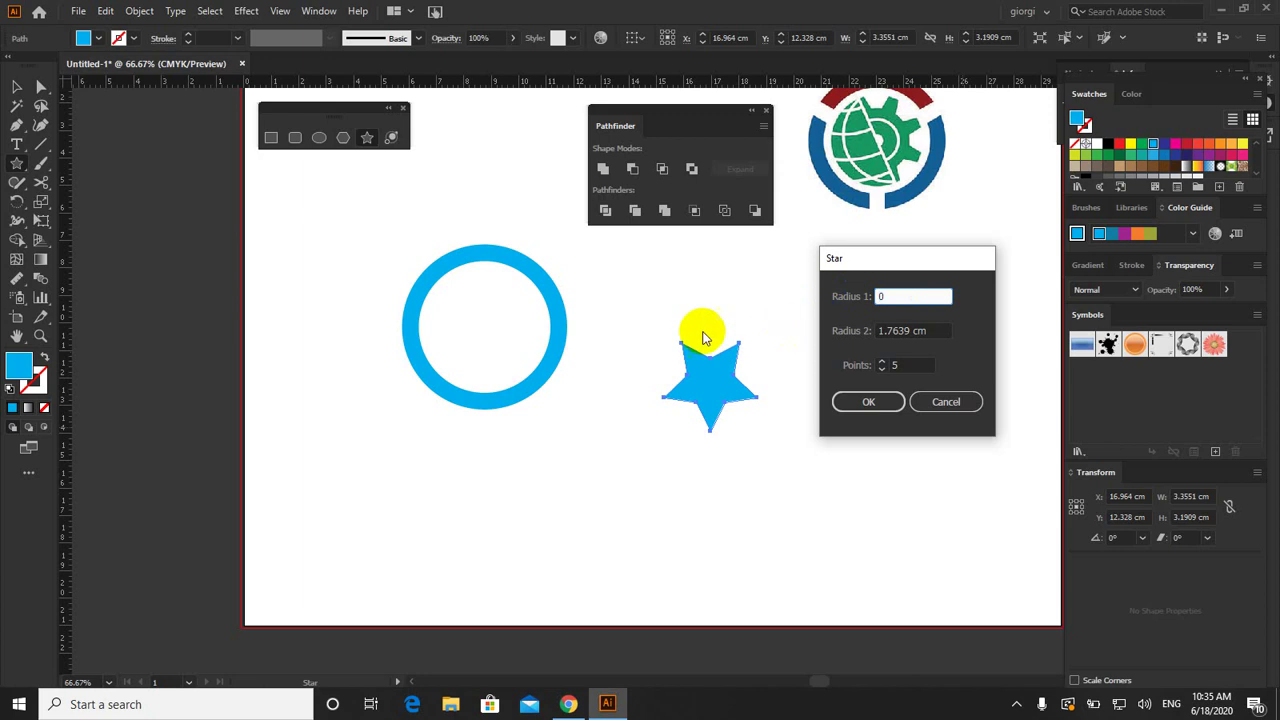
{"action": "left_click", "coordinate": [884, 390]}
{"action": "left_click", "coordinate": [882, 368]}
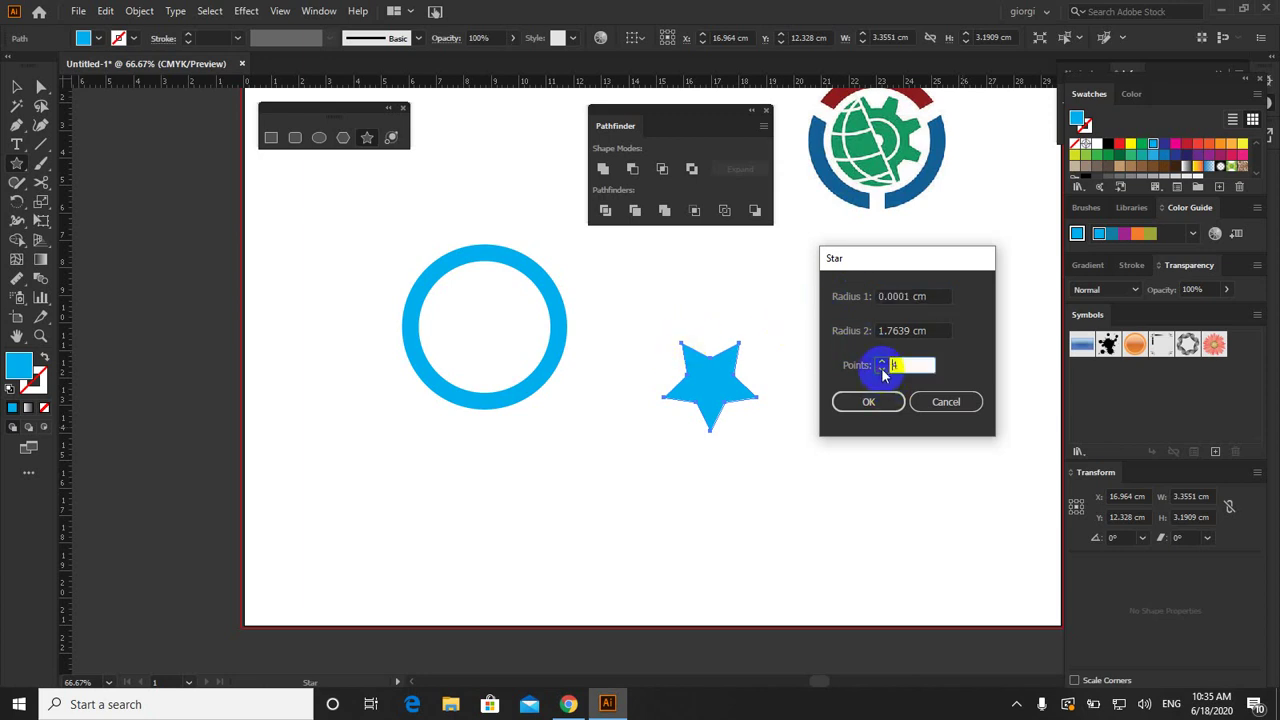
{"action": "type", "text": "3"}
{"action": "left_click", "coordinate": [940, 331]}
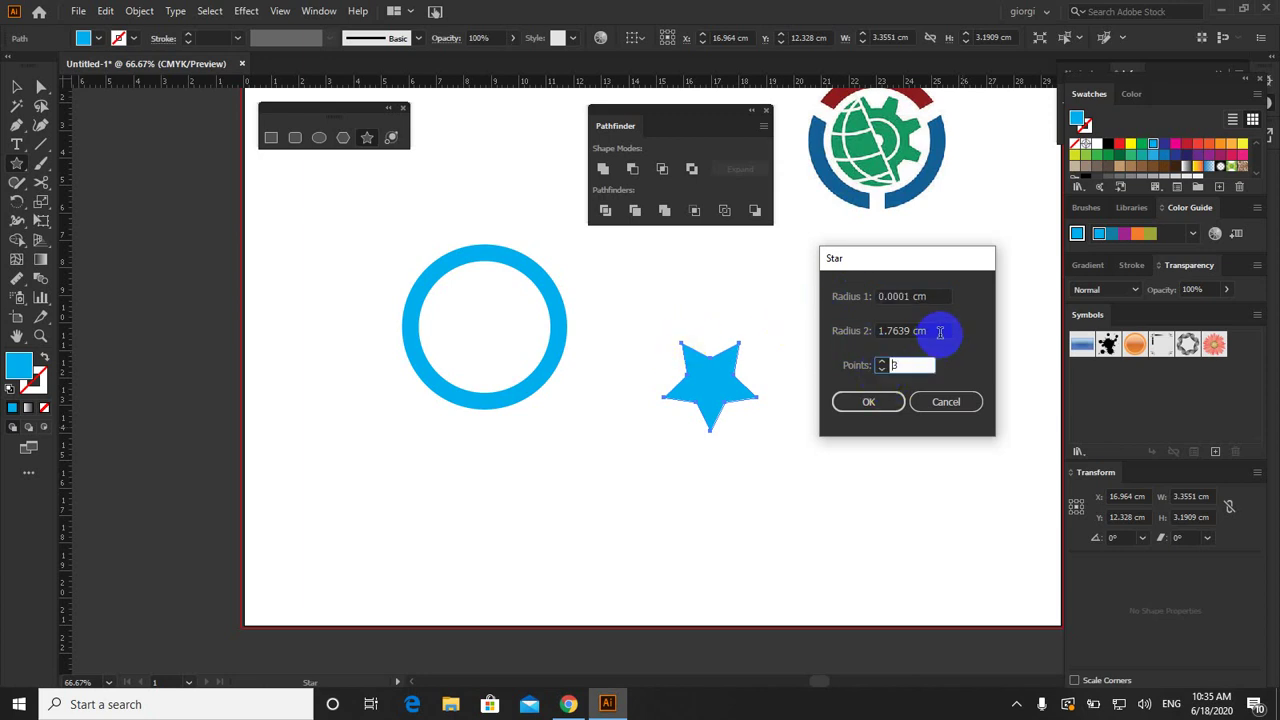
{"action": "left_click", "coordinate": [940, 330]}
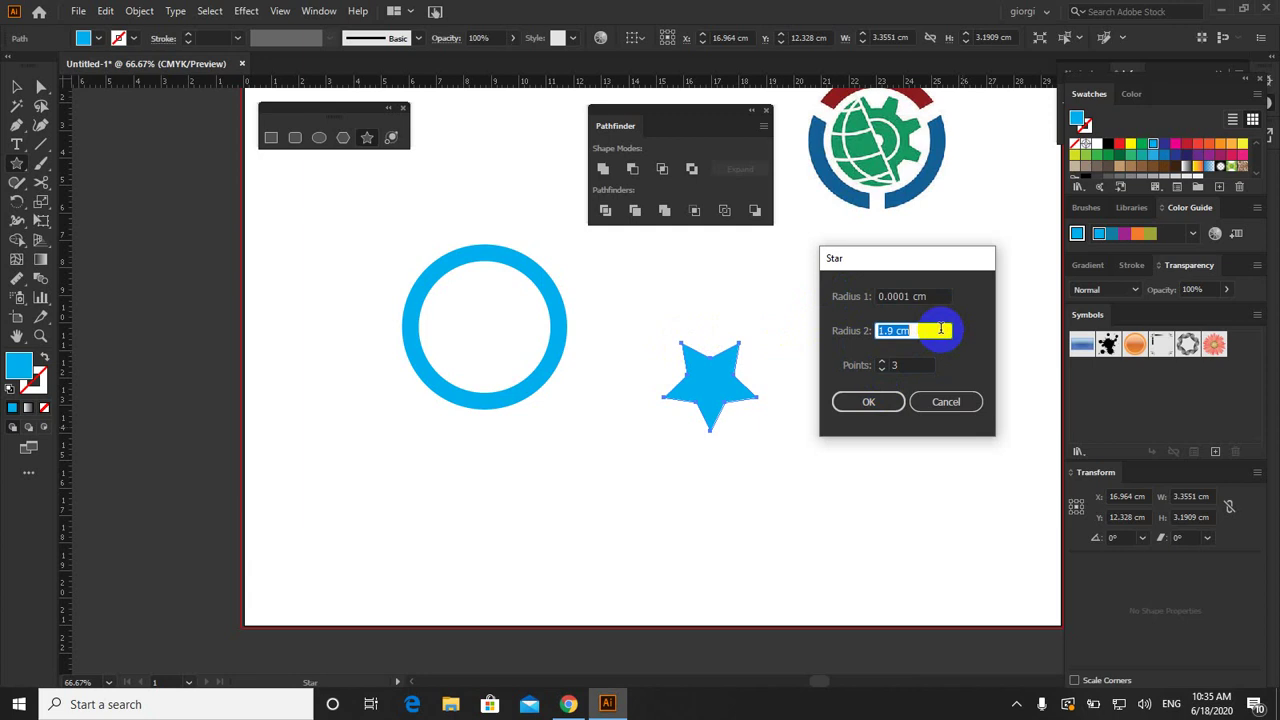
{"action": "left_click", "coordinate": [866, 401]}
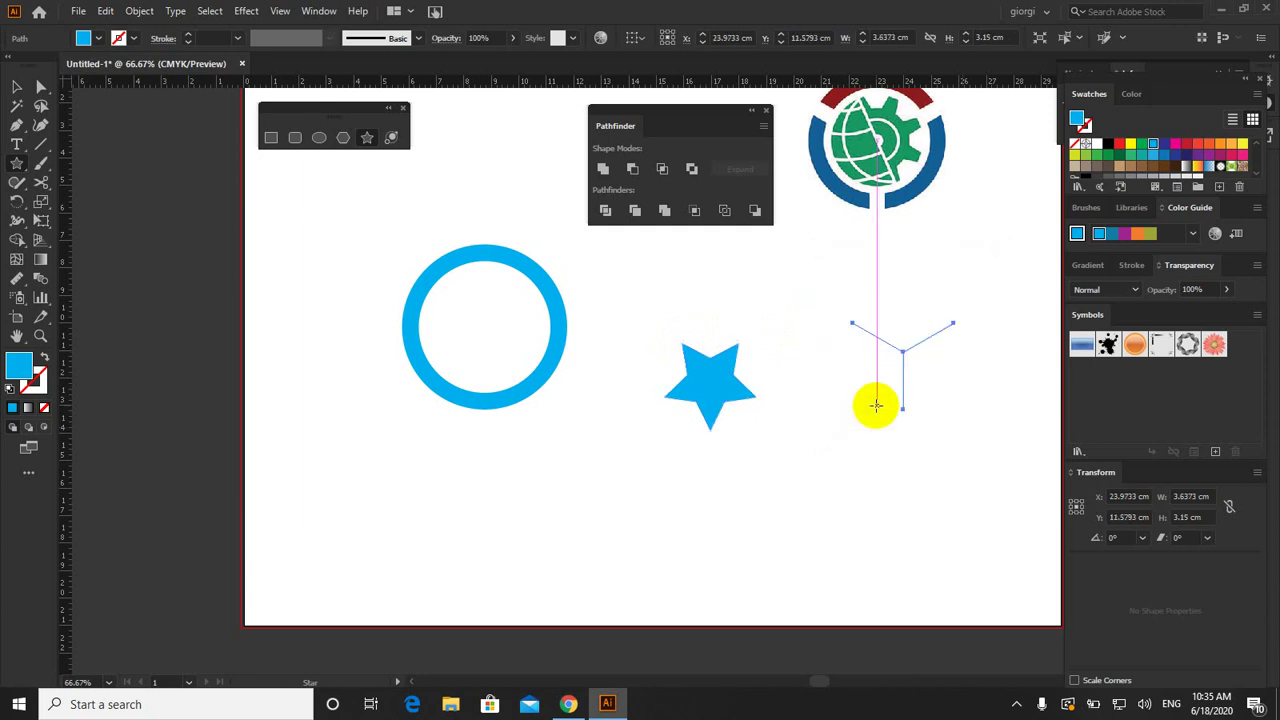
Step: Move the Y shape onto the ring, give it a 0.5 cm stroke, and scale it past the rim
{"action": "left_click", "coordinate": [17, 86]}
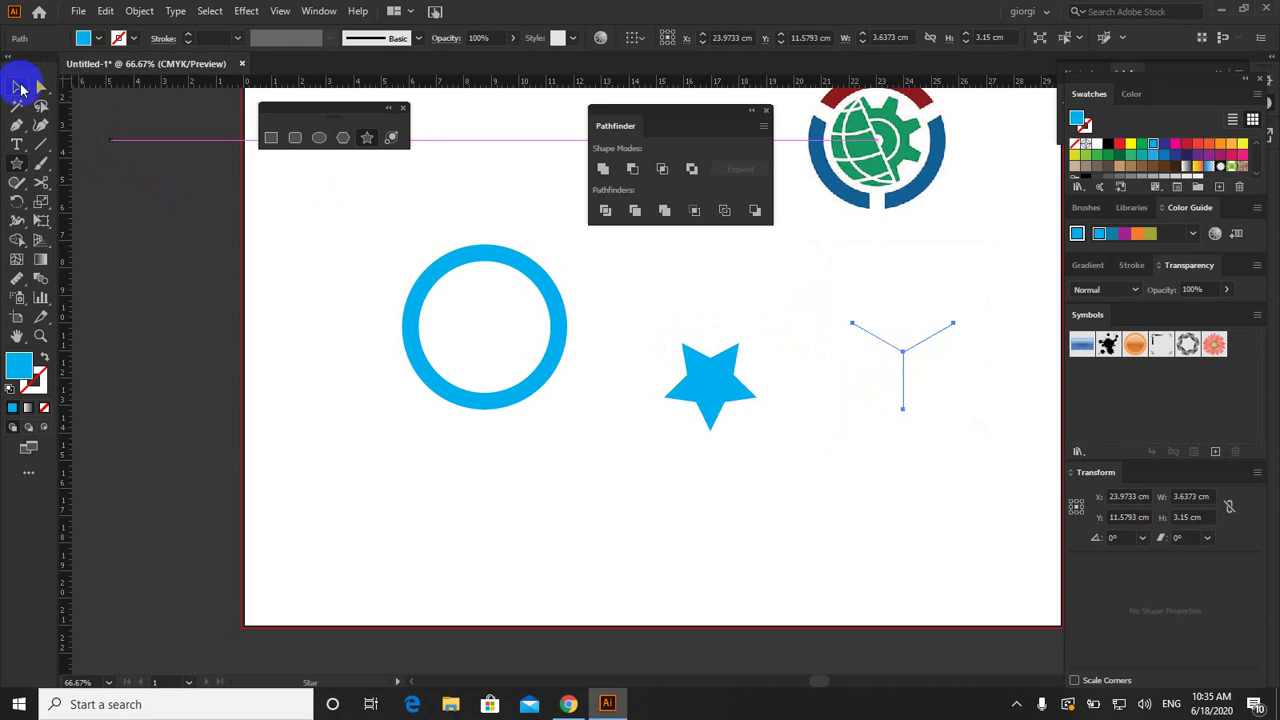
{"action": "mouse_move", "coordinate": [925, 390]}
{"action": "left_mouse_down"}
{"action": "mouse_move", "coordinate": [470, 302]}
{"action": "mouse_move", "coordinate": [484, 330]}
{"action": "left_mouse_up"}
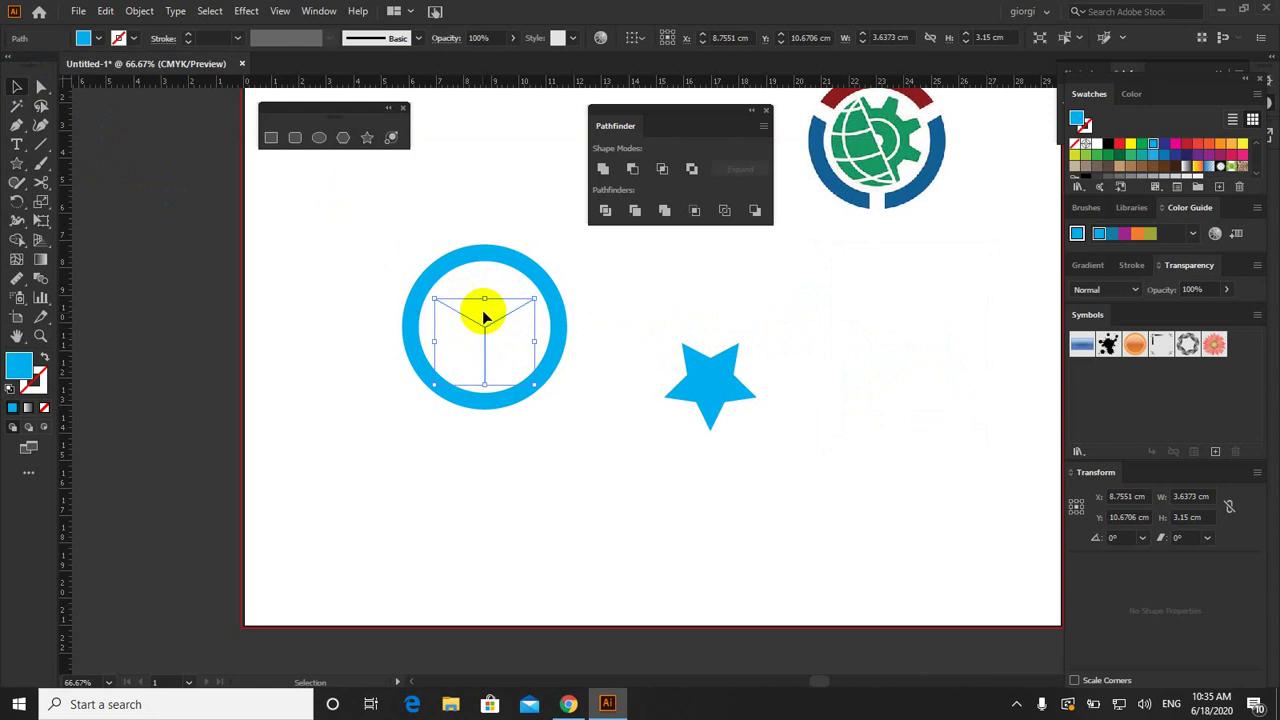
{"action": "left_click", "coordinate": [240, 42]}
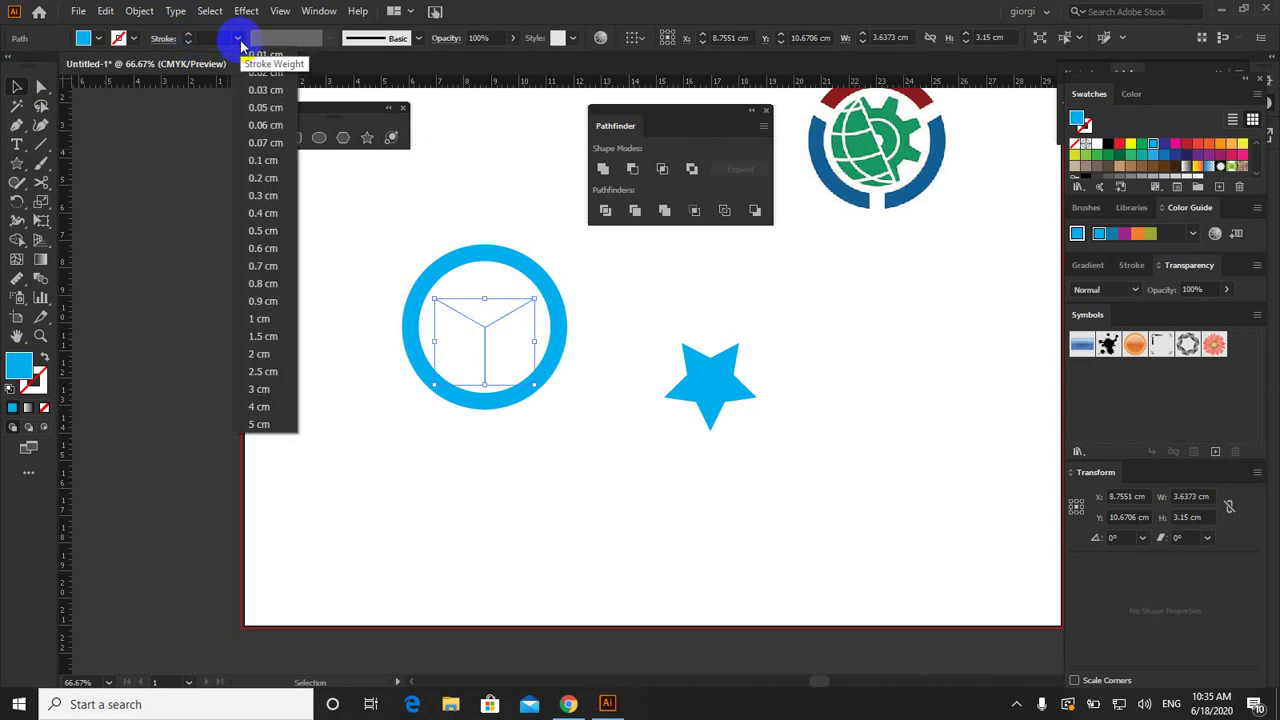
{"action": "left_click", "coordinate": [264, 231]}
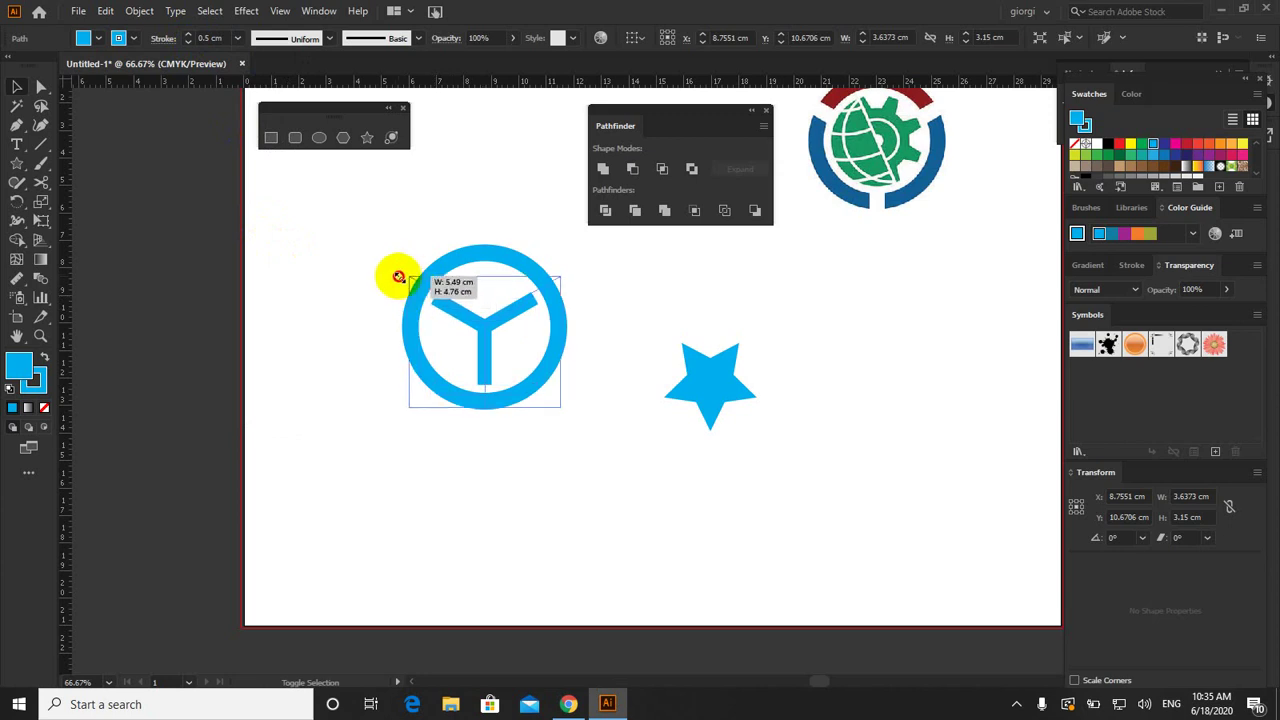
{"action": "left_click_drag", "start_coordinate": [435, 298], "coordinate": [380, 266]}
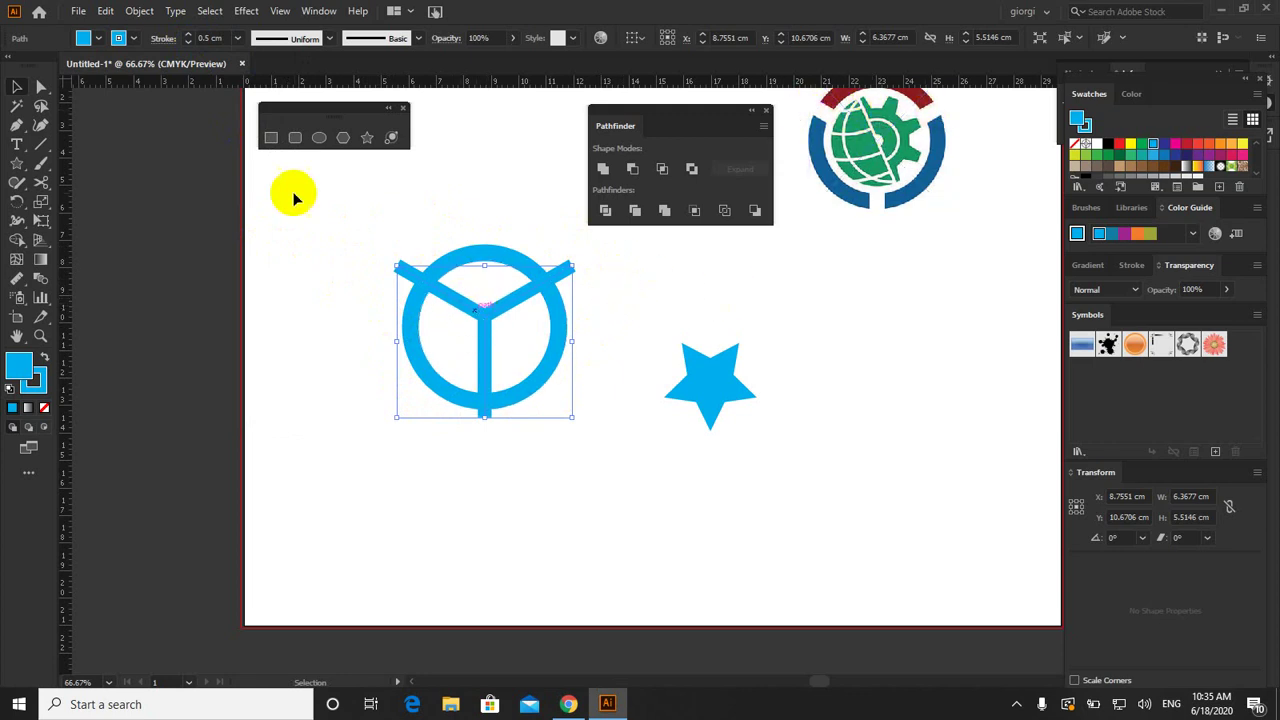
{"action": "left_click", "coordinate": [139, 12]}
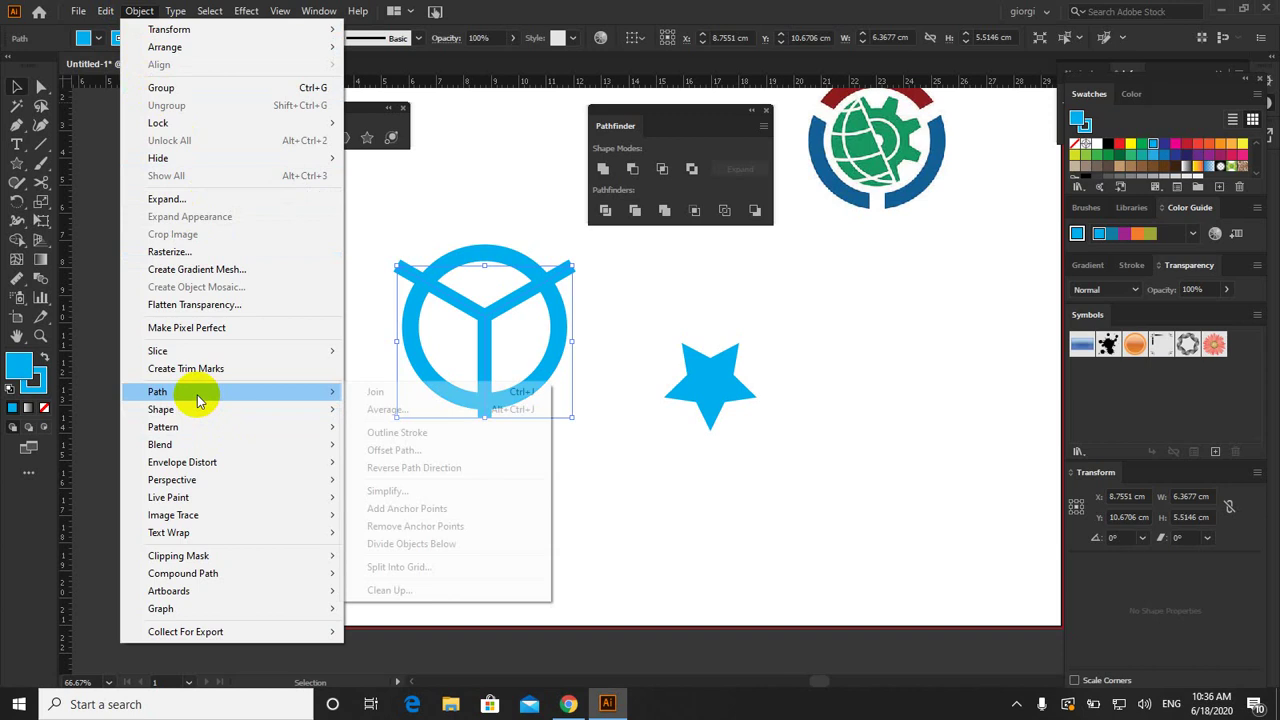
{"action": "mouse_move", "coordinate": [158, 391]}
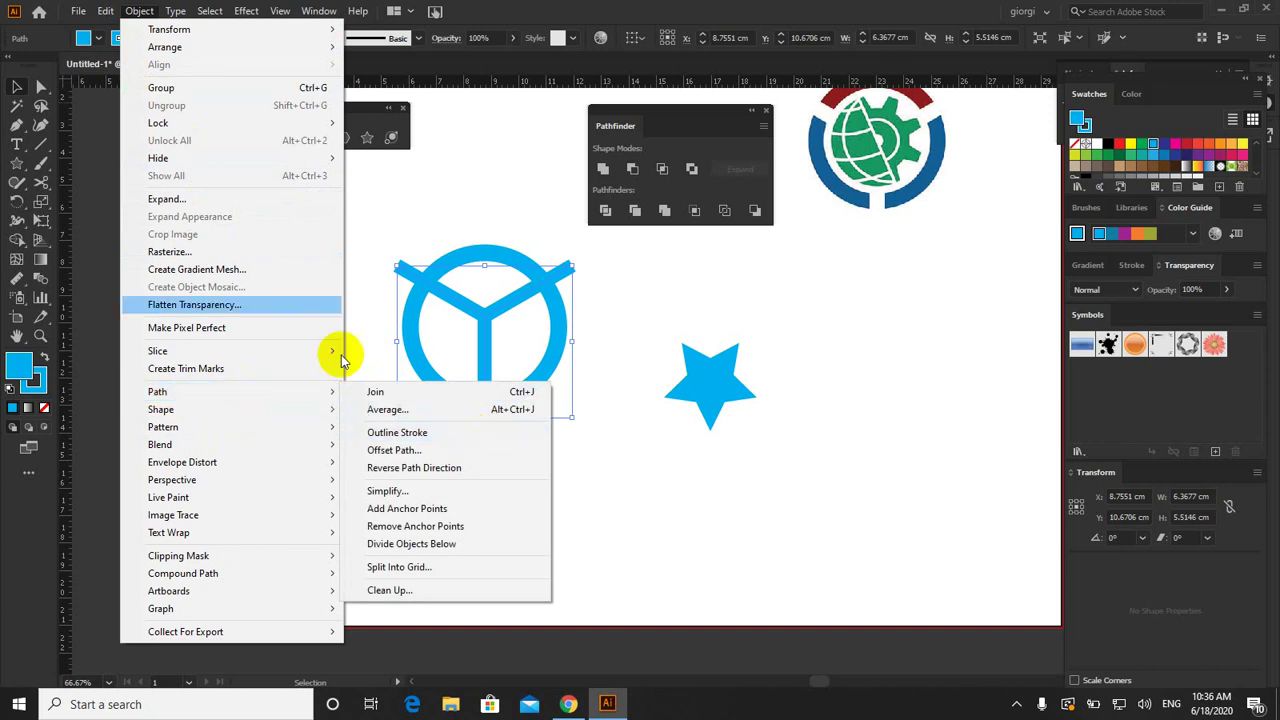
Step: Expand the Y shape's stroke and subtract it from the ring with Minus Front, leaving three arcs
{"action": "left_click", "coordinate": [180, 199]}
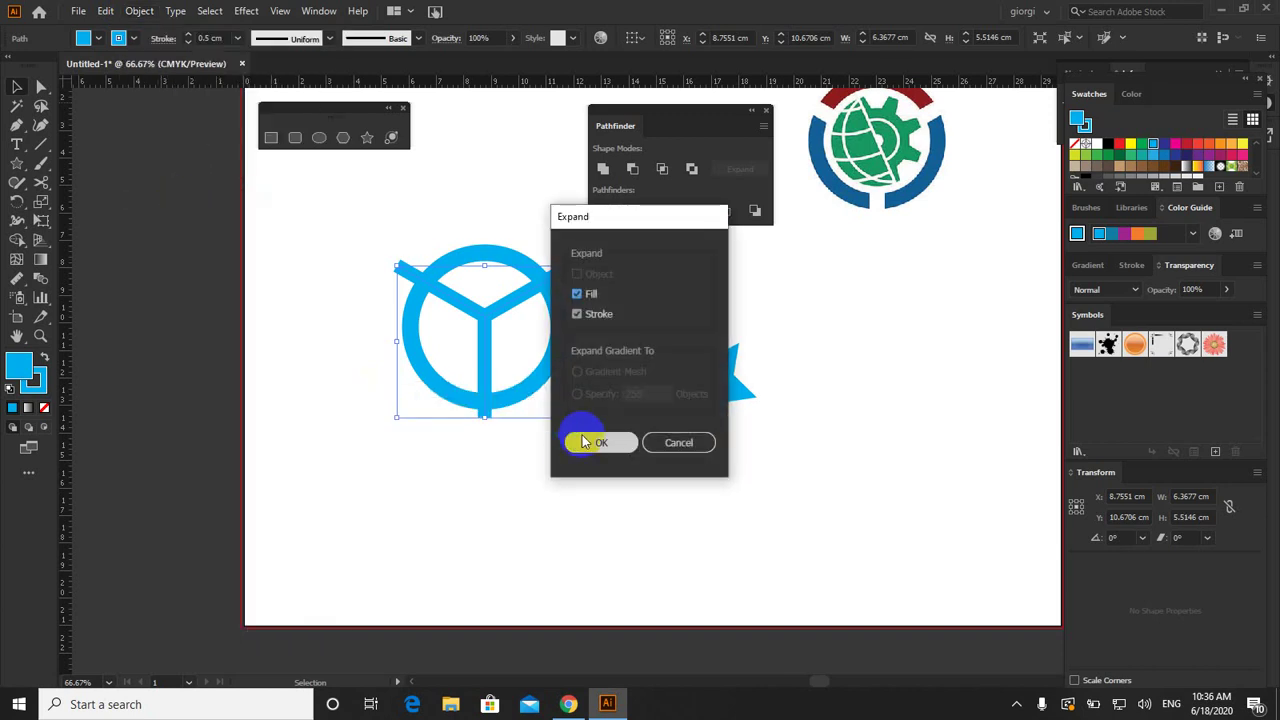
{"action": "left_click", "coordinate": [588, 441]}
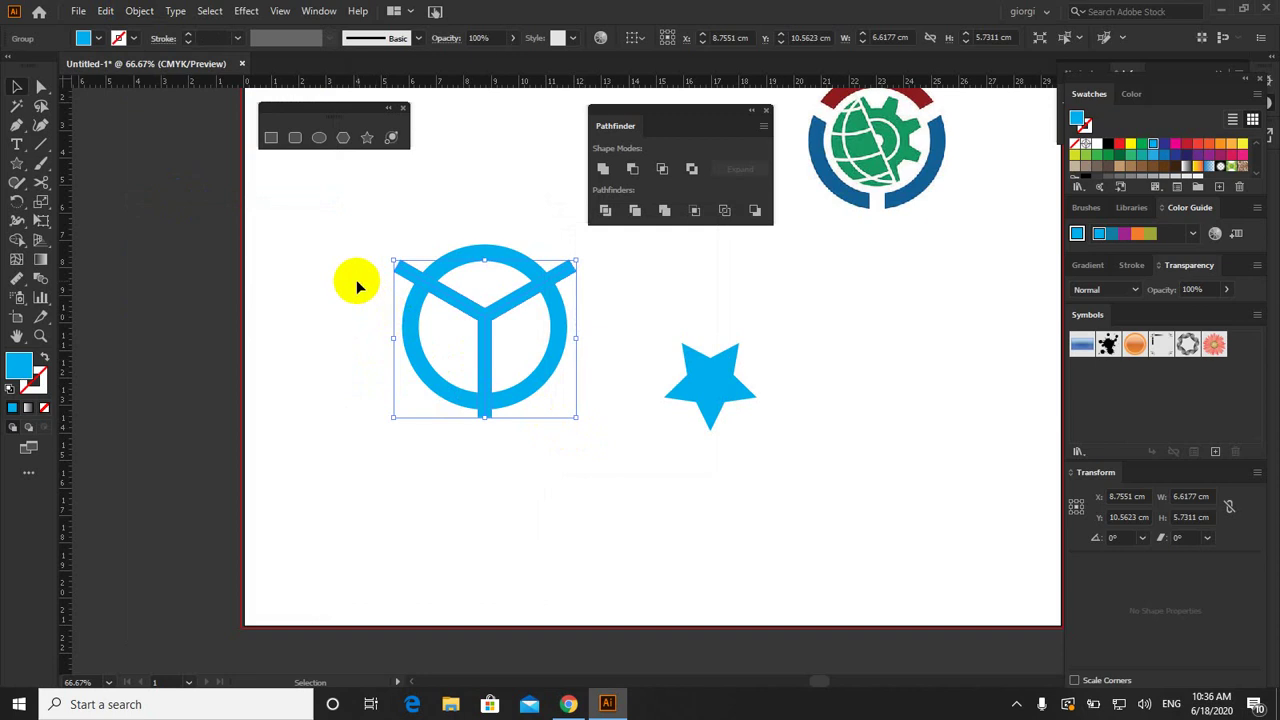
{"action": "left_click_drag", "start_coordinate": [356, 230], "coordinate": [478, 320]}
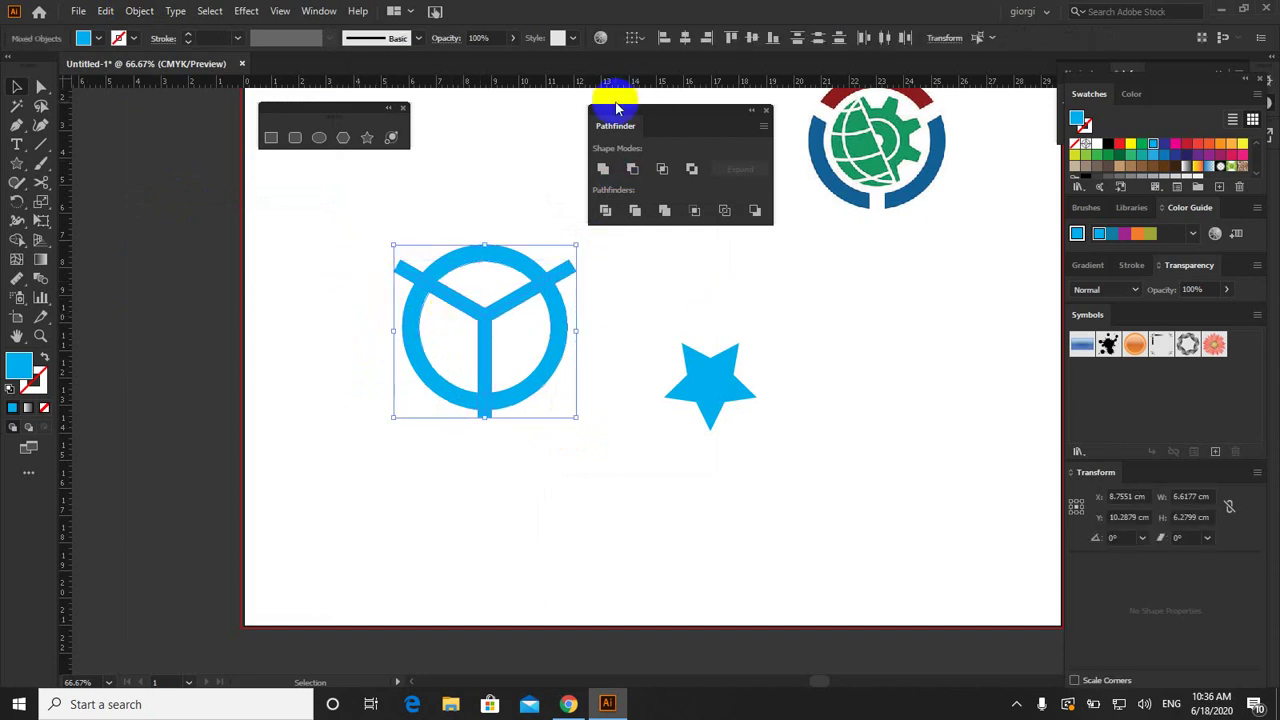
{"action": "left_click", "coordinate": [632, 170]}
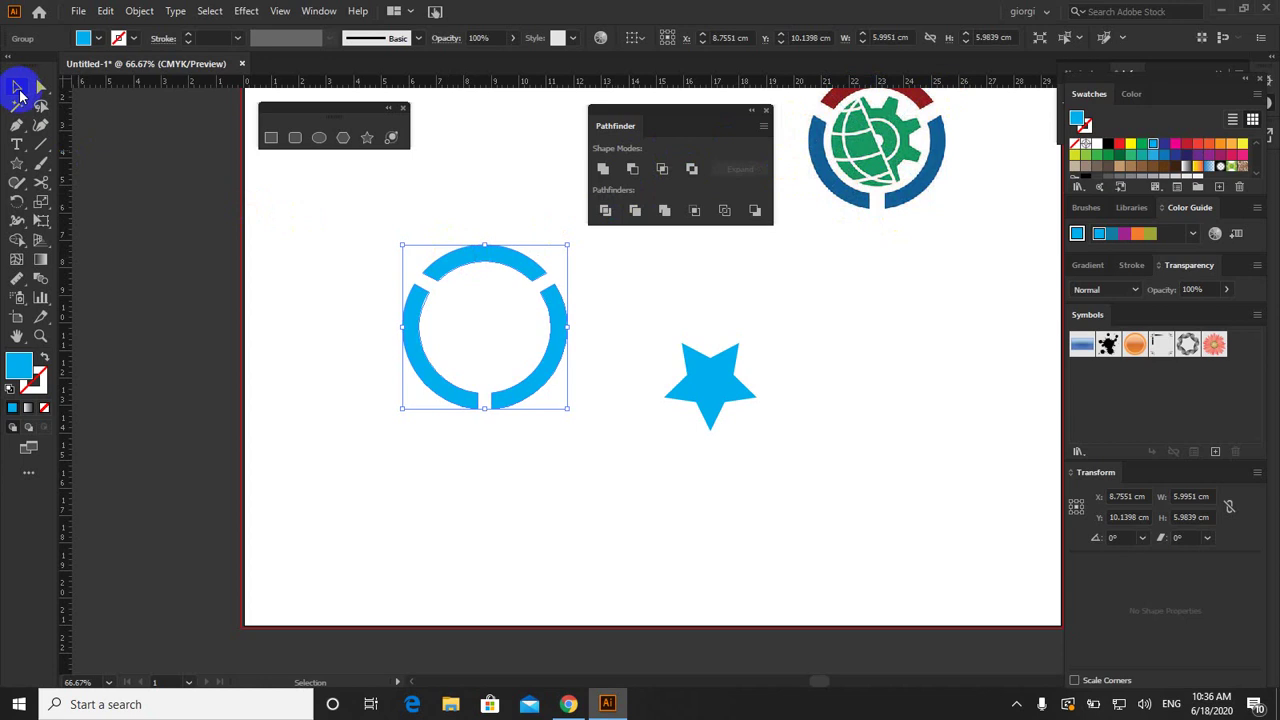
{"action": "left_click", "coordinate": [458, 233]}
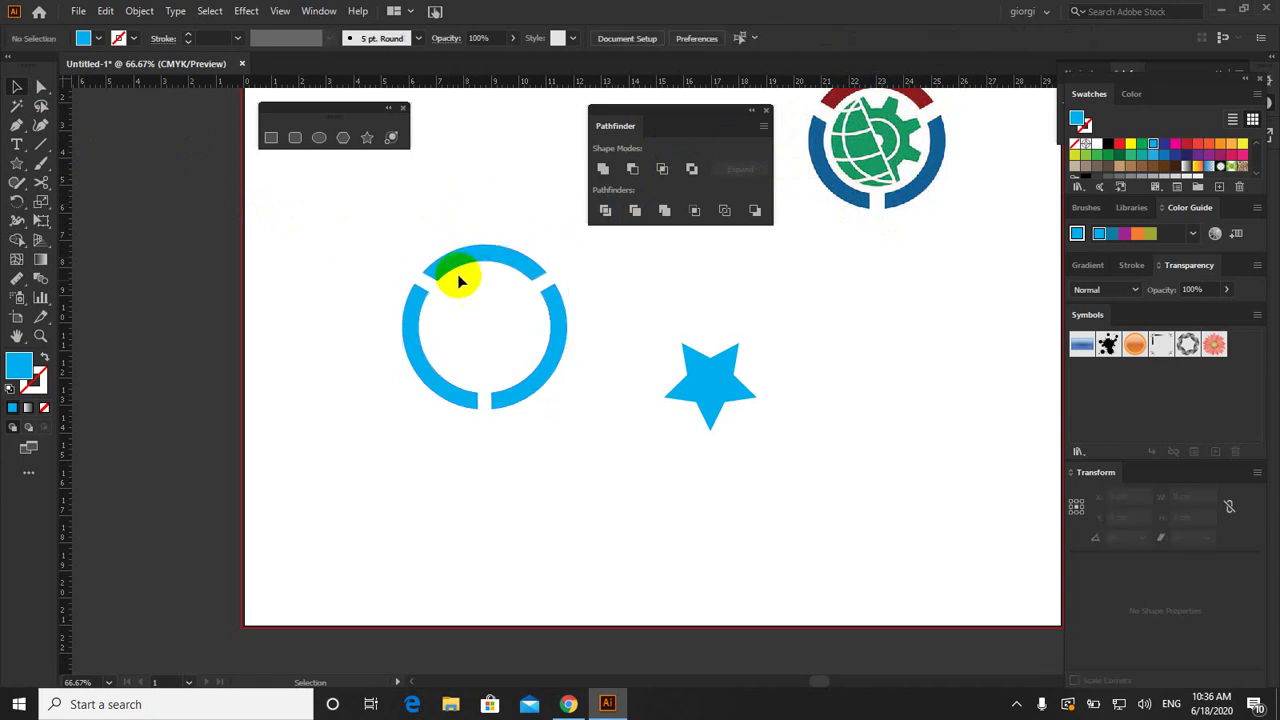
{"action": "left_click", "coordinate": [458, 281]}
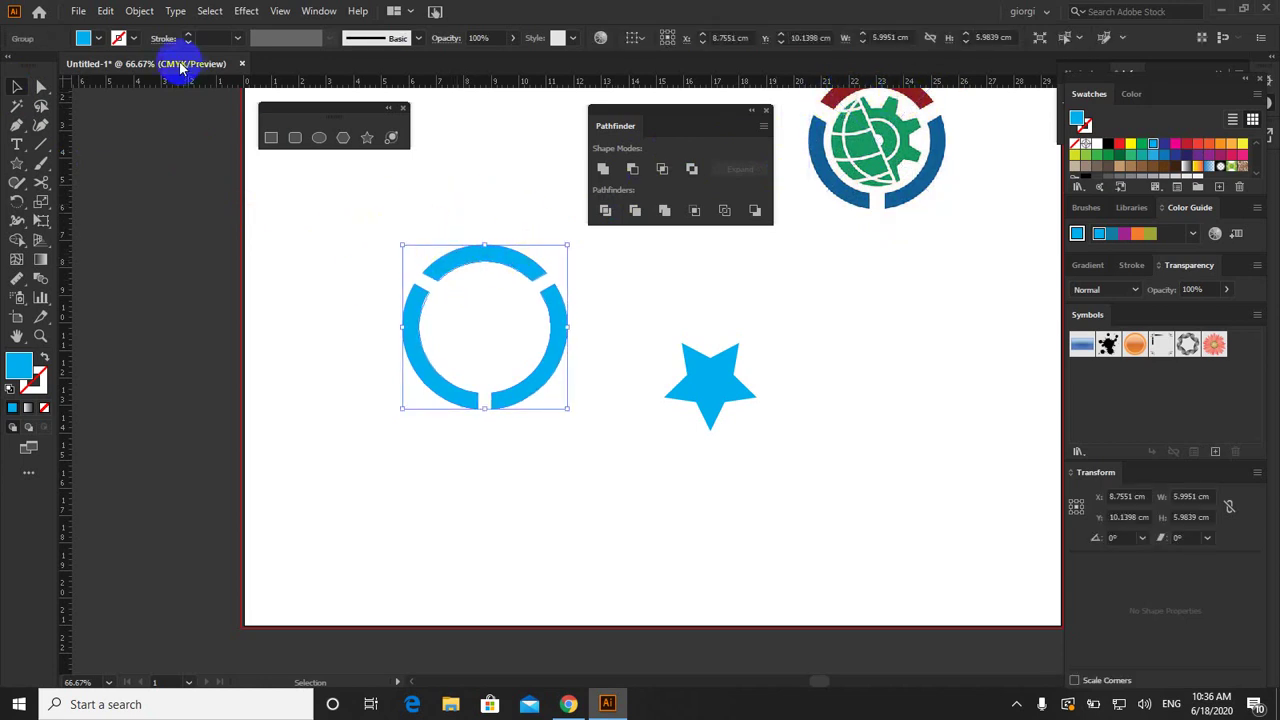
{"action": "left_click", "coordinate": [86, 38]}
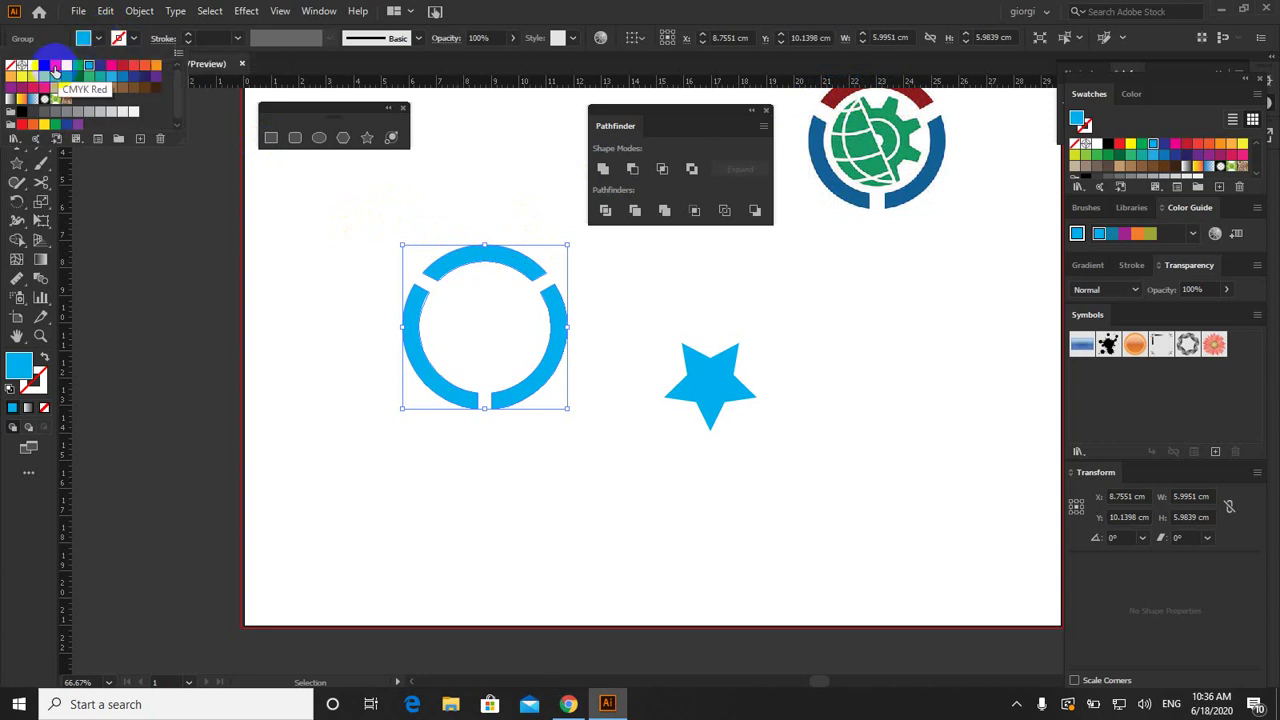
Step: Fill the segmented ring with CMYK Red and ungroup it into separate arcs
{"action": "left_click", "coordinate": [55, 66]}
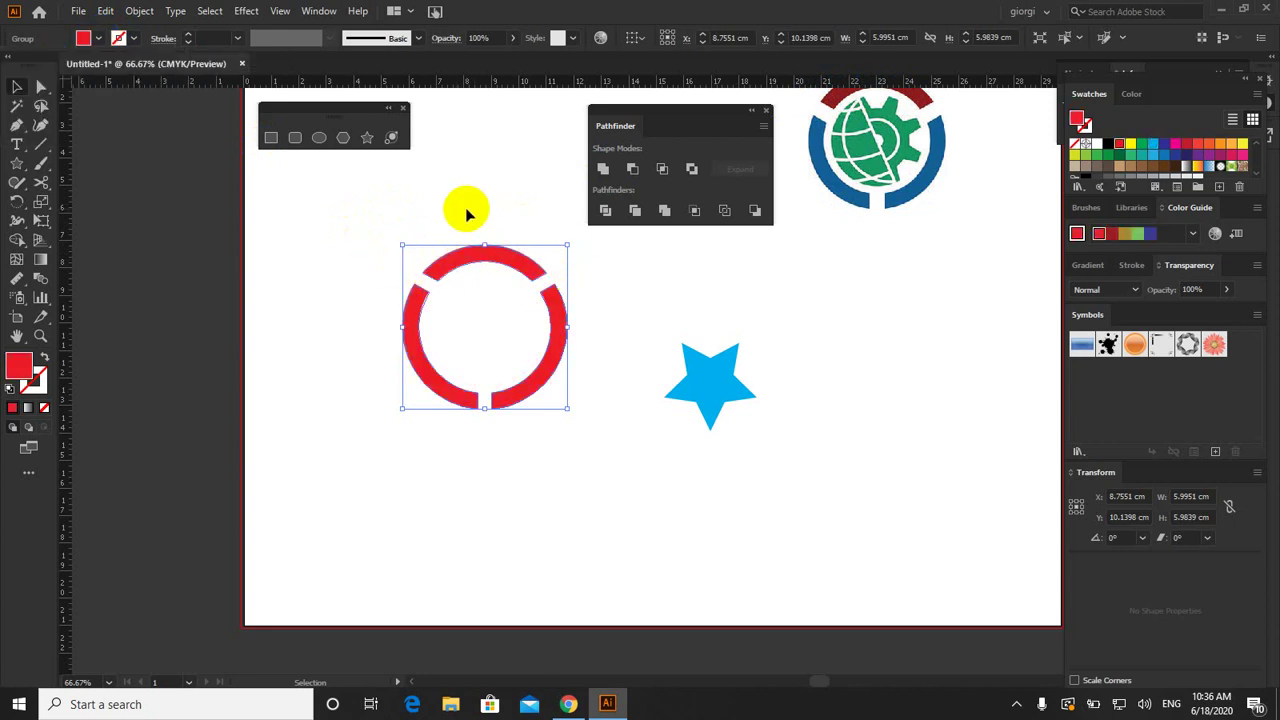
{"action": "left_click", "coordinate": [574, 489]}
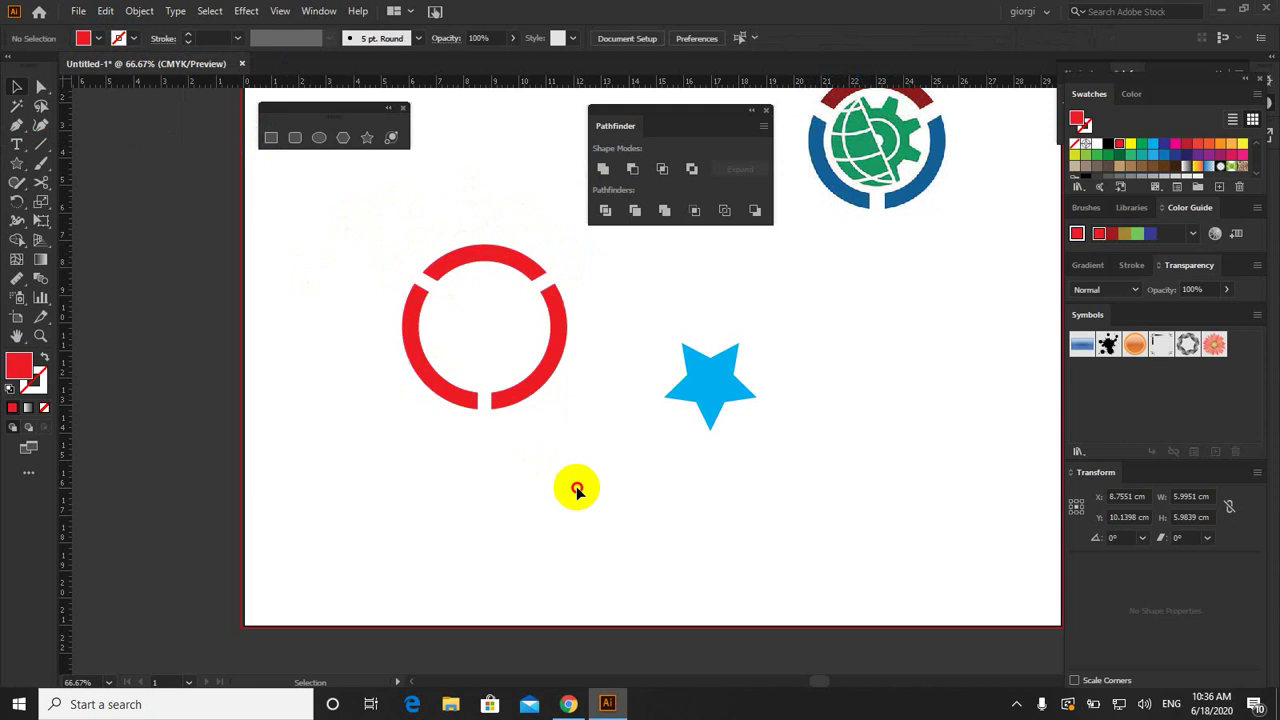
{"action": "left_click", "coordinate": [484, 261]}
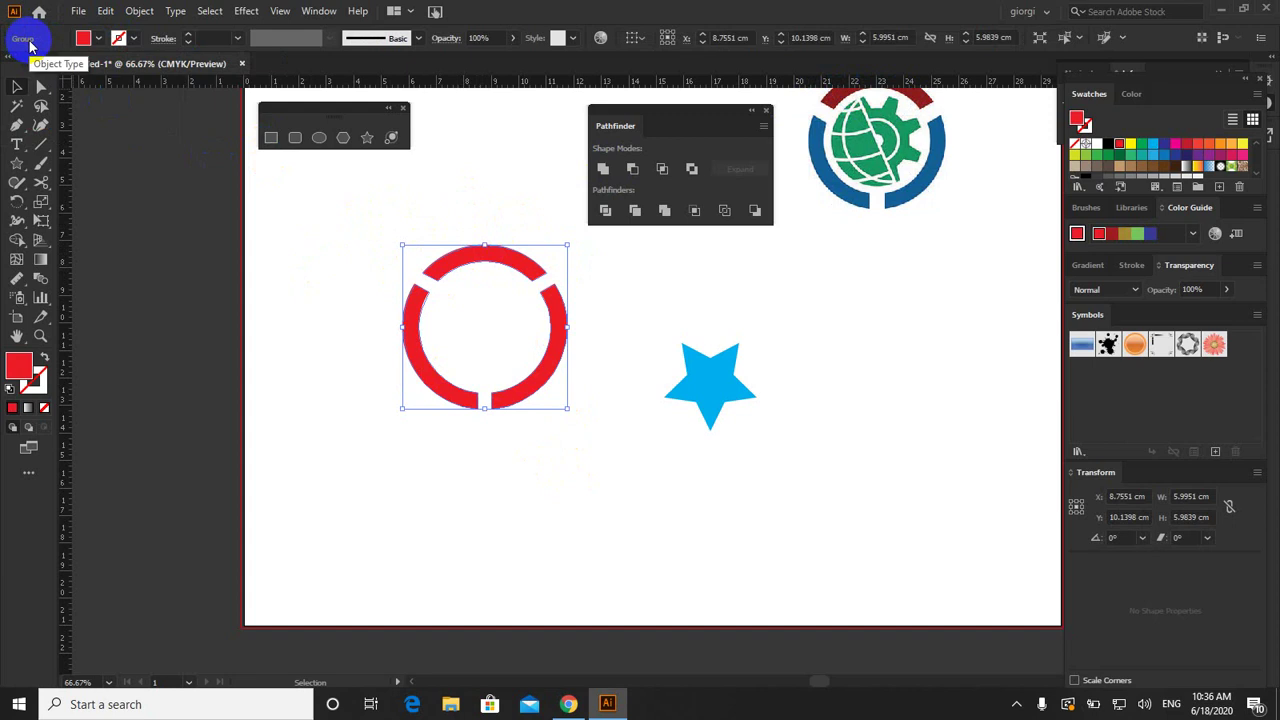
{"action": "left_click", "coordinate": [140, 12]}
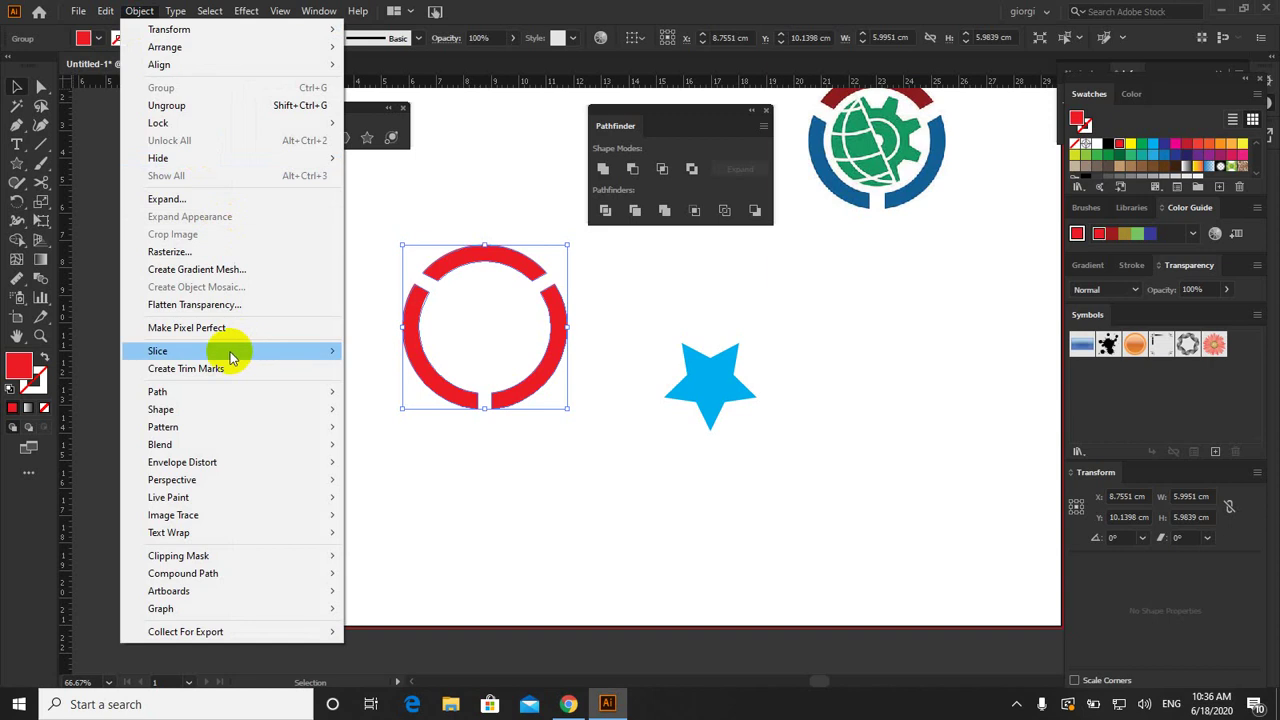
{"action": "left_click", "coordinate": [170, 112]}
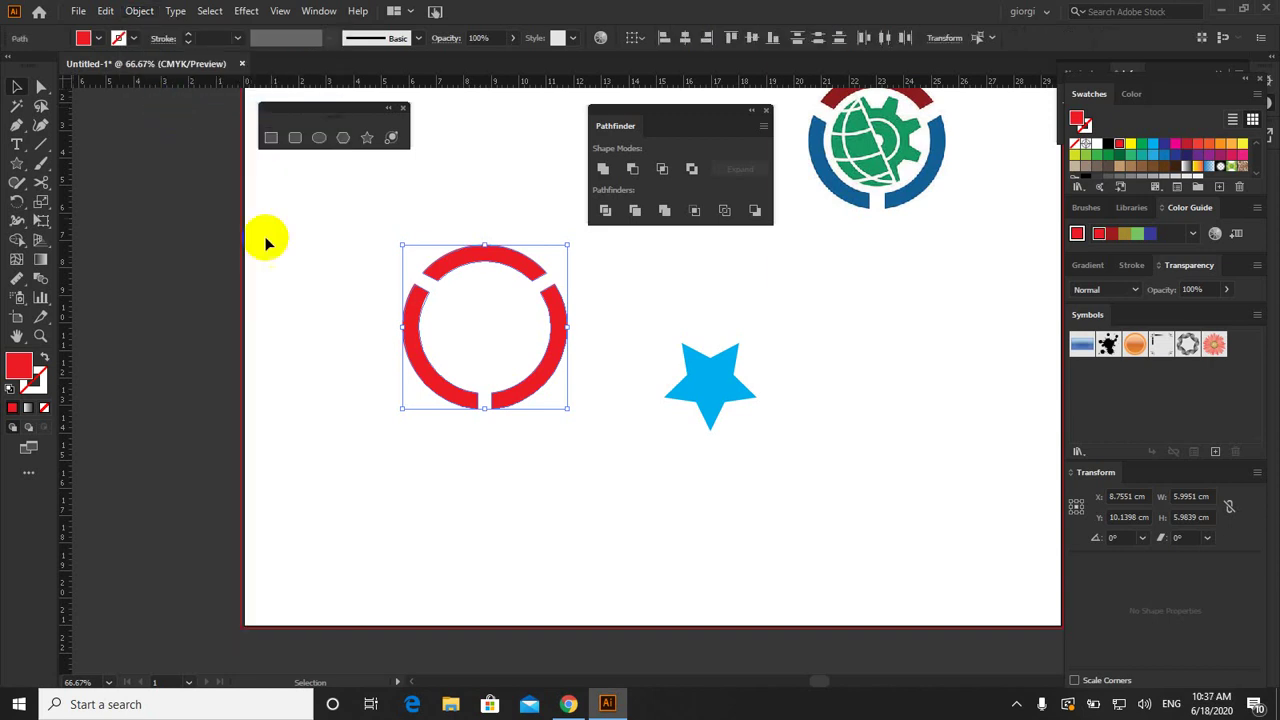
Step: Fill the two lower arcs with CMYK Blue, leaving the top arc red
{"action": "left_click", "coordinate": [290, 290]}
{"action": "left_click", "coordinate": [465, 268]}
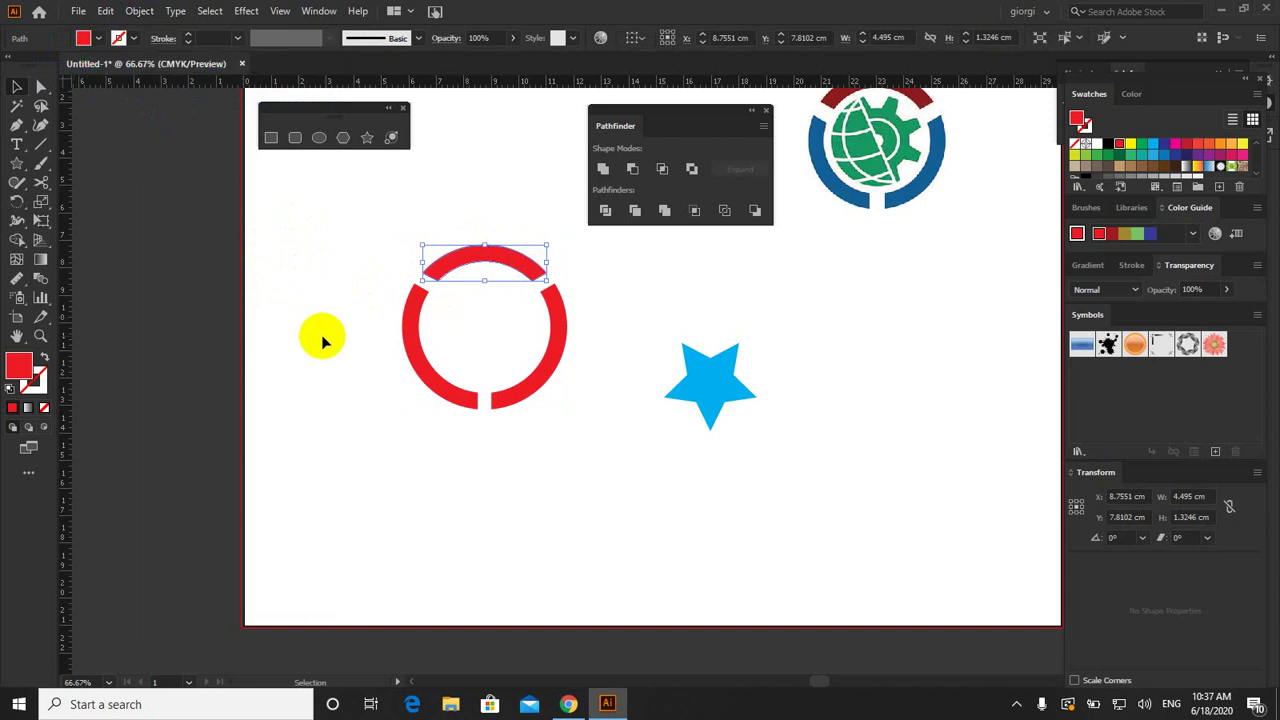
{"action": "left_click_drag", "start_coordinate": [298, 332], "coordinate": [577, 423]}
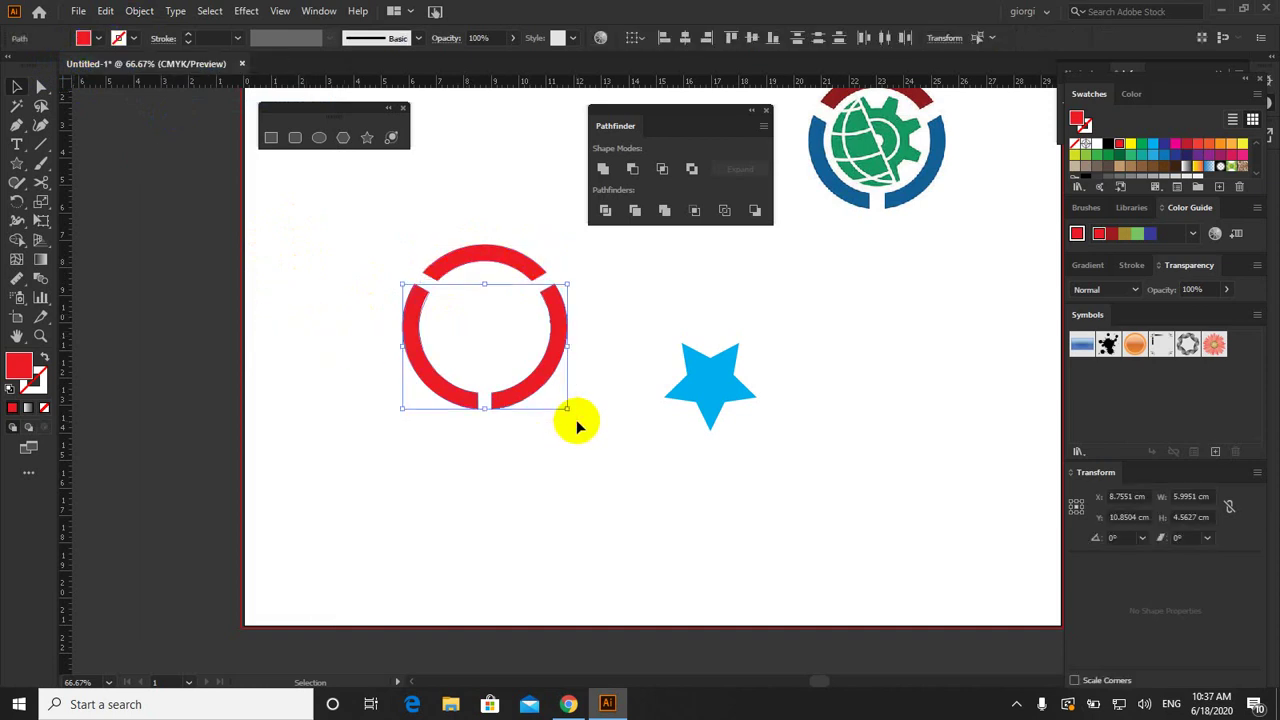
{"action": "left_click", "coordinate": [100, 40]}
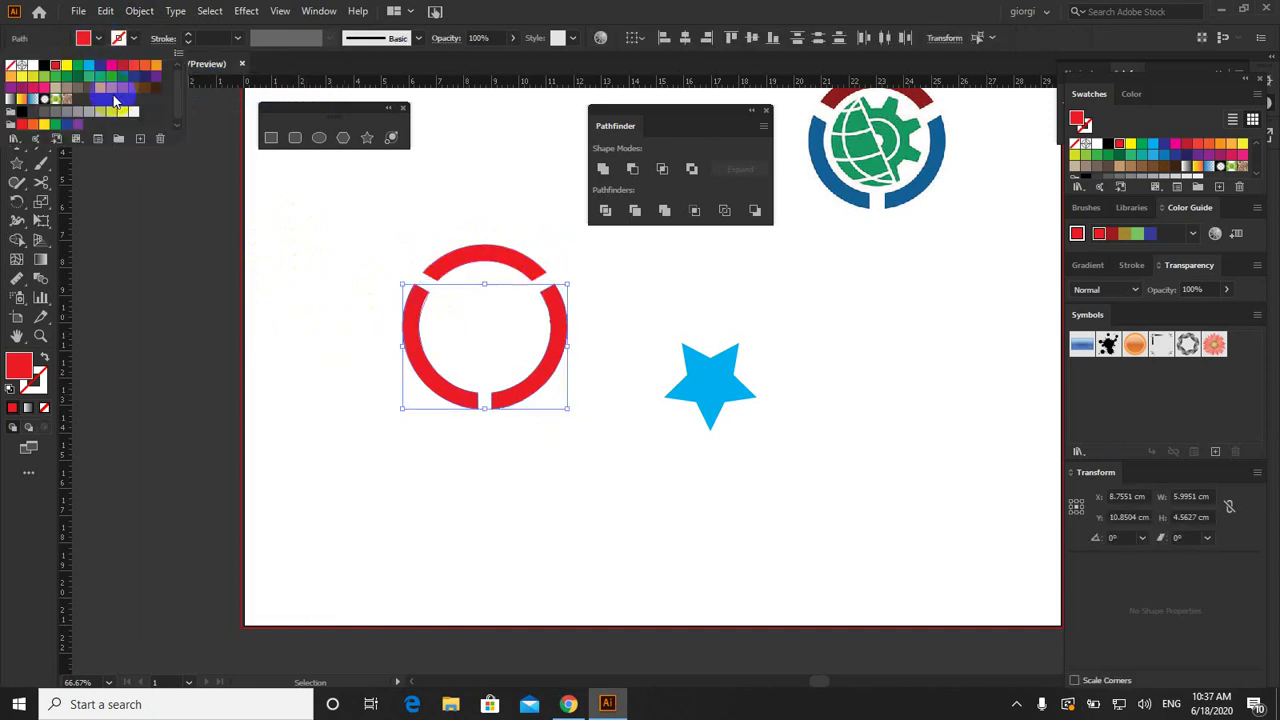
{"action": "left_click", "coordinate": [97, 68]}
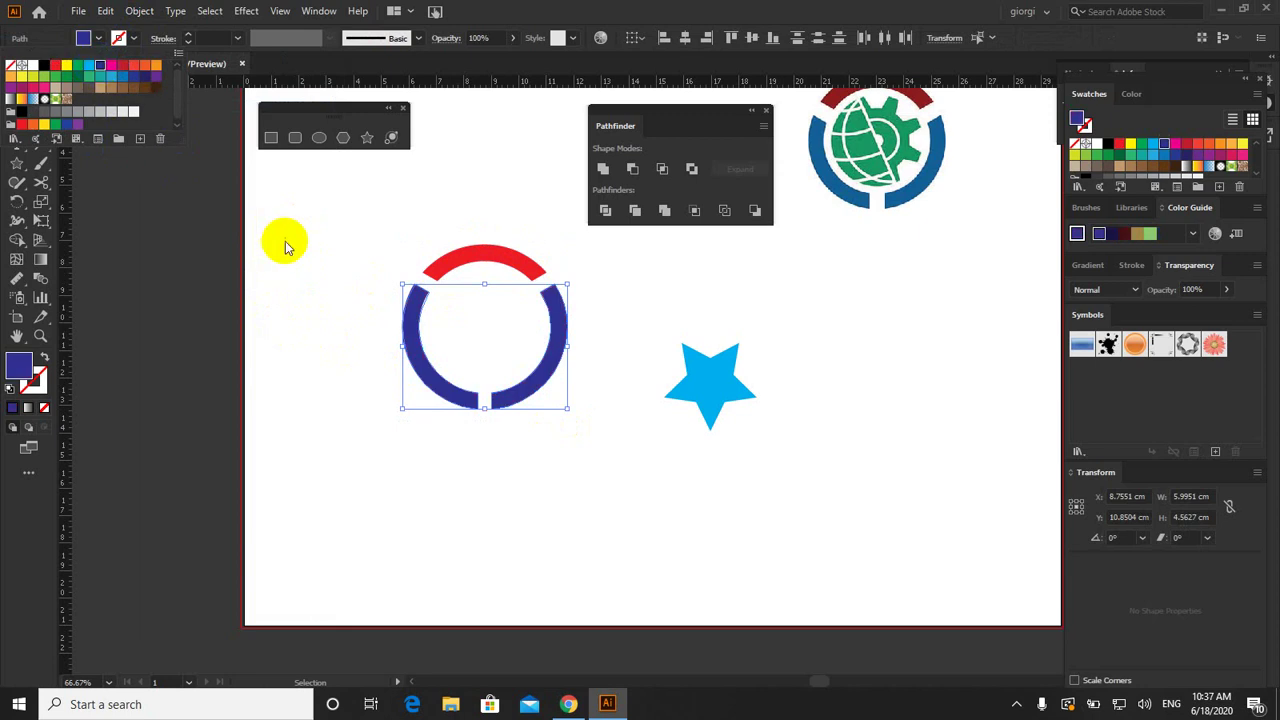
{"action": "left_click", "coordinate": [220, 214]}
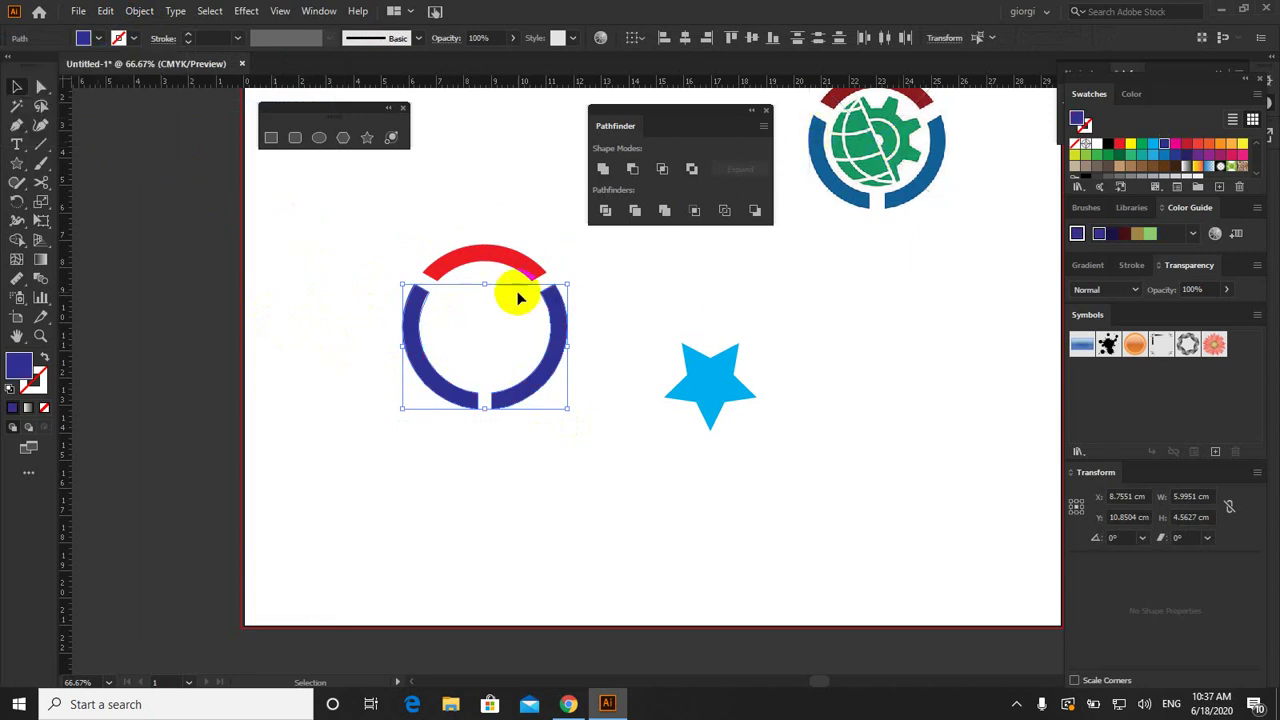
{"action": "left_click", "coordinate": [630, 268]}
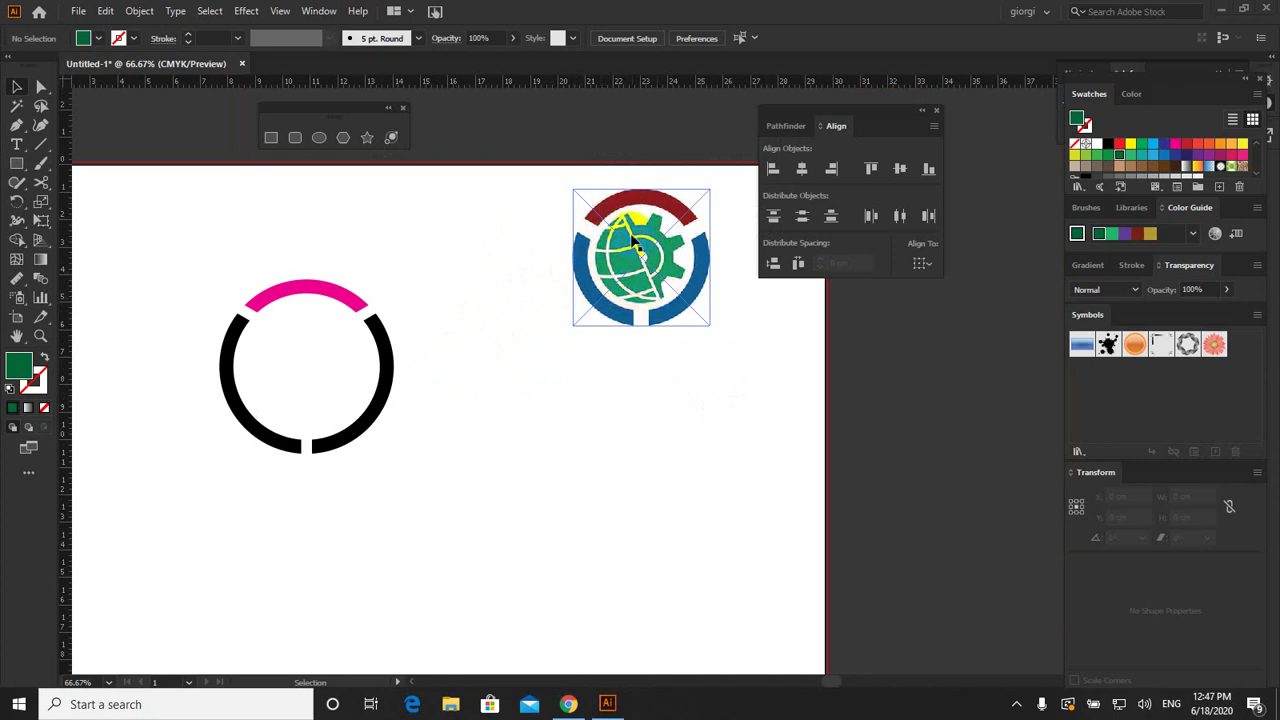
Step: Draw a 4.71 cm green circle from the ring's centre and move it to the ring's right
{"action": "left_click", "coordinate": [200, 243]}
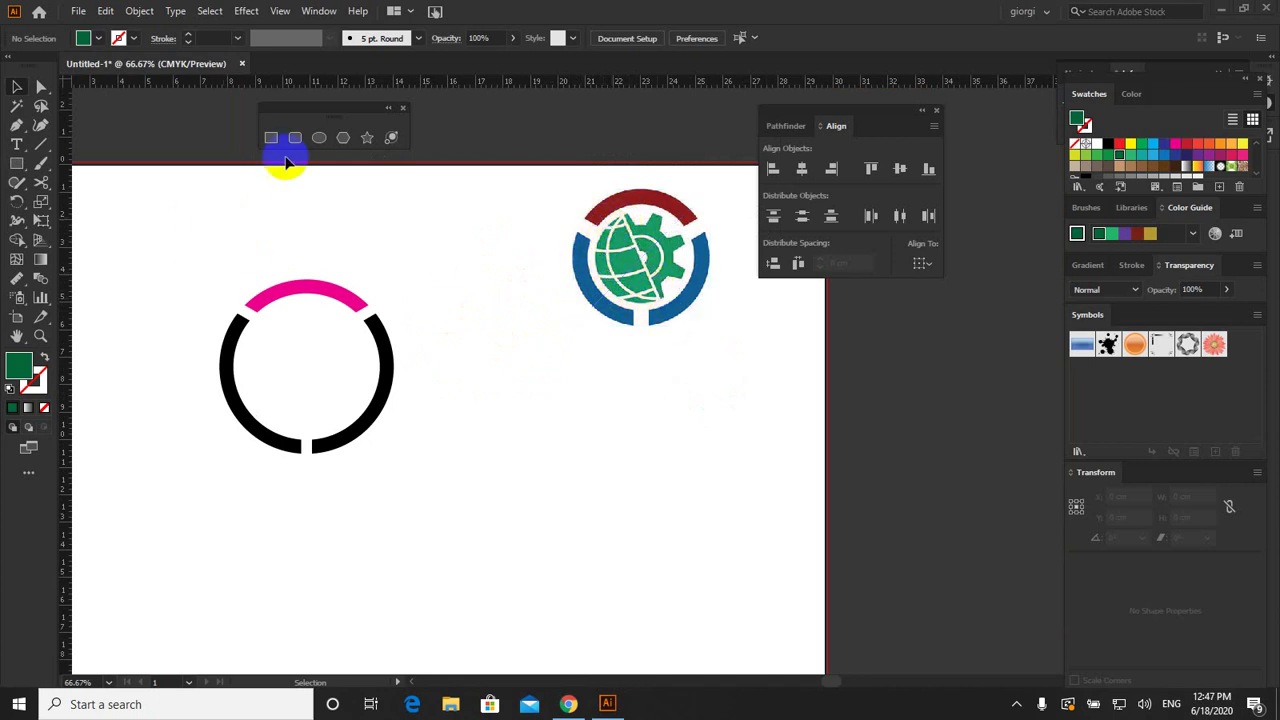
{"action": "left_click", "coordinate": [318, 138]}
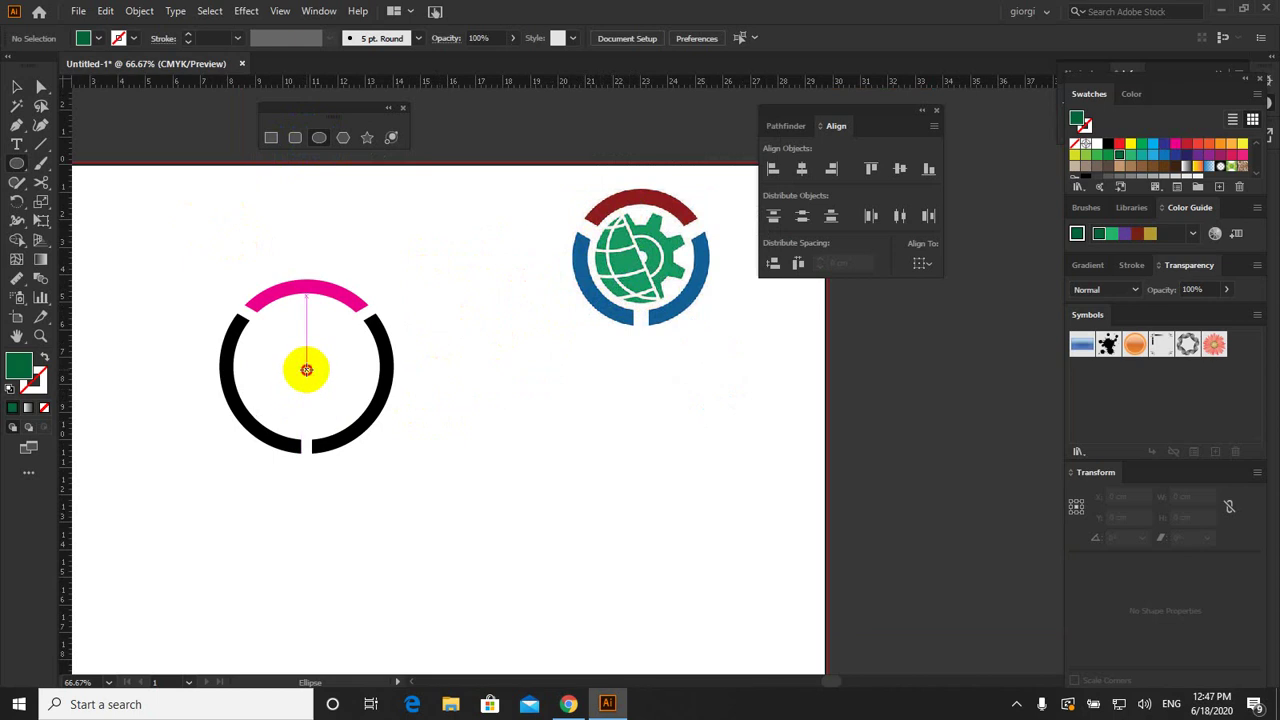
{"action": "left_click_drag", "start_coordinate": [306, 370], "coordinate": [256, 302]}
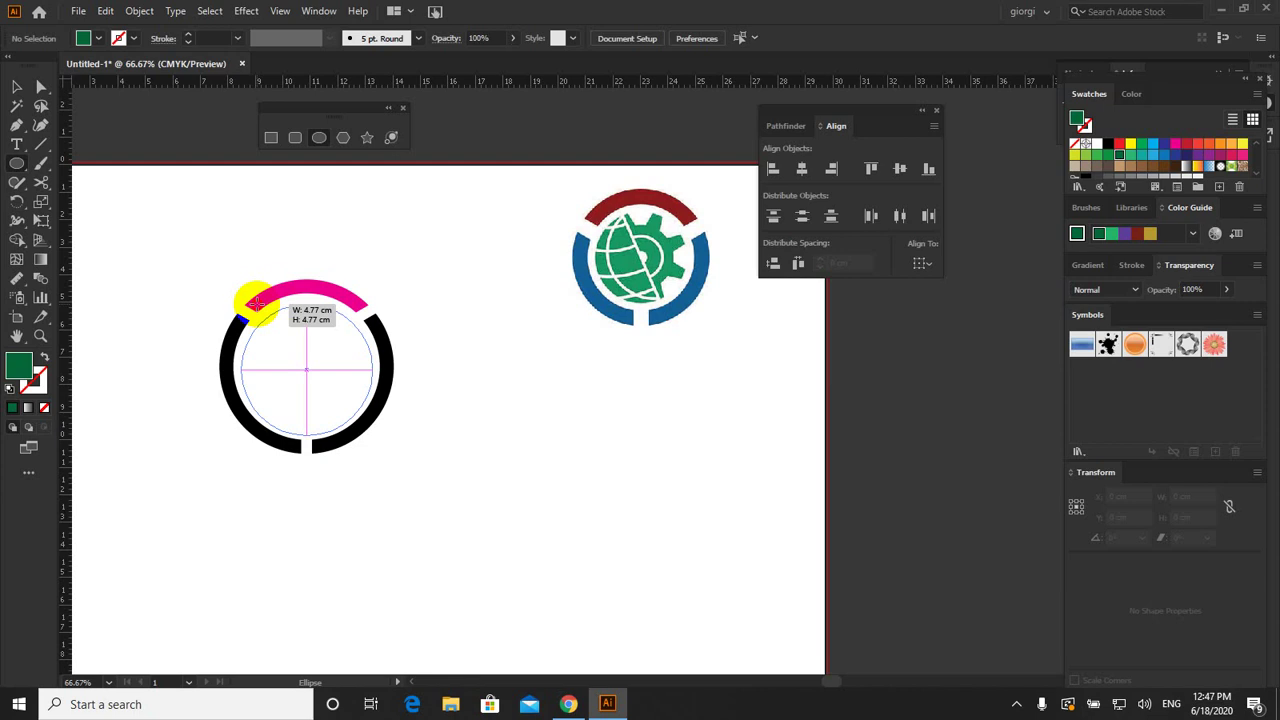
{"action": "left_click_drag", "start_coordinate": [256, 301], "coordinate": [259, 303]}
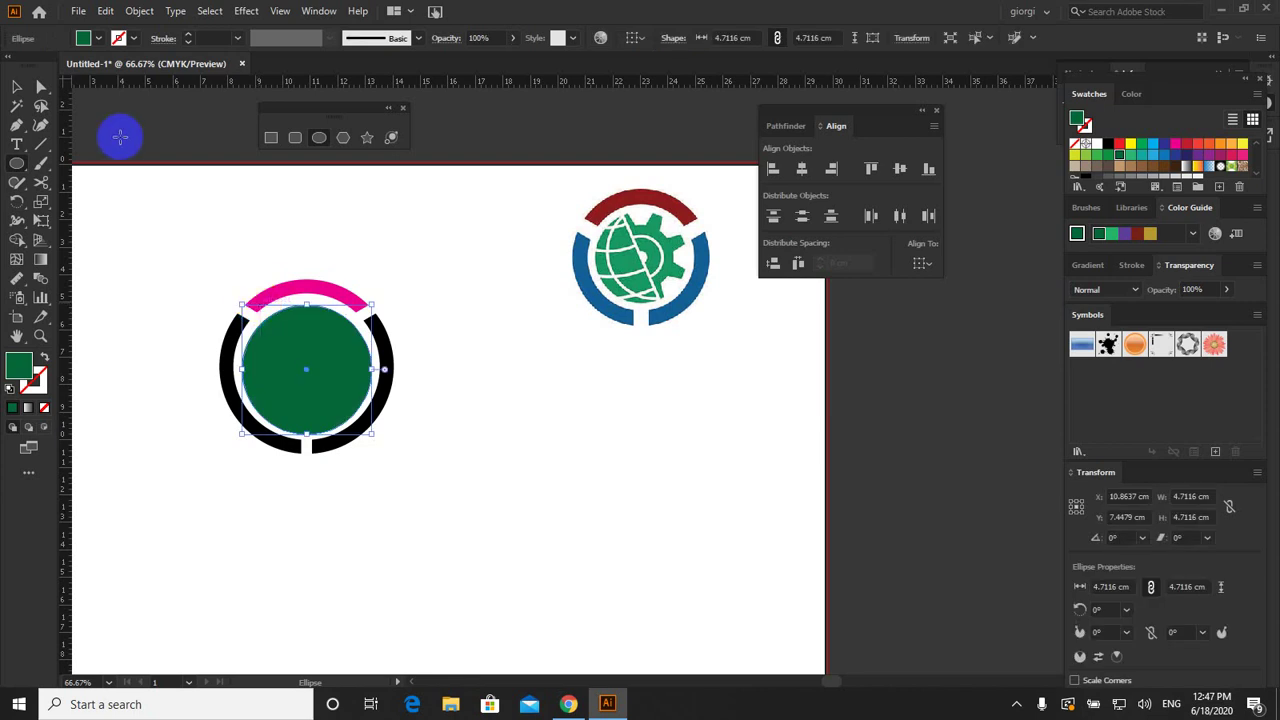
{"action": "left_click", "coordinate": [16, 87]}
{"action": "left_click_drag", "start_coordinate": [320, 346], "coordinate": [557, 425]}
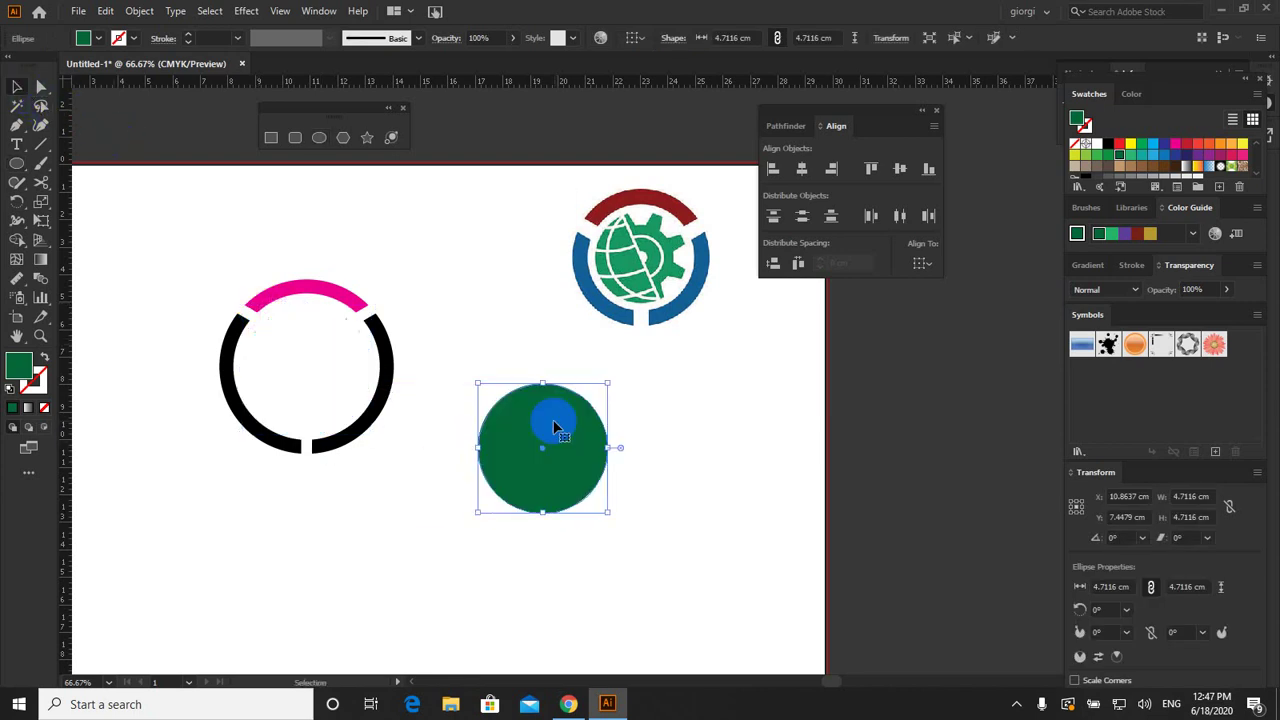
{"action": "left_click", "coordinate": [41, 145]}
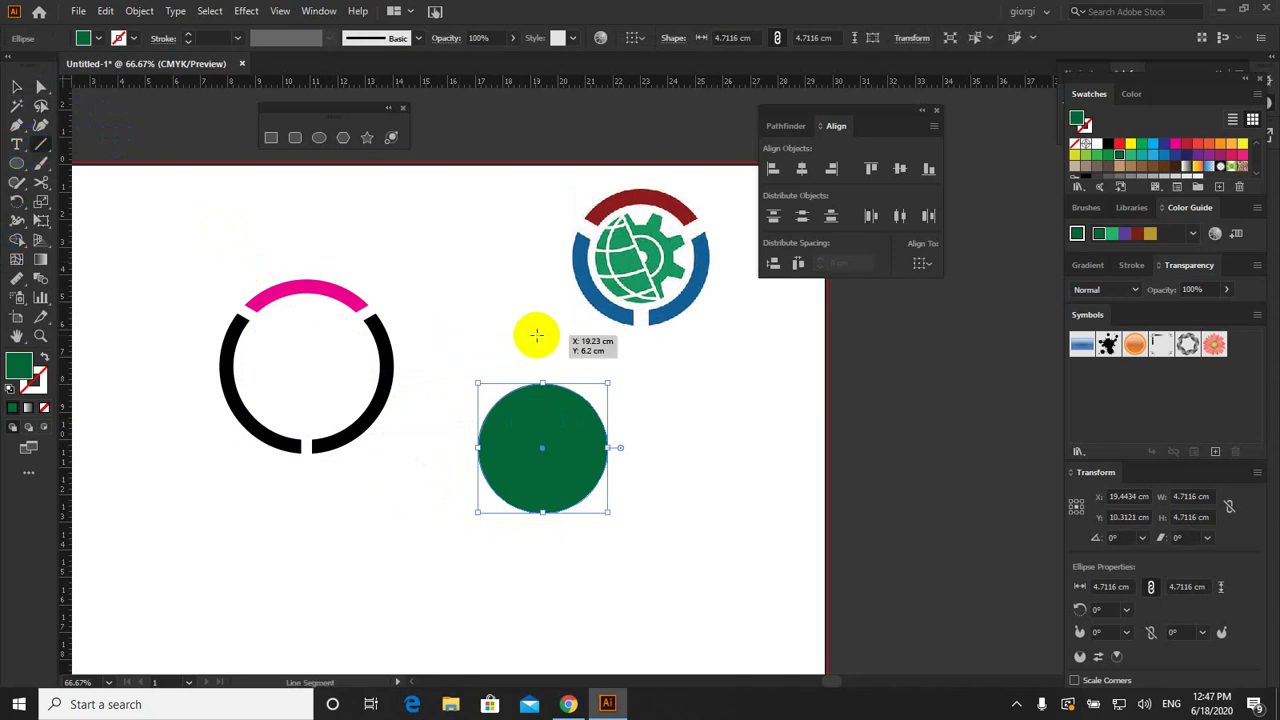
Step: Draw a vertical line through the circle's centre and try removing the left half with Shape Builder, then undo
{"action": "left_click_drag", "start_coordinate": [537, 335], "coordinate": [537, 547]}
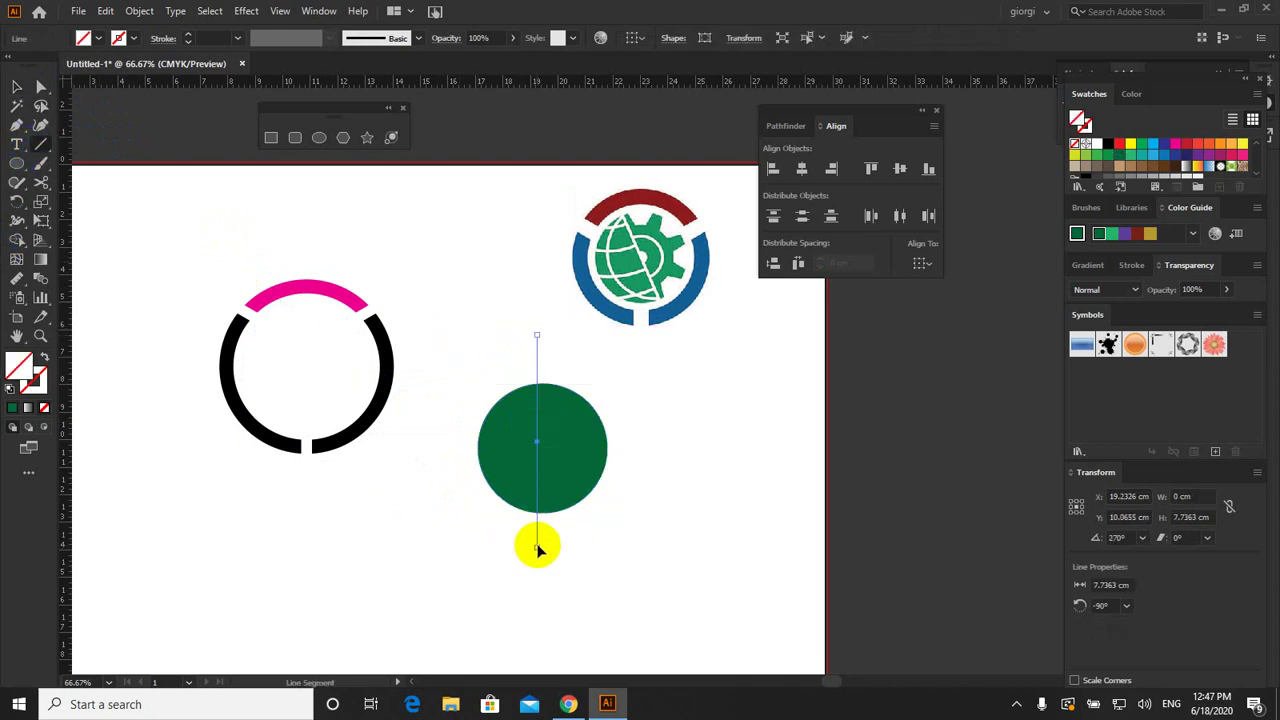
{"action": "left_click", "coordinate": [17, 87]}
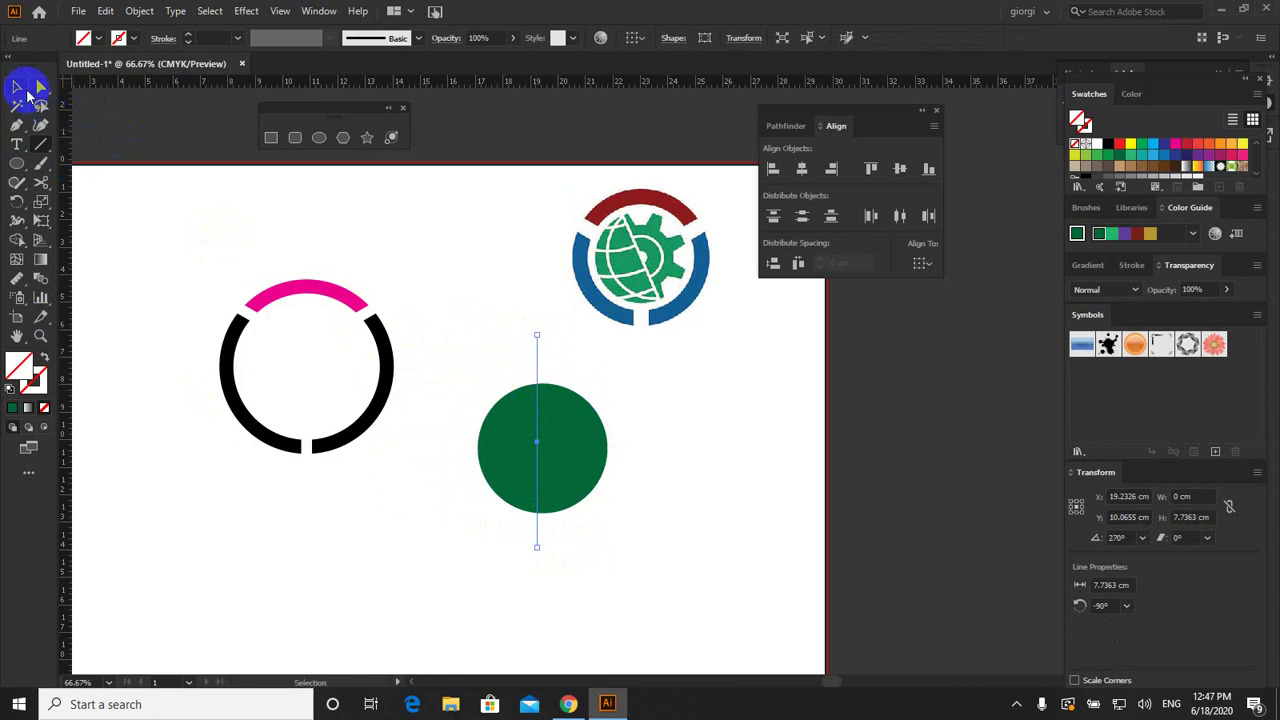
{"action": "left_click_drag", "start_coordinate": [441, 388], "coordinate": [585, 497]}
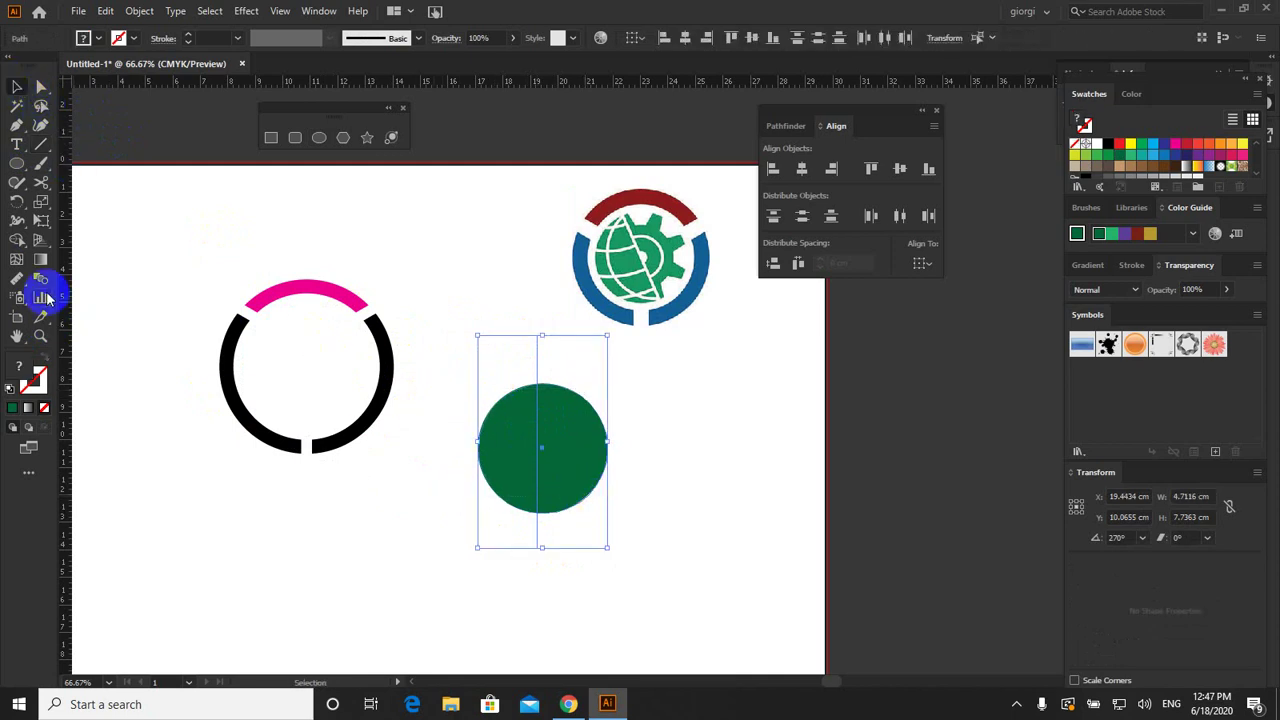
{"action": "left_click", "coordinate": [17, 221]}
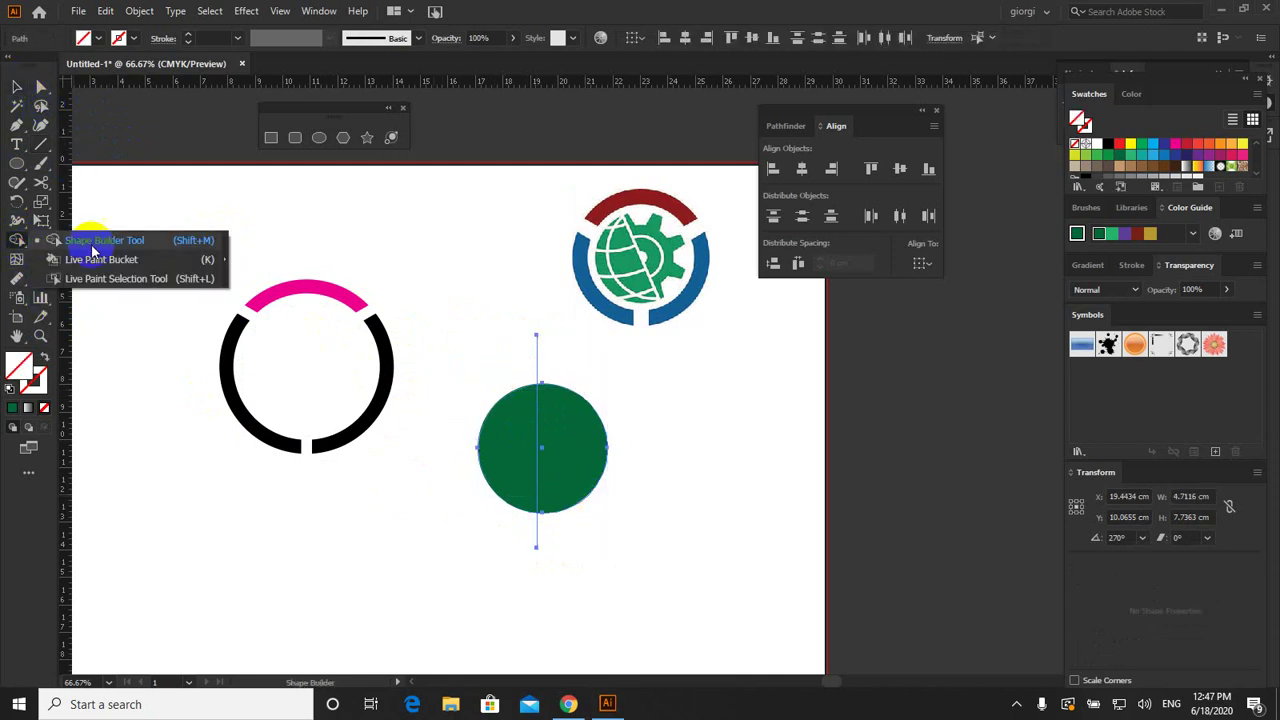
{"action": "left_click", "coordinate": [107, 240]}
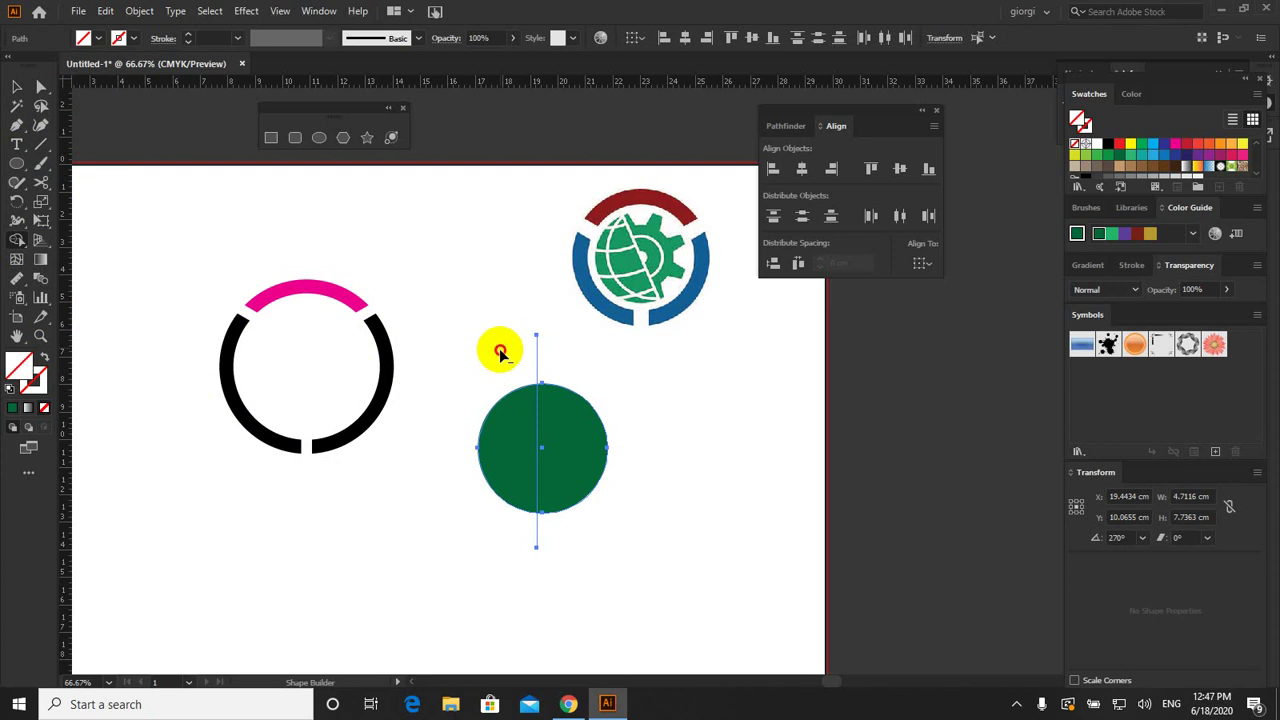
{"action": "left_click_drag", "start_coordinate": [500, 352], "coordinate": [505, 510]}
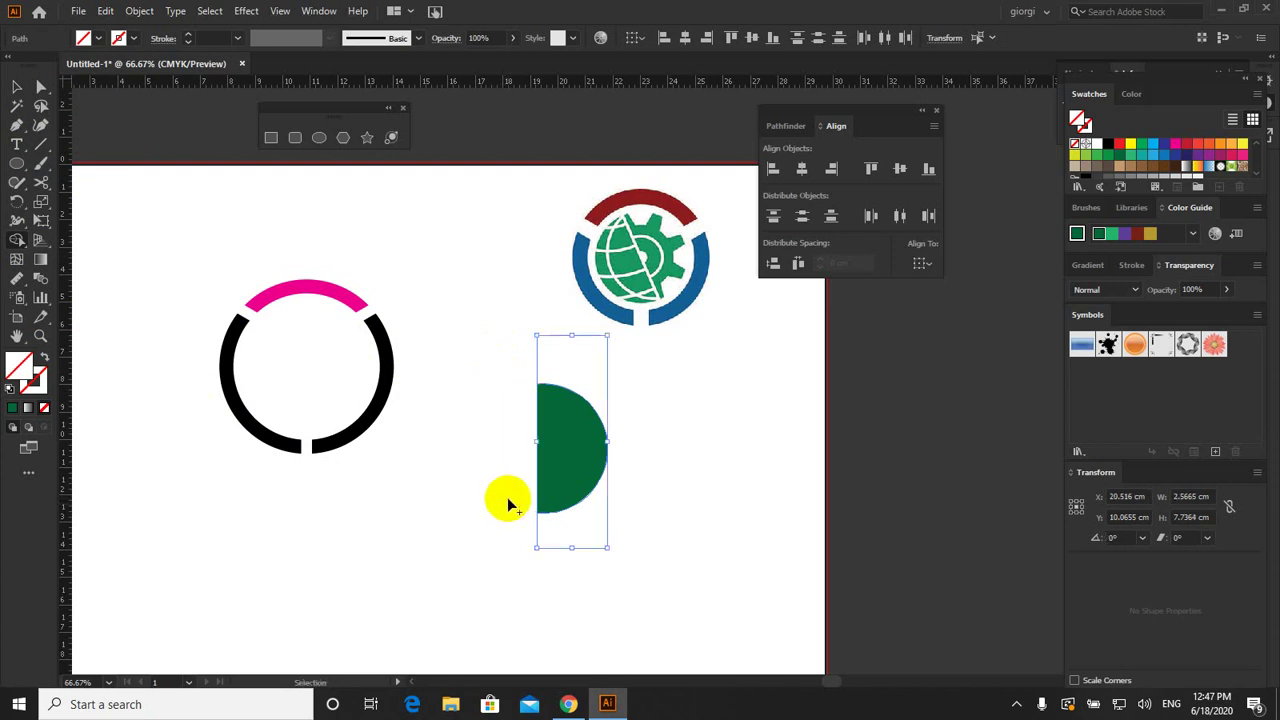
{"action": "key", "text": "ctrl+z"}
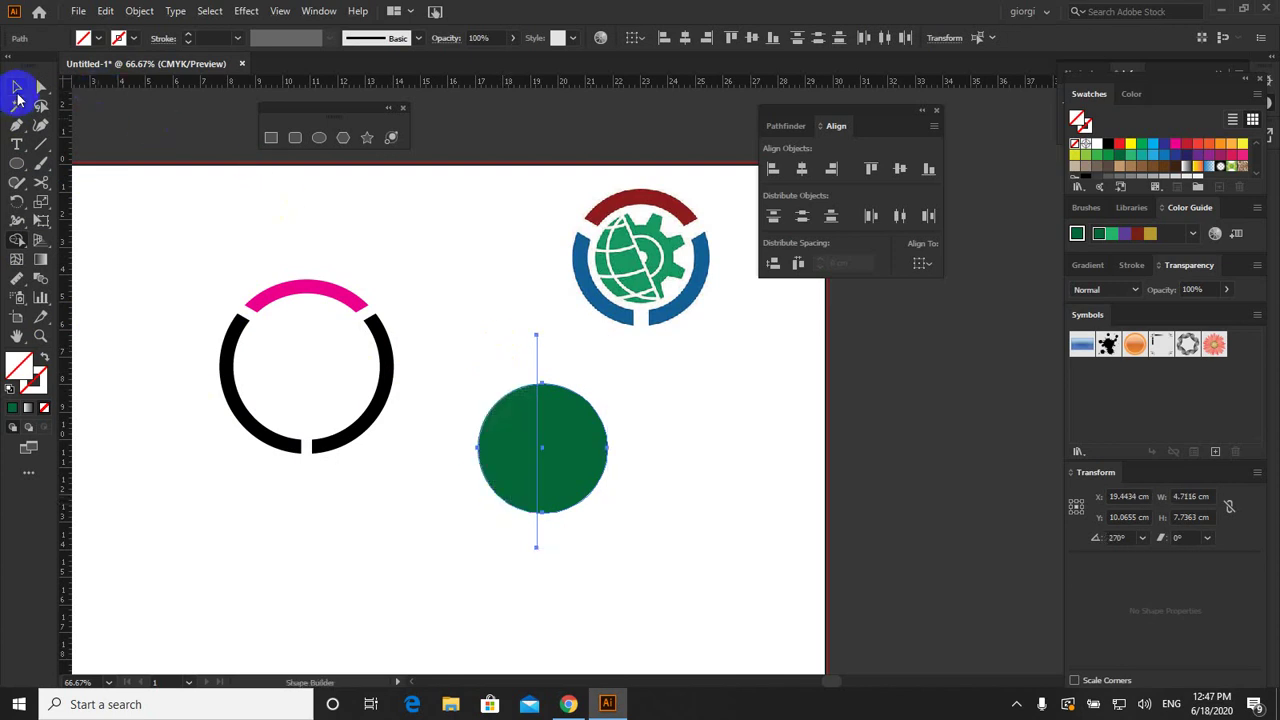
Step: Select the vertical line and apply Divide Objects Below to split the circle
{"action": "left_click", "coordinate": [17, 88]}
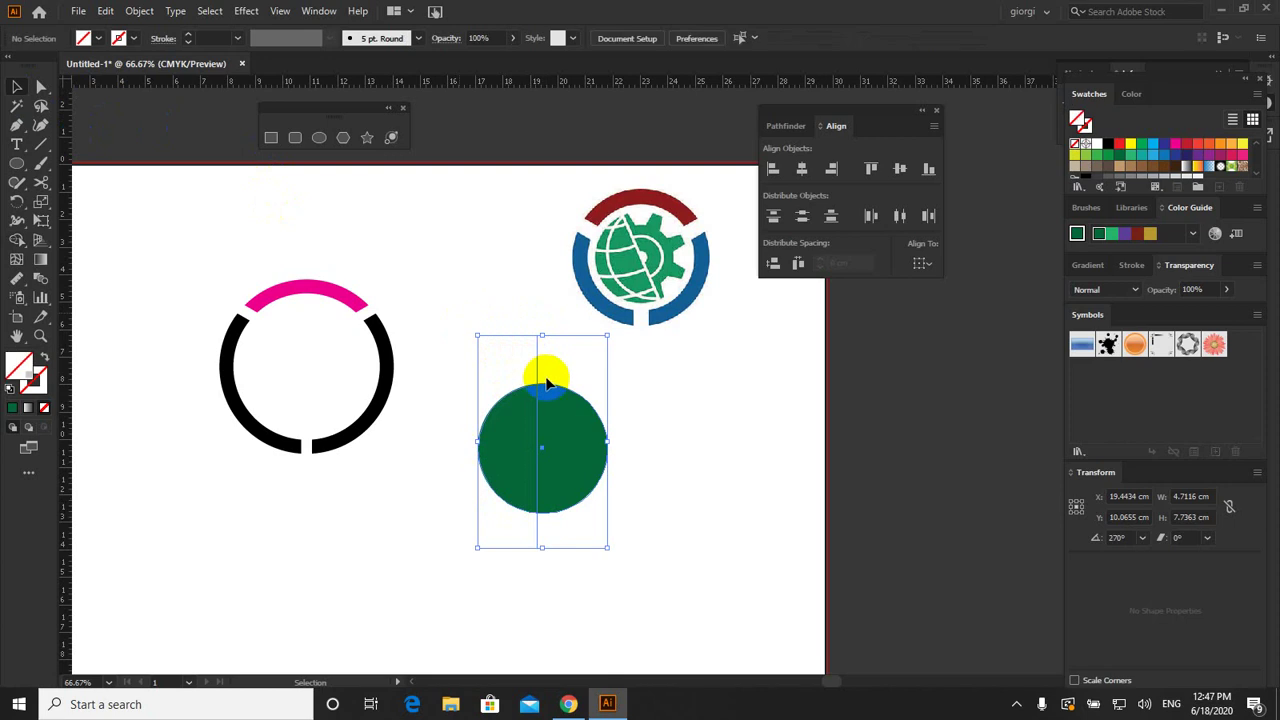
{"action": "left_click", "coordinate": [545, 380]}
{"action": "left_click", "coordinate": [538, 375]}
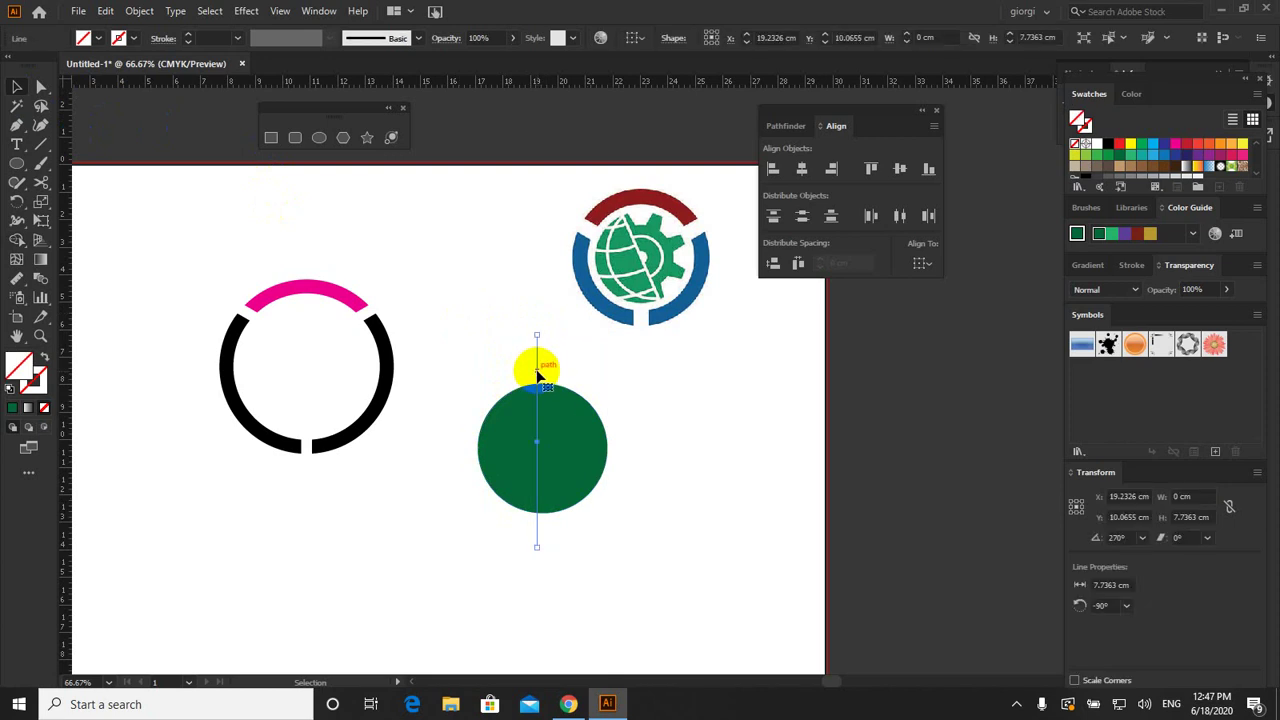
{"action": "left_click", "coordinate": [139, 12]}
{"action": "mouse_move", "coordinate": [157, 392]}
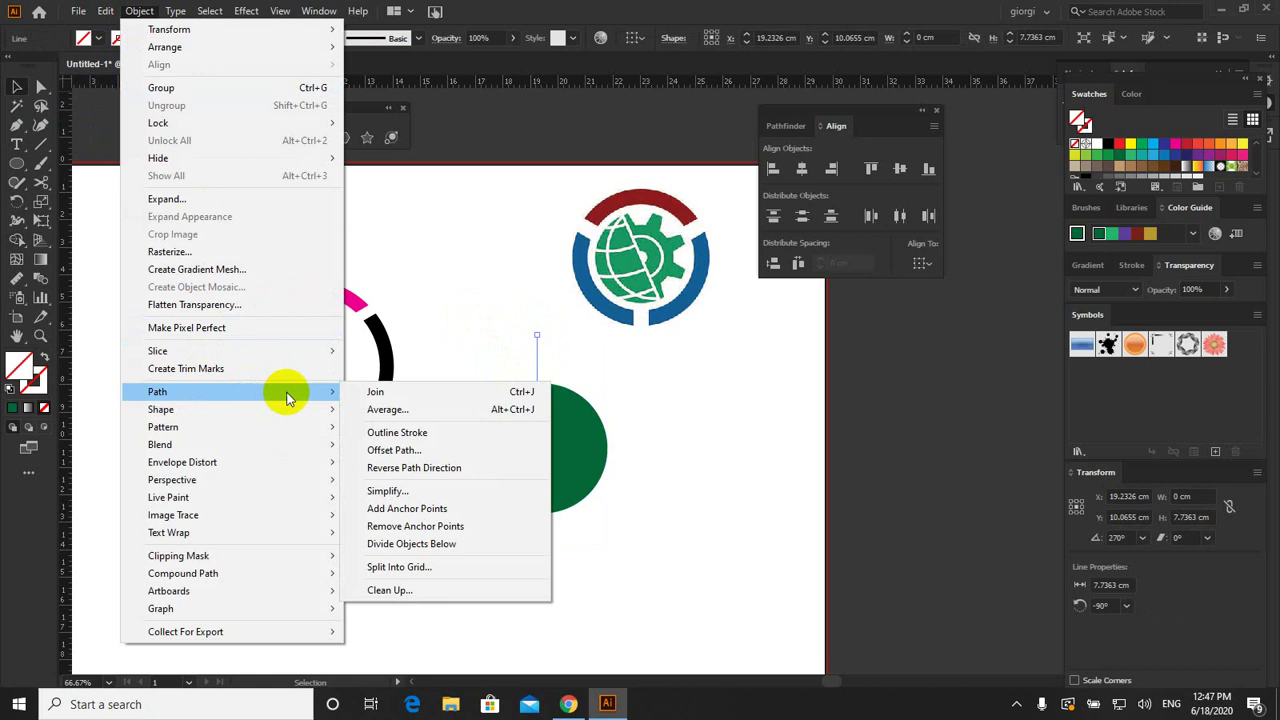
{"action": "left_click", "coordinate": [432, 553]}
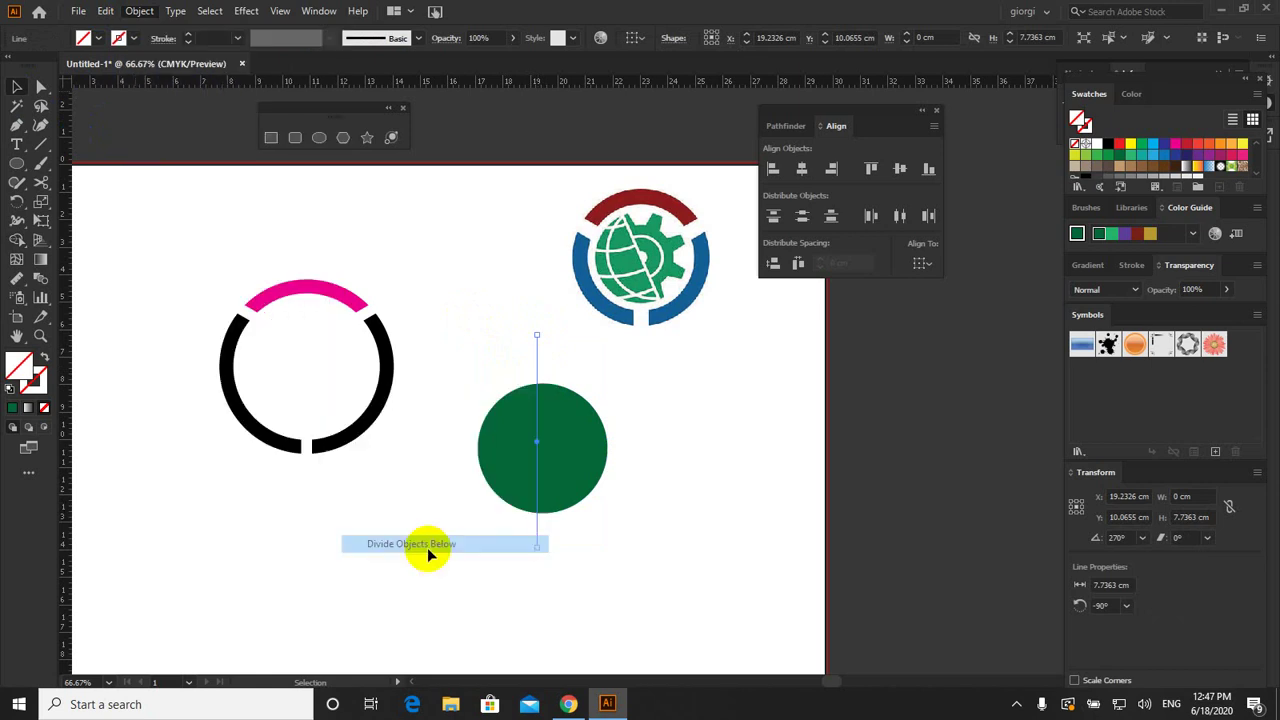
Step: Delete the right half of the green circle, keeping the left half
{"action": "left_click", "coordinate": [22, 86]}
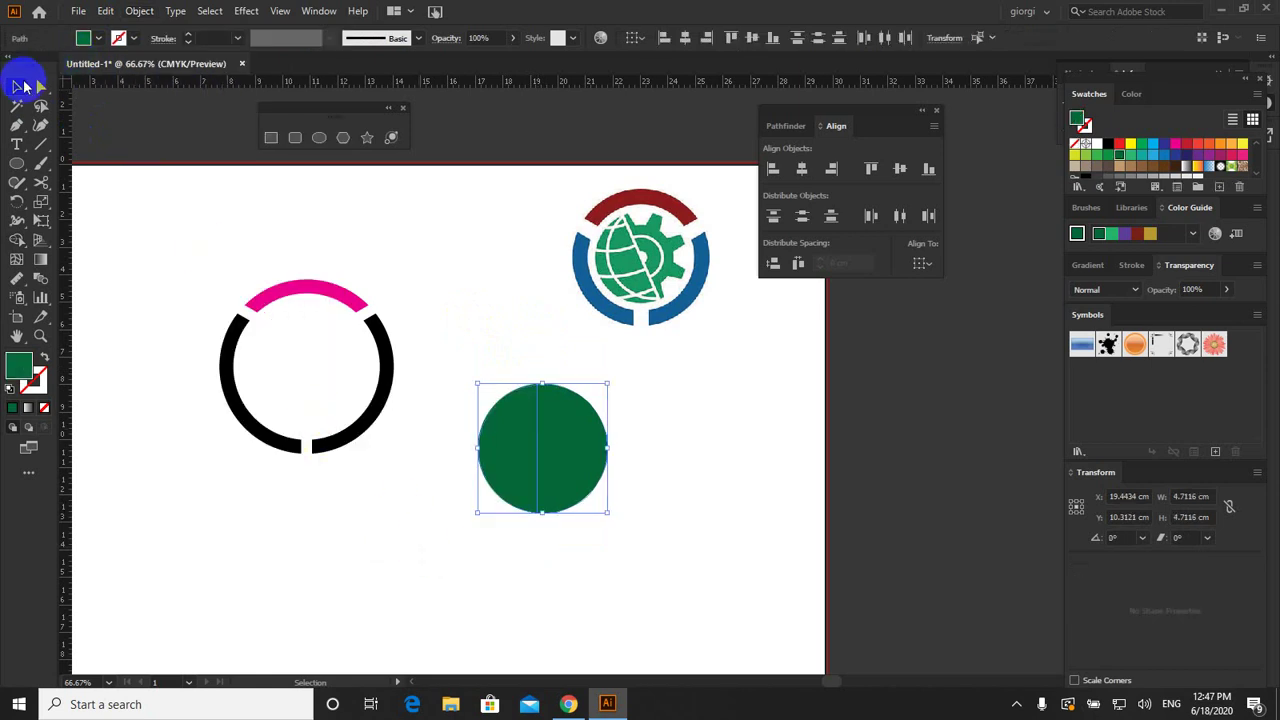
{"action": "left_click", "coordinate": [499, 432]}
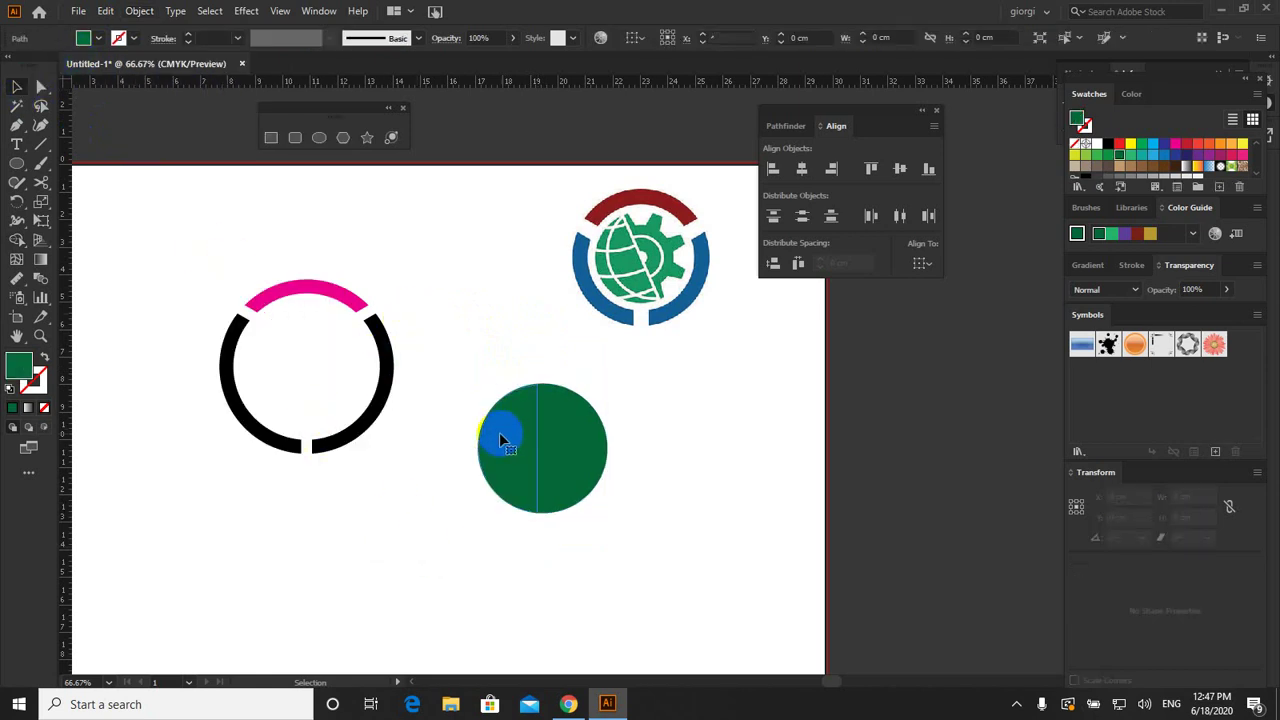
{"action": "left_click_drag", "start_coordinate": [500, 436], "coordinate": [550, 445]}
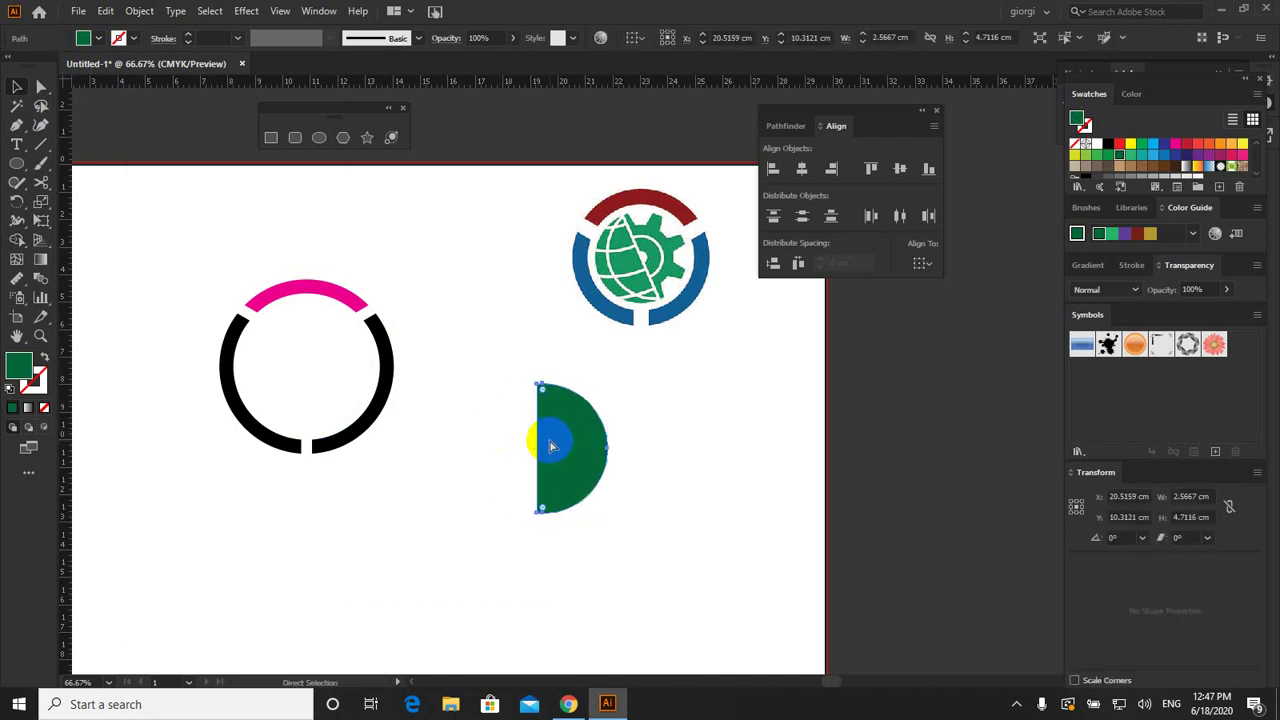
{"action": "key", "text": "ctrl+z"}
{"action": "left_click", "coordinate": [583, 447]}
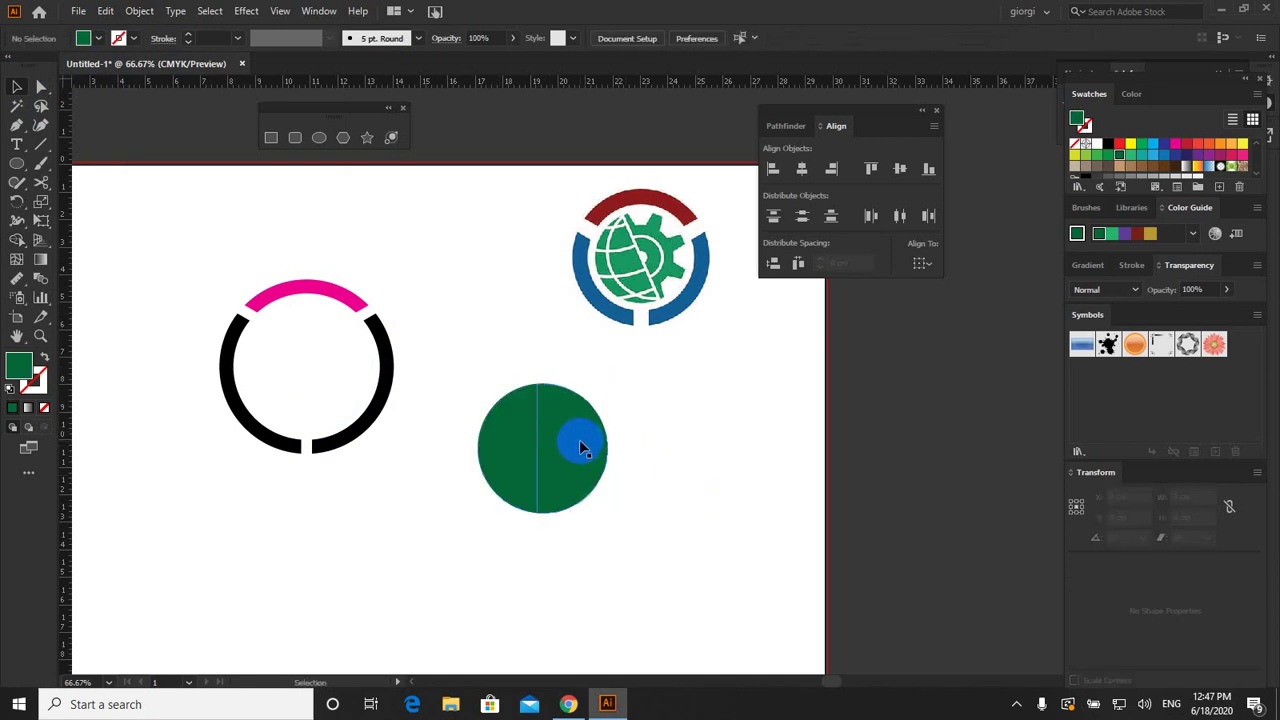
{"action": "left_click", "coordinate": [580, 441]}
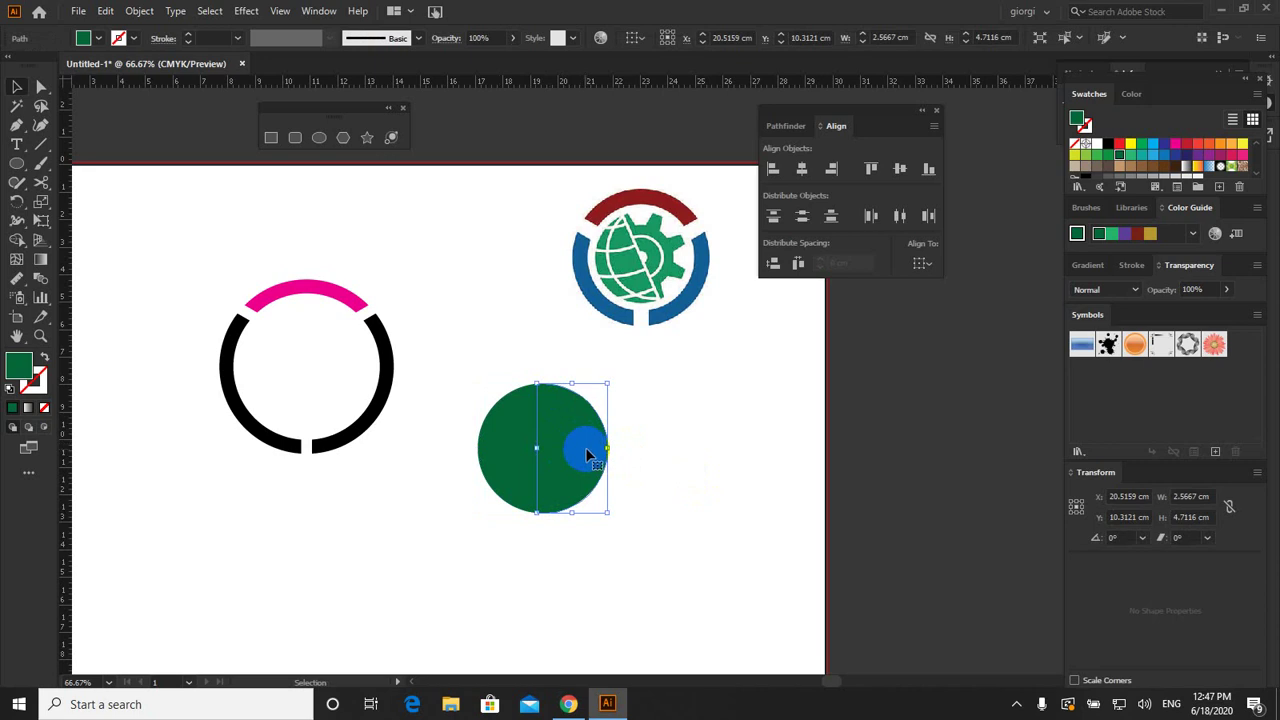
{"action": "key", "text": "Delete"}
Step: Widen the left half-circle to 2.494 cm and move it lower and left
{"action": "left_click", "coordinate": [541, 451]}
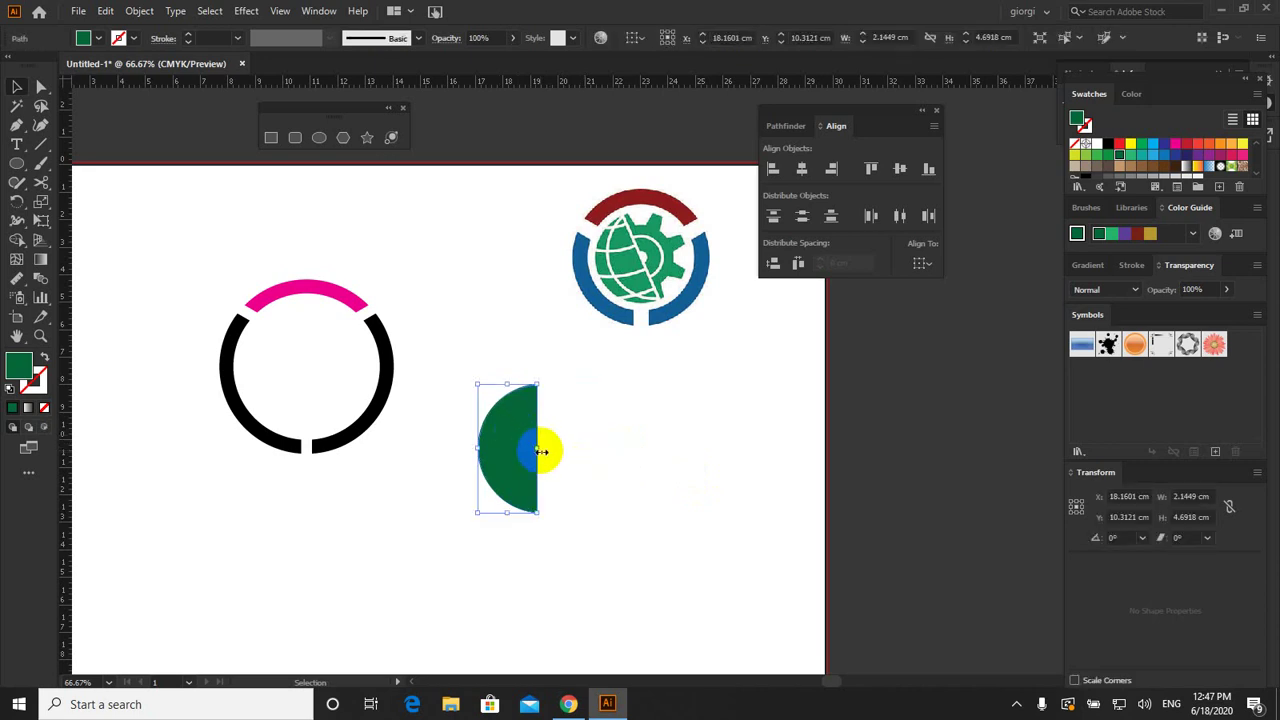
{"action": "left_click_drag", "start_coordinate": [538, 450], "coordinate": [547, 449]}
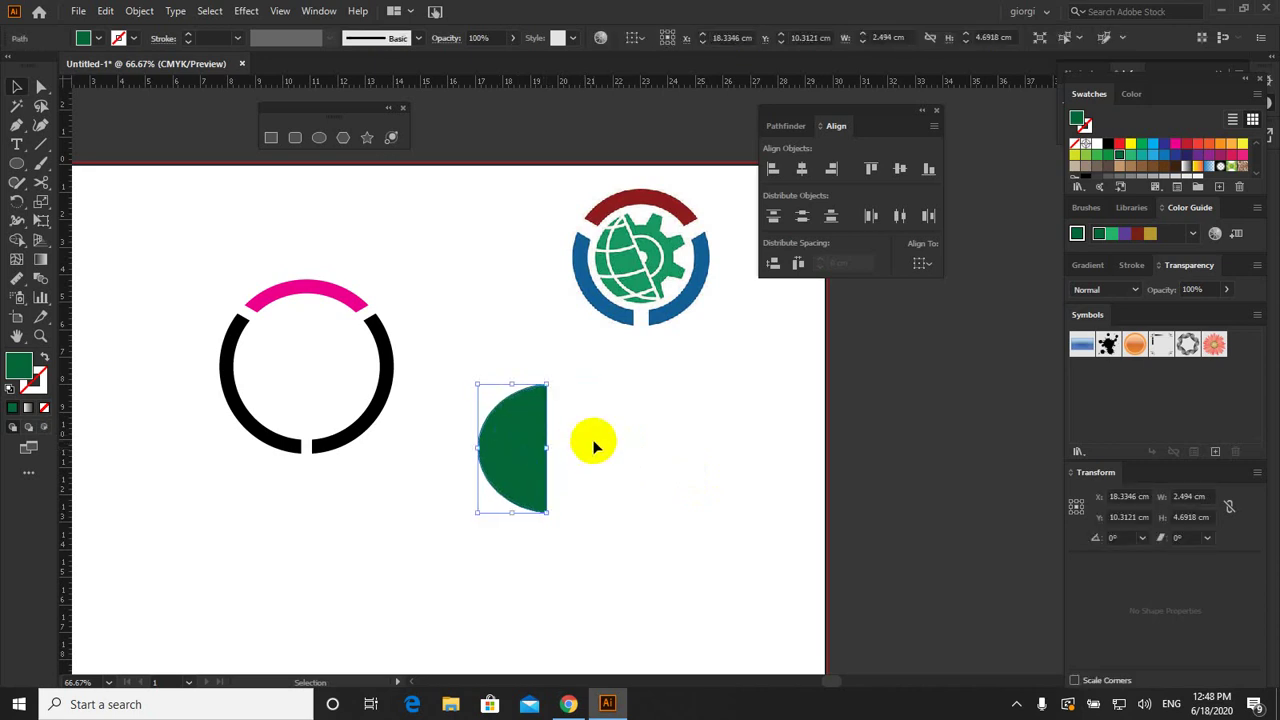
{"action": "left_click", "coordinate": [560, 351]}
{"action": "mouse_move", "coordinate": [597, 228]}
{"action": "left_mouse_down"}
{"action": "mouse_move", "coordinate": [616, 232]}
{"action": "mouse_move", "coordinate": [601, 233]}
{"action": "left_mouse_up"}
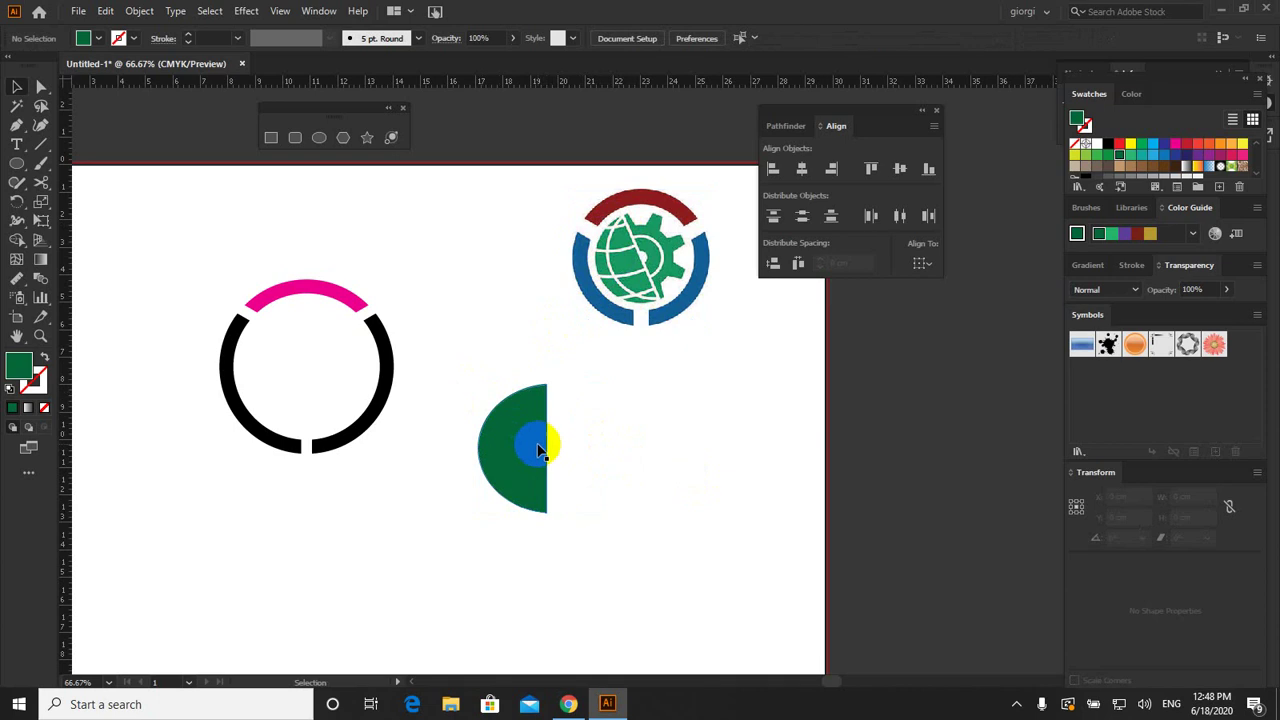
{"action": "left_click_drag", "start_coordinate": [543, 441], "coordinate": [525, 492]}
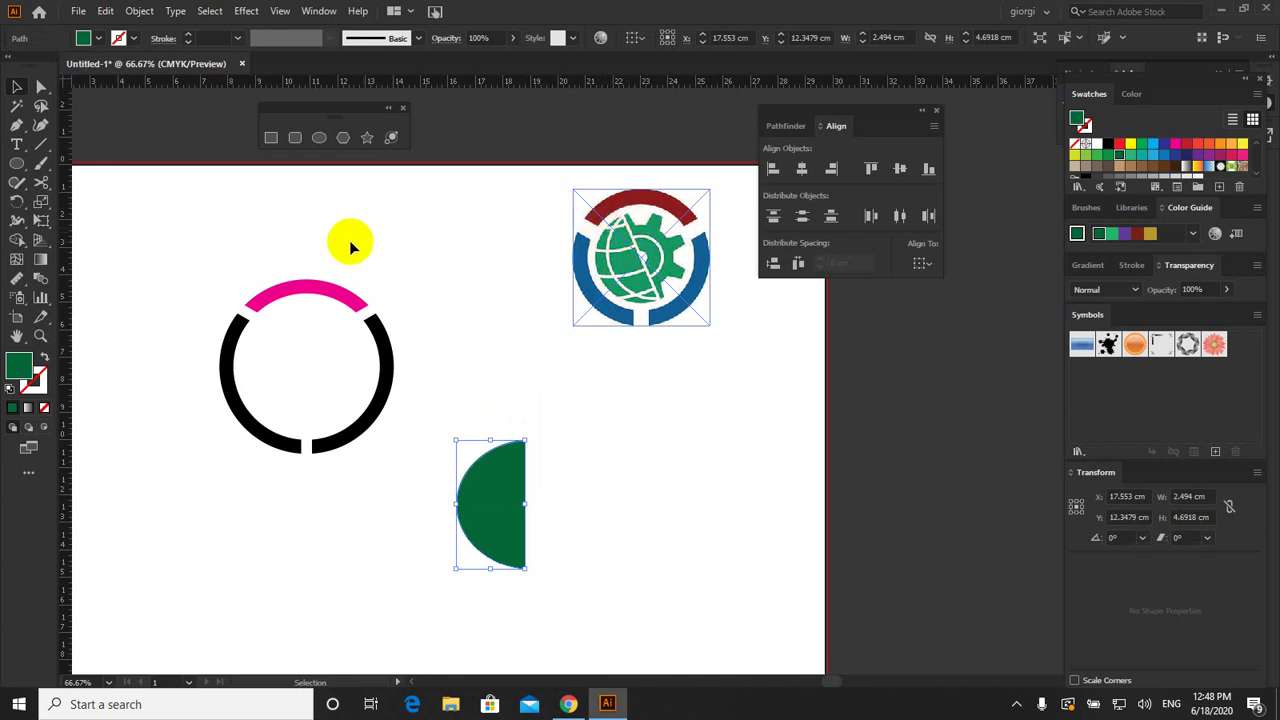
Step: Draw a new circle about 4.99 cm across with no fill, outline only
{"action": "left_click", "coordinate": [319, 137]}
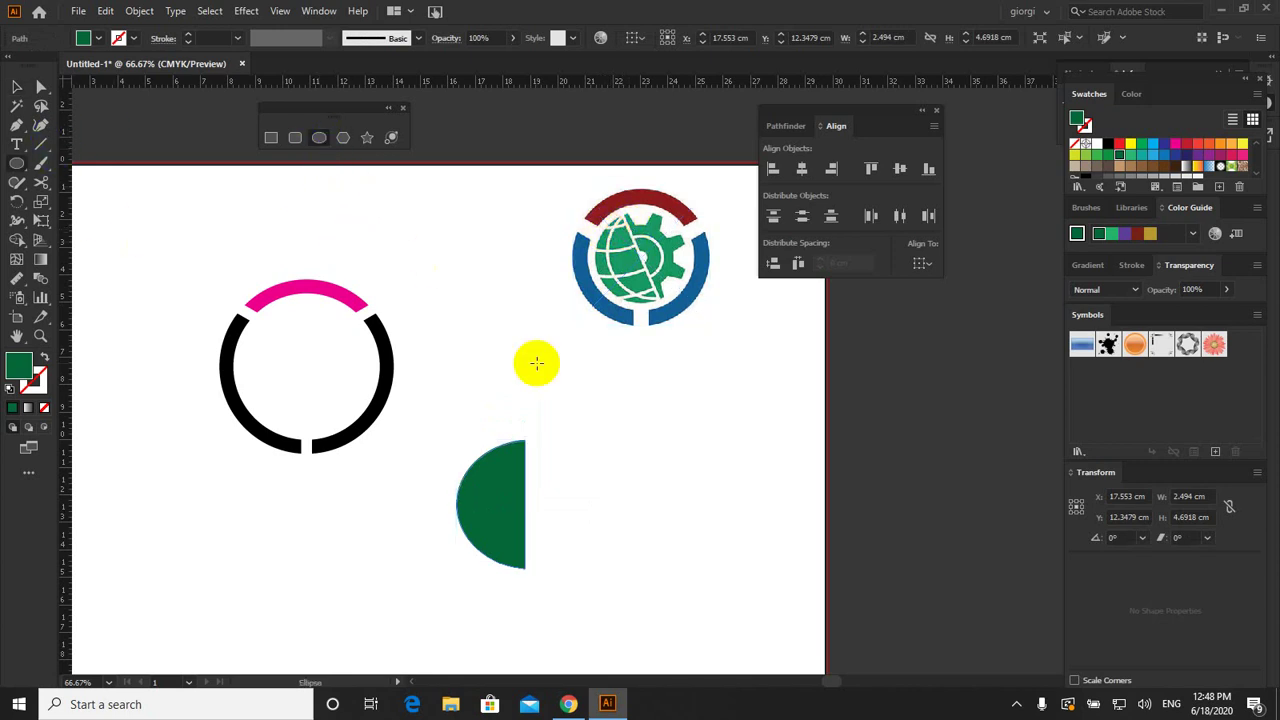
{"action": "left_click_drag", "start_coordinate": [469, 344], "coordinate": [608, 478]}
{"action": "key", "text": "v"}
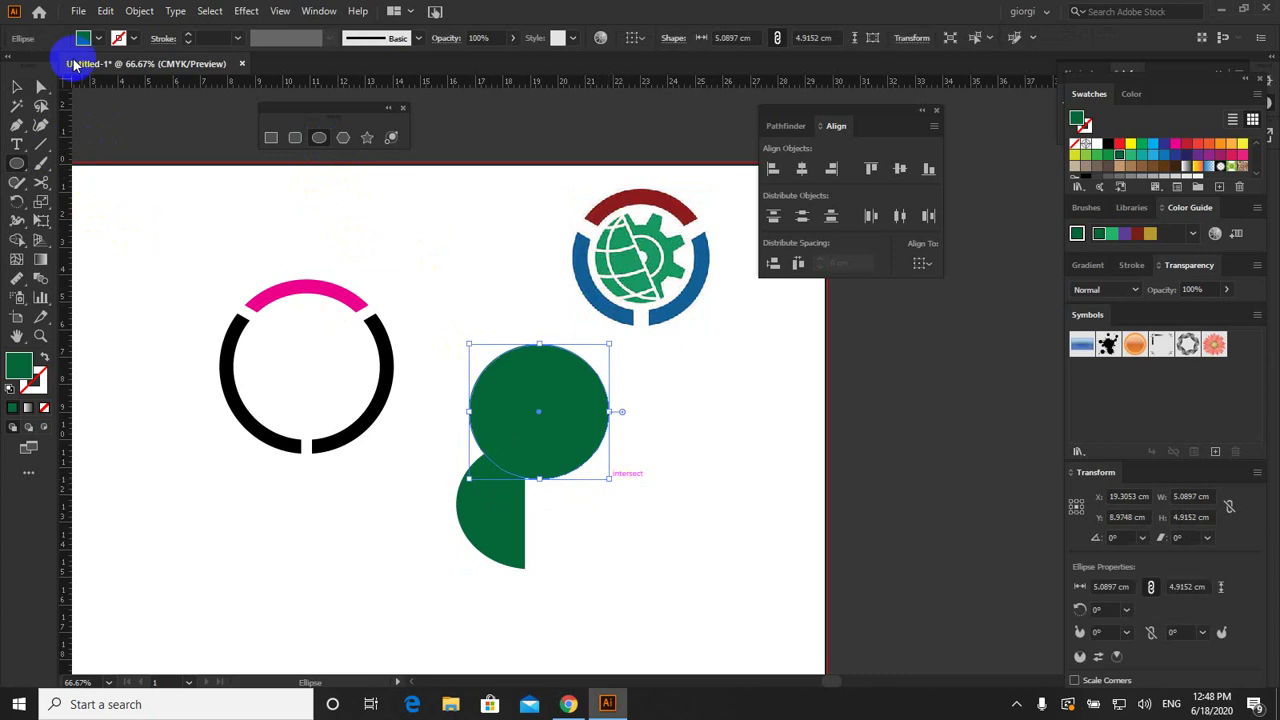
{"action": "left_click", "coordinate": [47, 358]}
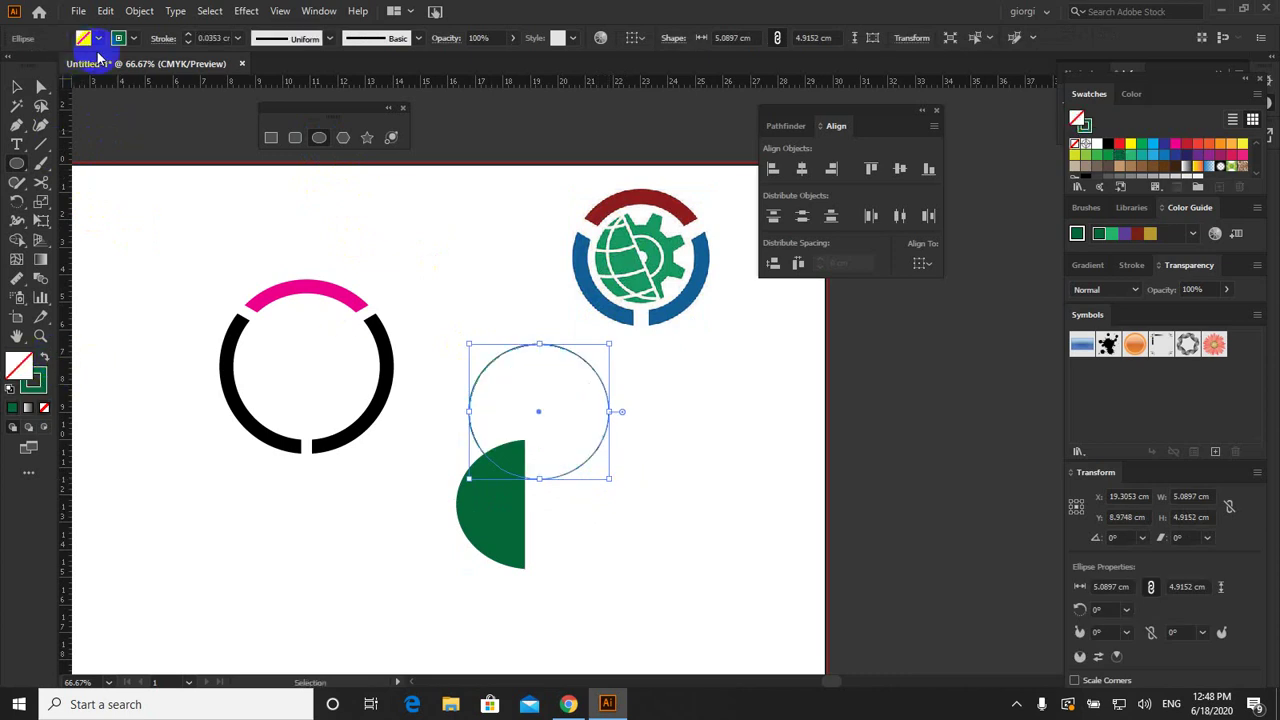
Step: Give the ring a dark blue outline with a 0.2 cm stroke weight
{"action": "left_click", "coordinate": [131, 38]}
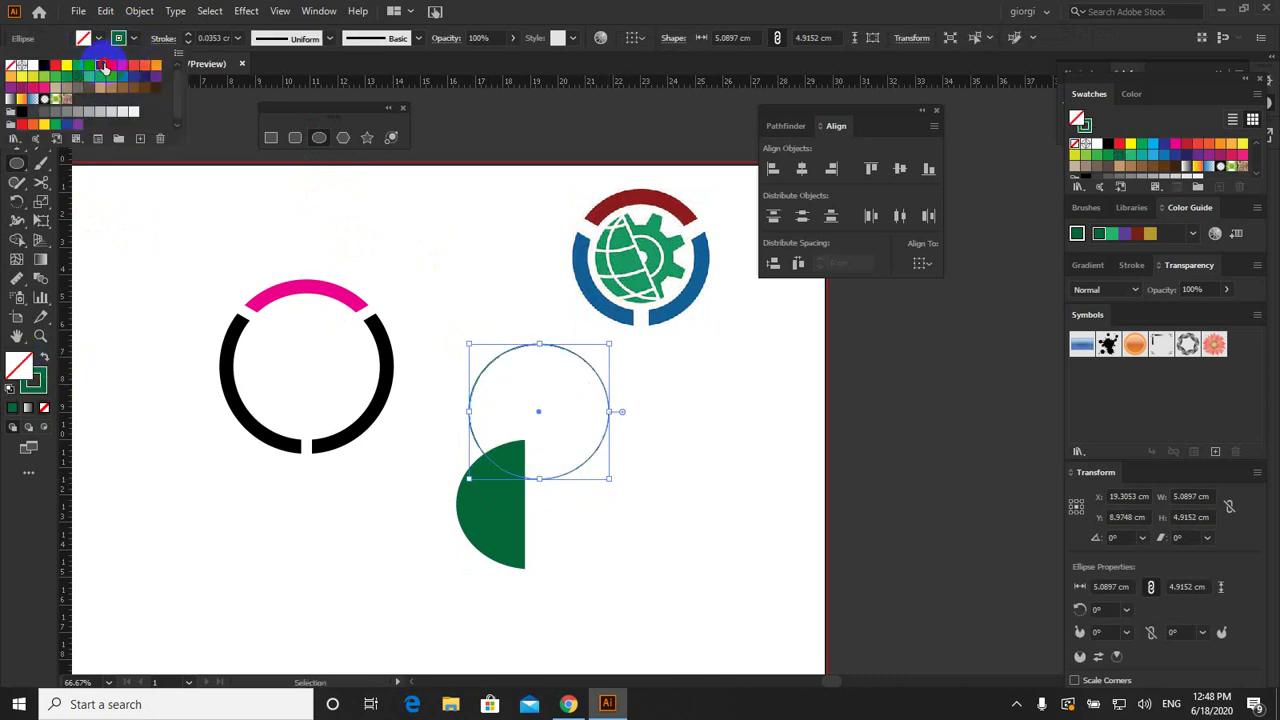
{"action": "left_click", "coordinate": [102, 66]}
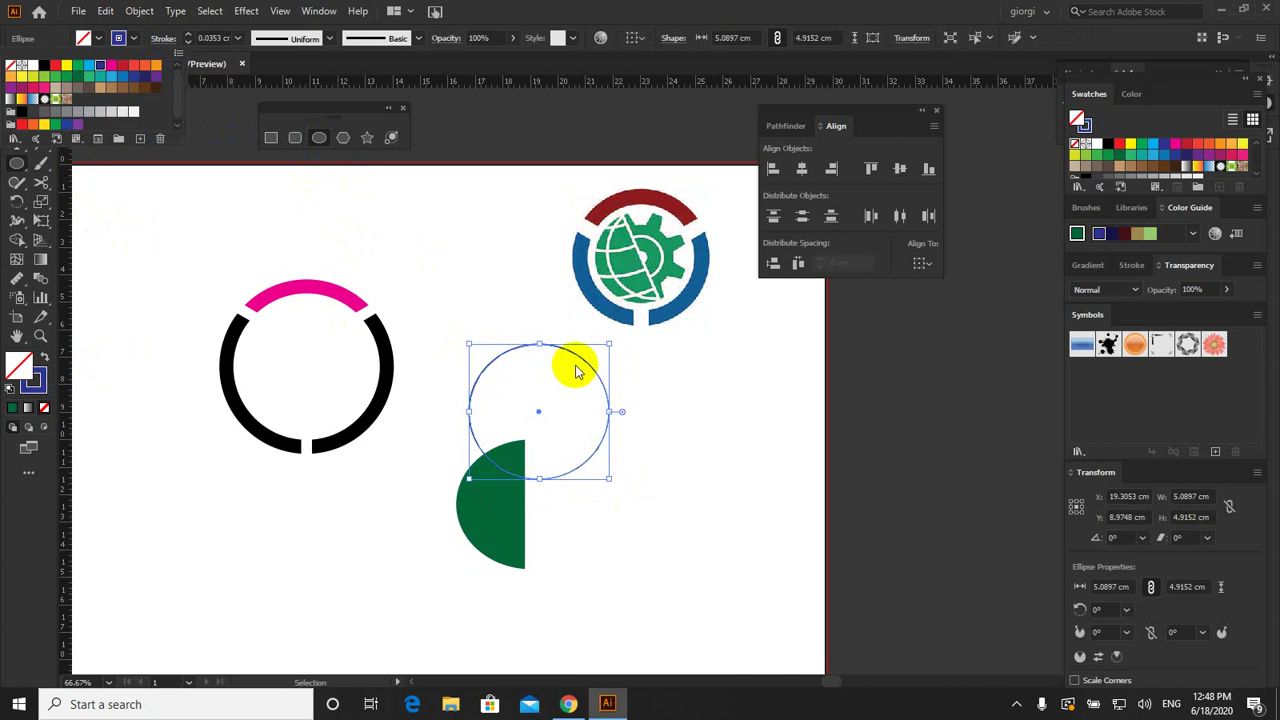
{"action": "left_click", "coordinate": [240, 40]}
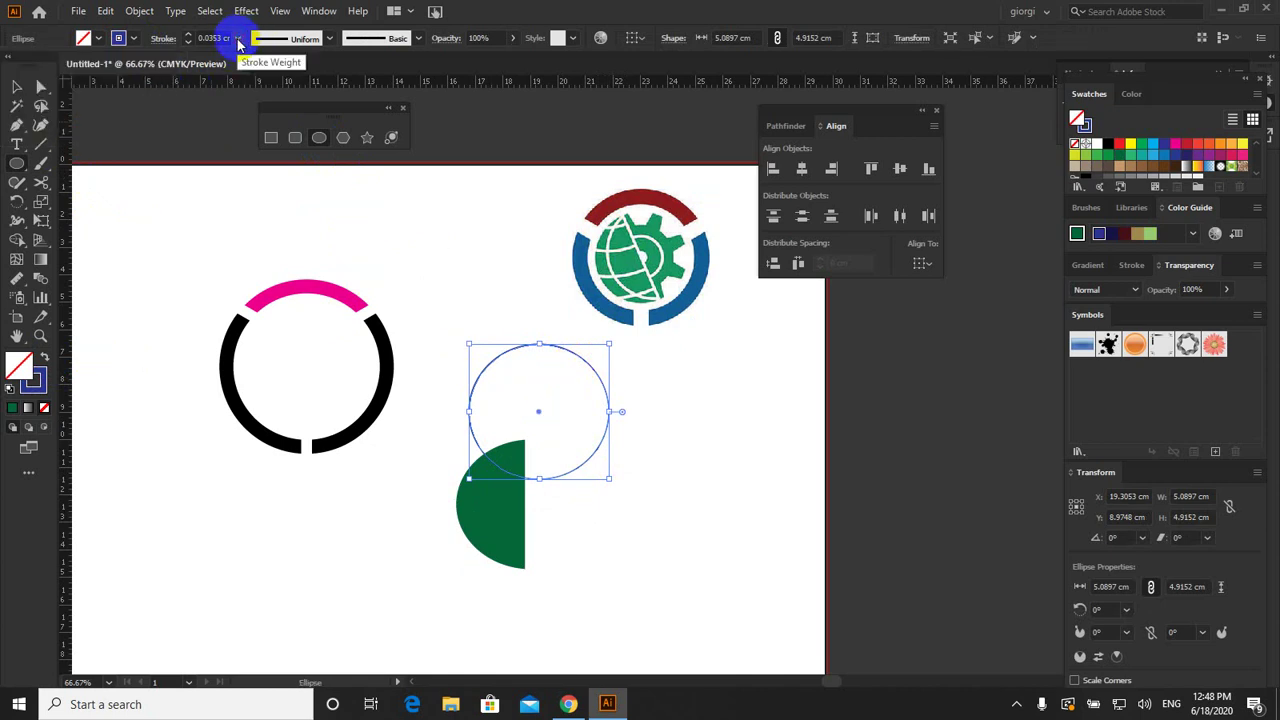
{"action": "left_click", "coordinate": [238, 39]}
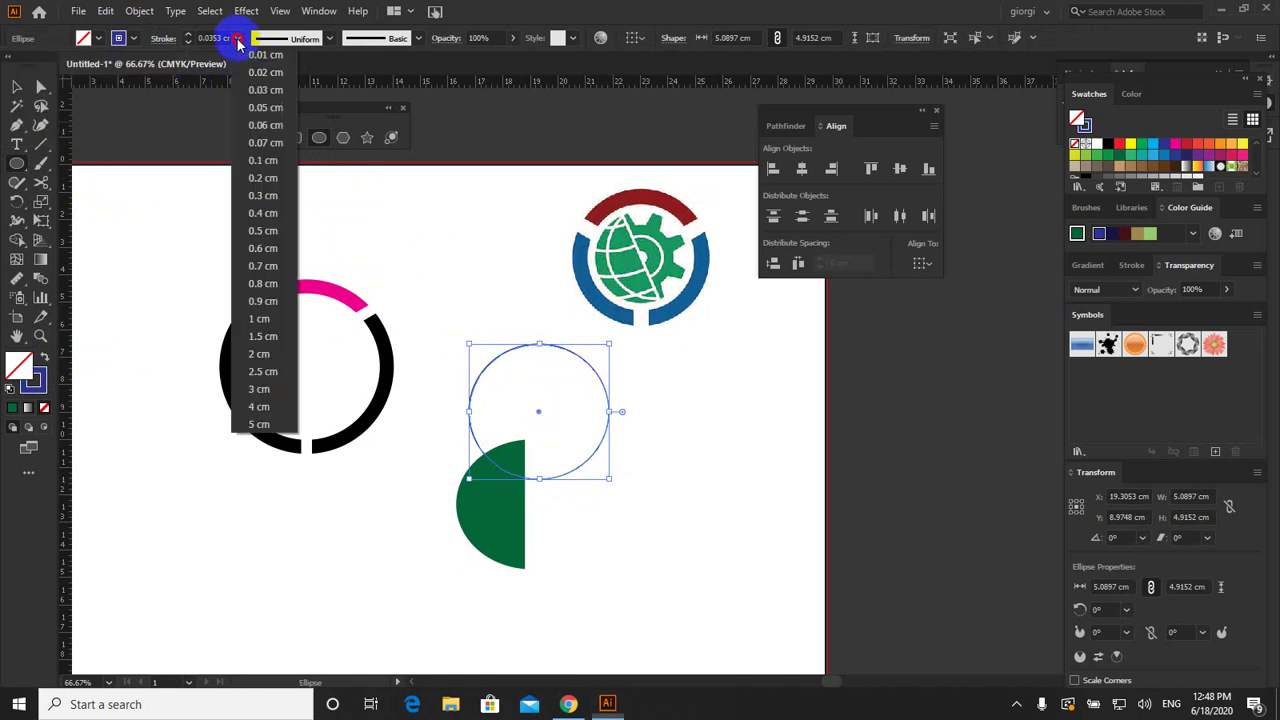
{"action": "left_click", "coordinate": [266, 195]}
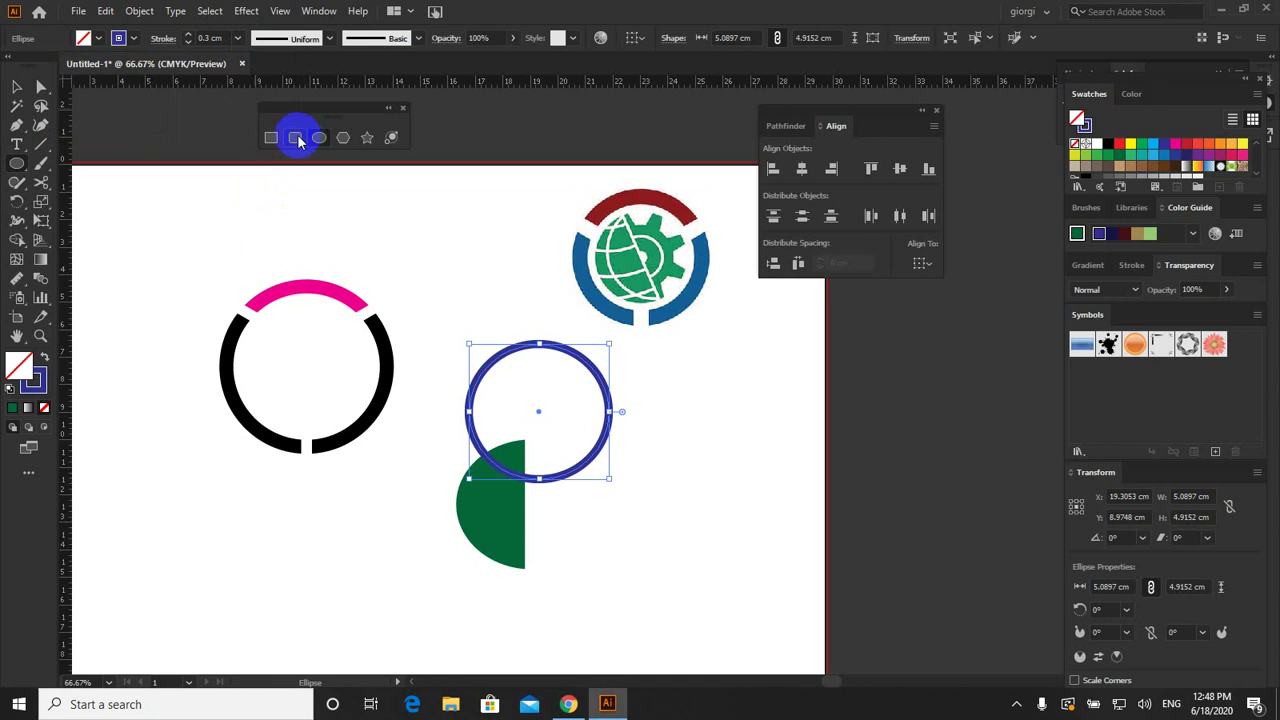
{"action": "left_click", "coordinate": [240, 38]}
{"action": "left_click", "coordinate": [258, 175]}
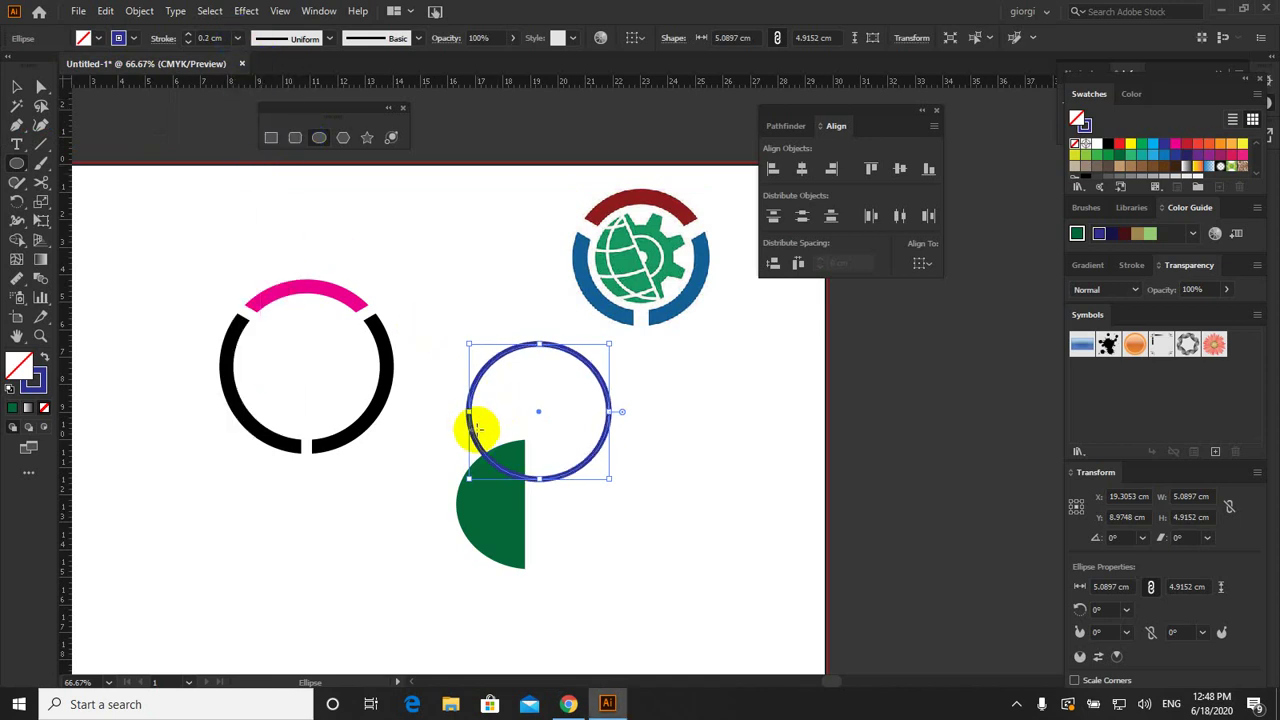
{"action": "left_click", "coordinate": [496, 466]}
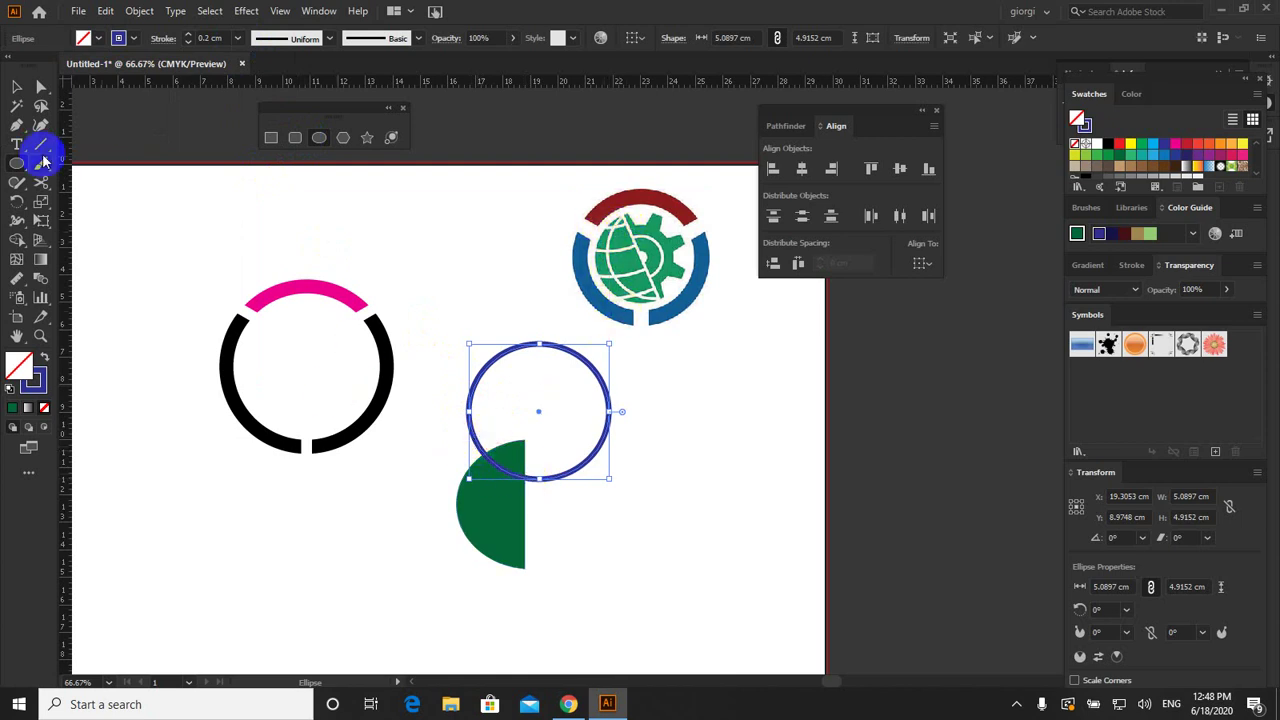
{"action": "left_click", "coordinate": [40, 108]}
{"action": "left_click", "coordinate": [17, 86]}
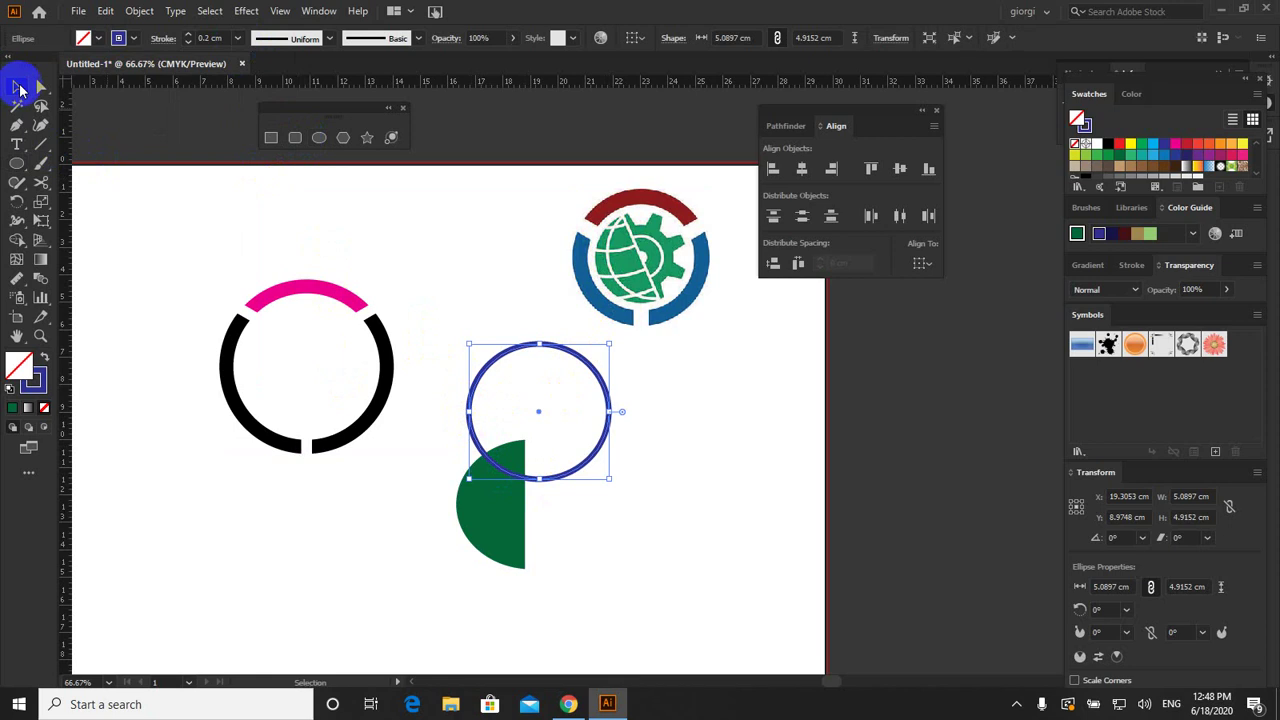
{"action": "left_click_drag", "start_coordinate": [462, 430], "coordinate": [571, 534]}
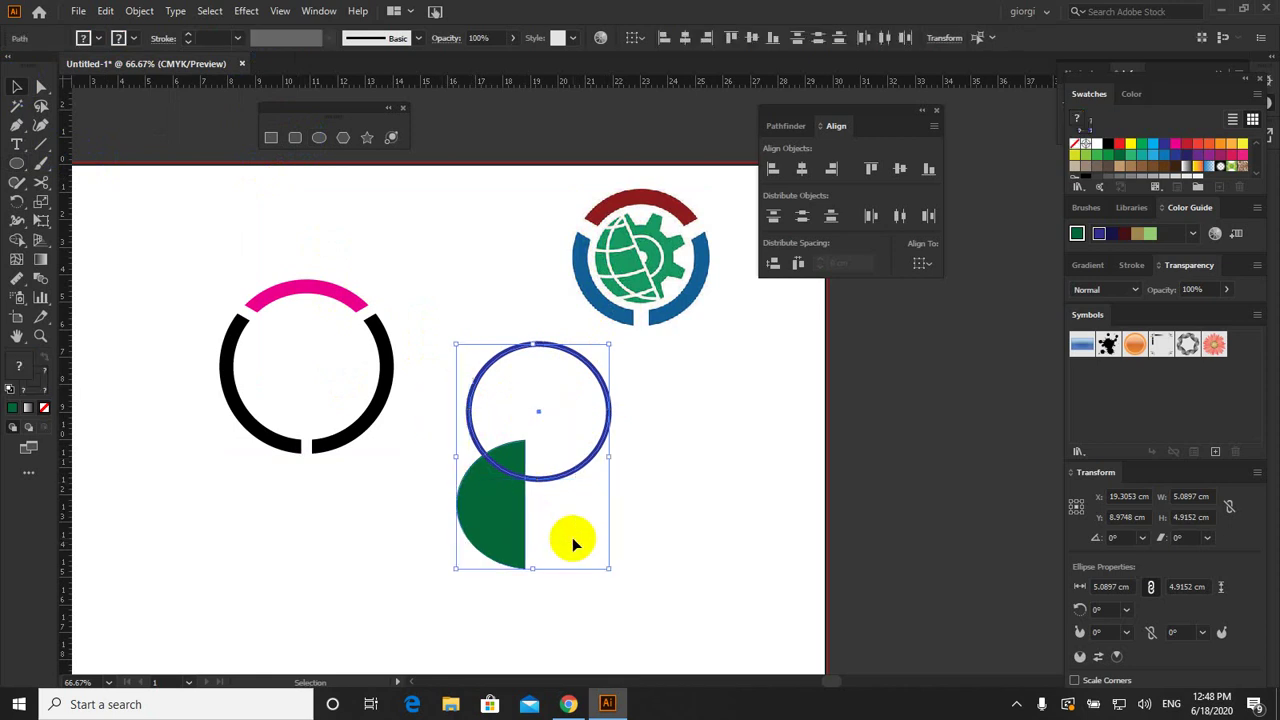
{"action": "left_click", "coordinate": [786, 126]}
{"action": "left_click", "coordinate": [806, 172]}
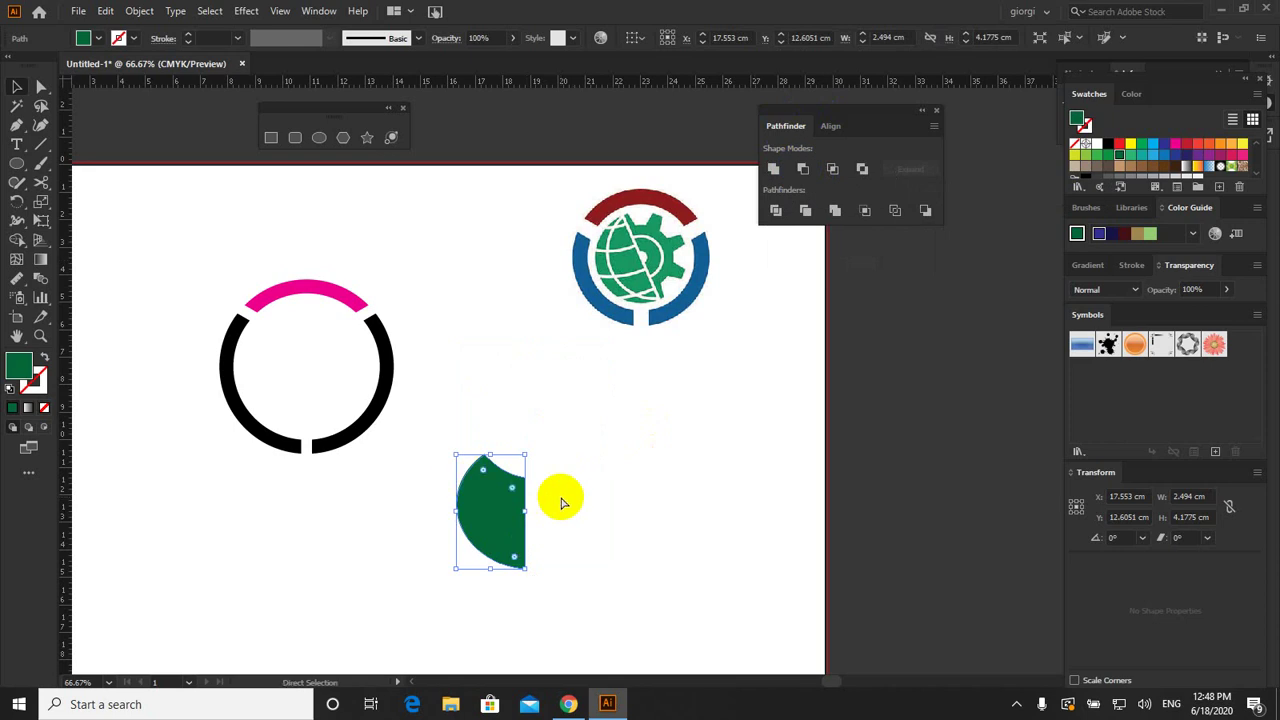
{"action": "key", "text": "ctrl+z"}
{"action": "left_click", "coordinate": [662, 488]}
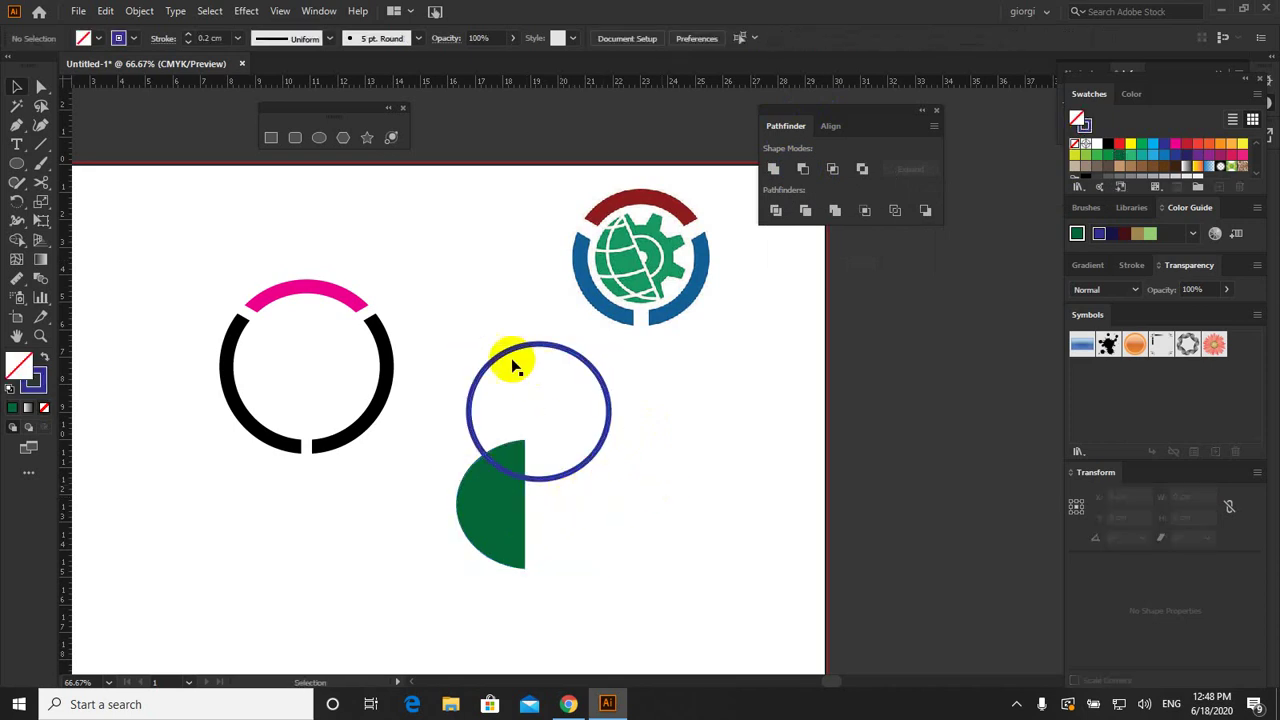
{"action": "left_click", "coordinate": [527, 371]}
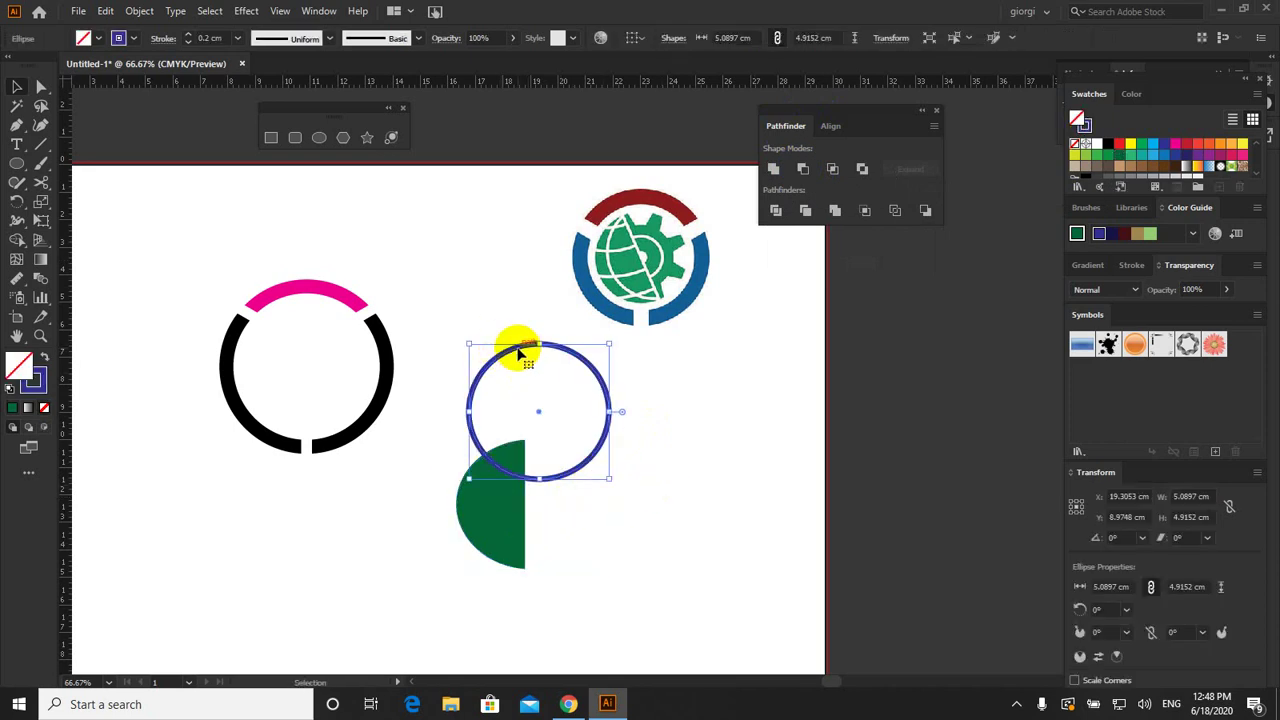
{"action": "left_click", "coordinate": [140, 11]}
{"action": "mouse_move", "coordinate": [230, 391]}
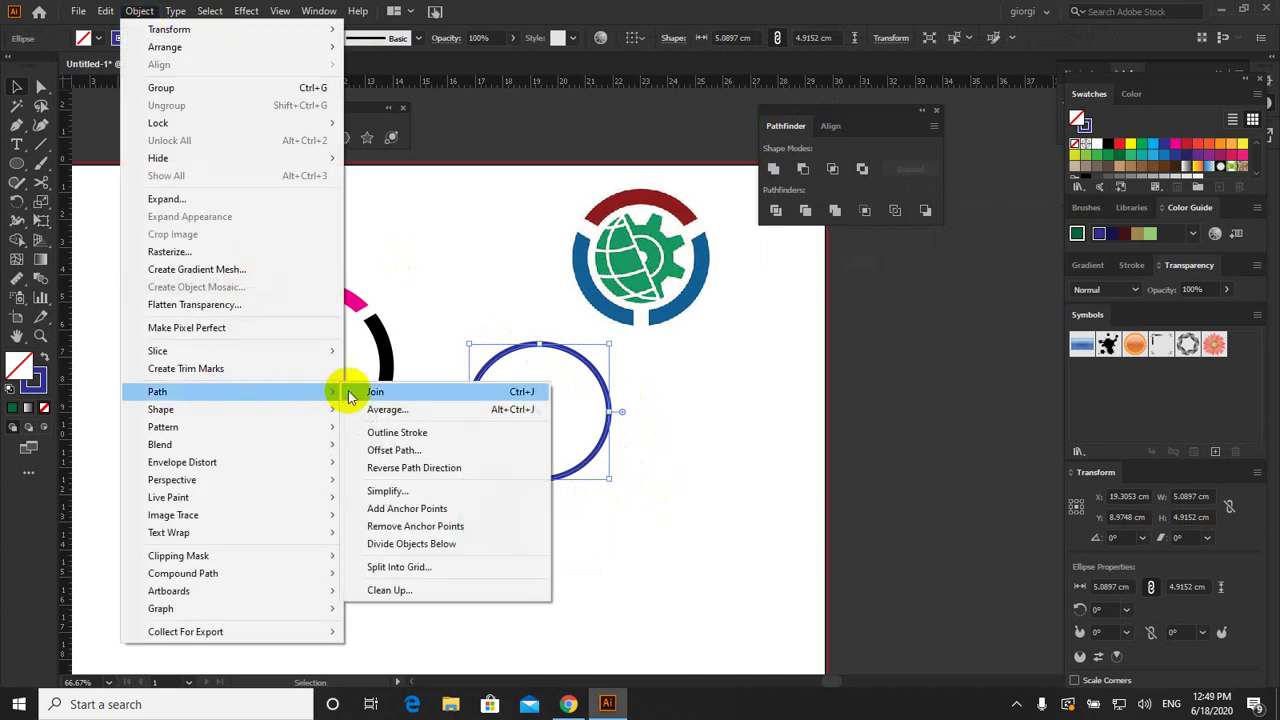
{"action": "left_click", "coordinate": [397, 432]}
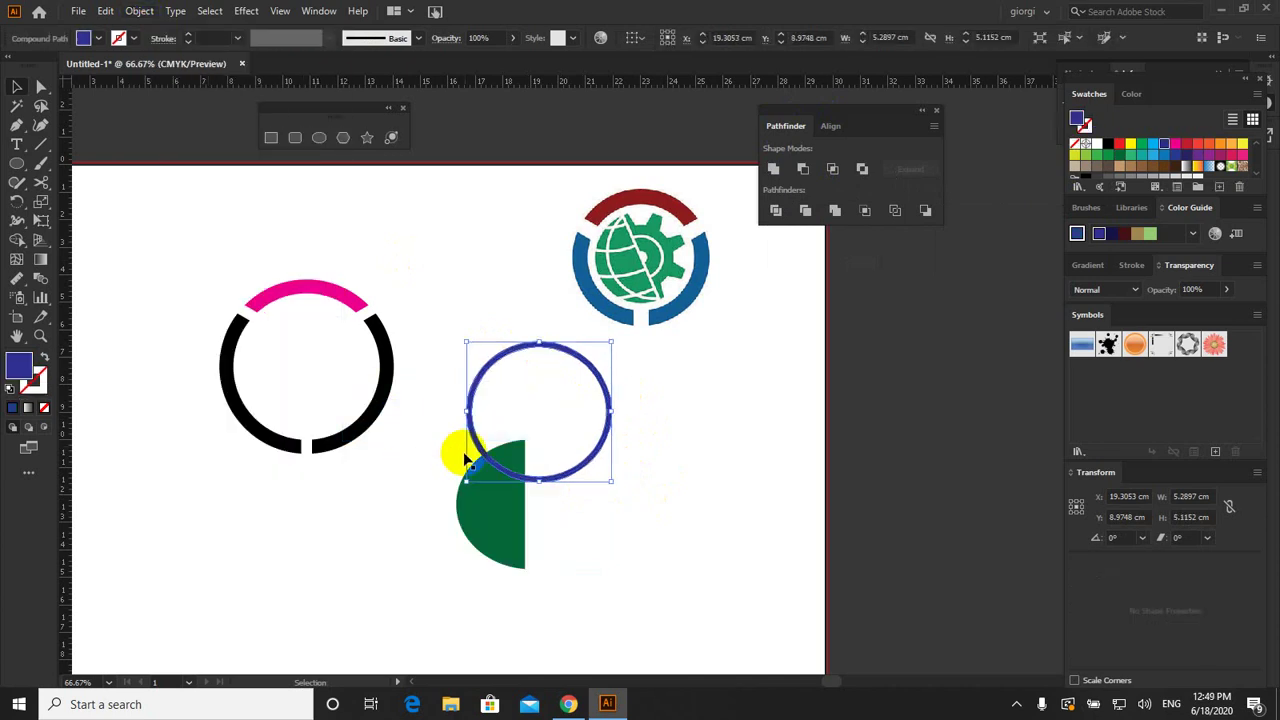
{"action": "left_click_drag", "start_coordinate": [445, 437], "coordinate": [584, 528]}
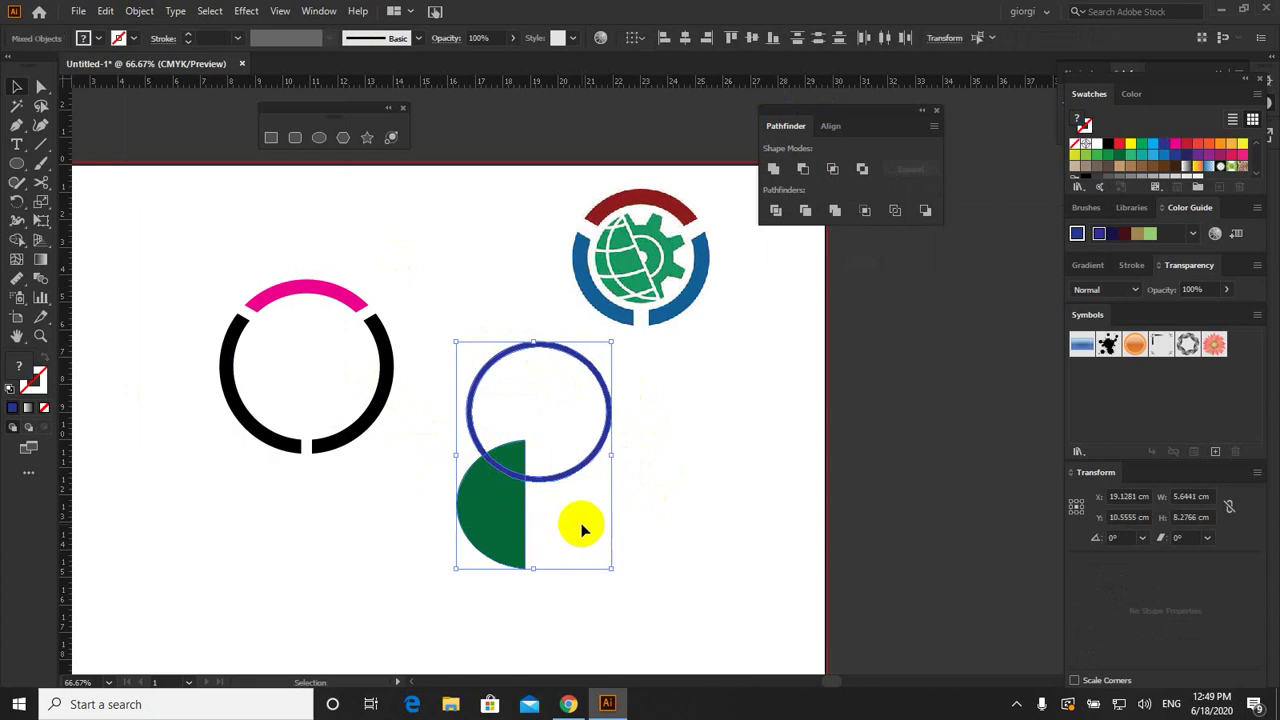
{"action": "left_click", "coordinate": [806, 210]}
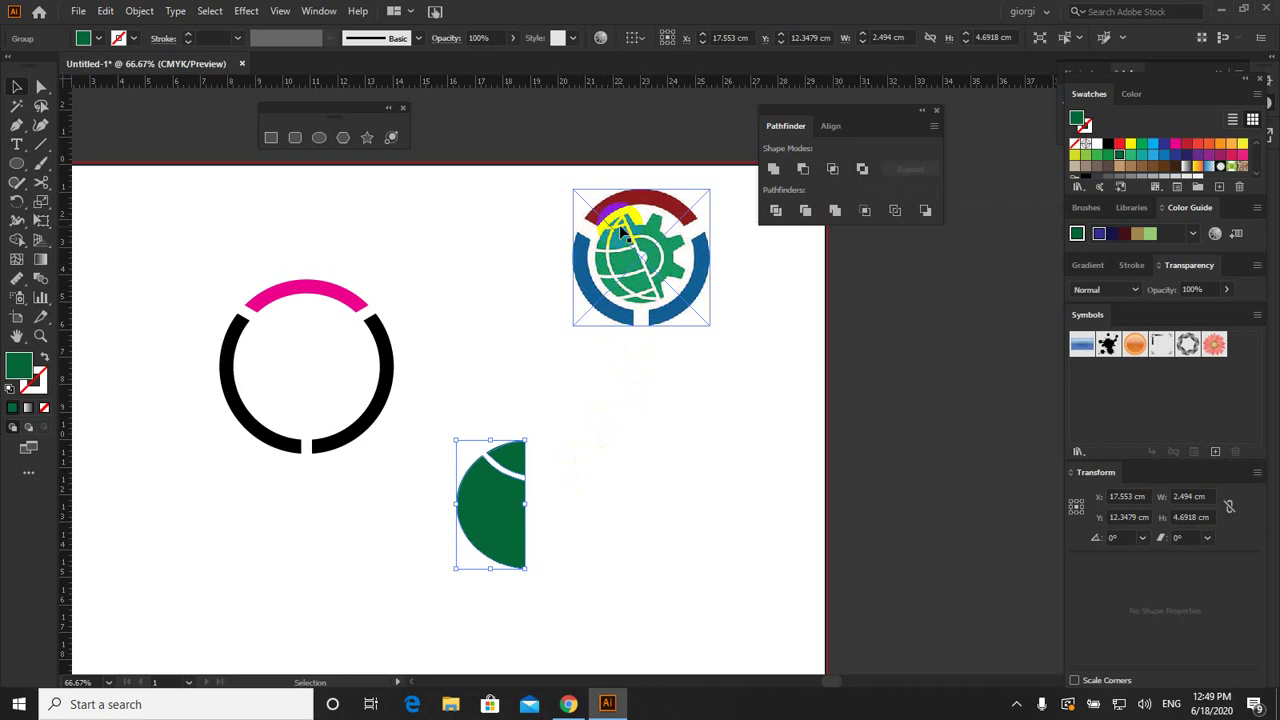
{"action": "left_click", "coordinate": [594, 323]}
Step: Move the blue ring down over the green half-circle
{"action": "key", "text": "ctrl+v"}
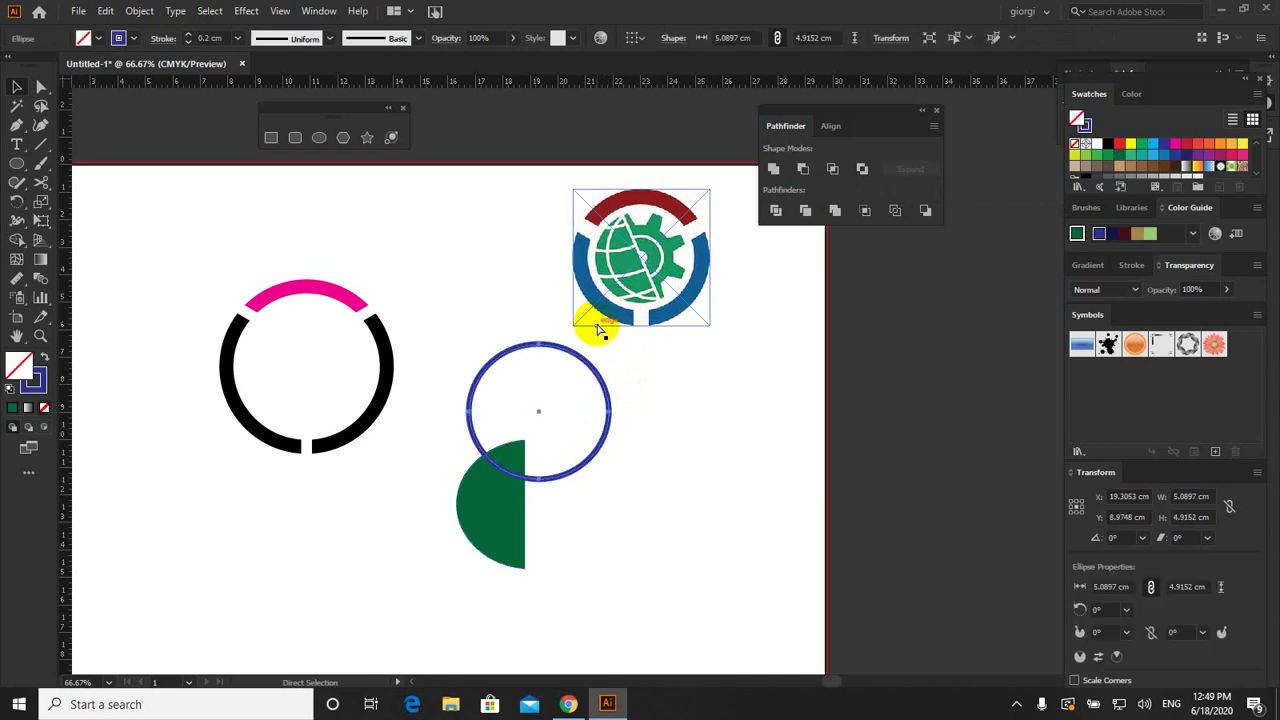
{"action": "key", "text": "v"}
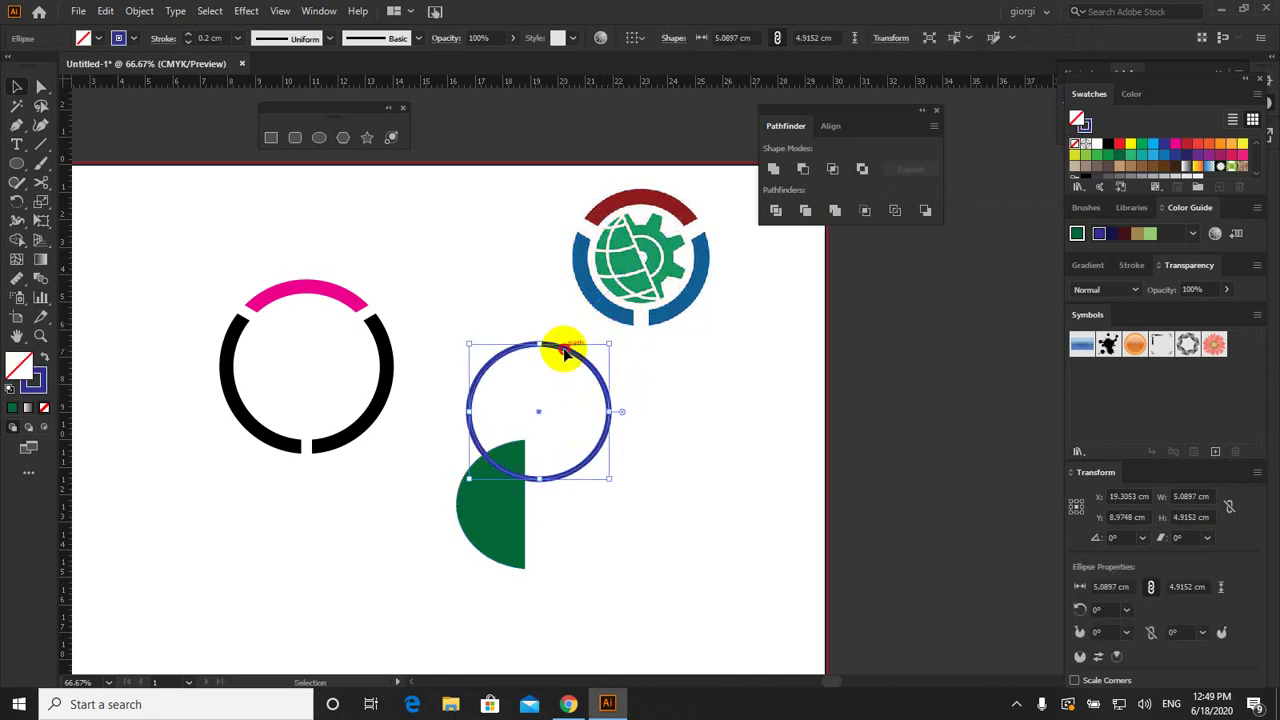
{"action": "left_click_drag", "start_coordinate": [565, 352], "coordinate": [581, 440]}
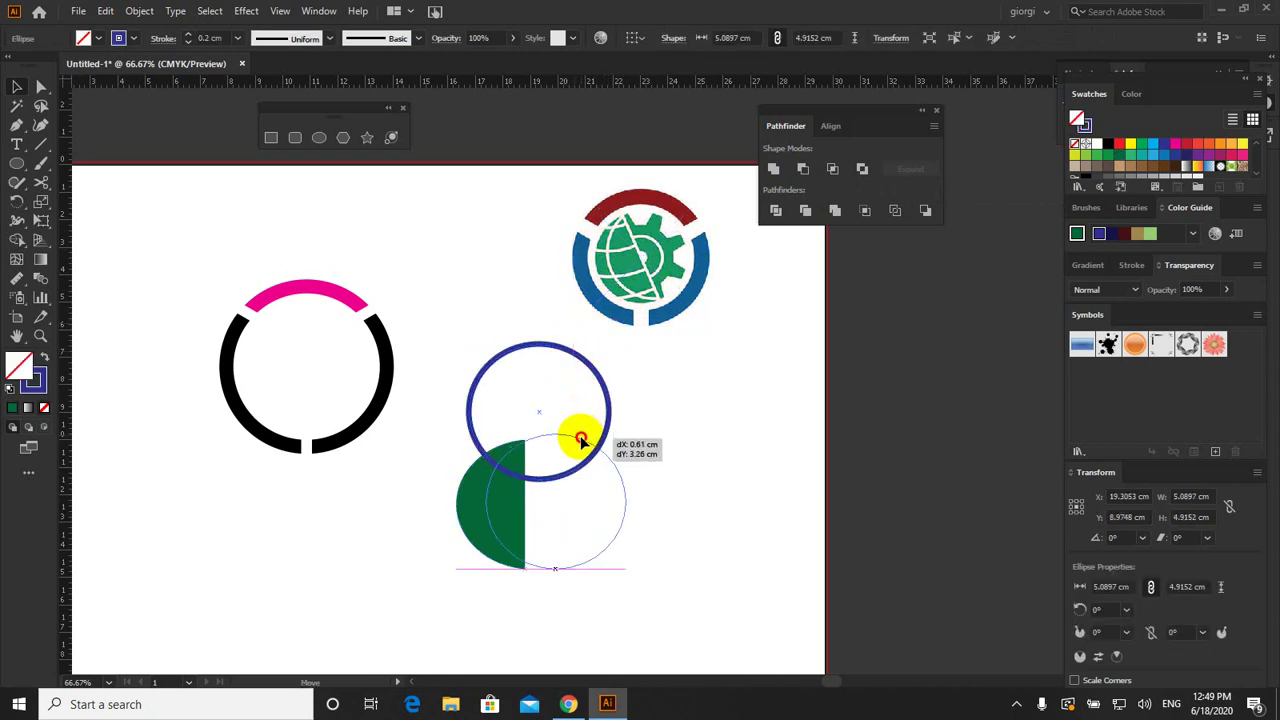
{"action": "left_click_drag", "start_coordinate": [581, 440], "coordinate": [581, 440]}
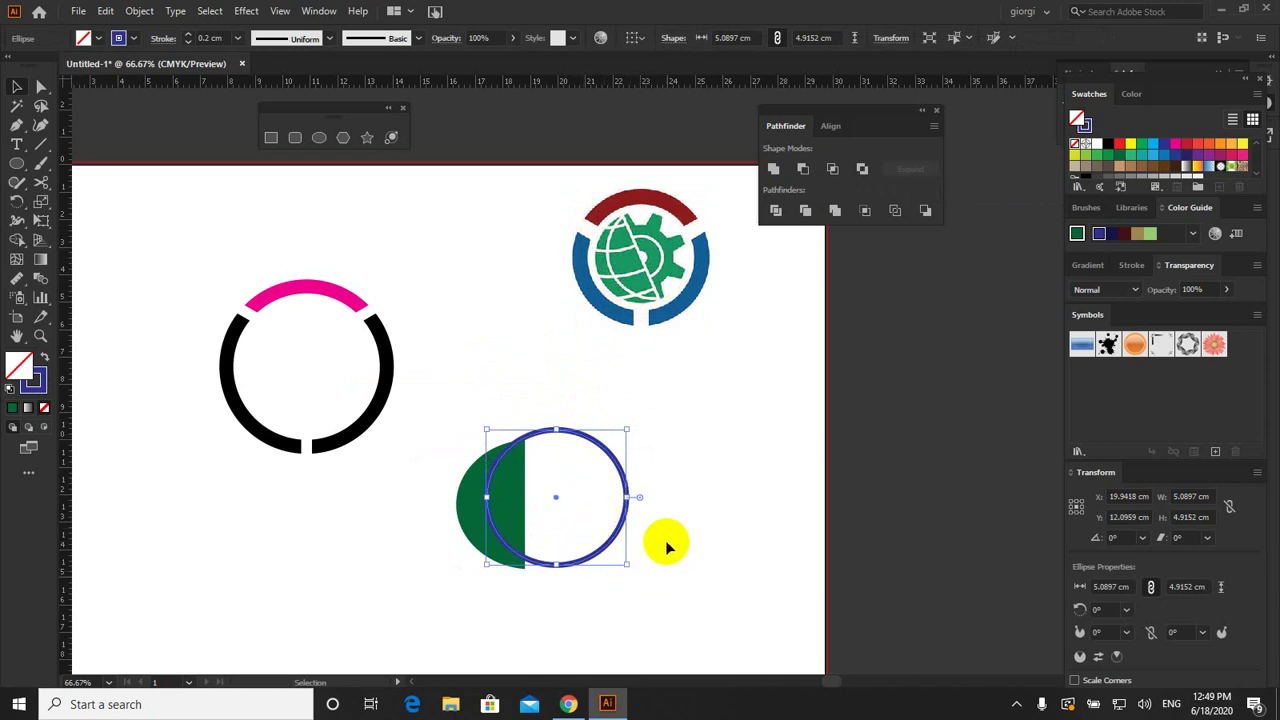
{"action": "key", "text": "Down"}
{"action": "key", "text": "Down"}
{"action": "key", "text": "Down"}
{"action": "key", "text": "Down"}
{"action": "key", "text": "Down"}
{"action": "key", "text": "Down"}
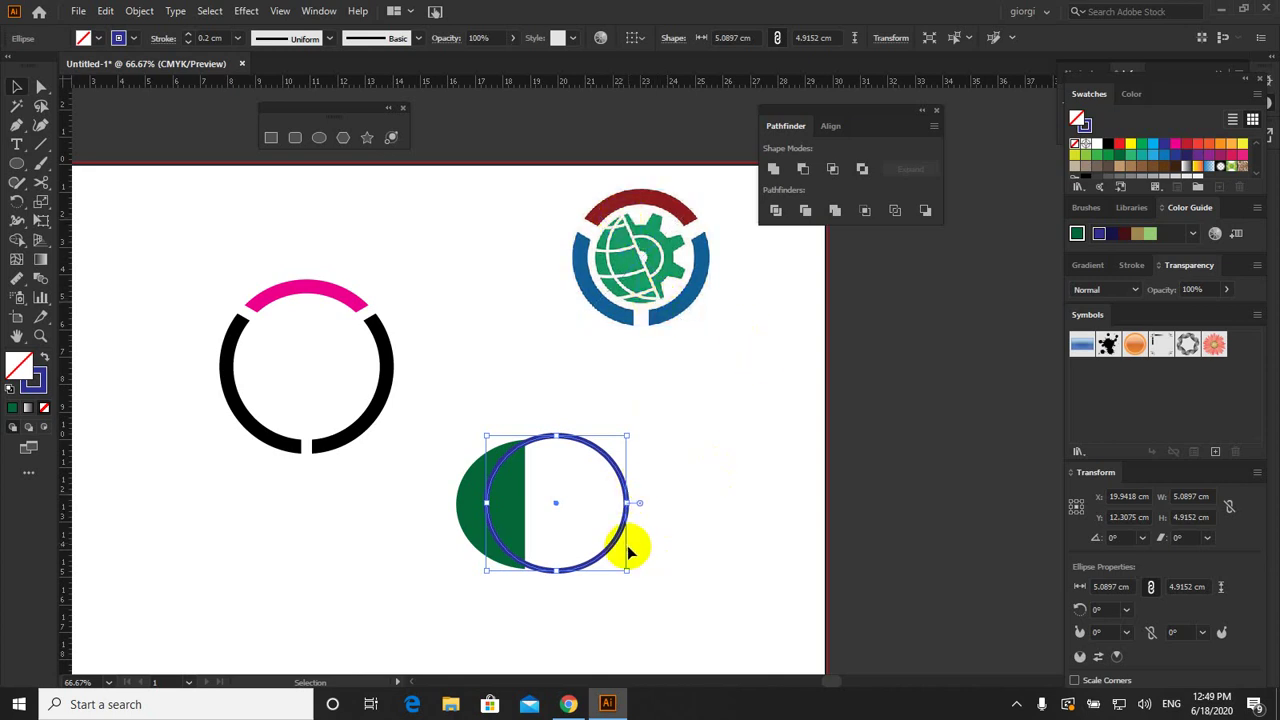
Step: Enlarge the ring to 5.4156 × 5.2299 cm, nudge it left, and select both shapes
{"action": "left_click_drag", "start_coordinate": [625, 571], "coordinate": [631, 576]}
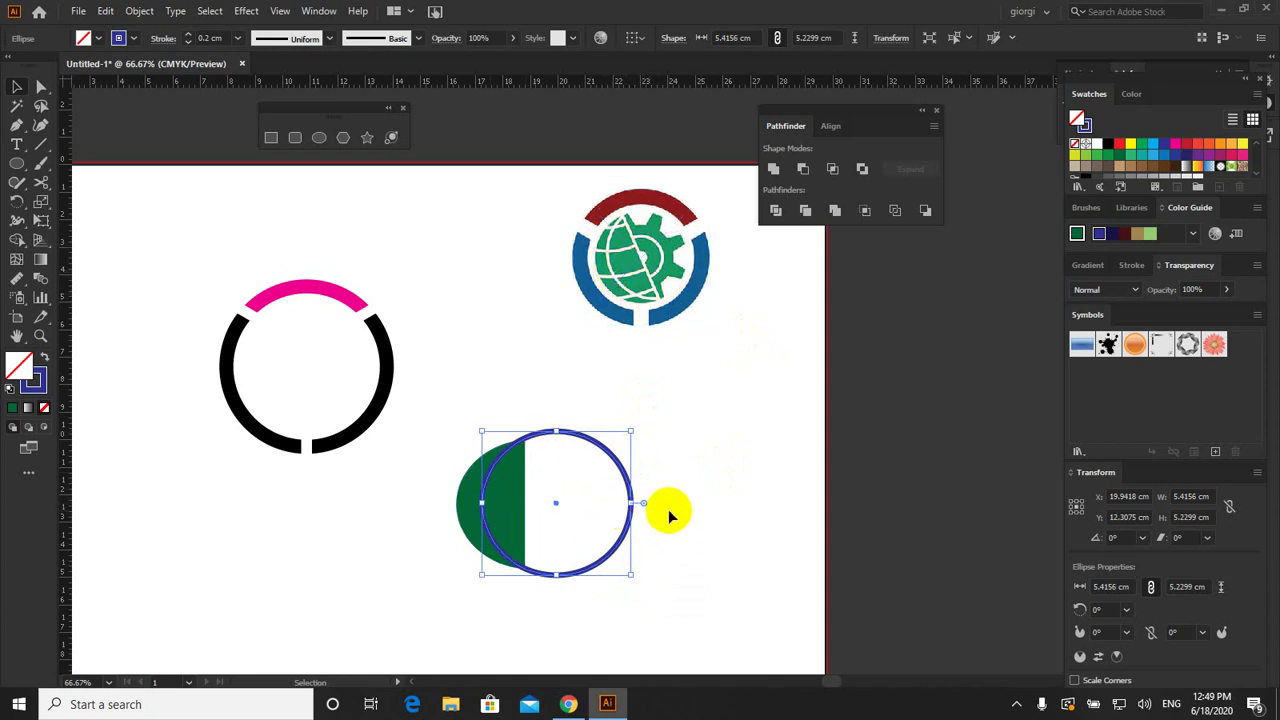
{"action": "key", "text": "Left"}
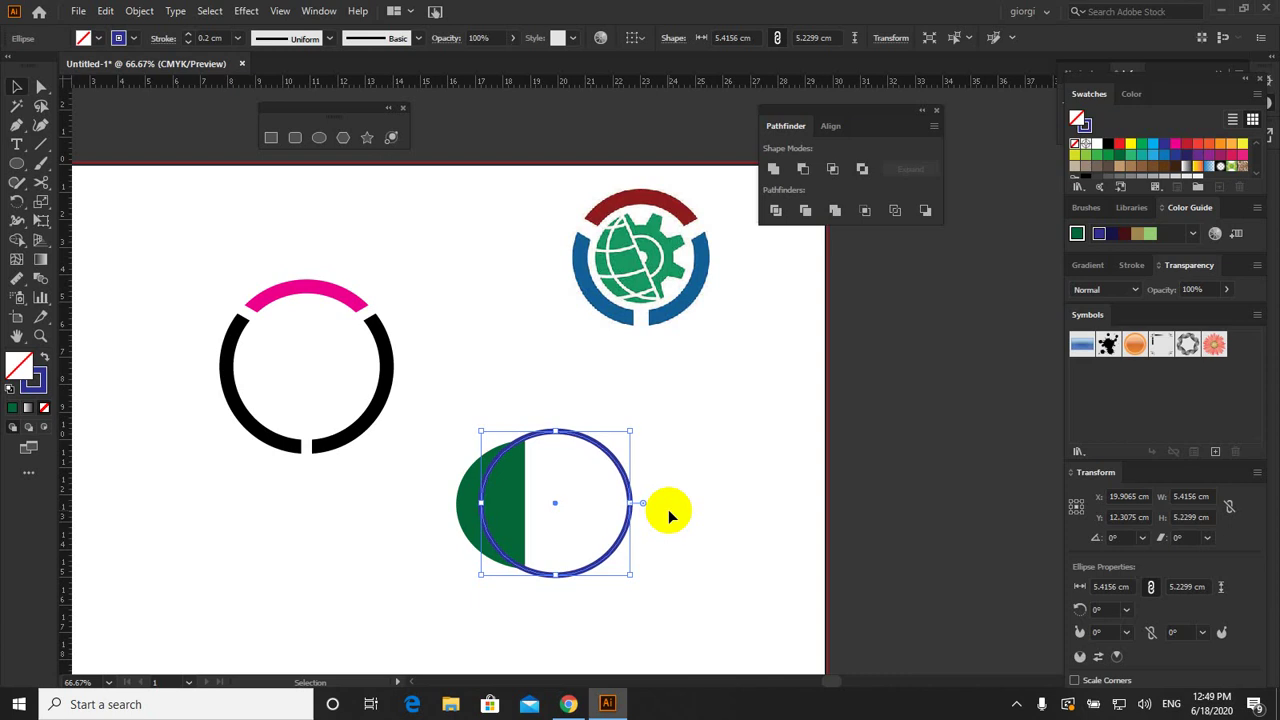
{"action": "key", "text": "Left"}
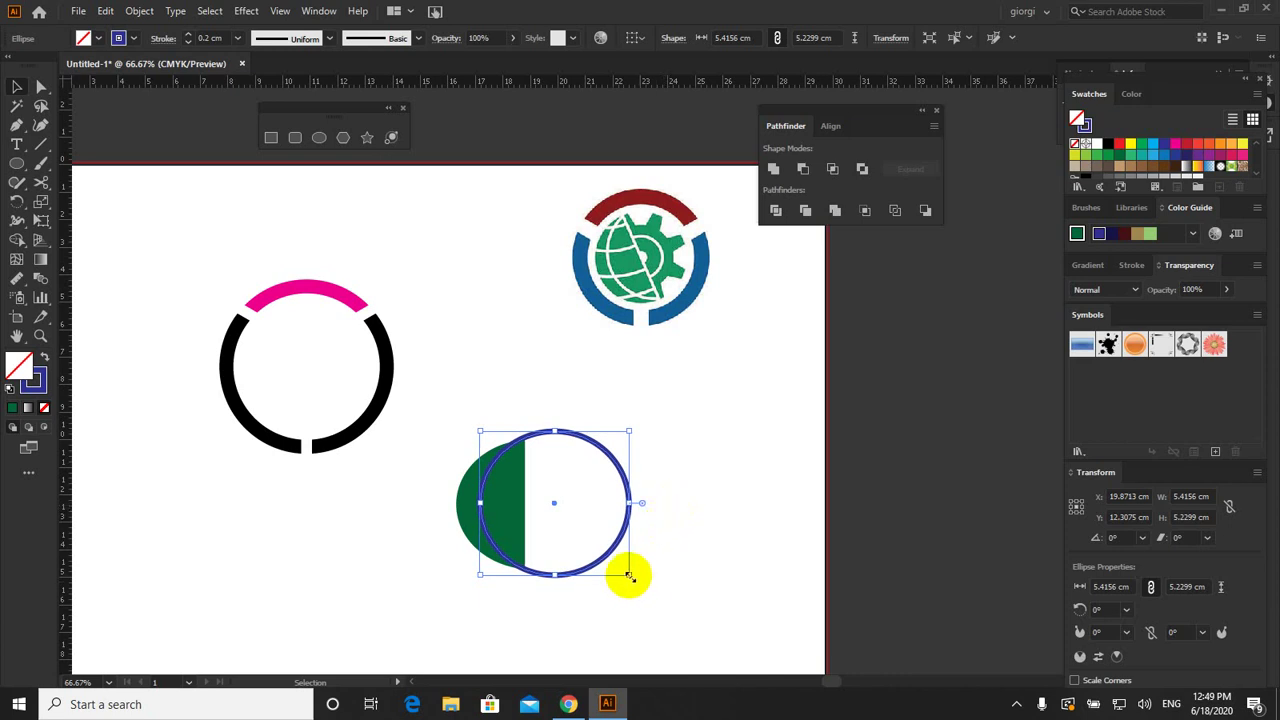
{"action": "left_click_drag", "start_coordinate": [628, 576], "coordinate": [628, 574]}
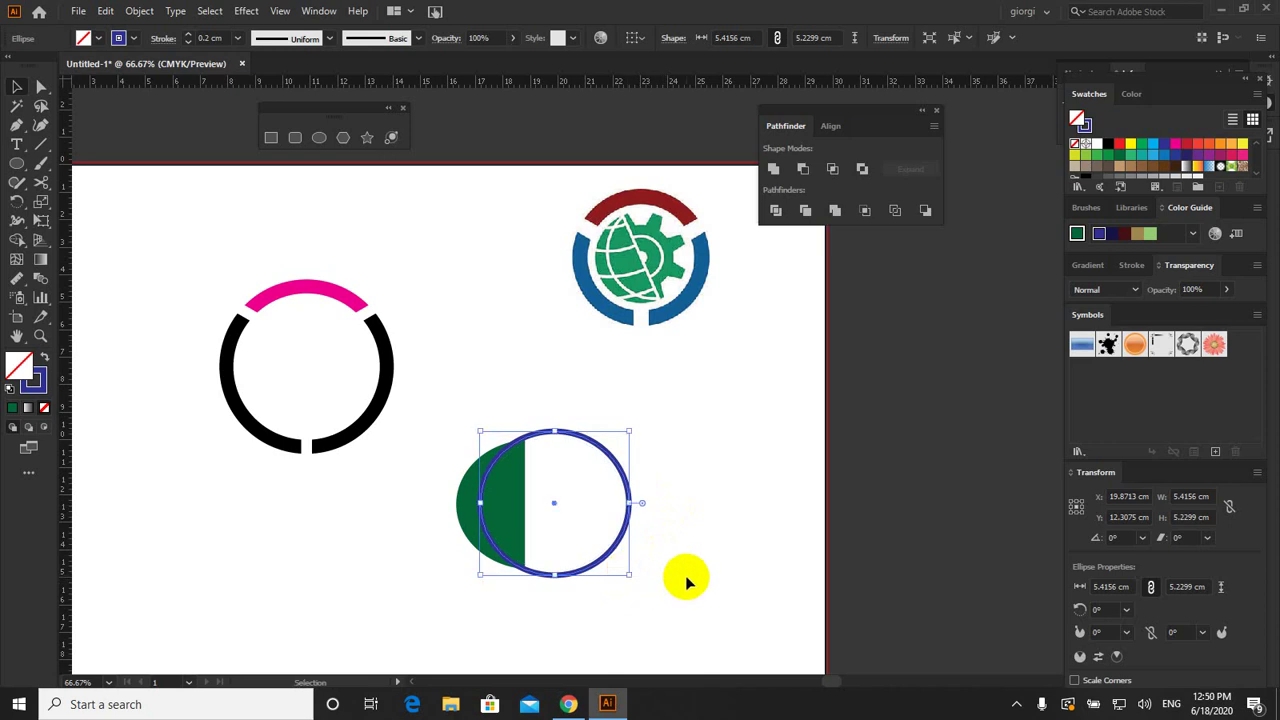
{"action": "left_click_drag", "start_coordinate": [457, 371], "coordinate": [549, 537]}
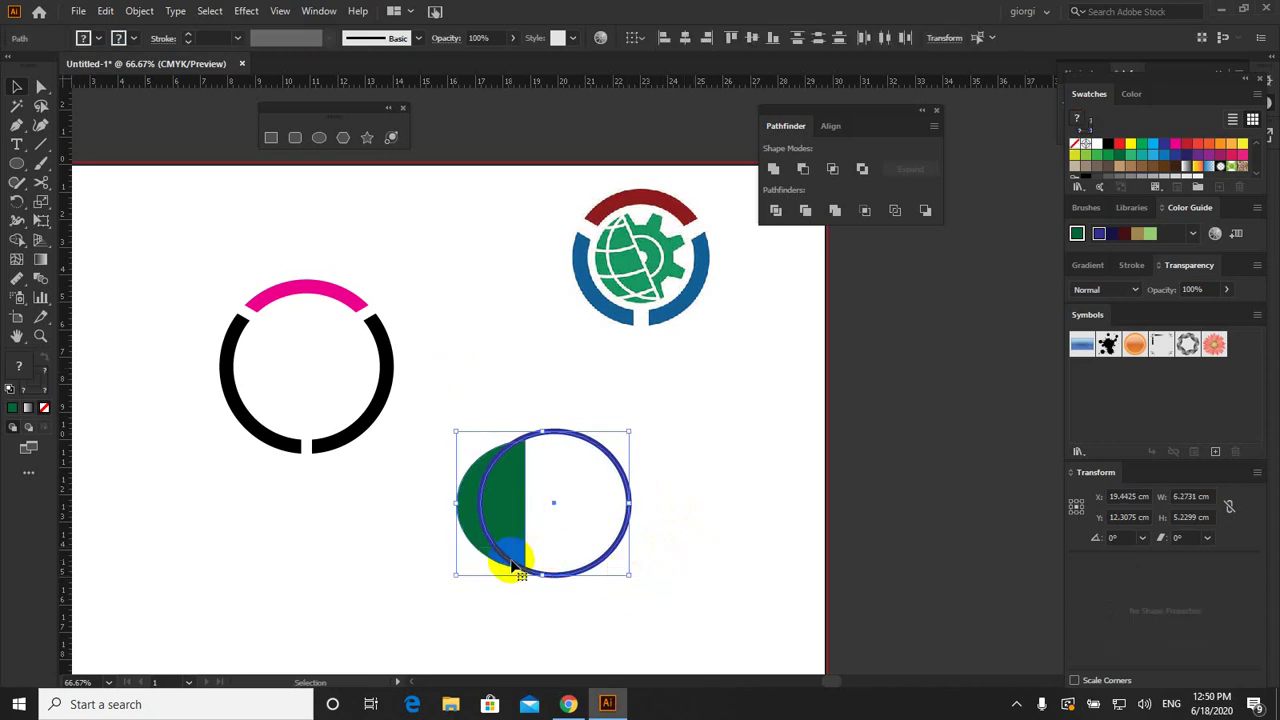
Step: Outline the blue ring's stroke and subtract it from the green half-disc with Minus Front
{"action": "left_click", "coordinate": [803, 168]}
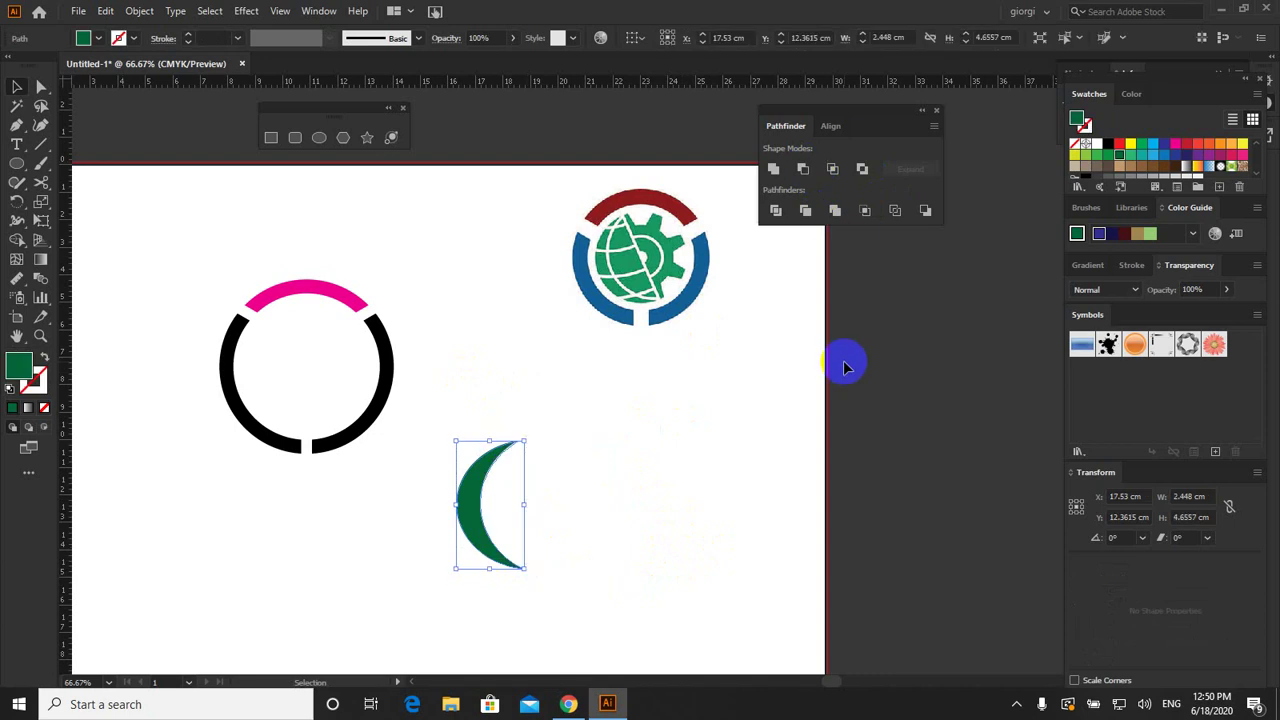
{"action": "key", "text": "ctrl+z"}
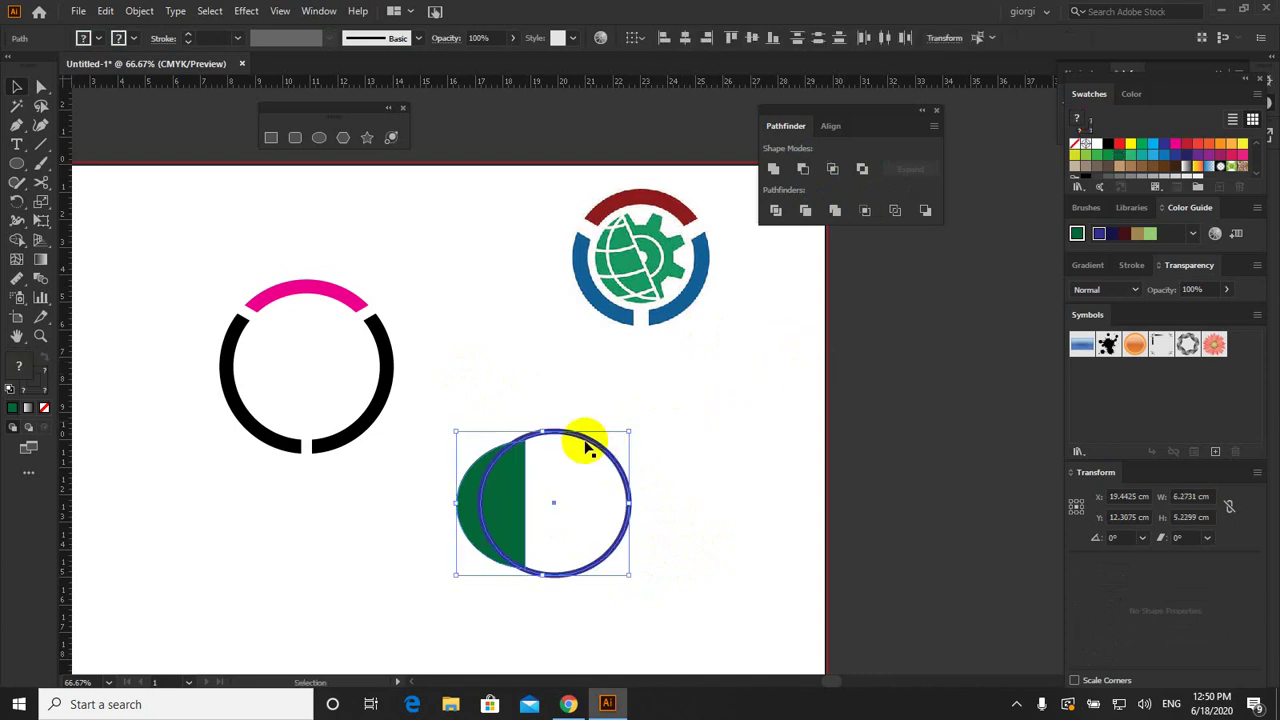
{"action": "left_click", "coordinate": [588, 446]}
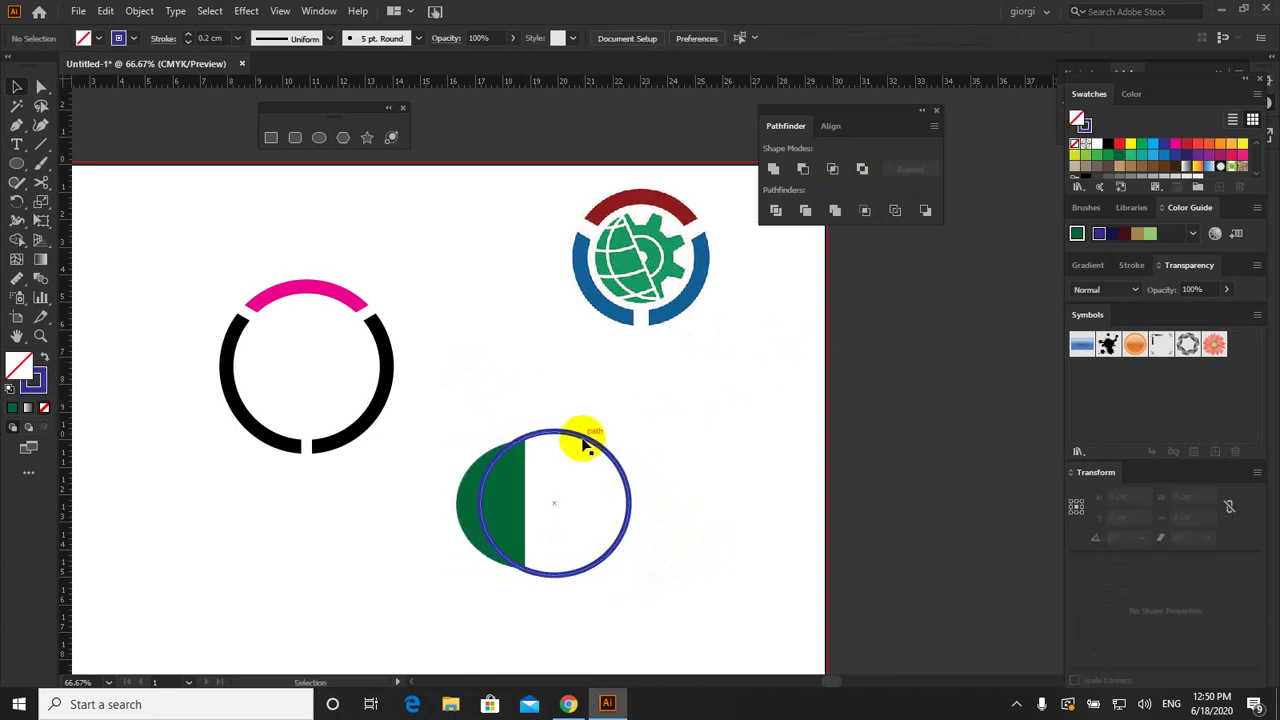
{"action": "left_click", "coordinate": [139, 11]}
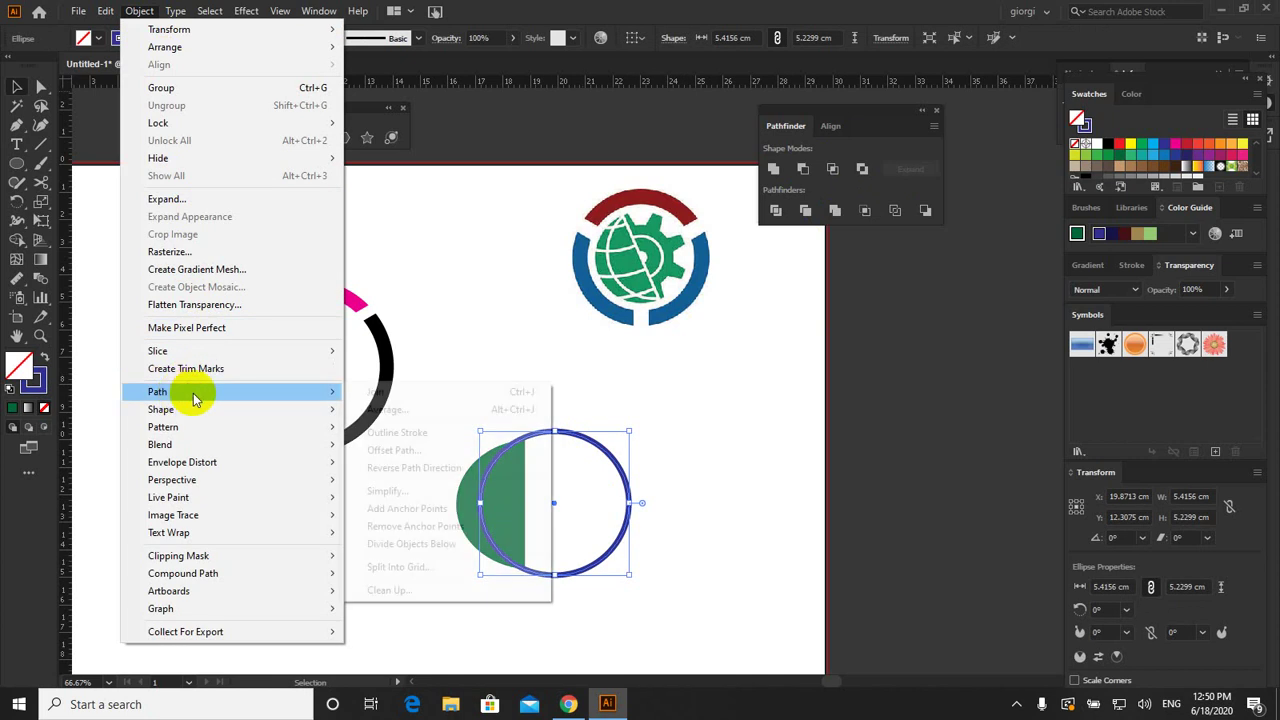
{"action": "mouse_move", "coordinate": [158, 392]}
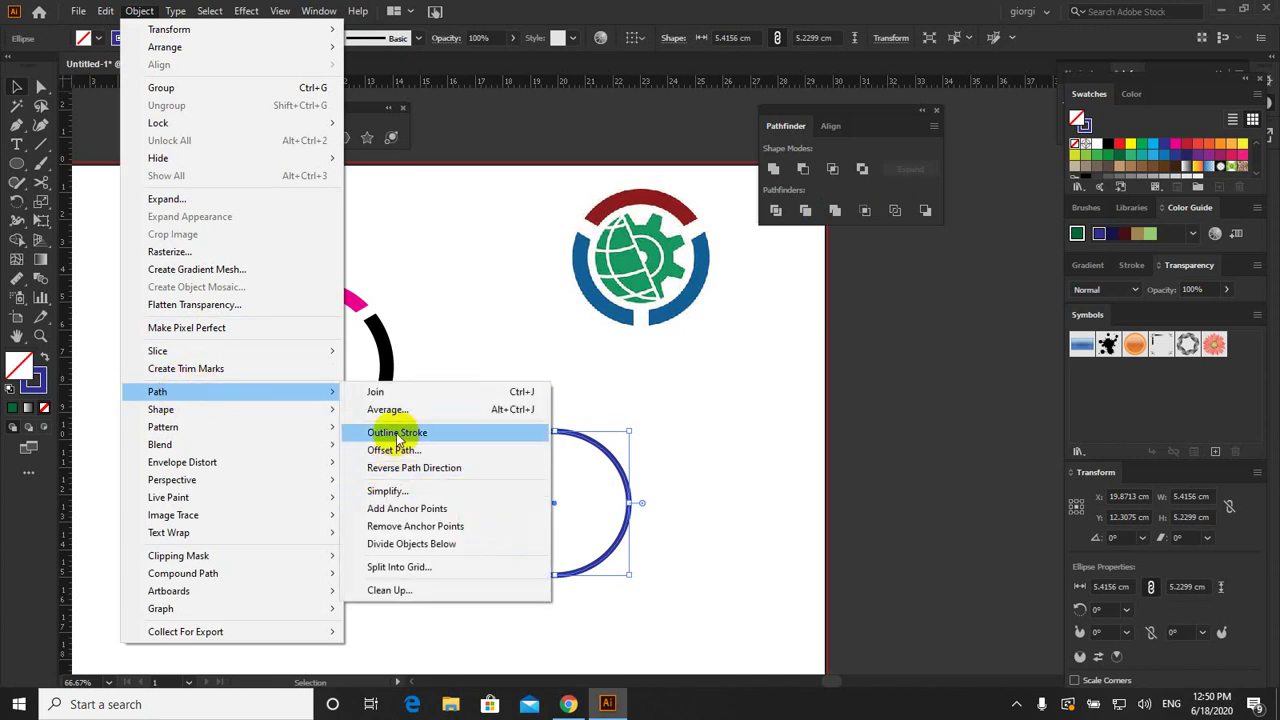
{"action": "left_click", "coordinate": [395, 432]}
{"action": "left_click", "coordinate": [509, 528], "text": "shift"}
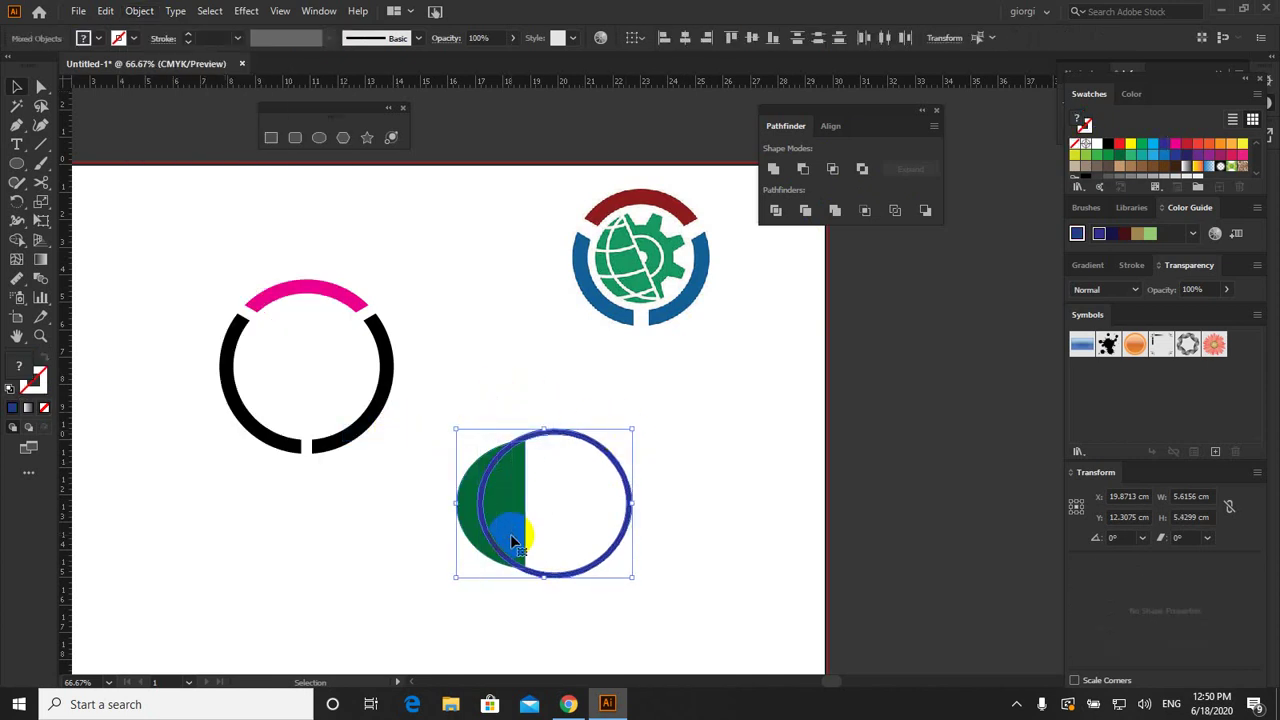
{"action": "left_click", "coordinate": [803, 169]}
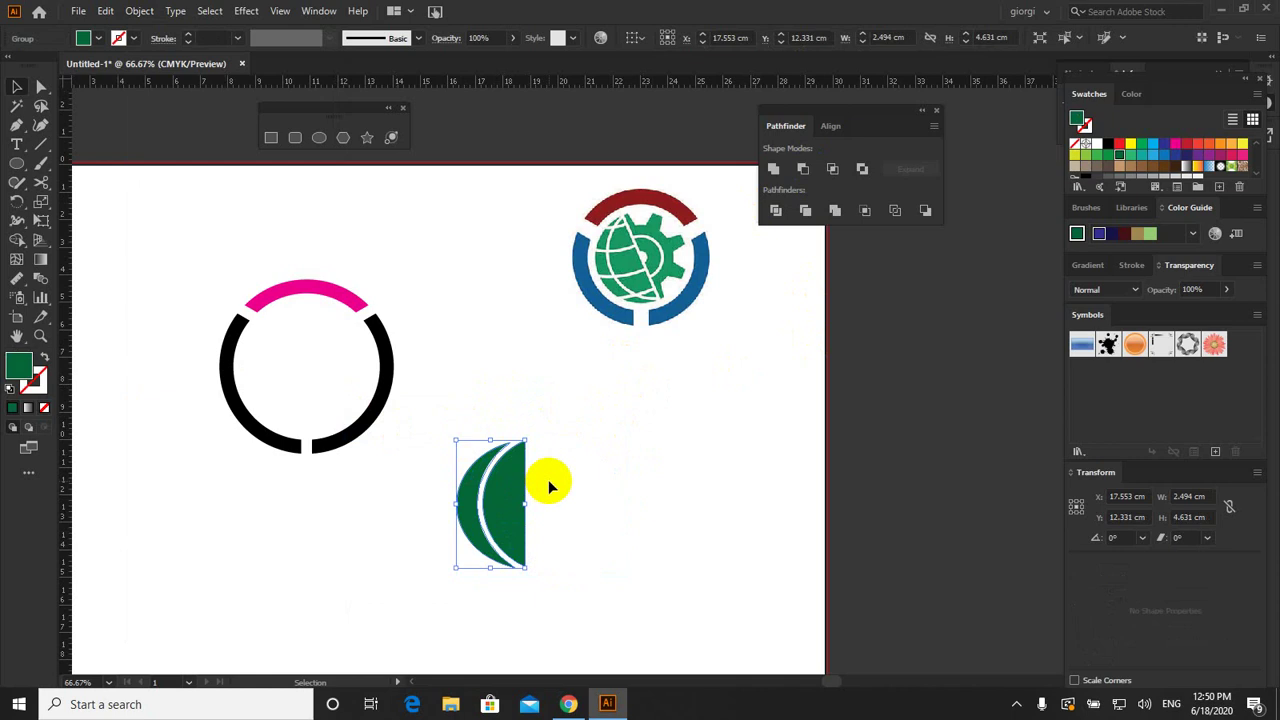
{"action": "left_click", "coordinate": [16, 163]}
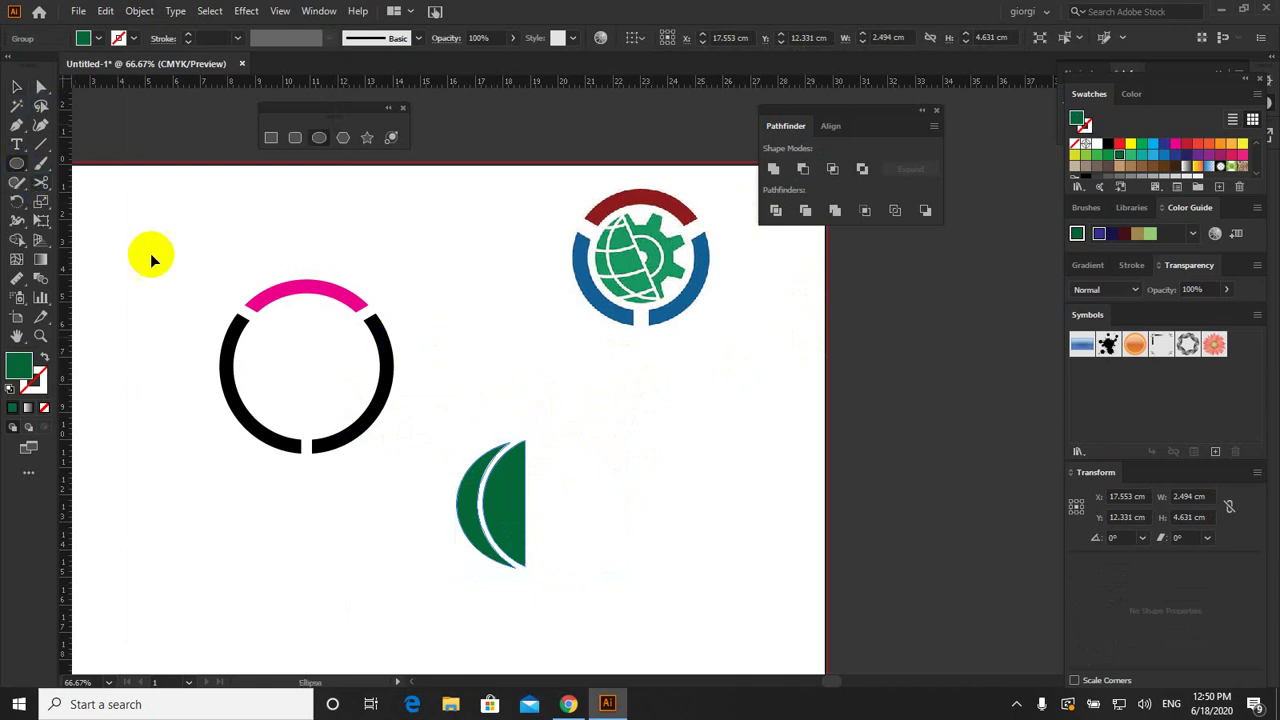
Step: Draw a new unfilled circle with a 0.2 cm green outline
{"action": "left_click_drag", "start_coordinate": [468, 314], "coordinate": [590, 434]}
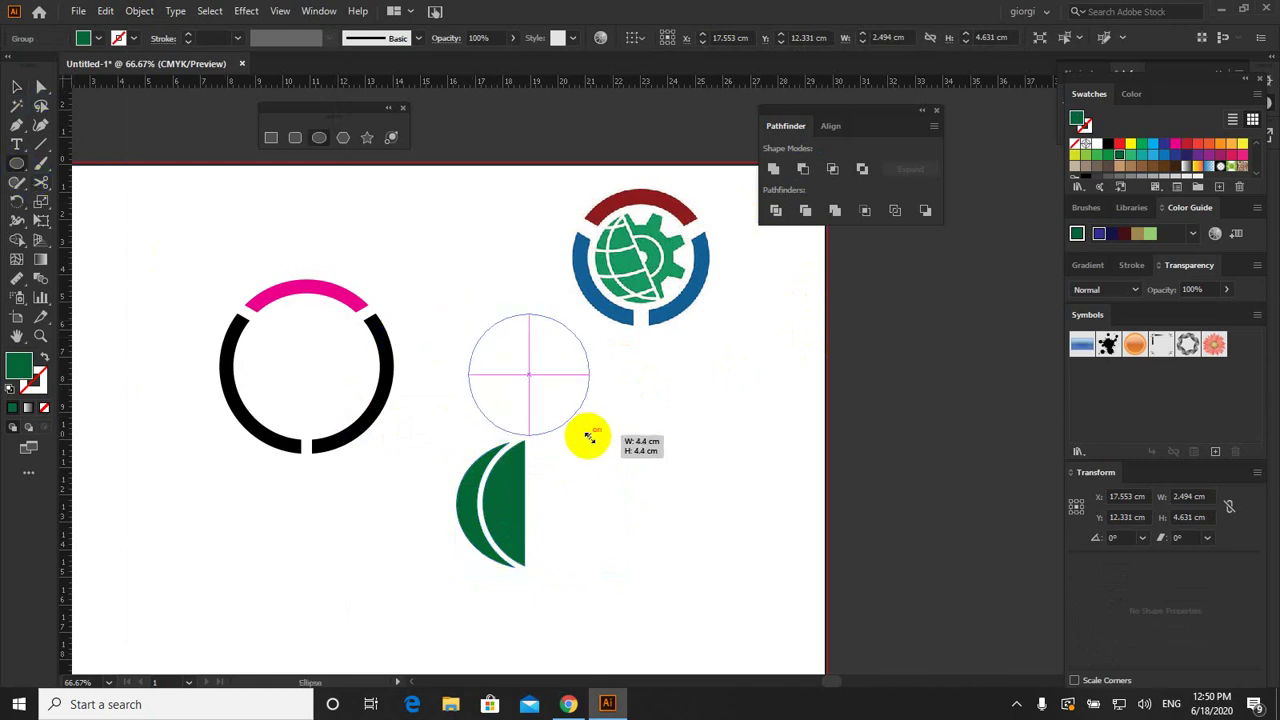
{"action": "left_click", "coordinate": [43, 357]}
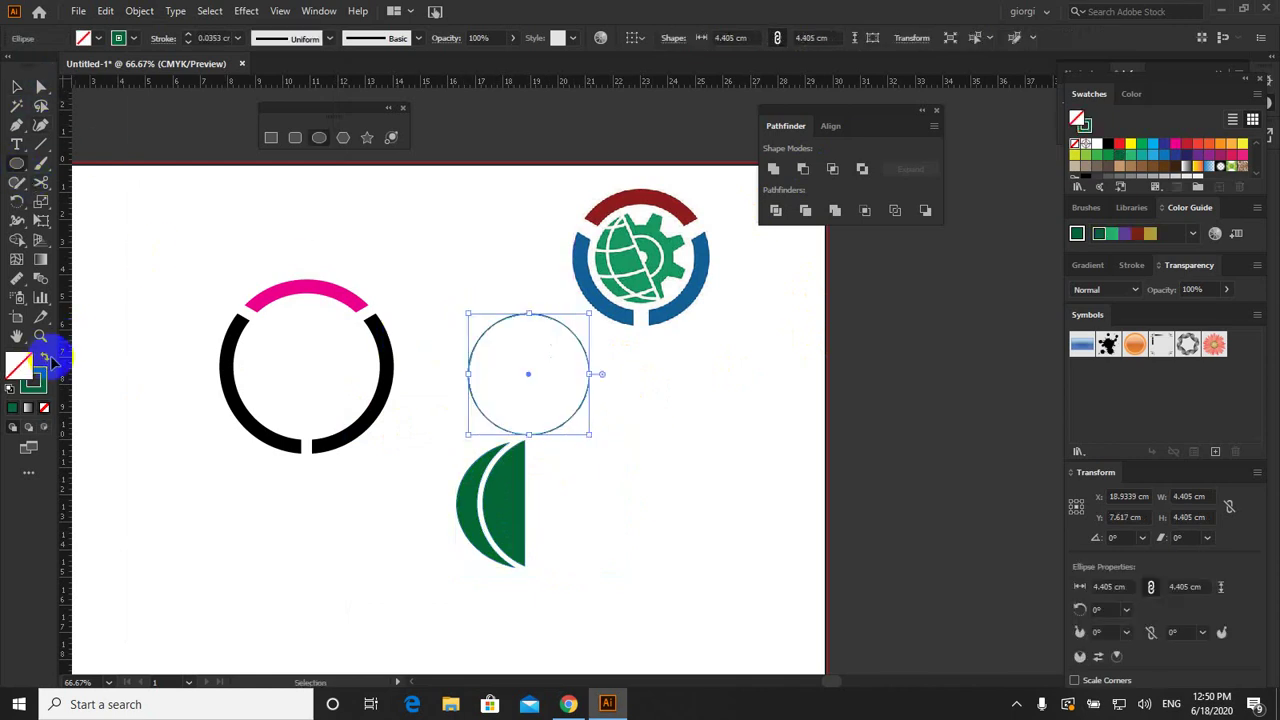
{"action": "left_click", "coordinate": [238, 38]}
{"action": "left_click", "coordinate": [263, 177]}
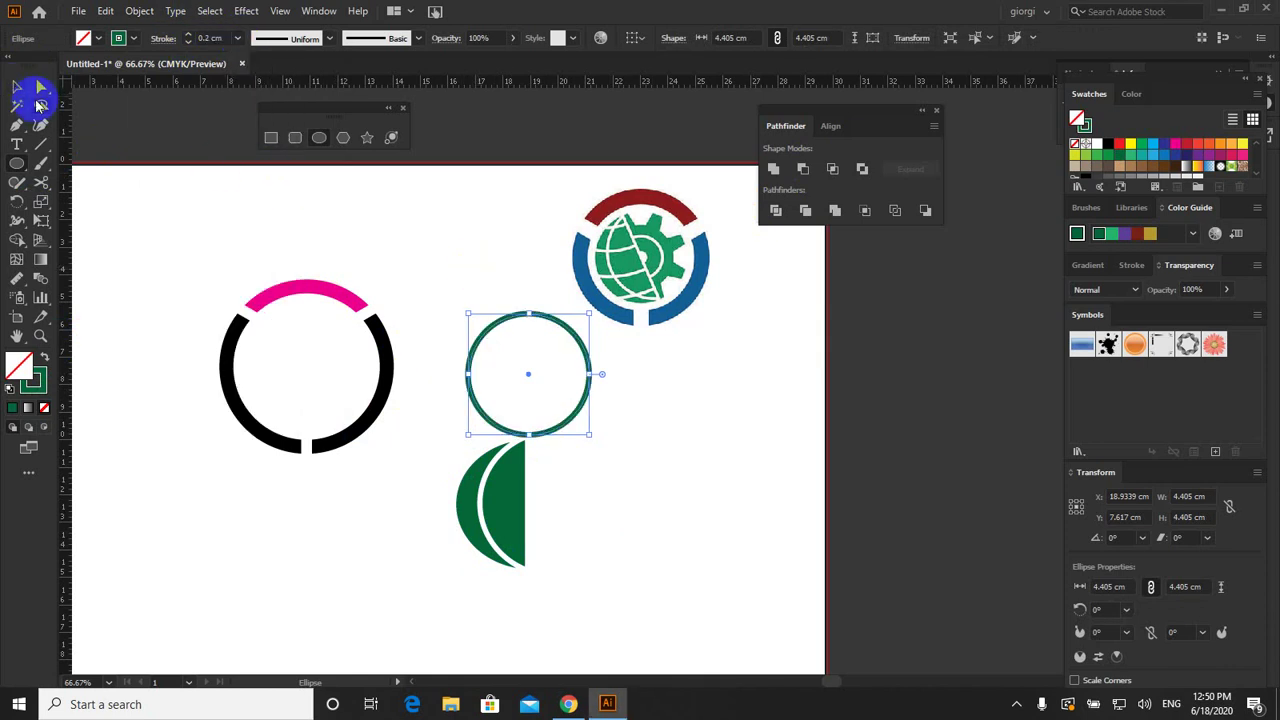
Step: Place the circle just above the crescent and enlarge it proportionally to 5.0764 cm
{"action": "left_click", "coordinate": [17, 88]}
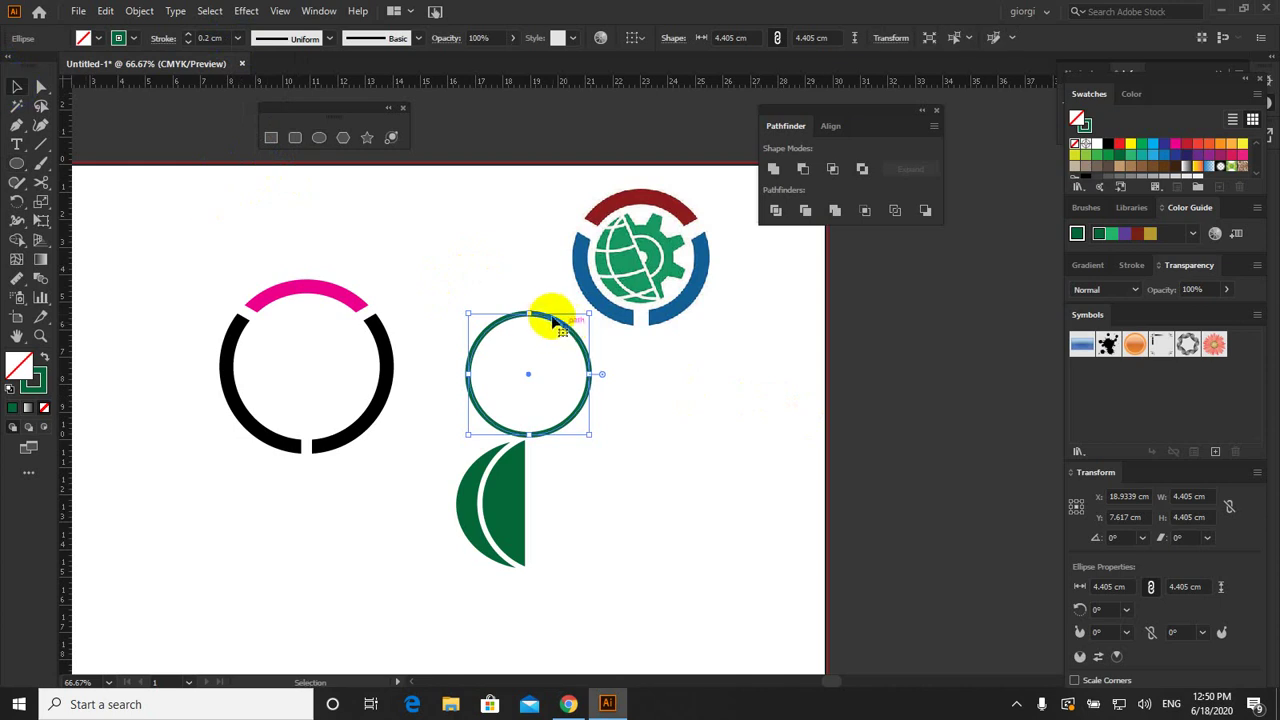
{"action": "left_click_drag", "start_coordinate": [548, 316], "coordinate": [519, 347]}
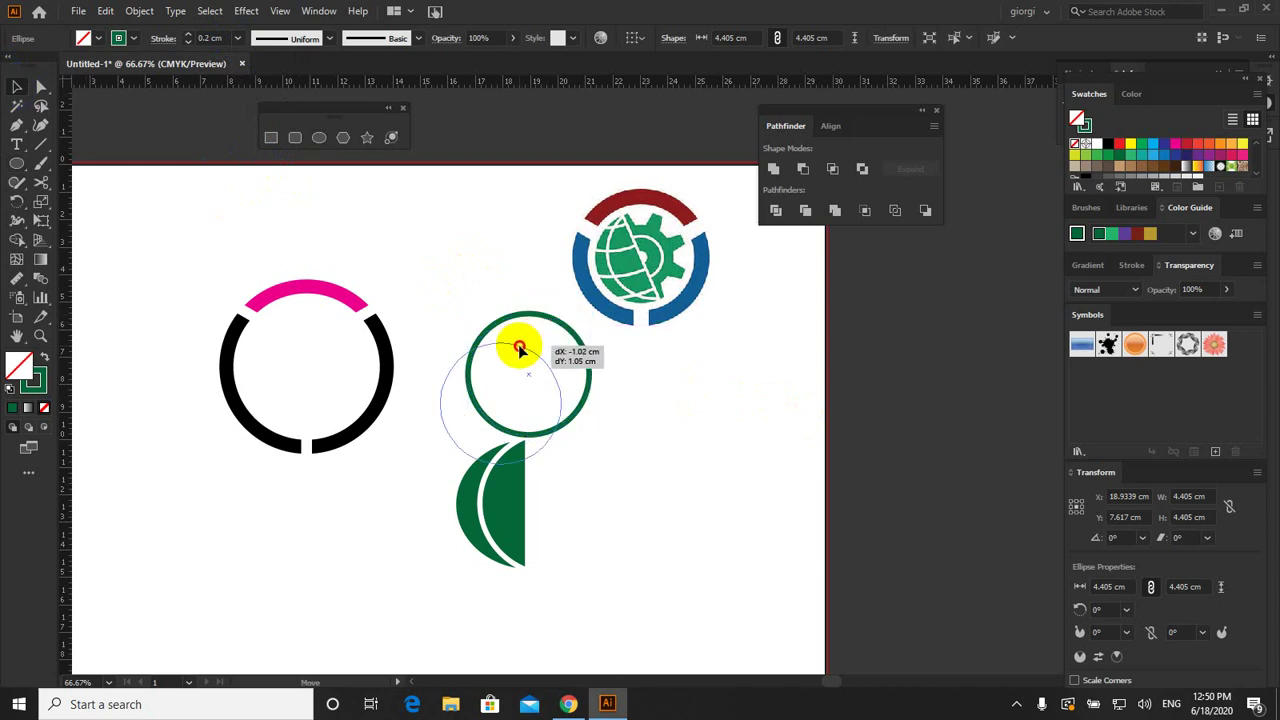
{"action": "left_click_drag", "start_coordinate": [519, 347], "coordinate": [519, 344]}
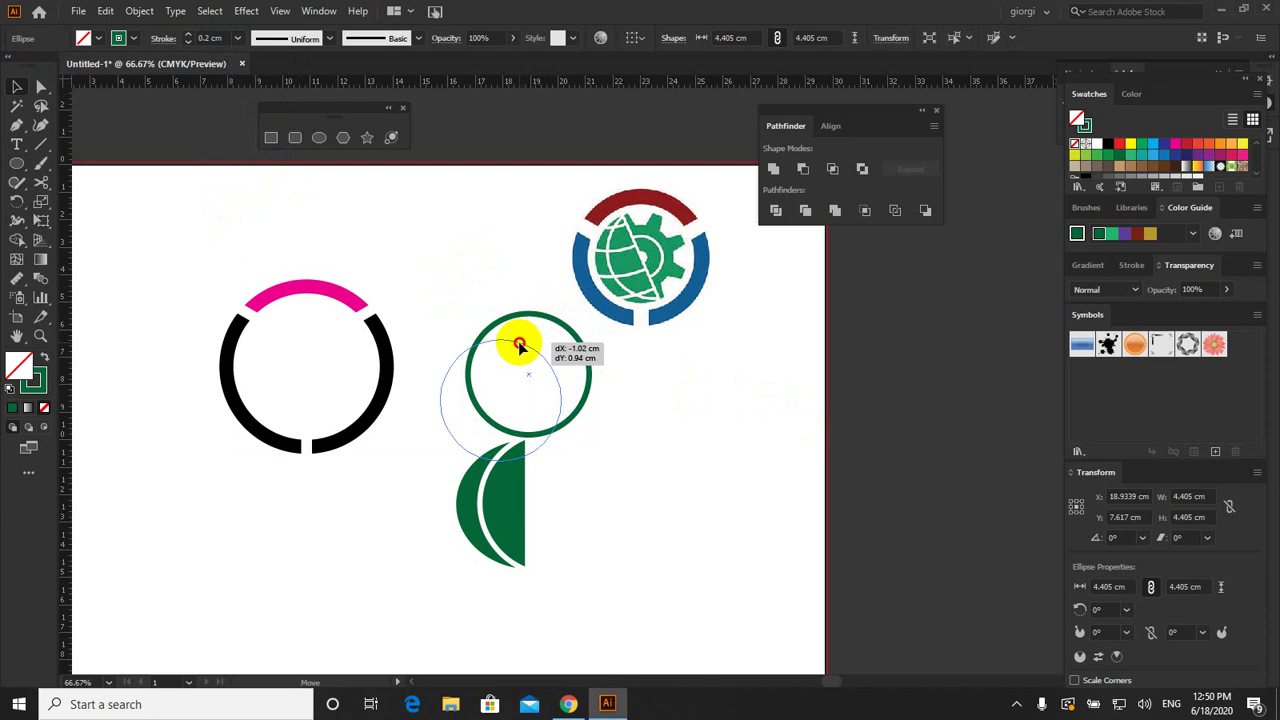
{"action": "left_click_drag", "start_coordinate": [519, 345], "coordinate": [570, 326]}
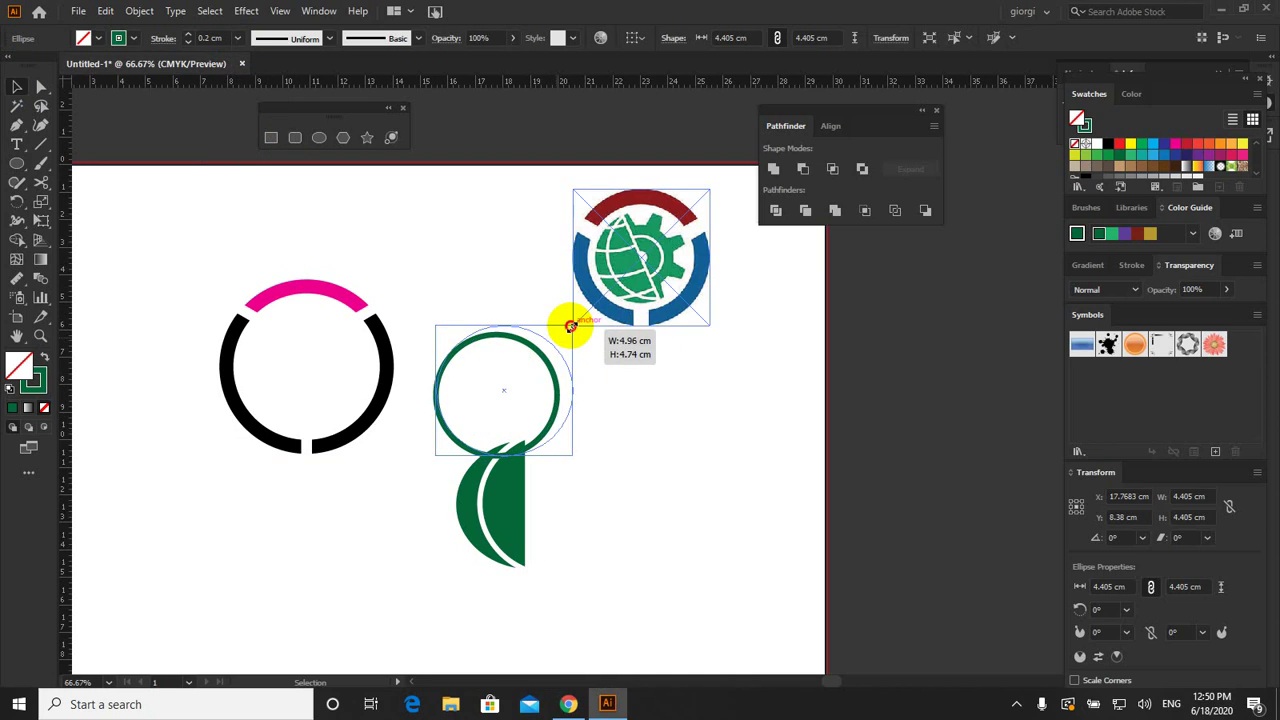
{"action": "key", "text": "shift"}
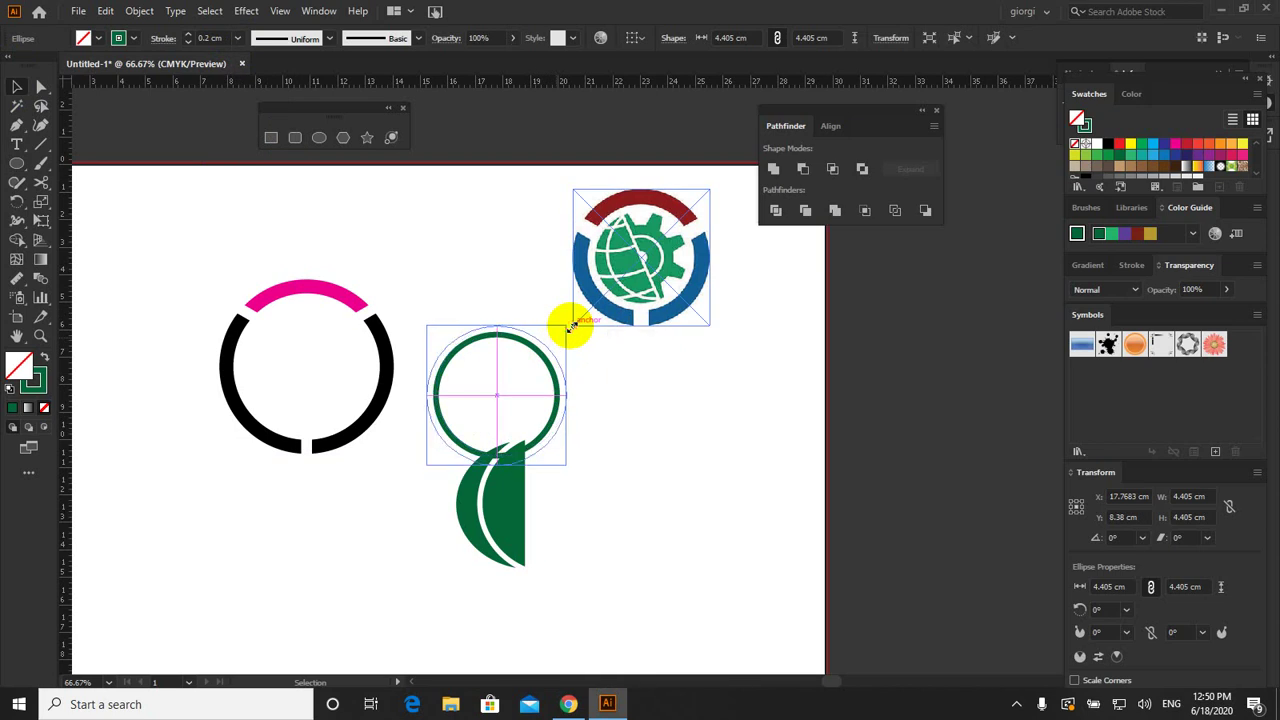
{"action": "left_click_drag", "start_coordinate": [570, 326], "coordinate": [570, 325]}
Step: Change the circle's outline colour to magenta
{"action": "left_click", "coordinate": [130, 38]}
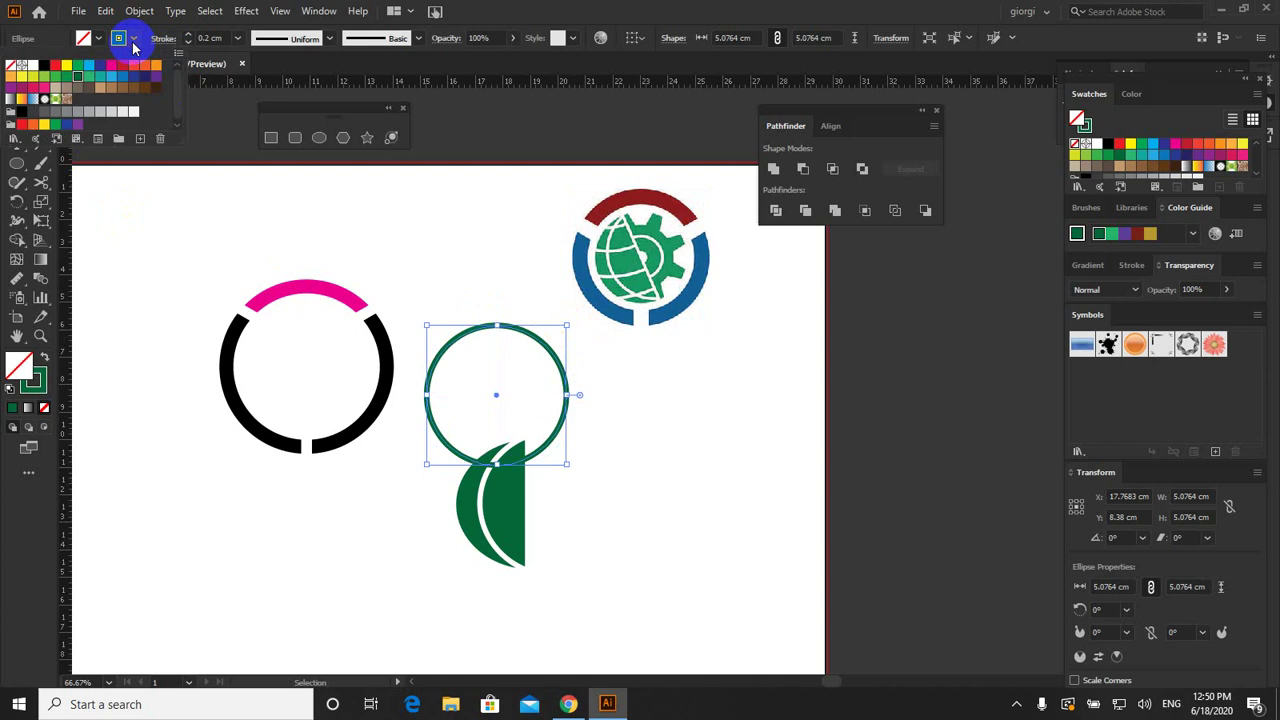
{"action": "left_click", "coordinate": [110, 65]}
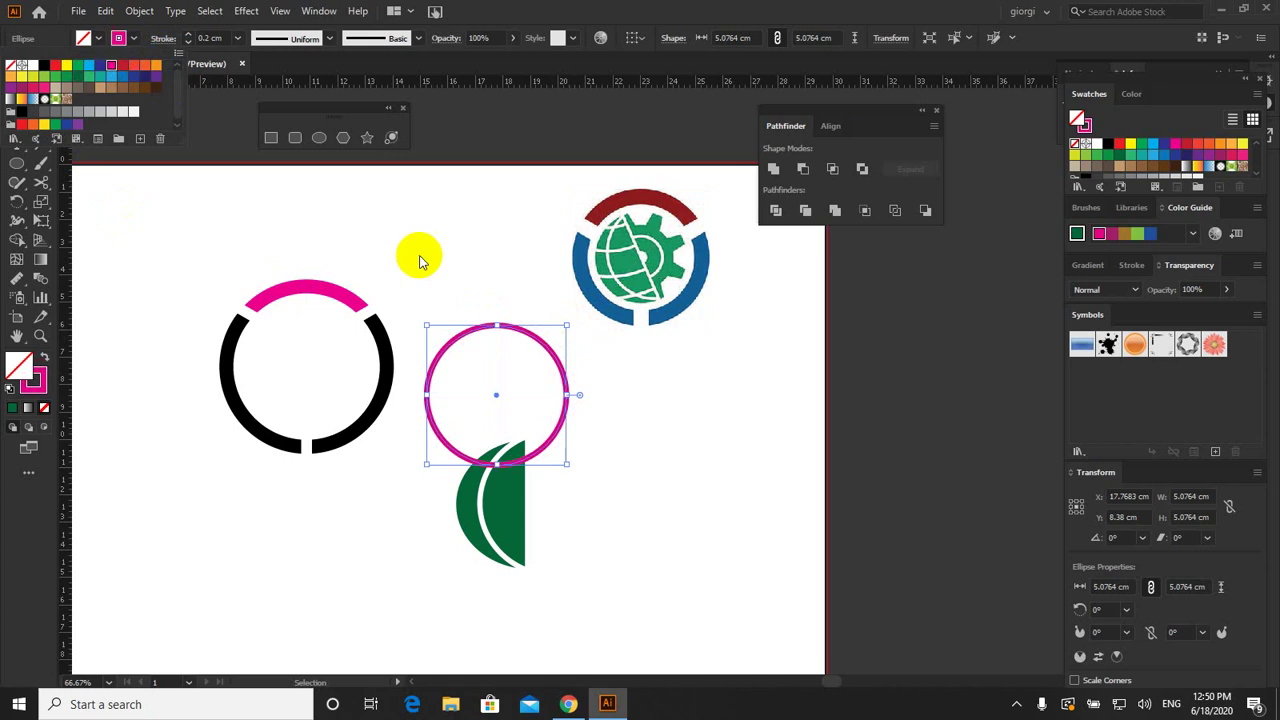
{"action": "left_click", "coordinate": [505, 332]}
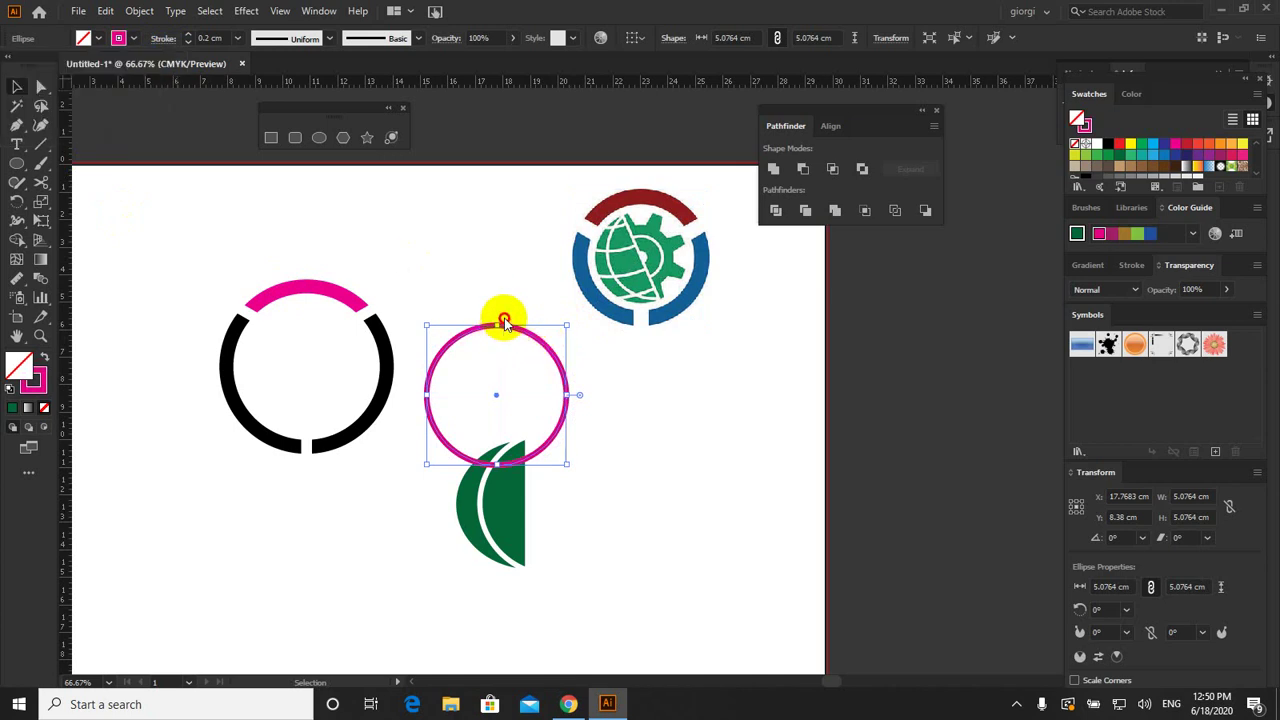
Step: Nudge the circle with the arrow keys until it sits just above the crescent
{"action": "key", "text": "Up"}
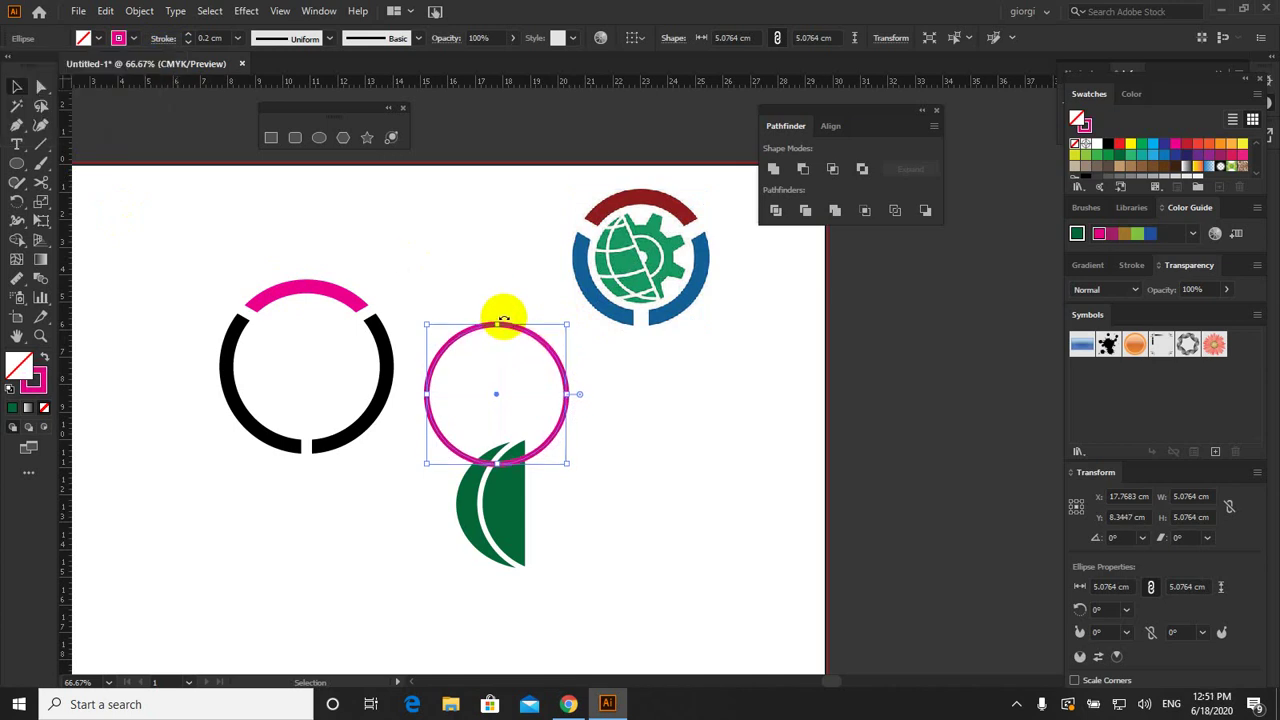
{"action": "key", "text": "Up"}
{"action": "key", "text": "Up"}
{"action": "key", "text": "Up"}
{"action": "key", "text": "Up"}
{"action": "key", "text": "Up"}
{"action": "key", "text": "Up"}
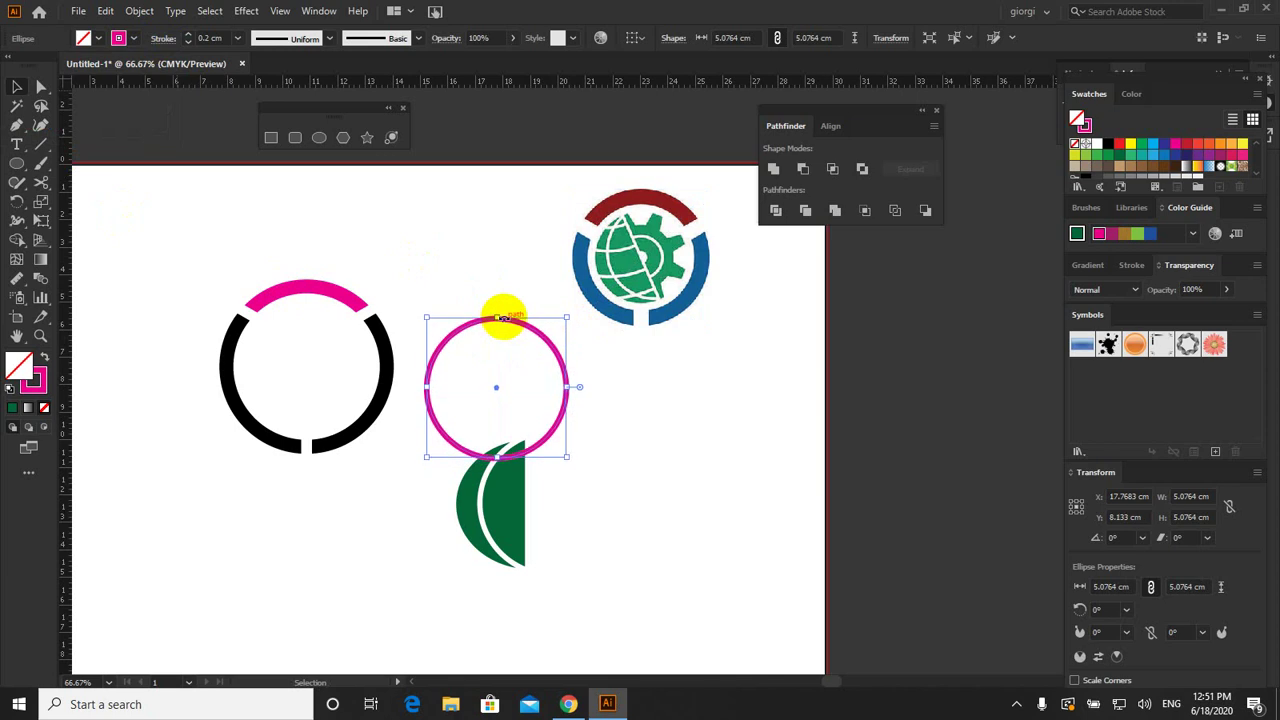
{"action": "key", "text": "Up"}
{"action": "key", "text": "Up"}
{"action": "key", "text": "Up"}
{"action": "key", "text": "Up"}
{"action": "key", "text": "Up"}
{"action": "key", "text": "Up"}
{"action": "key", "text": "Down"}
{"action": "key", "text": "Down"}
{"action": "key", "text": "Down"}
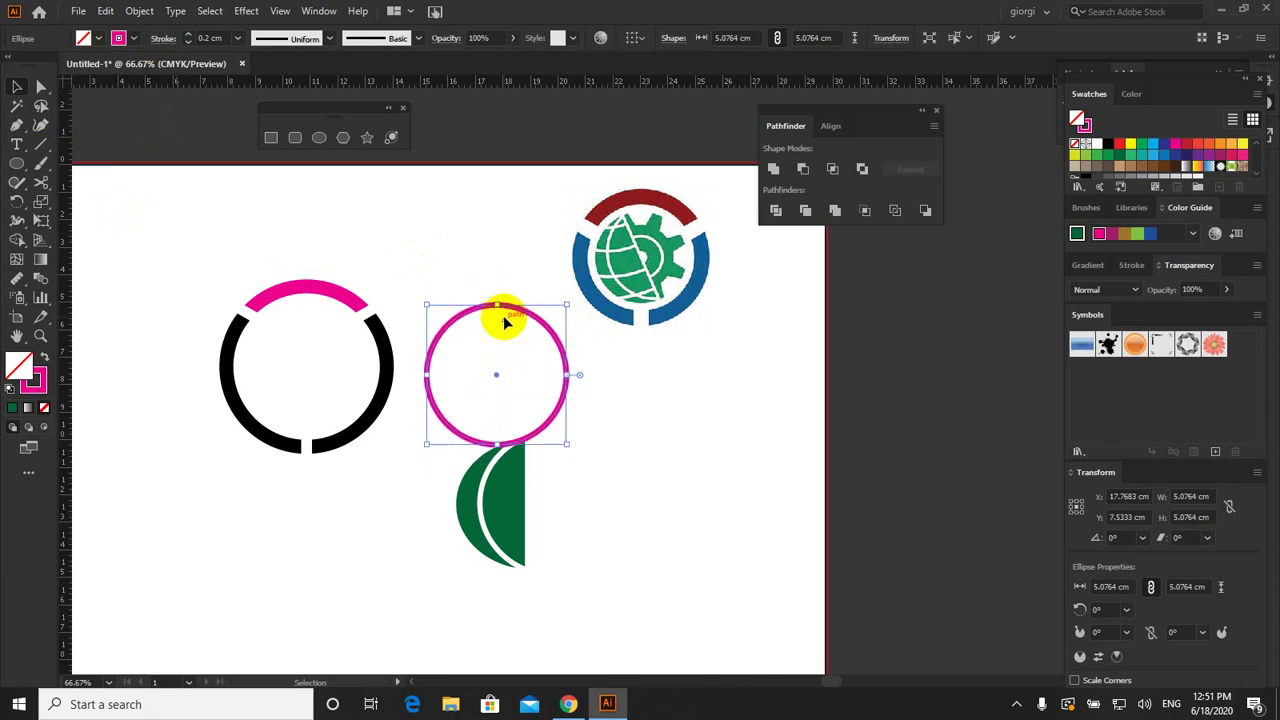
{"action": "key", "text": "Down"}
{"action": "key", "text": "Down"}
{"action": "key", "text": "Down"}
{"action": "key", "text": "Down"}
{"action": "key", "text": "Down"}
{"action": "key", "text": "Down"}
{"action": "key", "text": "Down"}
{"action": "key", "text": "Down"}
{"action": "key", "text": "Down"}
{"action": "key", "text": "Down"}
{"action": "key", "text": "Down"}
{"action": "key", "text": "Down"}
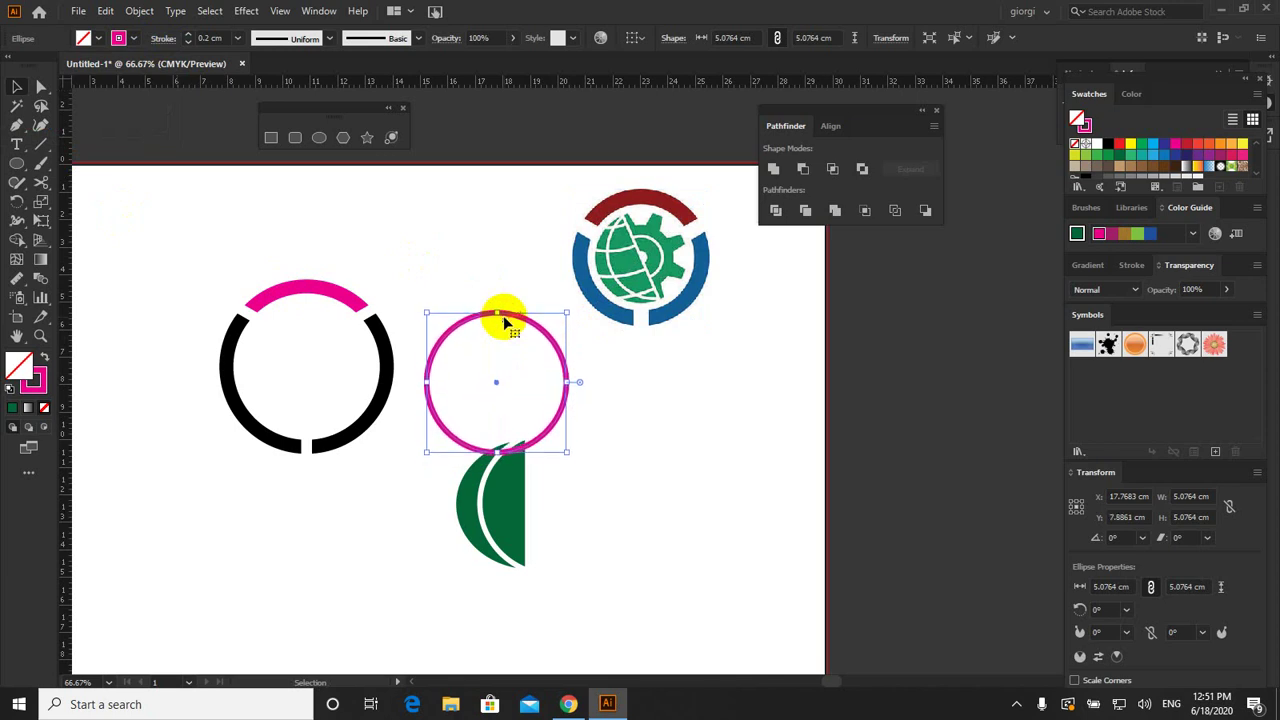
{"action": "key", "text": "Down"}
{"action": "key", "text": "Down"}
{"action": "key", "text": "Down"}
{"action": "key", "text": "Down"}
{"action": "key", "text": "Down"}
{"action": "key", "text": "Down"}
{"action": "key", "text": "Left"}
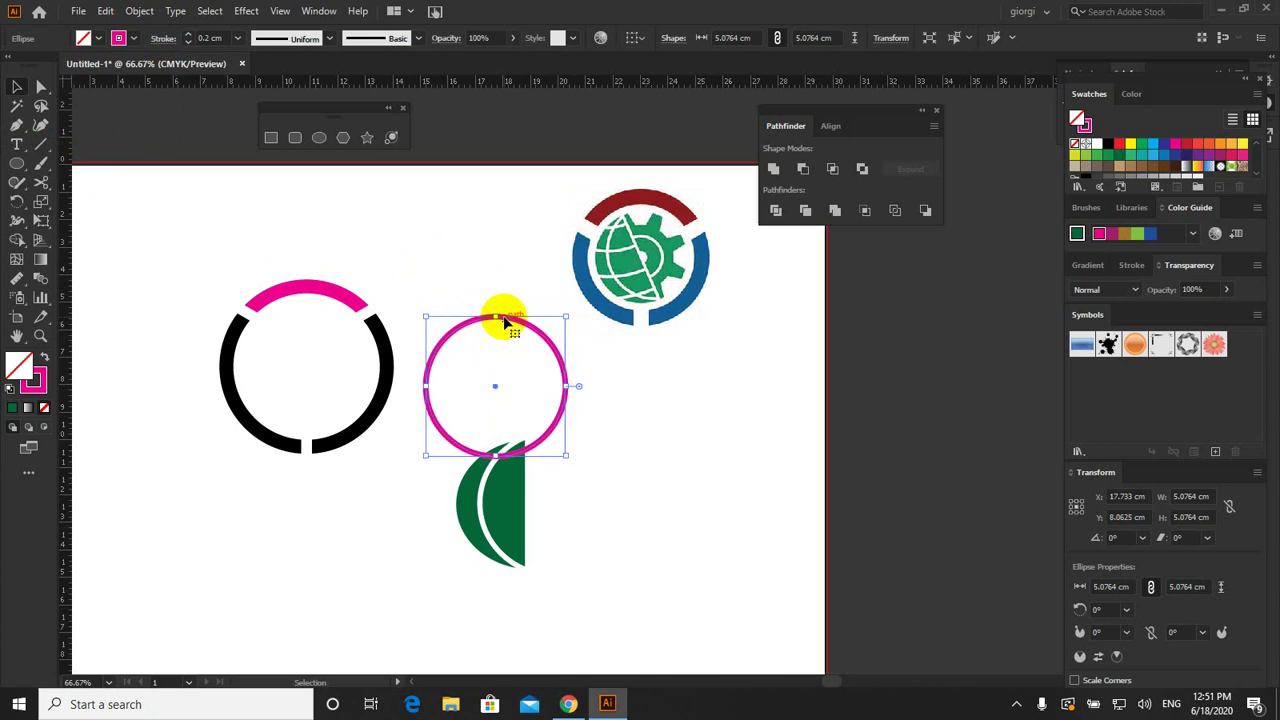
Step: Copy the magenta circle and outline its stroke into a filled ring
{"action": "left_click", "coordinate": [80, 12]}
{"action": "mouse_move", "coordinate": [105, 11]}
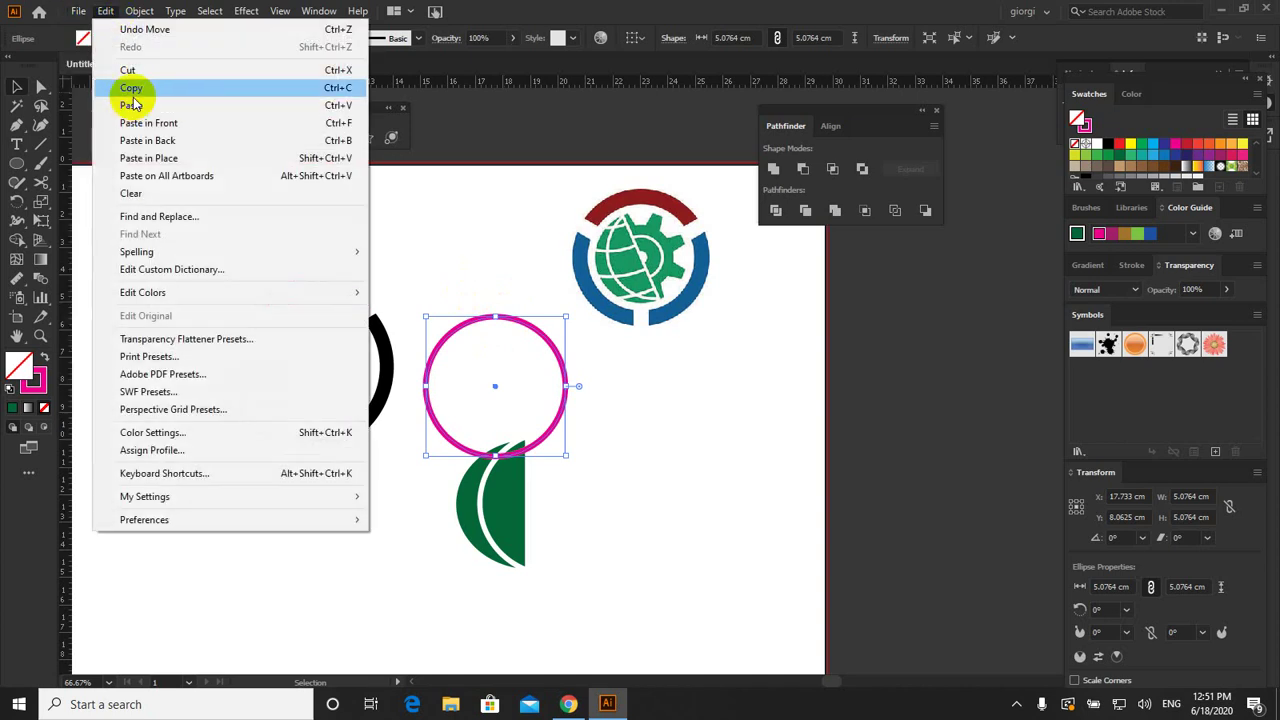
{"action": "left_click", "coordinate": [132, 89]}
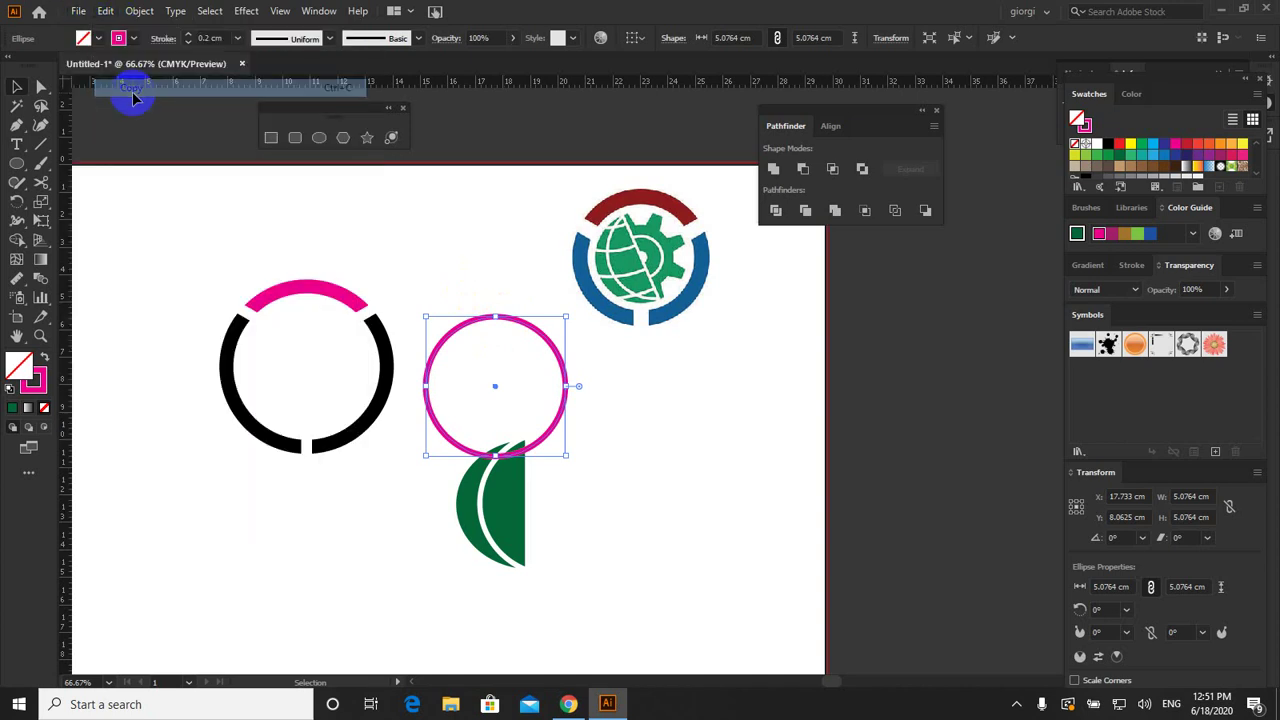
{"action": "left_click", "coordinate": [141, 12]}
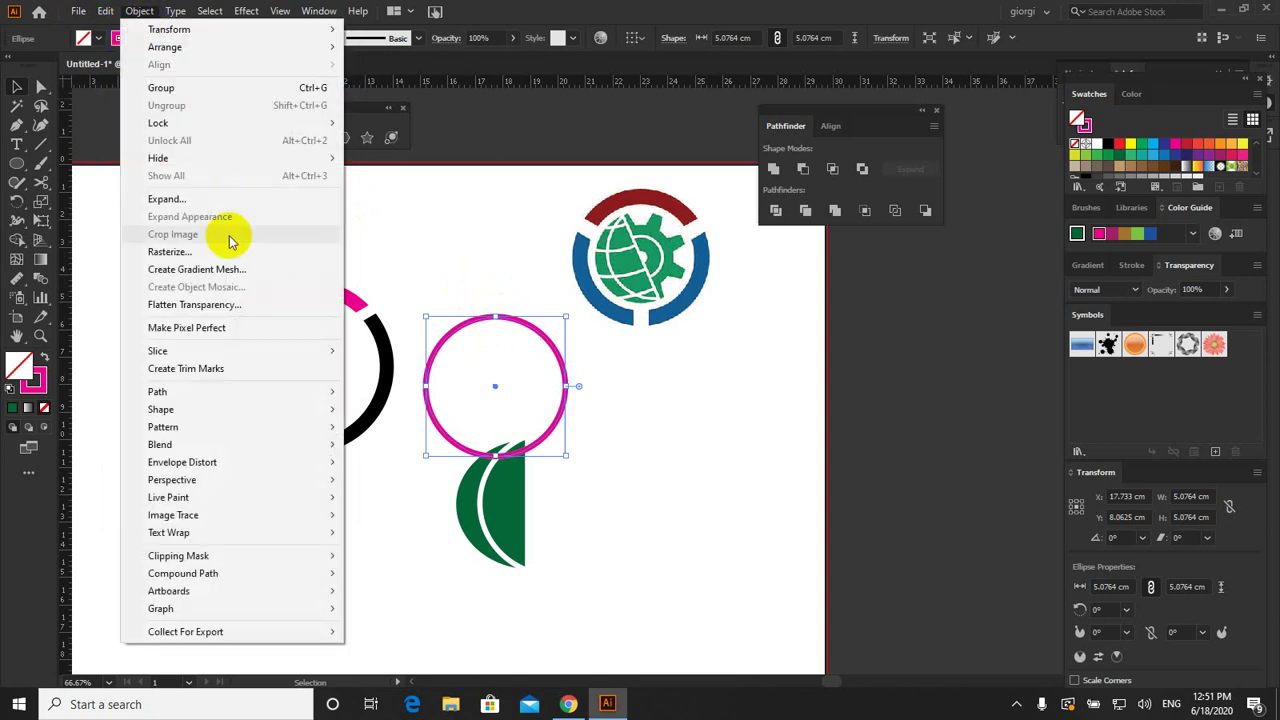
{"action": "mouse_move", "coordinate": [157, 391]}
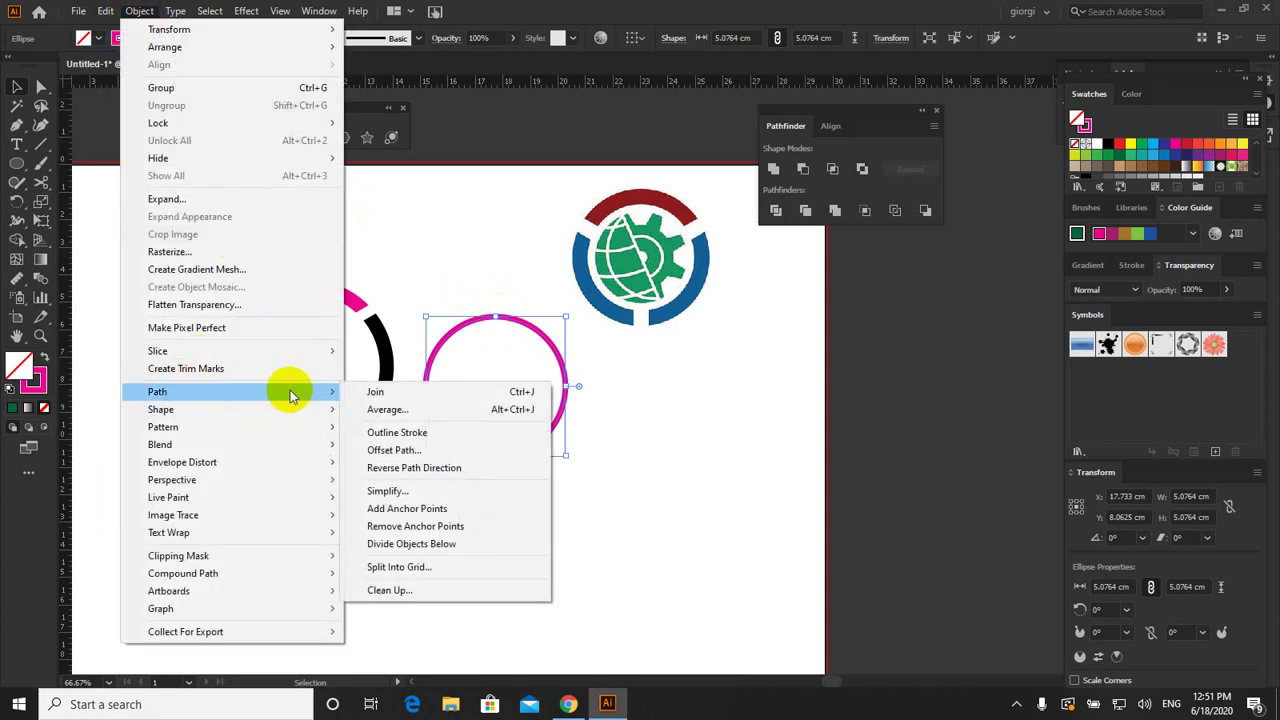
{"action": "left_click", "coordinate": [411, 432]}
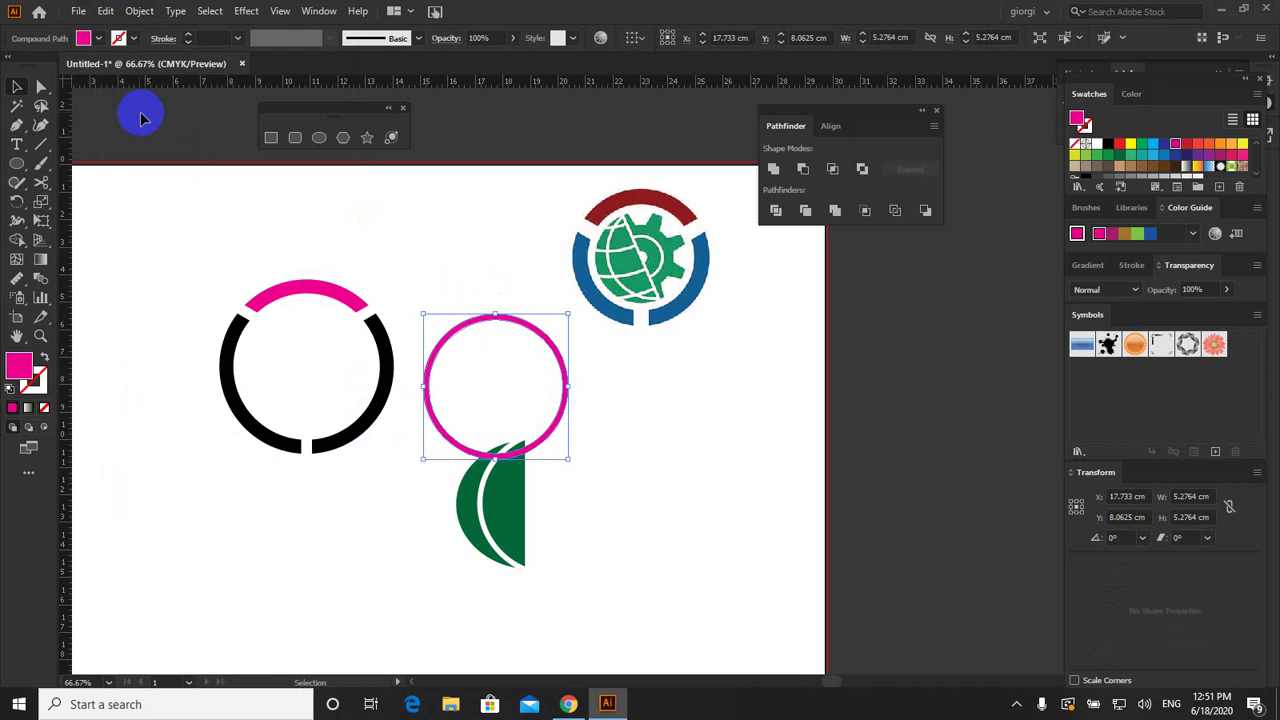
Step: Copy the outlined magenta ring and marquee-select it with the green leaf
{"action": "left_click", "coordinate": [105, 11]}
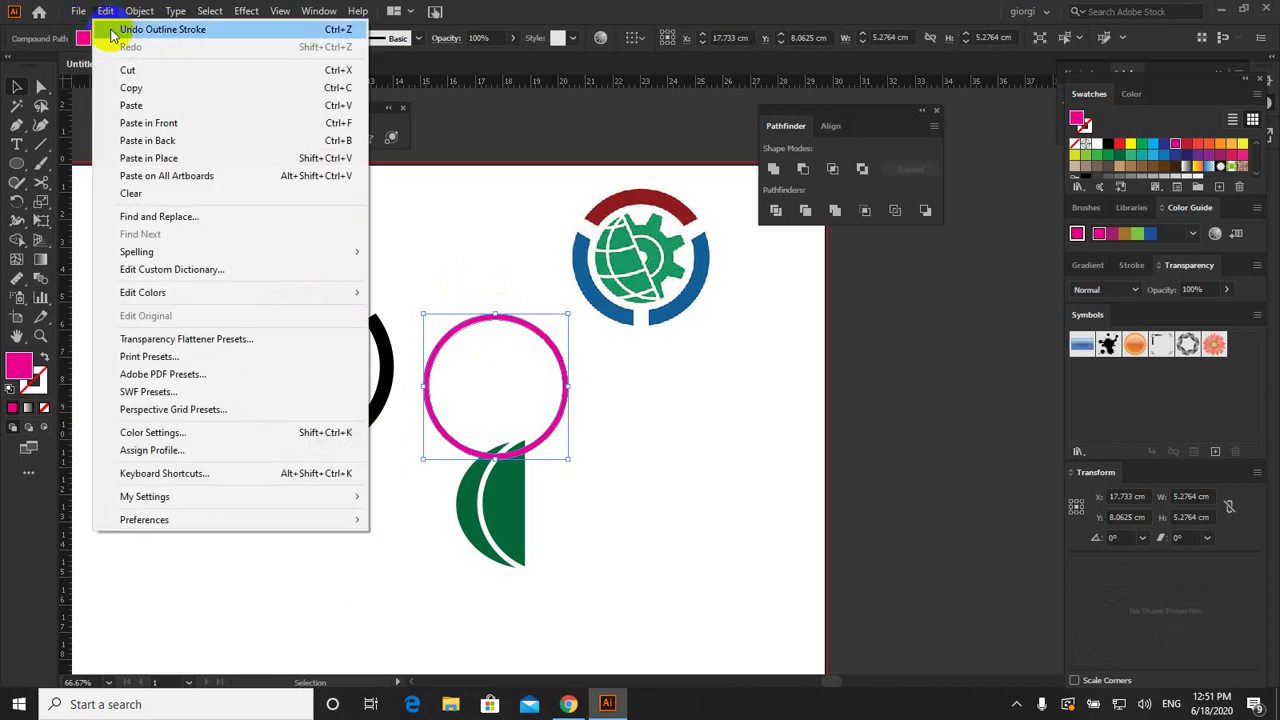
{"action": "left_click", "coordinate": [131, 88]}
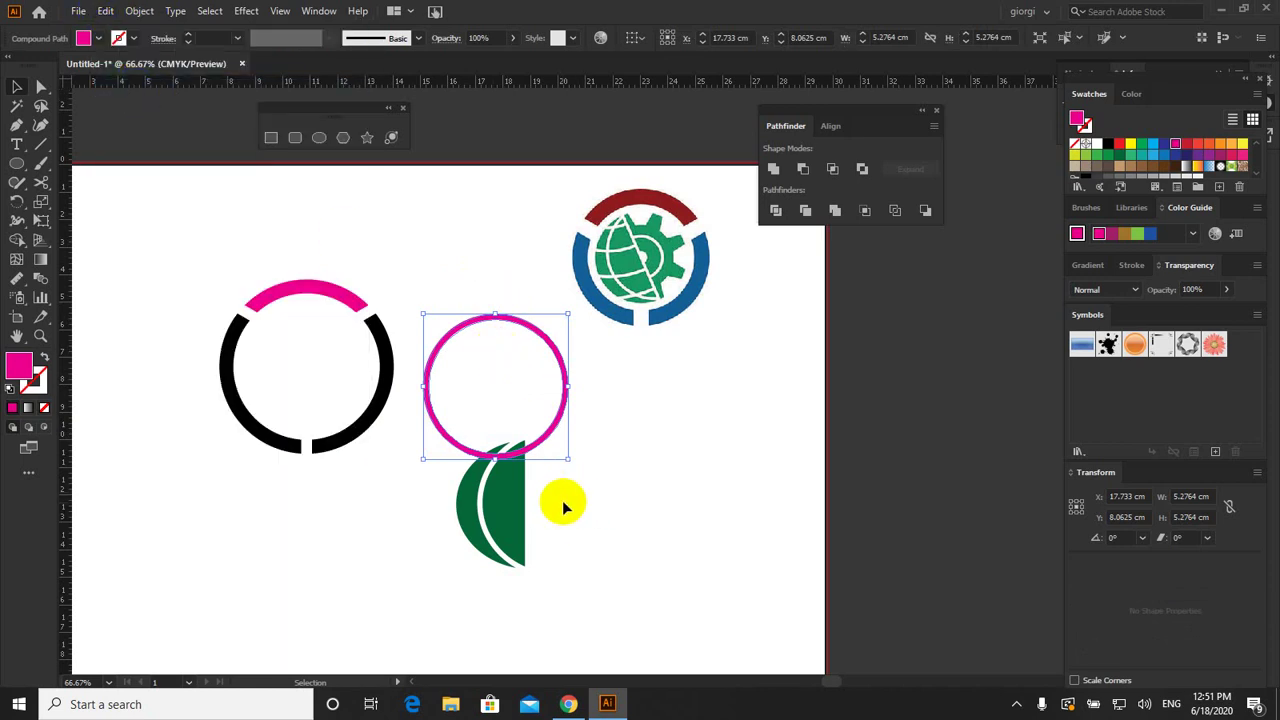
{"action": "left_click_drag", "start_coordinate": [563, 507], "coordinate": [455, 407]}
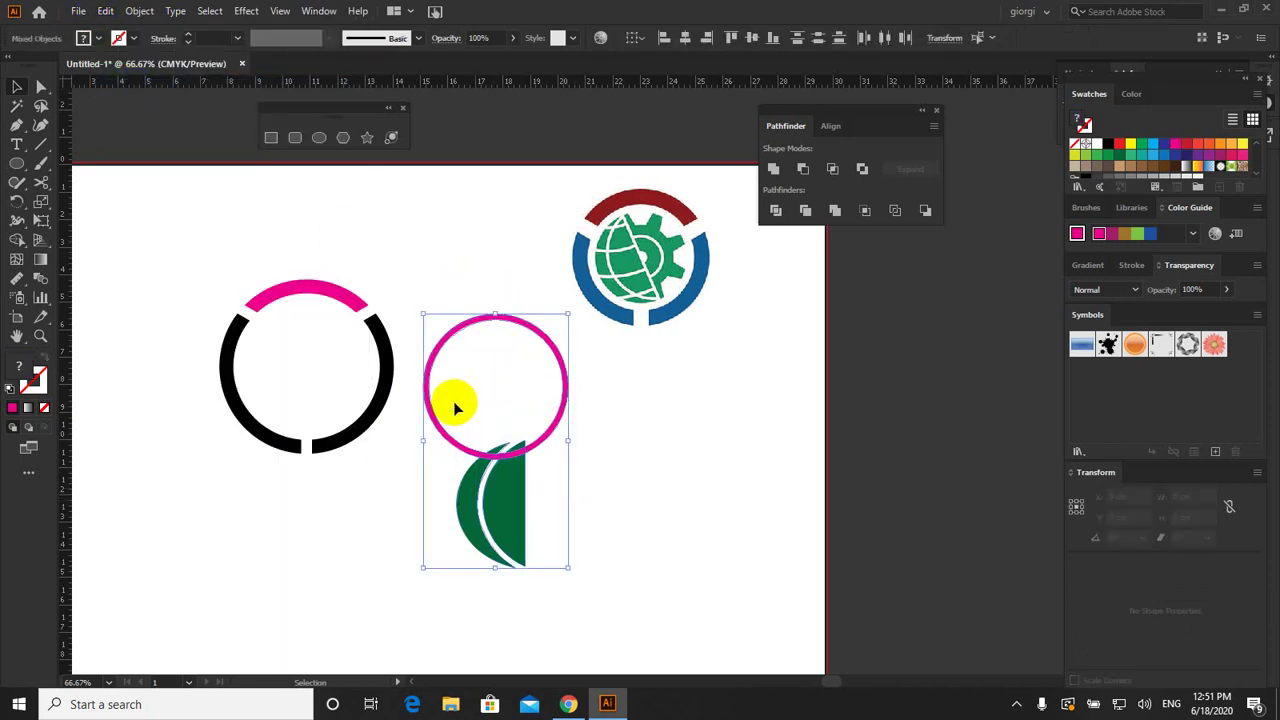
Step: Undo a trial Minus Front of the ring from the leaf, then ungroup the green leaf
{"action": "left_click", "coordinate": [803, 169]}
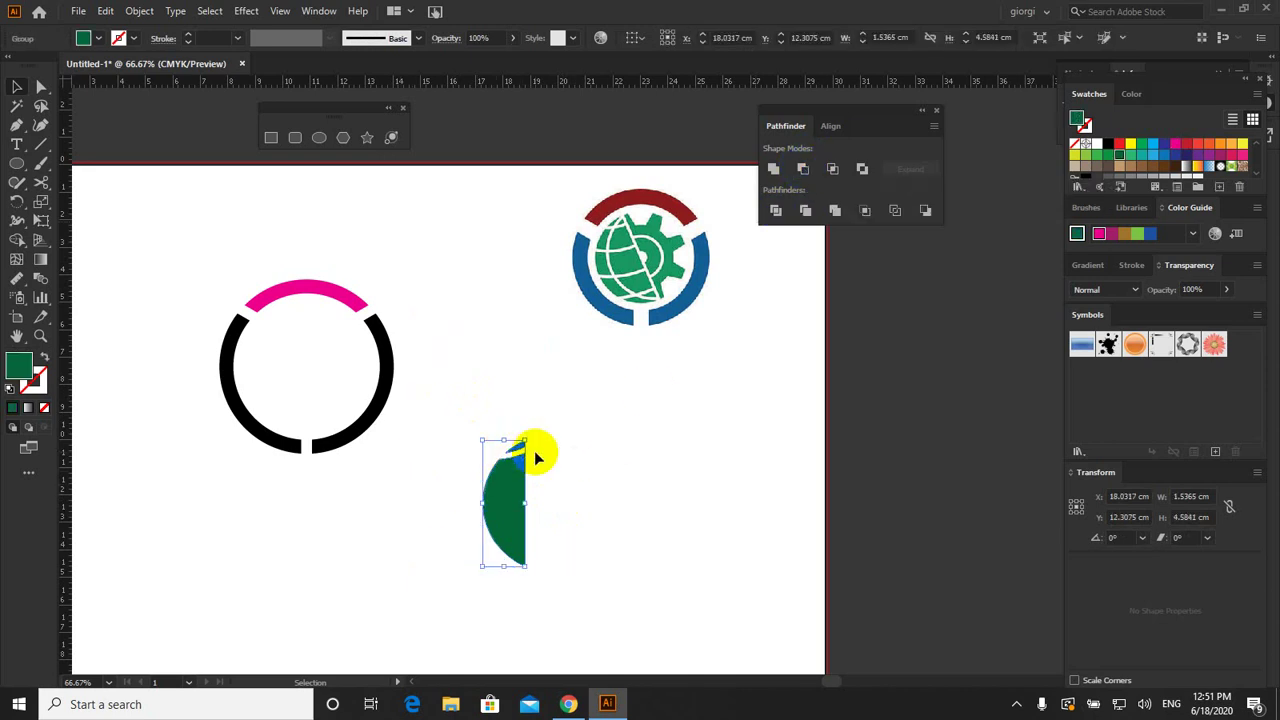
{"action": "key", "text": "ctrl+z"}
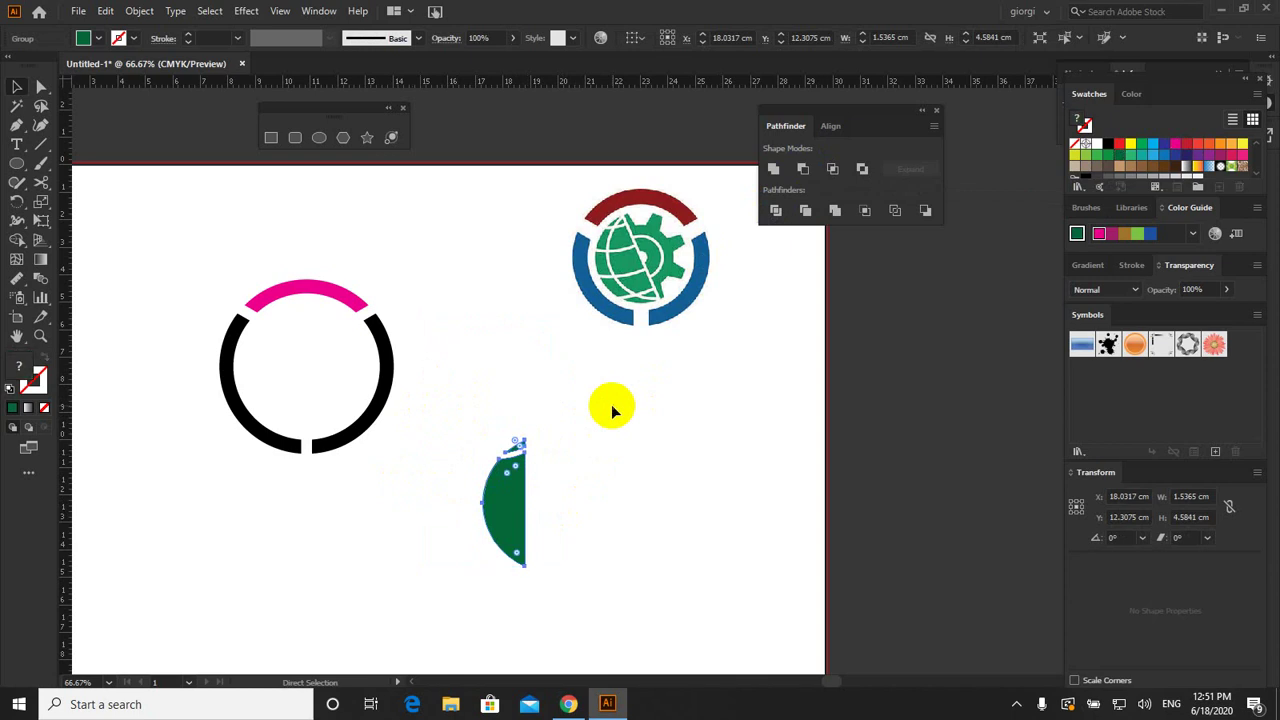
{"action": "left_click", "coordinate": [651, 452]}
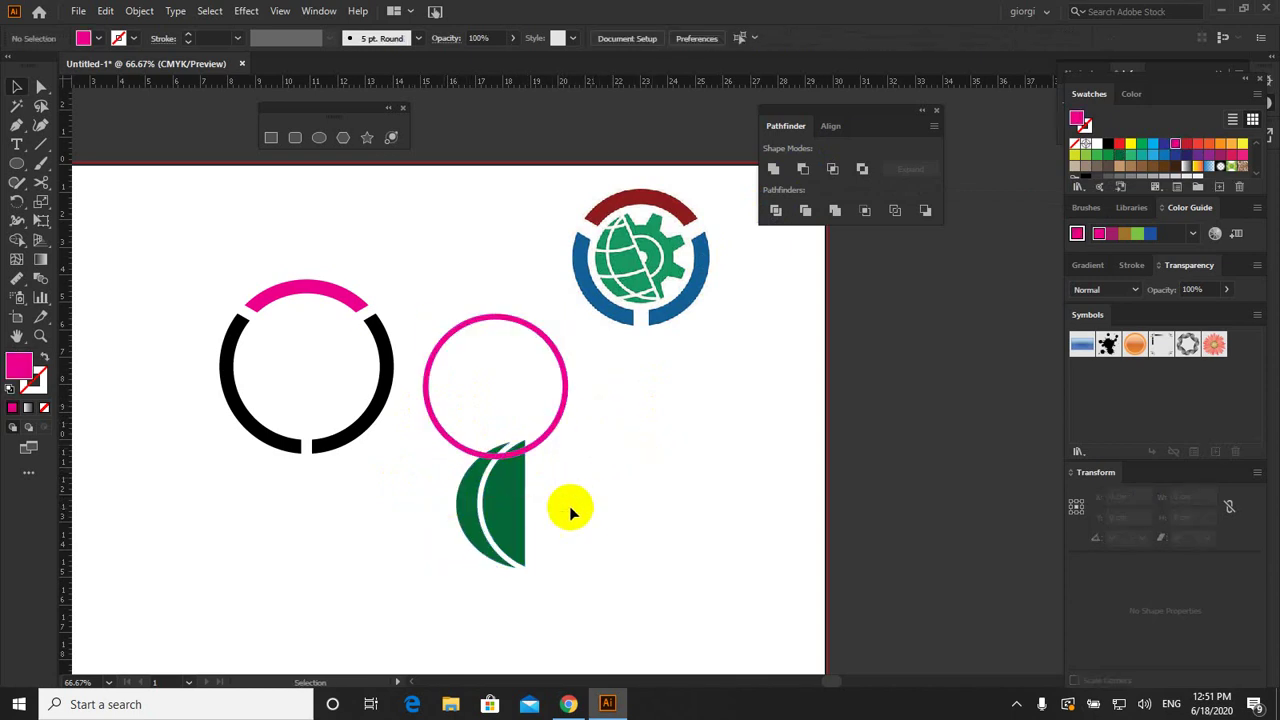
{"action": "left_click", "coordinate": [503, 497]}
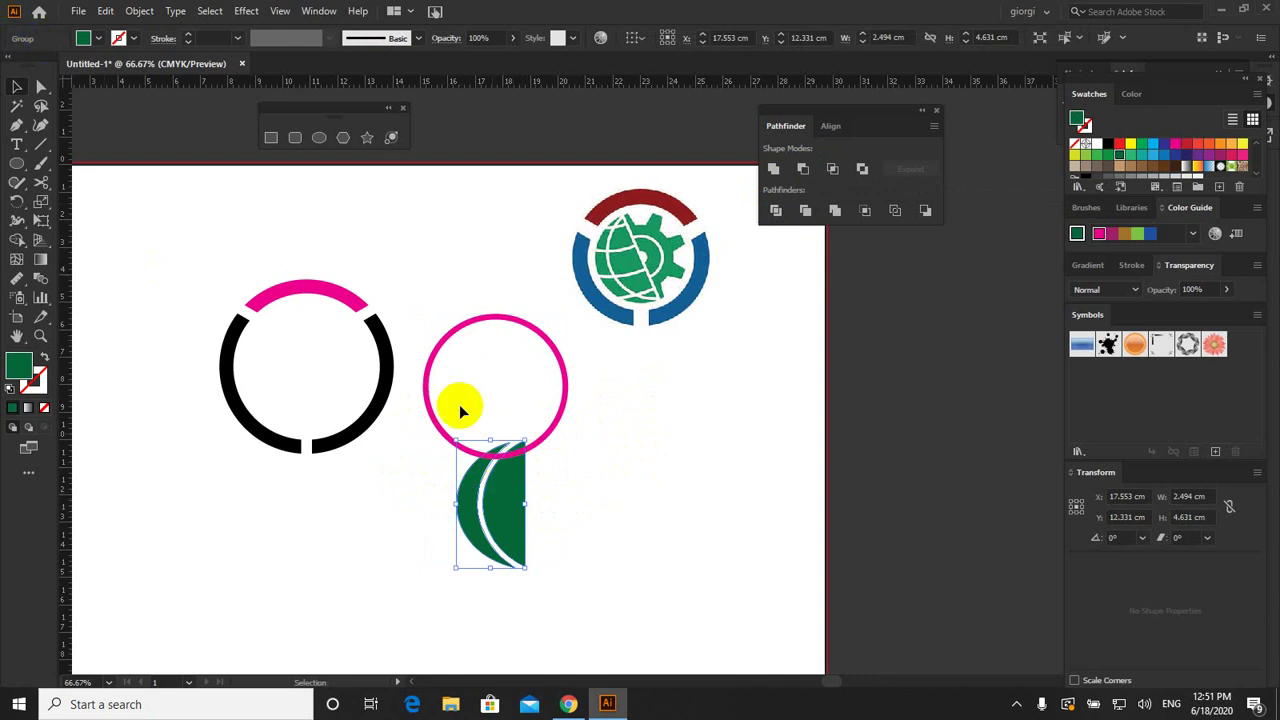
{"action": "left_click", "coordinate": [139, 11]}
{"action": "left_click", "coordinate": [160, 105]}
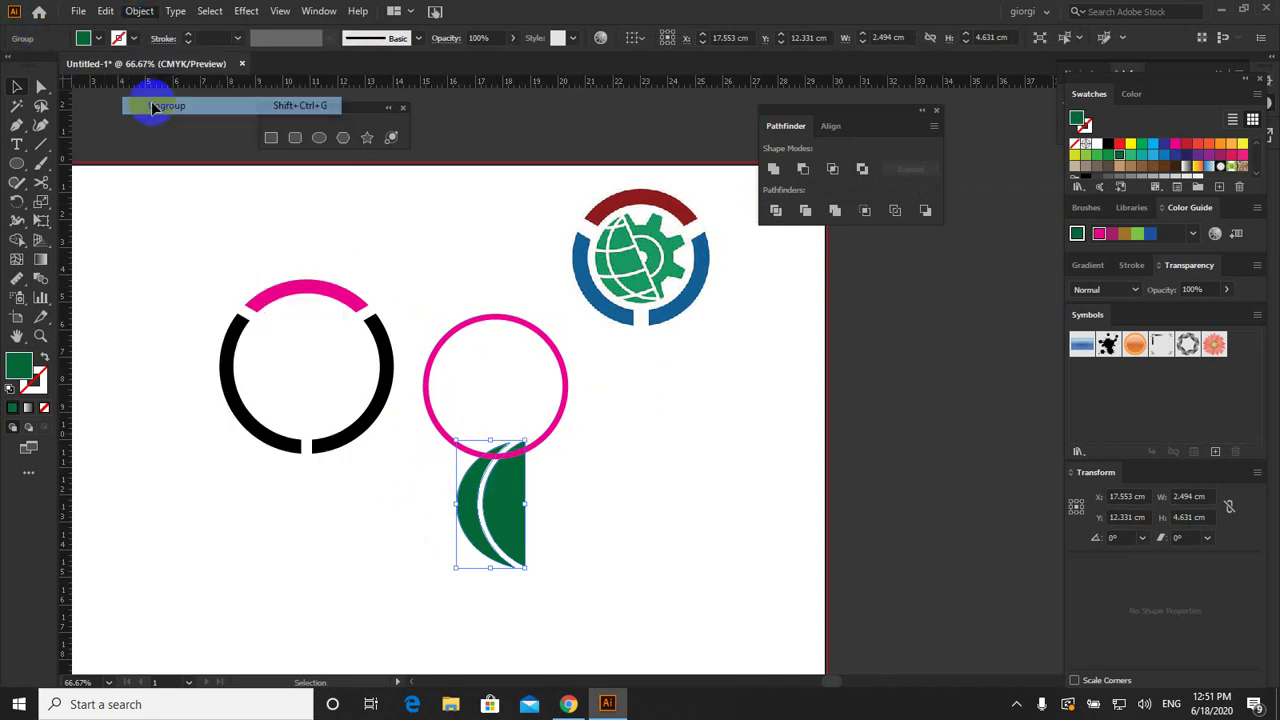
Step: Retry Minus Front on the magenta ring and green path, undoing it both times
{"action": "left_click", "coordinate": [505, 497]}
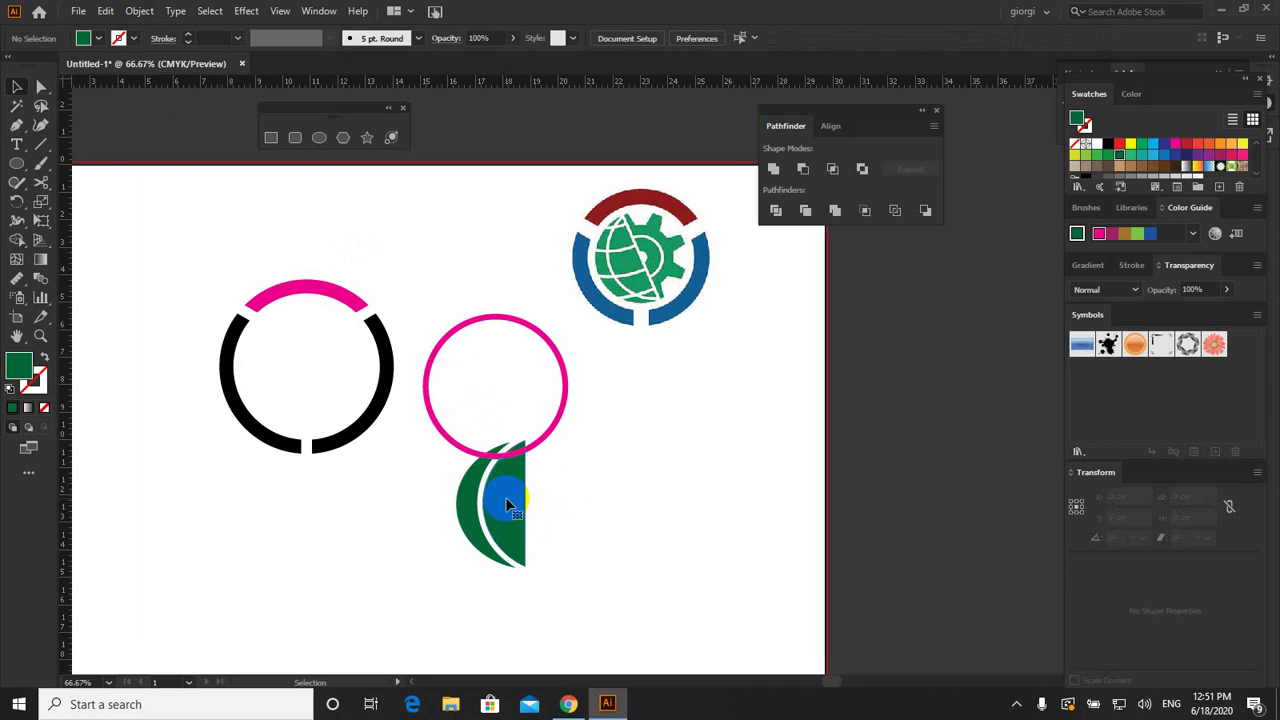
{"action": "left_click", "coordinate": [470, 505]}
{"action": "left_click", "coordinate": [549, 428]}
{"action": "left_click", "coordinate": [552, 435]}
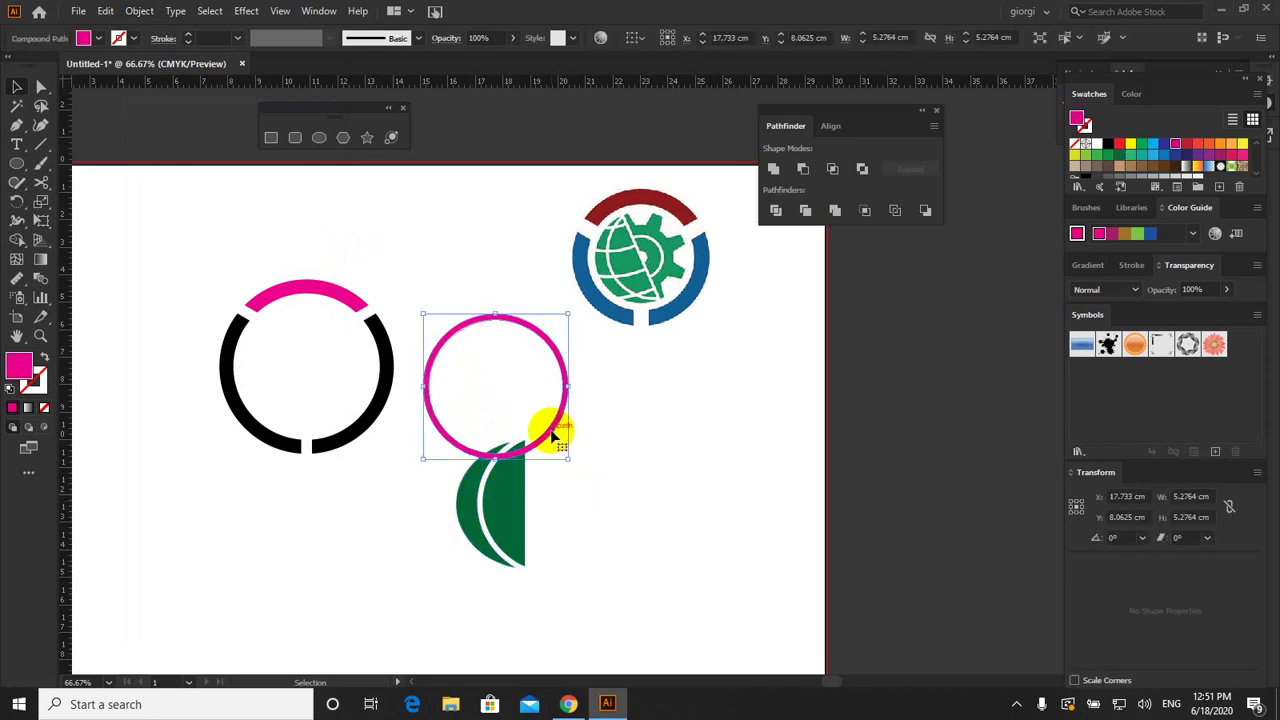
{"action": "left_click", "coordinate": [511, 505], "text": "shift"}
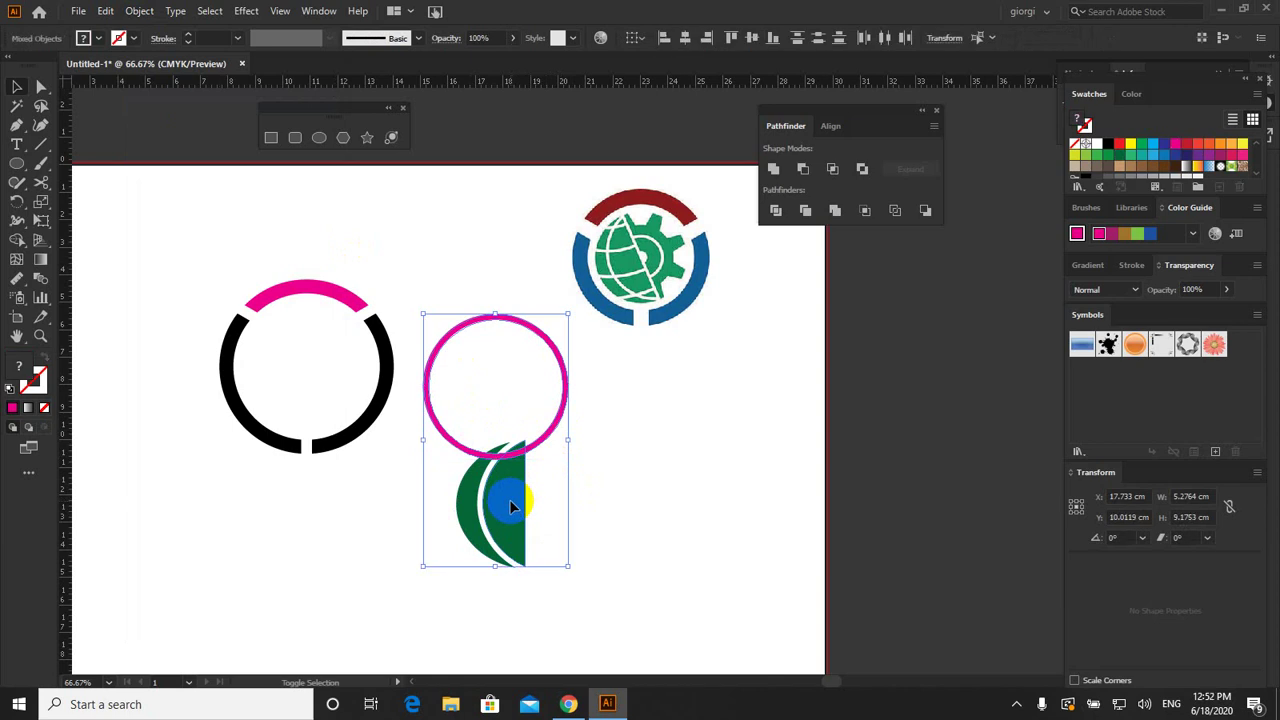
{"action": "left_click", "coordinate": [803, 168]}
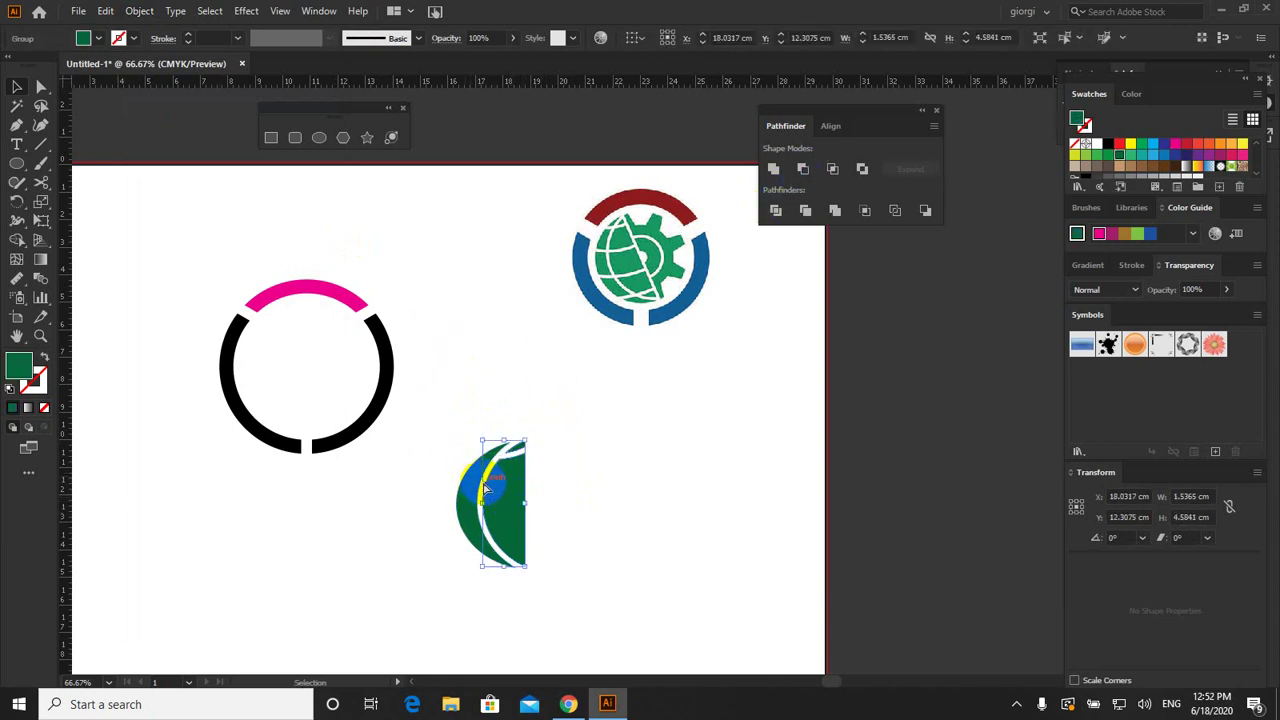
{"action": "key", "text": "ctrl+z"}
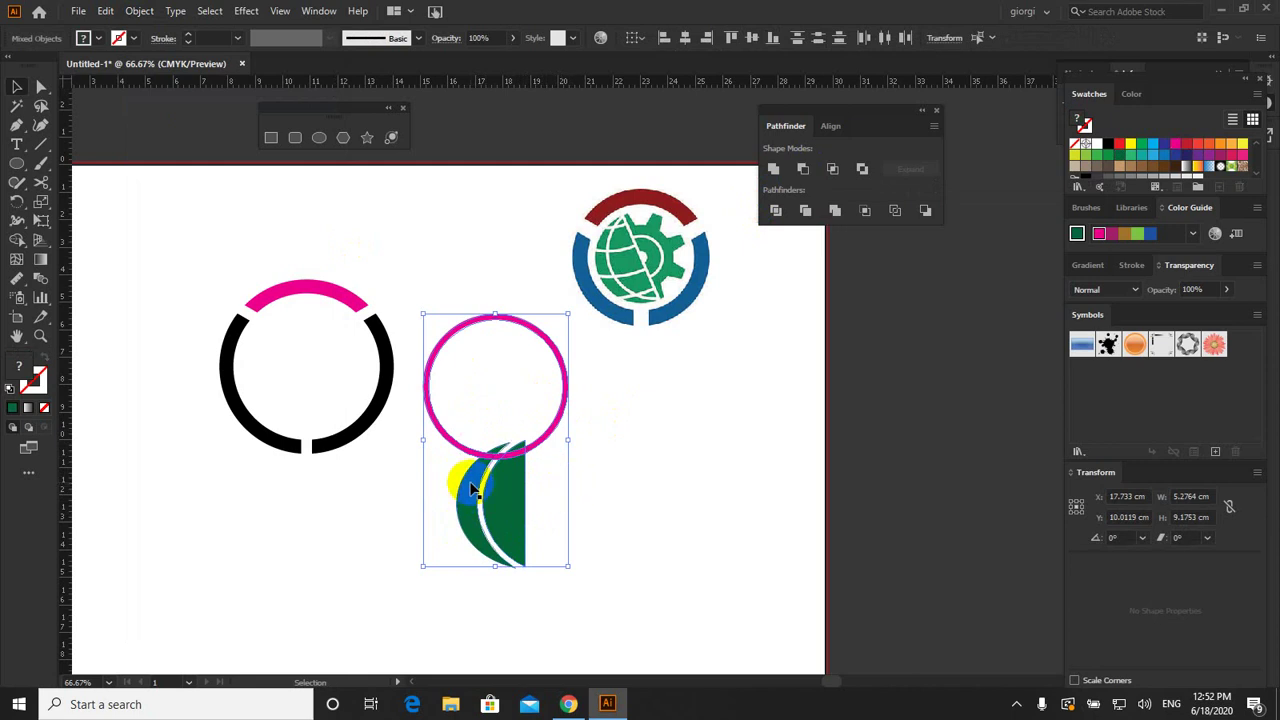
{"action": "left_click", "coordinate": [803, 169]}
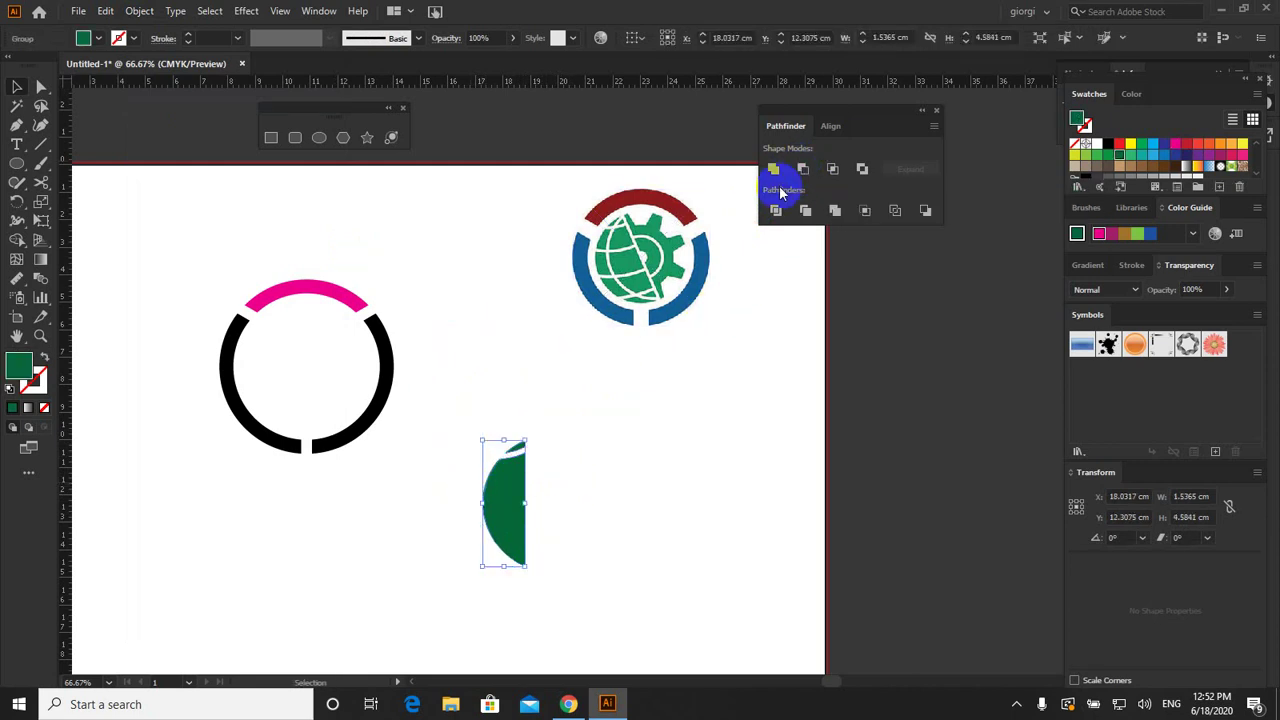
{"action": "key", "text": "ctrl+z"}
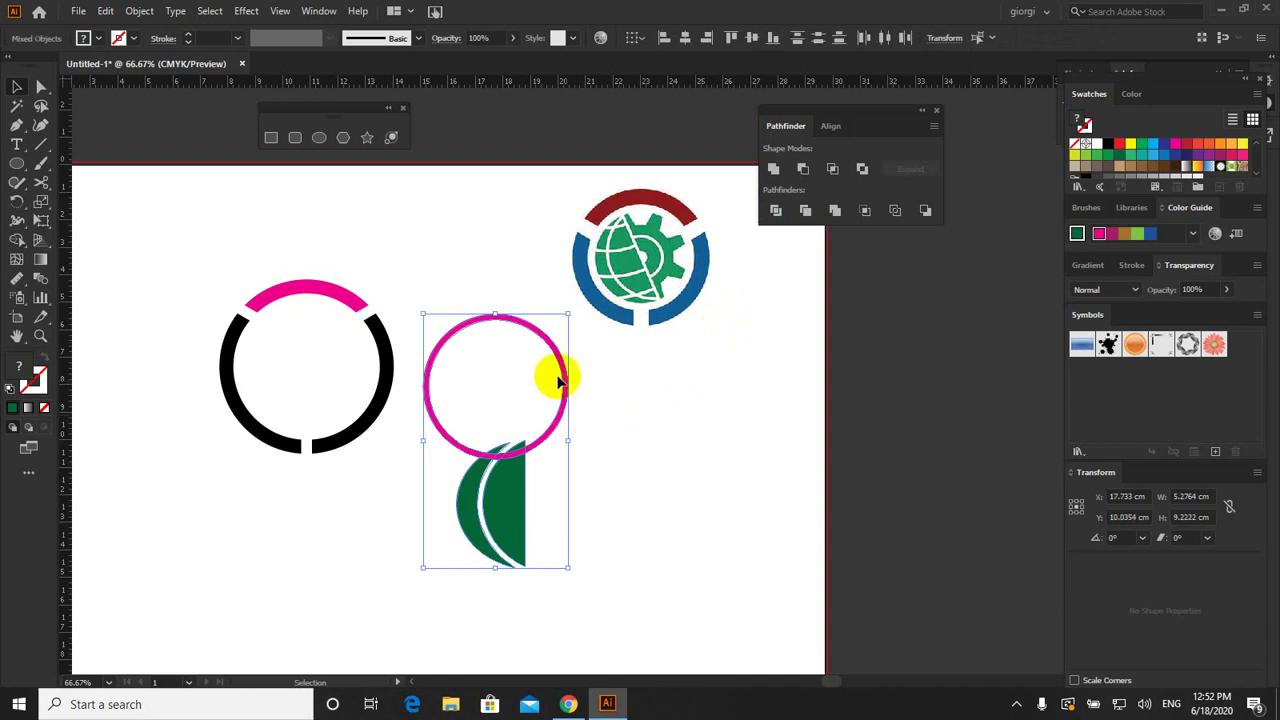
Step: Copy the selected ring and green shape and paste them in place
{"action": "left_click", "coordinate": [105, 11]}
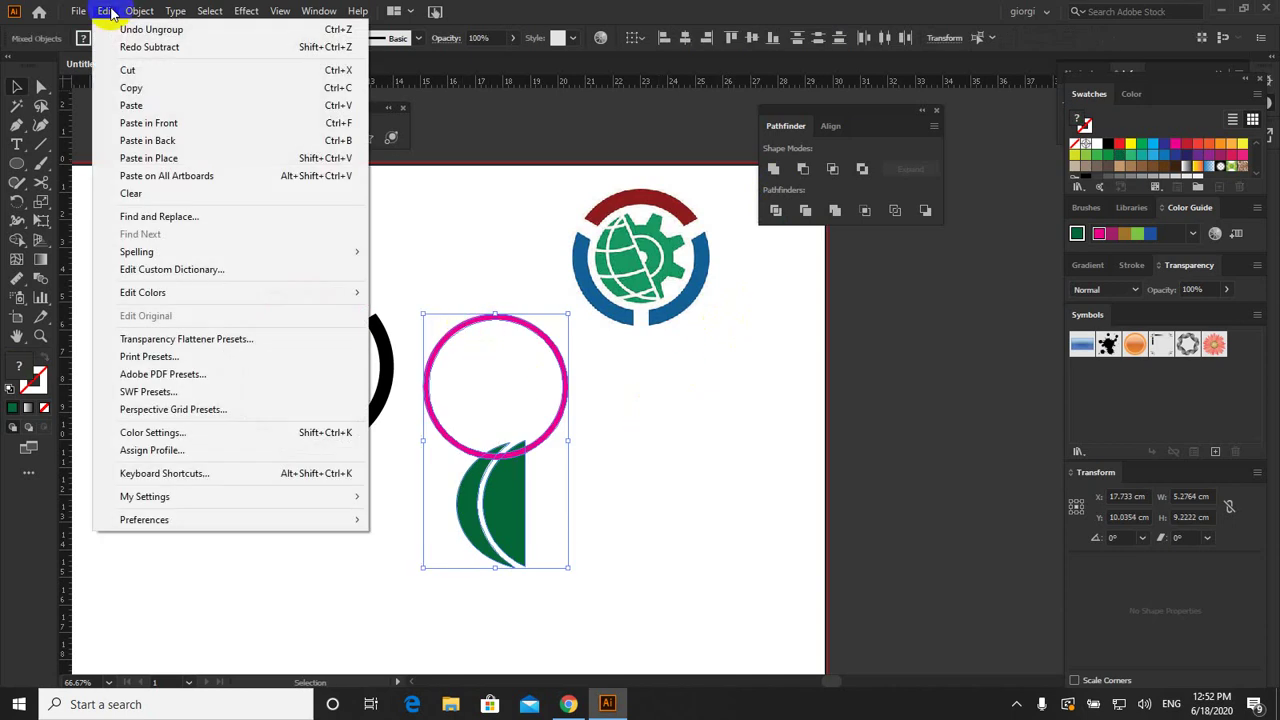
{"action": "left_click", "coordinate": [133, 88]}
{"action": "left_click", "coordinate": [105, 11]}
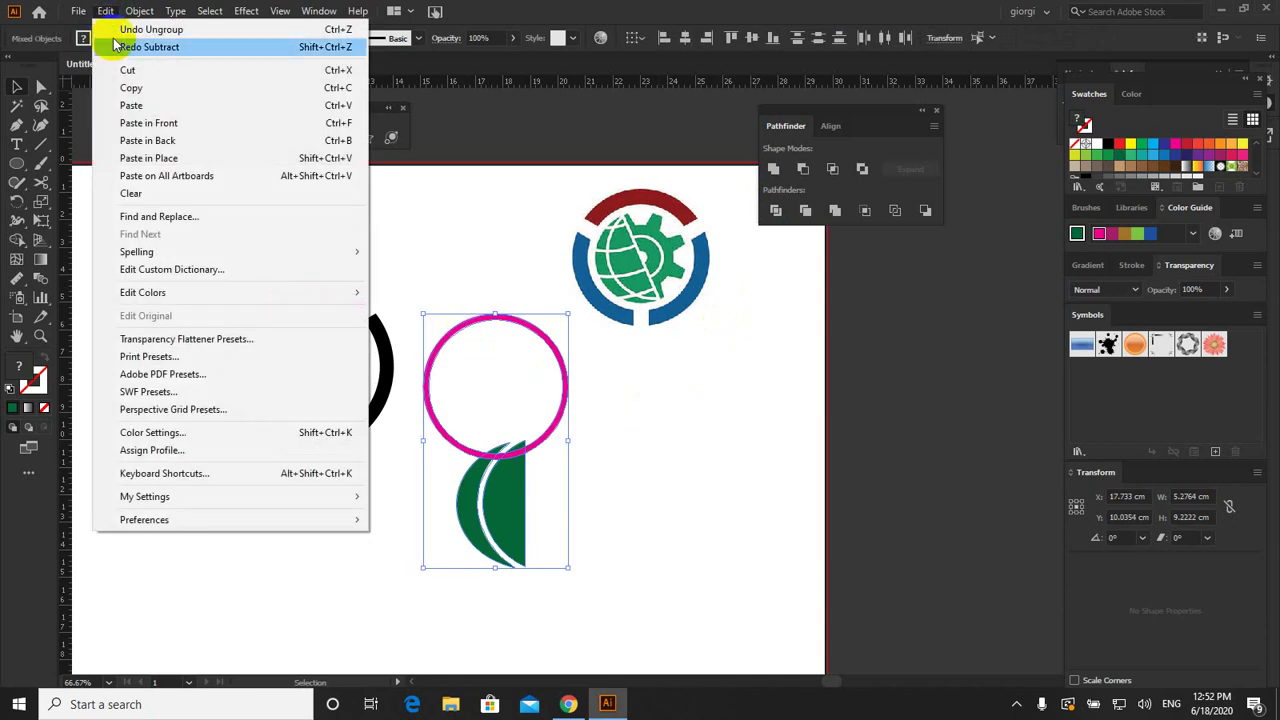
{"action": "left_click", "coordinate": [130, 160]}
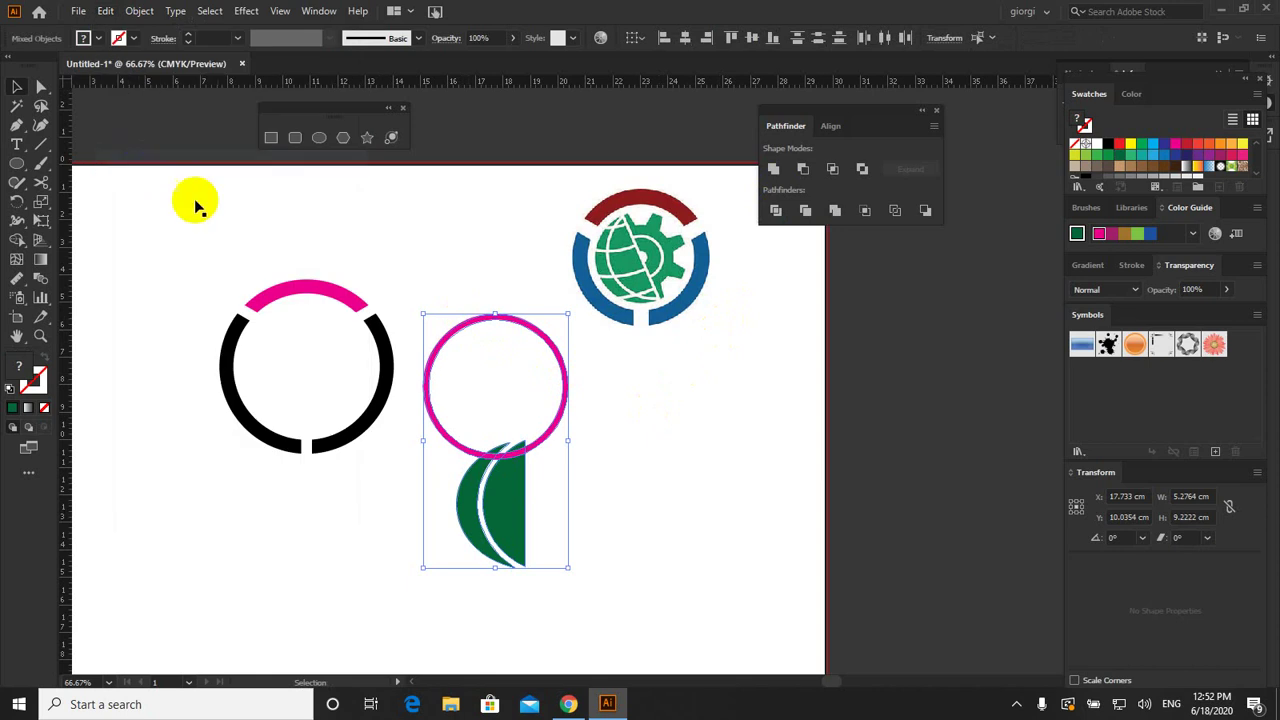
Step: Subtract the magenta ring from the green shape with Pathfinder Minus Front
{"action": "left_click", "coordinate": [684, 519]}
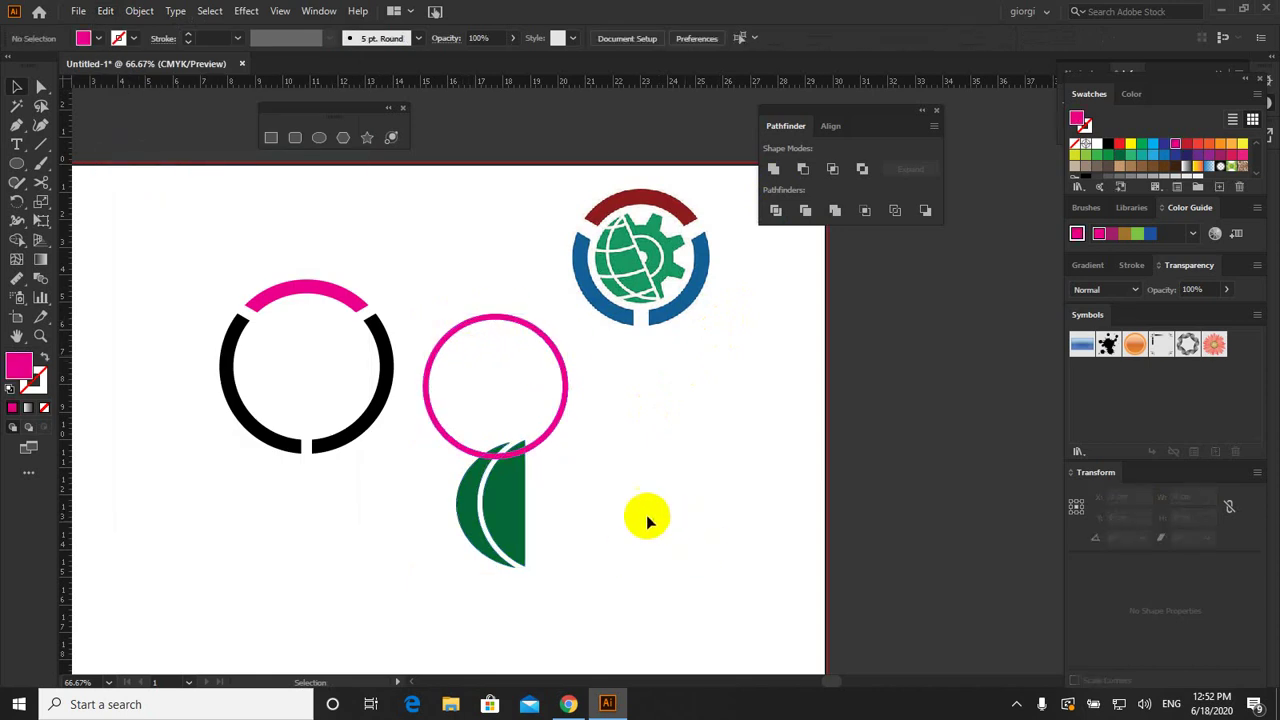
{"action": "left_click", "coordinate": [549, 437]}
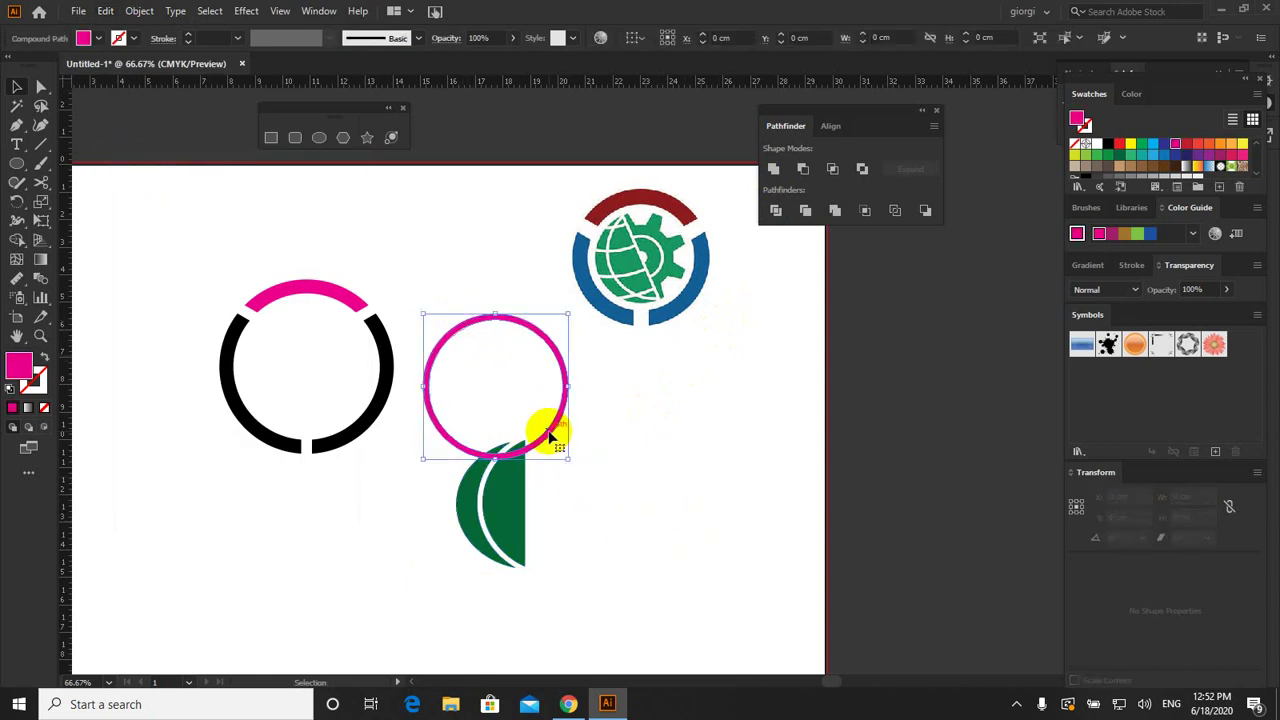
{"action": "left_click", "coordinate": [507, 486], "text": "shift"}
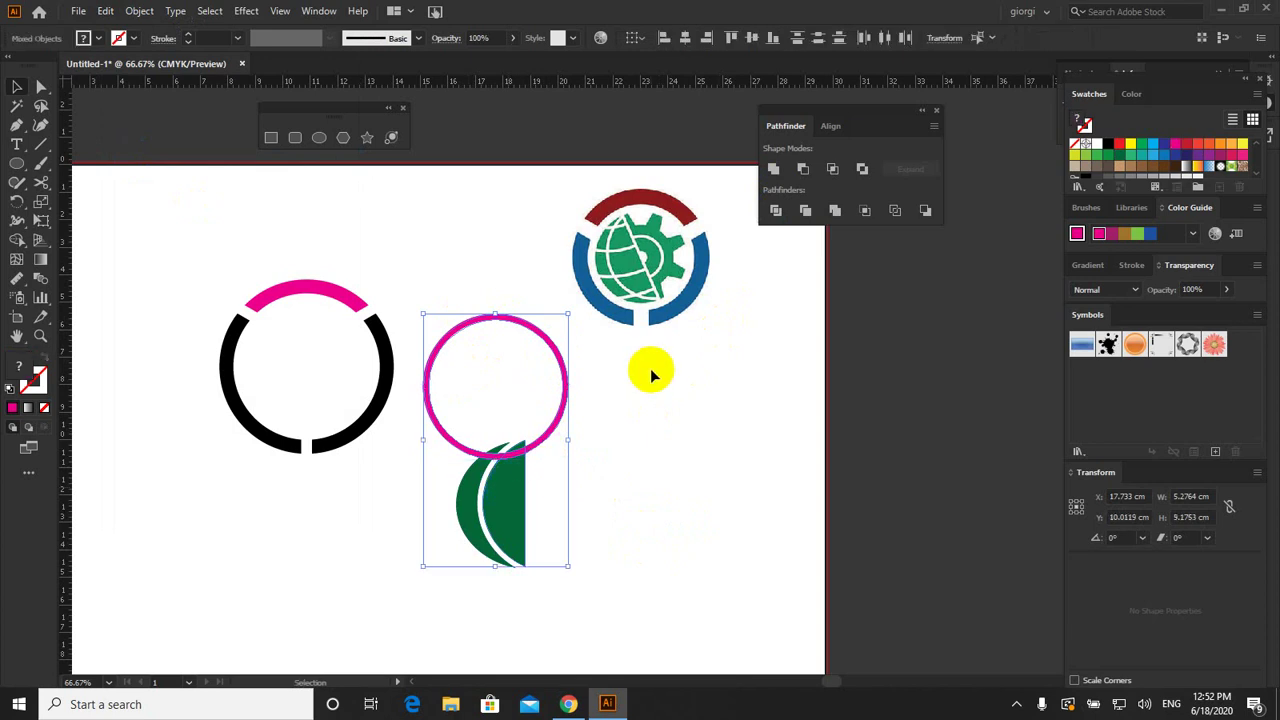
{"action": "left_click", "coordinate": [803, 168]}
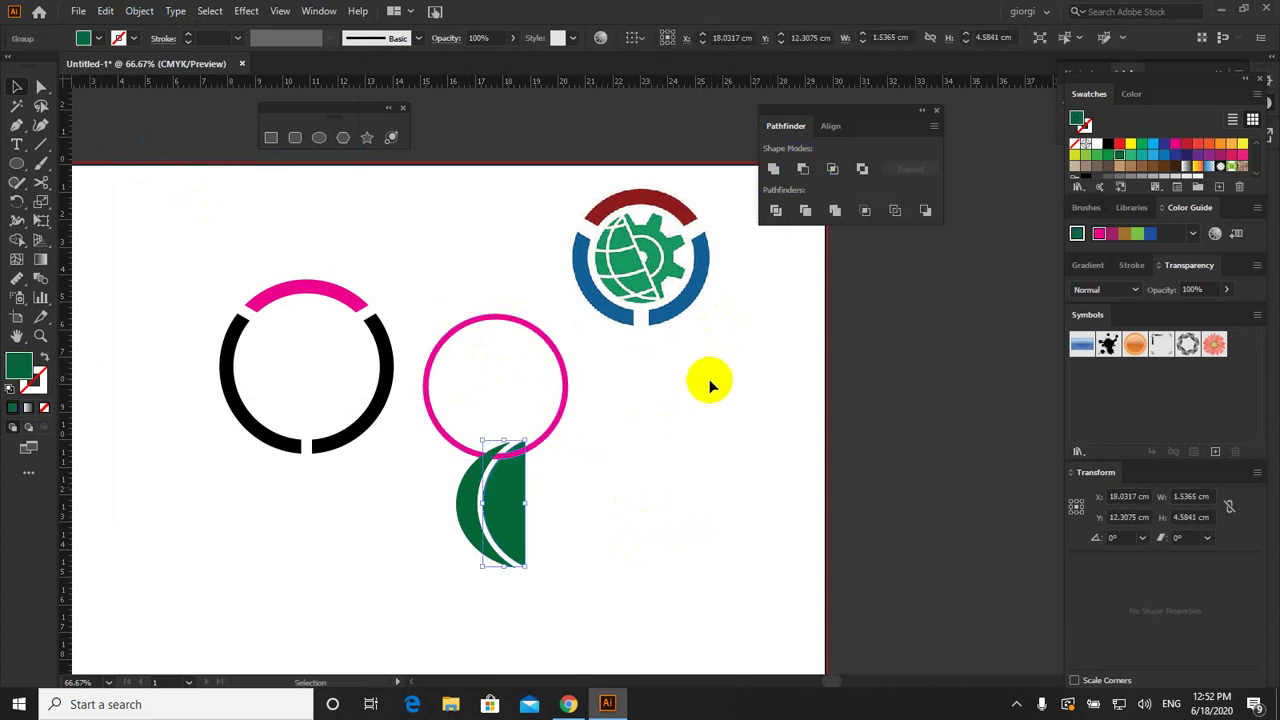
Step: Repeat the Minus Front cut with the ring copy, leaving the pink ring unselected
{"action": "left_click", "coordinate": [427, 393]}
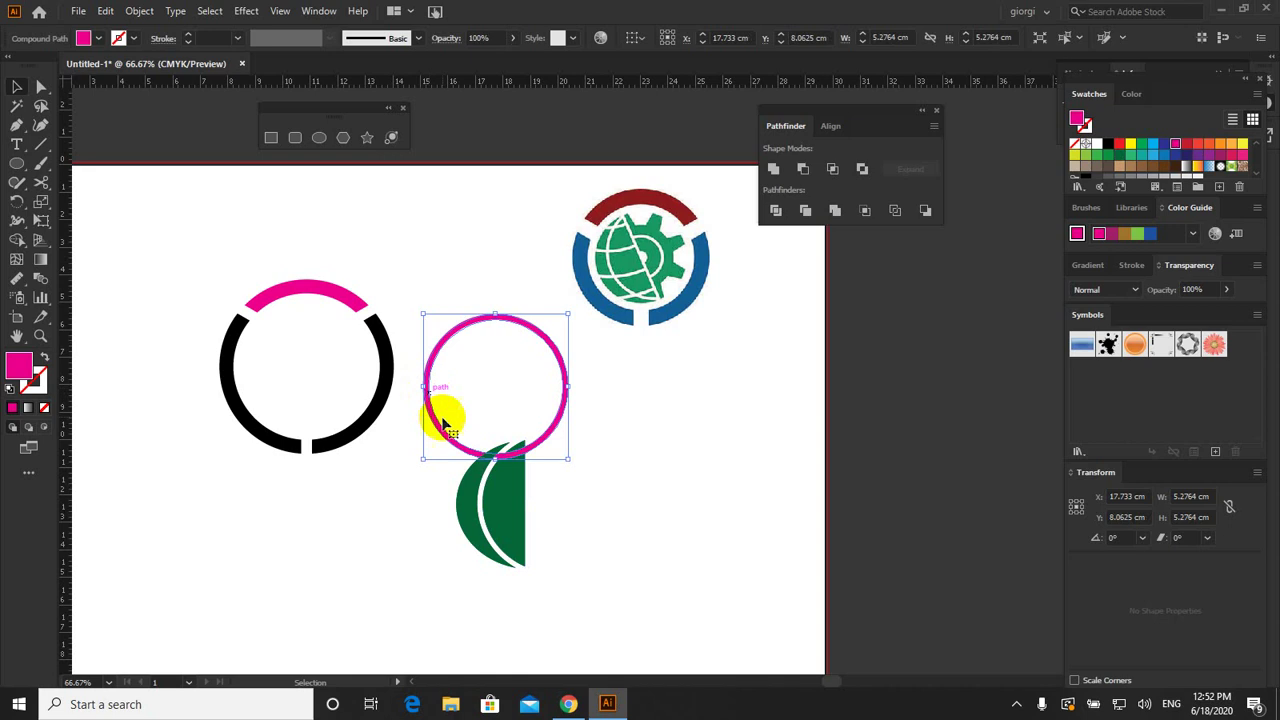
{"action": "left_click", "coordinate": [464, 494], "text": "shift"}
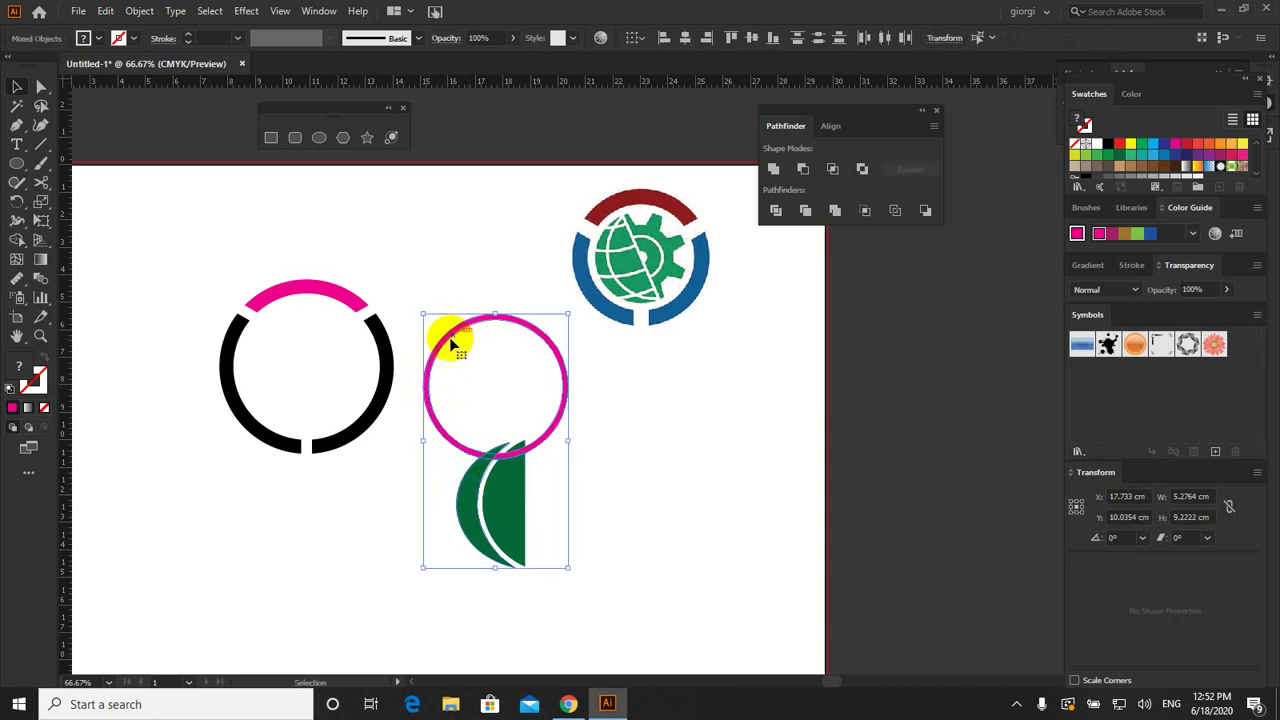
{"action": "left_click", "coordinate": [801, 169]}
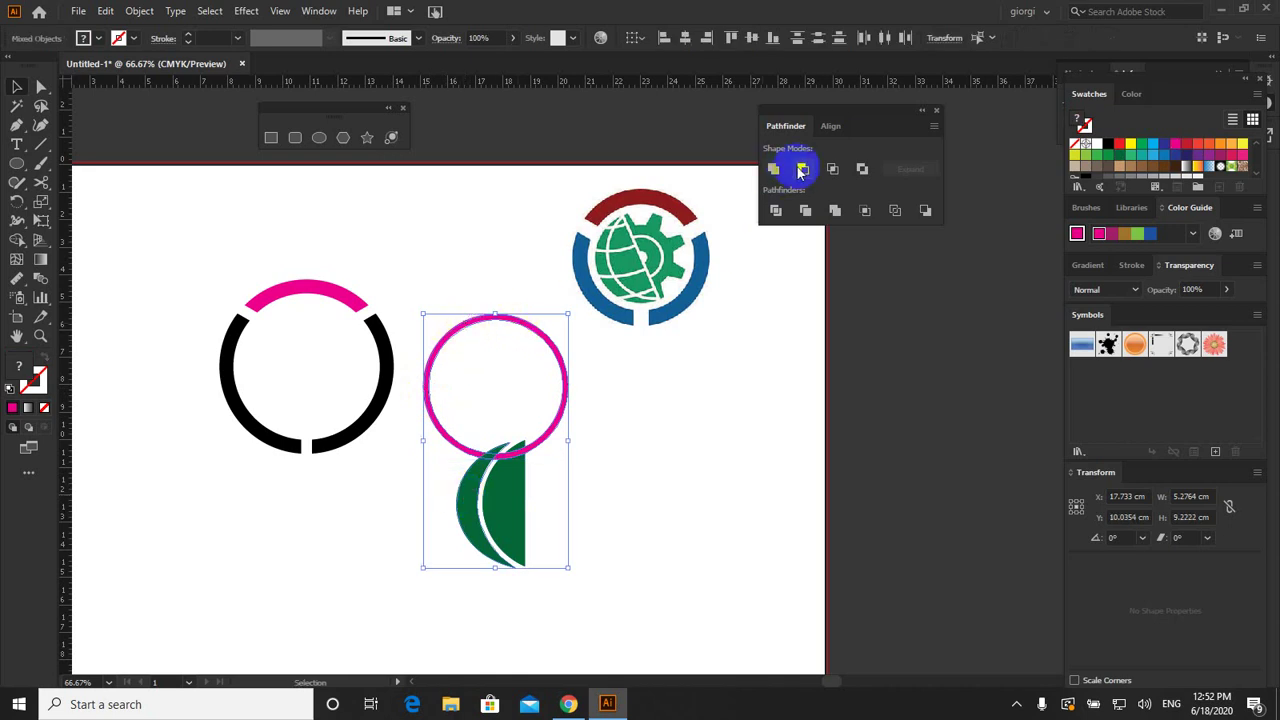
{"action": "left_click", "coordinate": [803, 169]}
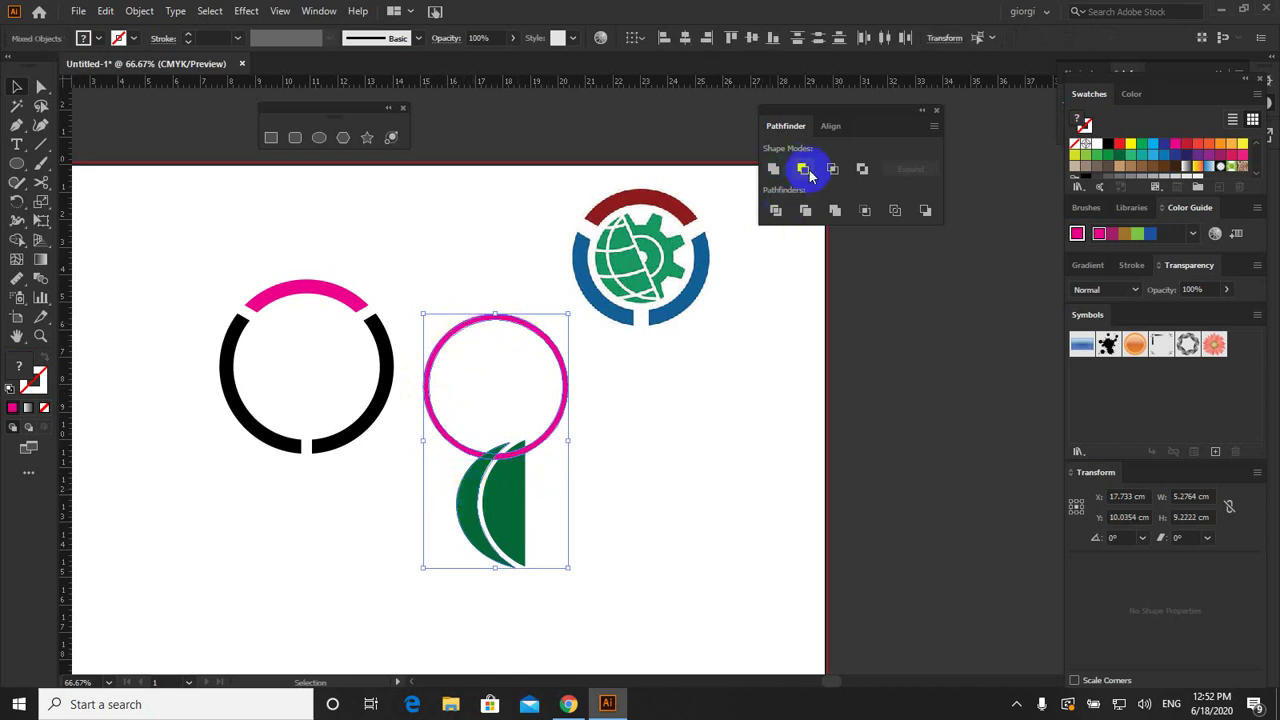
{"action": "left_click", "coordinate": [813, 407]}
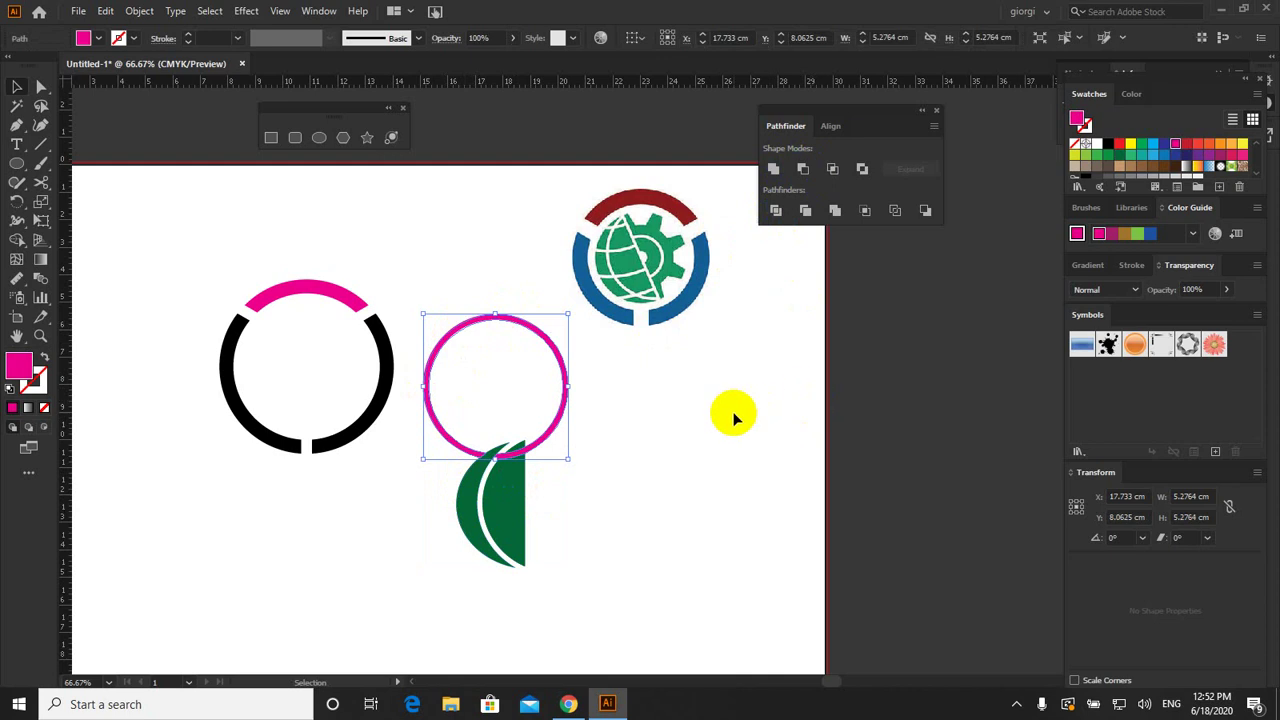
{"action": "left_click", "coordinate": [520, 477]}
Step: Send the green half-disc to the back and bring the pink ring to the front
{"action": "left_click", "coordinate": [488, 478]}
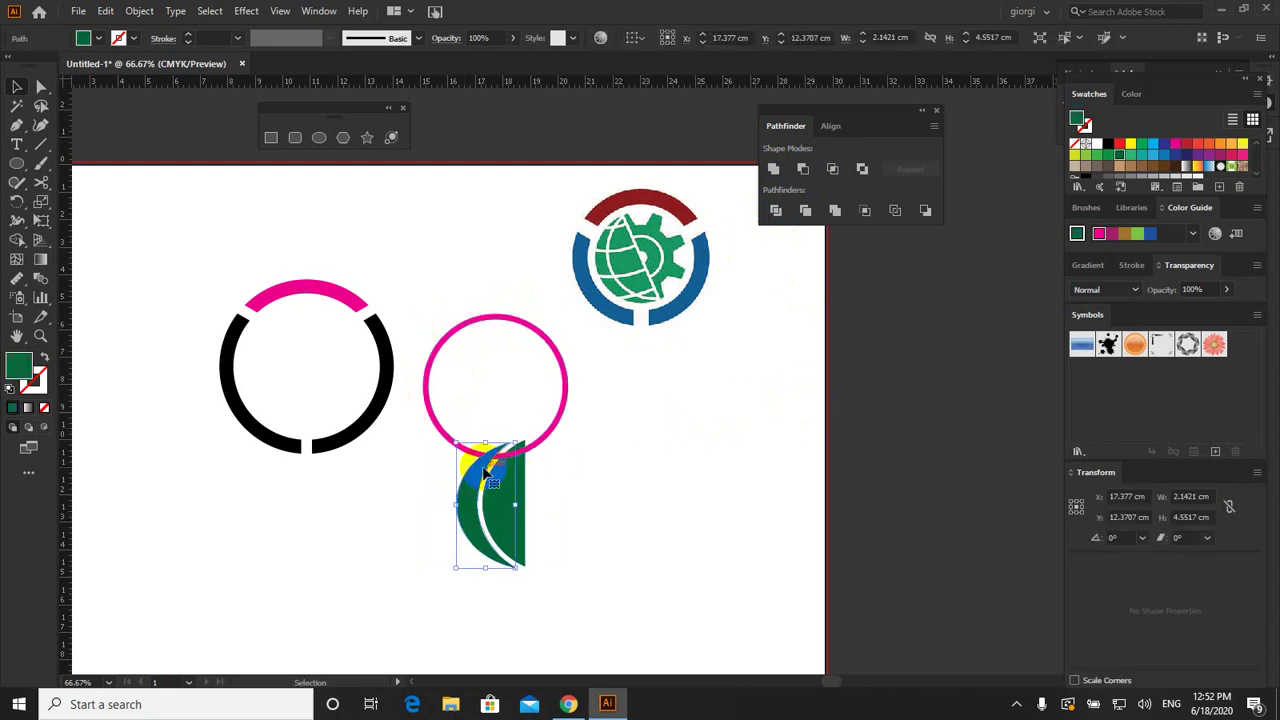
{"action": "right_click", "coordinate": [485, 468]}
{"action": "mouse_move", "coordinate": [528, 385]}
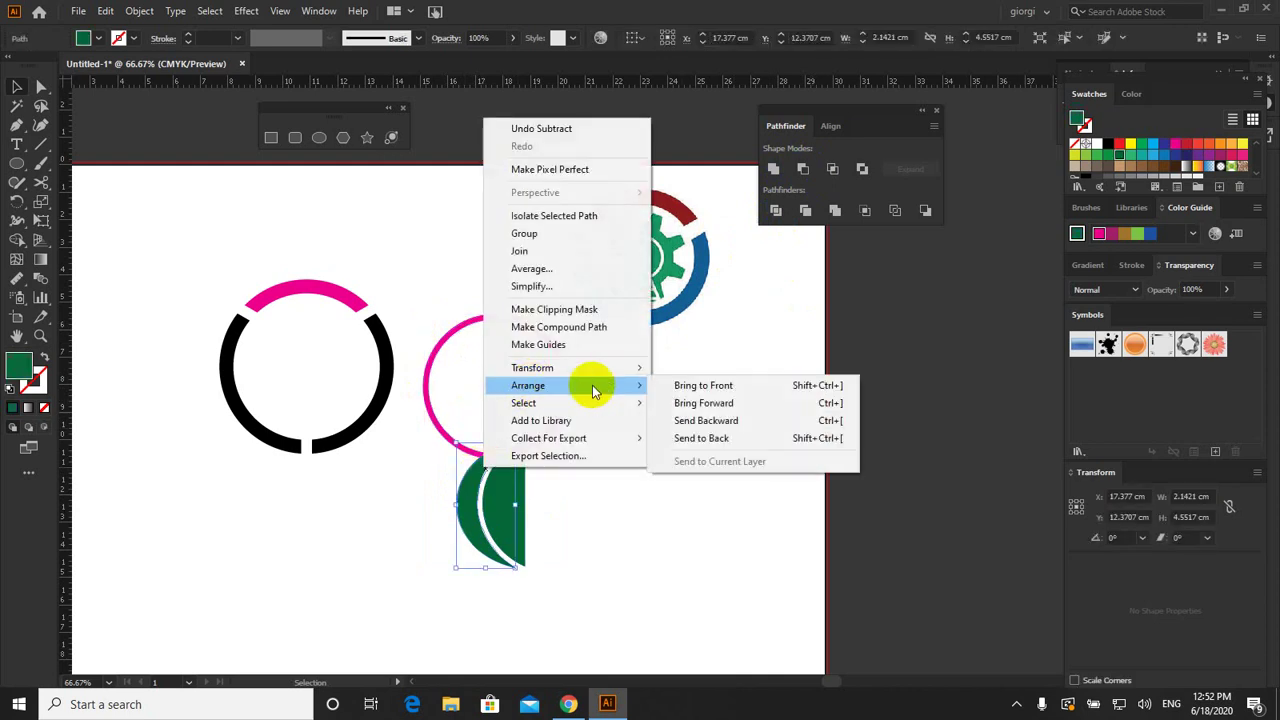
{"action": "left_click", "coordinate": [694, 440]}
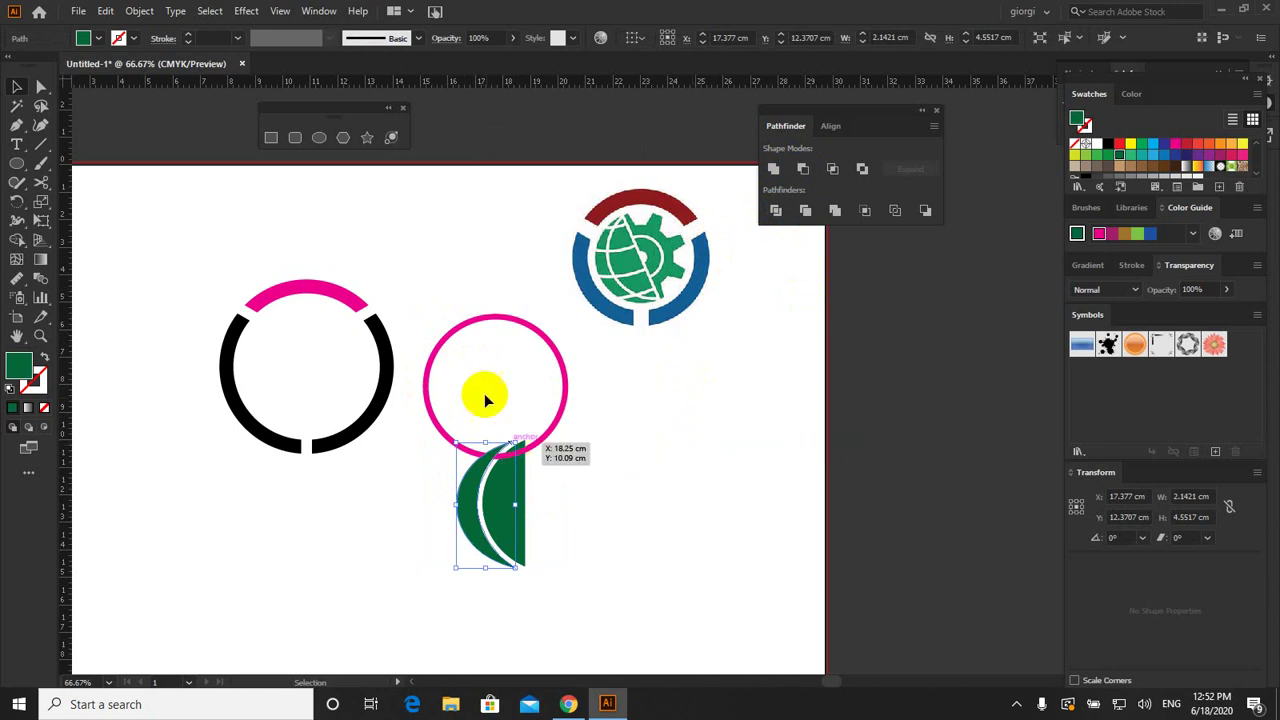
{"action": "left_click", "coordinate": [448, 329]}
{"action": "right_click", "coordinate": [452, 330]}
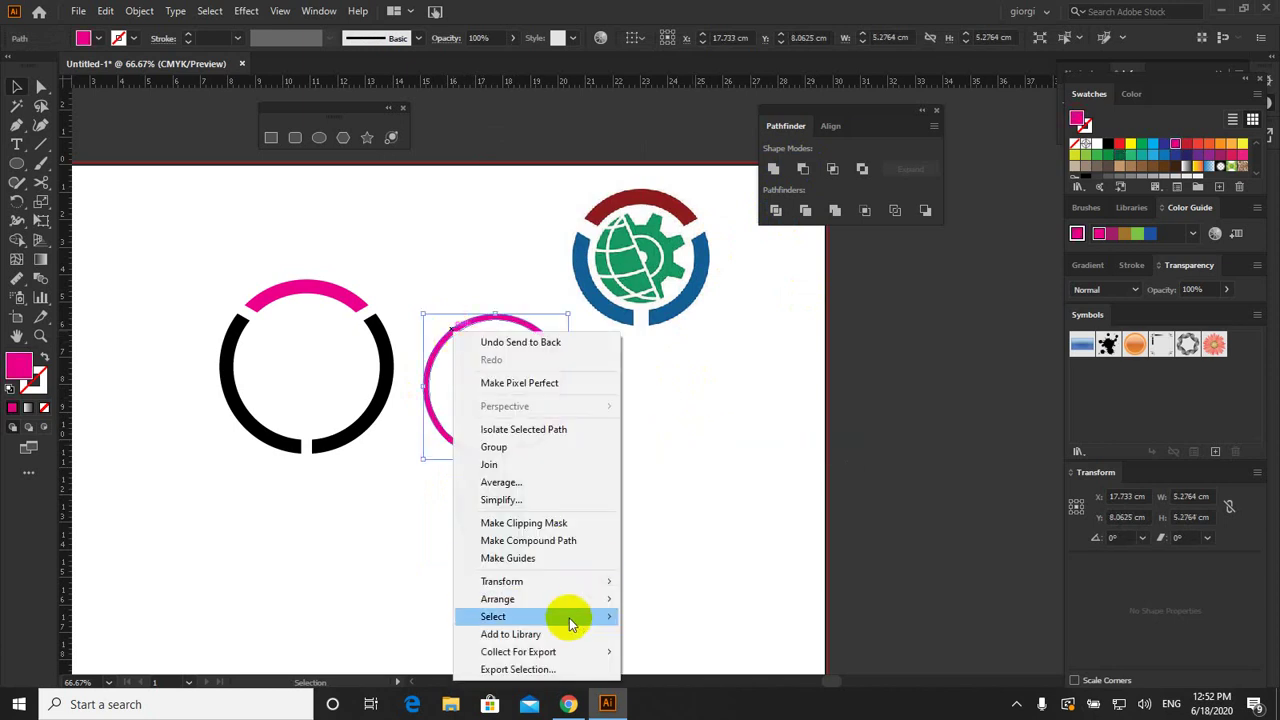
{"action": "mouse_move", "coordinate": [497, 599]}
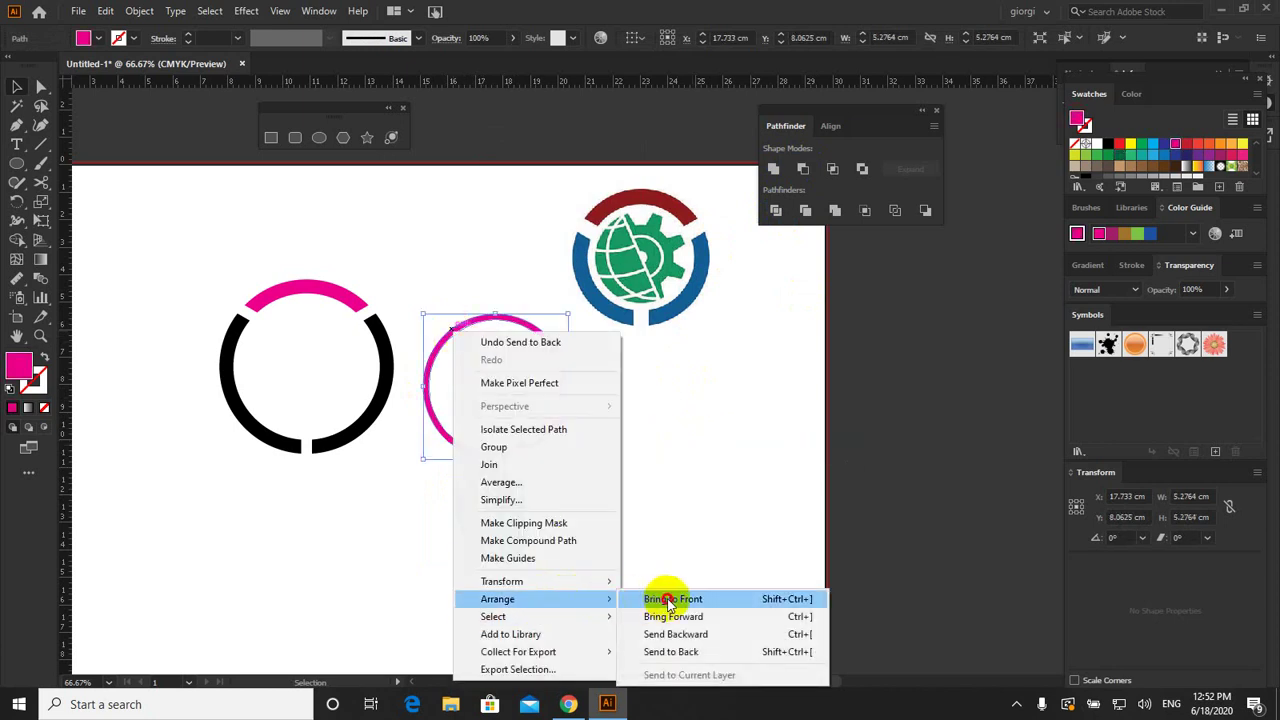
{"action": "left_click", "coordinate": [658, 599]}
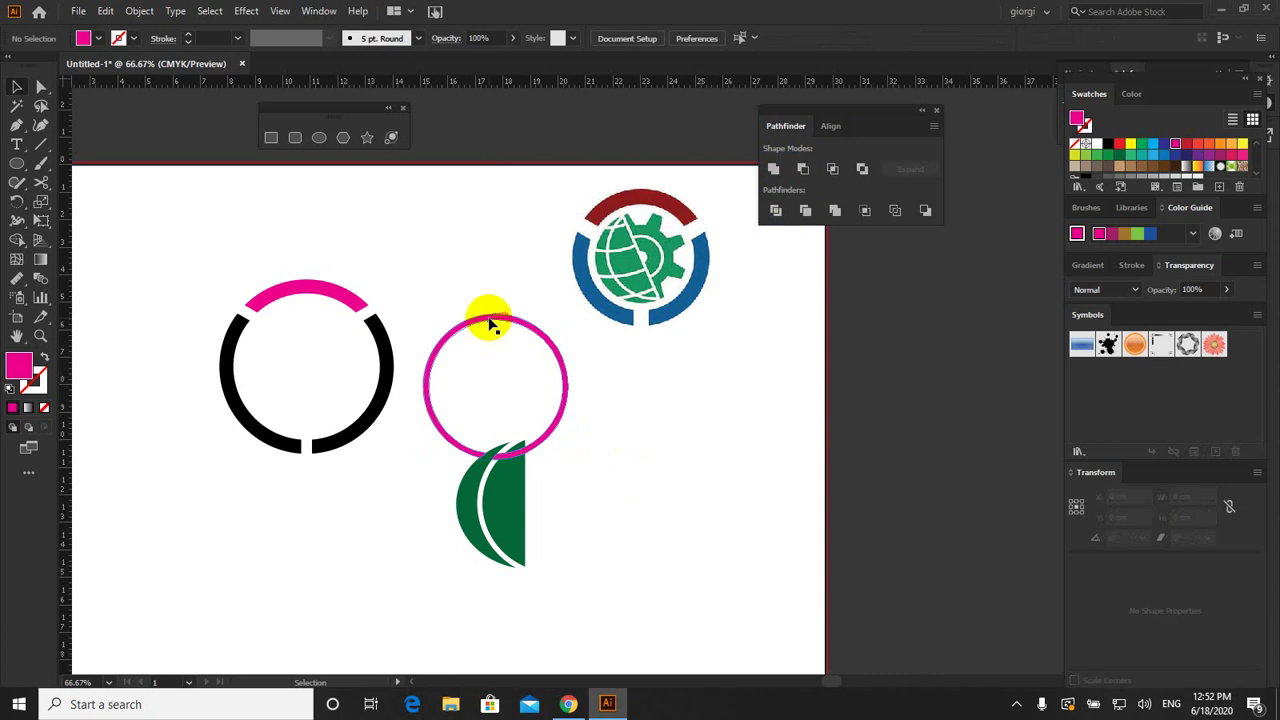
Step: Undo moving the ring upward and delete an accidental duplicate of both shapes
{"action": "left_click_drag", "start_coordinate": [491, 323], "coordinate": [485, 272]}
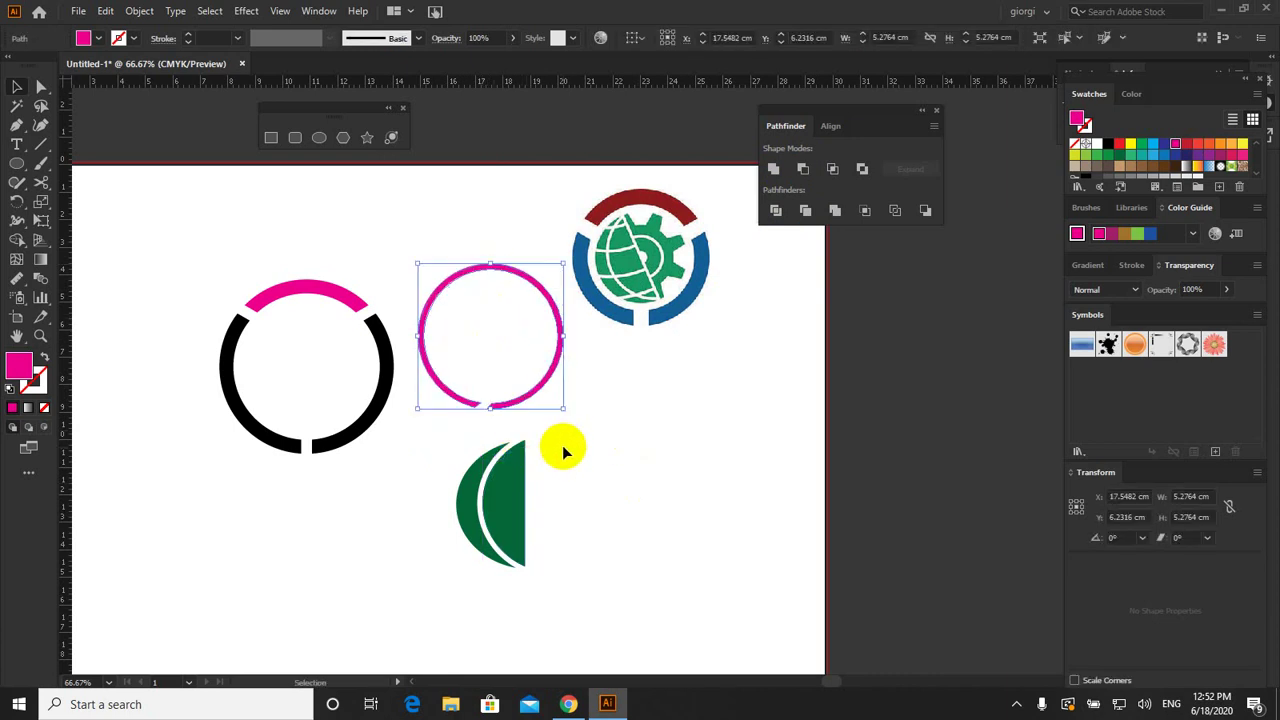
{"action": "key", "text": "a"}
{"action": "key", "text": "ctrl+z"}
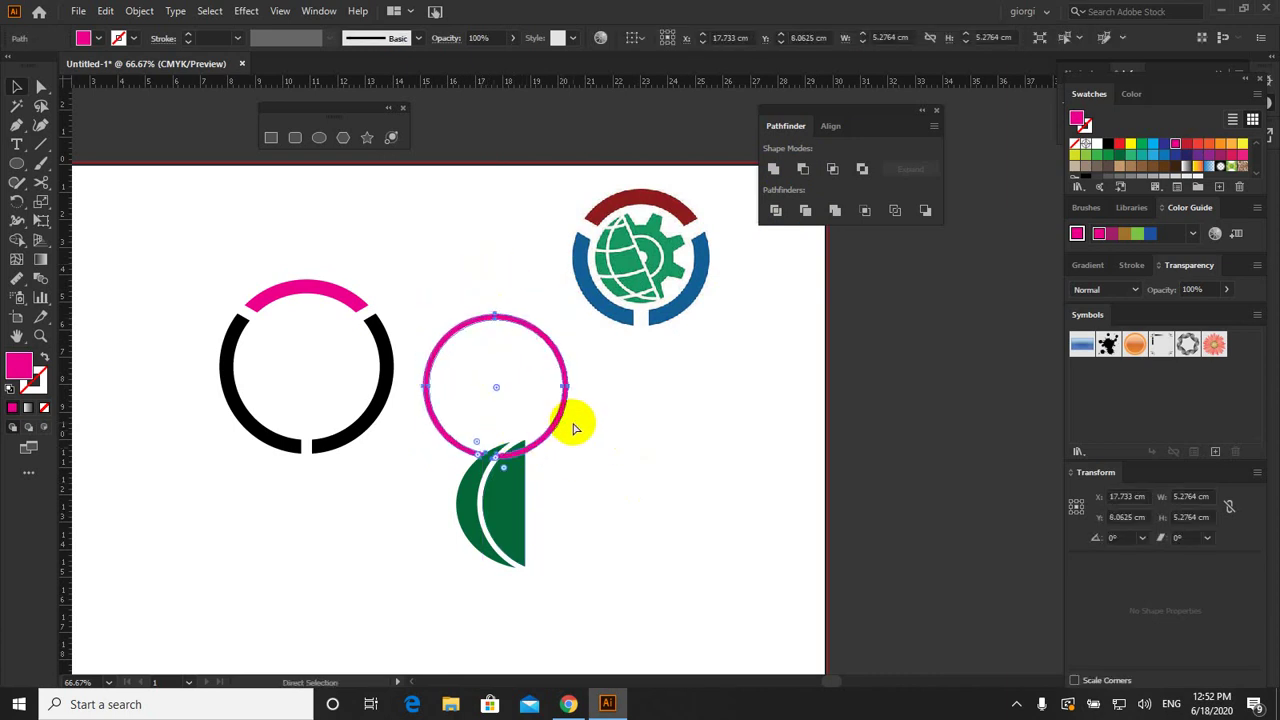
{"action": "key", "text": "ctrl+a"}
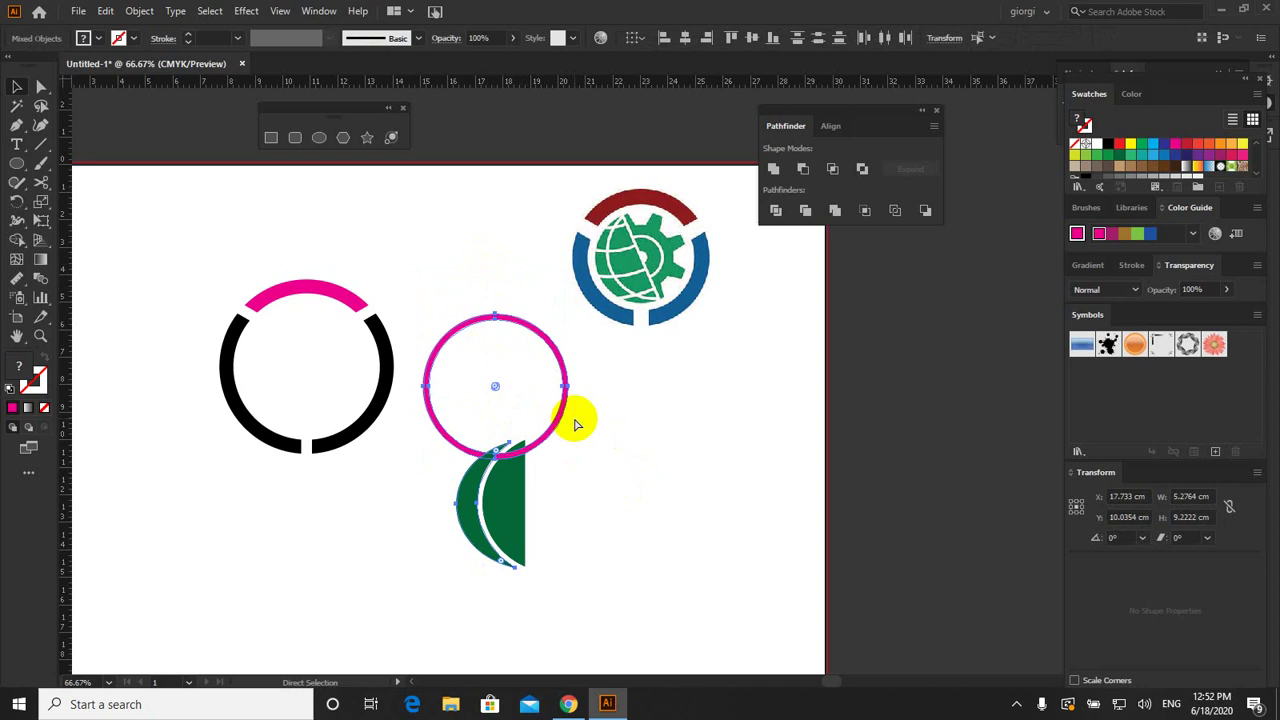
{"action": "key", "text": "v"}
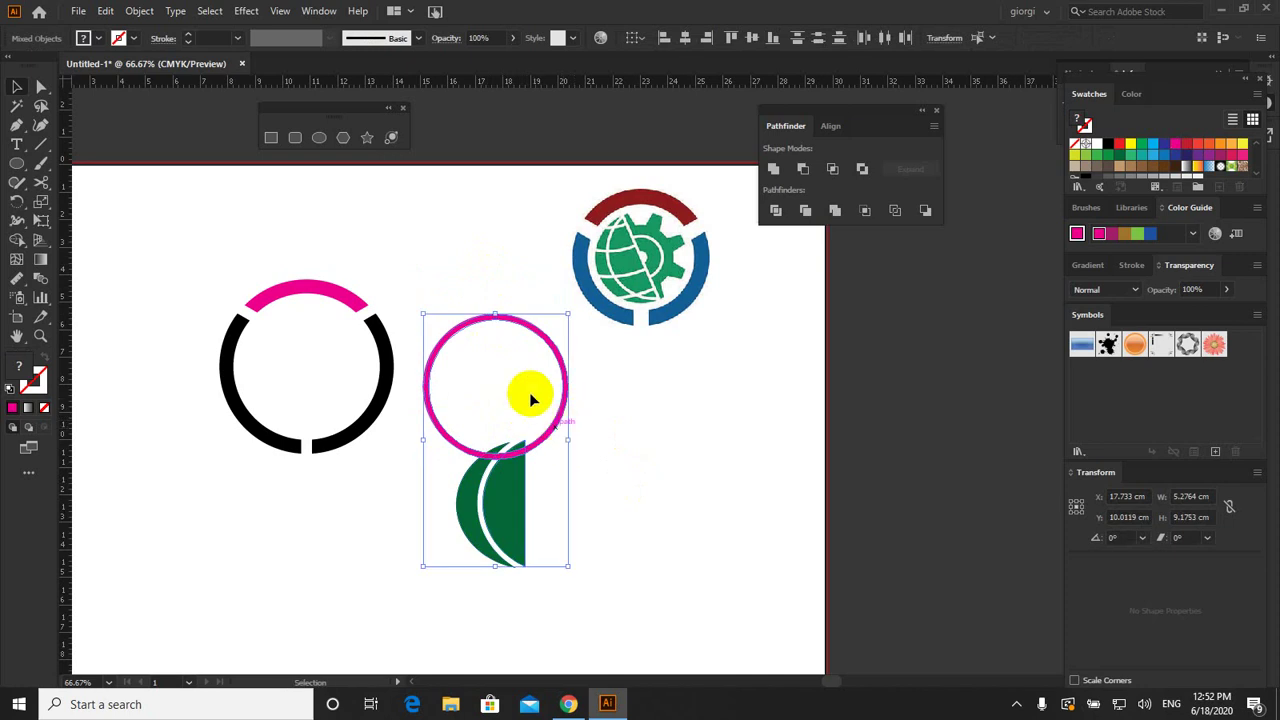
{"action": "left_click_drag", "start_coordinate": [482, 317], "coordinate": [459, 253]}
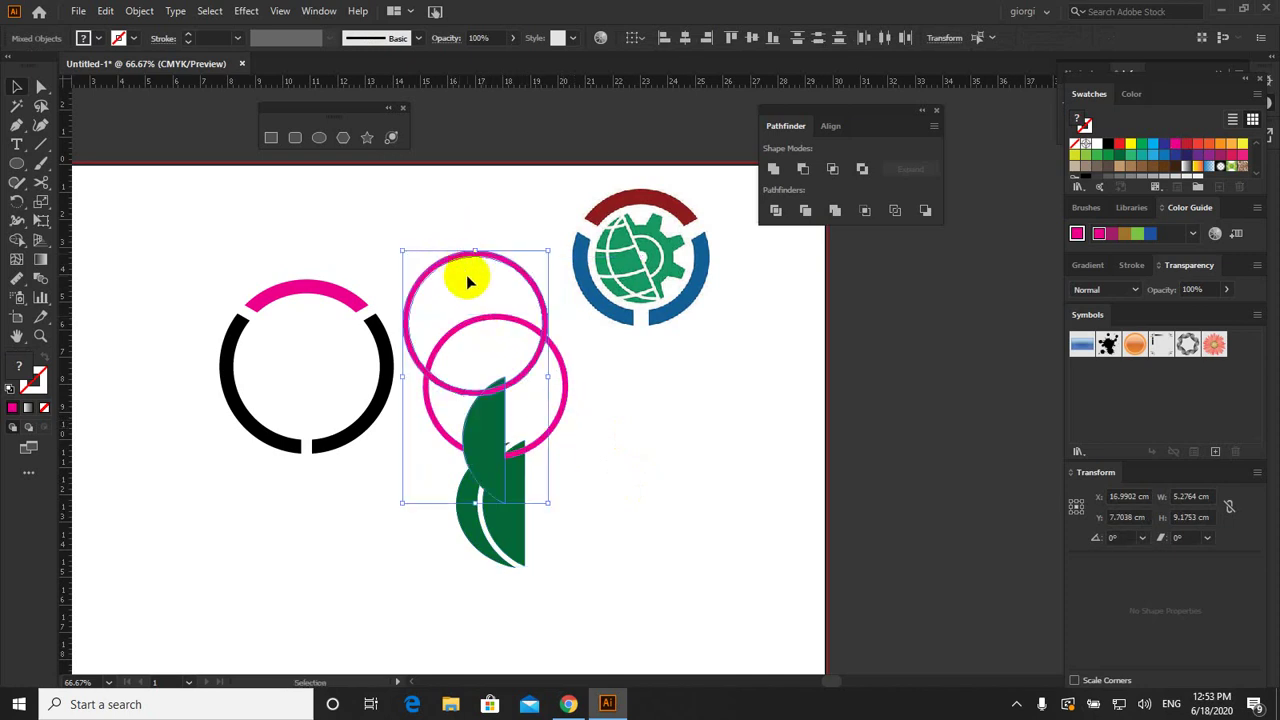
{"action": "key", "text": "Delete"}
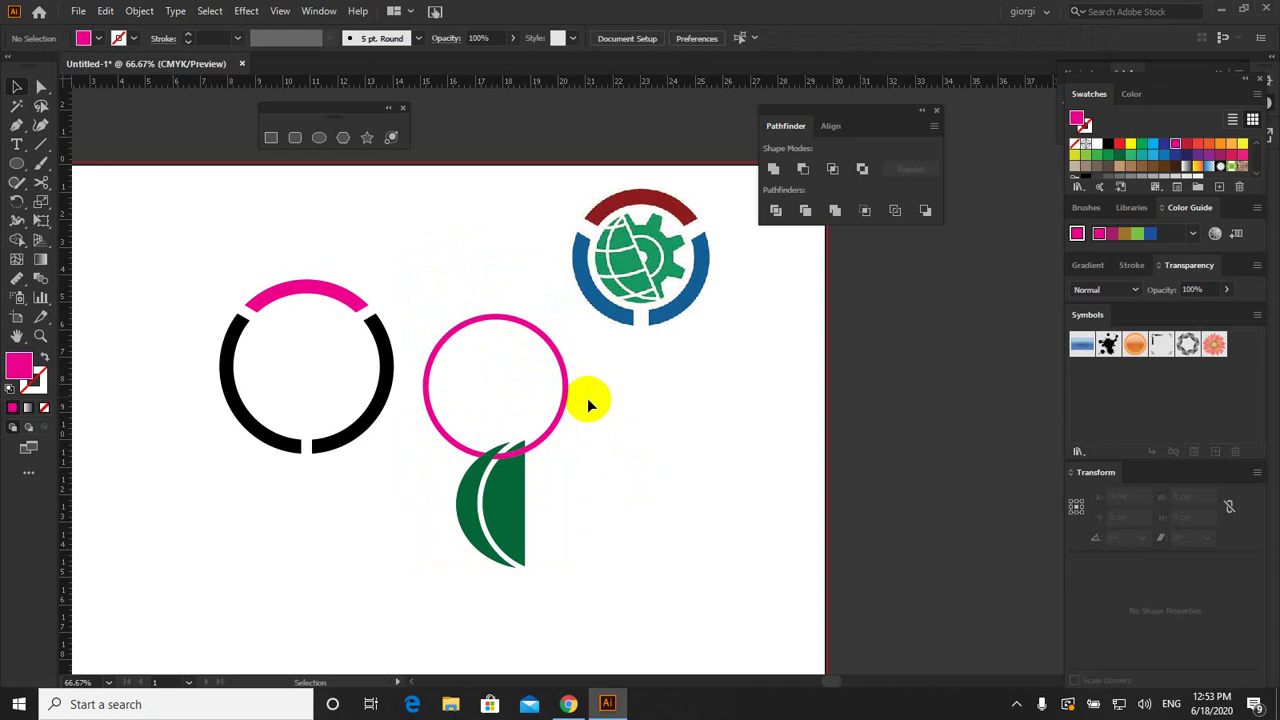
Step: Paste a copy of the pink ring in place
{"action": "left_click", "coordinate": [556, 432]}
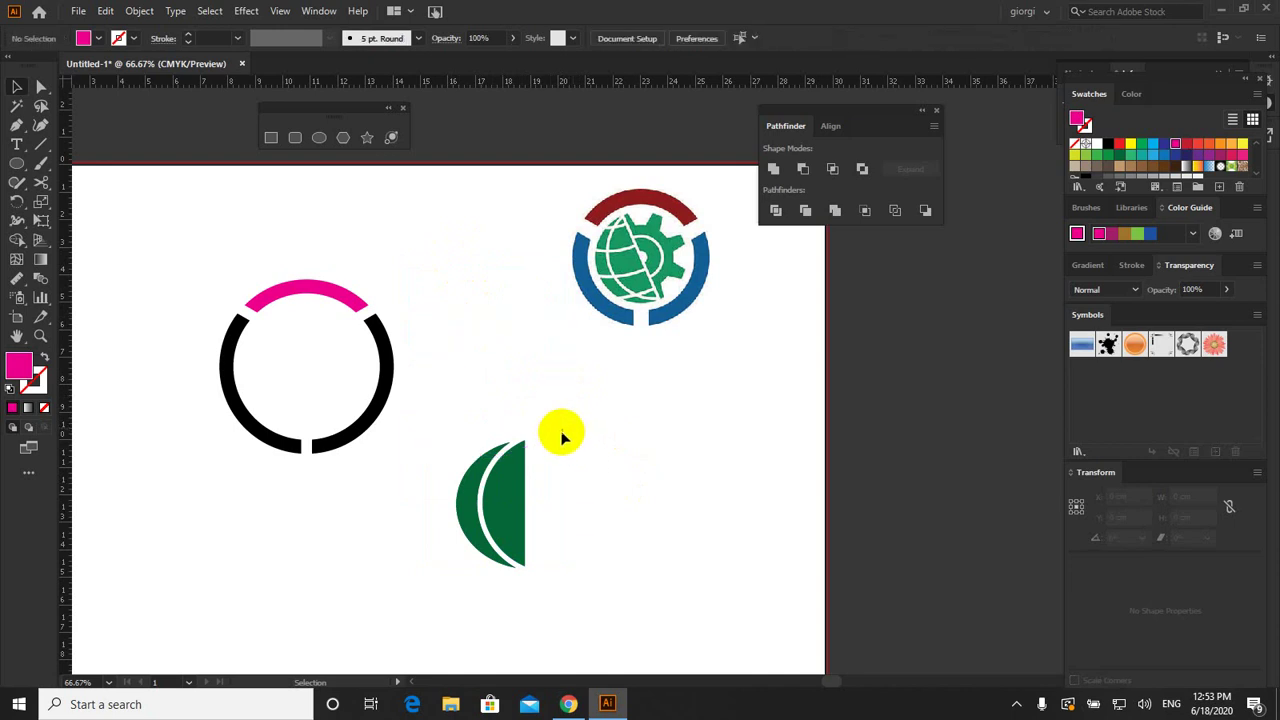
{"action": "left_click", "coordinate": [543, 430]}
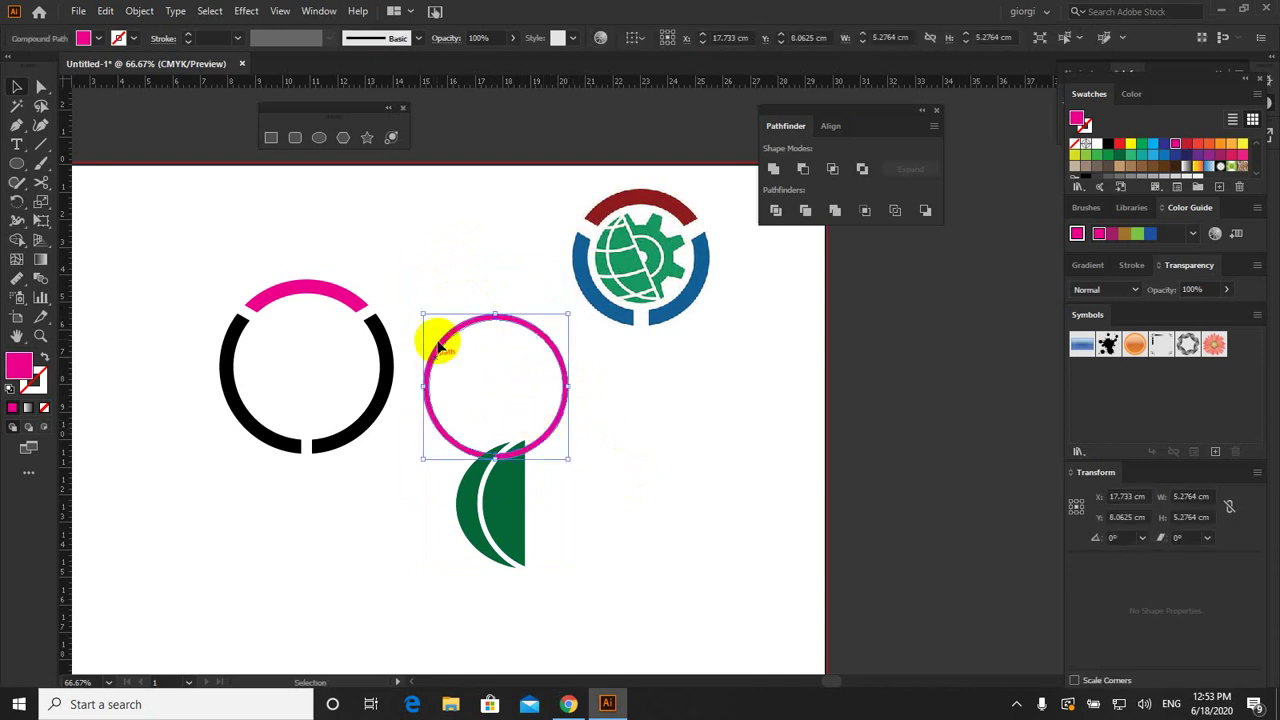
{"action": "left_click", "coordinate": [100, 12]}
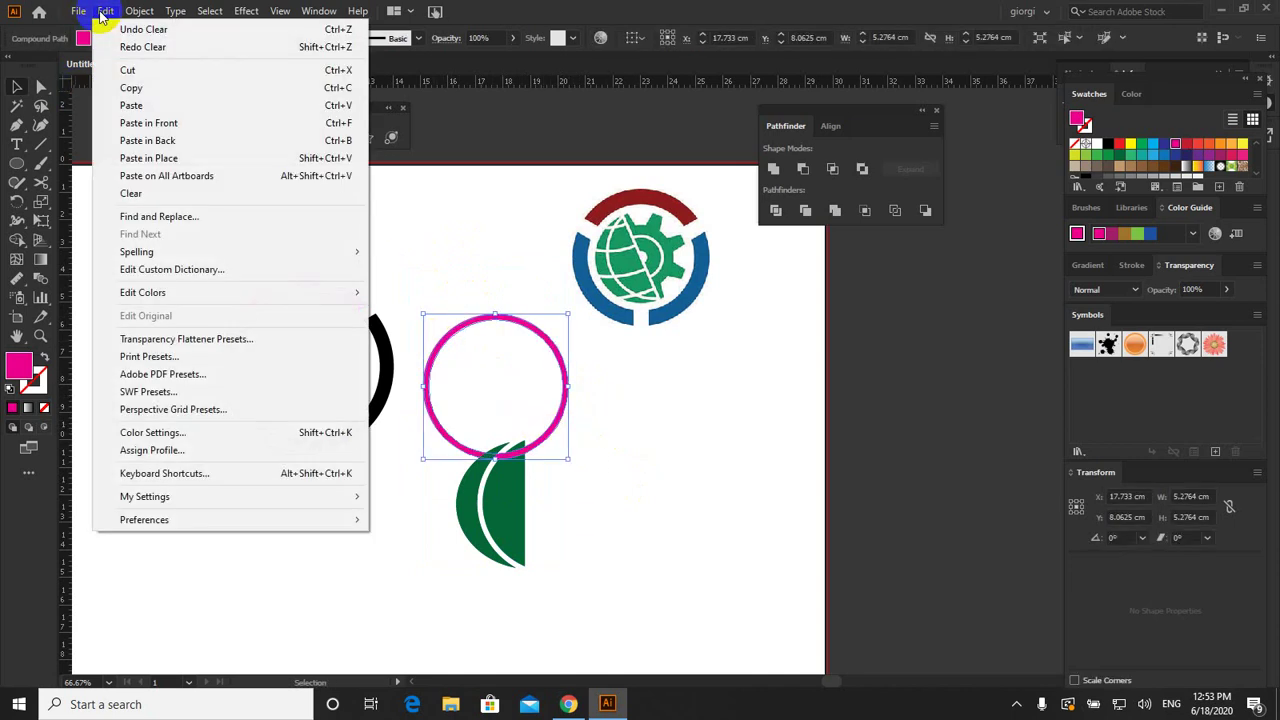
{"action": "left_click", "coordinate": [157, 161]}
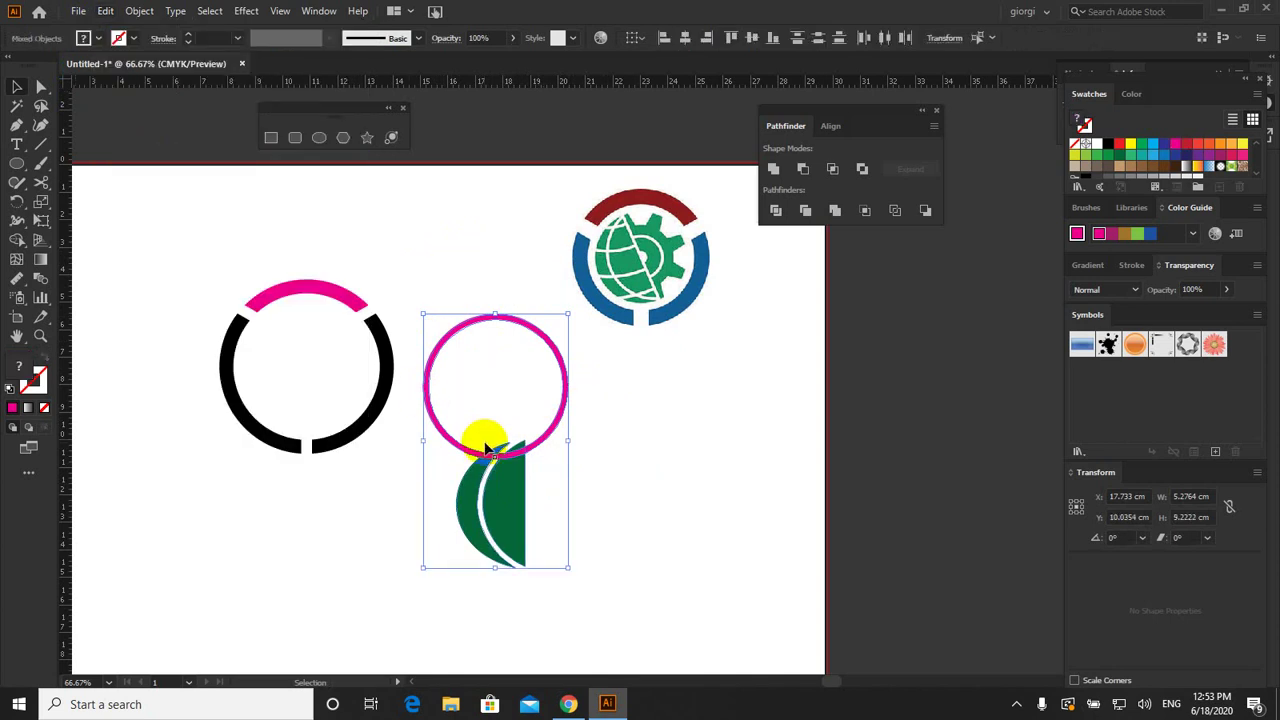
{"action": "left_click", "coordinate": [647, 492]}
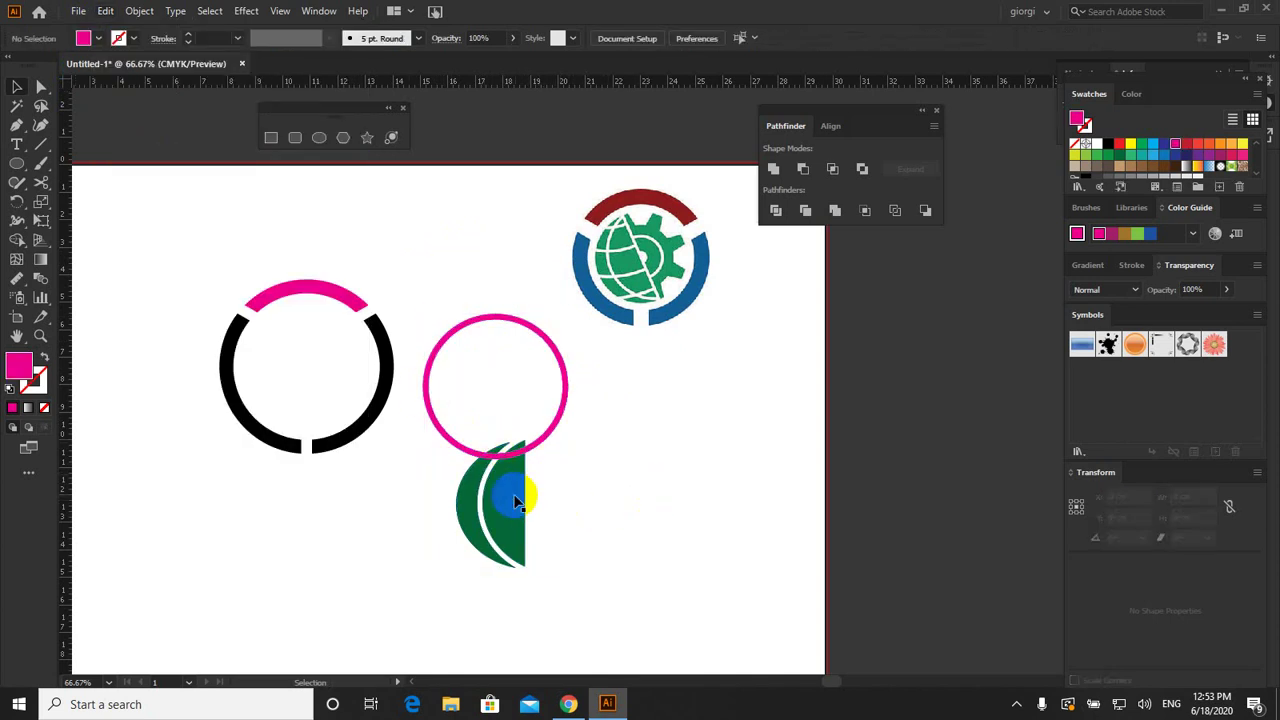
Step: Cut the ring from the green half-disc with Minus Front, then undo the subtraction
{"action": "left_click", "coordinate": [514, 498]}
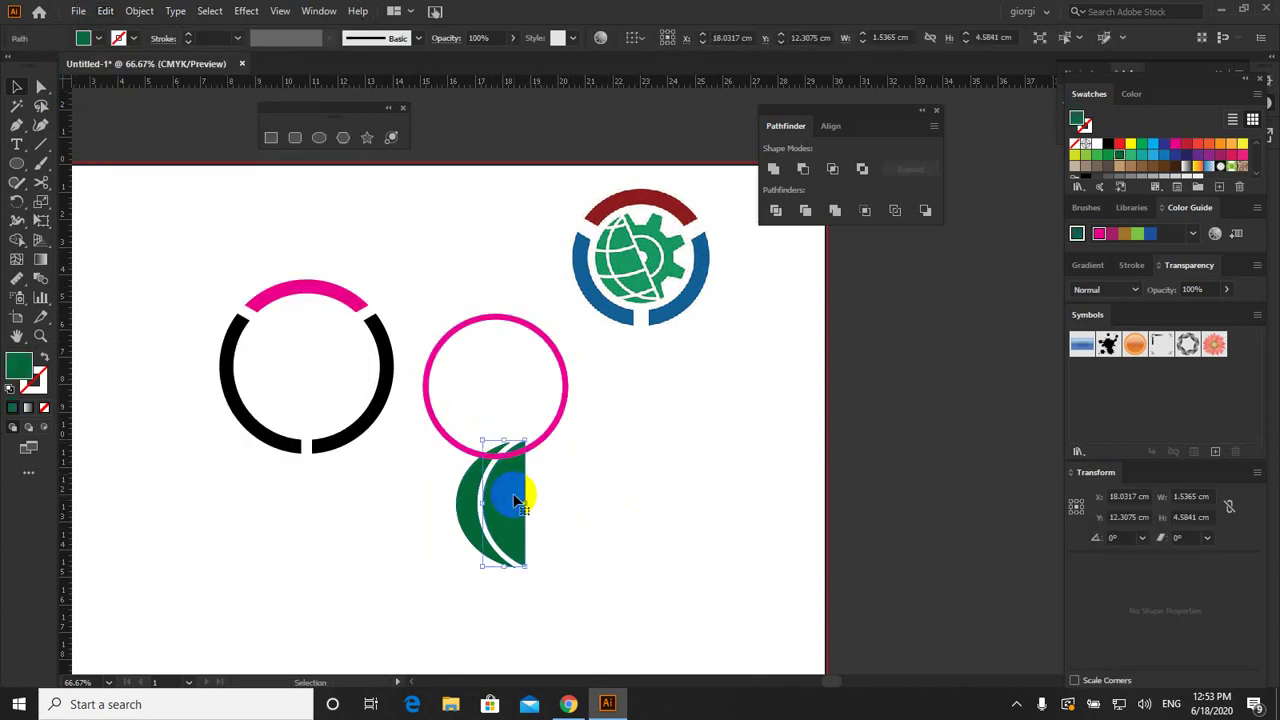
{"action": "left_click", "coordinate": [557, 420], "text": "shift"}
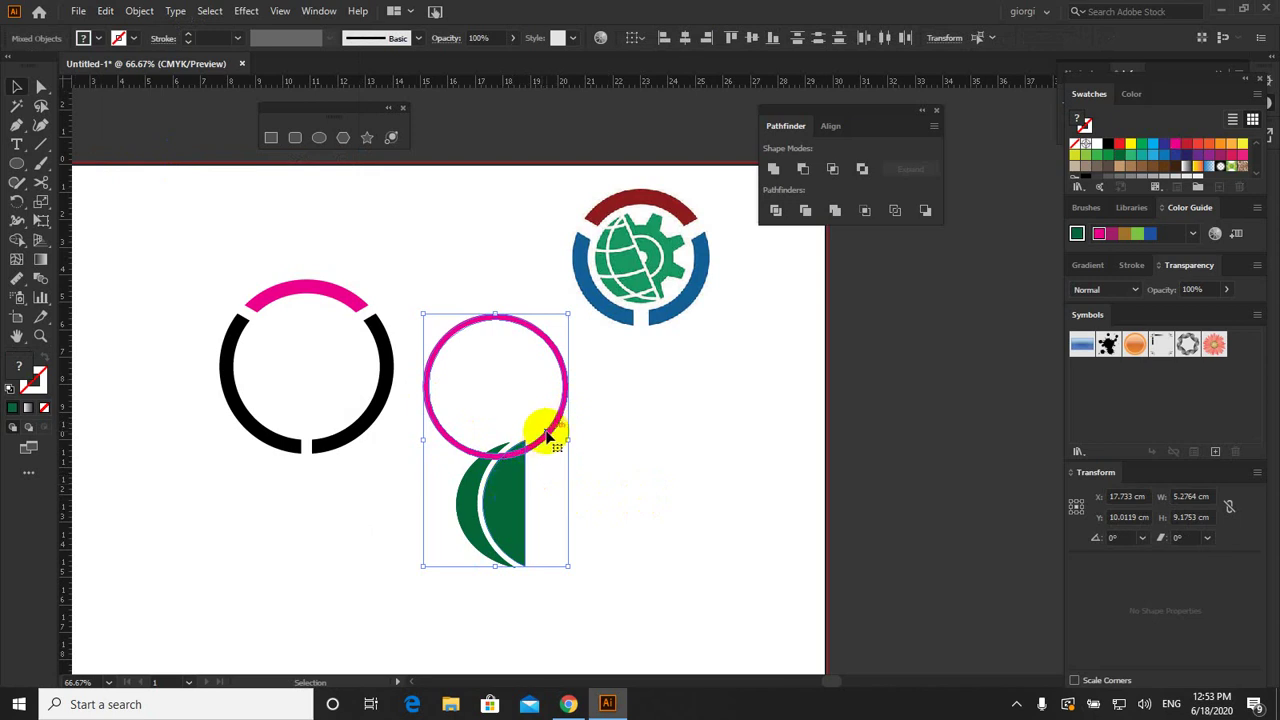
{"action": "left_click", "coordinate": [802, 168]}
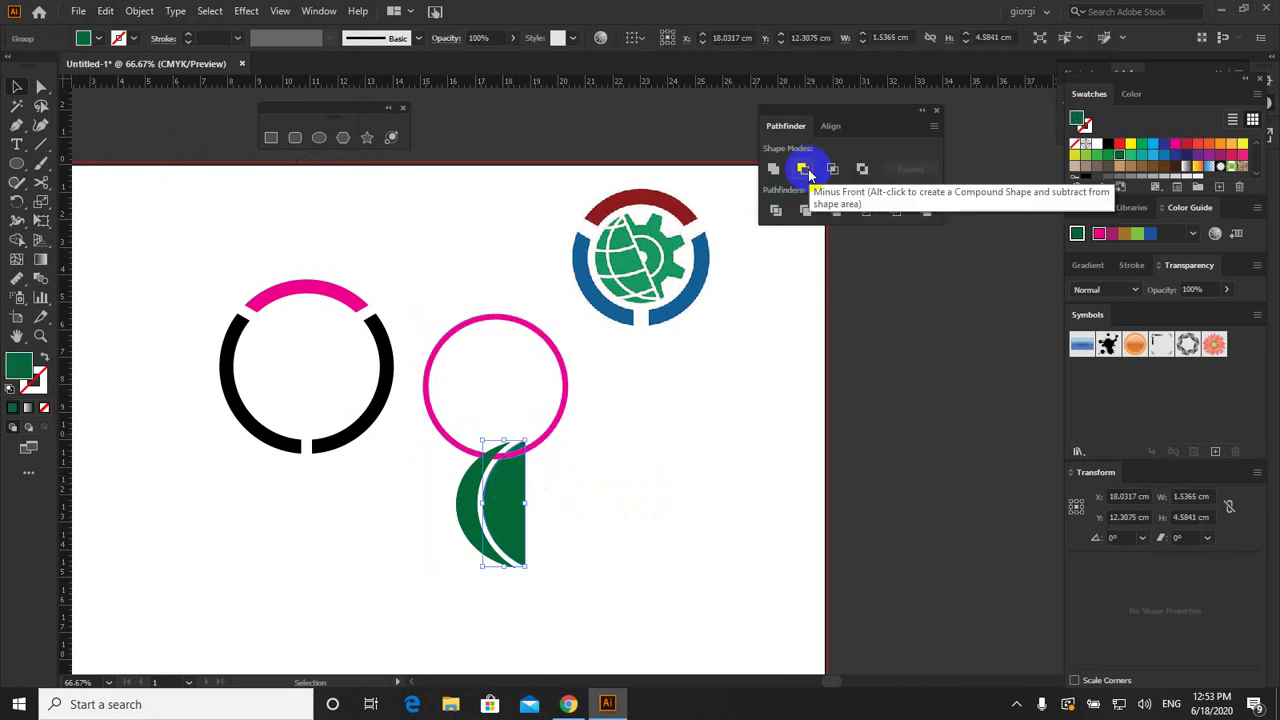
{"action": "left_click", "coordinate": [449, 440]}
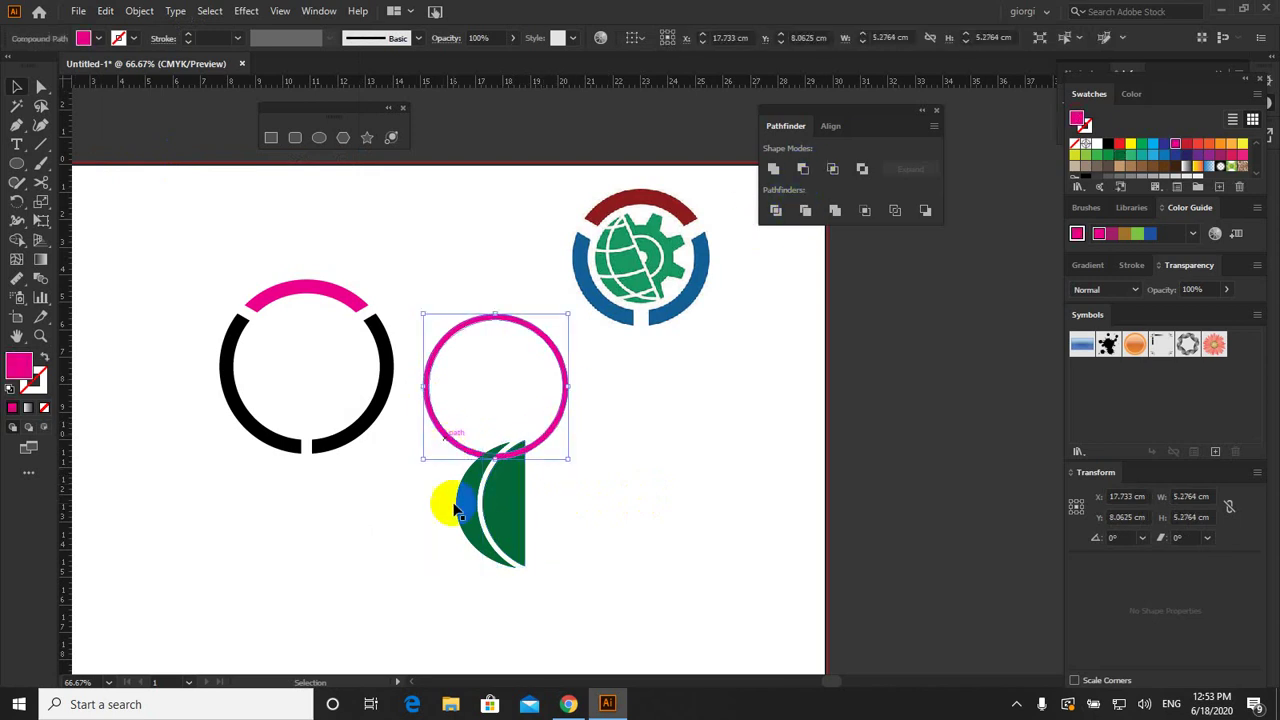
{"action": "left_click", "coordinate": [467, 525], "text": "shift"}
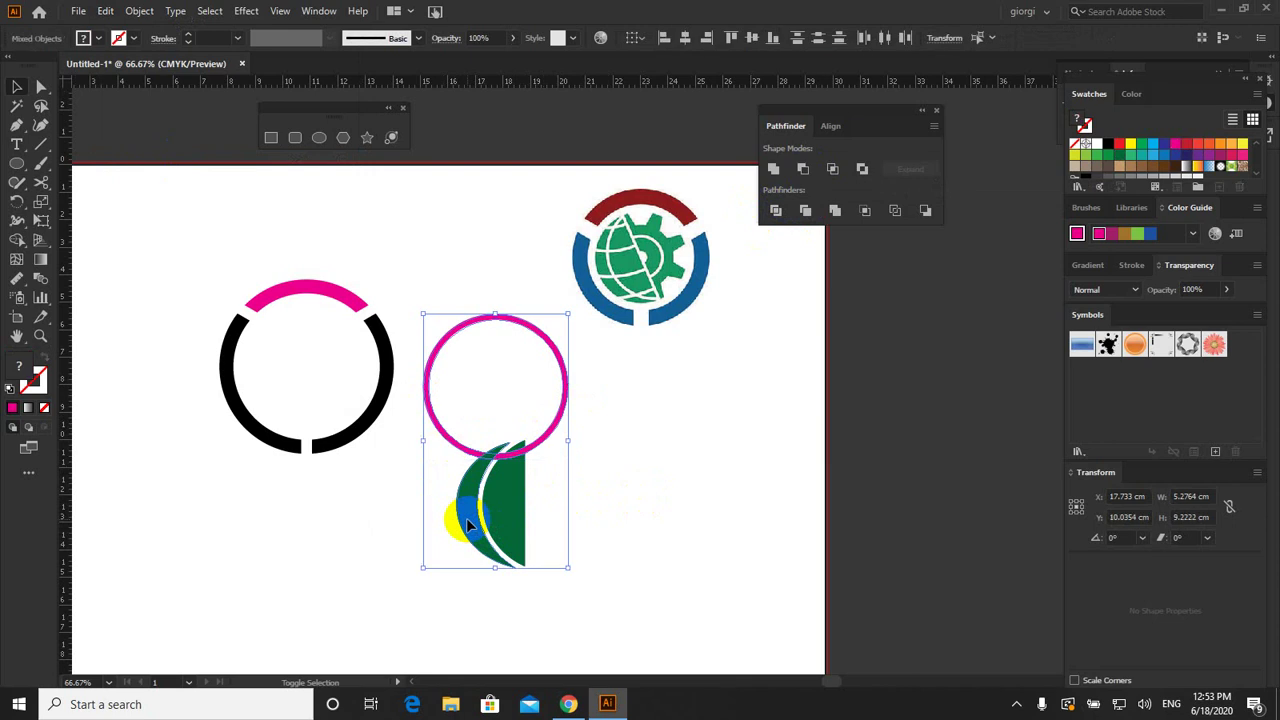
{"action": "left_click", "coordinate": [806, 170]}
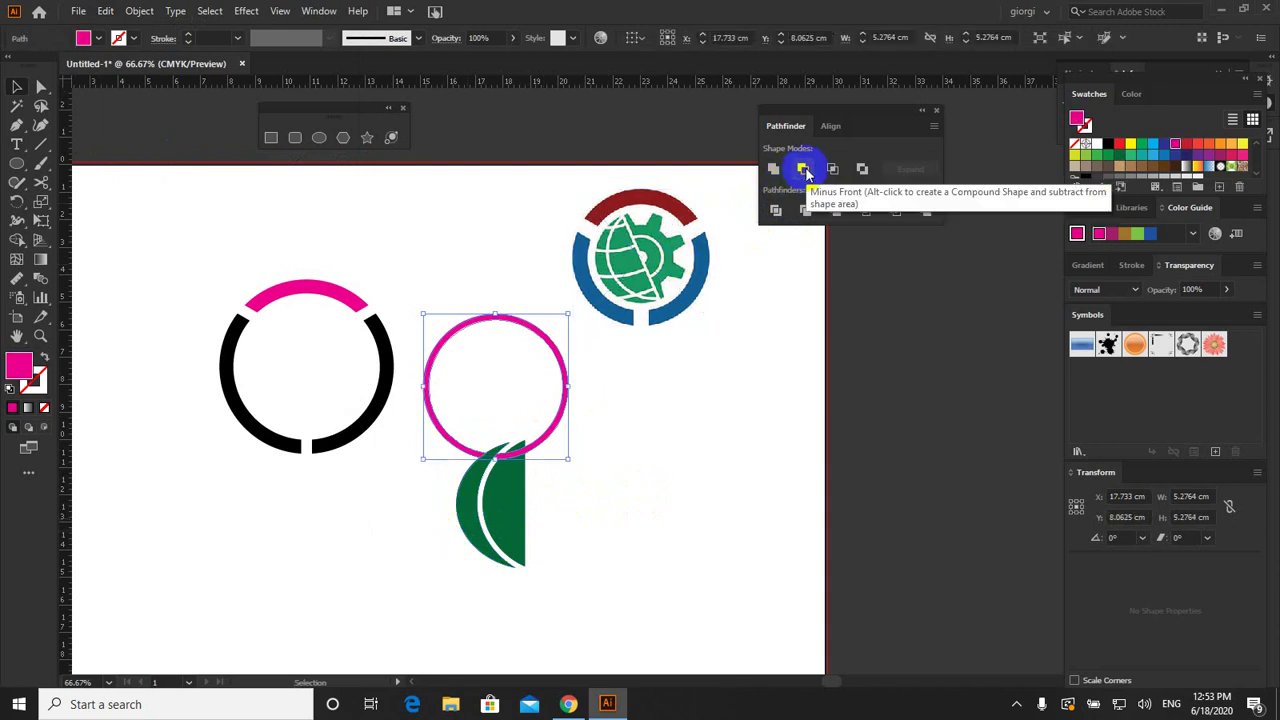
{"action": "left_click", "coordinate": [646, 482]}
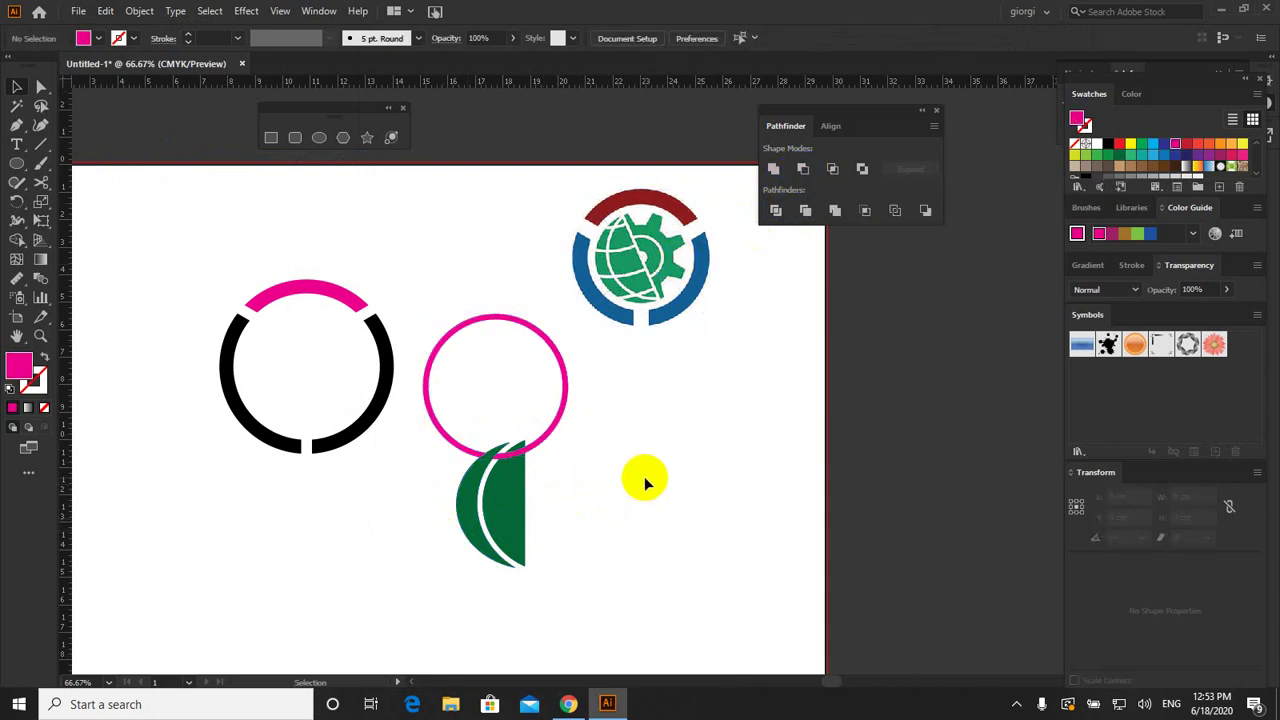
{"action": "key", "text": "ctrl+z"}
{"action": "key", "text": "ctrl+z"}
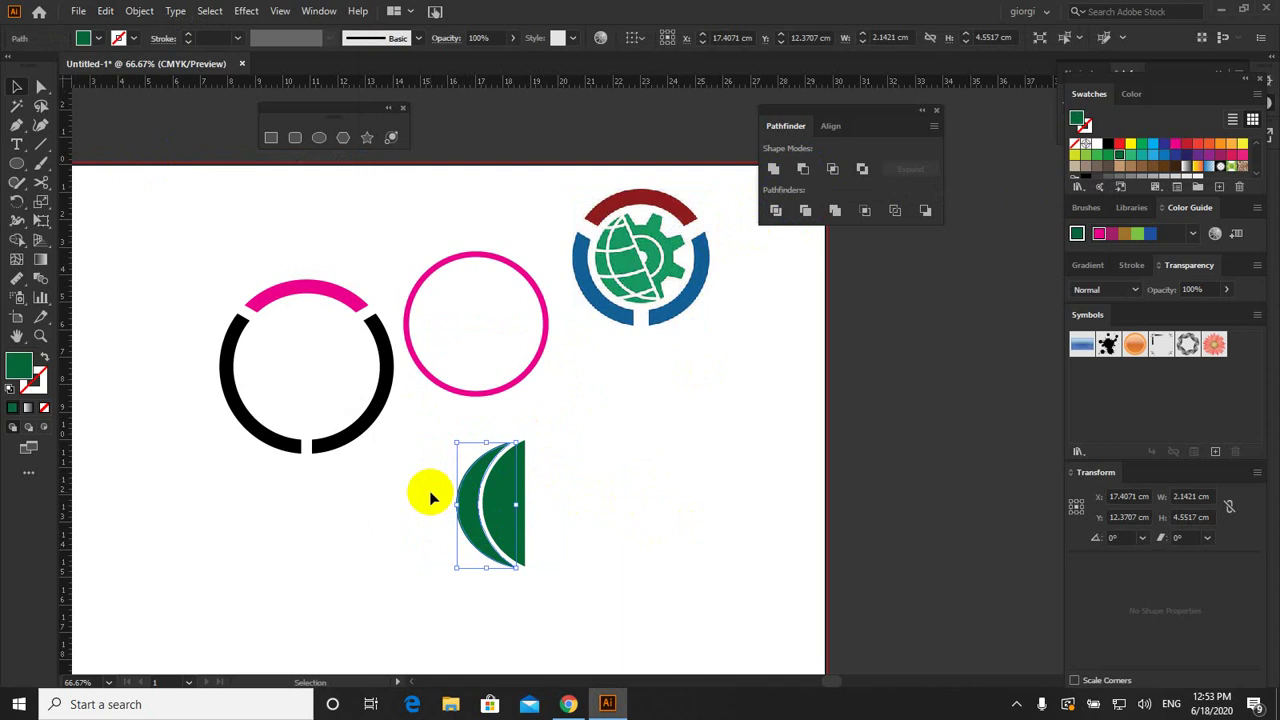
Step: Nudge the green shape left and drag the pink ring down over its top edge
{"action": "left_click", "coordinate": [432, 497]}
{"action": "left_click_drag", "start_coordinate": [457, 477], "coordinate": [423, 497]}
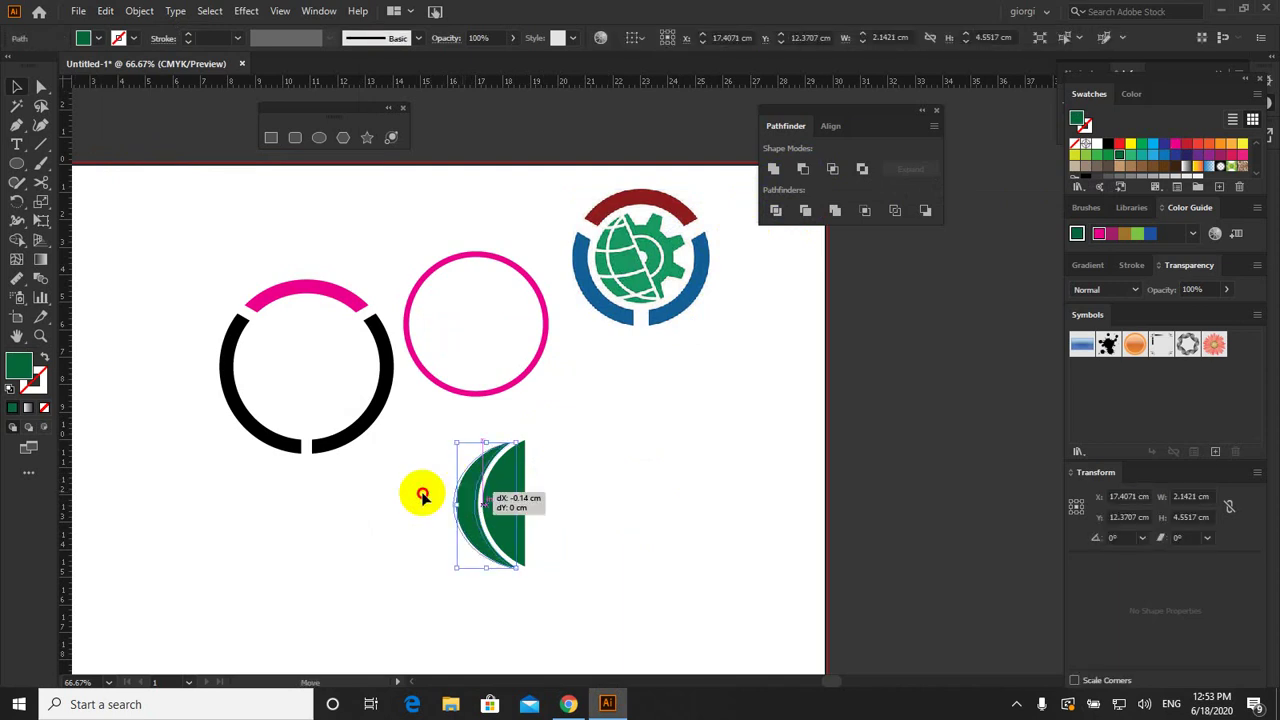
{"action": "left_click", "coordinate": [460, 514]}
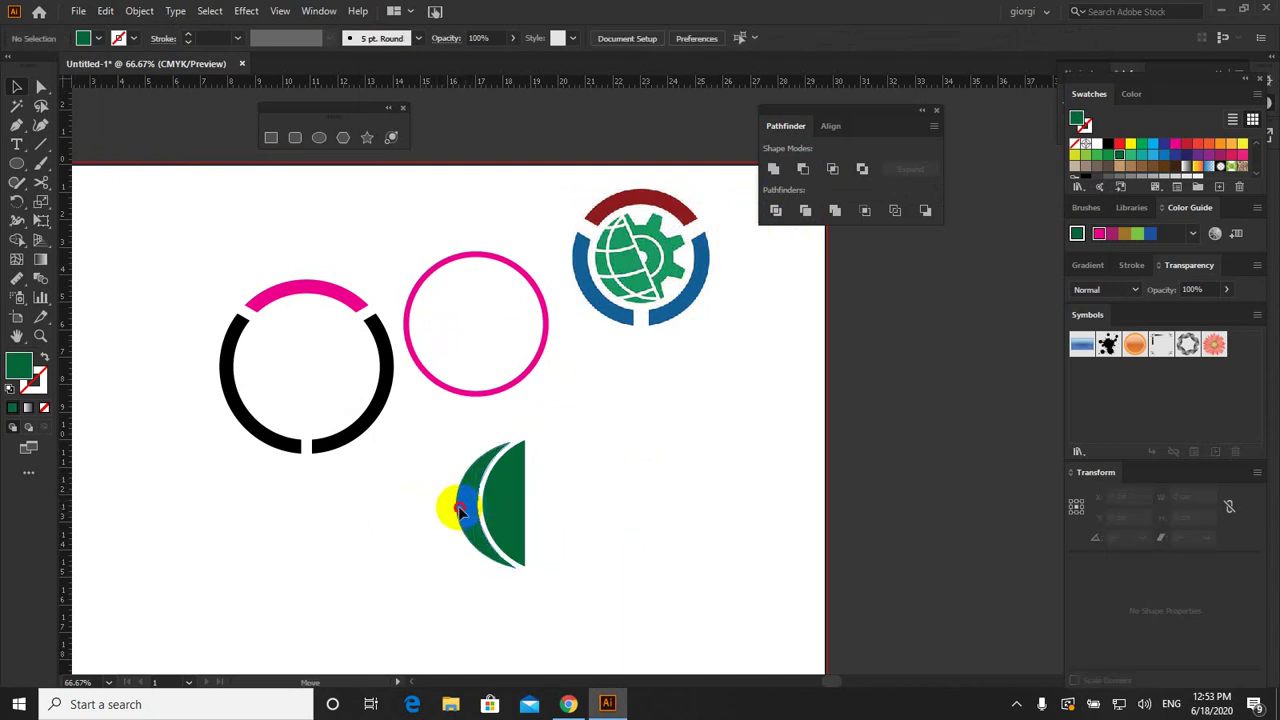
{"action": "mouse_move", "coordinate": [460, 512]}
{"action": "left_mouse_down"}
{"action": "mouse_move", "coordinate": [425, 530]}
{"action": "mouse_move", "coordinate": [482, 522]}
{"action": "left_mouse_up"}
{"action": "left_click", "coordinate": [431, 528]}
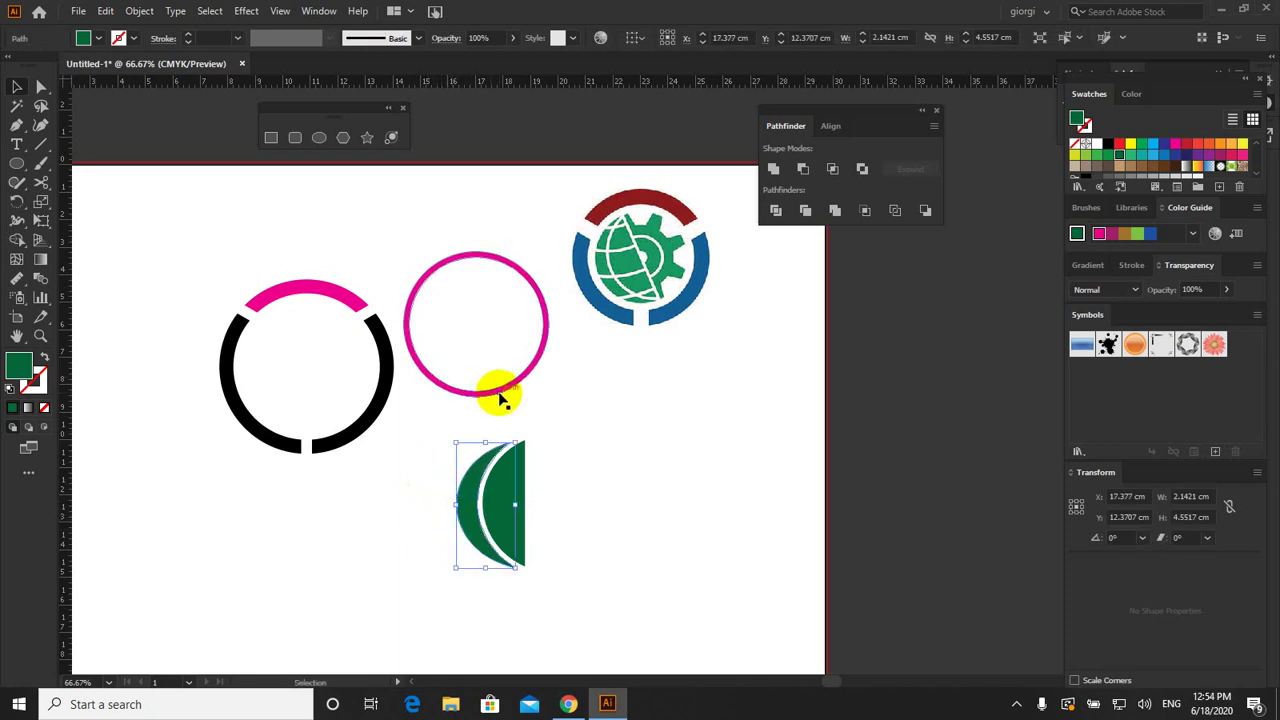
{"action": "left_click_drag", "start_coordinate": [501, 397], "coordinate": [514, 460]}
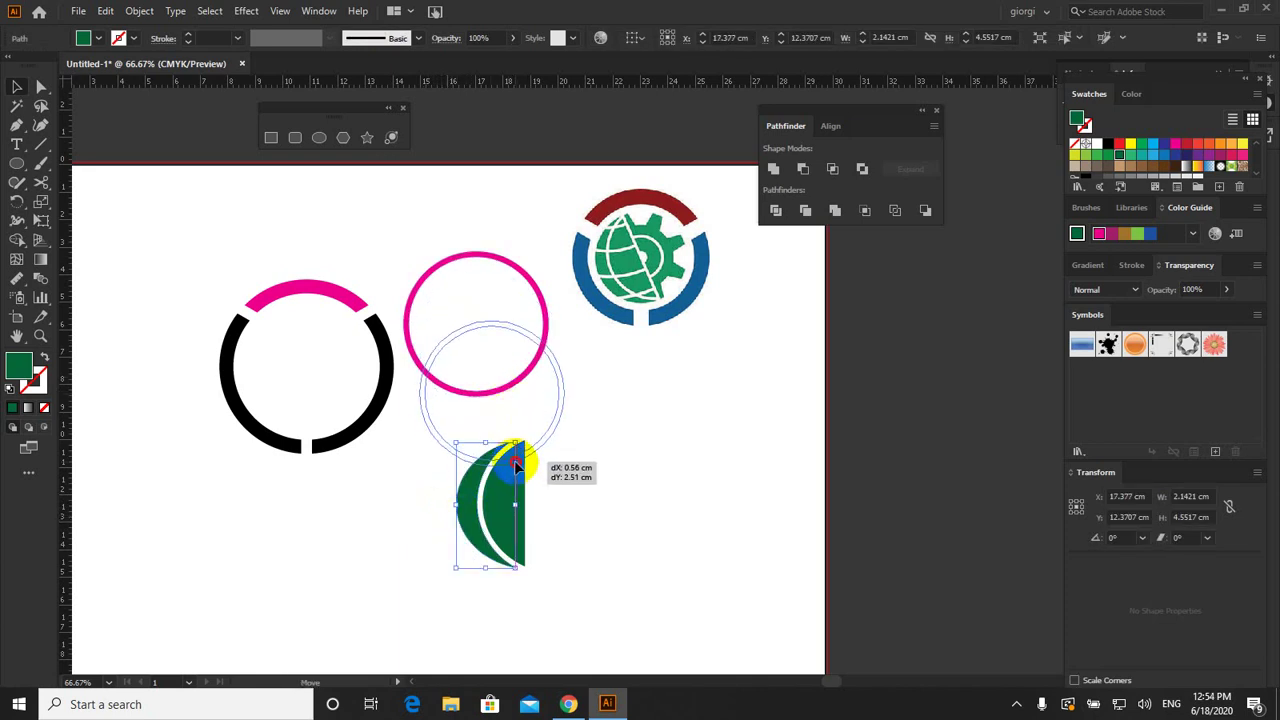
{"action": "left_click_drag", "start_coordinate": [514, 460], "coordinate": [517, 457]}
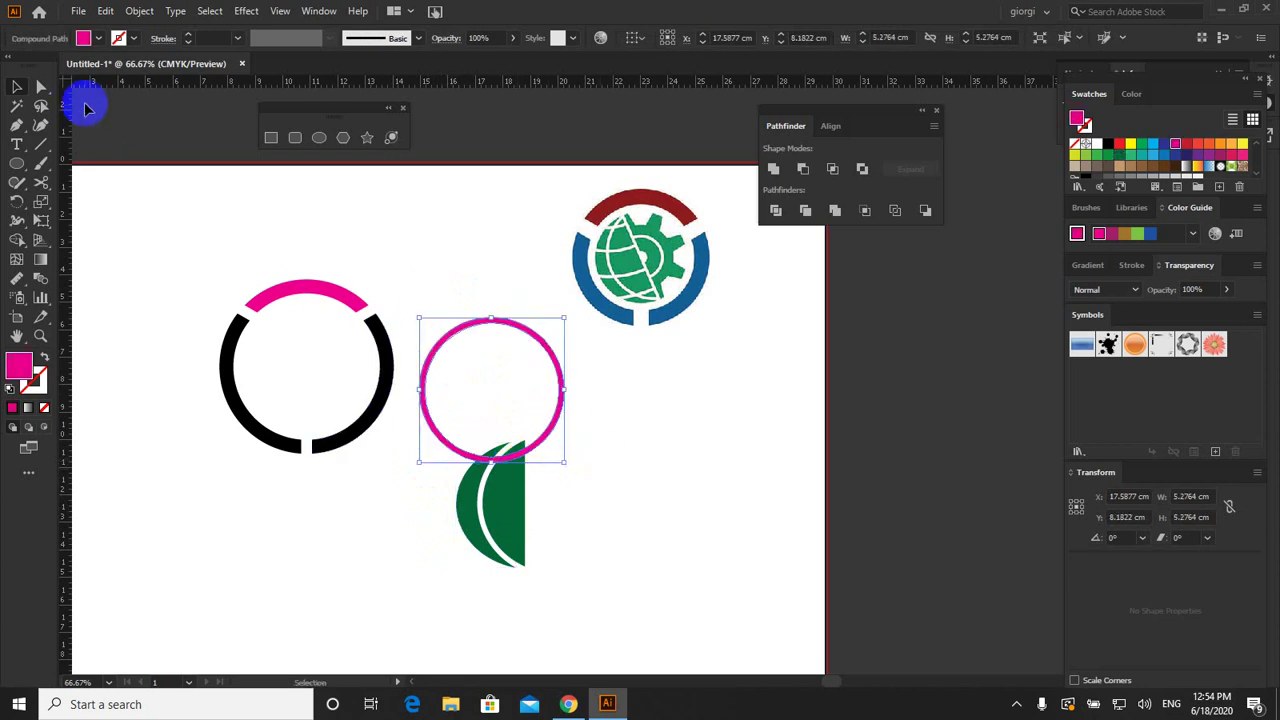
Step: Paste the copied pink circle back in place over the green half-disk
{"action": "left_click", "coordinate": [105, 11]}
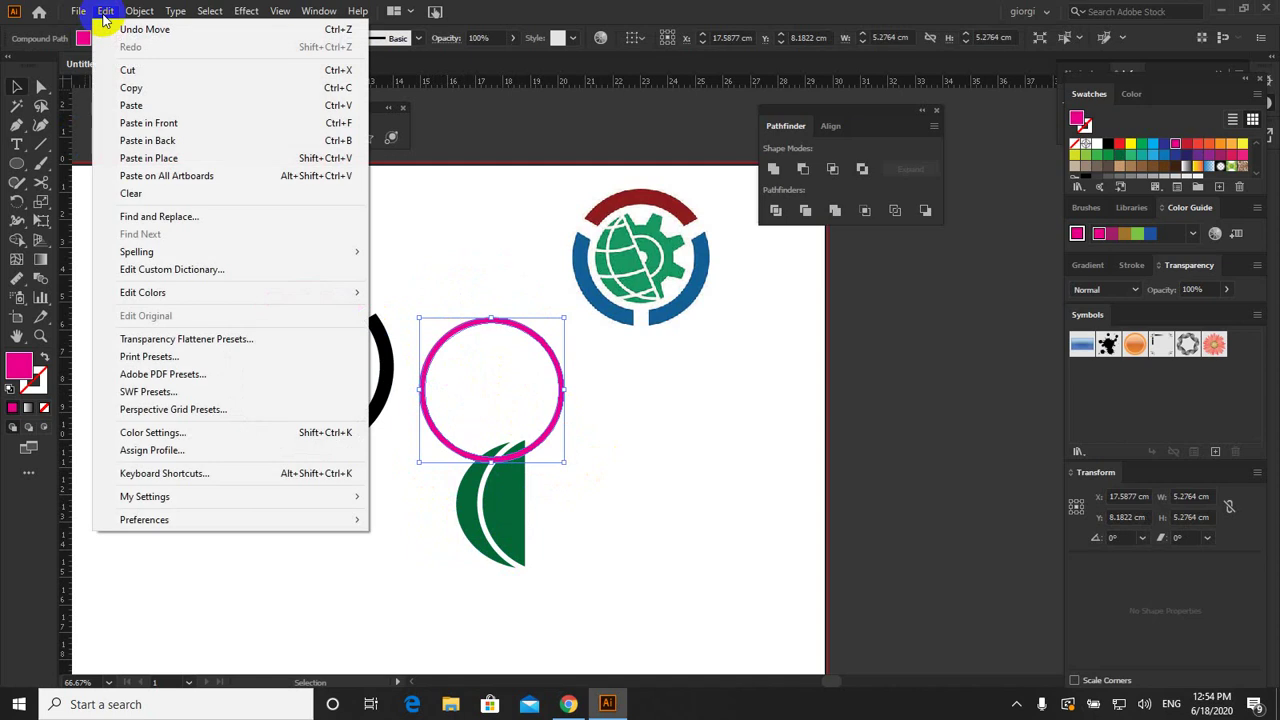
{"action": "left_click", "coordinate": [150, 157]}
{"action": "left_click", "coordinate": [573, 402]}
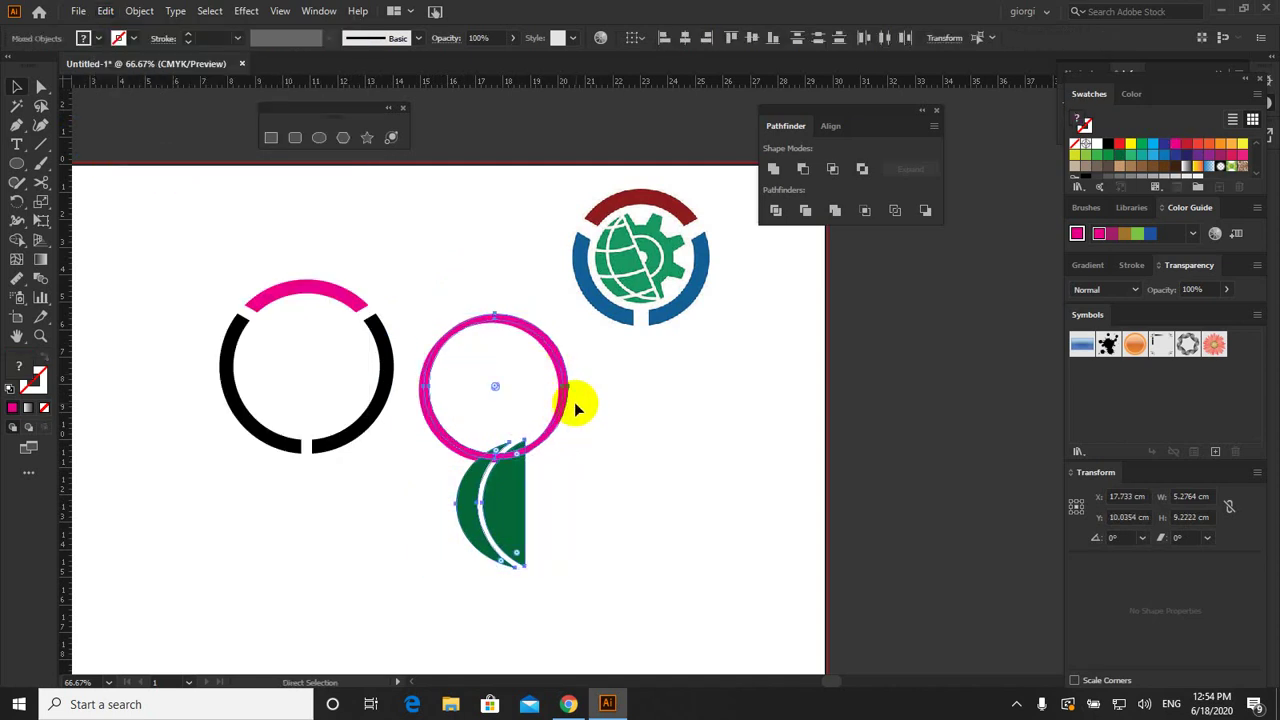
{"action": "left_click", "coordinate": [105, 11]}
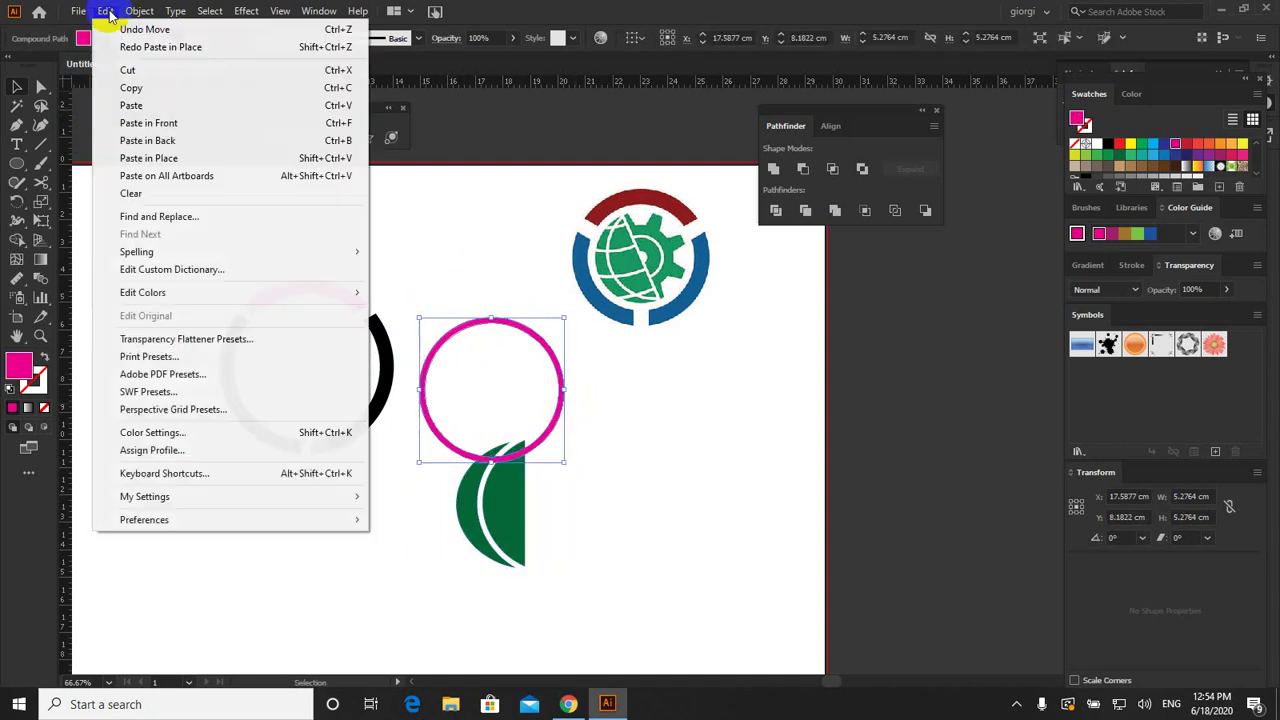
{"action": "left_click", "coordinate": [136, 105]}
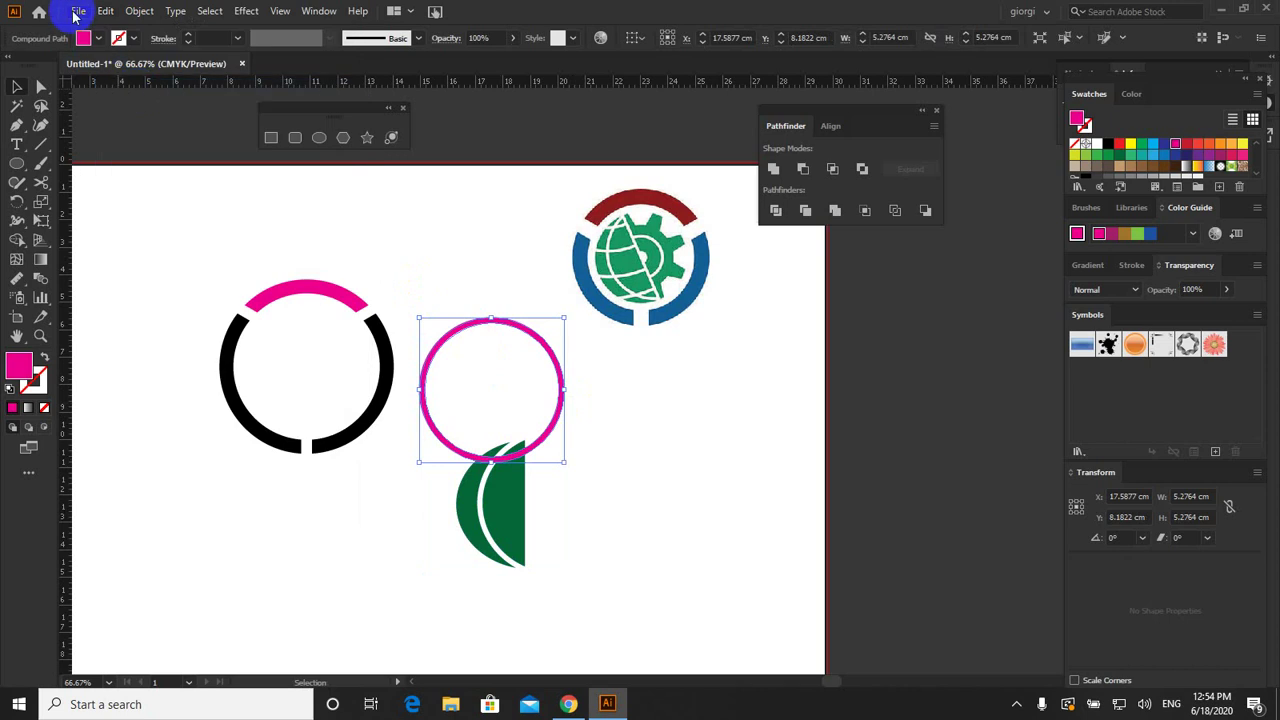
{"action": "left_click", "coordinate": [105, 11]}
{"action": "left_click", "coordinate": [166, 158]}
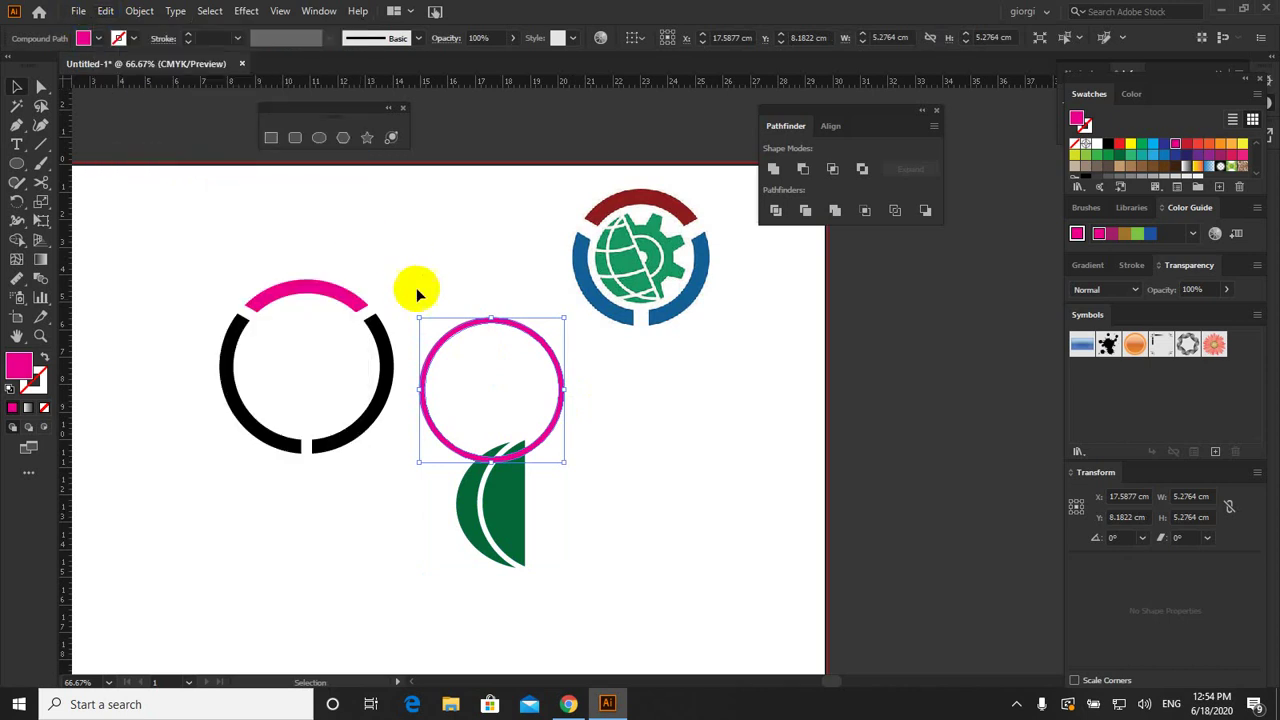
Step: Subtract the pink circle from the green half-disk using Minus Front
{"action": "left_click", "coordinate": [549, 456]}
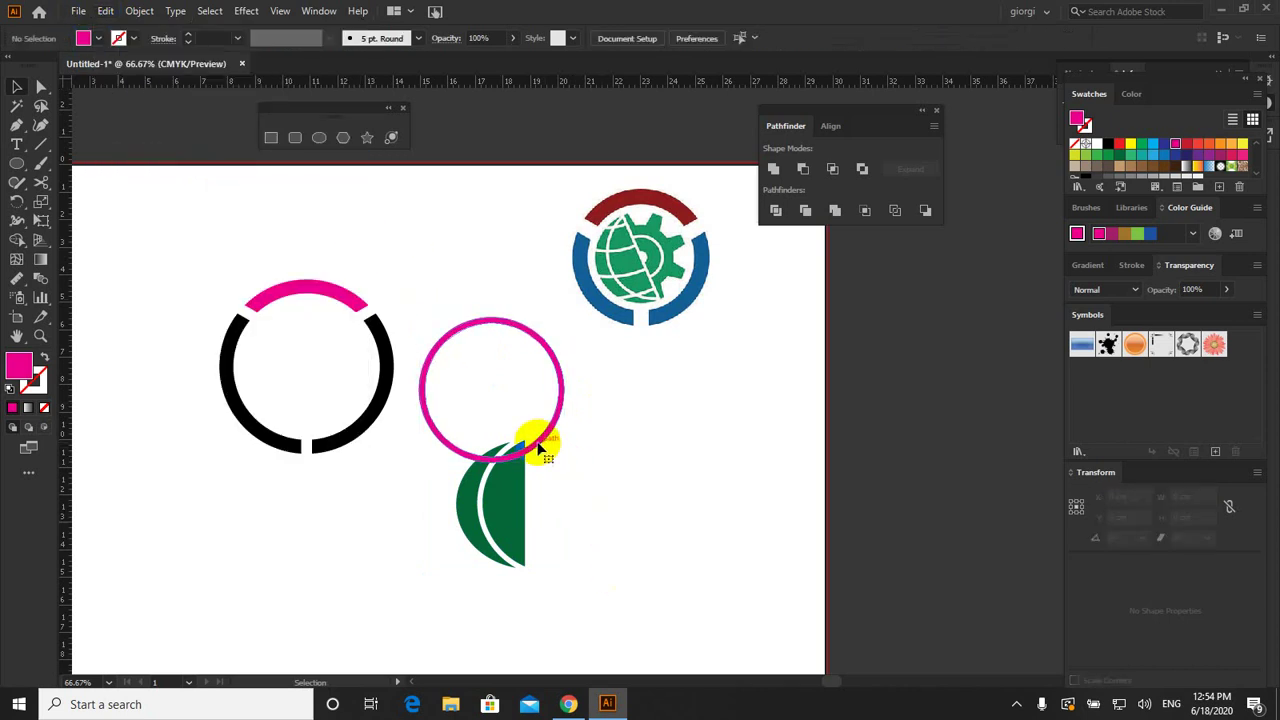
{"action": "left_click", "coordinate": [539, 452]}
{"action": "left_click", "coordinate": [519, 502]}
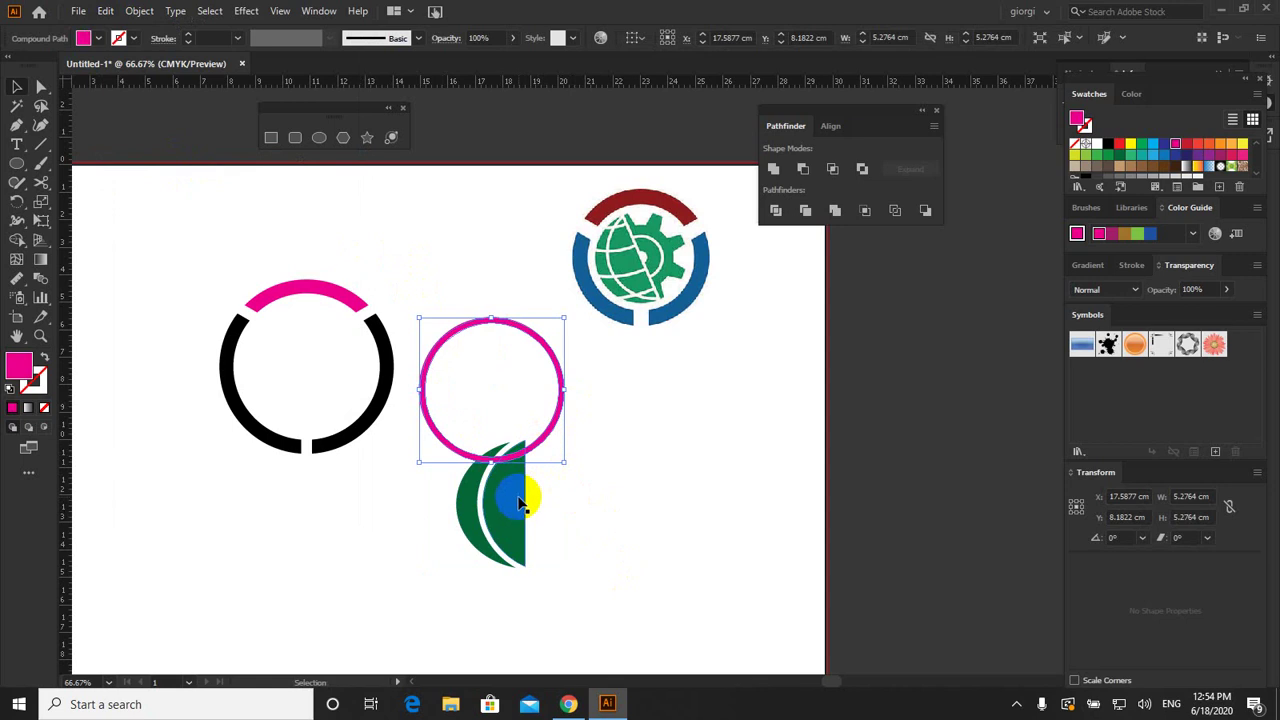
{"action": "left_click", "coordinate": [803, 172]}
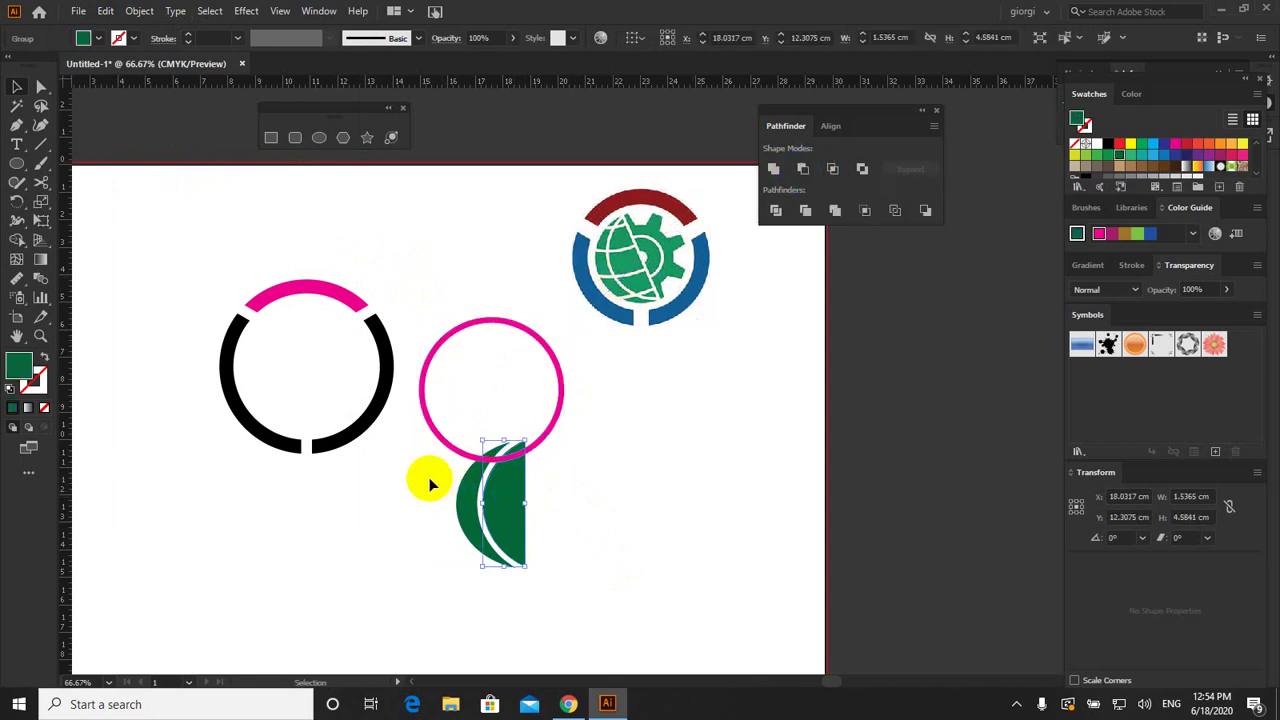
{"action": "left_click", "coordinate": [426, 431]}
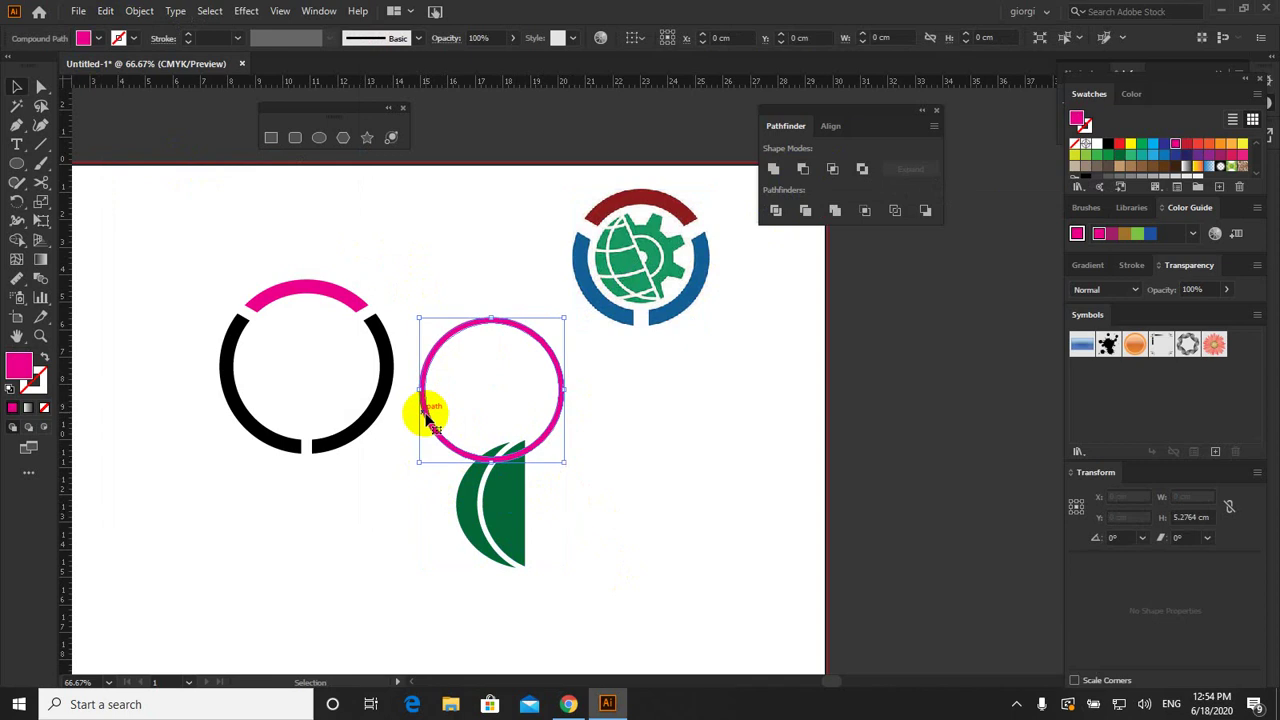
{"action": "left_click", "coordinate": [470, 497], "text": "shift"}
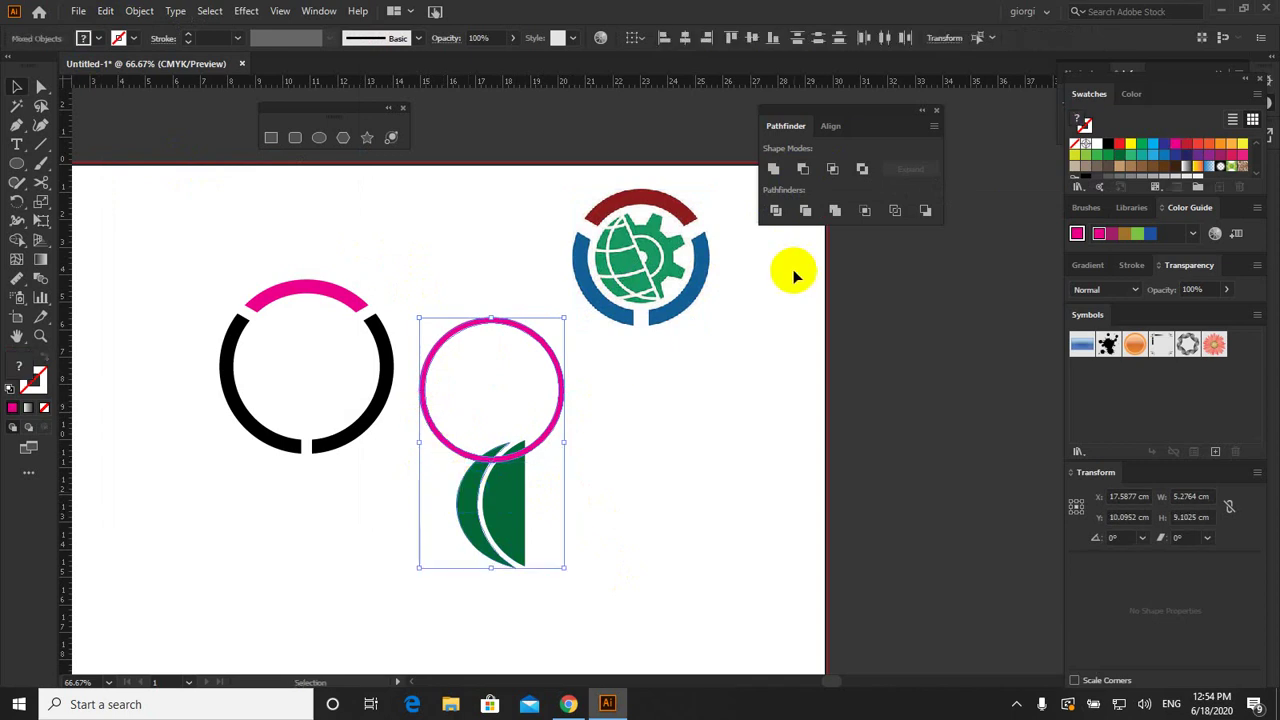
{"action": "left_click", "coordinate": [803, 170]}
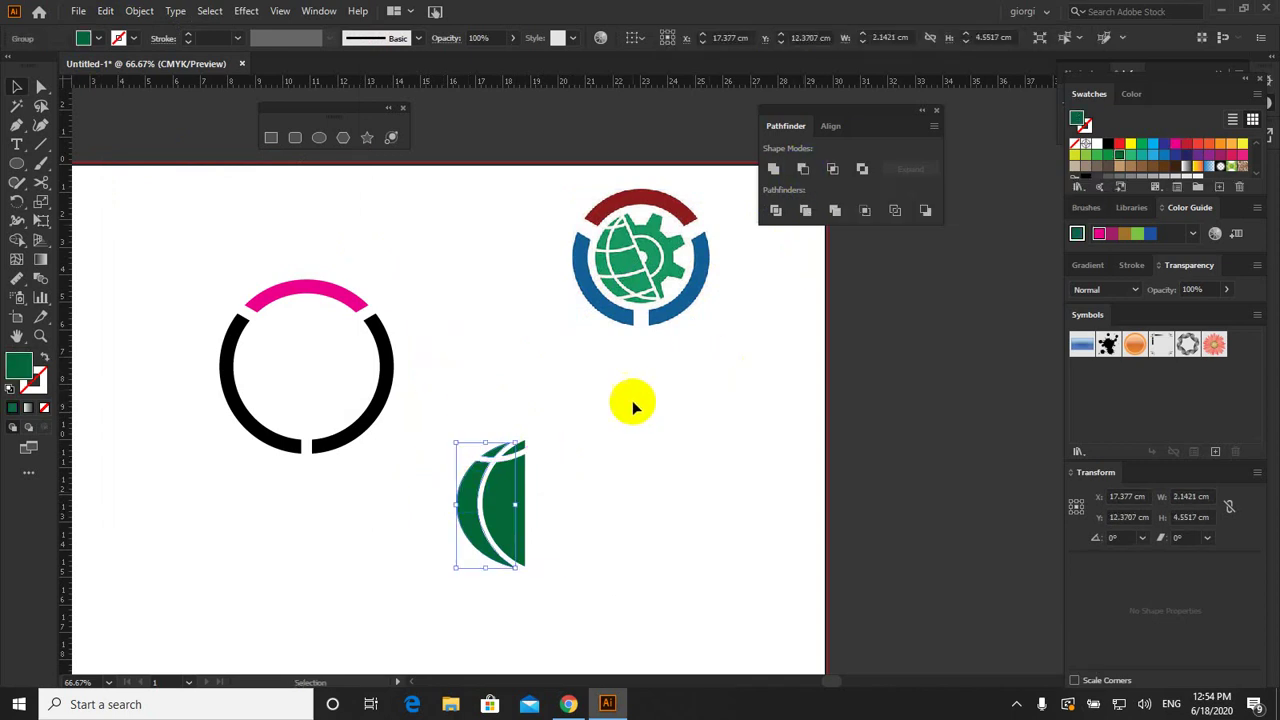
Step: Paste the pink circle back in place and shift it slightly lower
{"action": "left_click", "coordinate": [105, 11]}
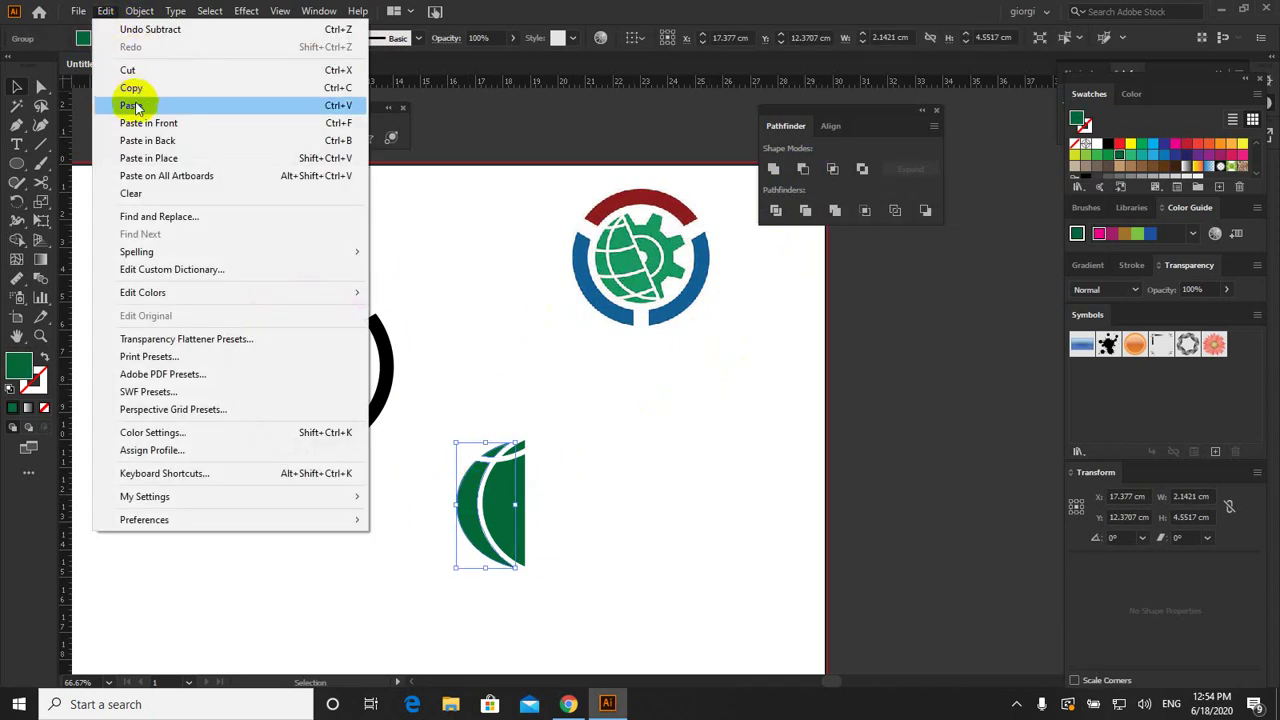
{"action": "left_click", "coordinate": [145, 160]}
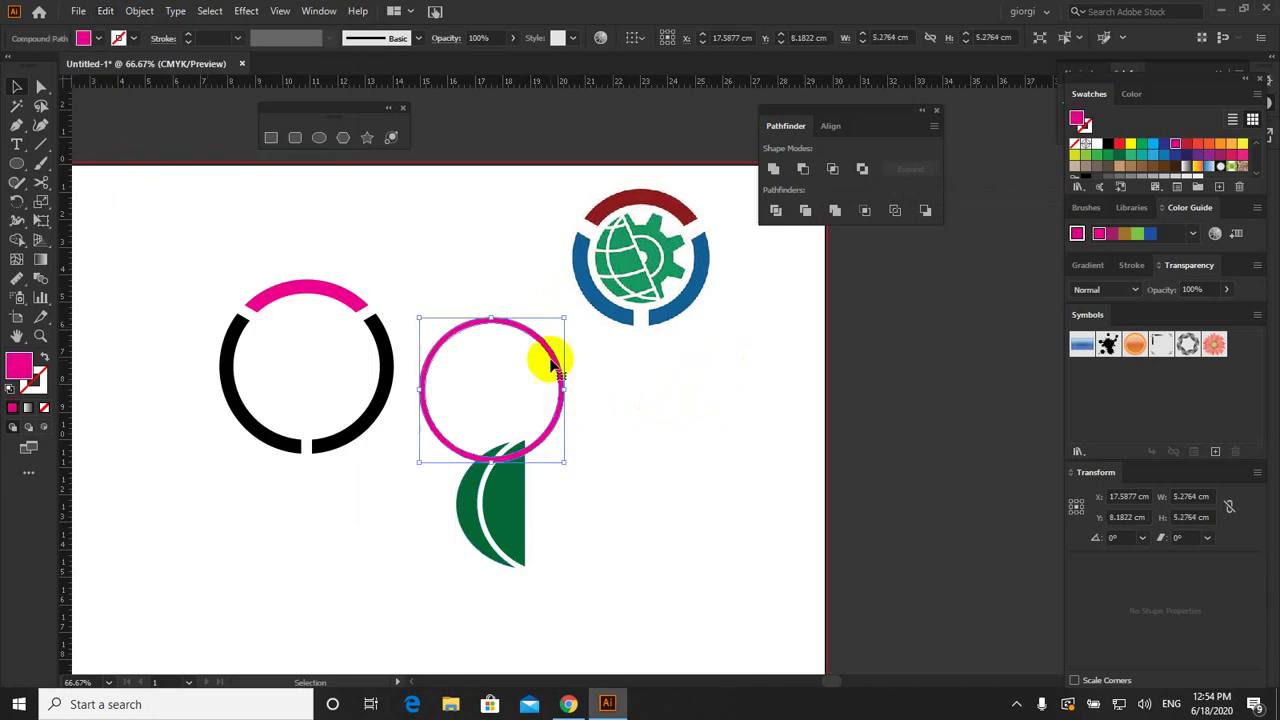
{"action": "left_click_drag", "start_coordinate": [524, 333], "coordinate": [524, 356]}
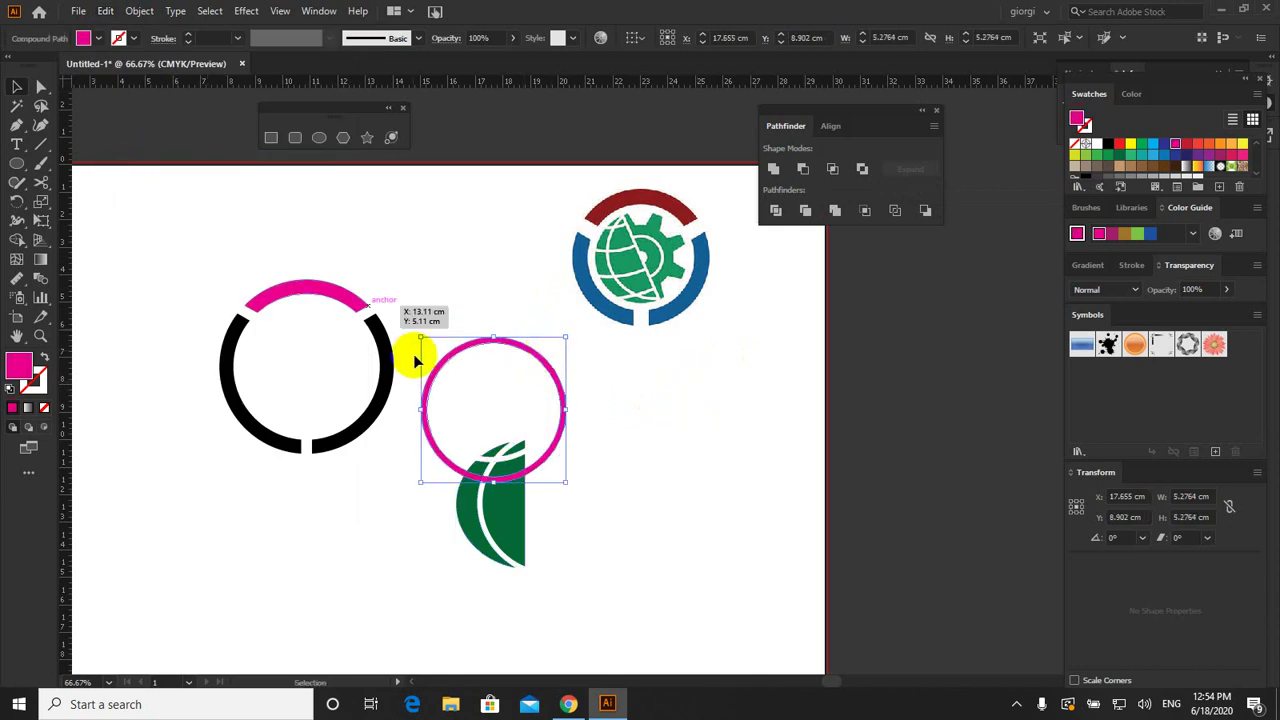
{"action": "left_click", "coordinate": [80, 12]}
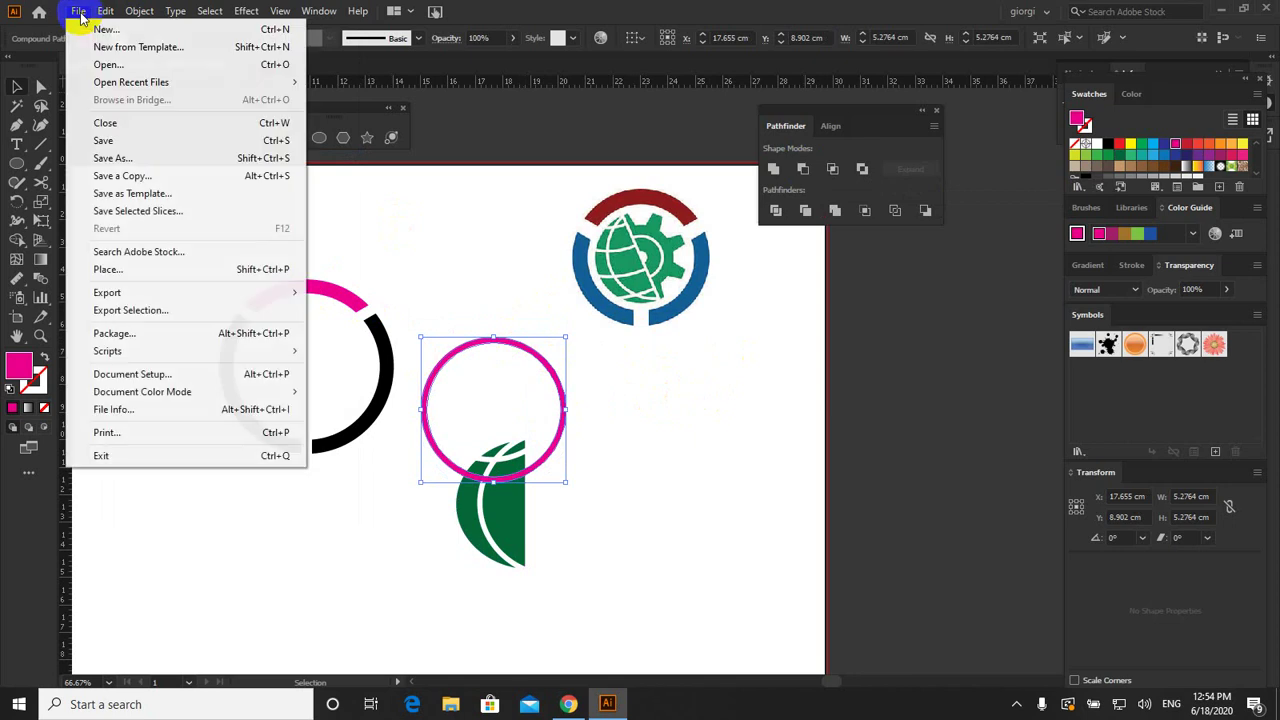
{"action": "mouse_move", "coordinate": [105, 11]}
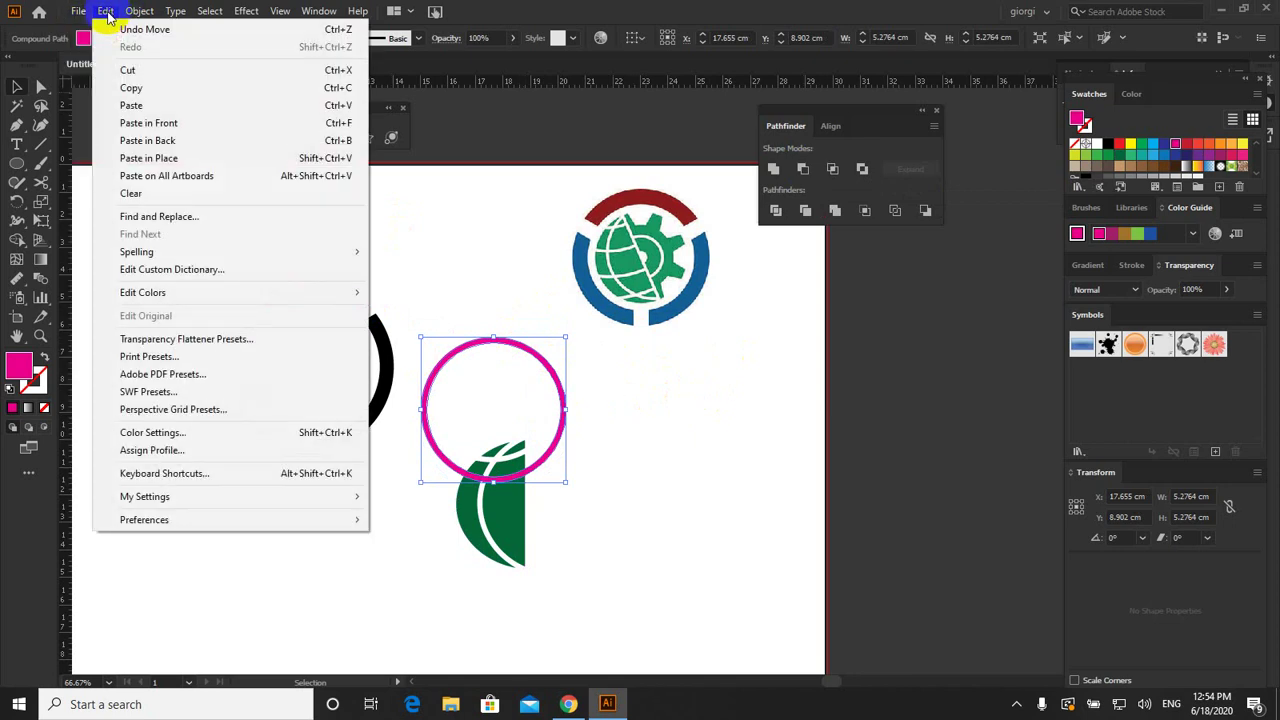
{"action": "left_click", "coordinate": [148, 158]}
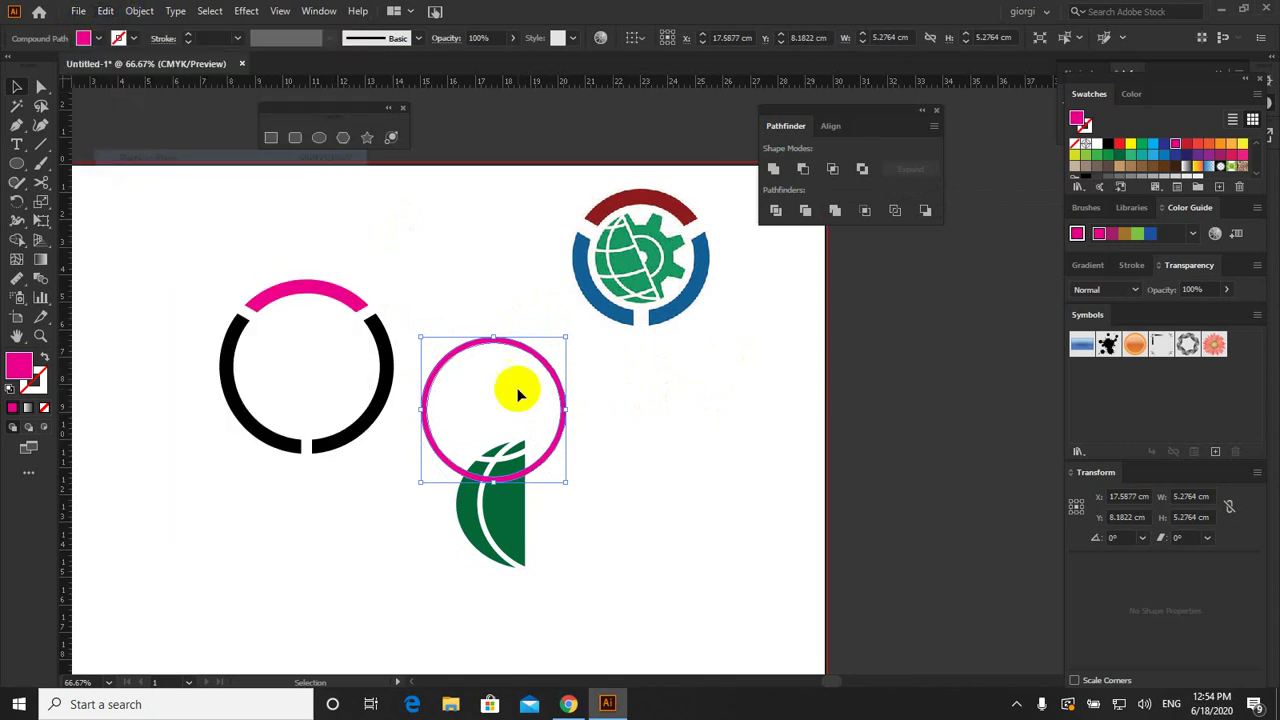
{"action": "left_click_drag", "start_coordinate": [548, 401], "coordinate": [549, 421]}
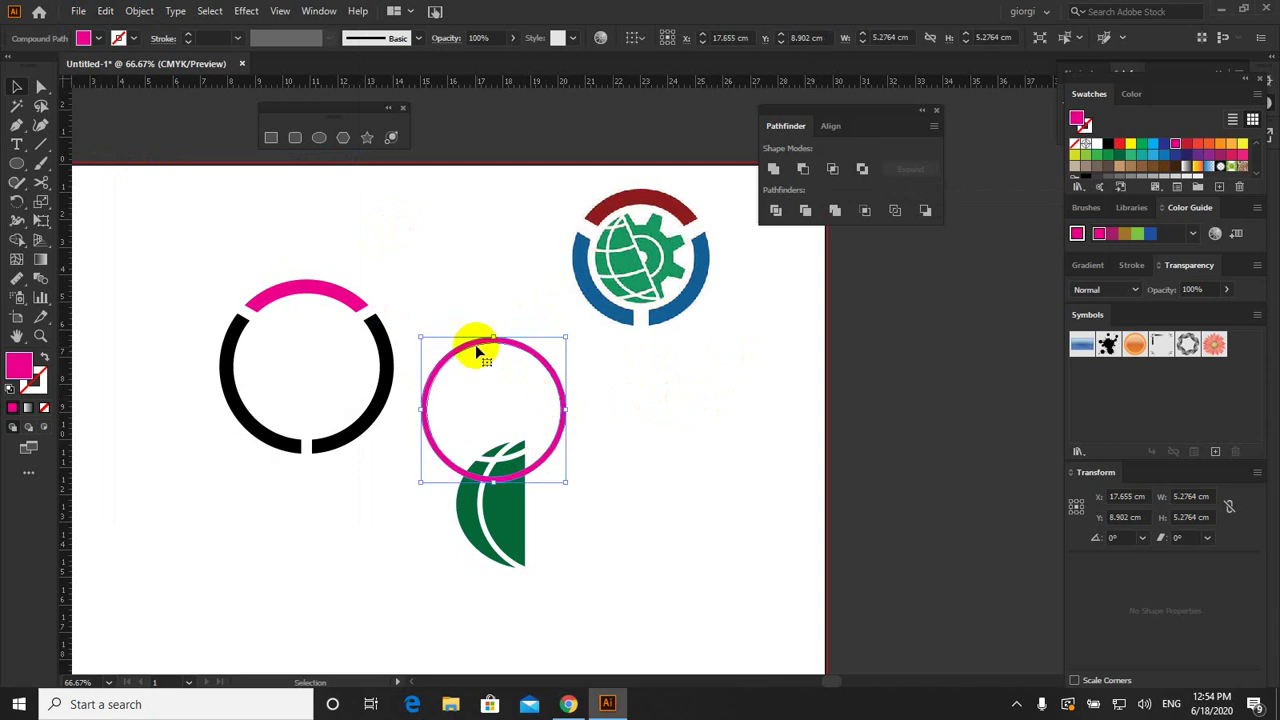
Step: Stack a Paste in Place copy of the circle and select it with the green shape
{"action": "left_click", "coordinate": [105, 11]}
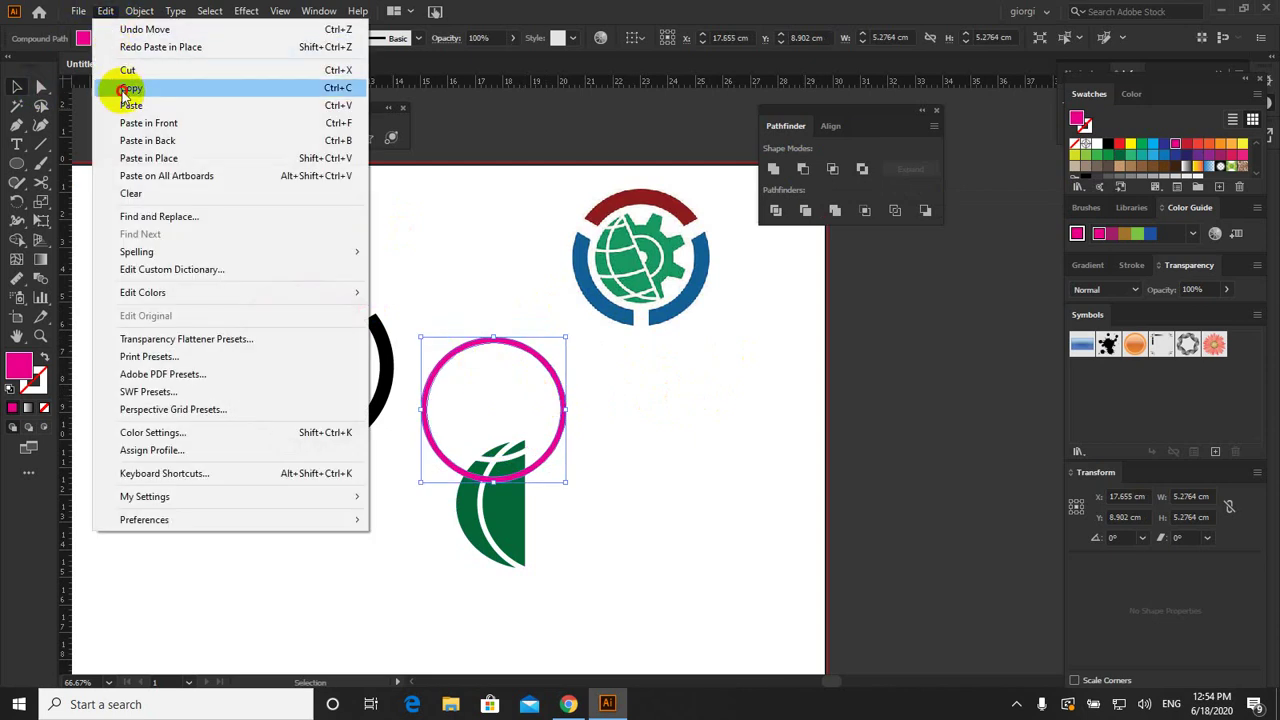
{"action": "left_click", "coordinate": [125, 87]}
{"action": "left_click", "coordinate": [105, 11]}
{"action": "left_click", "coordinate": [160, 158]}
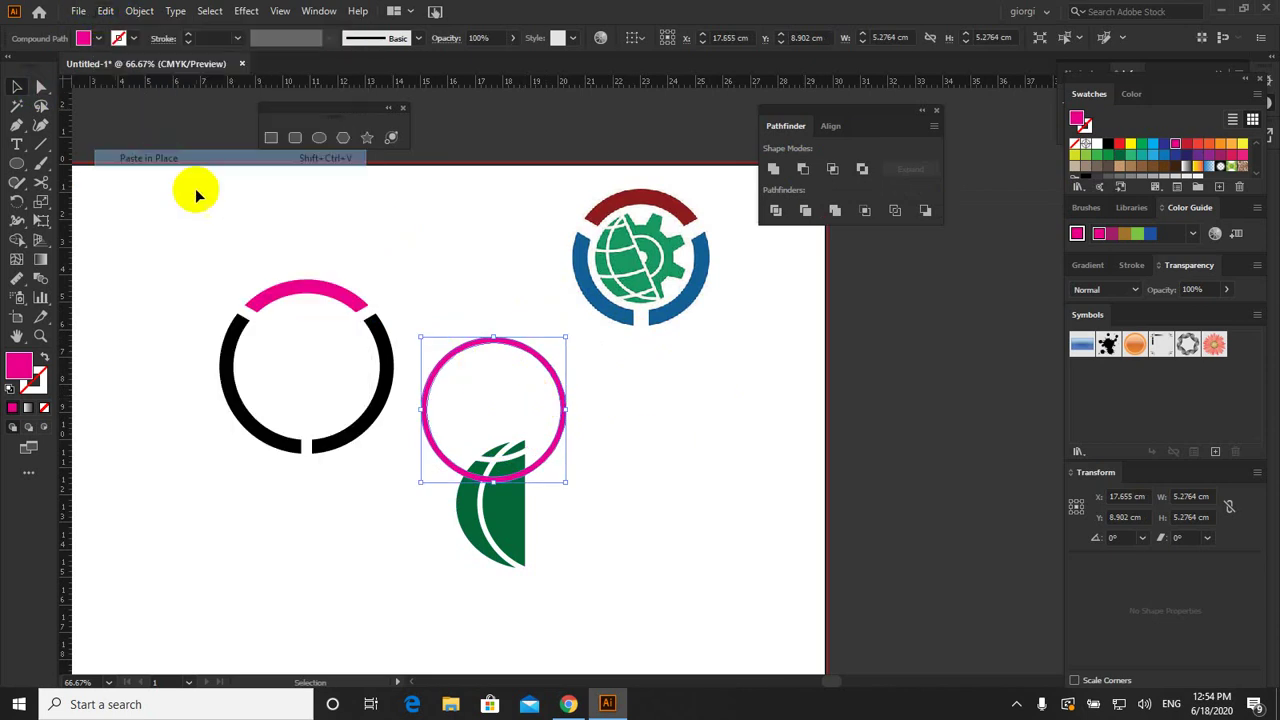
{"action": "left_click", "coordinate": [546, 460]}
{"action": "left_click", "coordinate": [519, 508]}
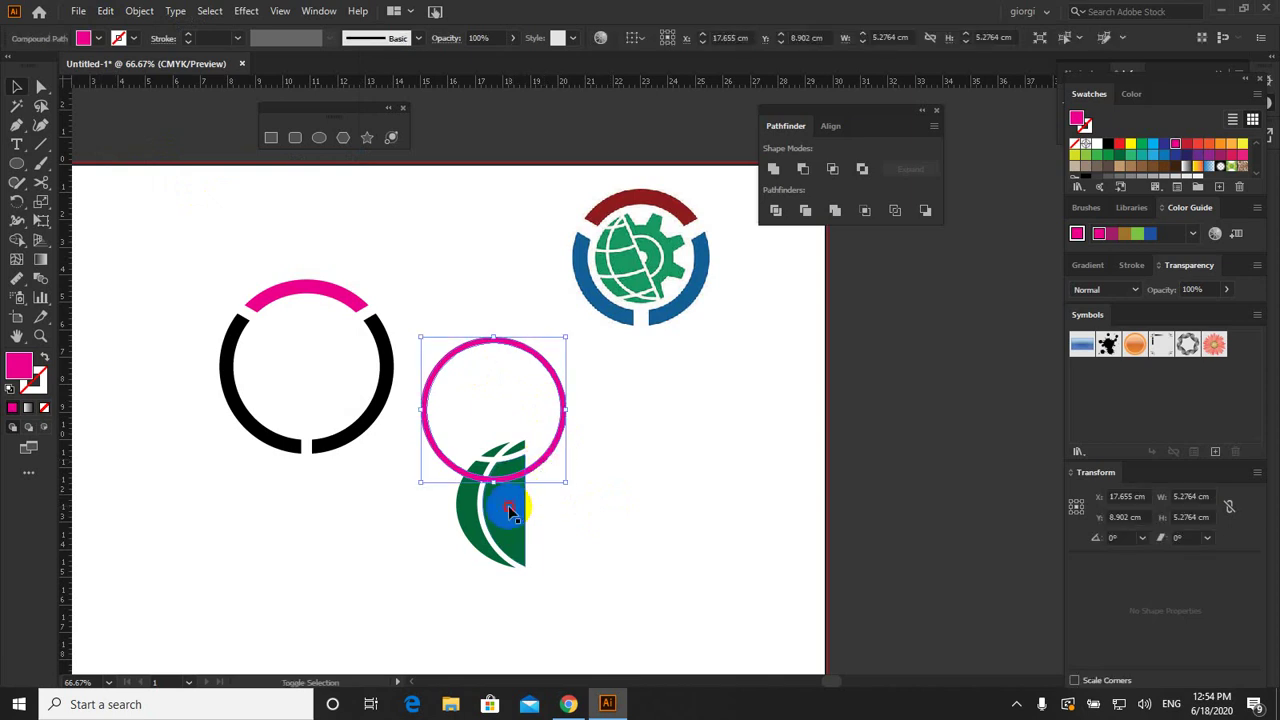
{"action": "left_click", "coordinate": [508, 505], "text": "shift"}
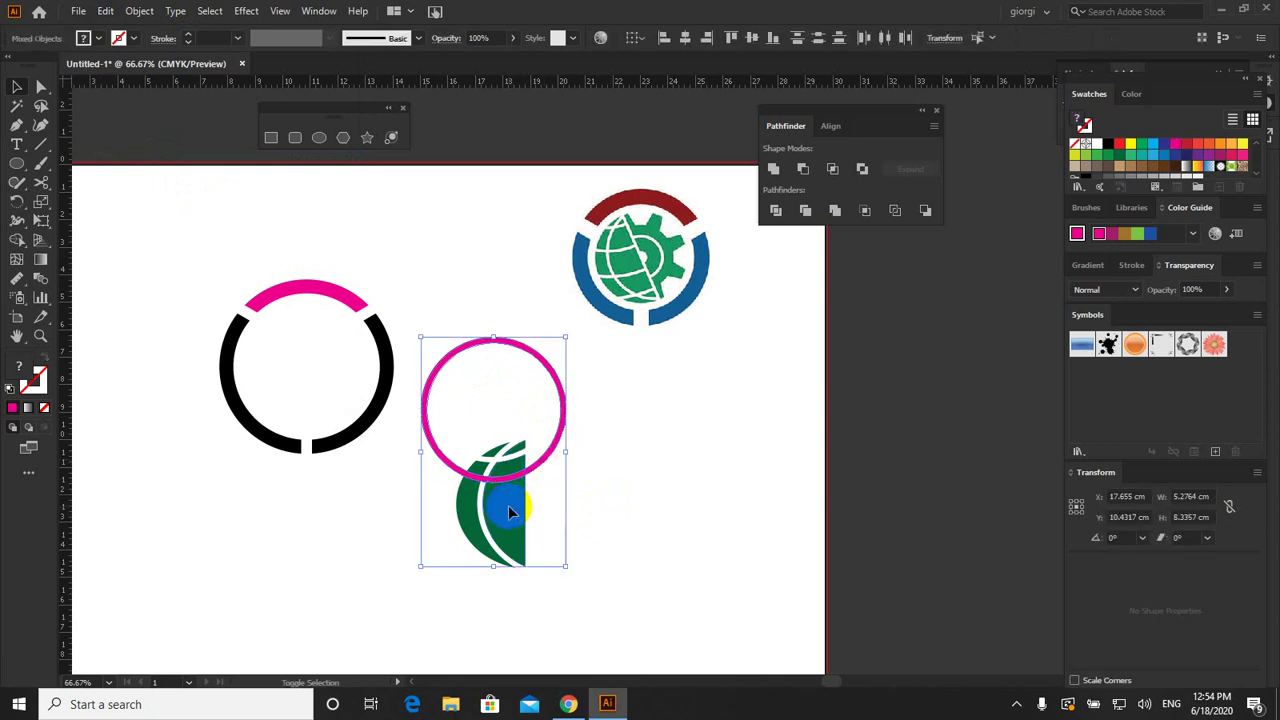
Step: Undo a Minus Front cut of the circle and reselect the green leaf group
{"action": "left_click", "coordinate": [803, 169]}
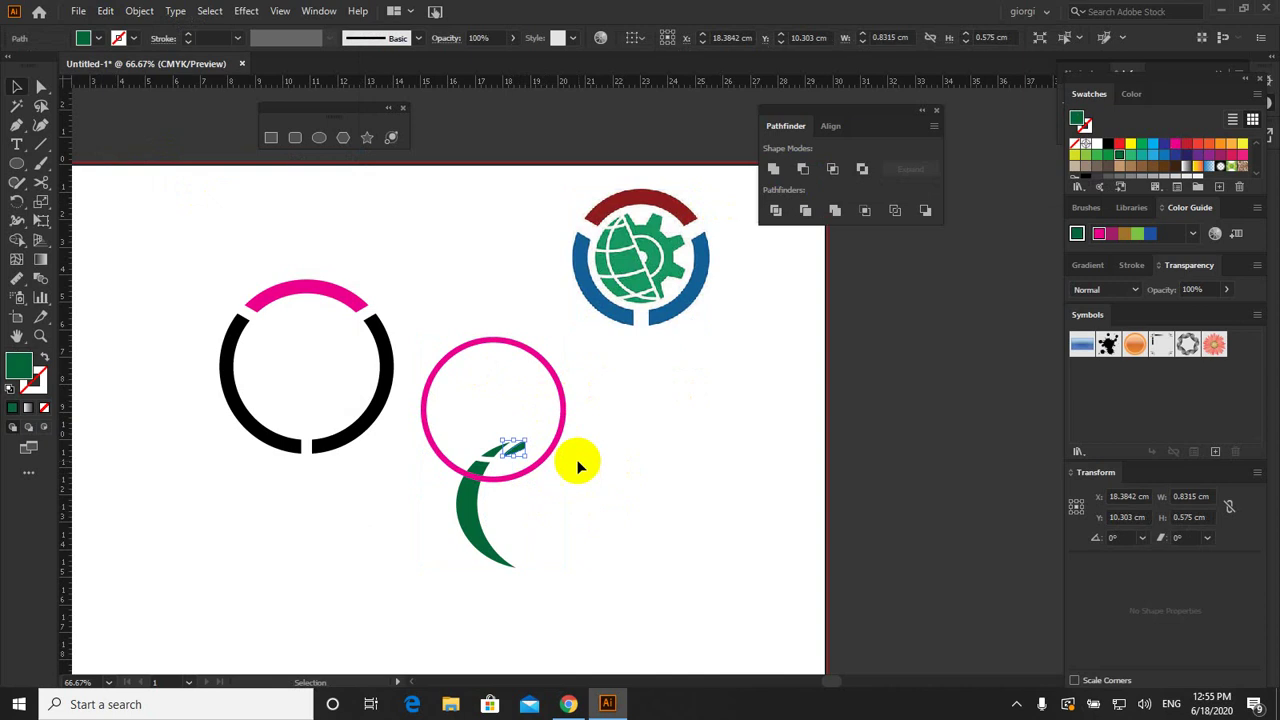
{"action": "key", "text": "ctrl+z"}
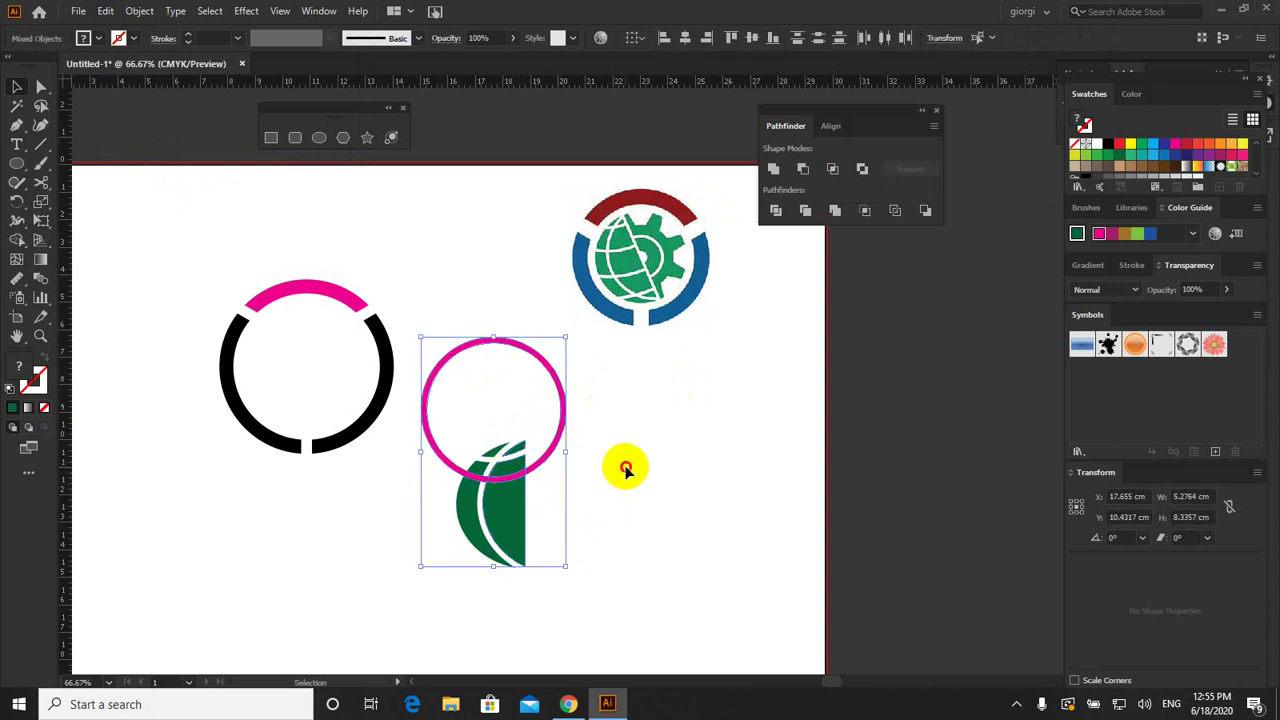
{"action": "left_click", "coordinate": [620, 466]}
{"action": "left_click", "coordinate": [508, 514]}
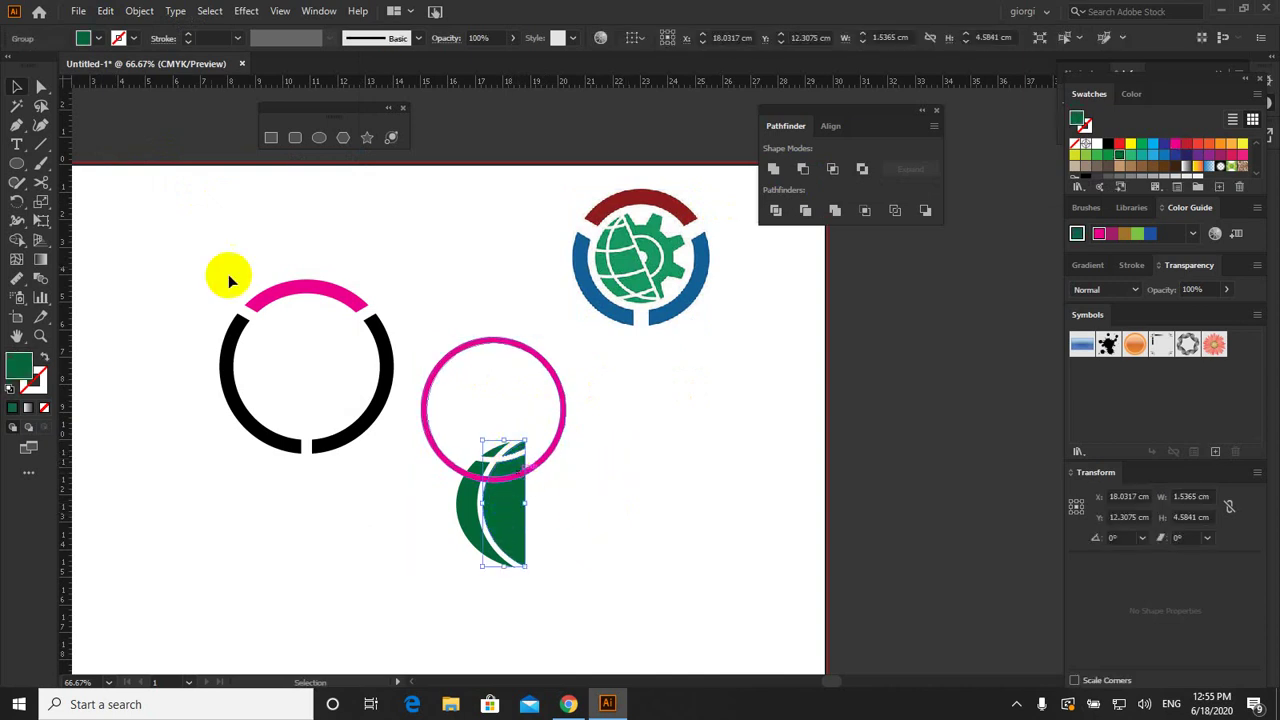
{"action": "left_click", "coordinate": [22, 40]}
{"action": "left_click", "coordinate": [507, 440]}
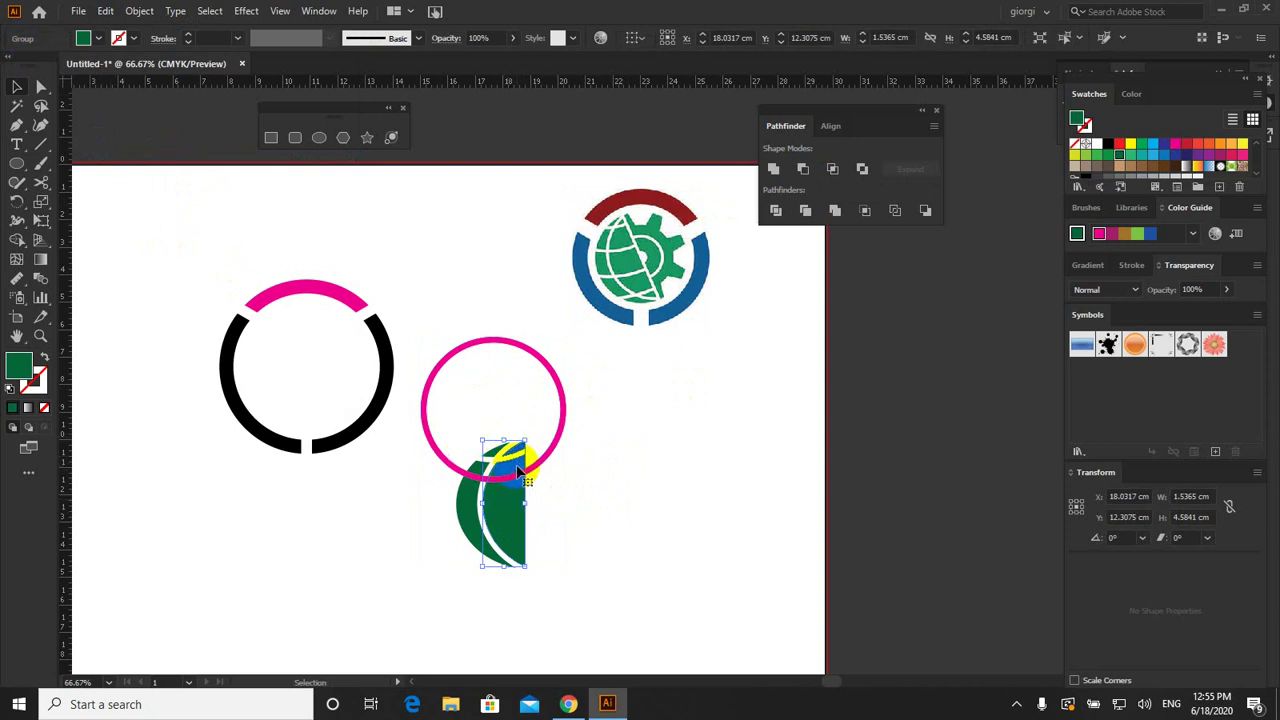
{"action": "left_click", "coordinate": [518, 444]}
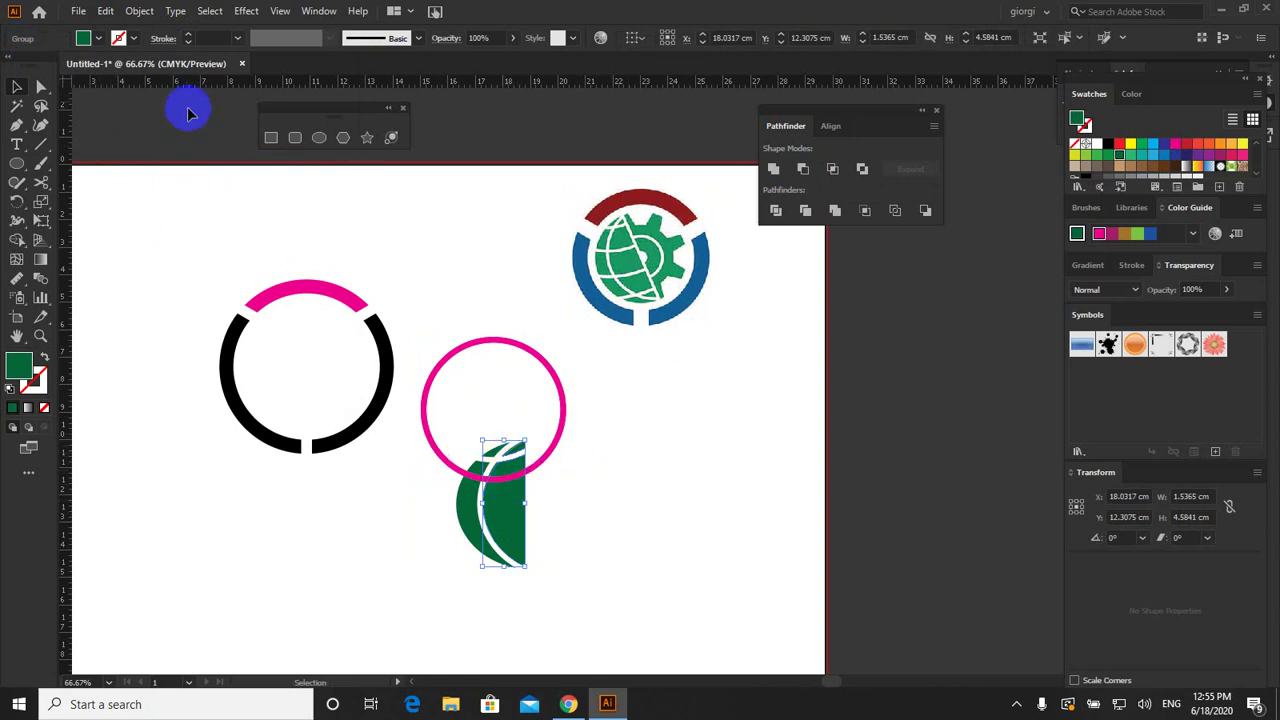
Step: Ungroup the green leaf and subtract the pink circle from one leaf piece
{"action": "left_click", "coordinate": [136, 11]}
{"action": "left_click", "coordinate": [187, 105]}
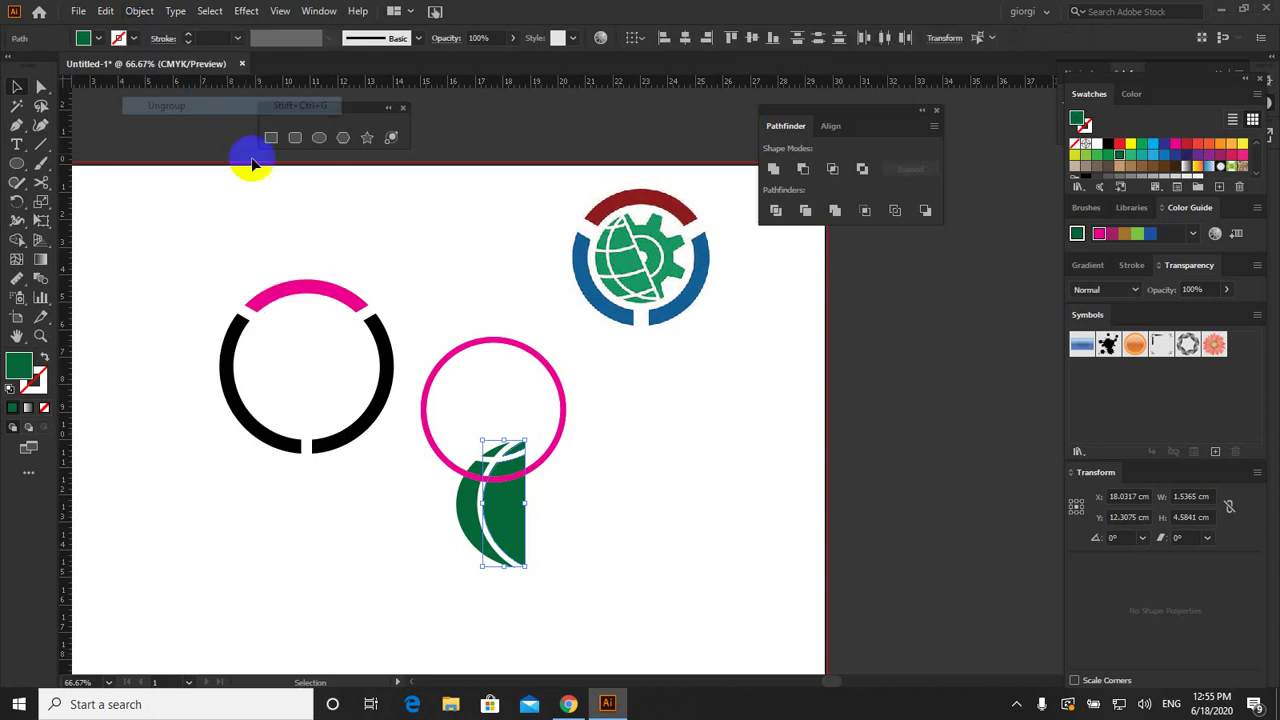
{"action": "left_click", "coordinate": [607, 462]}
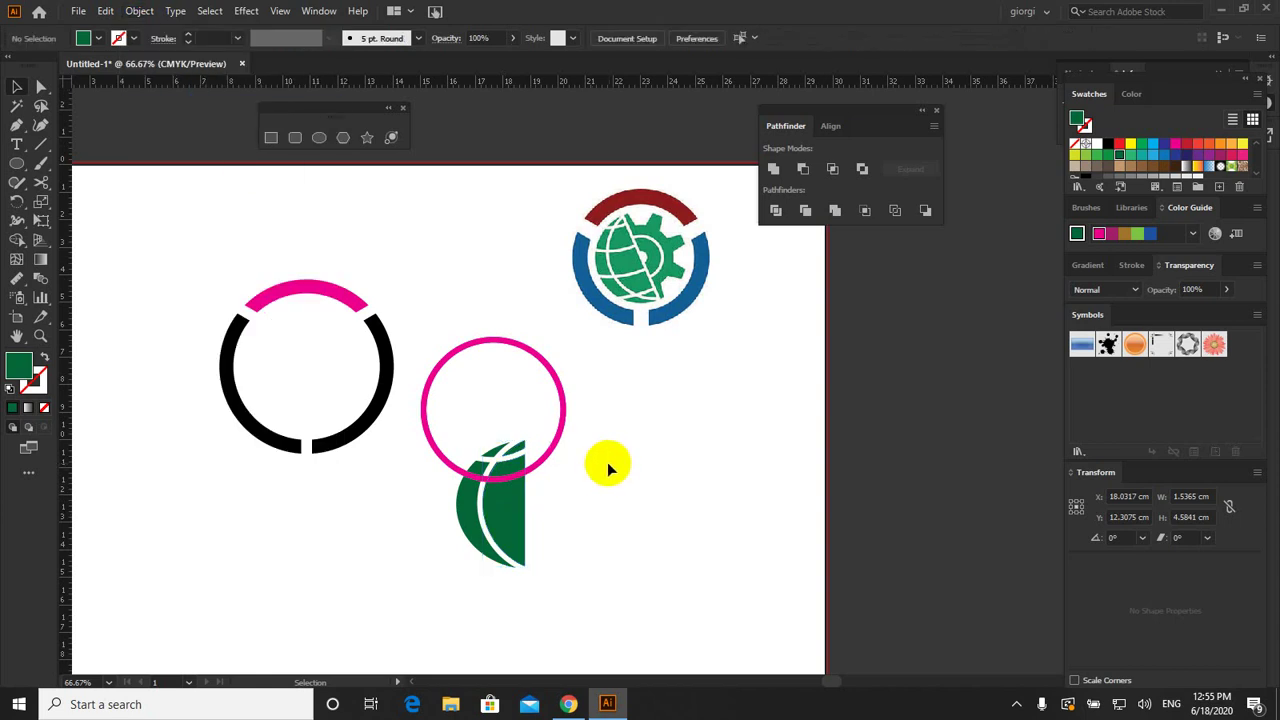
{"action": "left_click", "coordinate": [514, 516]}
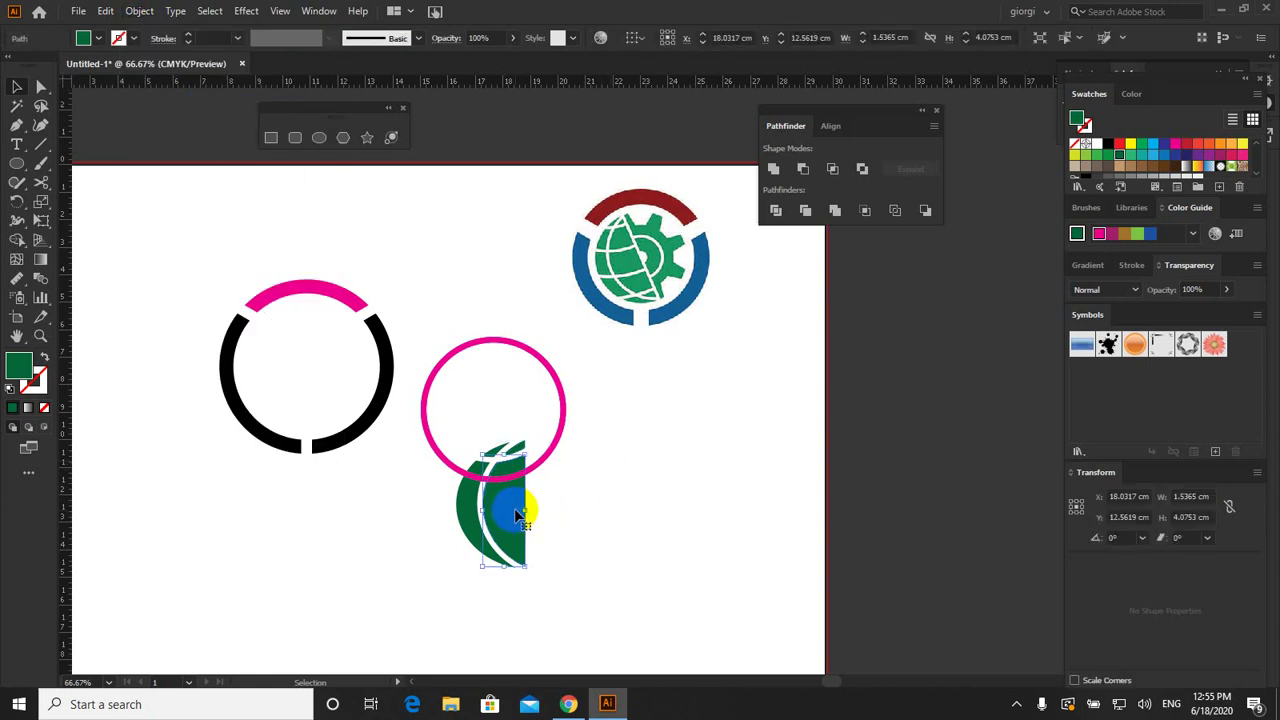
{"action": "left_click", "coordinate": [560, 440], "text": "shift"}
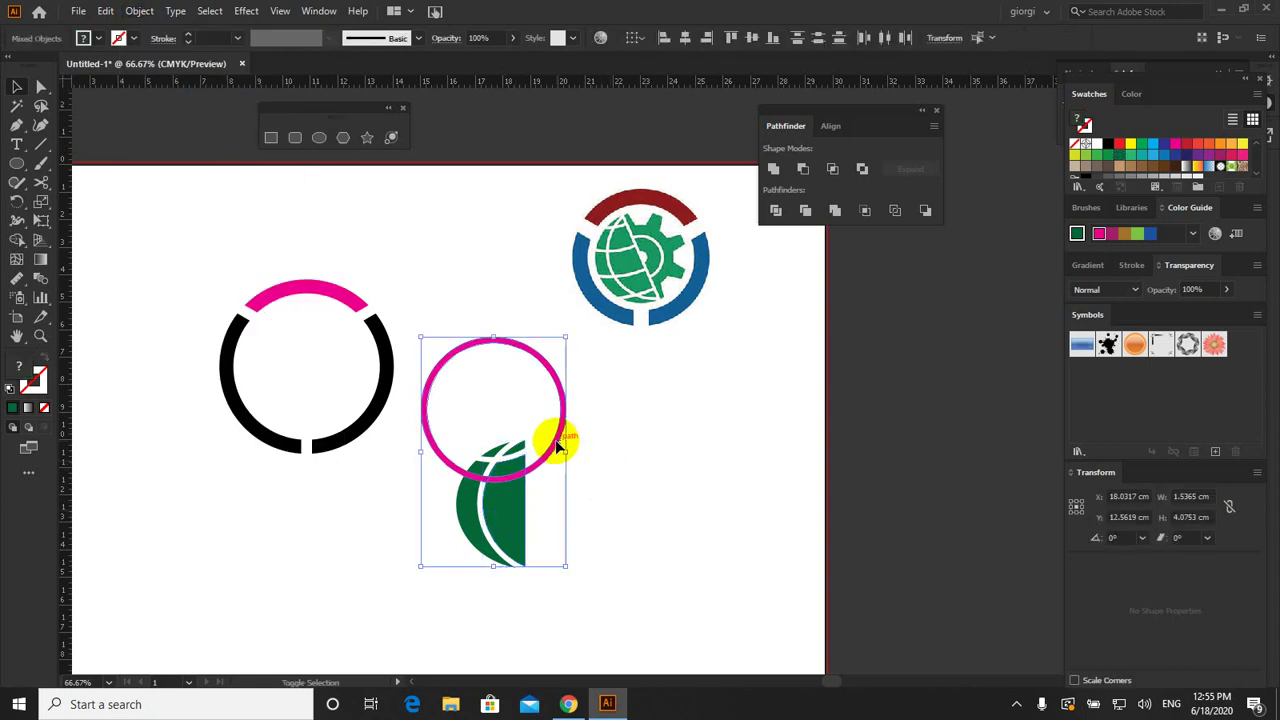
{"action": "left_click", "coordinate": [803, 168]}
{"action": "left_click", "coordinate": [474, 517]}
Step: Undo a Minus Front cut on the left green piece, restoring circle and leaf
{"action": "left_click", "coordinate": [470, 516]}
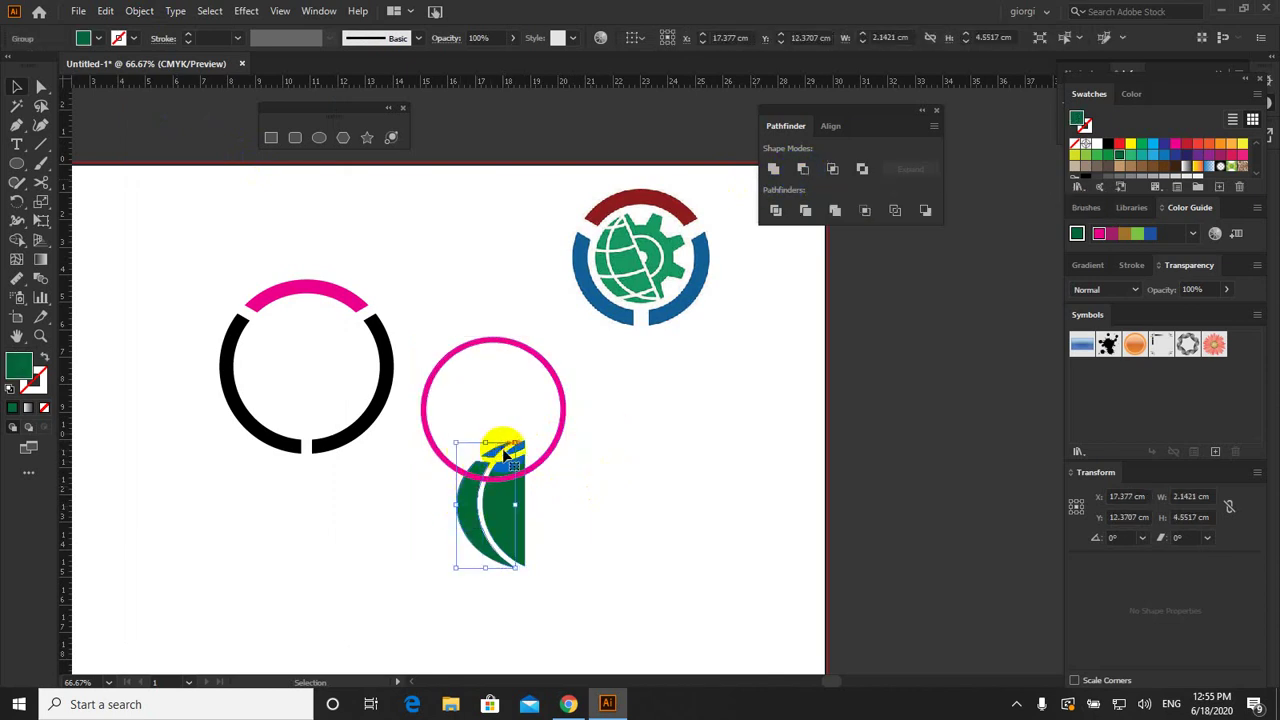
{"action": "left_click", "coordinate": [428, 436], "text": "shift"}
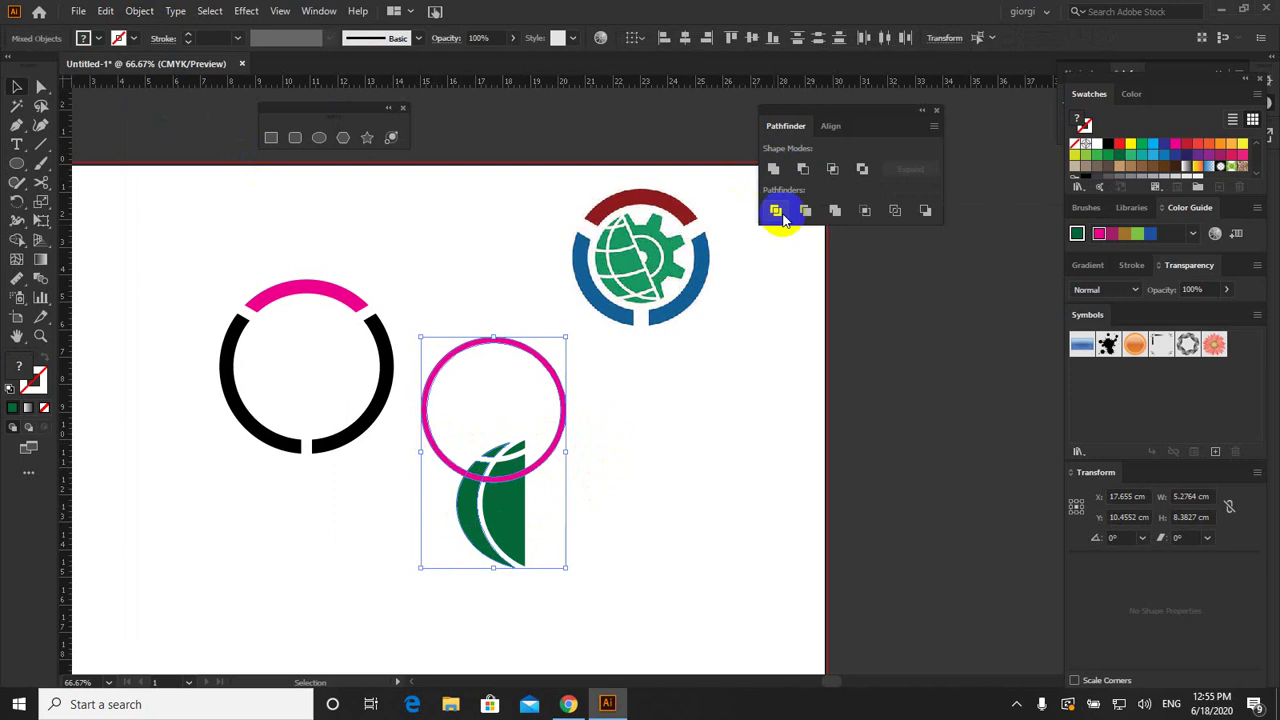
{"action": "left_click", "coordinate": [801, 168]}
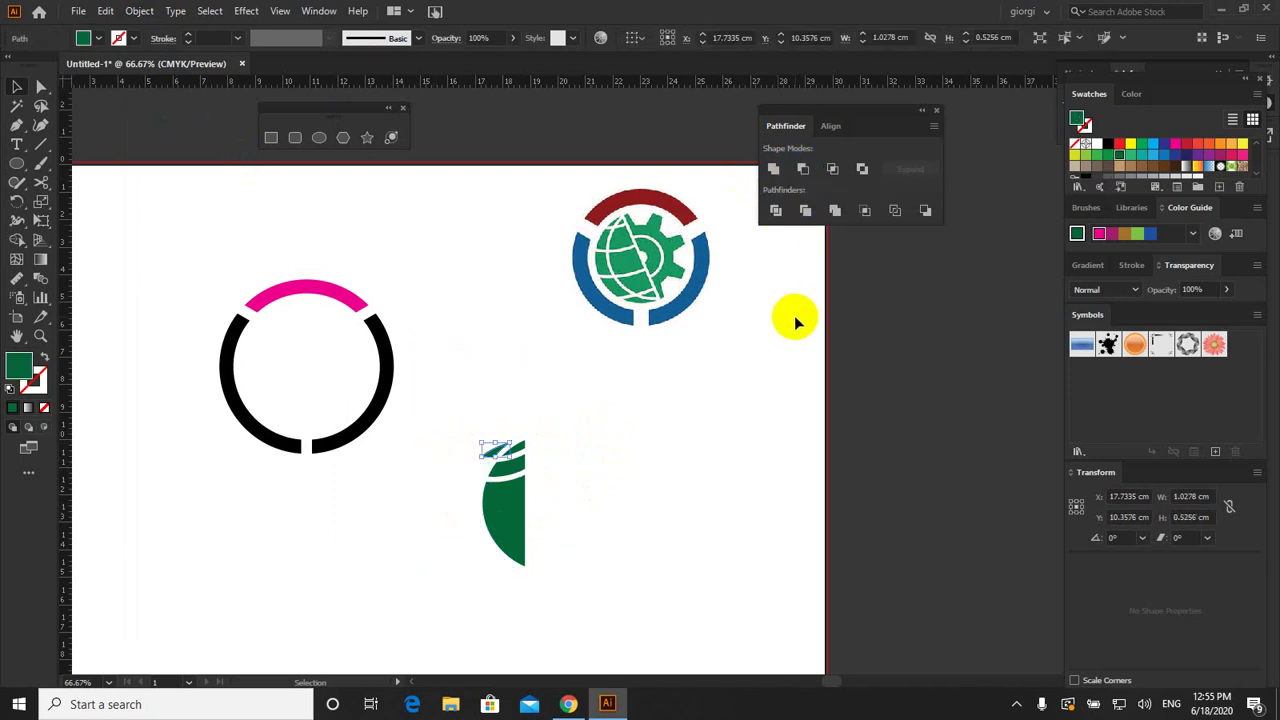
{"action": "key", "text": "ctrl+z"}
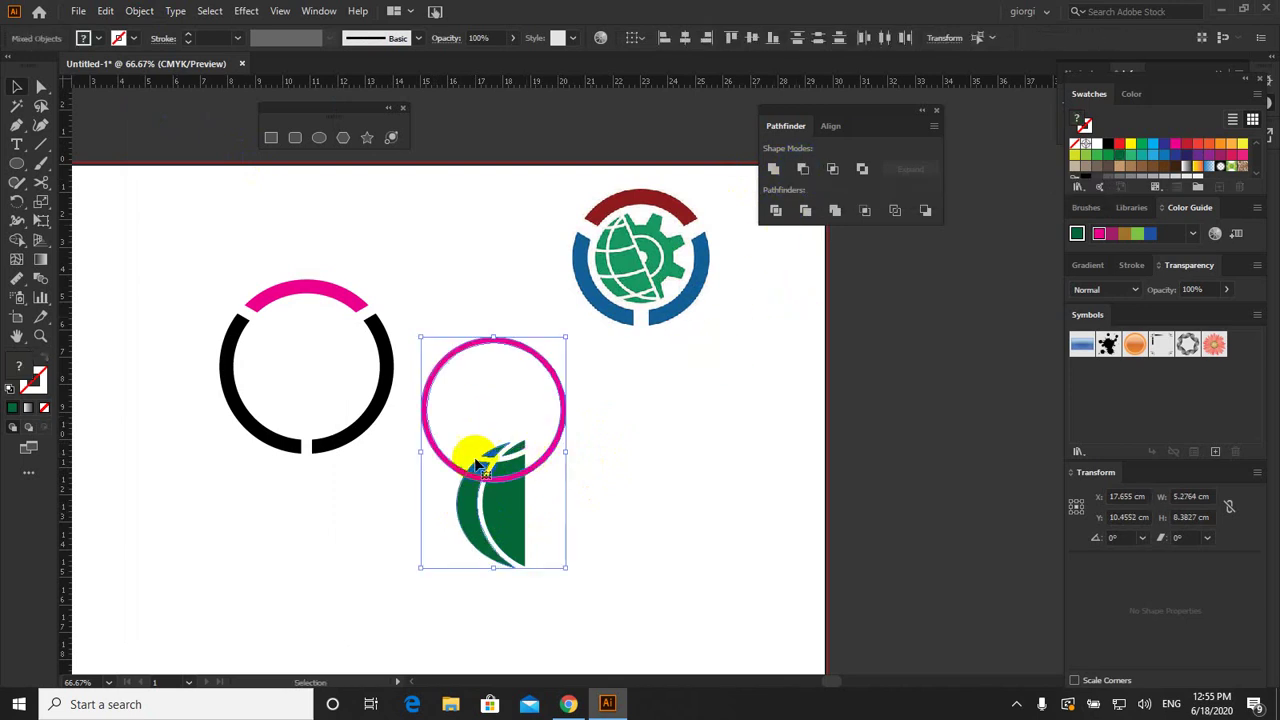
{"action": "left_click", "coordinate": [395, 495]}
{"action": "left_click", "coordinate": [463, 501]}
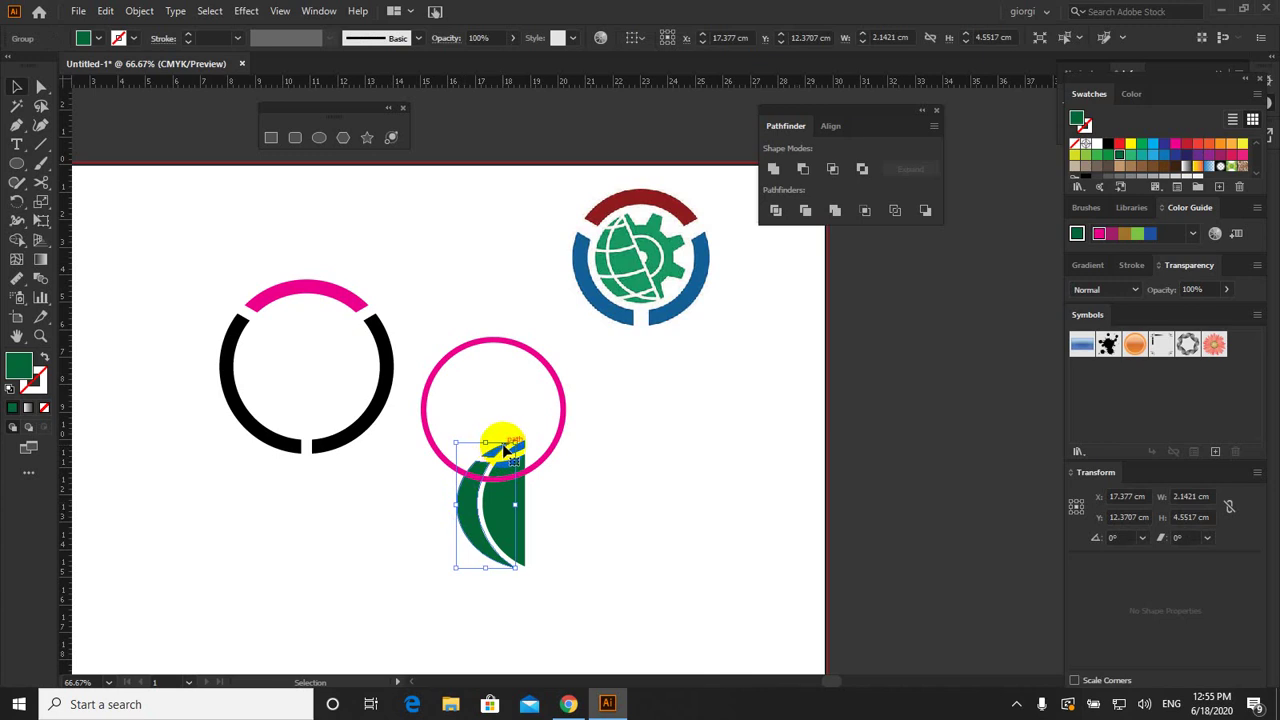
{"action": "left_click_drag", "start_coordinate": [506, 452], "coordinate": [477, 480]}
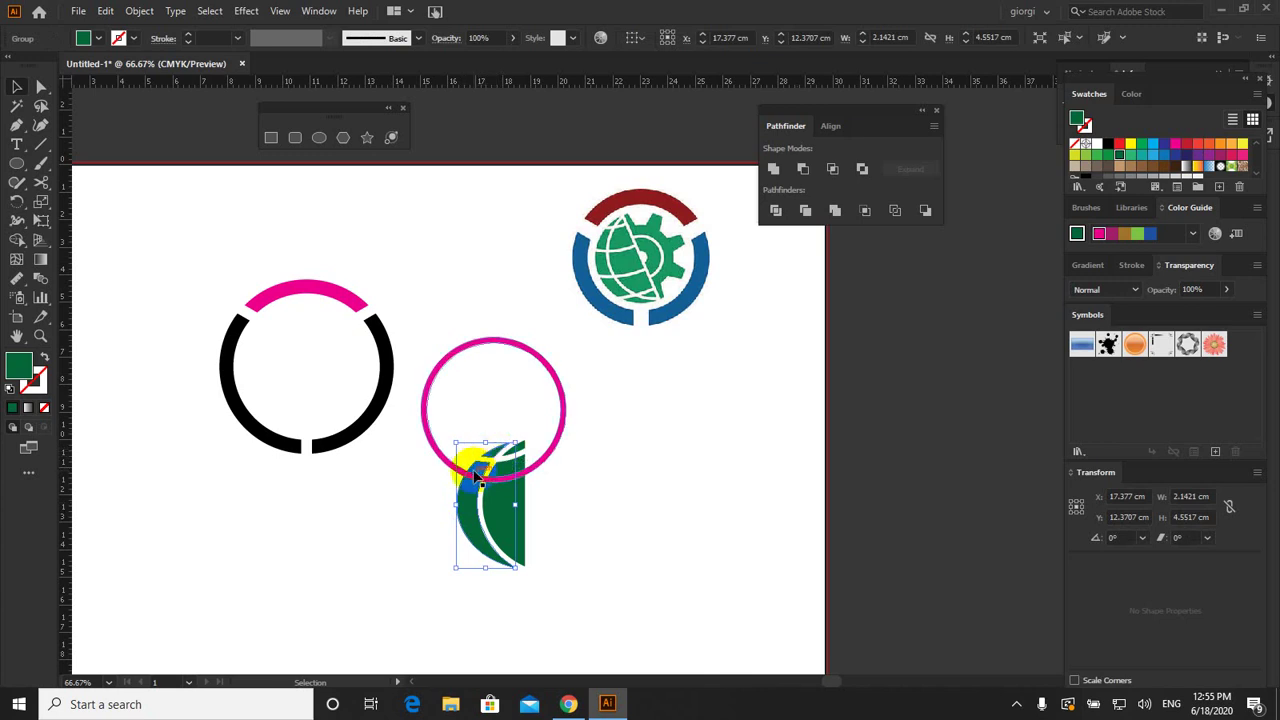
{"action": "left_click_drag", "start_coordinate": [477, 480], "coordinate": [14, 48]}
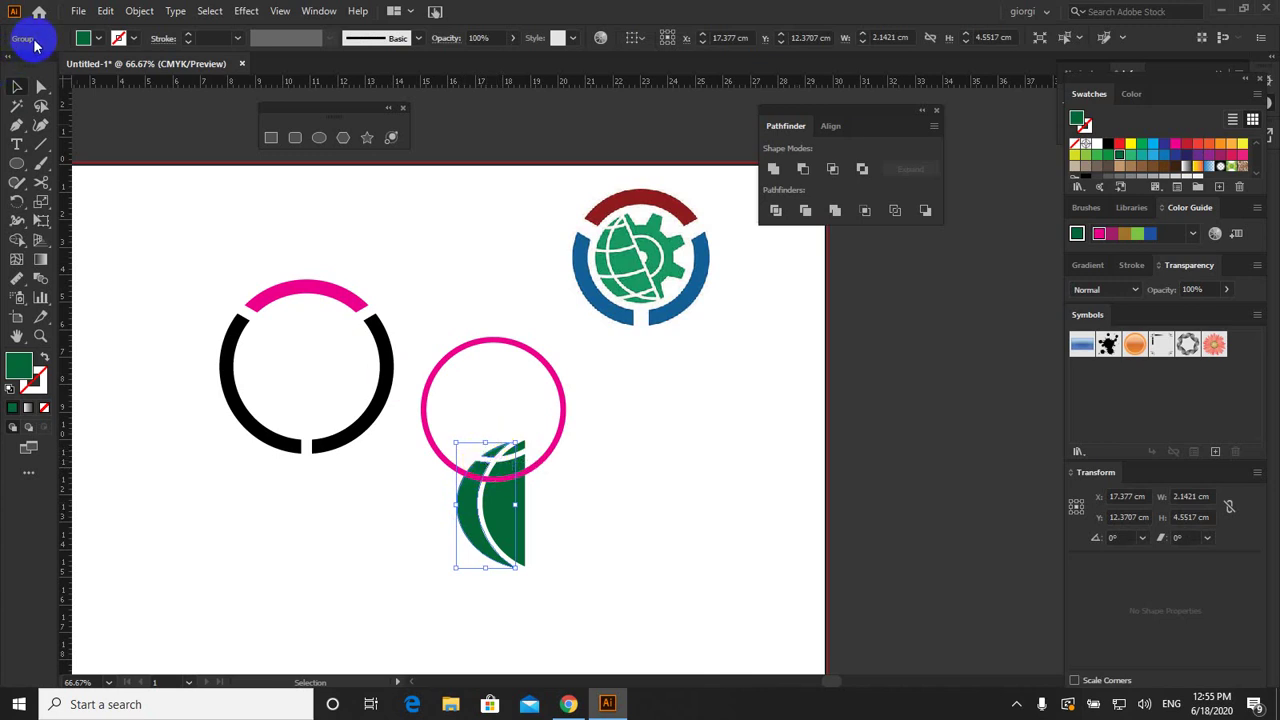
Step: Ungroup the leaf again and cut the magenta circle's area from the leaf path
{"action": "left_click", "coordinate": [139, 11]}
{"action": "left_click", "coordinate": [172, 105]}
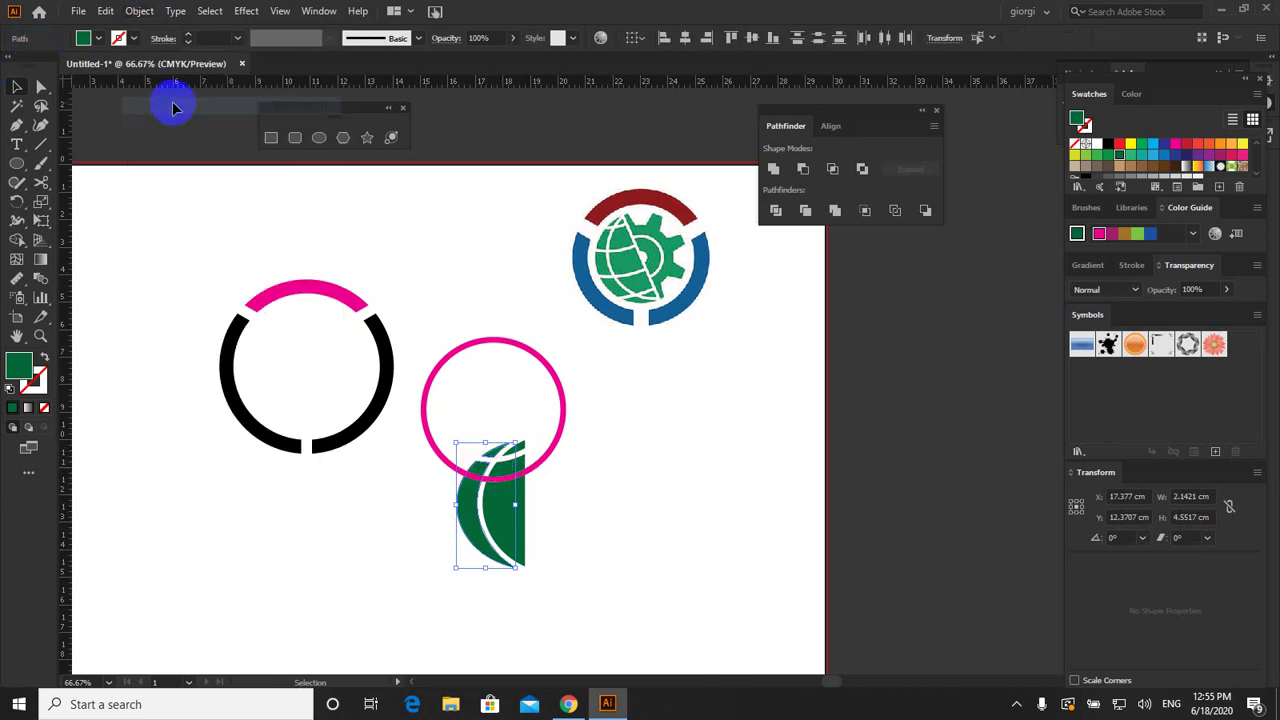
{"action": "left_click", "coordinate": [691, 427]}
{"action": "left_click_drag", "start_coordinate": [477, 458], "coordinate": [475, 515]}
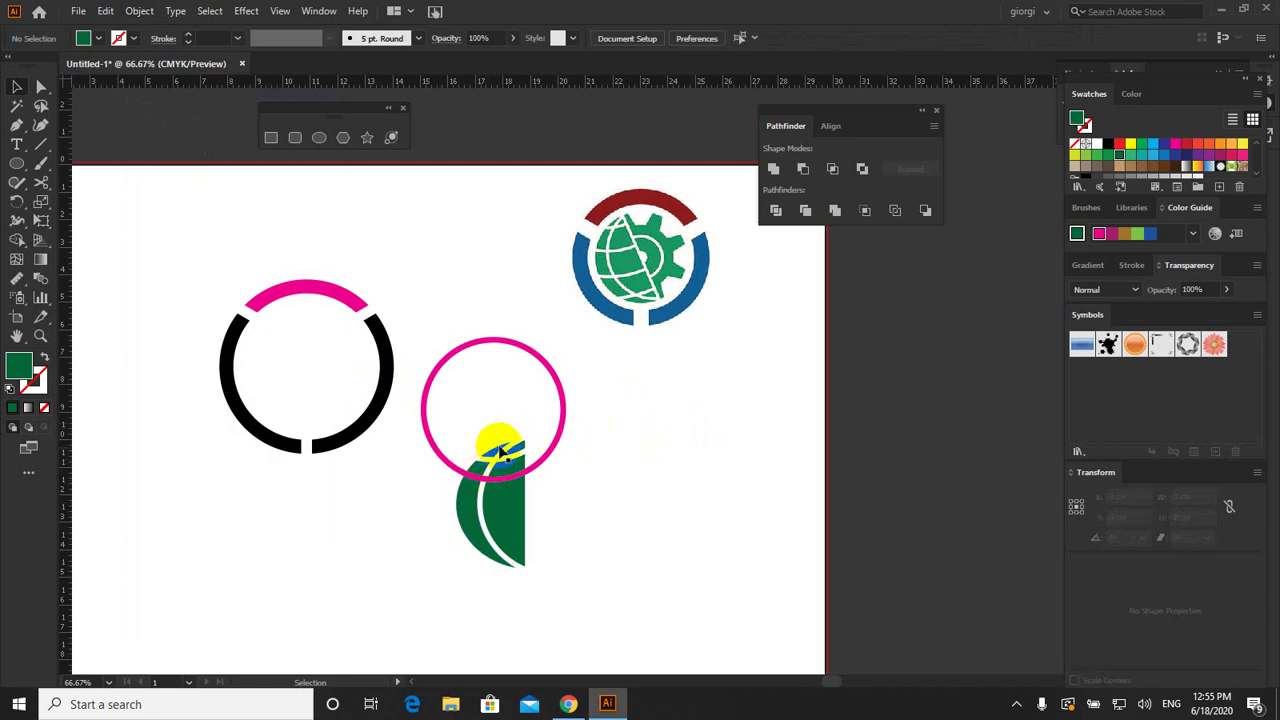
{"action": "left_click", "coordinate": [472, 515]}
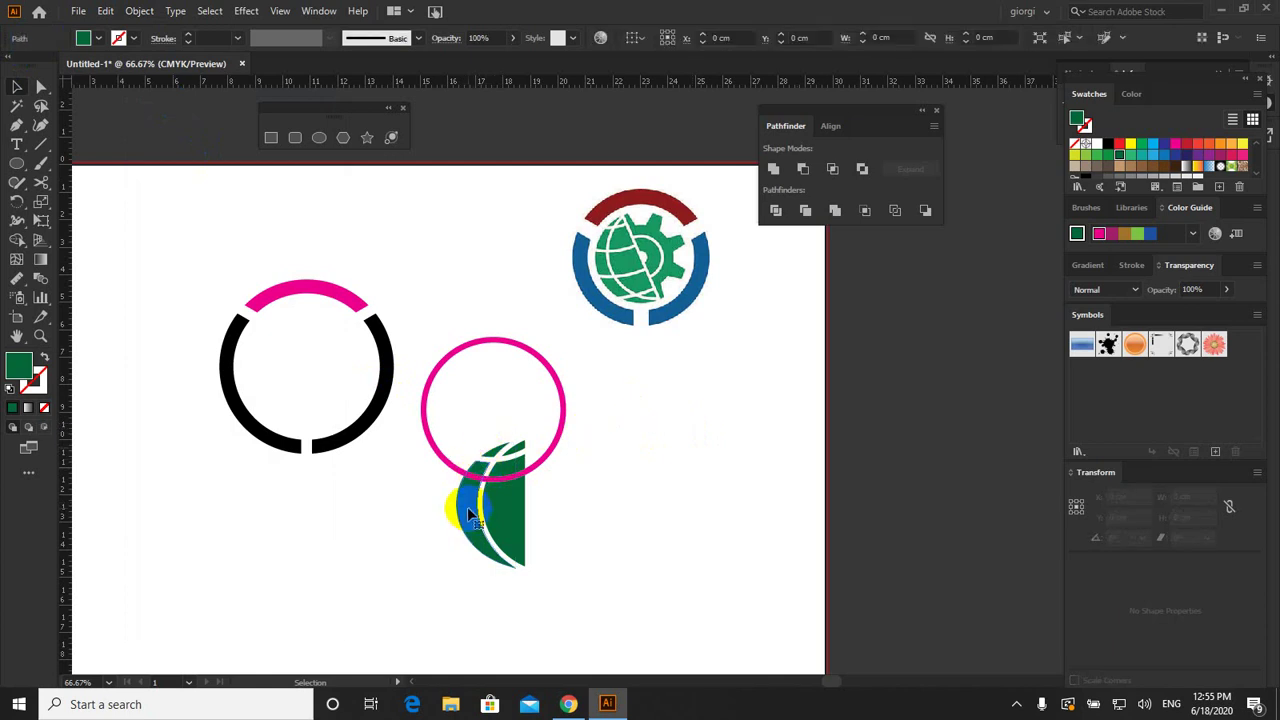
{"action": "left_click", "coordinate": [430, 440], "text": "shift"}
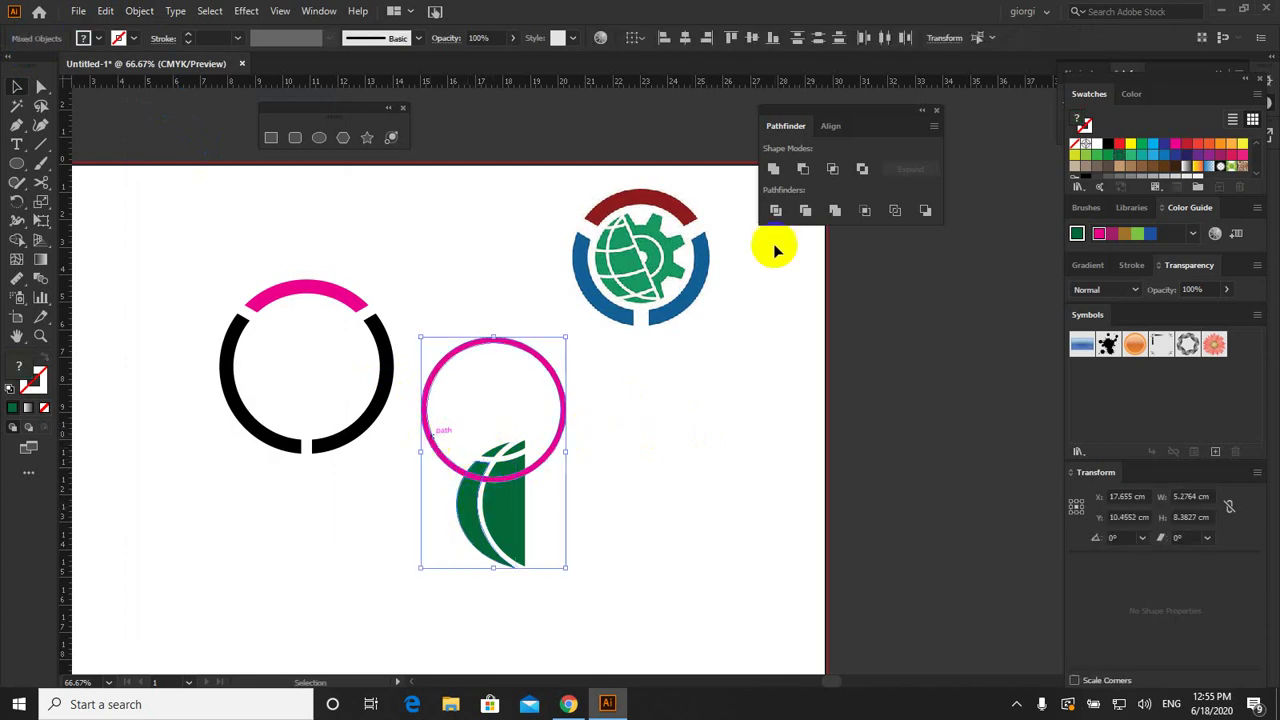
{"action": "left_click", "coordinate": [801, 170]}
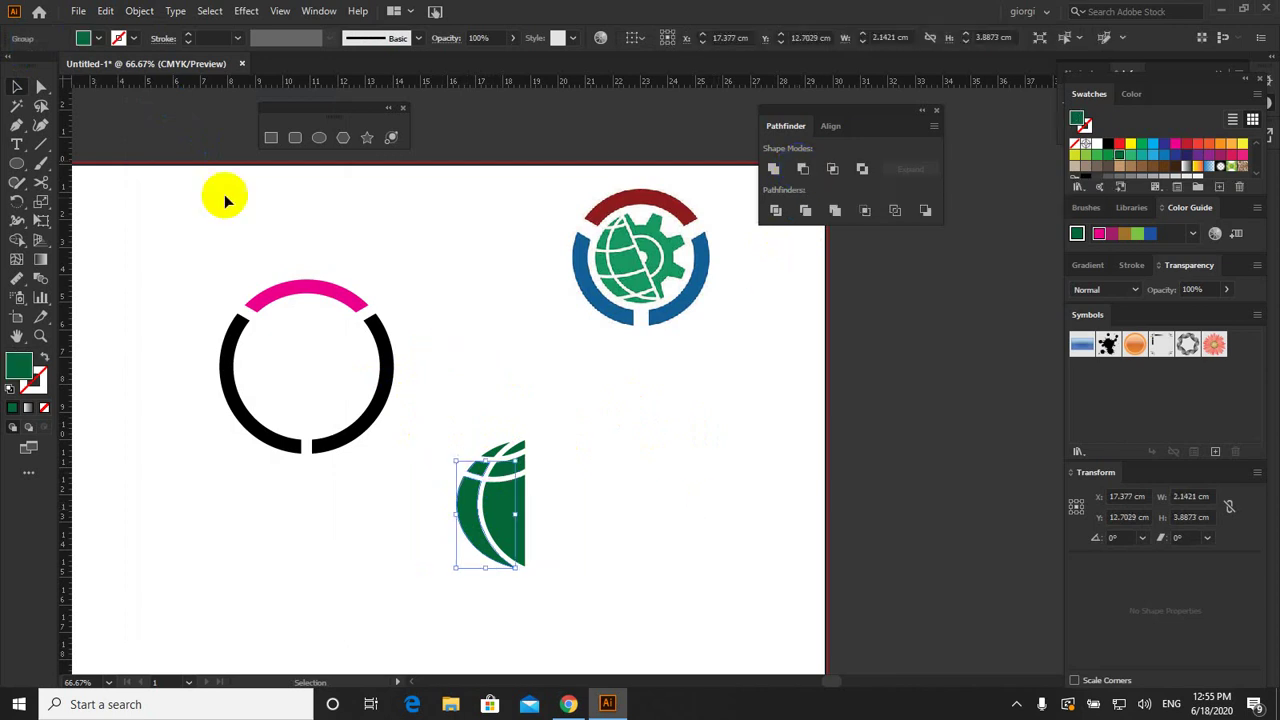
{"action": "left_click", "coordinate": [105, 11]}
Step: Paste the magenta circle in place, lower it over the leaf, and duplicate it in place
{"action": "left_click", "coordinate": [167, 162]}
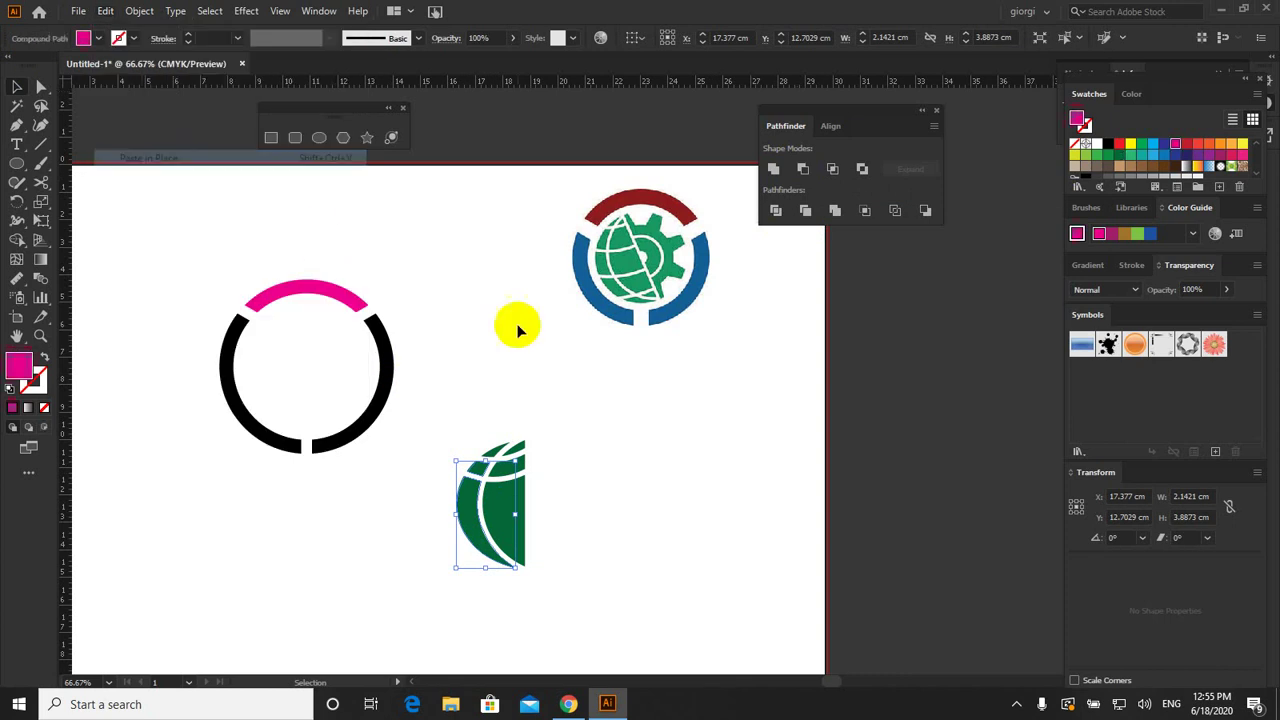
{"action": "left_click_drag", "start_coordinate": [505, 345], "coordinate": [503, 387]}
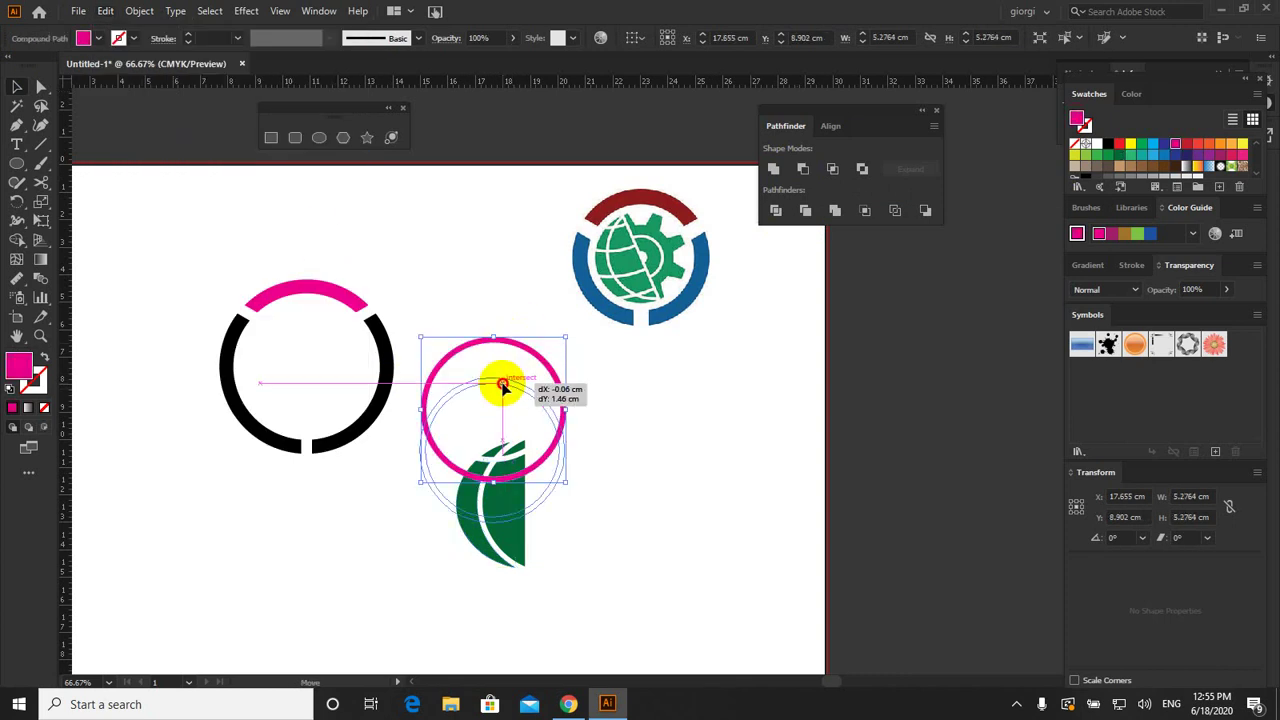
{"action": "left_click_drag", "start_coordinate": [503, 388], "coordinate": [503, 389]}
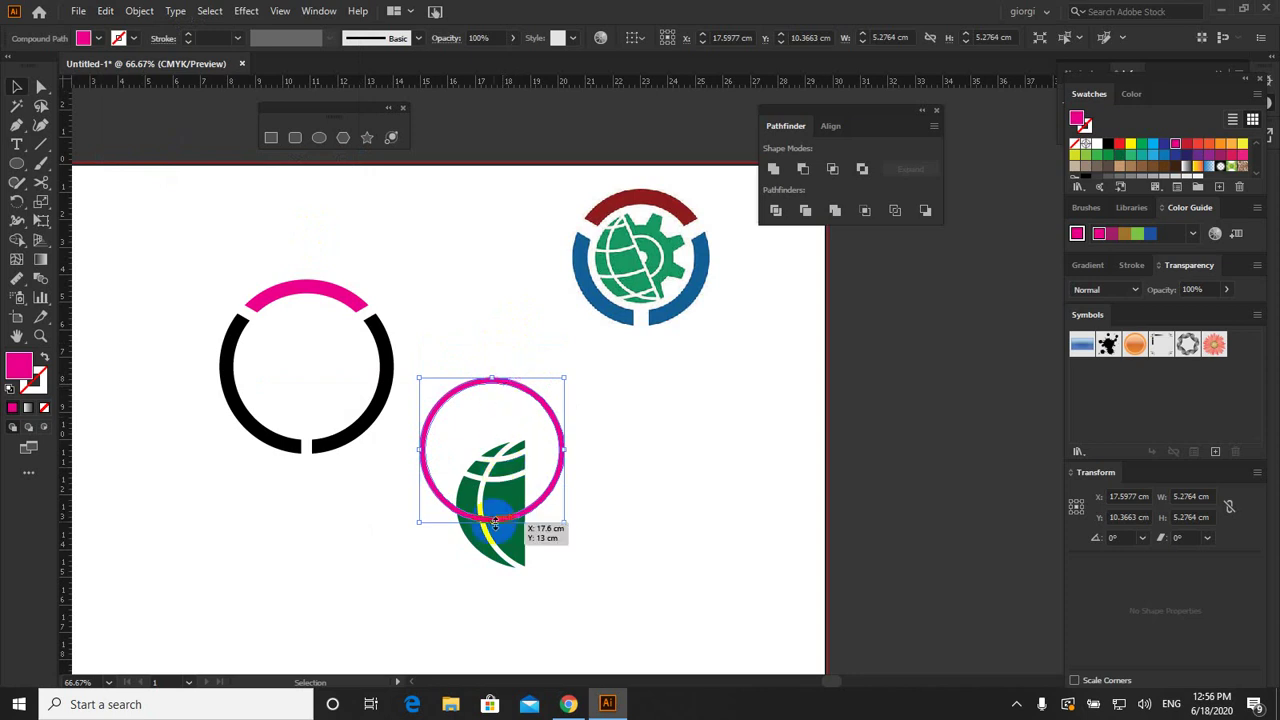
{"action": "left_click", "coordinate": [105, 11]}
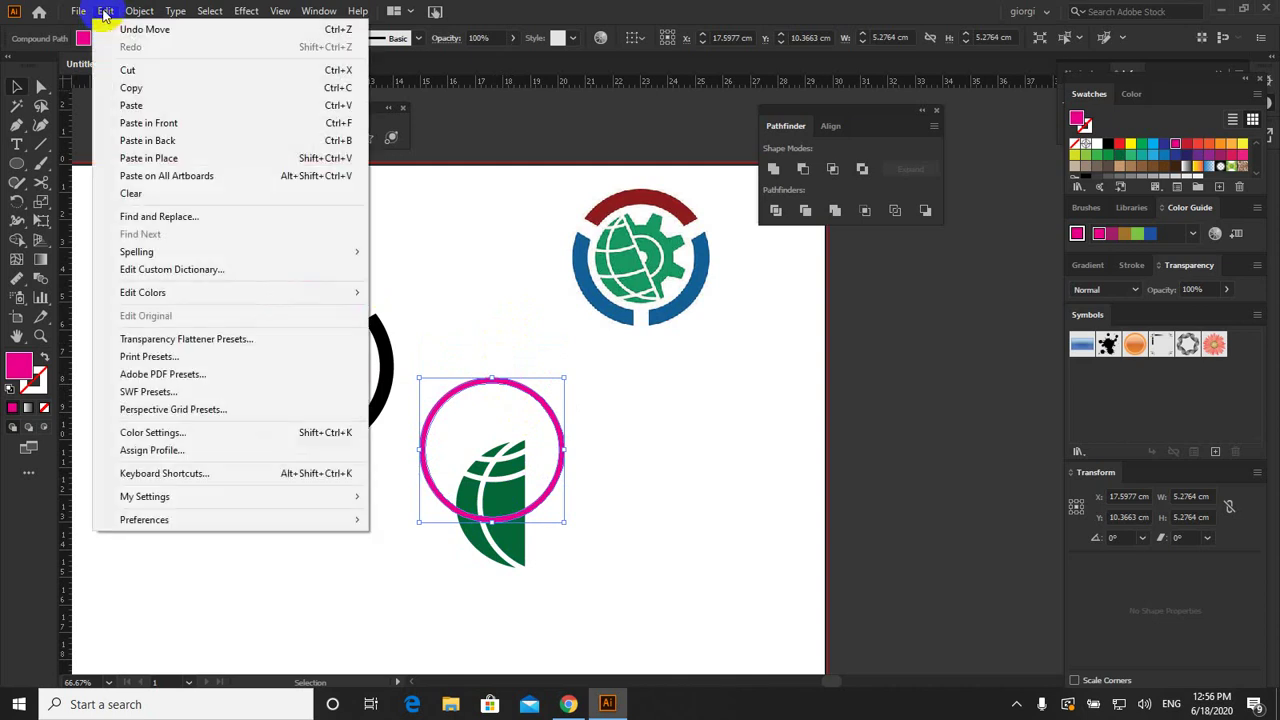
{"action": "left_click", "coordinate": [130, 88]}
{"action": "left_click", "coordinate": [105, 11]}
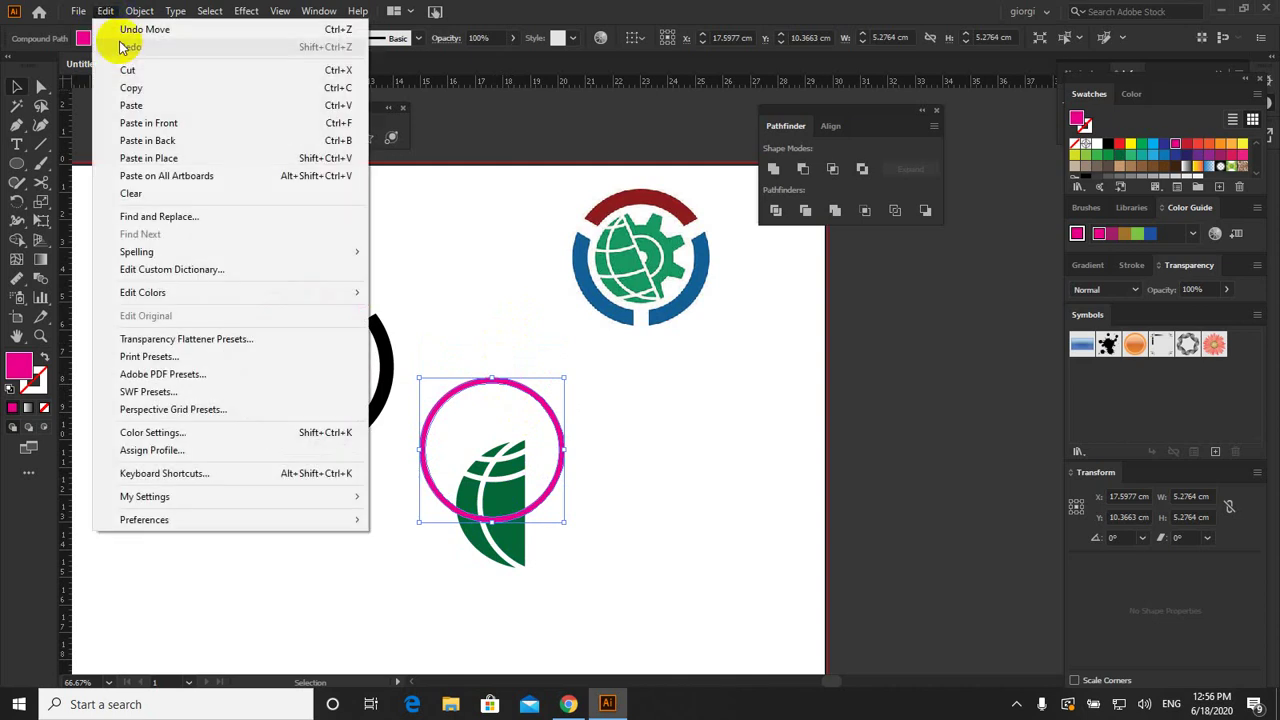
{"action": "left_click", "coordinate": [150, 160]}
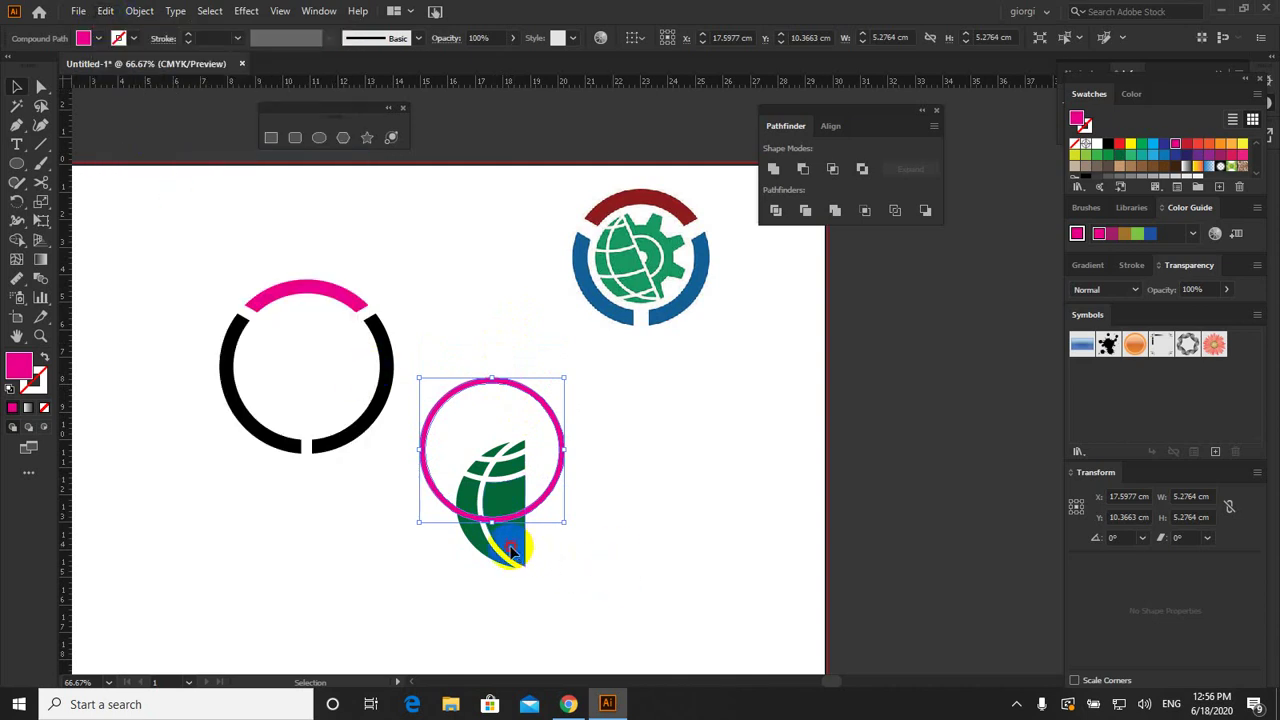
Step: Ungroup the green leaf into separate paths
{"action": "left_click", "coordinate": [510, 542]}
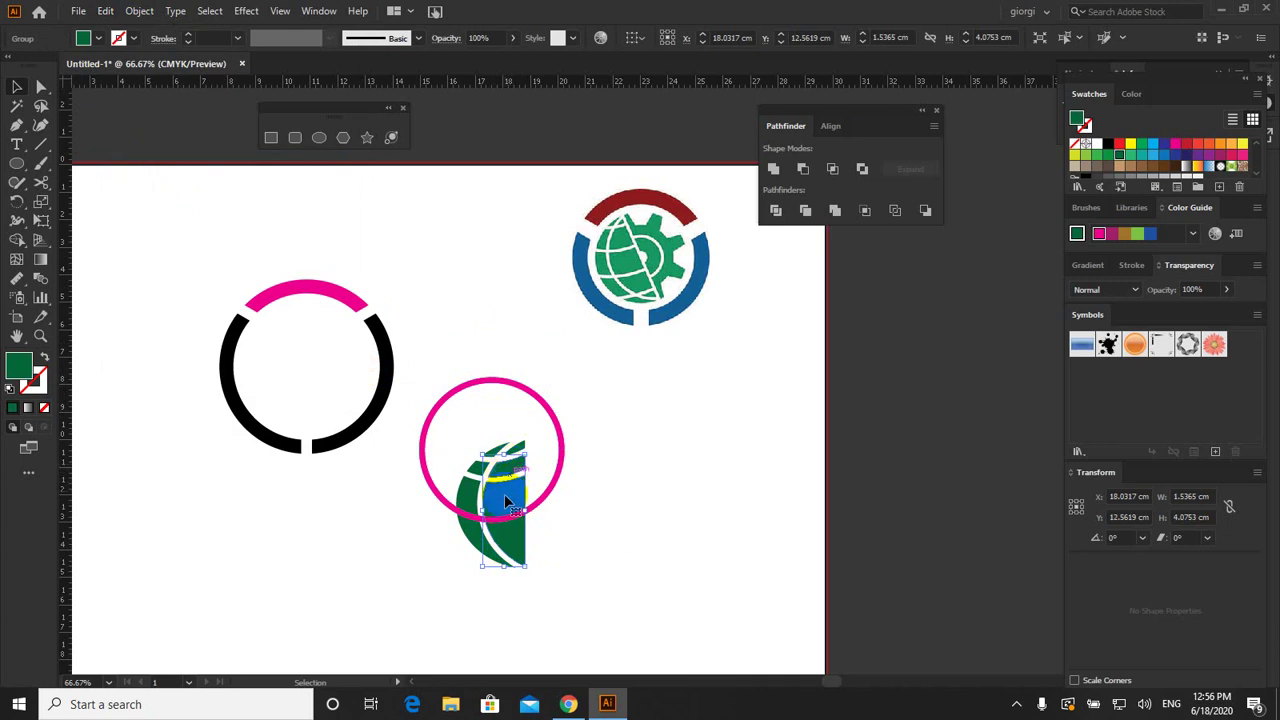
{"action": "left_click", "coordinate": [141, 14]}
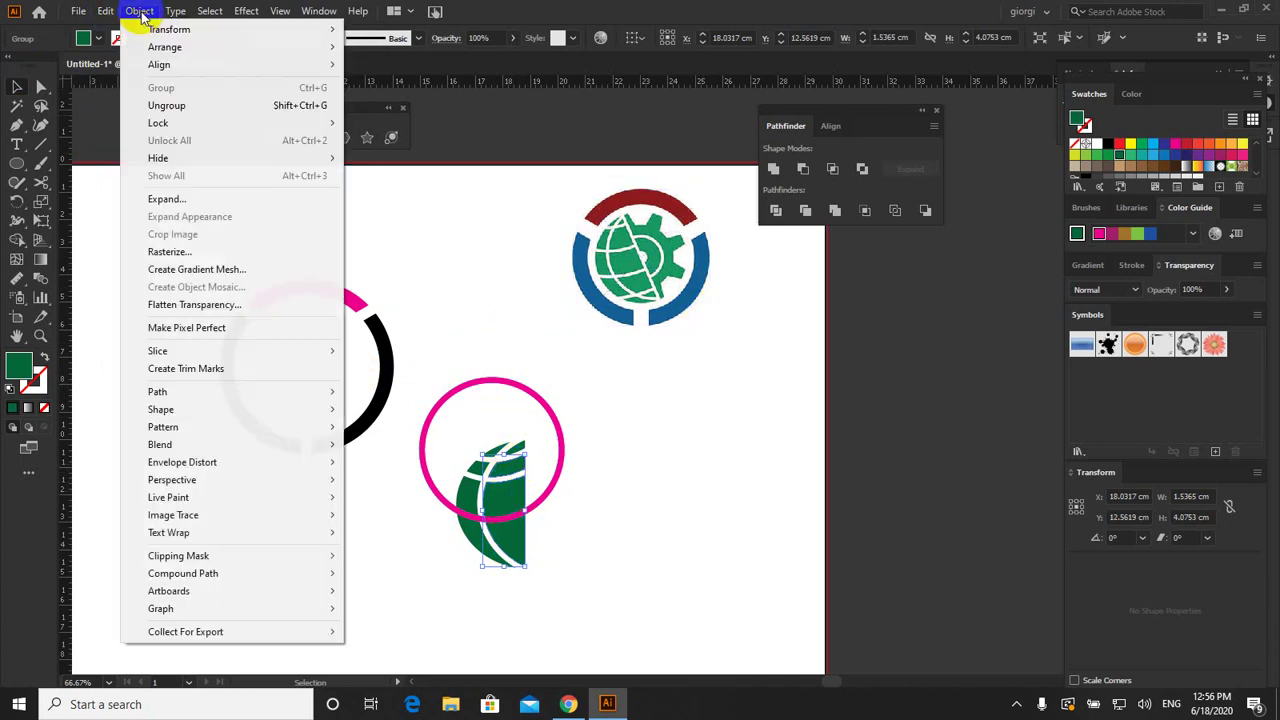
{"action": "left_click", "coordinate": [168, 106]}
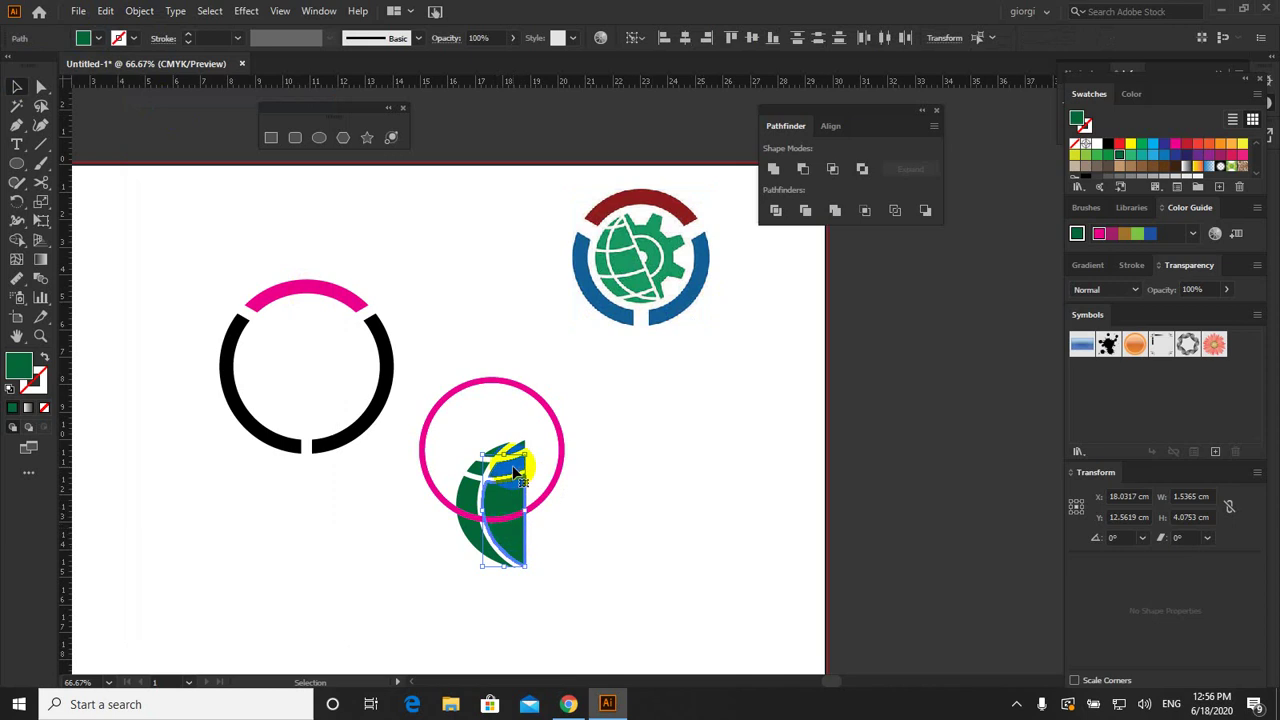
{"action": "left_click", "coordinate": [557, 506]}
{"action": "left_click", "coordinate": [523, 514]}
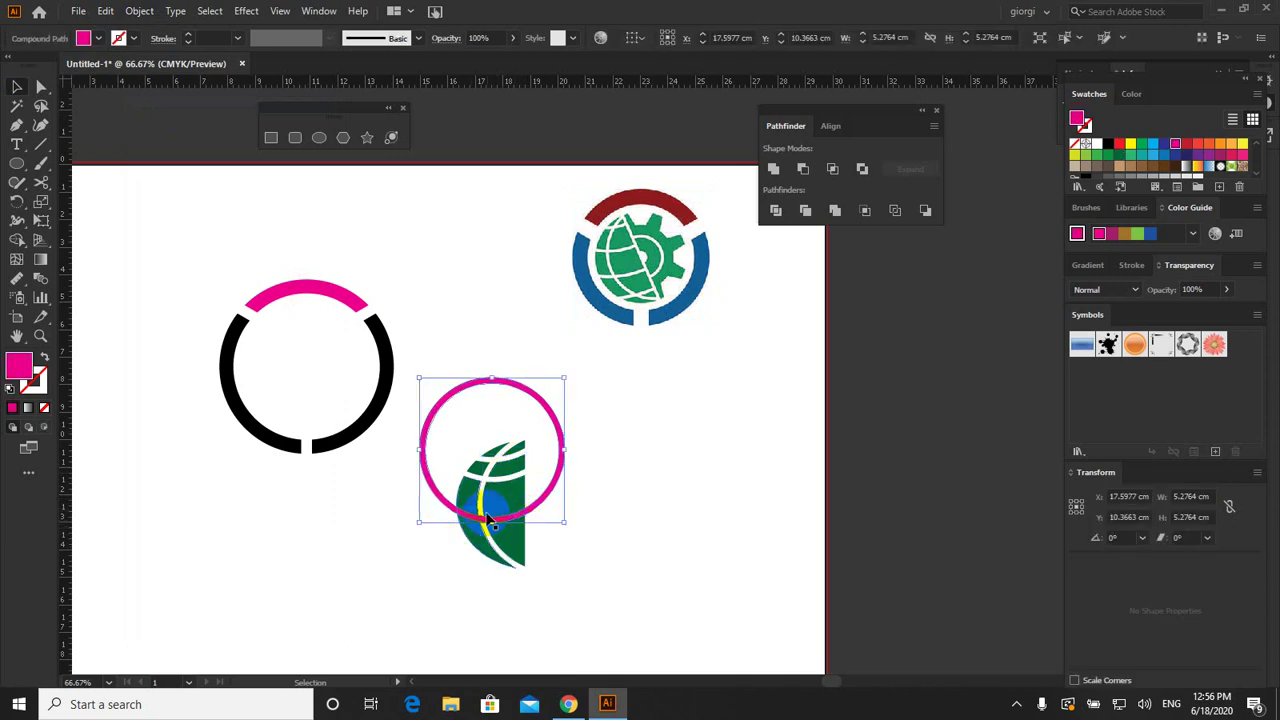
{"action": "mouse_move", "coordinate": [511, 547]}
{"action": "left_mouse_down"}
{"action": "mouse_move", "coordinate": [518, 513]}
{"action": "mouse_move", "coordinate": [470, 532]}
{"action": "left_mouse_up"}
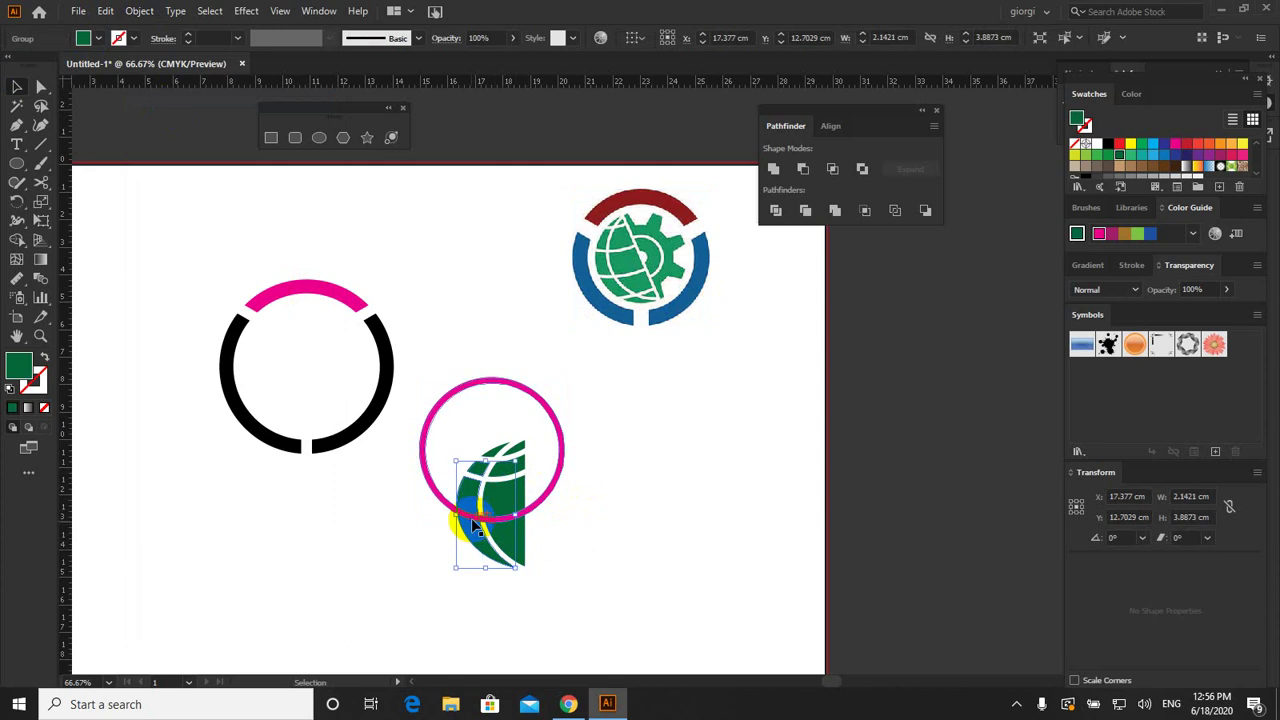
{"action": "left_click", "coordinate": [138, 12]}
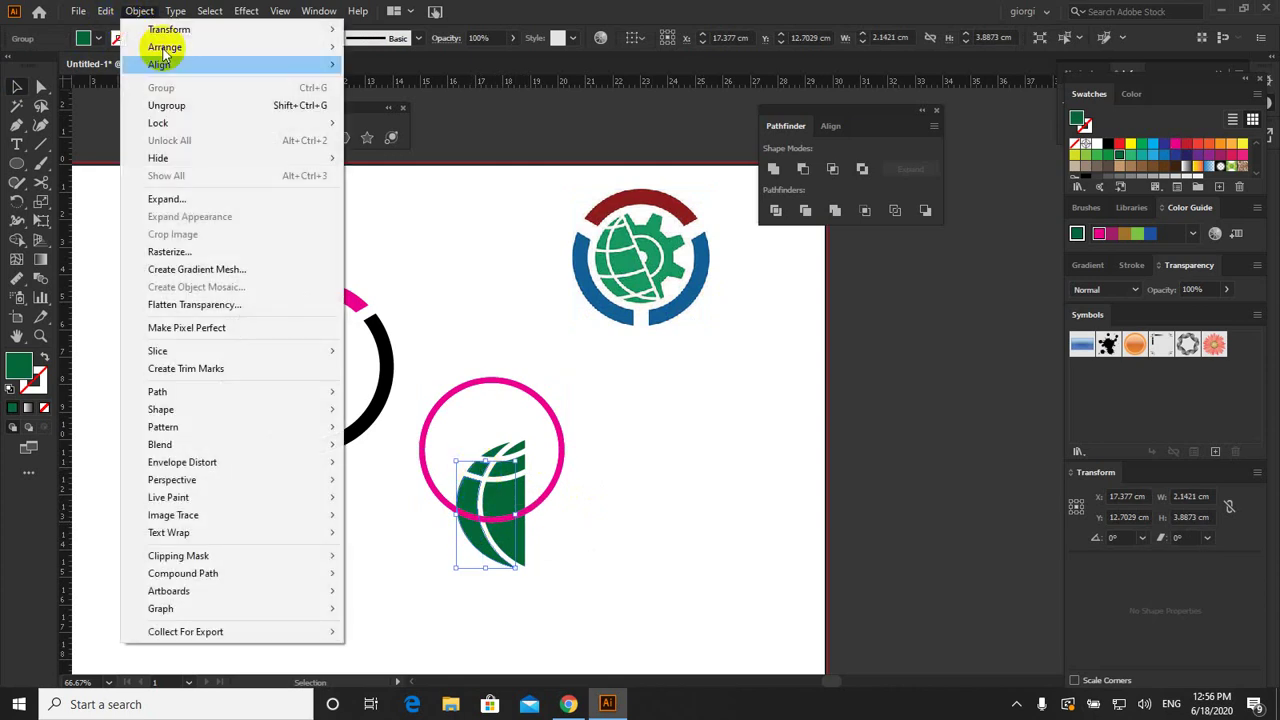
{"action": "left_click", "coordinate": [236, 104]}
{"action": "left_click", "coordinate": [625, 409]}
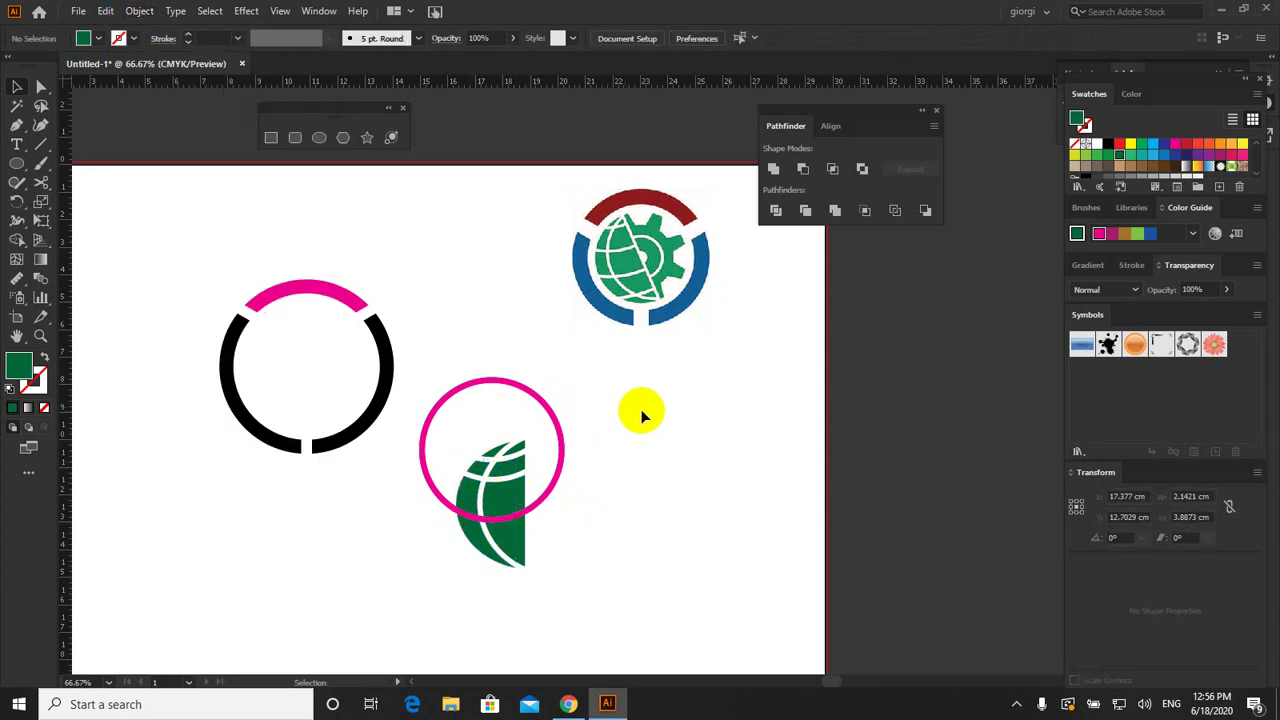
Step: Subtract the magenta circle from the leaf pieces with Pathfinder Minus Front, twice
{"action": "left_click", "coordinate": [520, 545]}
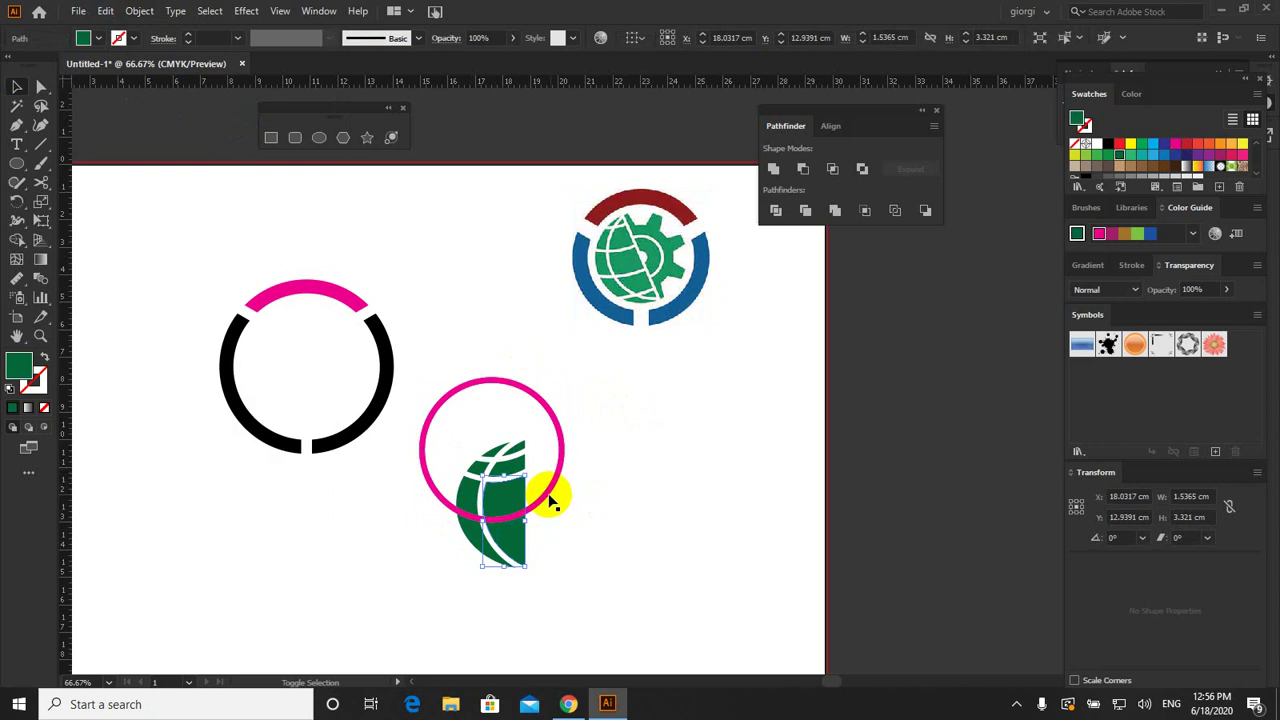
{"action": "left_click", "coordinate": [551, 501], "text": "shift"}
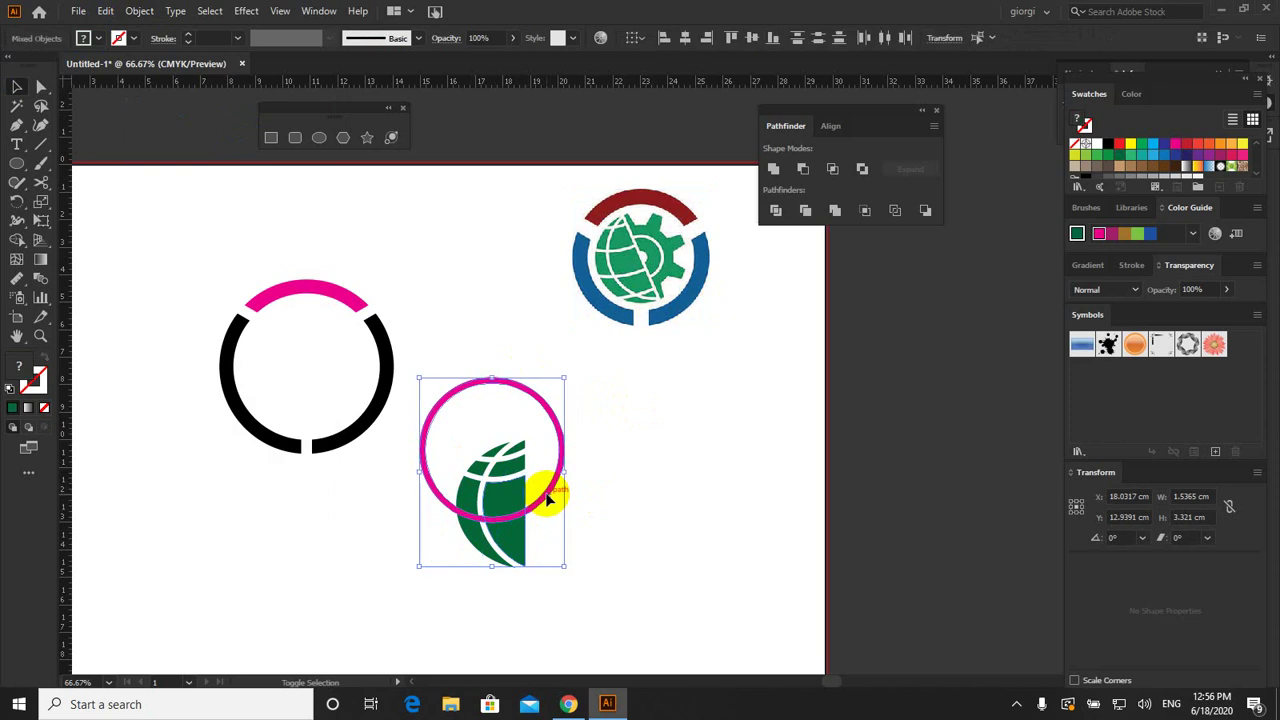
{"action": "left_click", "coordinate": [805, 170]}
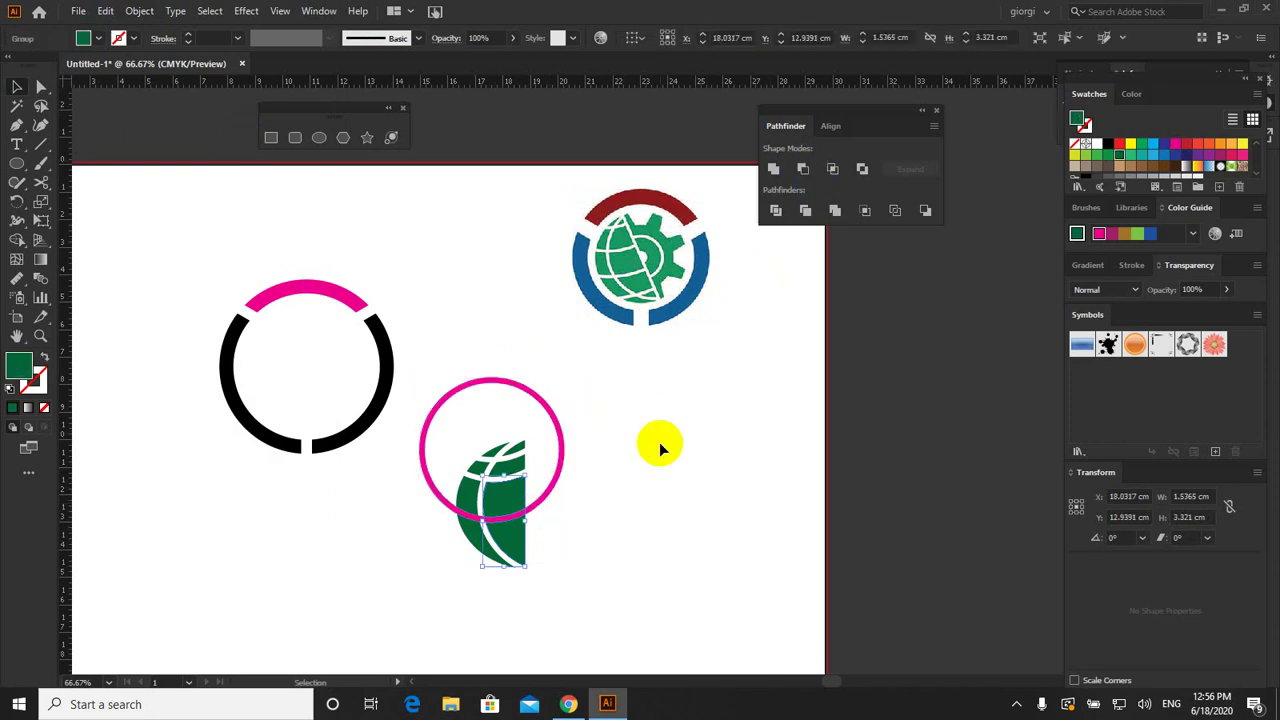
{"action": "left_click", "coordinate": [424, 434], "text": "shift"}
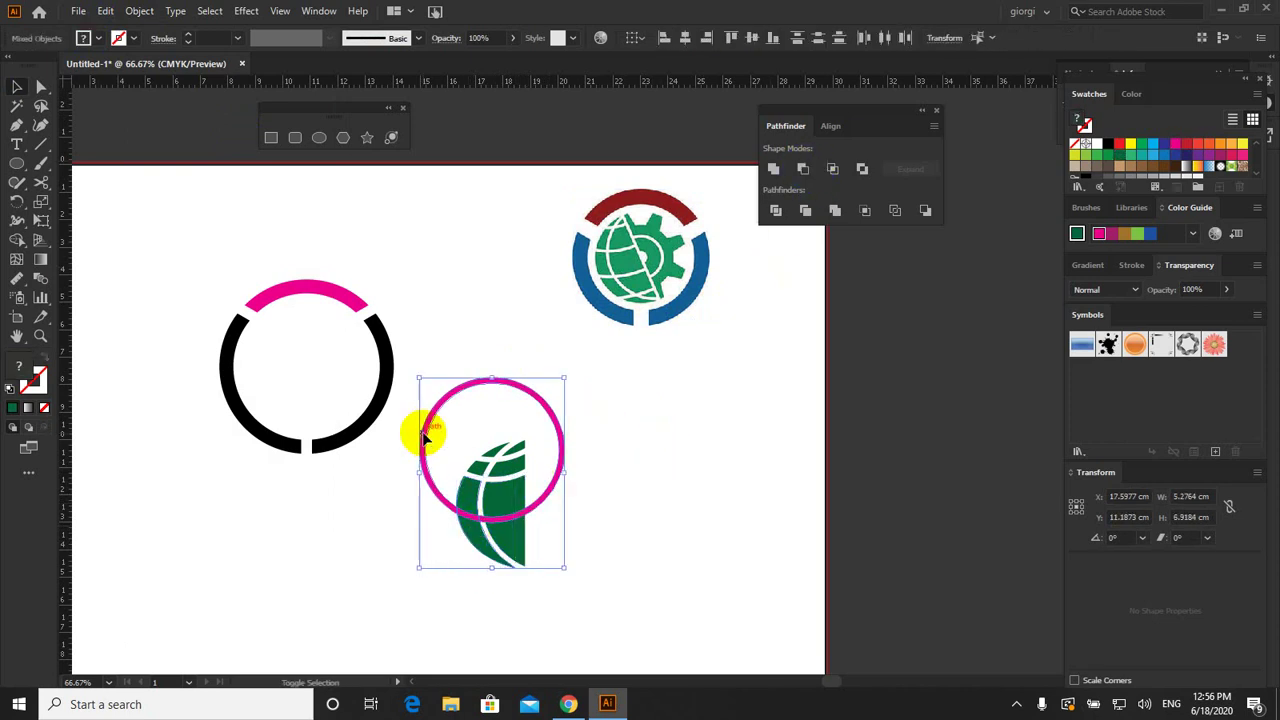
{"action": "left_click", "coordinate": [803, 169]}
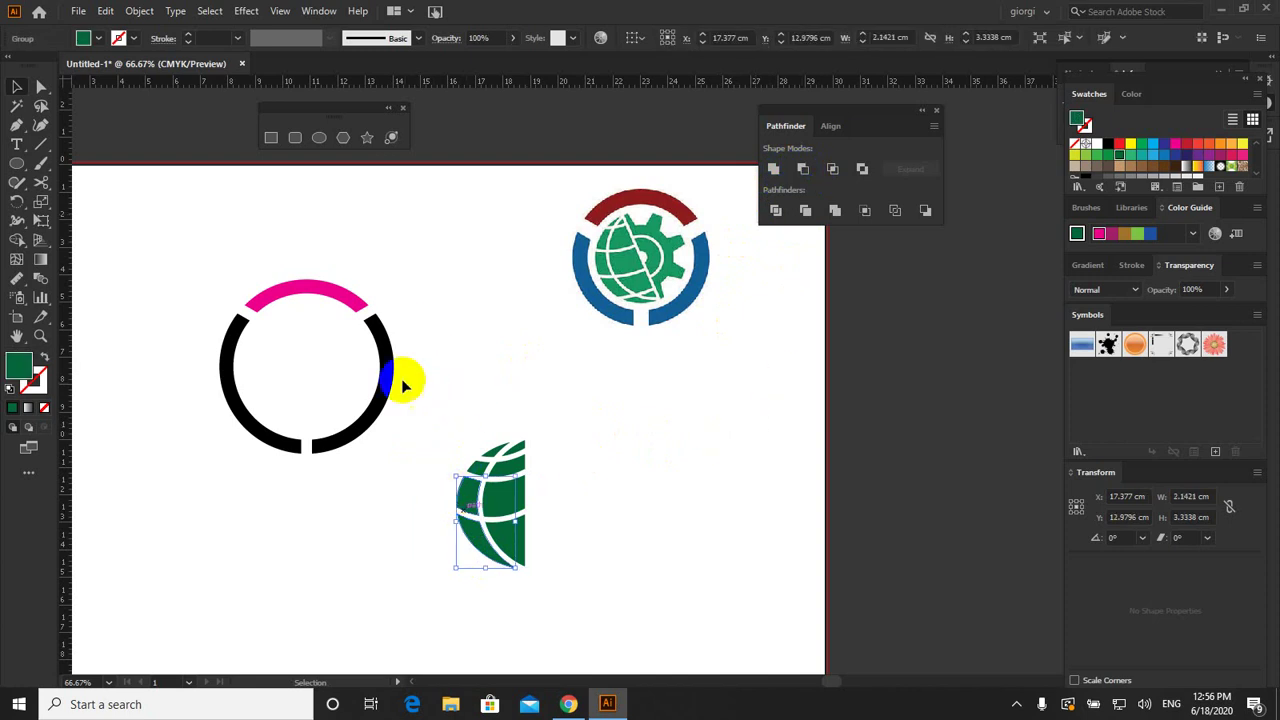
Step: Paste the magenta circle back, move it down over the half-globe, and duplicate it in place
{"action": "left_click", "coordinate": [105, 12]}
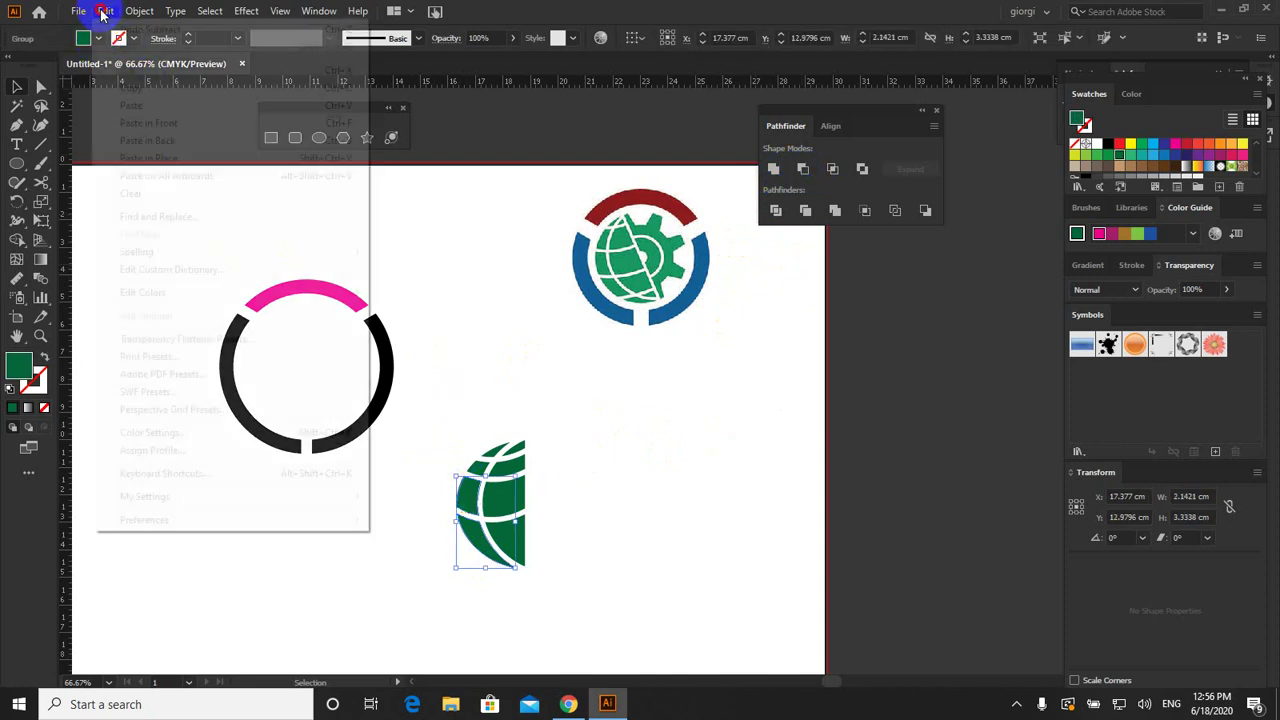
{"action": "left_click", "coordinate": [180, 163]}
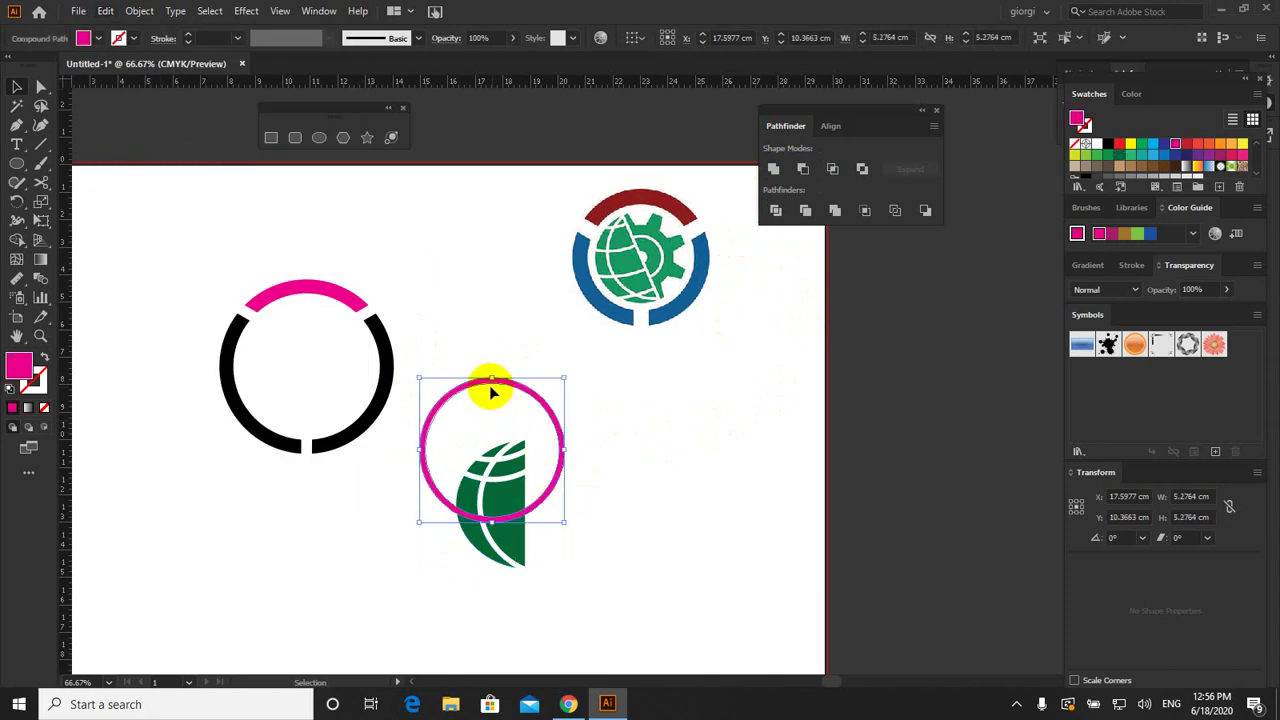
{"action": "left_click_drag", "start_coordinate": [472, 389], "coordinate": [476, 396]}
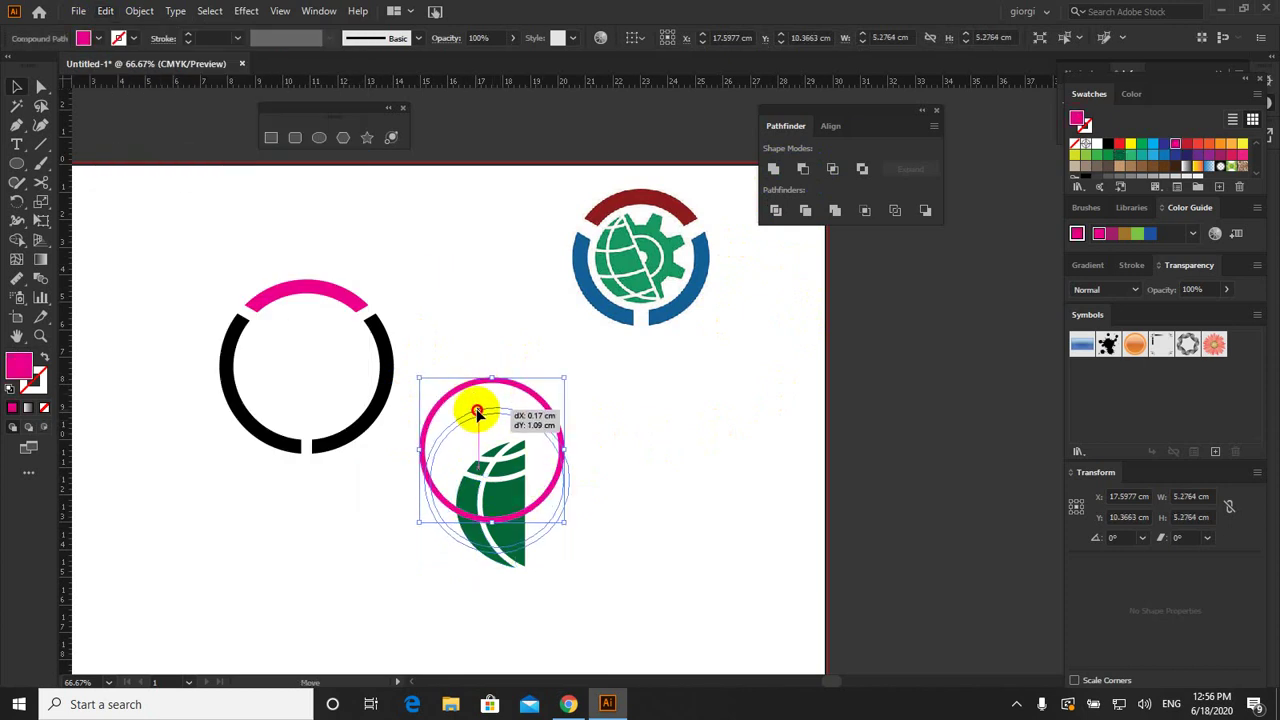
{"action": "left_click_drag", "start_coordinate": [477, 409], "coordinate": [477, 417]}
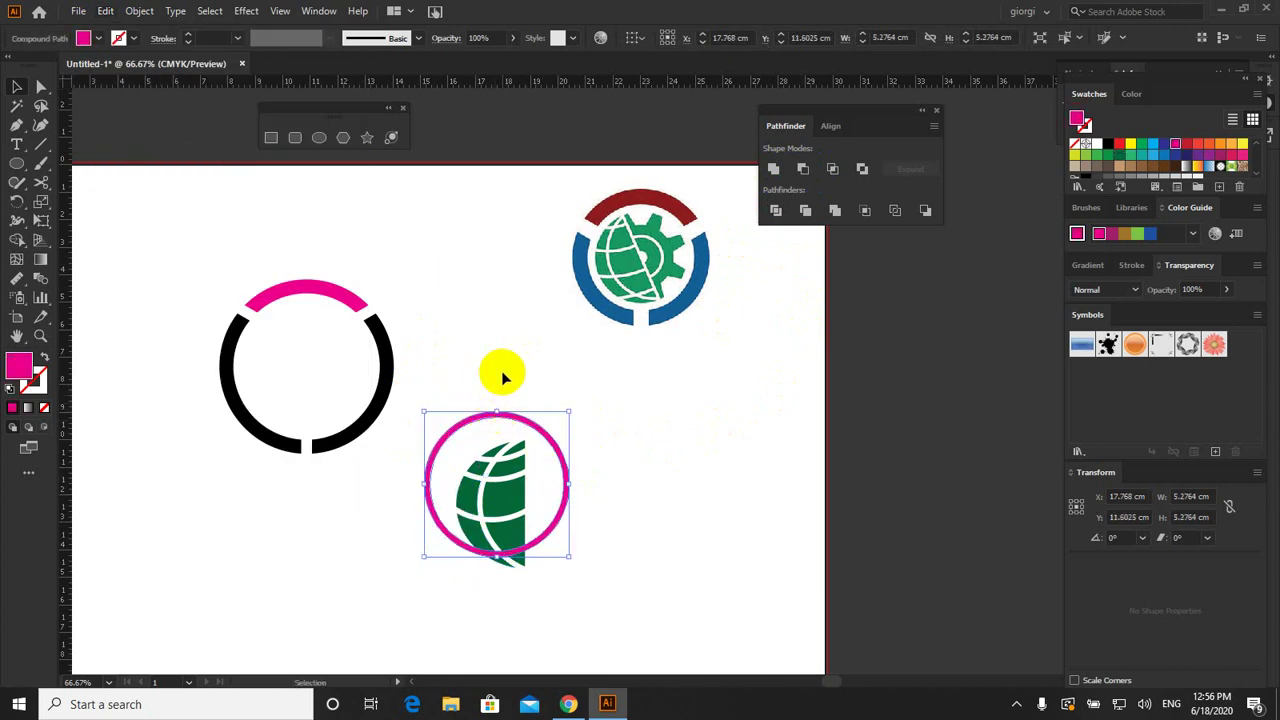
{"action": "left_click", "coordinate": [106, 12]}
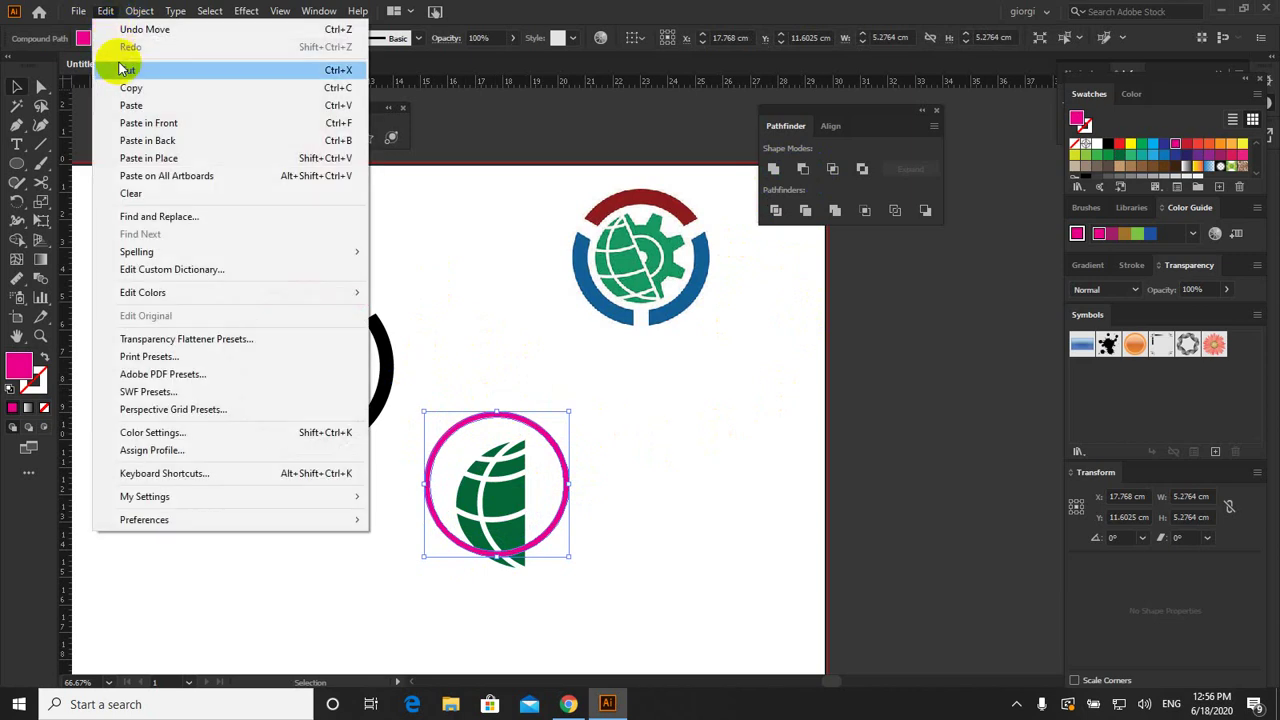
{"action": "left_click", "coordinate": [128, 88]}
{"action": "left_click", "coordinate": [107, 12]}
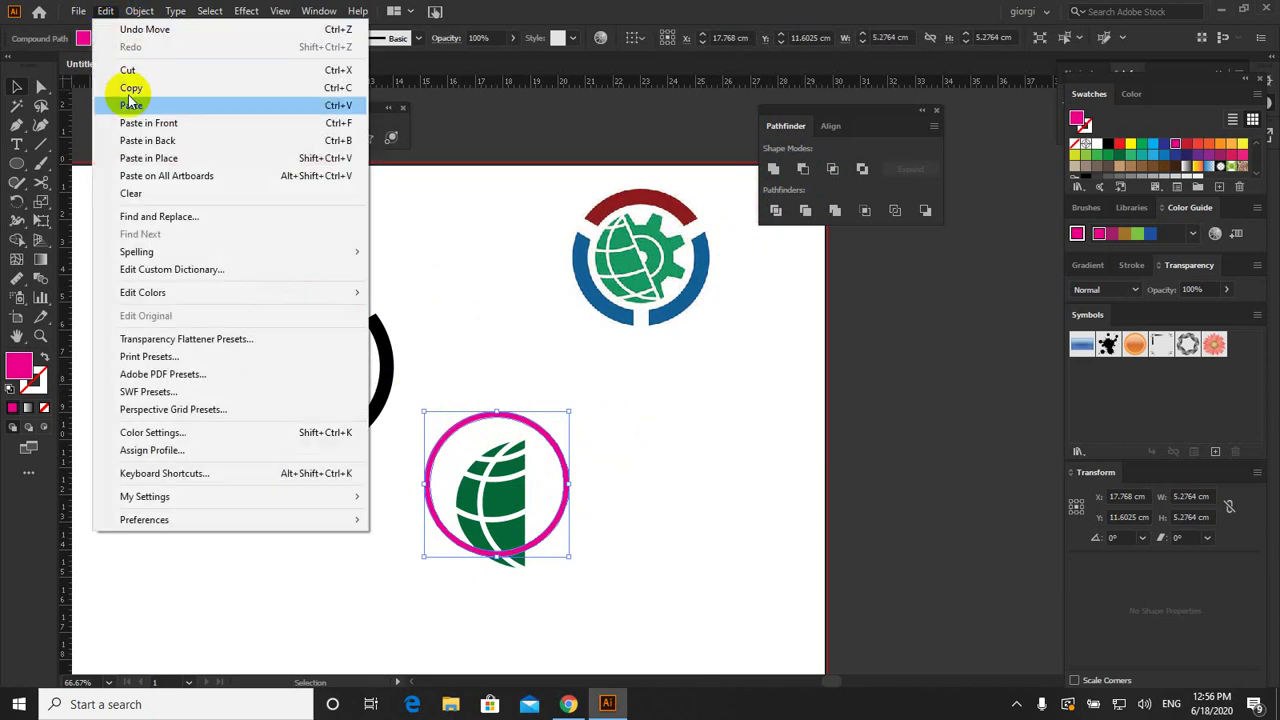
{"action": "left_click", "coordinate": [150, 160]}
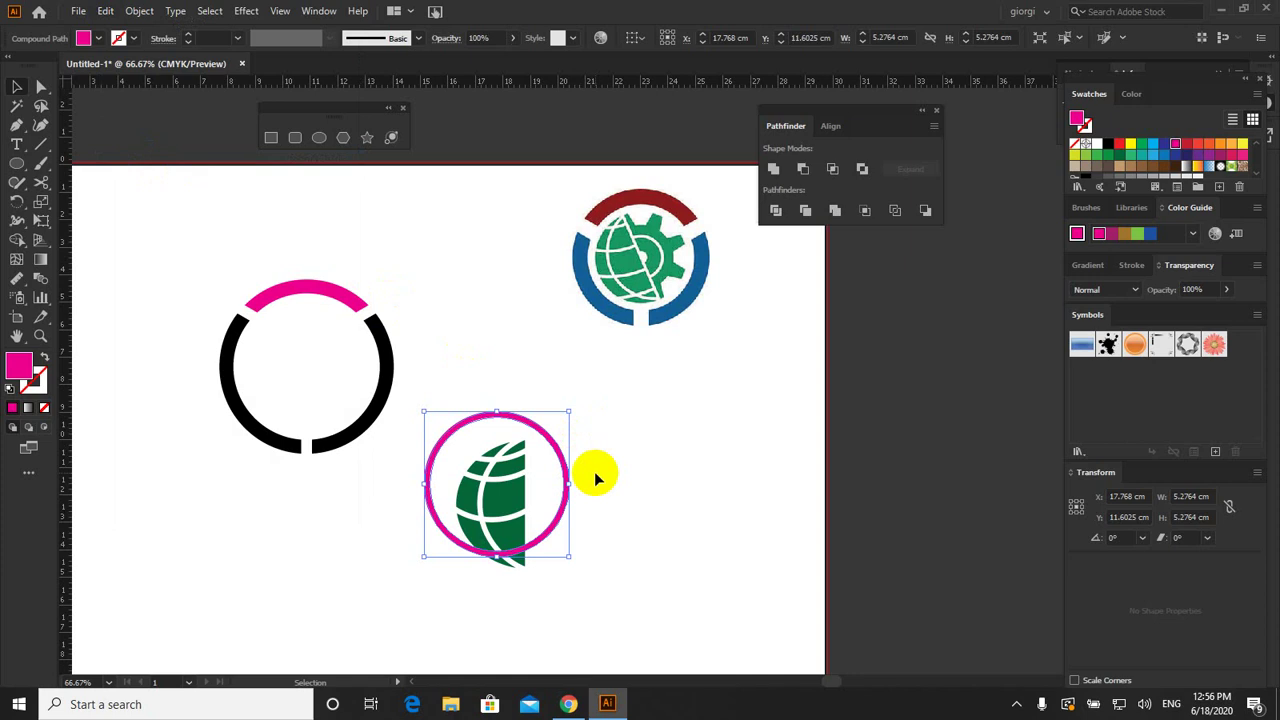
Step: Delete a small globe piece and ungroup the green globe into separate pieces
{"action": "left_click", "coordinate": [517, 538]}
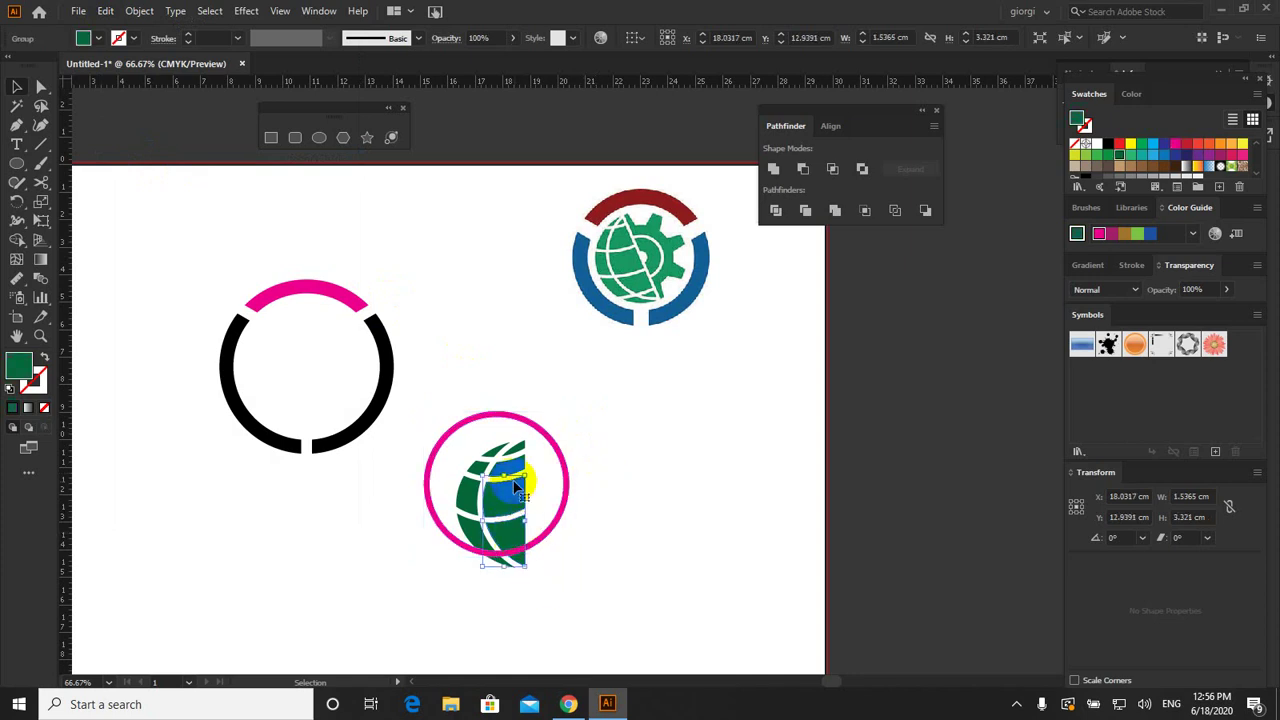
{"action": "key", "text": "Delete"}
{"action": "left_click", "coordinate": [140, 12]}
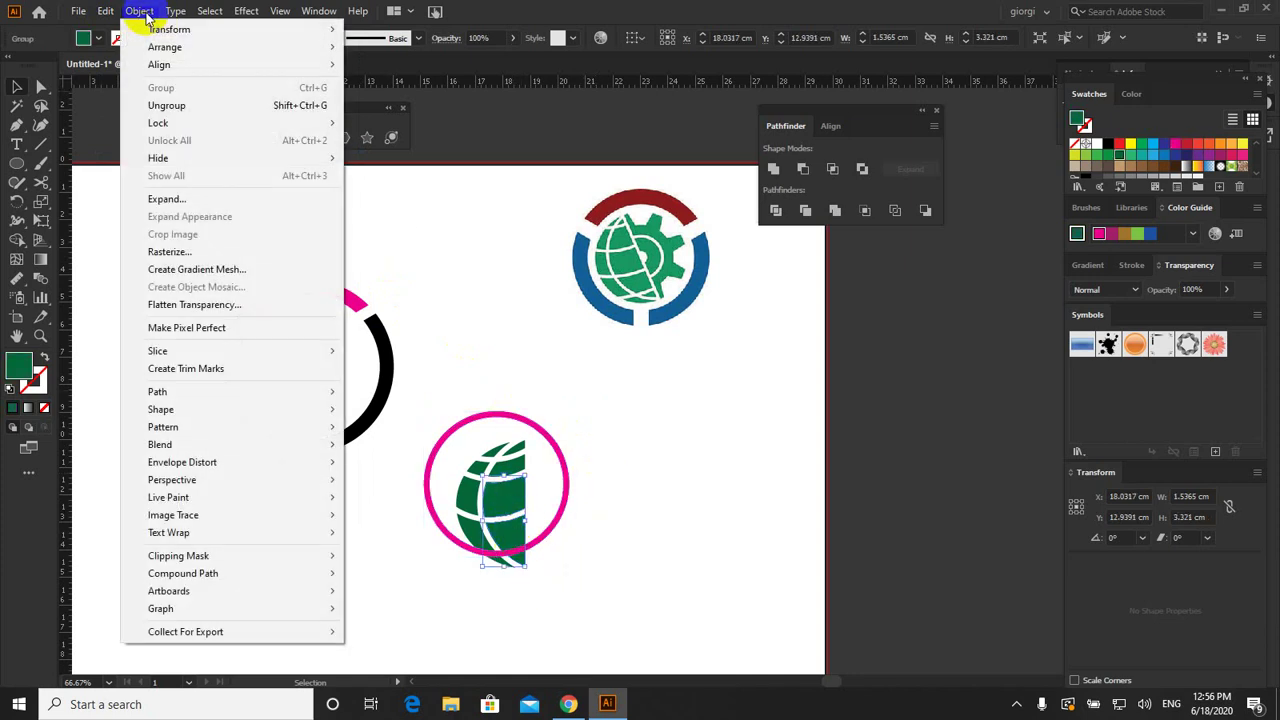
{"action": "left_click", "coordinate": [167, 106]}
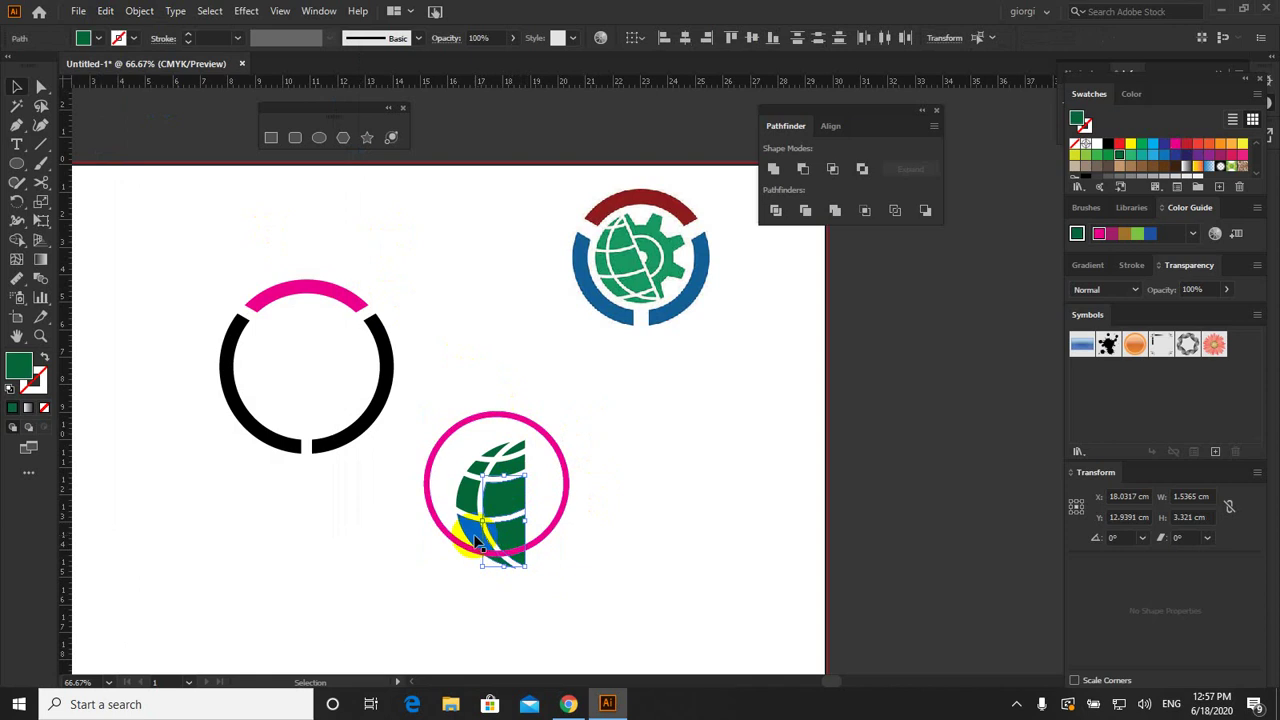
{"action": "left_click", "coordinate": [450, 478]}
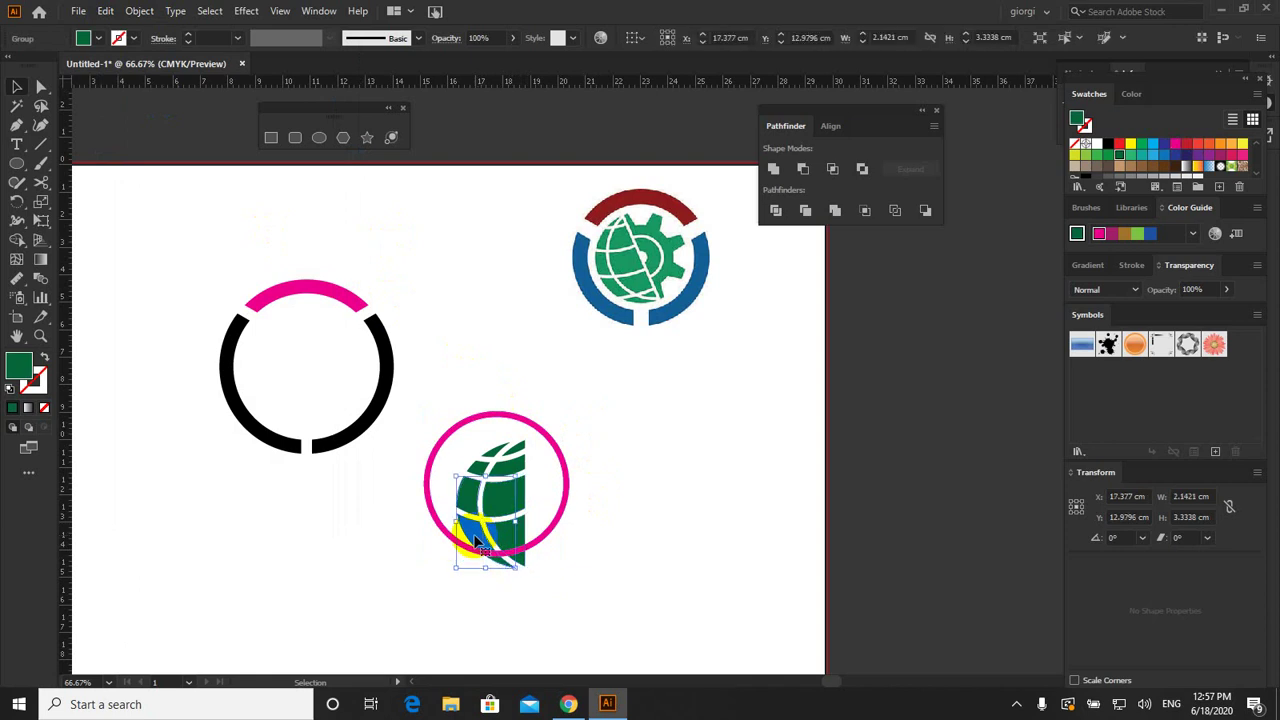
{"action": "left_click", "coordinate": [139, 11]}
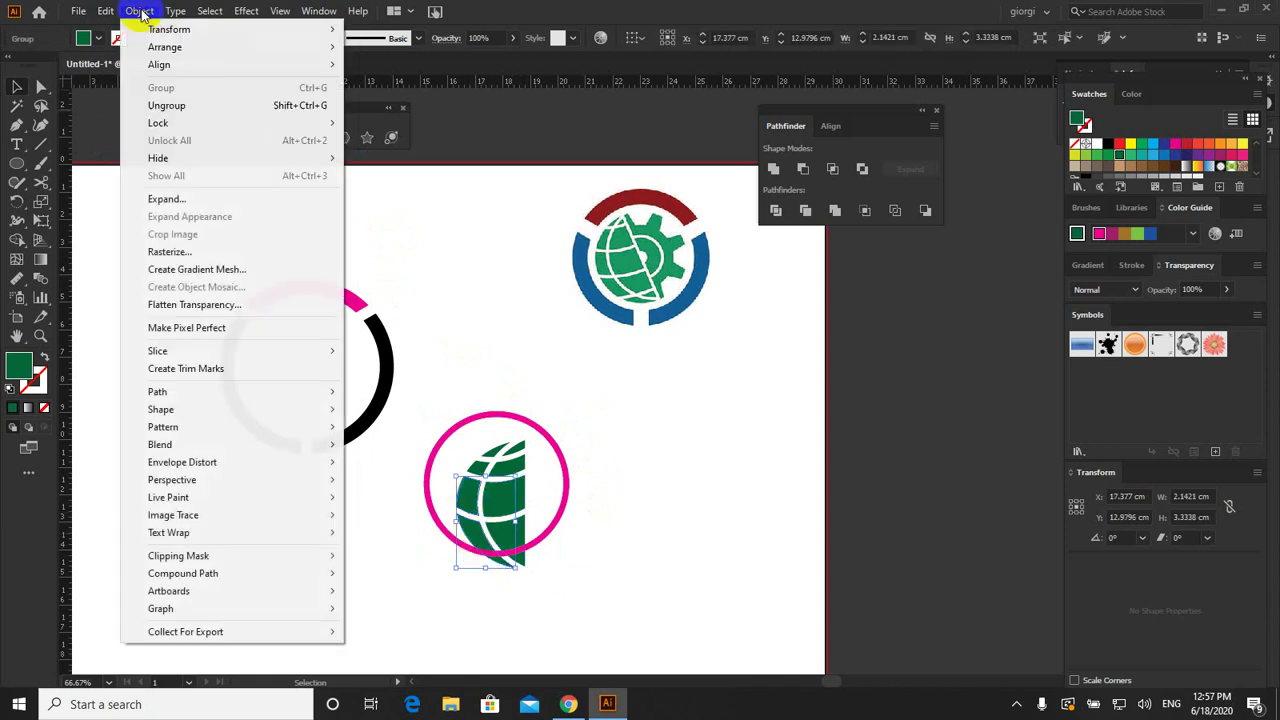
{"action": "left_click", "coordinate": [165, 106]}
Step: Trim the lower globe pieces with the magenta circle using Minus Front twice
{"action": "left_click", "coordinate": [506, 532]}
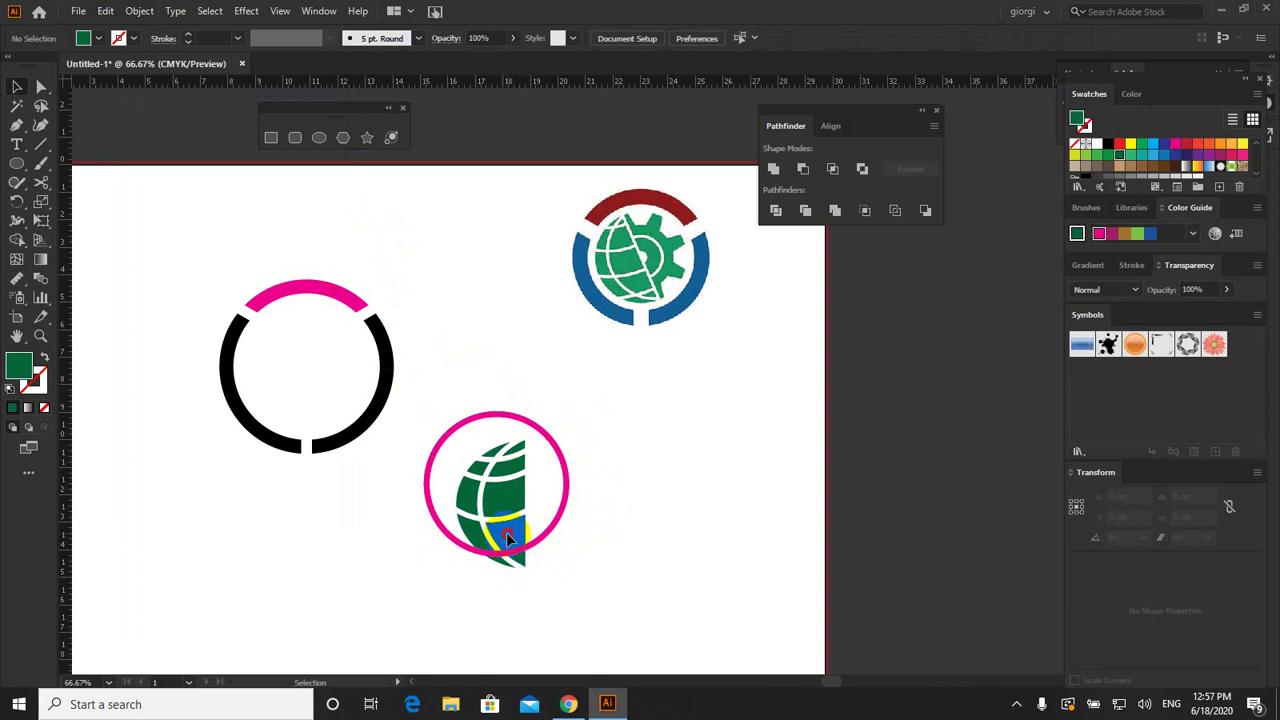
{"action": "left_click", "coordinate": [570, 496], "text": "shift"}
{"action": "left_click", "coordinate": [805, 168]}
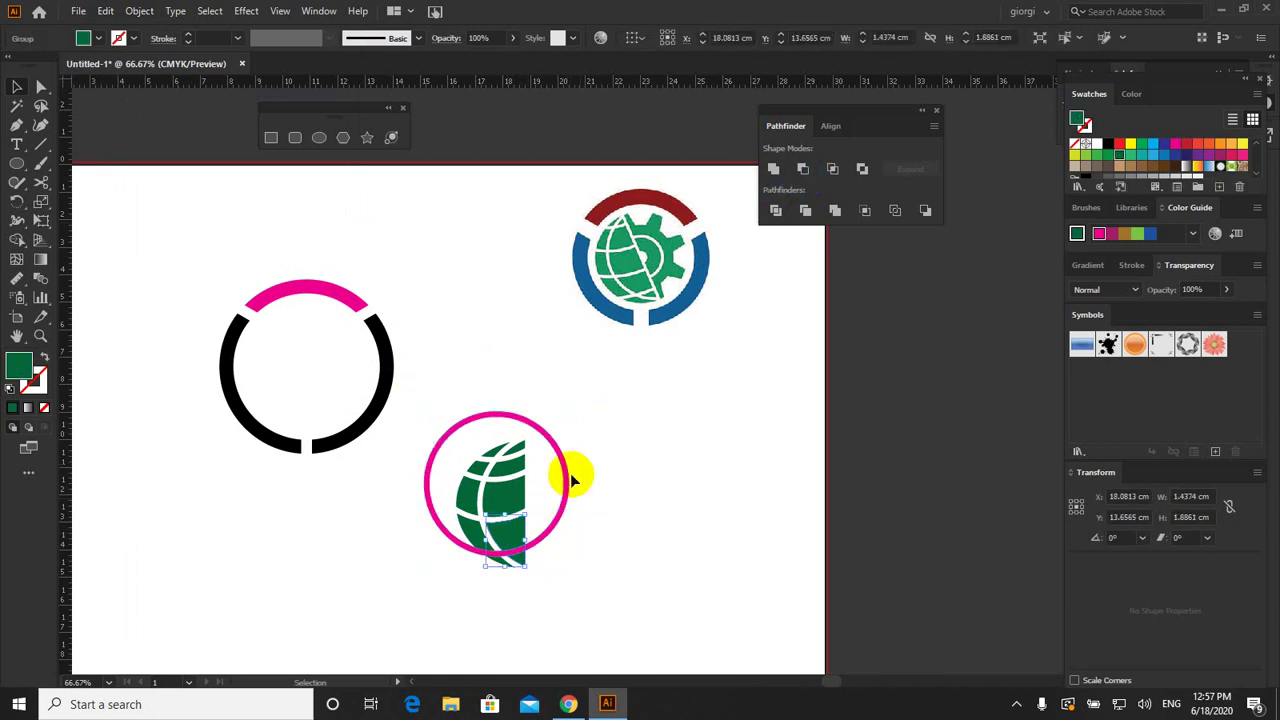
{"action": "left_click", "coordinate": [463, 551]}
{"action": "left_click", "coordinate": [468, 540]}
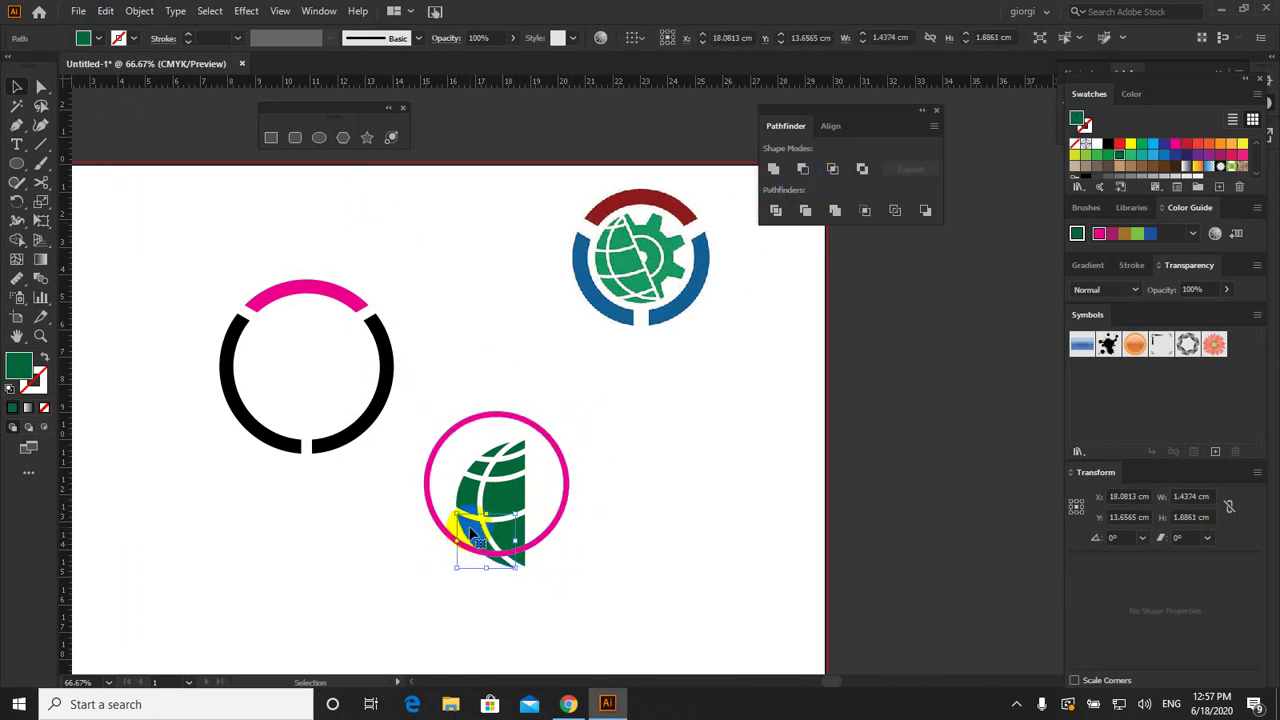
{"action": "left_click", "coordinate": [430, 506], "text": "shift"}
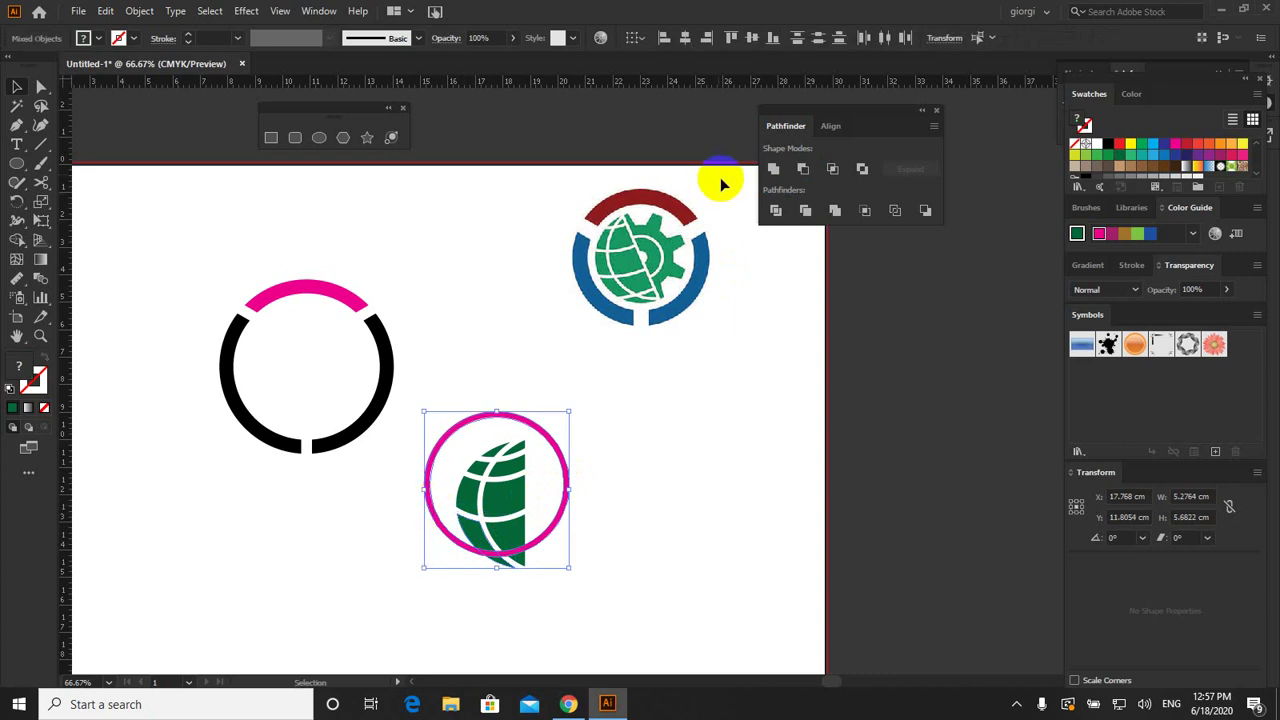
{"action": "left_click", "coordinate": [803, 168]}
{"action": "left_click", "coordinate": [727, 447]}
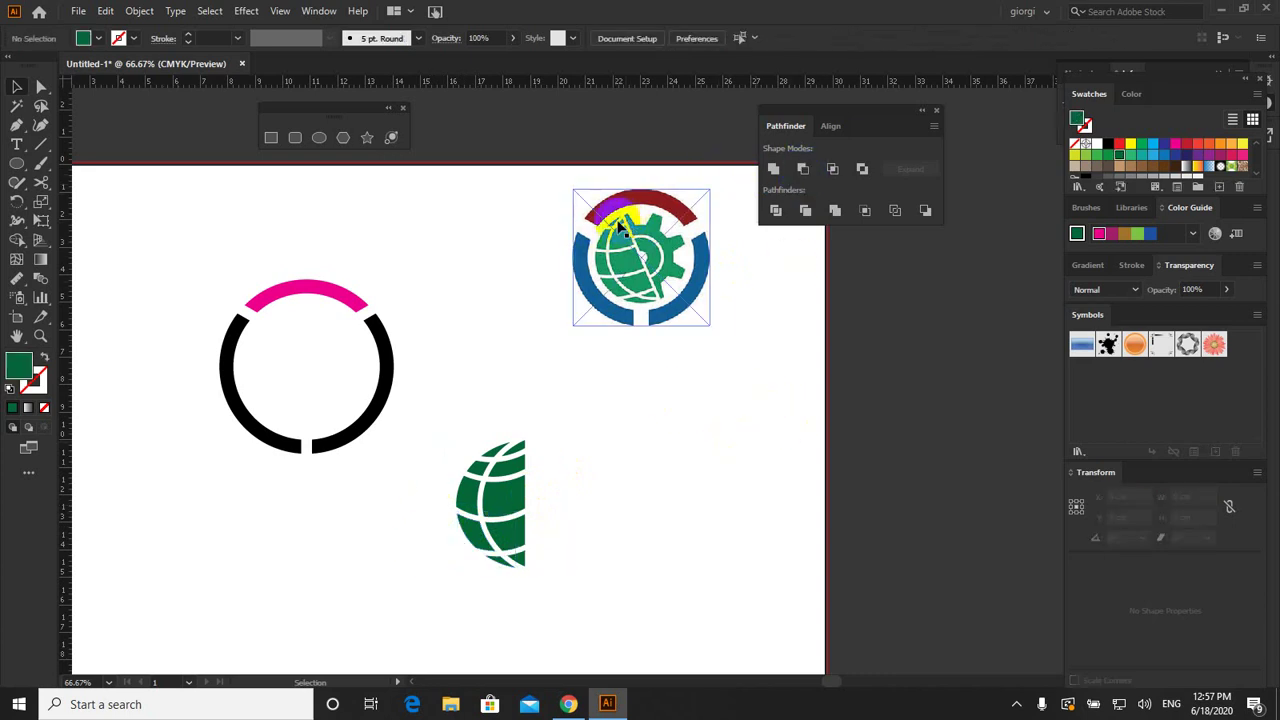
Step: Marquee-select the trimmed half-globe pieces, group them, and deselect everything
{"action": "left_click_drag", "start_coordinate": [458, 436], "coordinate": [556, 564]}
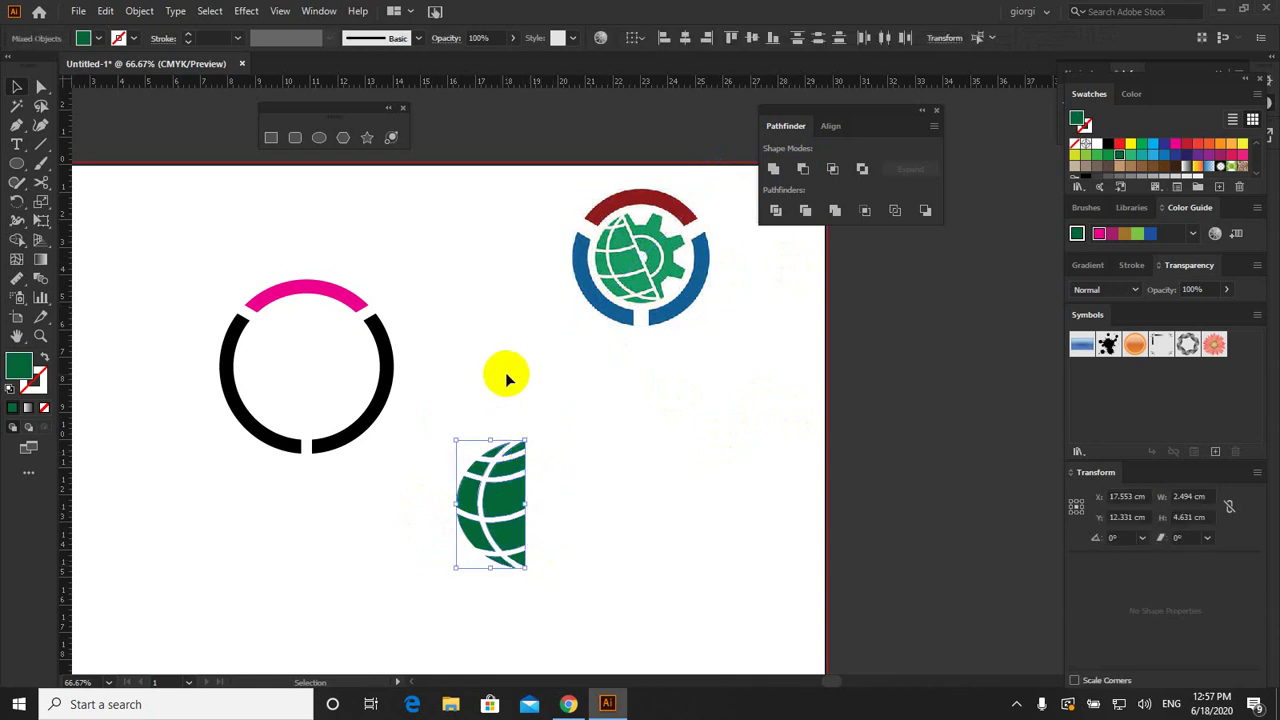
{"action": "left_click", "coordinate": [139, 11]}
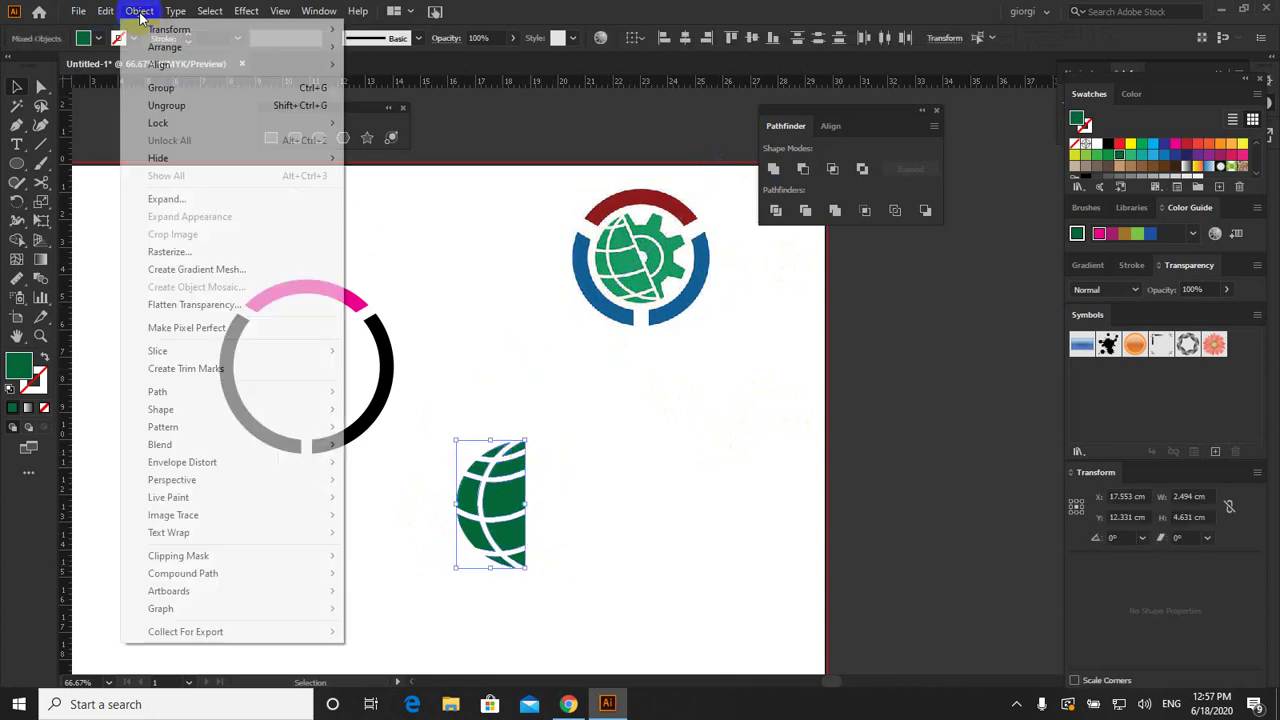
{"action": "left_click", "coordinate": [162, 89]}
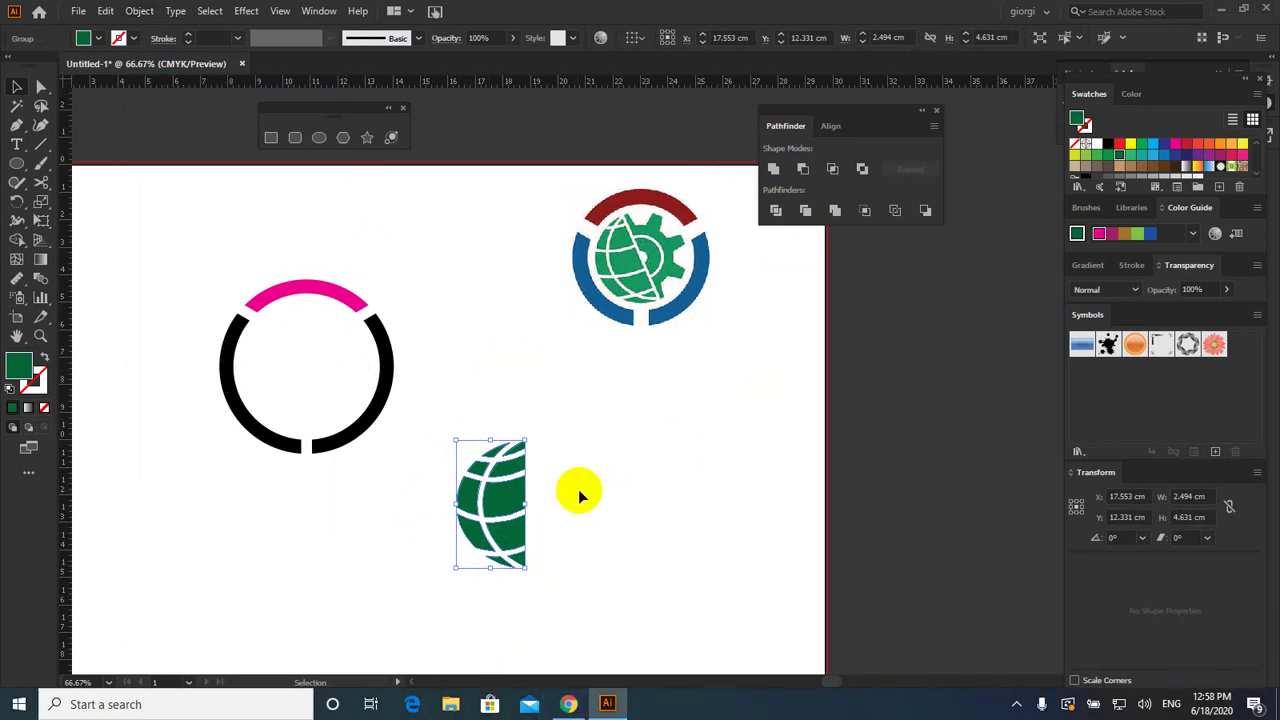
{"action": "left_click", "coordinate": [628, 450]}
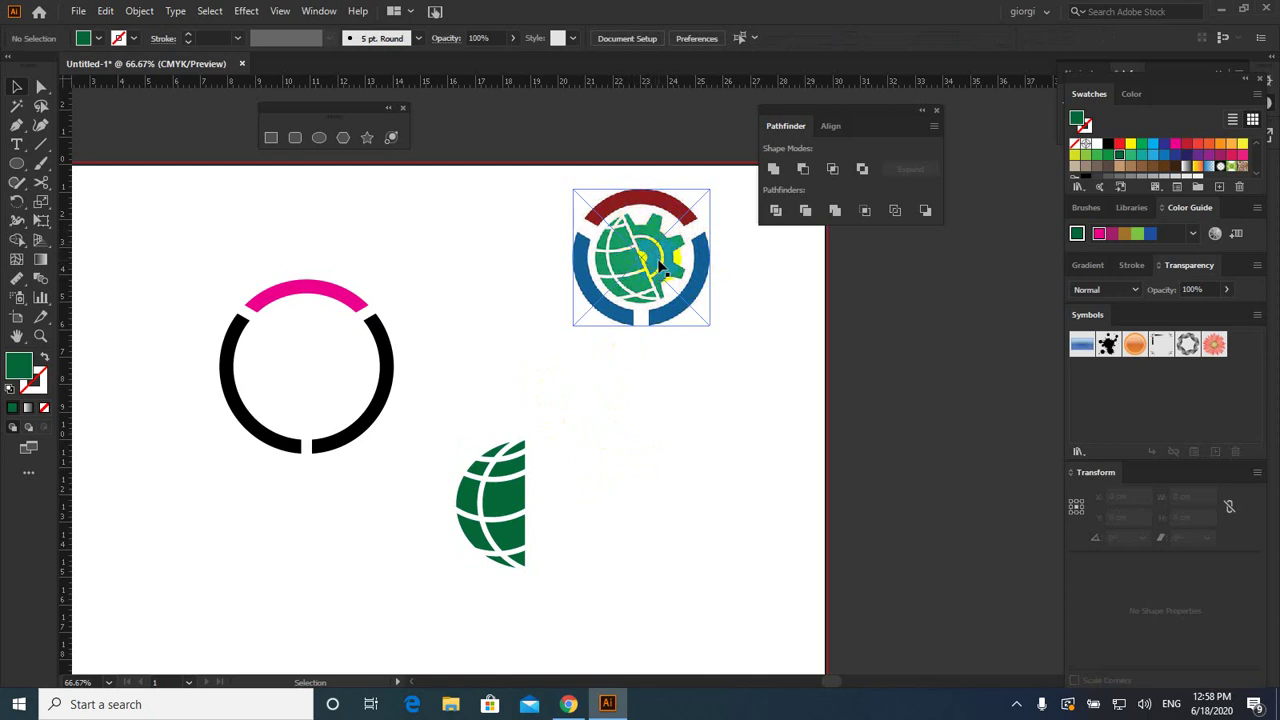
{"action": "left_click", "coordinate": [193, 149]}
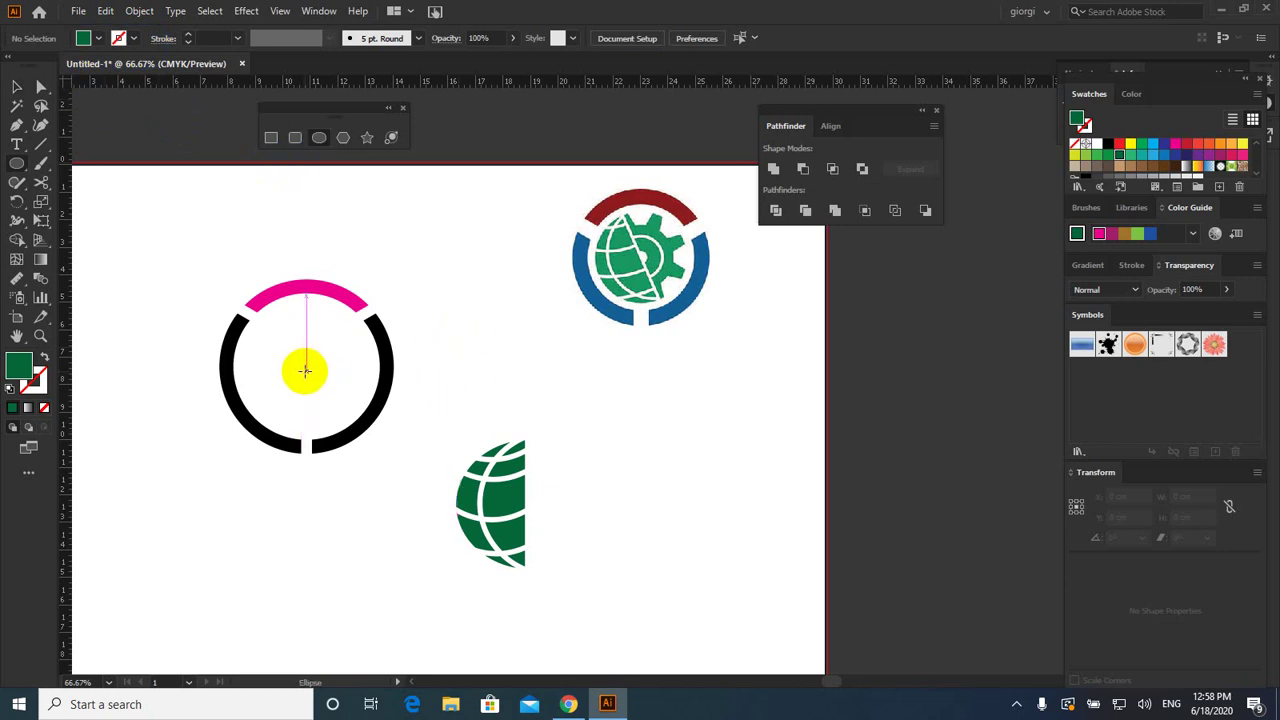
Step: Draw a 4.7 cm circle, move it right of the half-globe, and swap fill to stroke
{"action": "left_click_drag", "start_coordinate": [305, 371], "coordinate": [265, 307]}
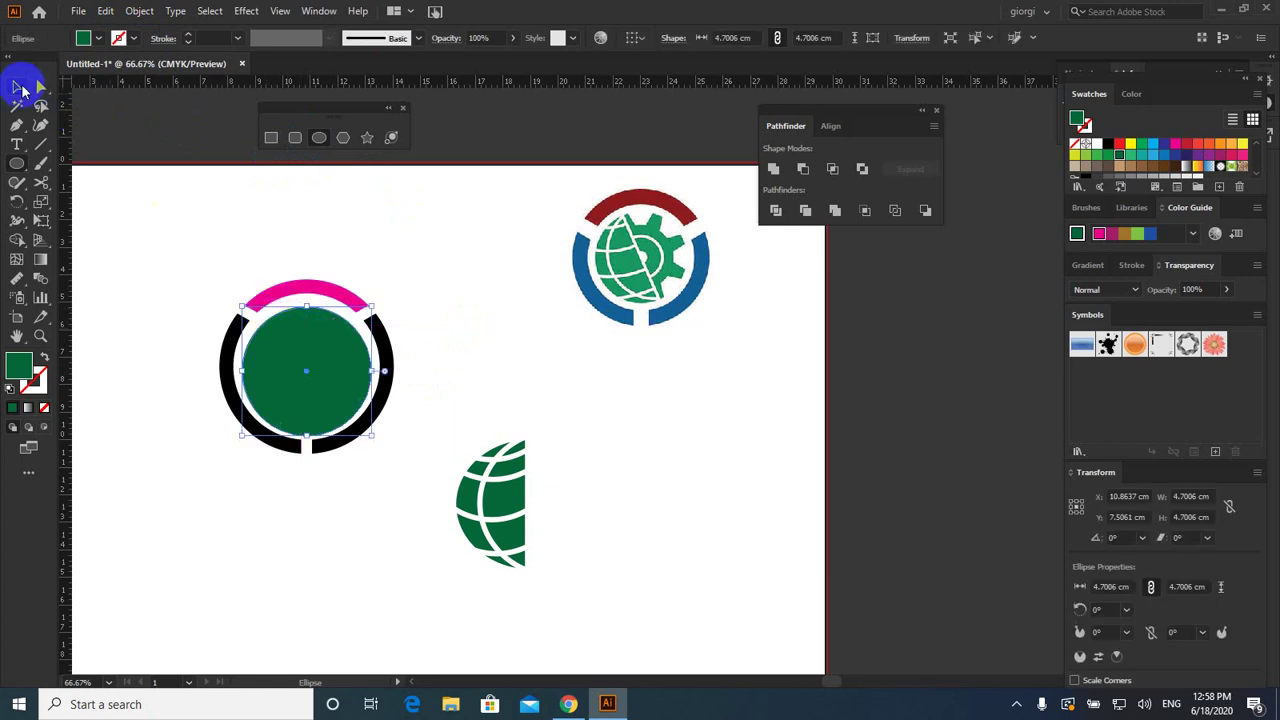
{"action": "left_click", "coordinate": [15, 90]}
{"action": "left_click_drag", "start_coordinate": [335, 362], "coordinate": [666, 426]}
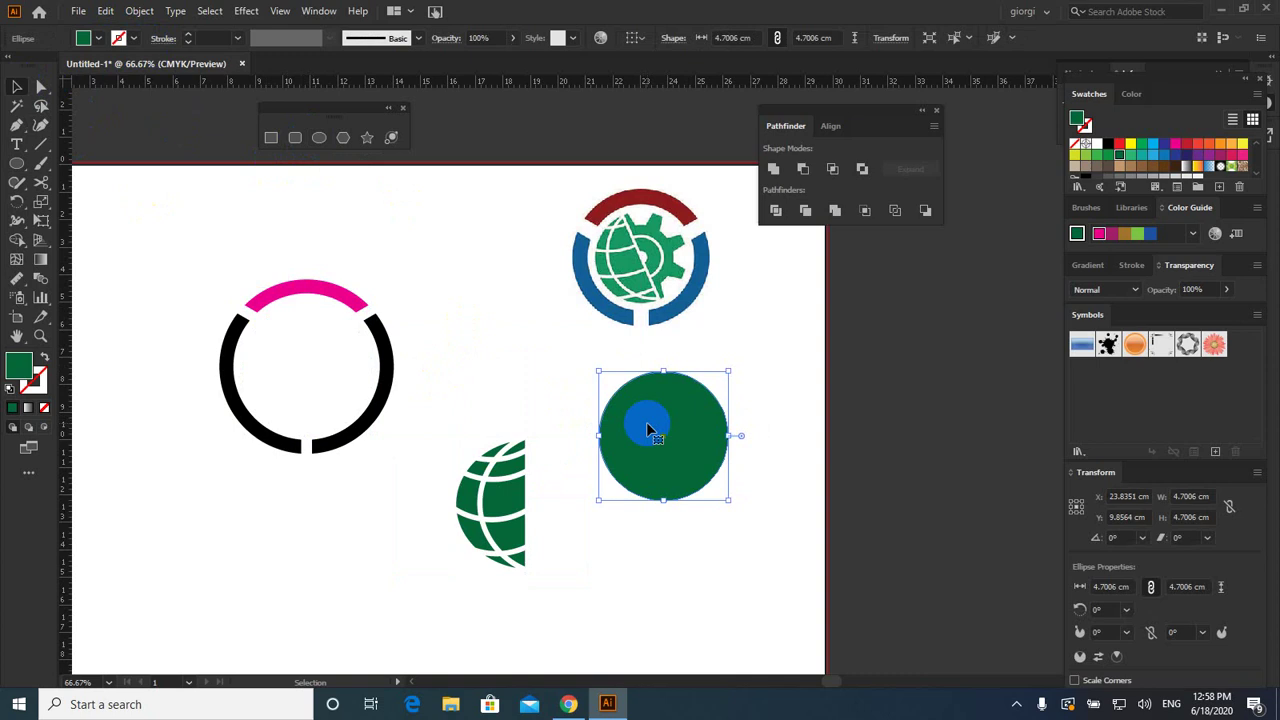
{"action": "left_click", "coordinate": [44, 356]}
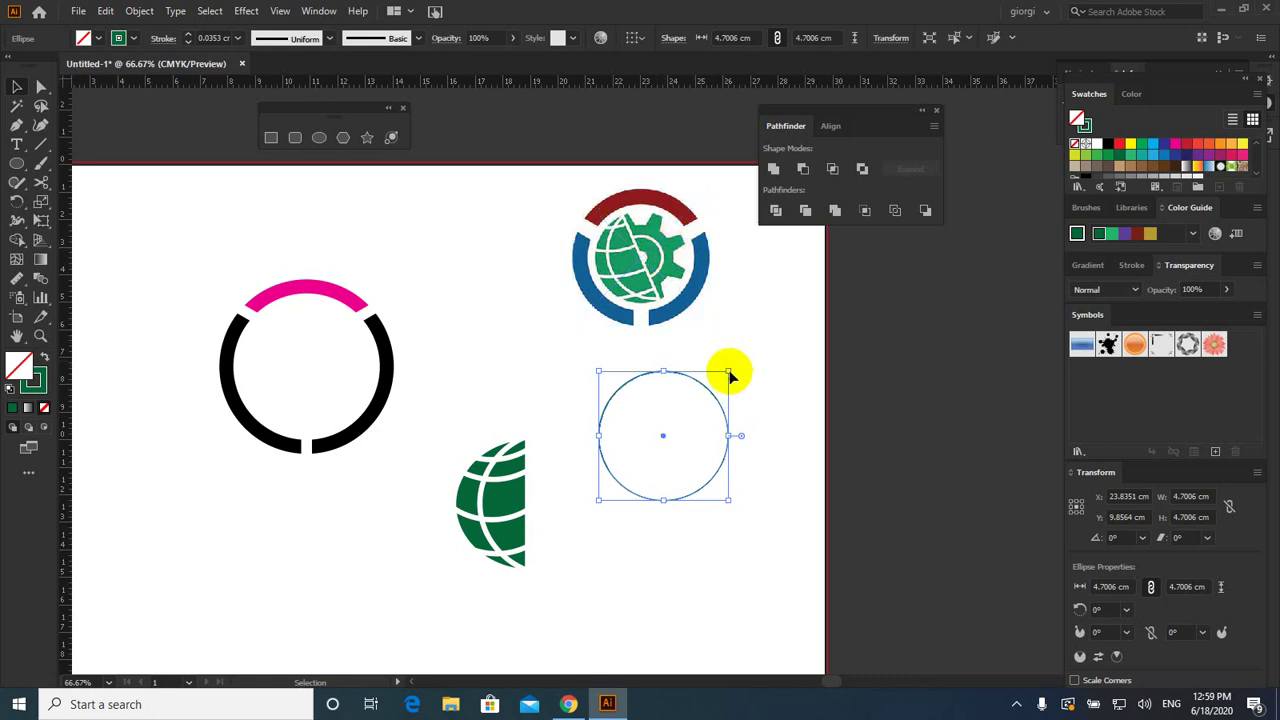
{"action": "left_click", "coordinate": [105, 11]}
{"action": "left_click", "coordinate": [140, 106]}
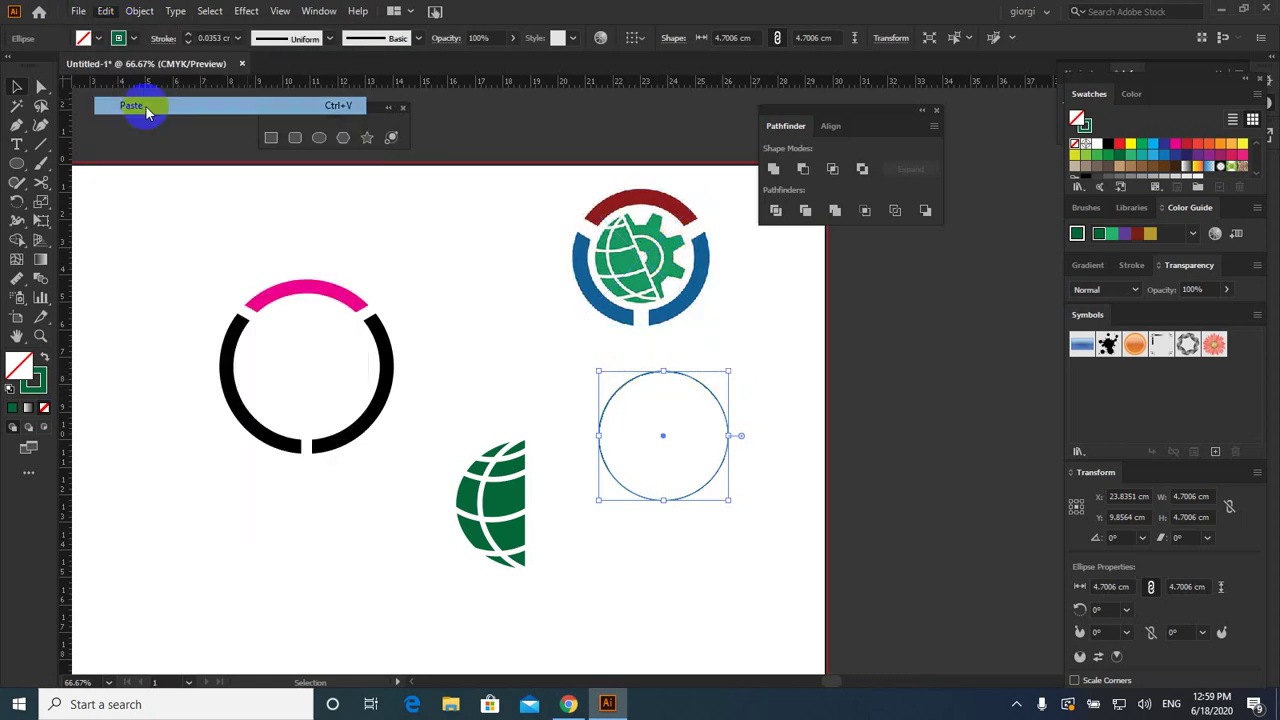
{"action": "left_click", "coordinate": [105, 11]}
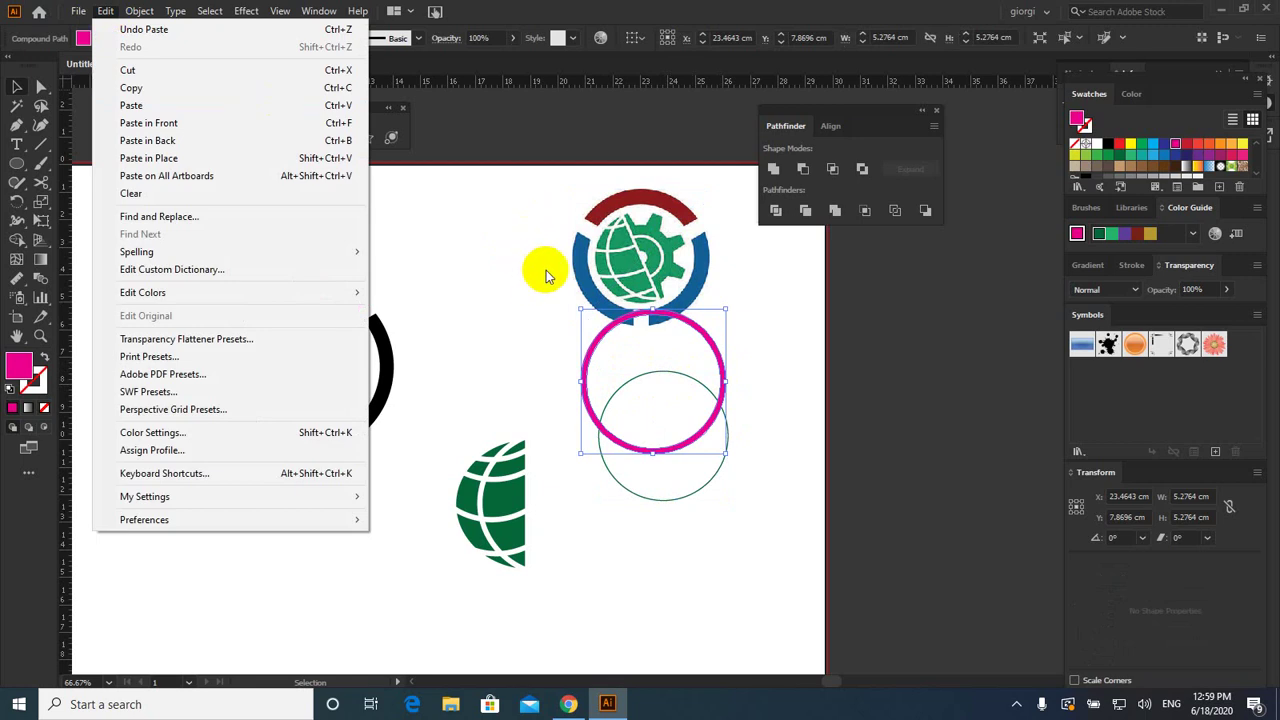
{"action": "left_click", "coordinate": [620, 335]}
{"action": "left_click", "coordinate": [604, 343]}
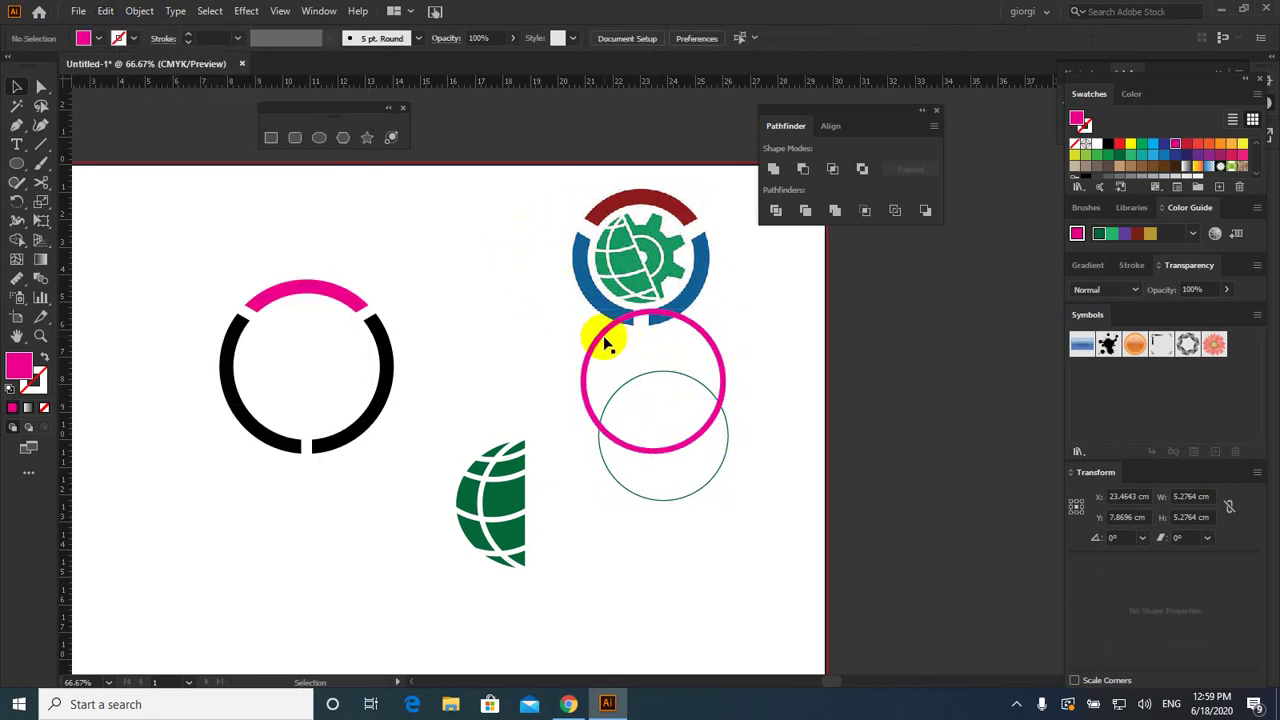
{"action": "left_click", "coordinate": [604, 343]}
{"action": "key", "text": "Delete"}
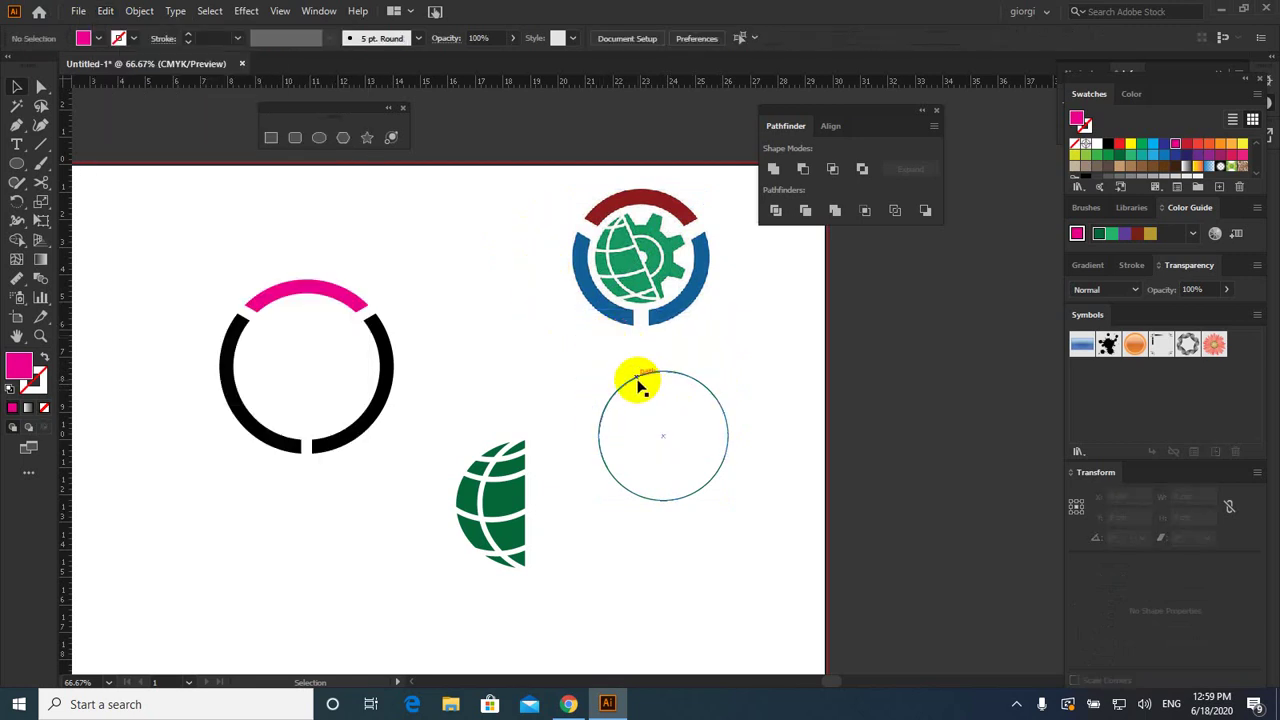
{"action": "left_click", "coordinate": [638, 385]}
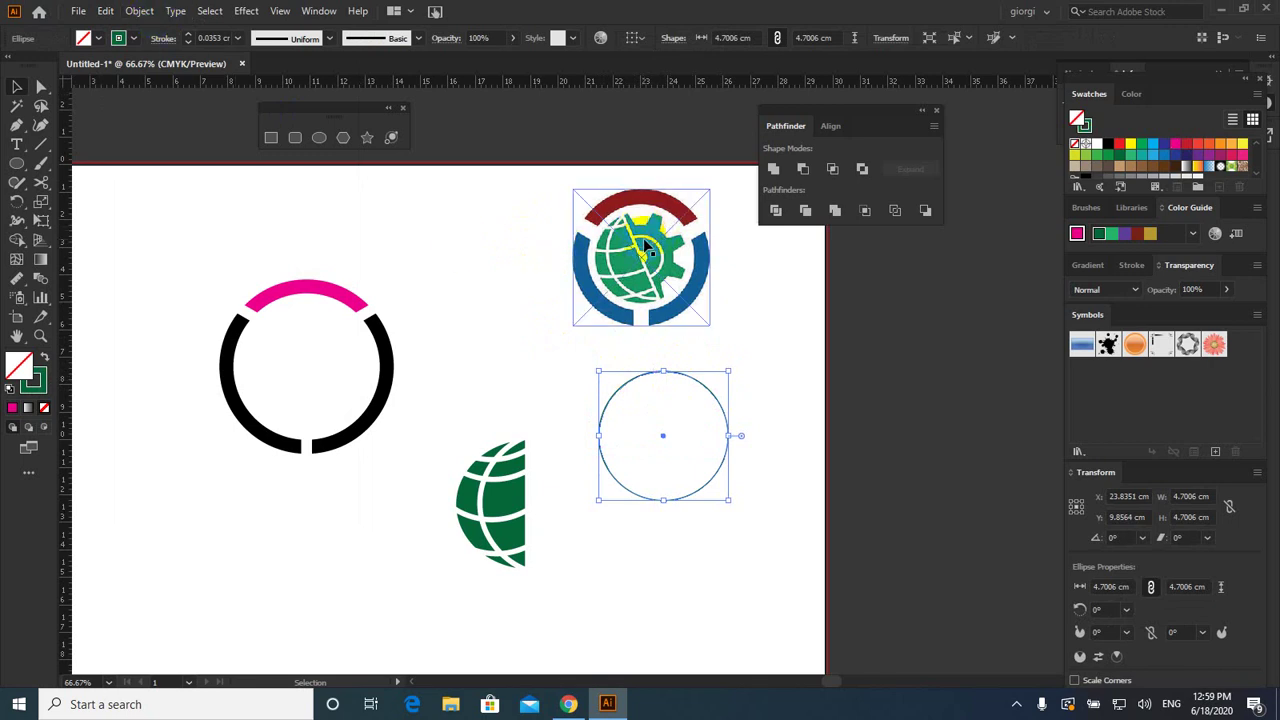
Step: Paste a copy of the circle, shrink it to 3.8 cm, and try then undo a green fill
{"action": "left_click", "coordinate": [106, 12]}
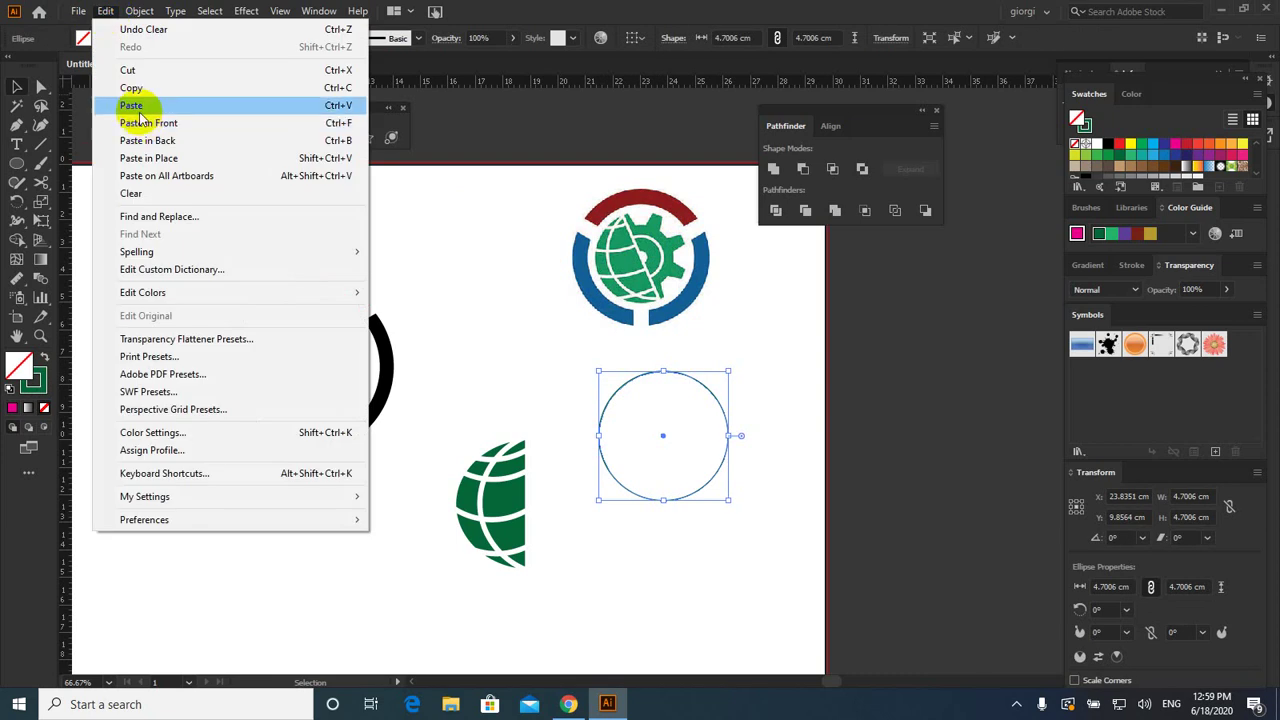
{"action": "left_click", "coordinate": [106, 12]}
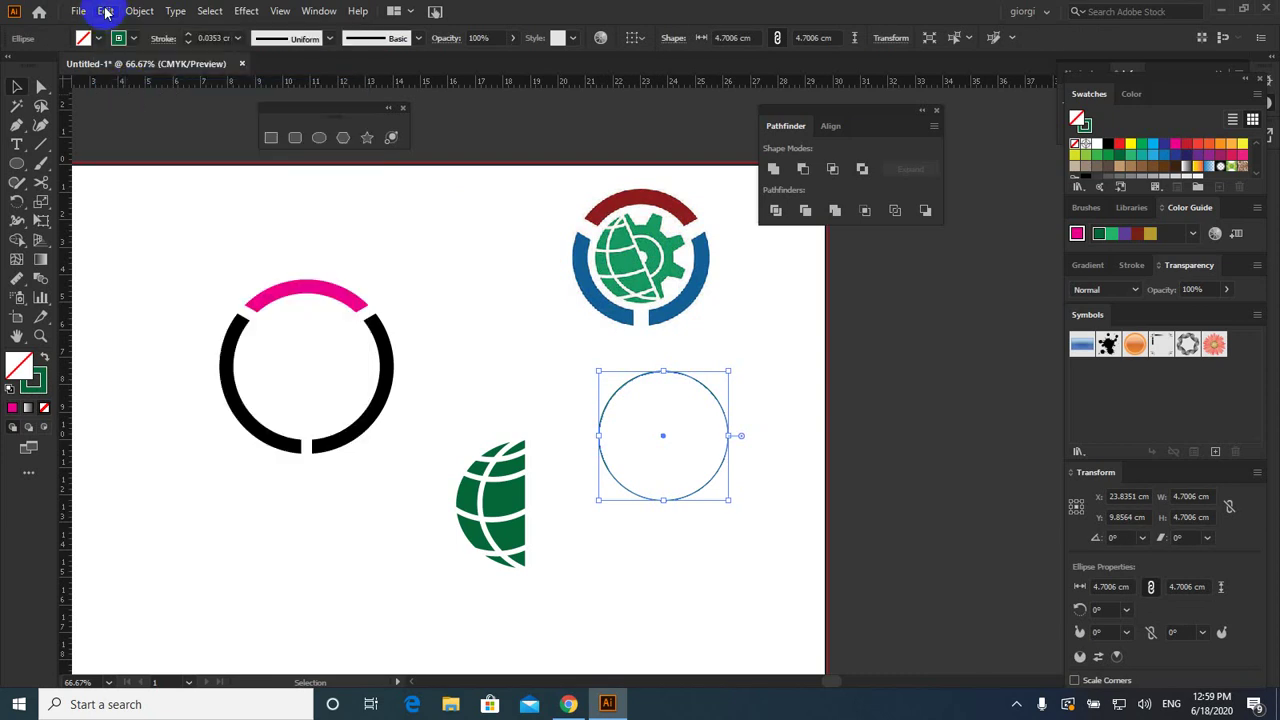
{"action": "left_click", "coordinate": [106, 12]}
{"action": "left_click", "coordinate": [155, 158]}
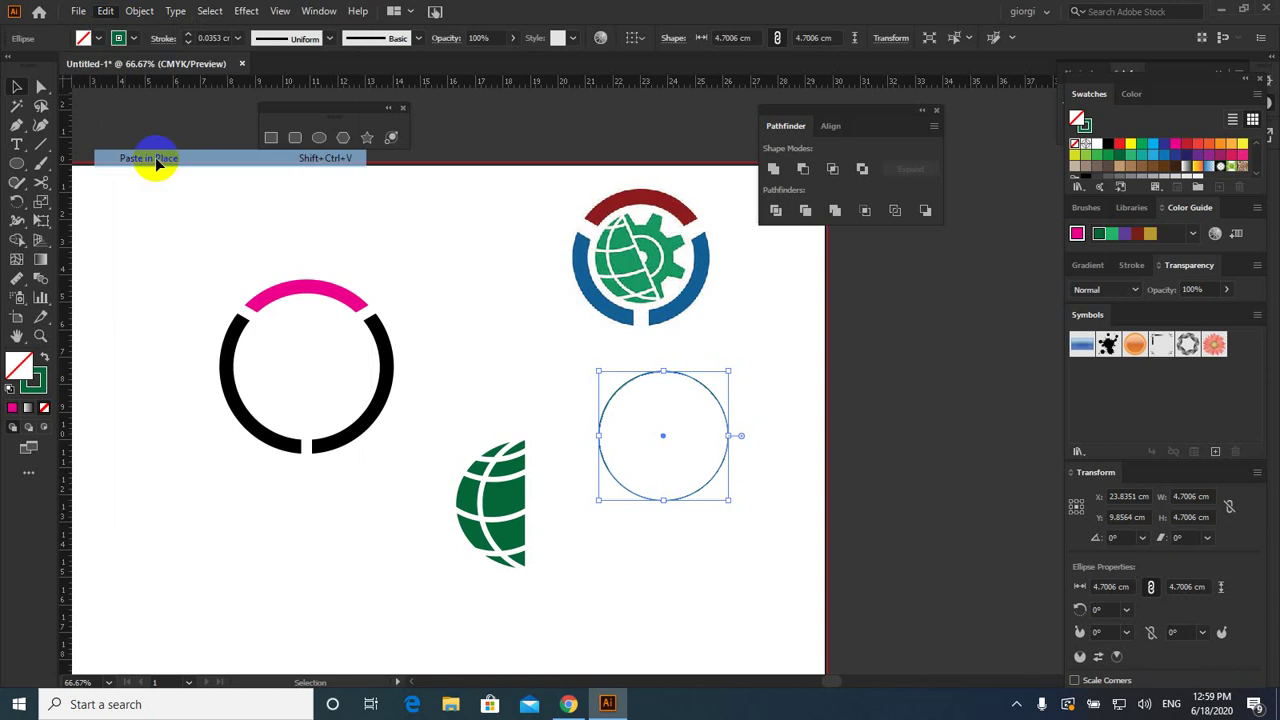
{"action": "left_click_drag", "start_coordinate": [728, 374], "coordinate": [715, 382]}
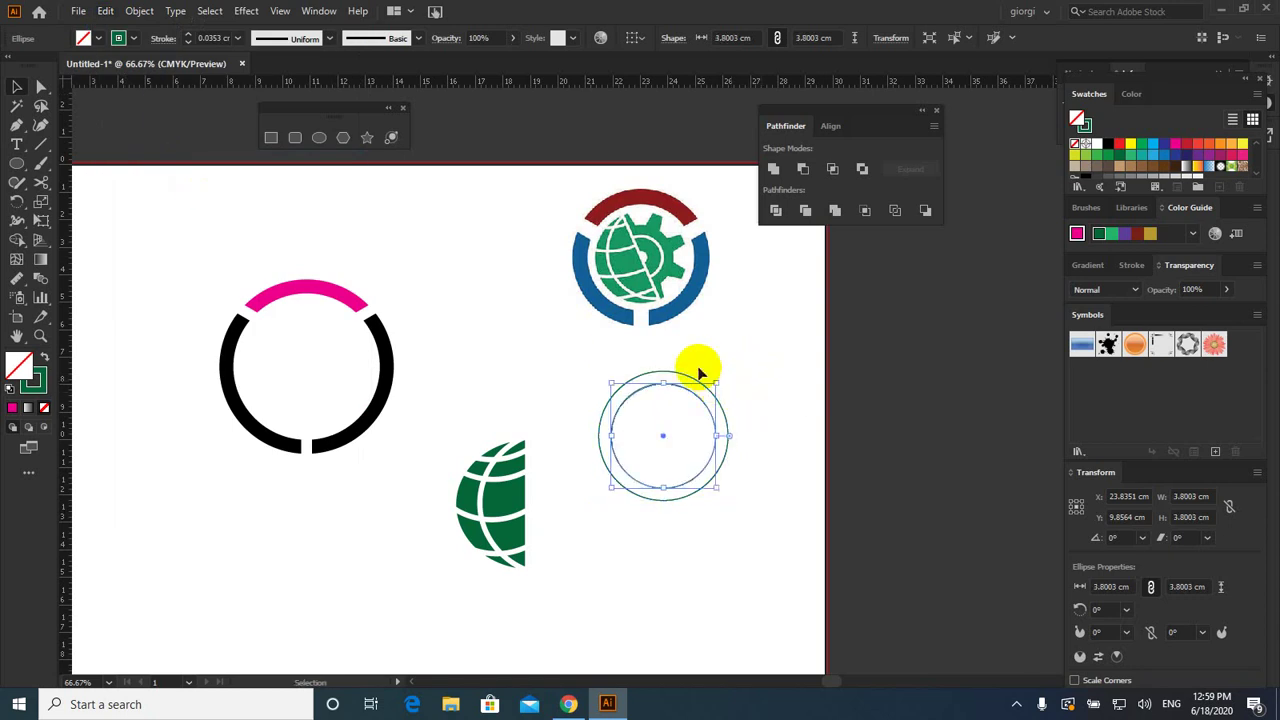
{"action": "left_click", "coordinate": [684, 378], "text": "shift"}
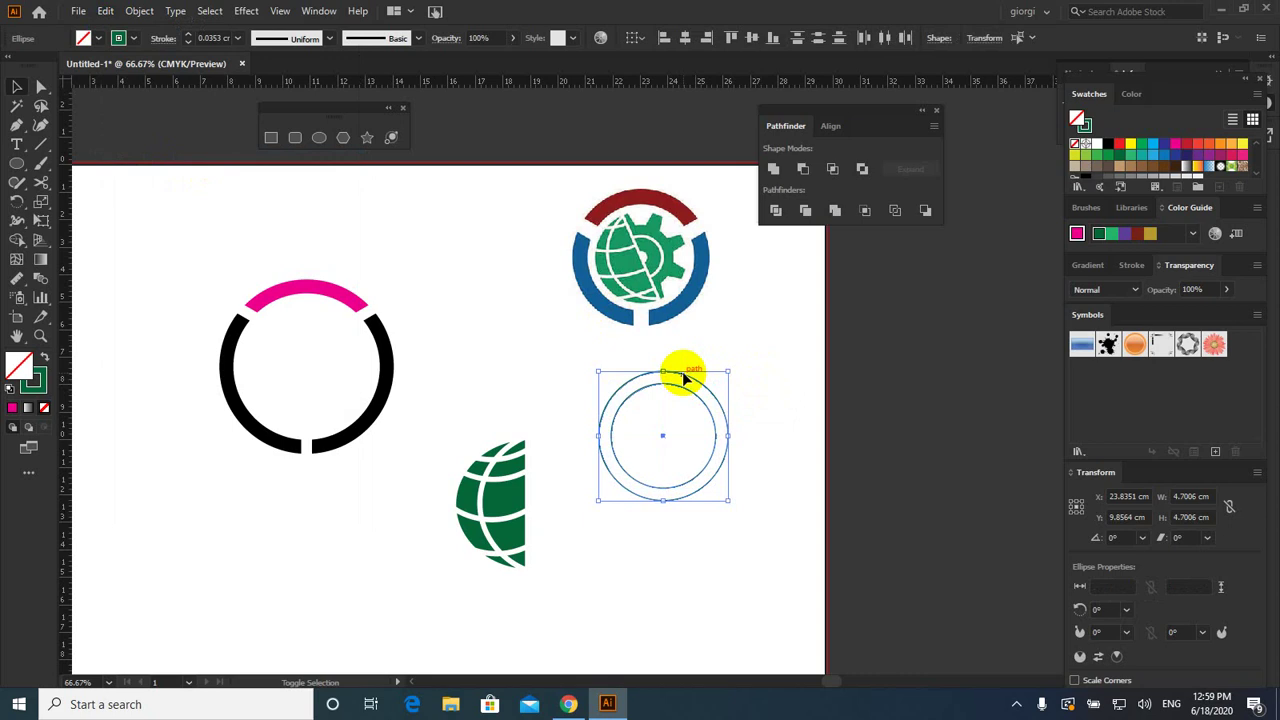
{"action": "left_click", "coordinate": [1142, 142]}
{"action": "key", "text": "slash"}
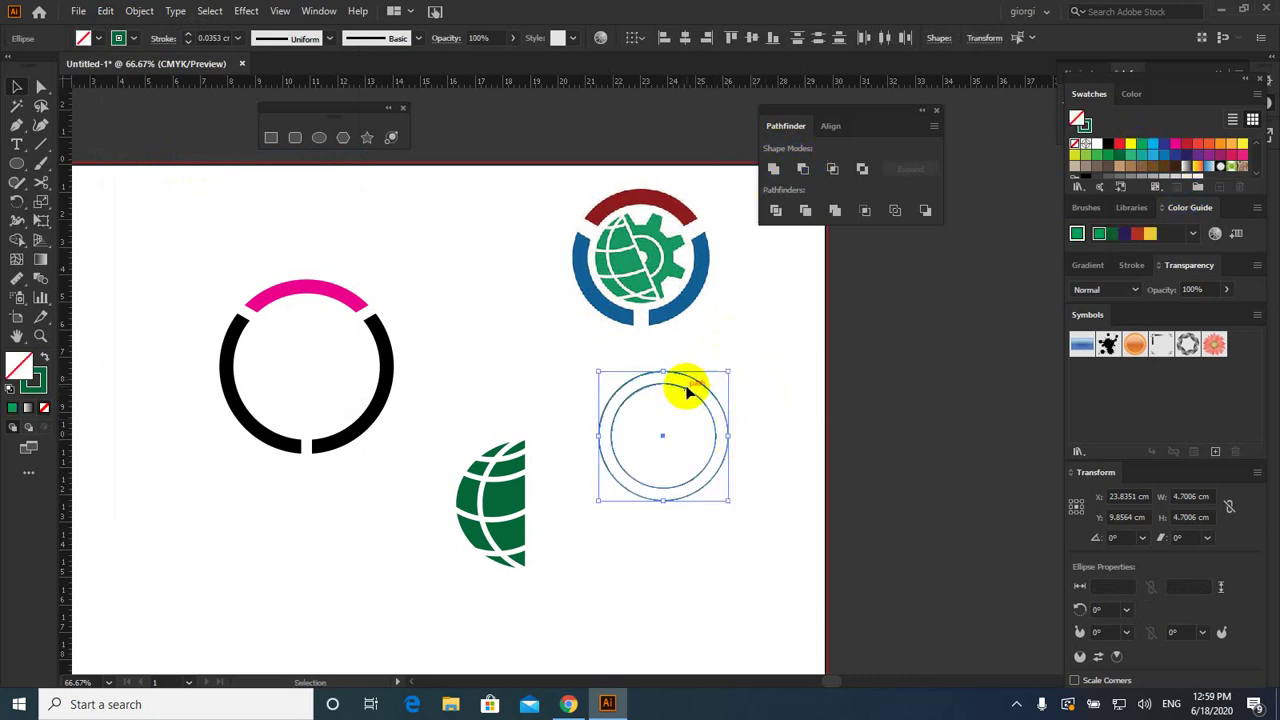
Step: Cut the inner circle out into a trial green ring, then undo back to the single circle
{"action": "left_click", "coordinate": [802, 170]}
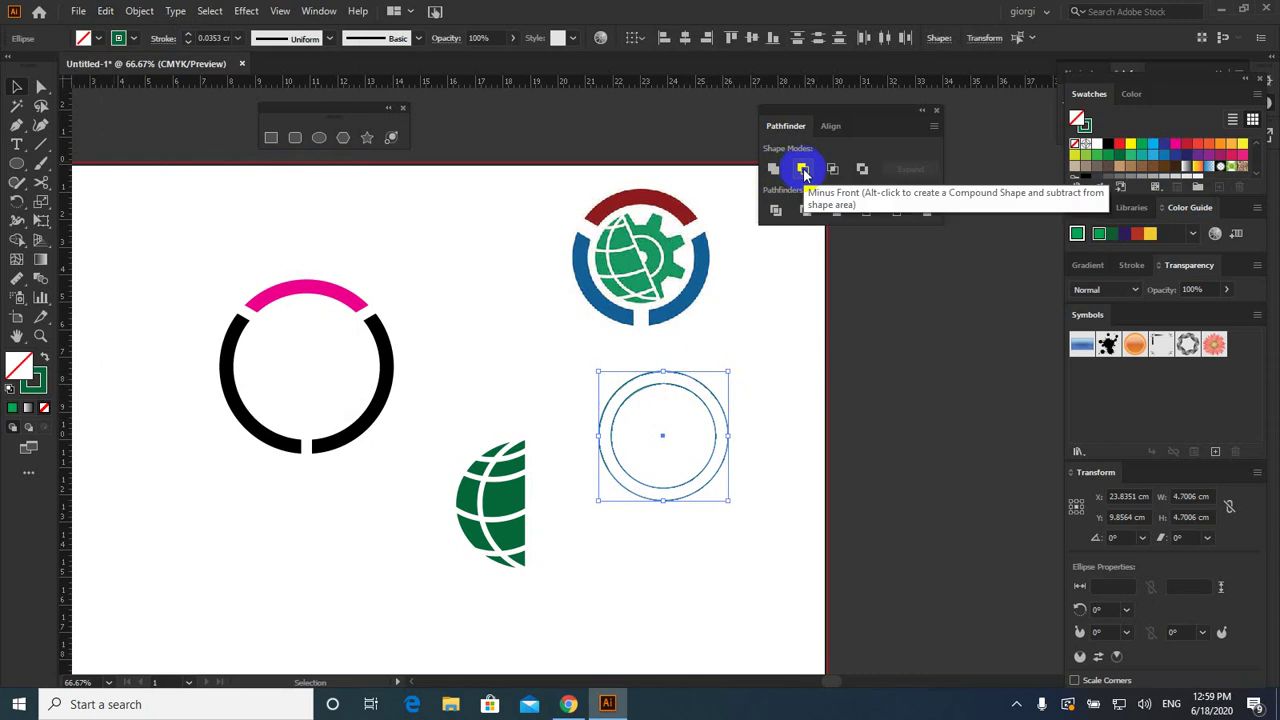
{"action": "left_click", "coordinate": [803, 170]}
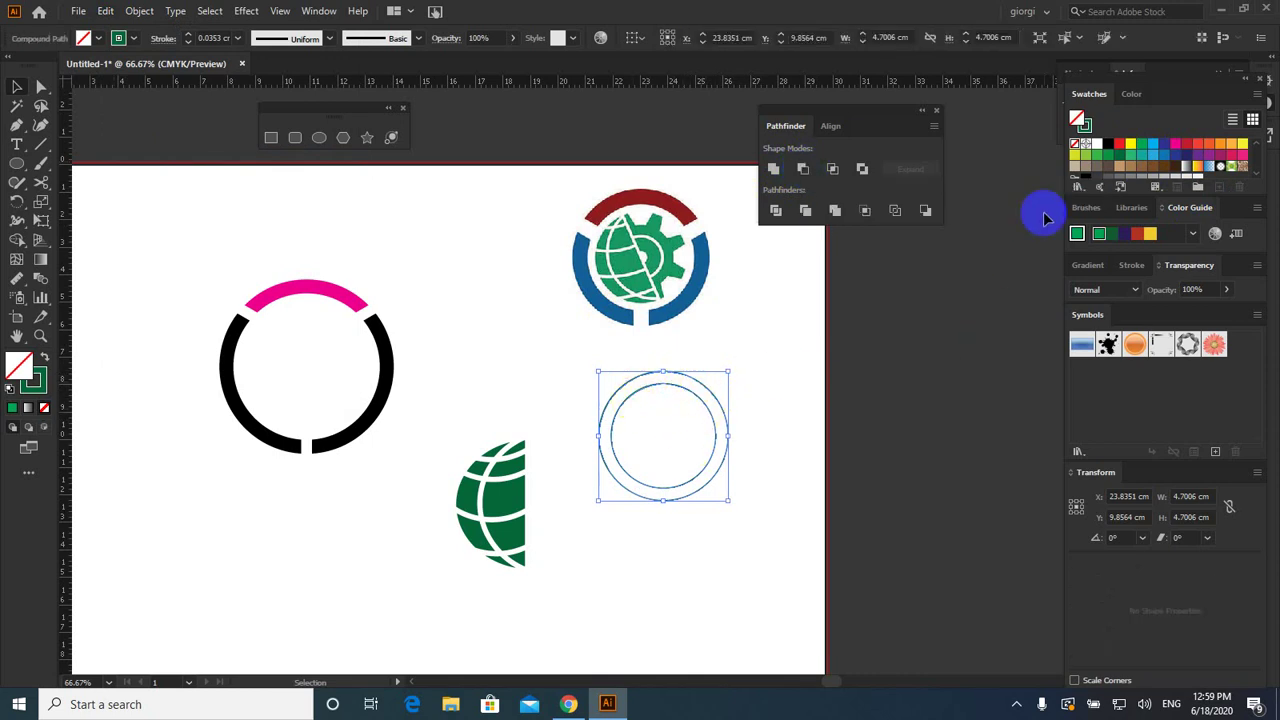
{"action": "left_click", "coordinate": [1097, 155]}
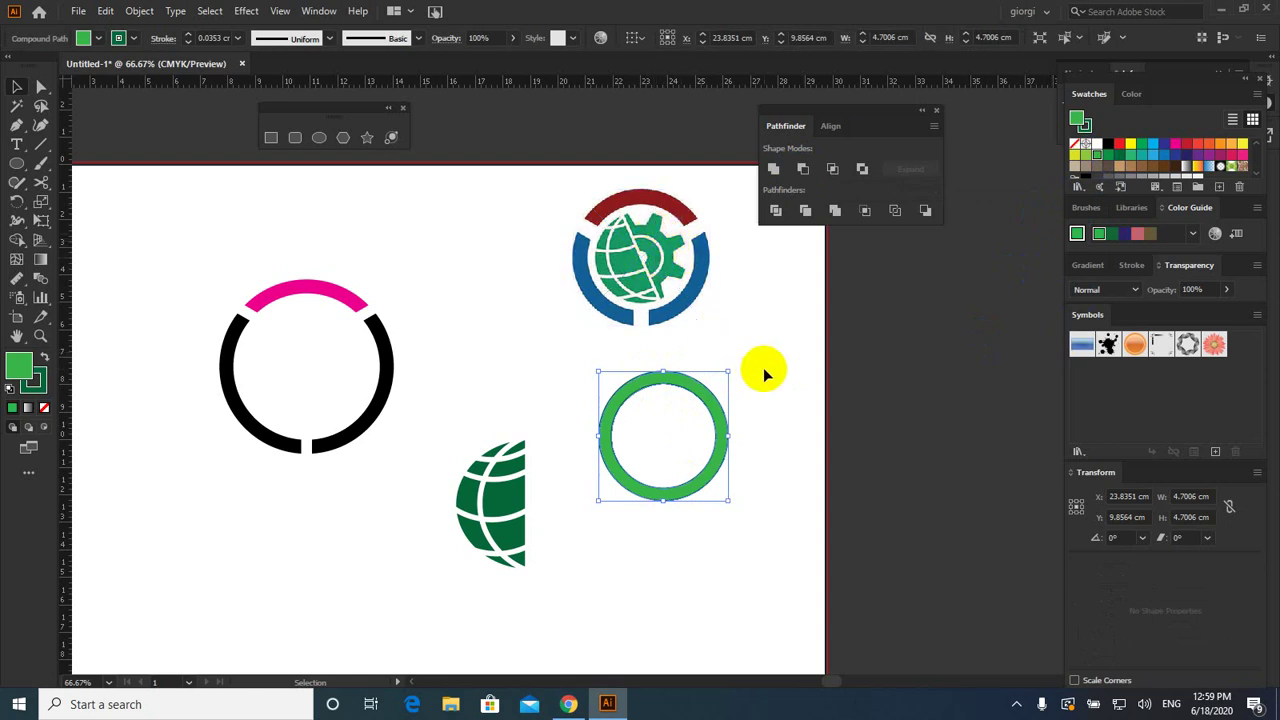
{"action": "key", "text": "slash"}
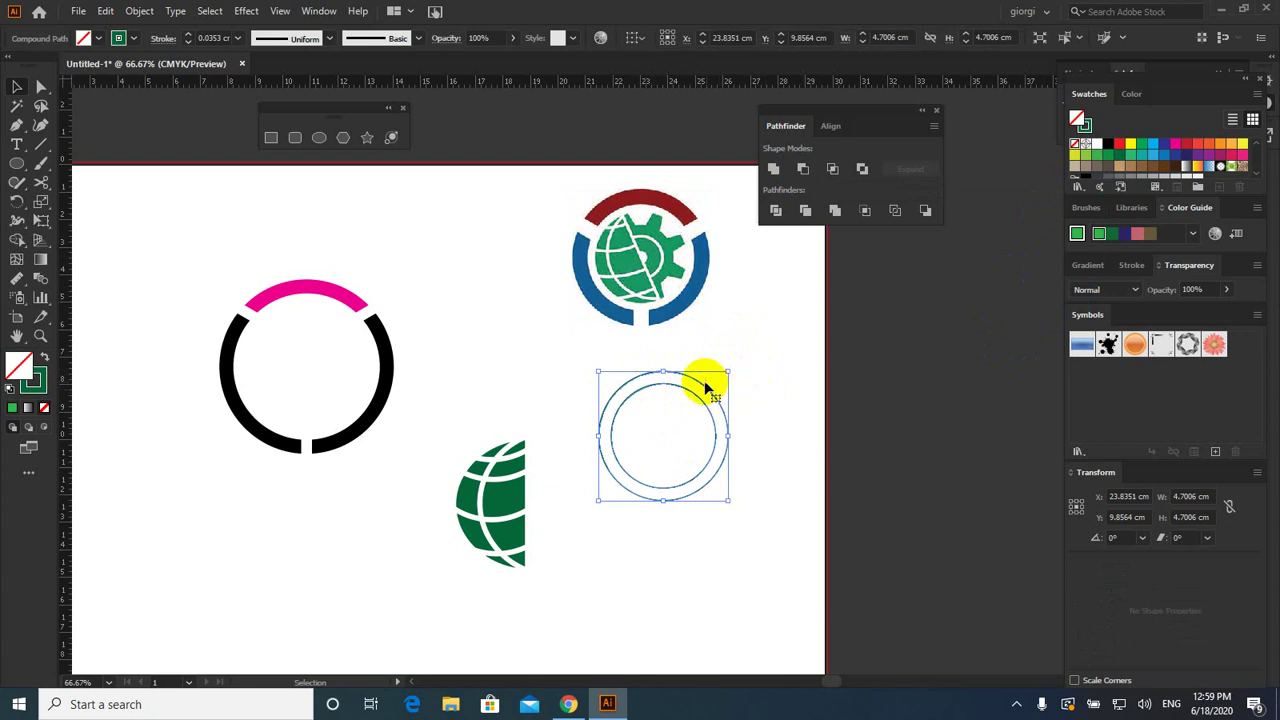
{"action": "left_click", "coordinate": [758, 352]}
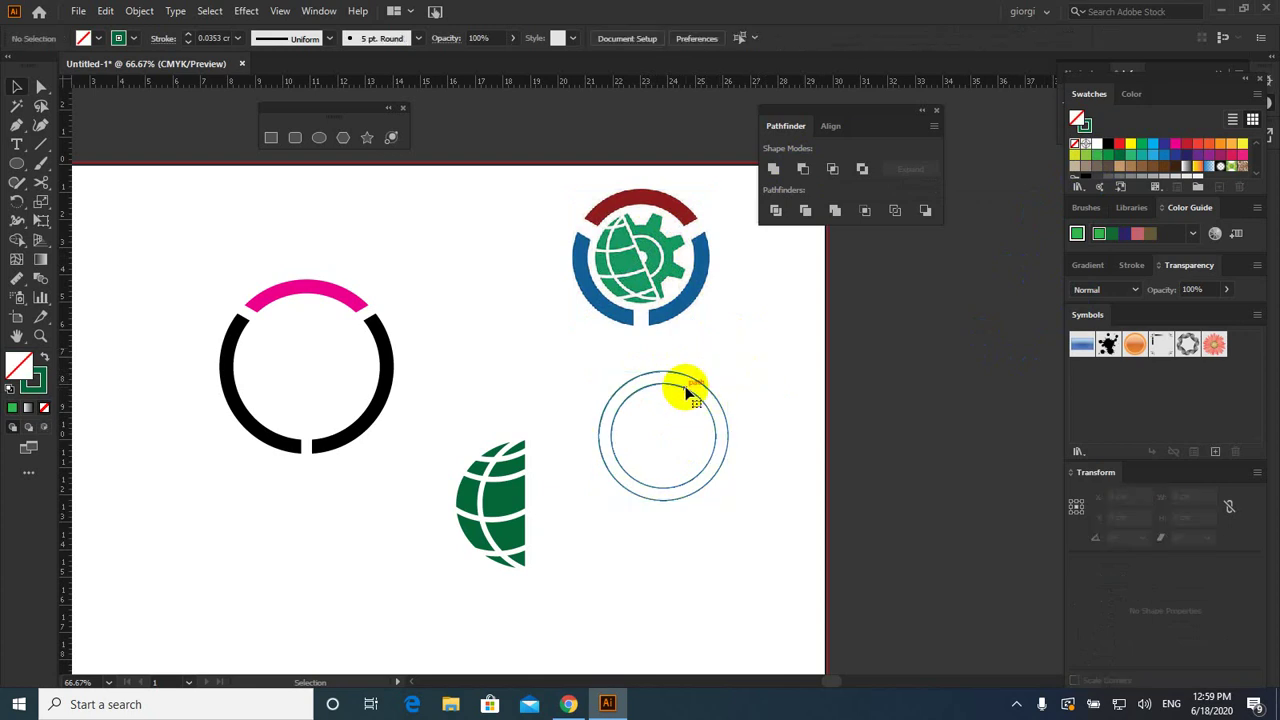
{"action": "left_click", "coordinate": [686, 392]}
{"action": "key", "text": "a"}
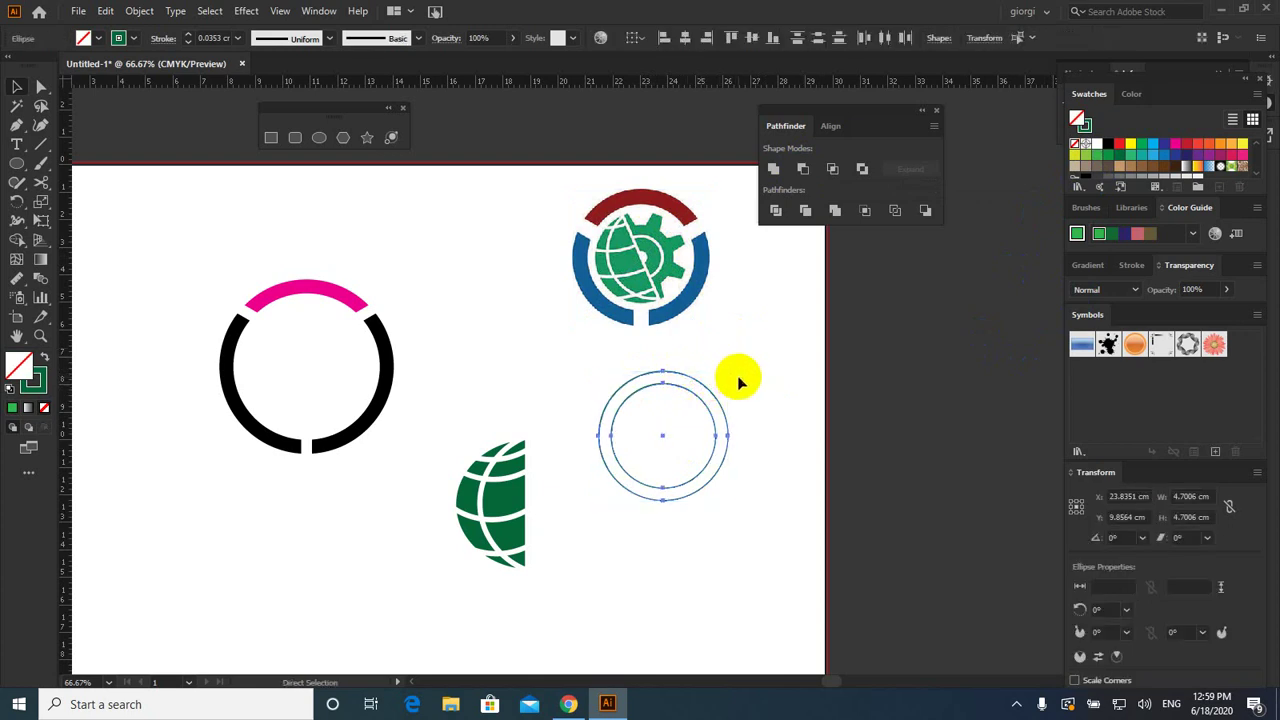
{"action": "key", "text": "v"}
{"action": "key", "text": "ctrl+z"}
{"action": "left_click", "coordinate": [737, 377]}
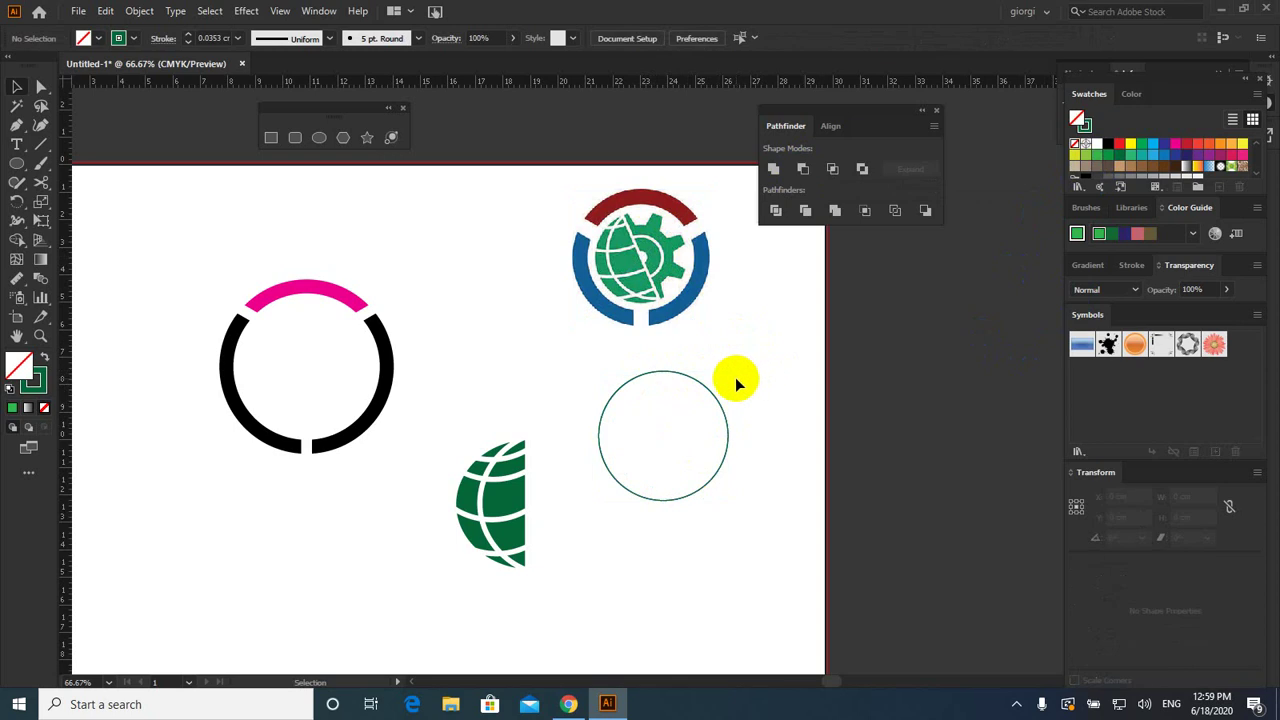
Step: Make concentric copies of the outlined circle at 3.59 cm and 3.03 cm
{"action": "left_click", "coordinate": [703, 380]}
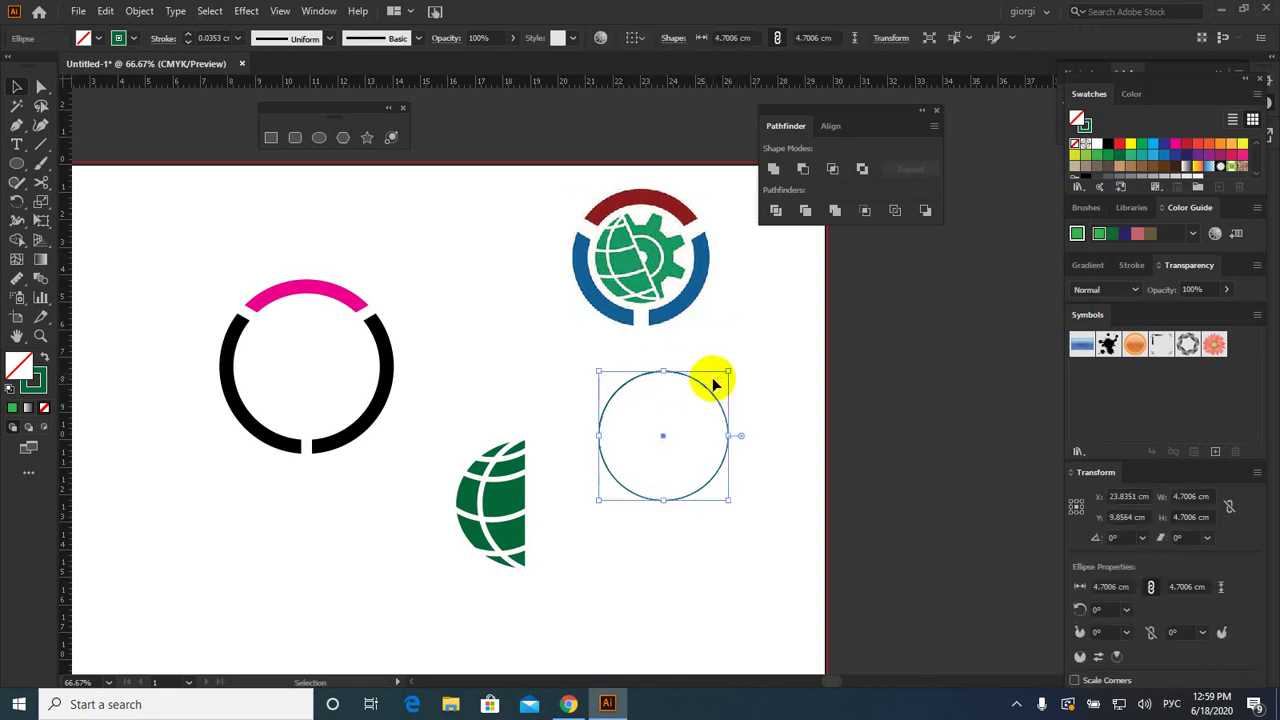
{"action": "left_click_drag", "start_coordinate": [729, 371], "coordinate": [716, 381]}
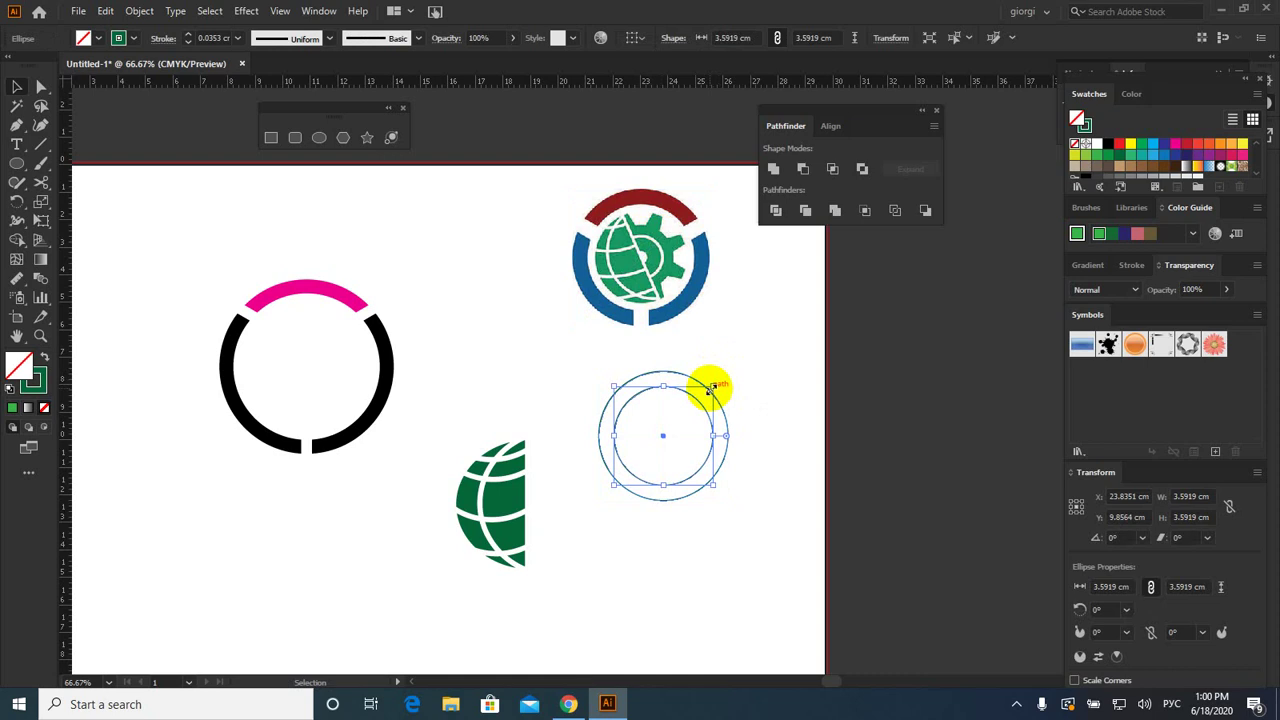
{"action": "left_click", "coordinate": [105, 11]}
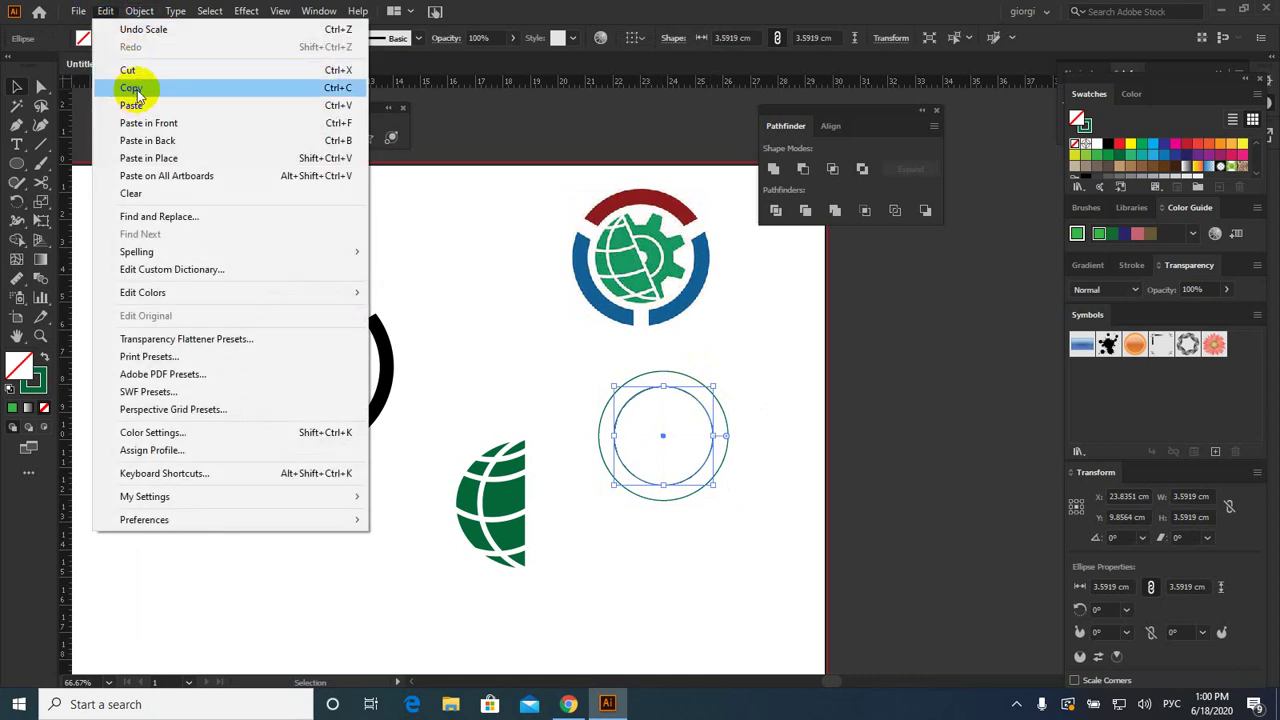
{"action": "left_click", "coordinate": [137, 90]}
{"action": "left_click", "coordinate": [105, 11]}
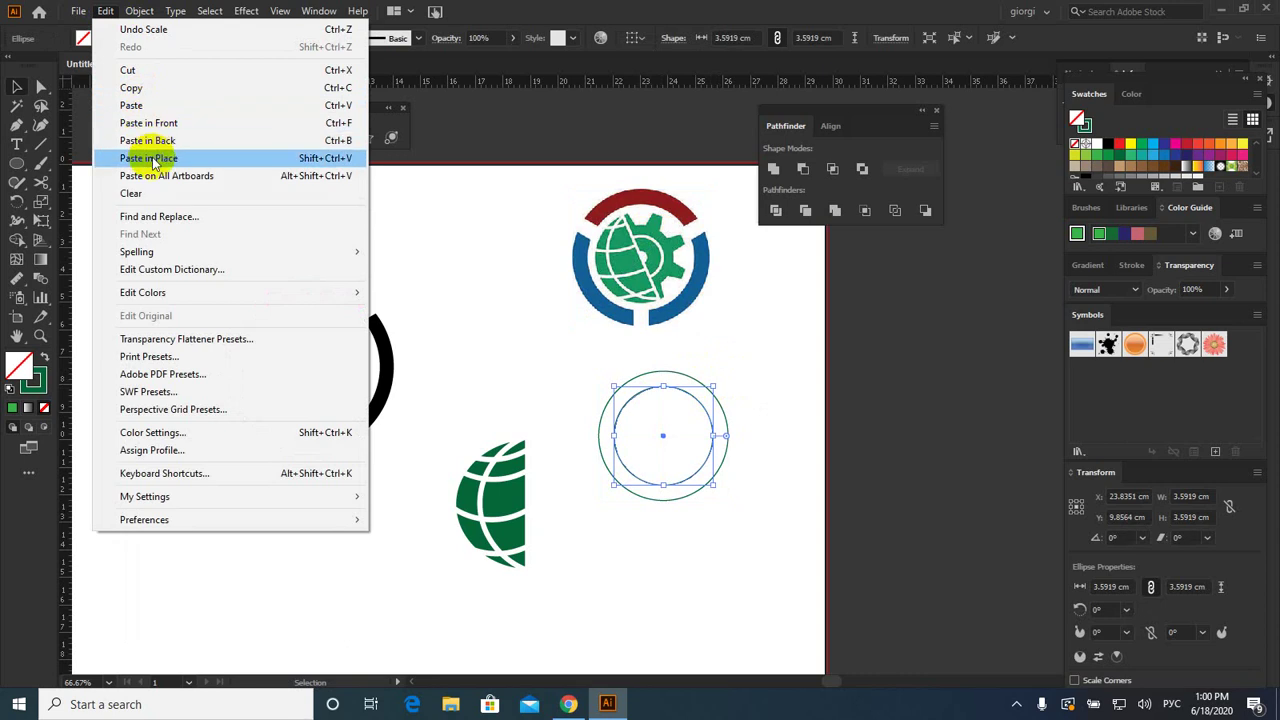
{"action": "left_click", "coordinate": [150, 158]}
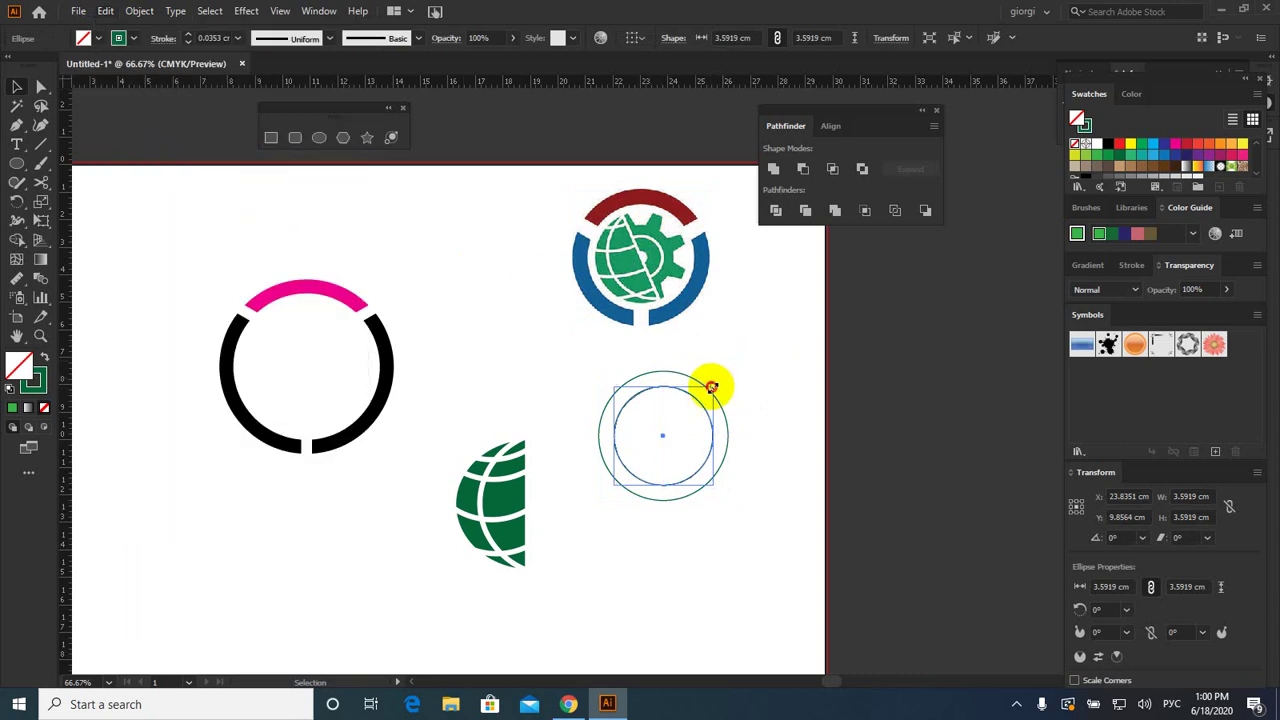
{"action": "mouse_move", "coordinate": [711, 387]}
{"action": "left_mouse_down"}
{"action": "mouse_move", "coordinate": [696, 408]}
{"action": "mouse_move", "coordinate": [709, 391]}
{"action": "left_mouse_up"}
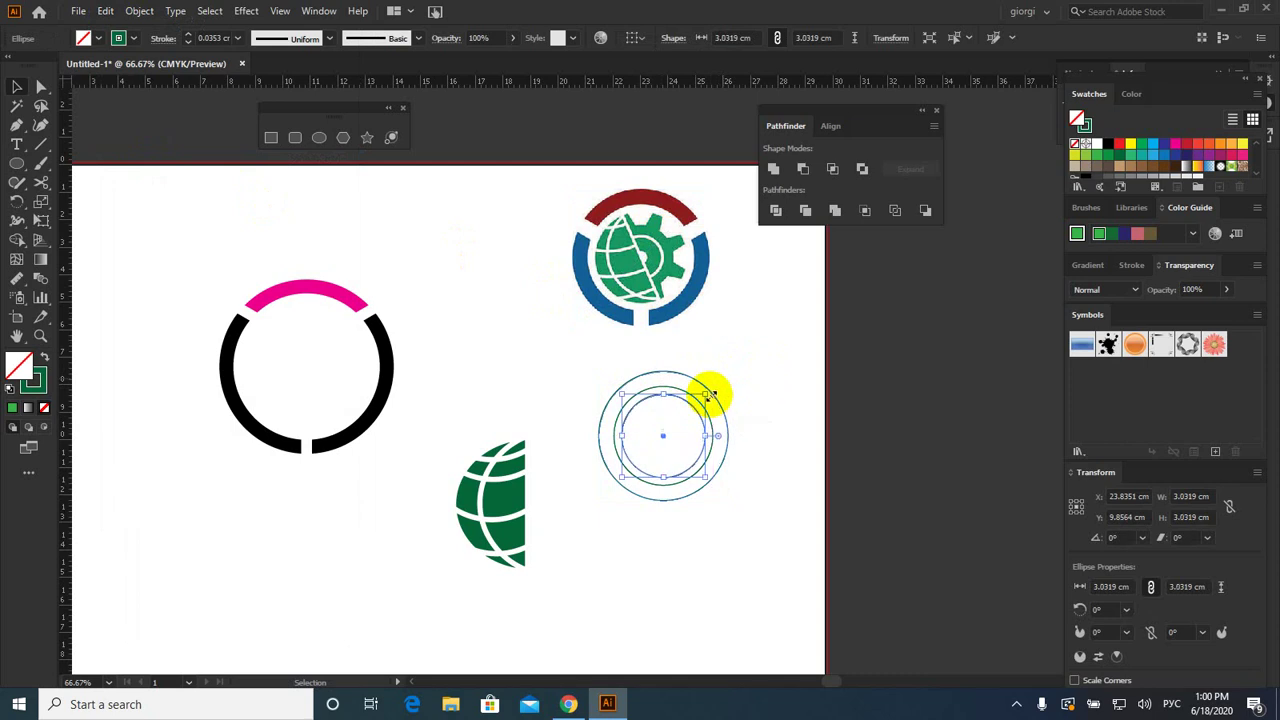
Step: Add an innermost 1.88 cm concentric copy and select the outer two circles
{"action": "left_click", "coordinate": [105, 11]}
{"action": "left_click", "coordinate": [131, 87]}
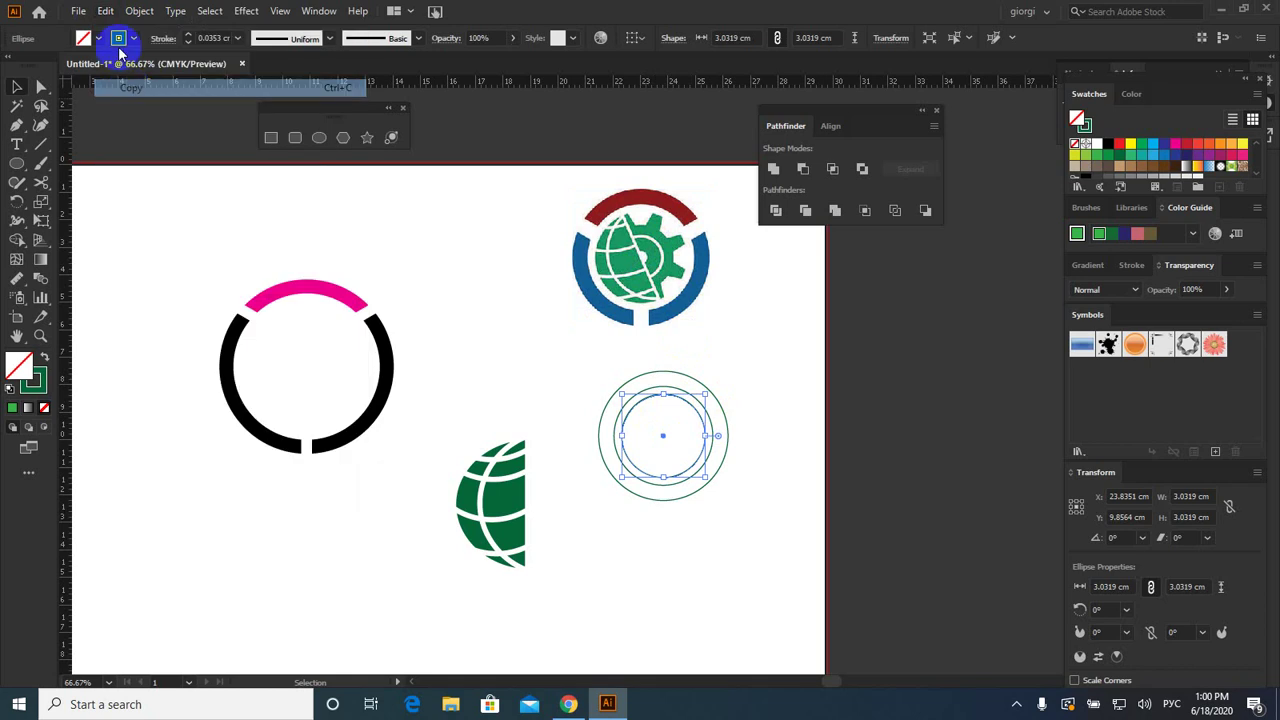
{"action": "left_click", "coordinate": [106, 12]}
{"action": "left_click", "coordinate": [167, 160]}
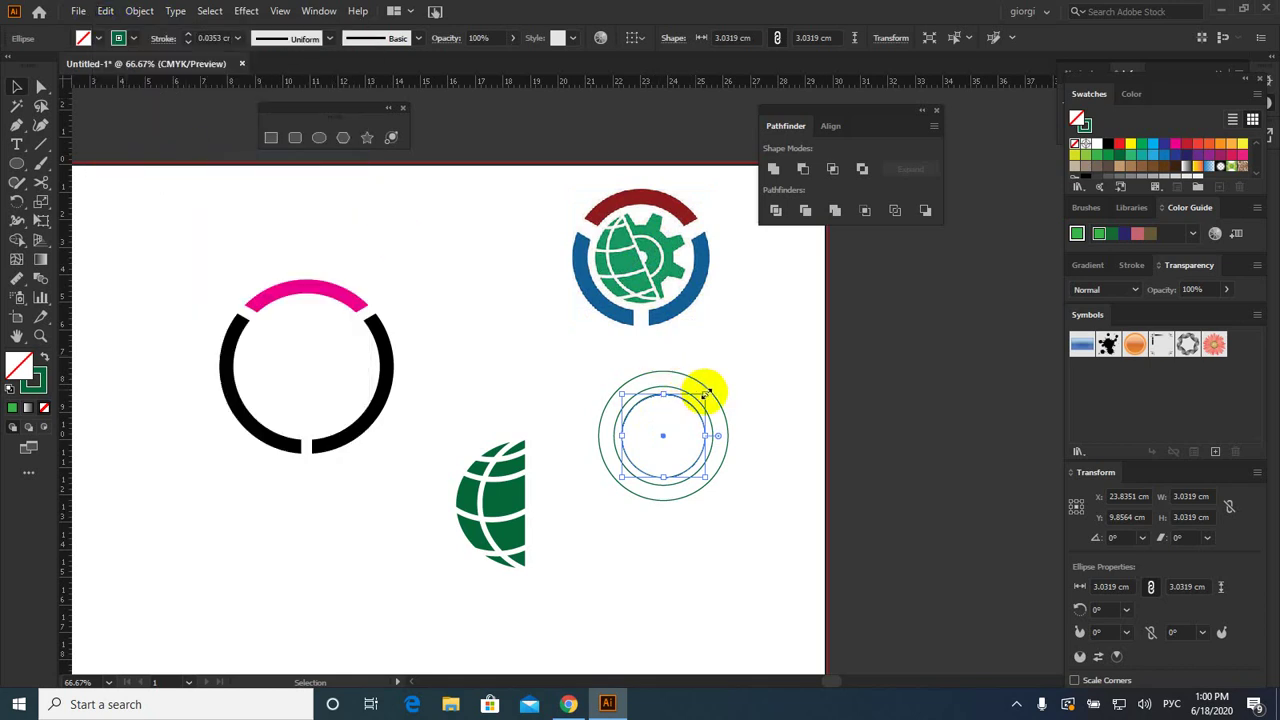
{"action": "left_click_drag", "start_coordinate": [705, 393], "coordinate": [688, 410]}
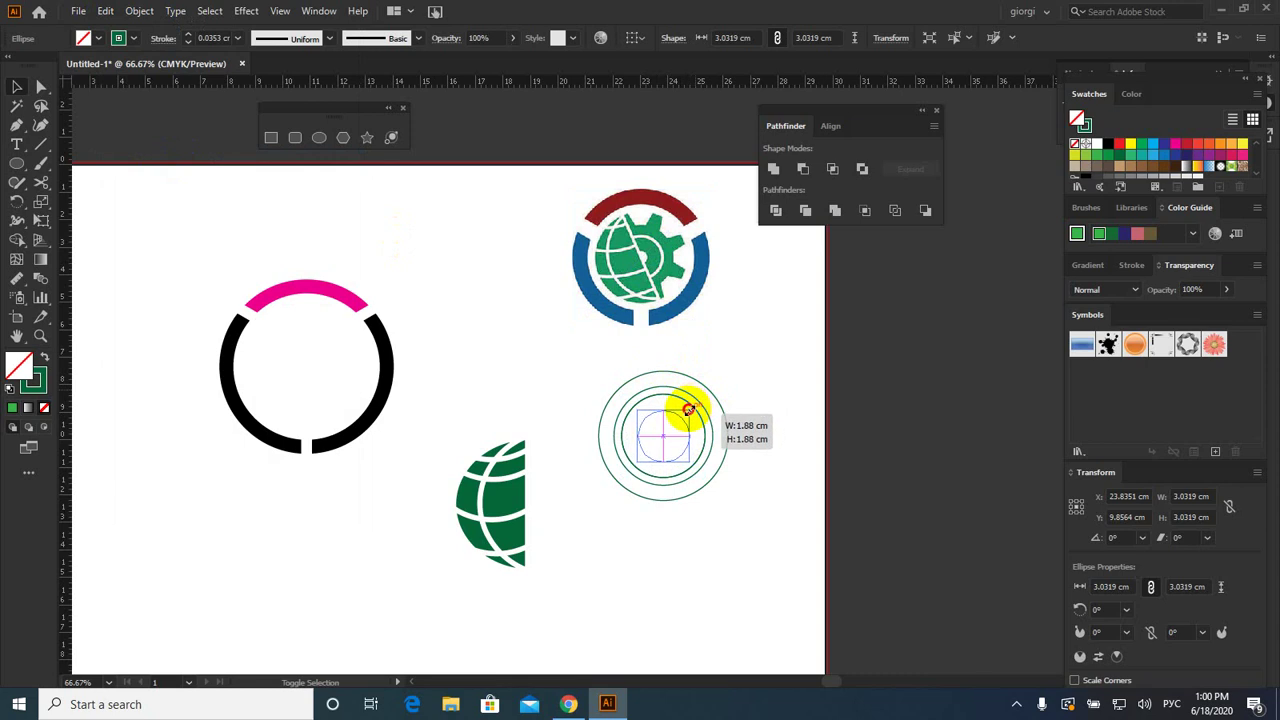
{"action": "left_click_drag", "start_coordinate": [688, 410], "coordinate": [689, 411]}
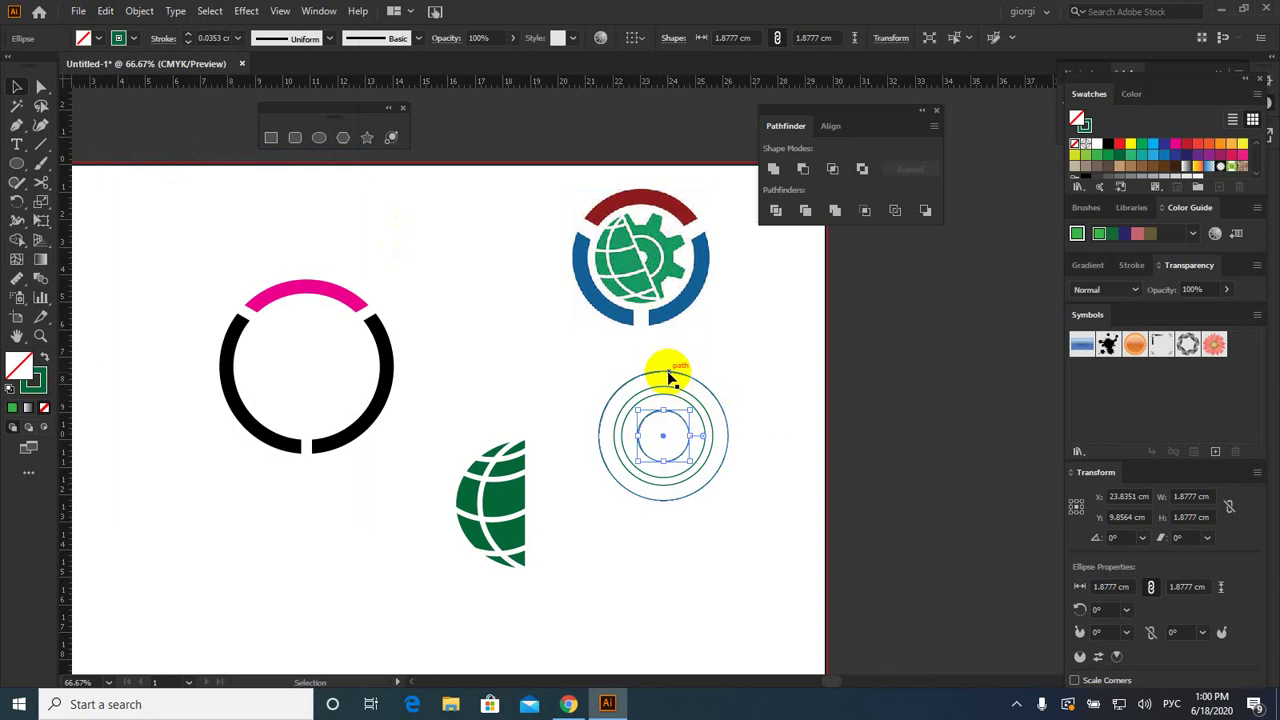
{"action": "left_click", "coordinate": [667, 371]}
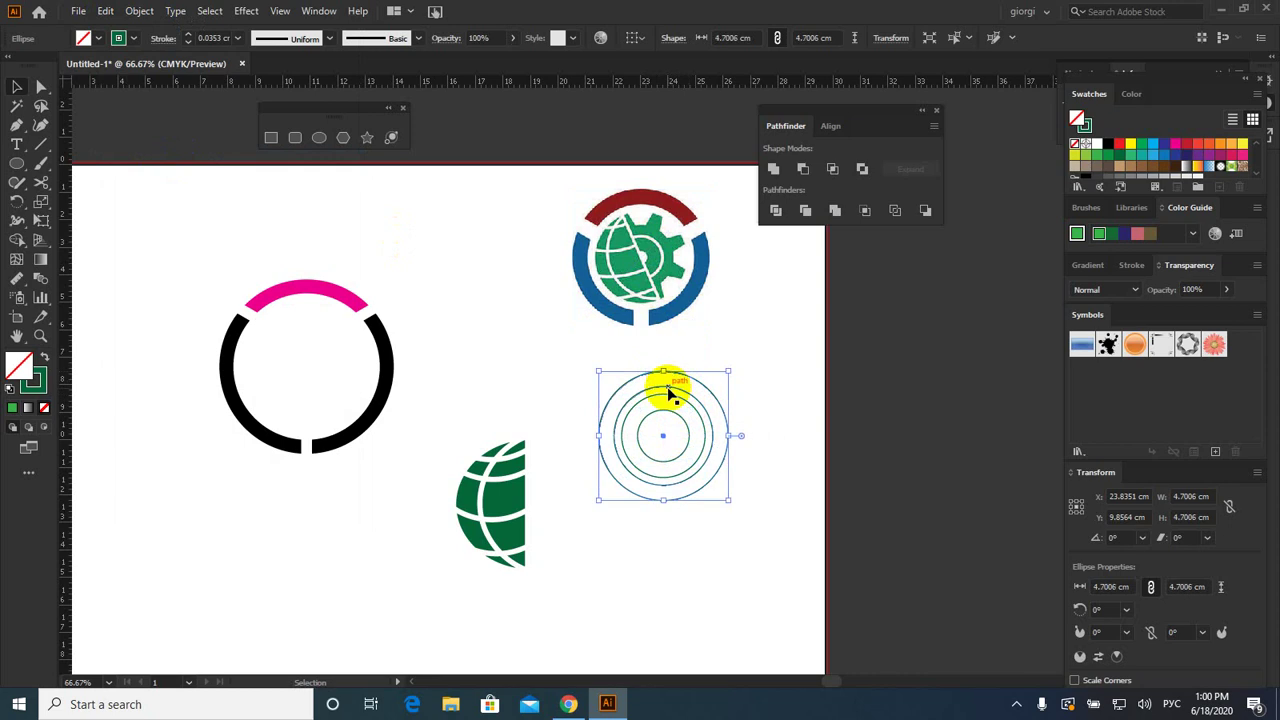
{"action": "left_click", "coordinate": [668, 392], "text": "shift"}
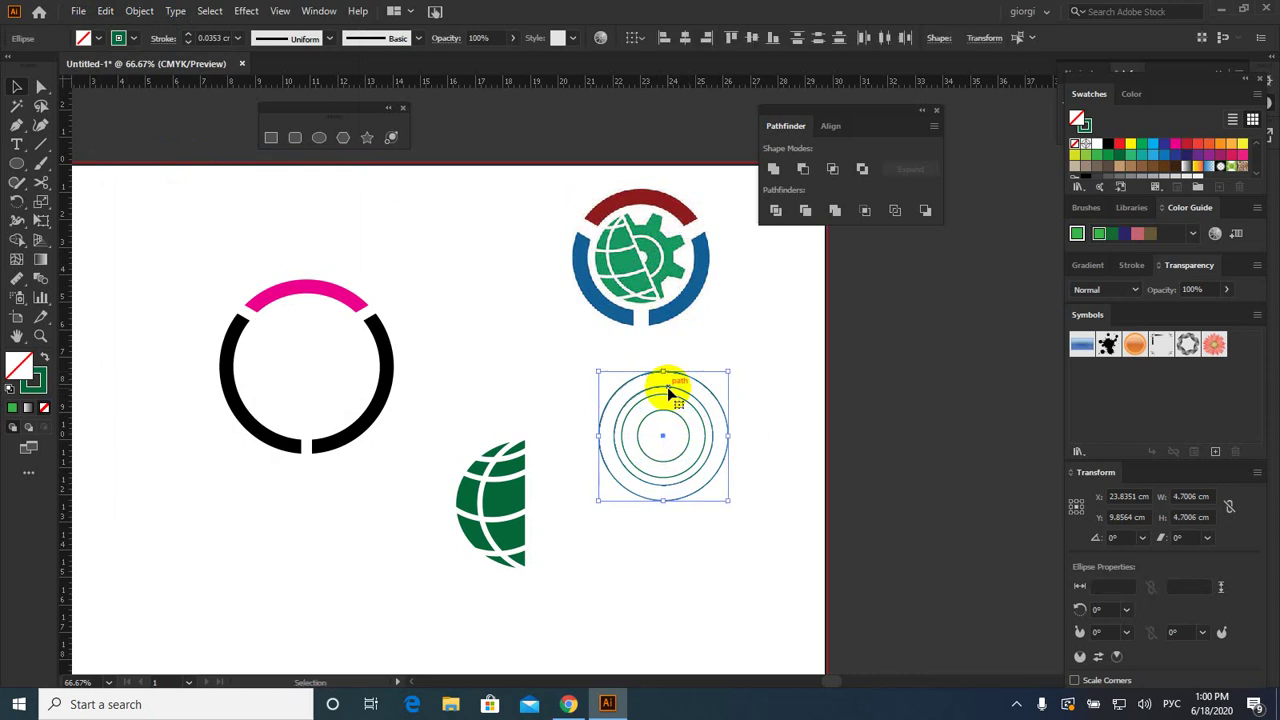
Step: Cut the outer two circles into a ring filled bright green
{"action": "left_click", "coordinate": [1120, 145]}
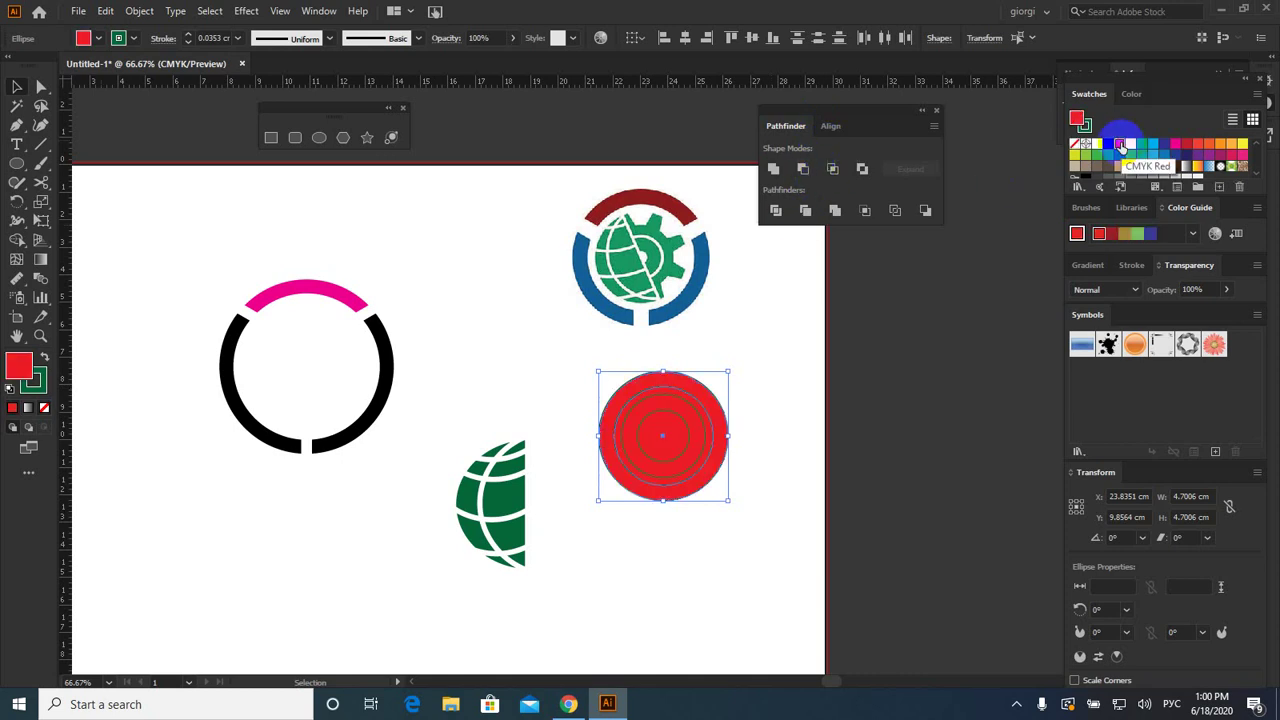
{"action": "left_click", "coordinate": [1076, 144]}
{"action": "left_click", "coordinate": [804, 170]}
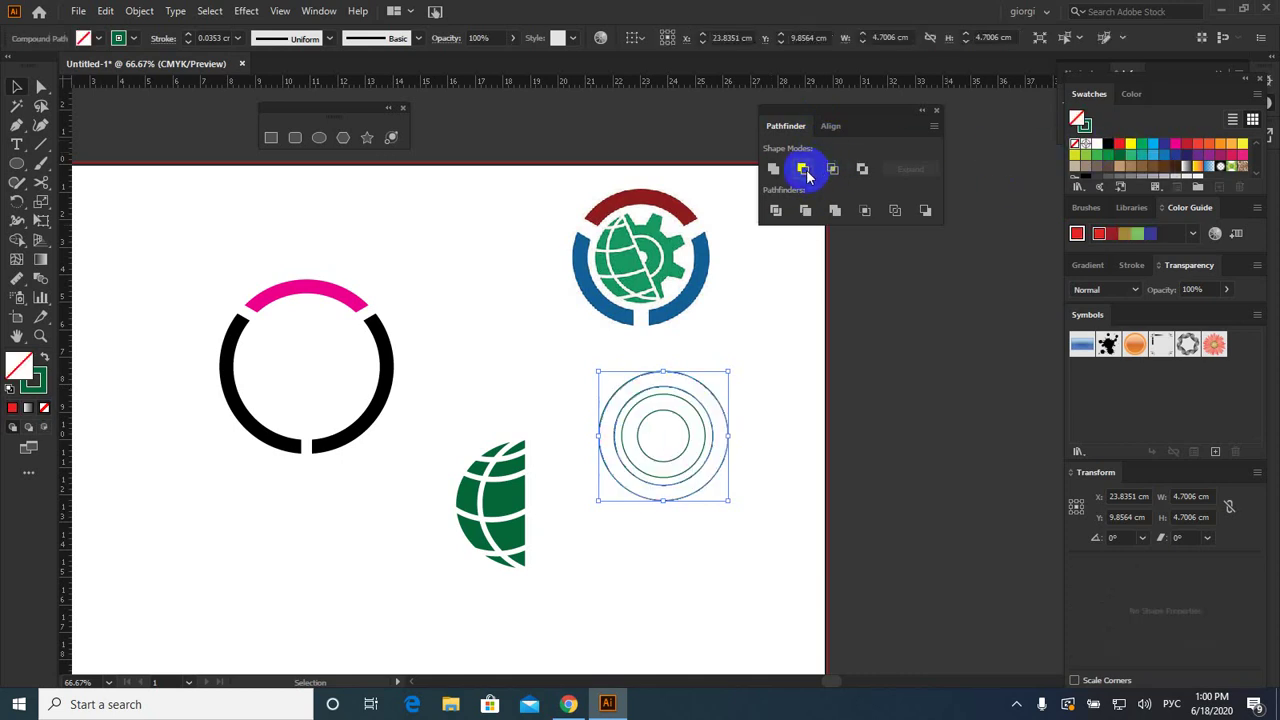
{"action": "left_click", "coordinate": [1108, 156]}
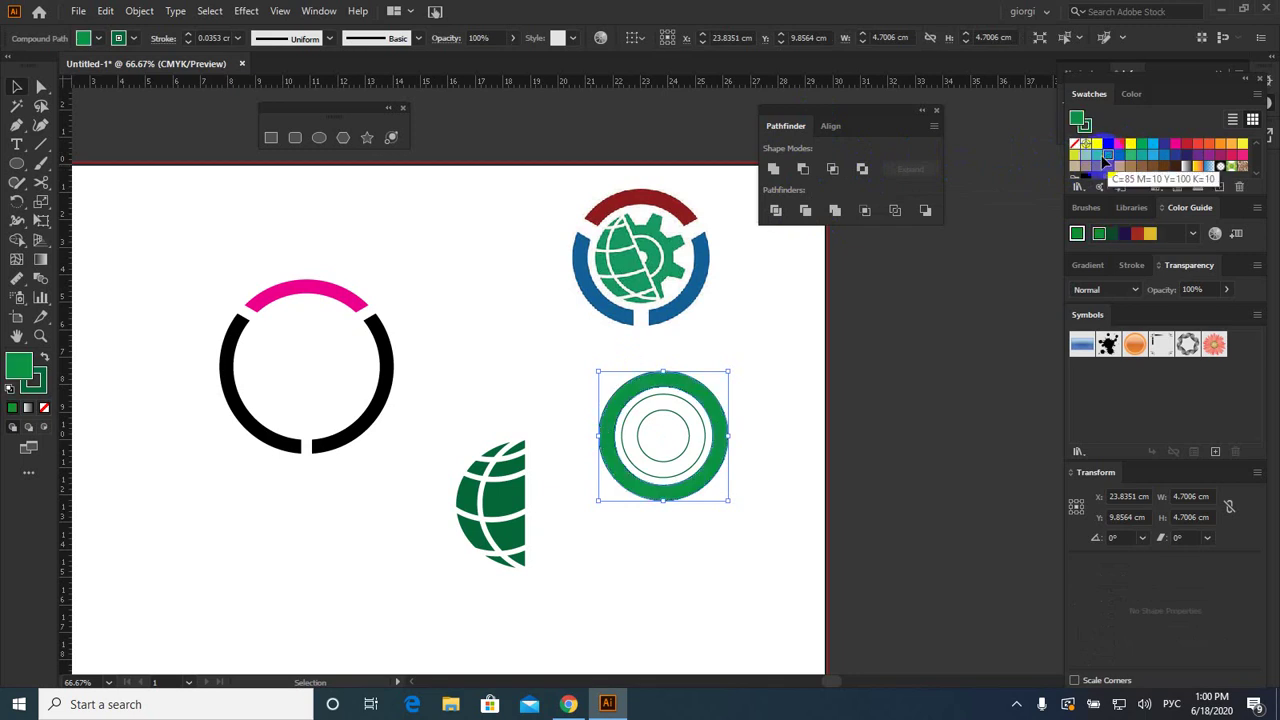
Step: Cut the inner circle pair into a dark green ring, then deselect
{"action": "left_click", "coordinate": [675, 397]}
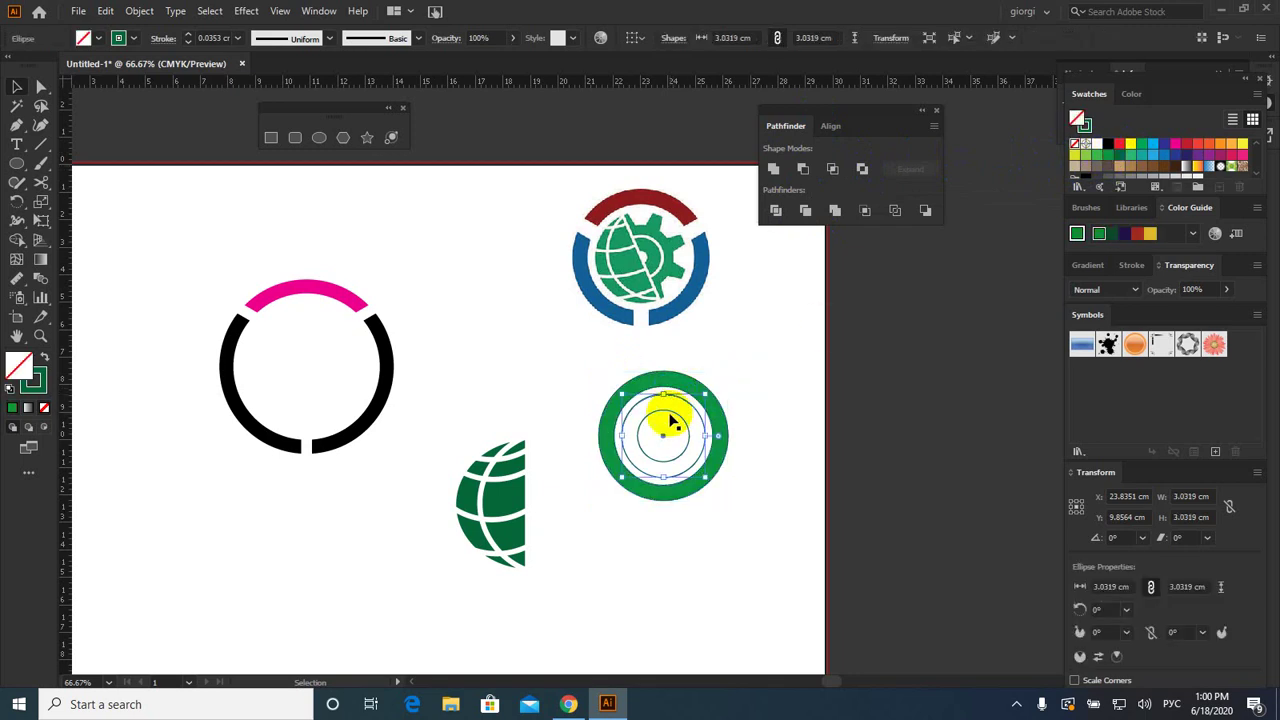
{"action": "left_click", "coordinate": [803, 169]}
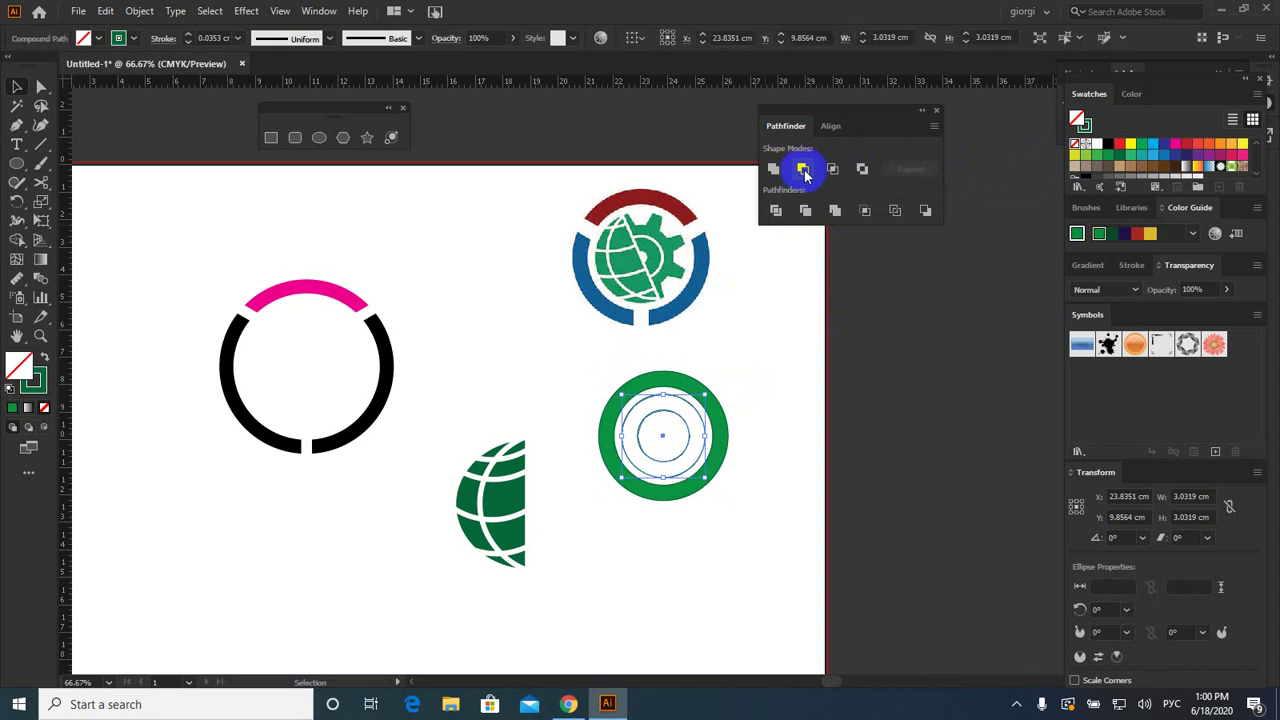
{"action": "left_click", "coordinate": [1120, 157]}
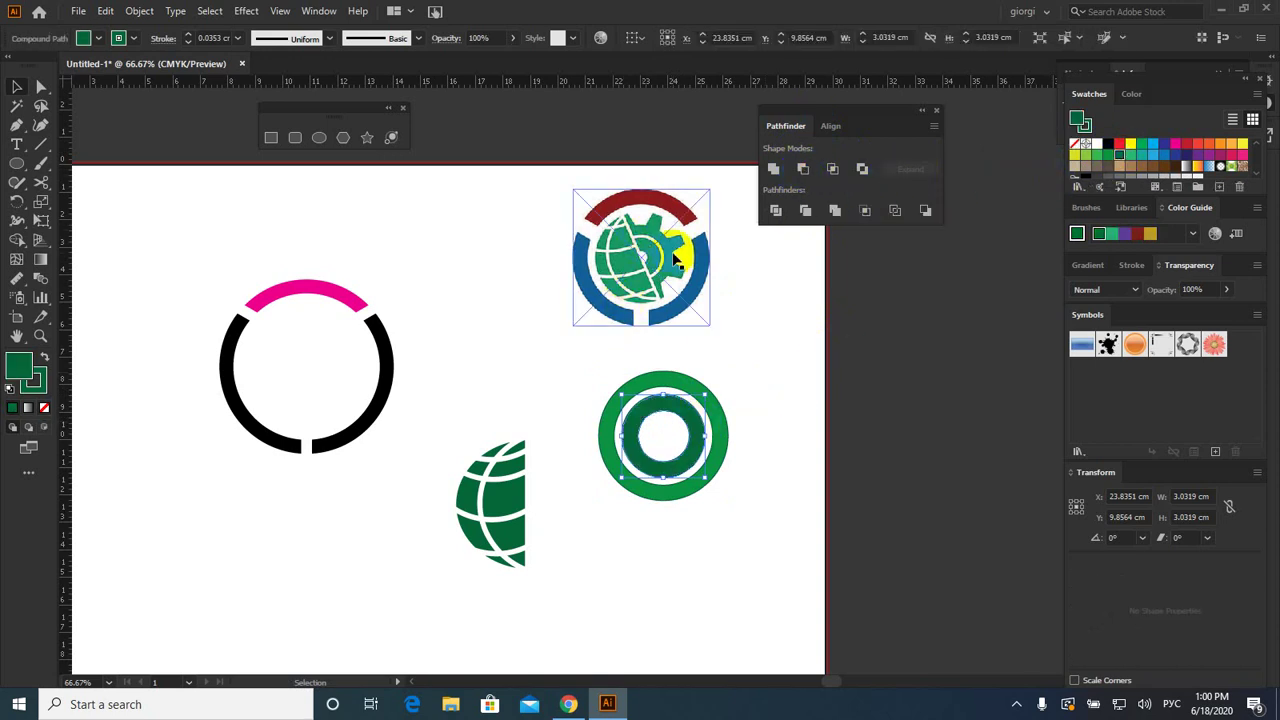
{"action": "left_click", "coordinate": [577, 338]}
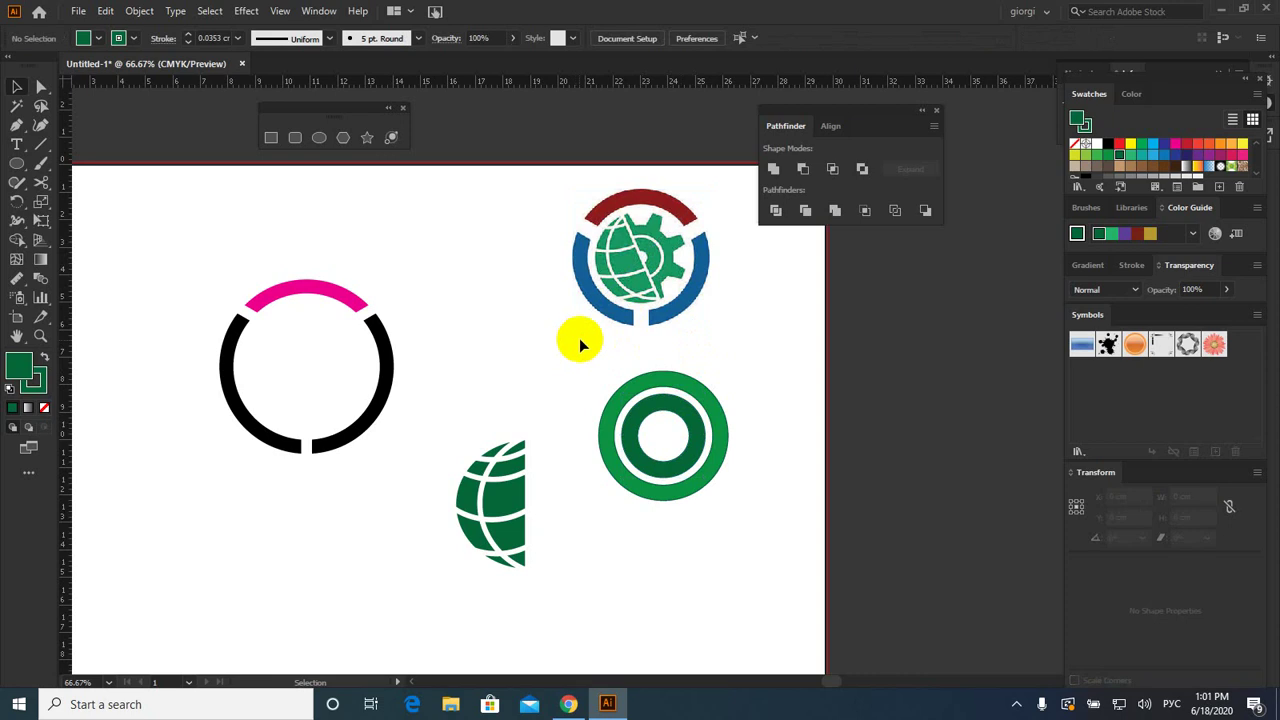
{"action": "left_click", "coordinate": [660, 205]}
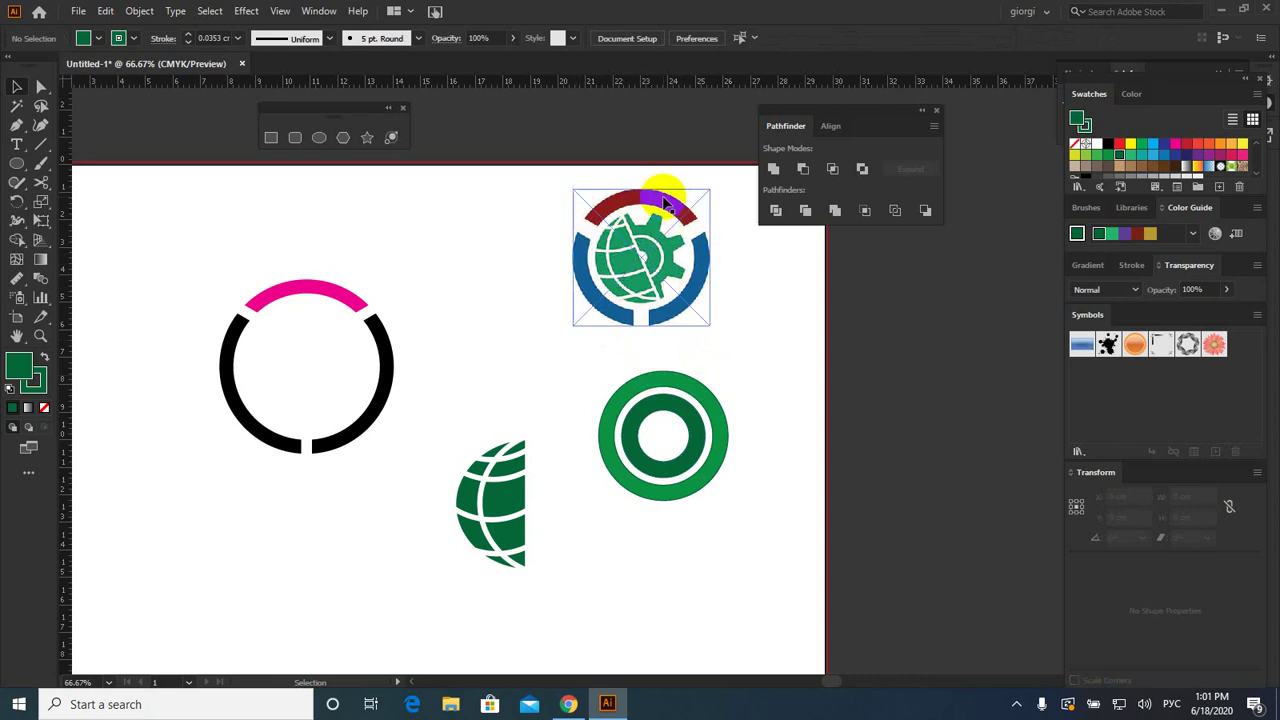
{"action": "left_click", "coordinate": [560, 240]}
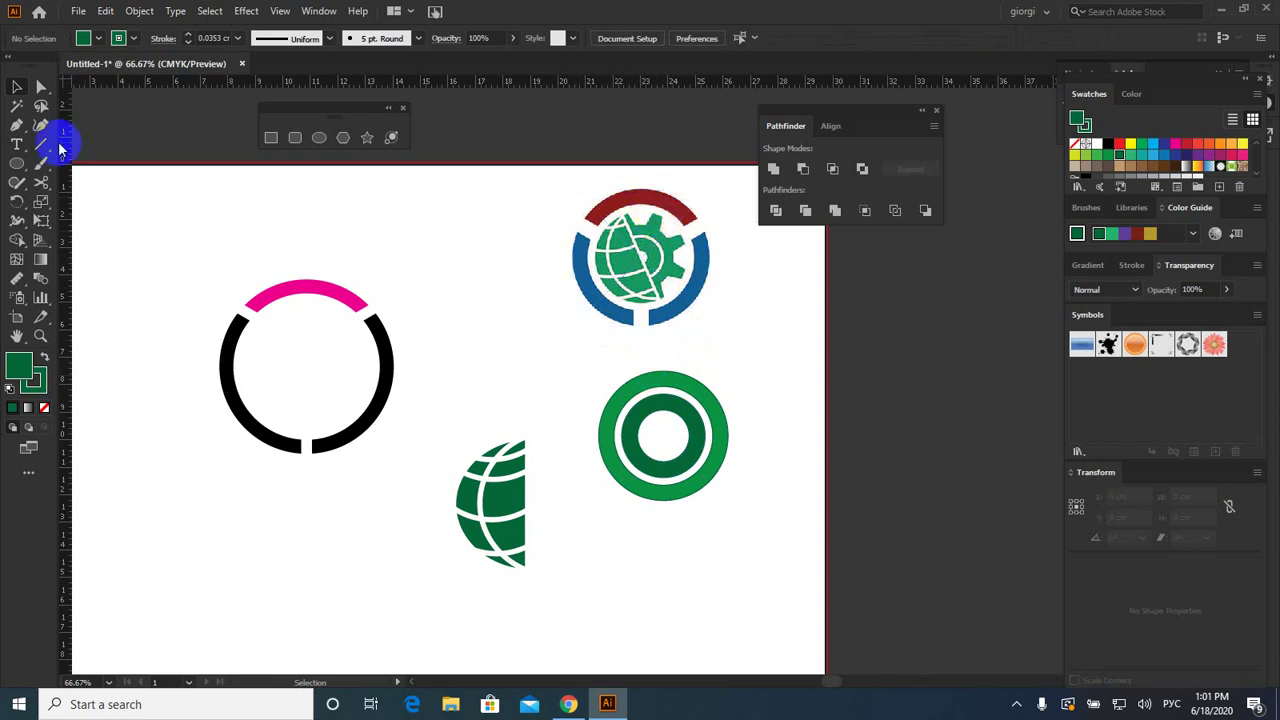
Step: Draw a 6.5 cm no-fill circle centred on the green rings, undoing a stray ellipse
{"action": "left_click", "coordinate": [270, 137]}
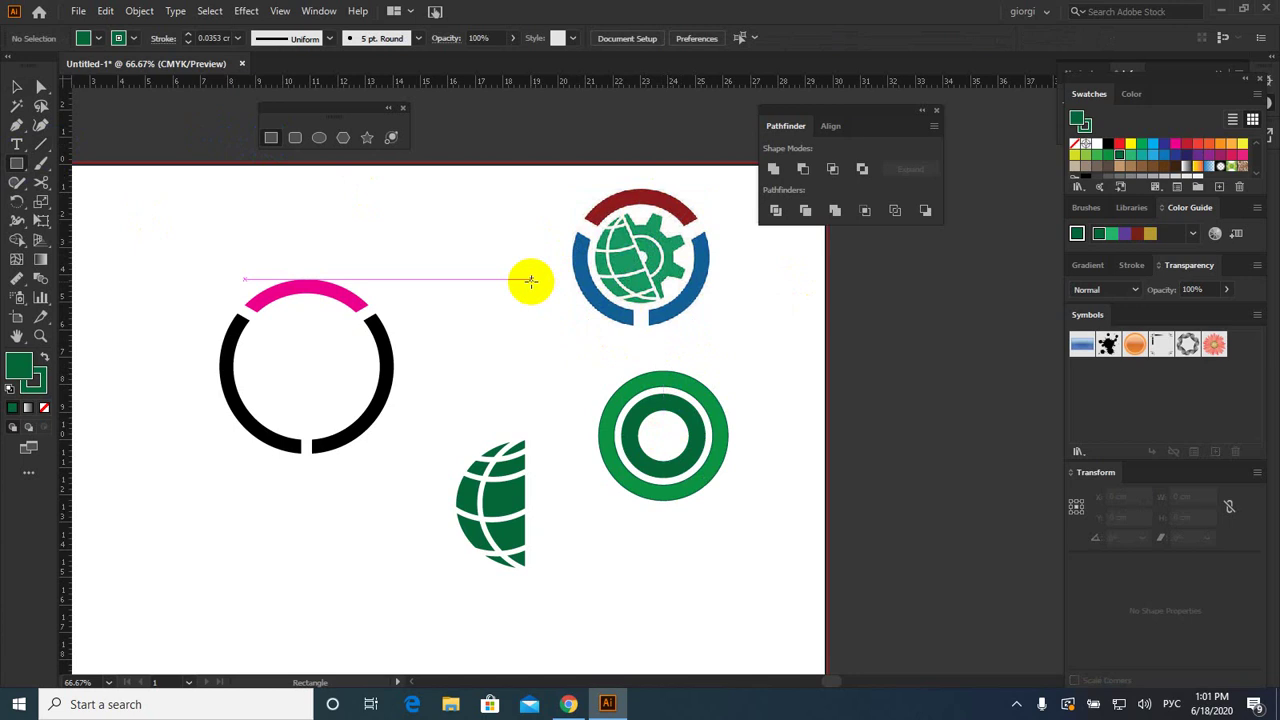
{"action": "left_click_drag", "start_coordinate": [669, 430], "coordinate": [589, 349]}
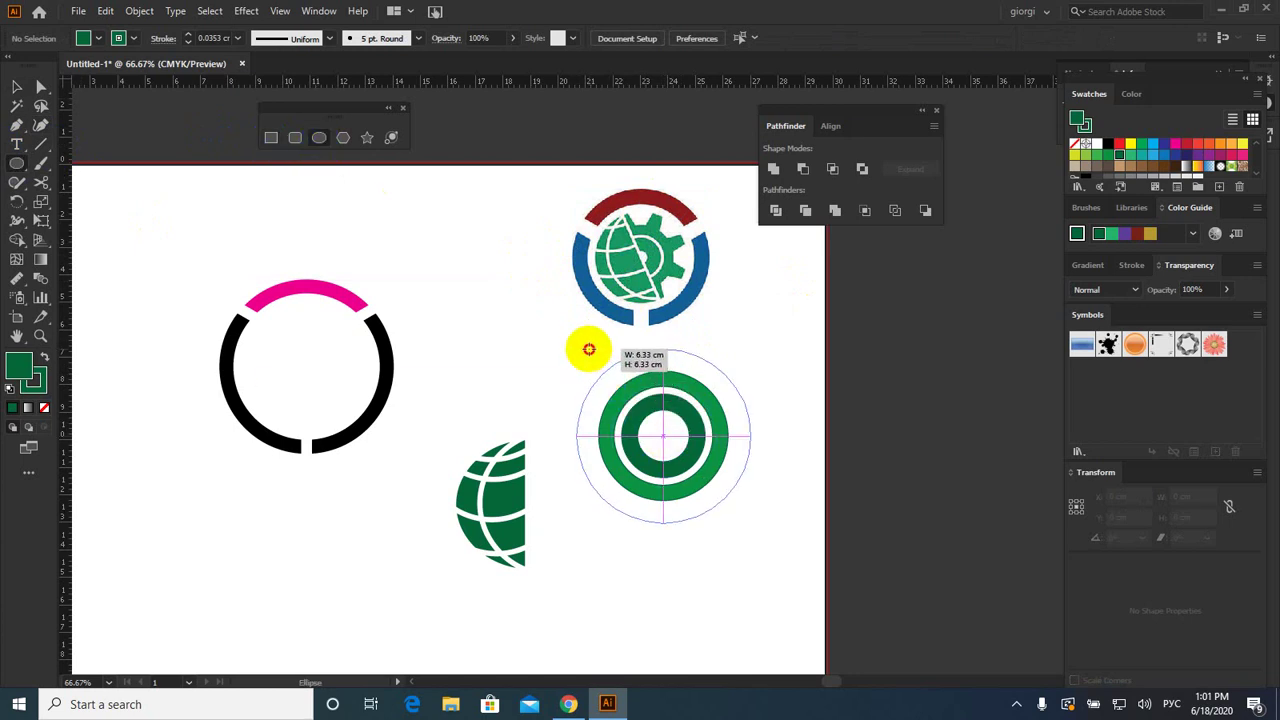
{"action": "left_click_drag", "start_coordinate": [589, 349], "coordinate": [587, 347]}
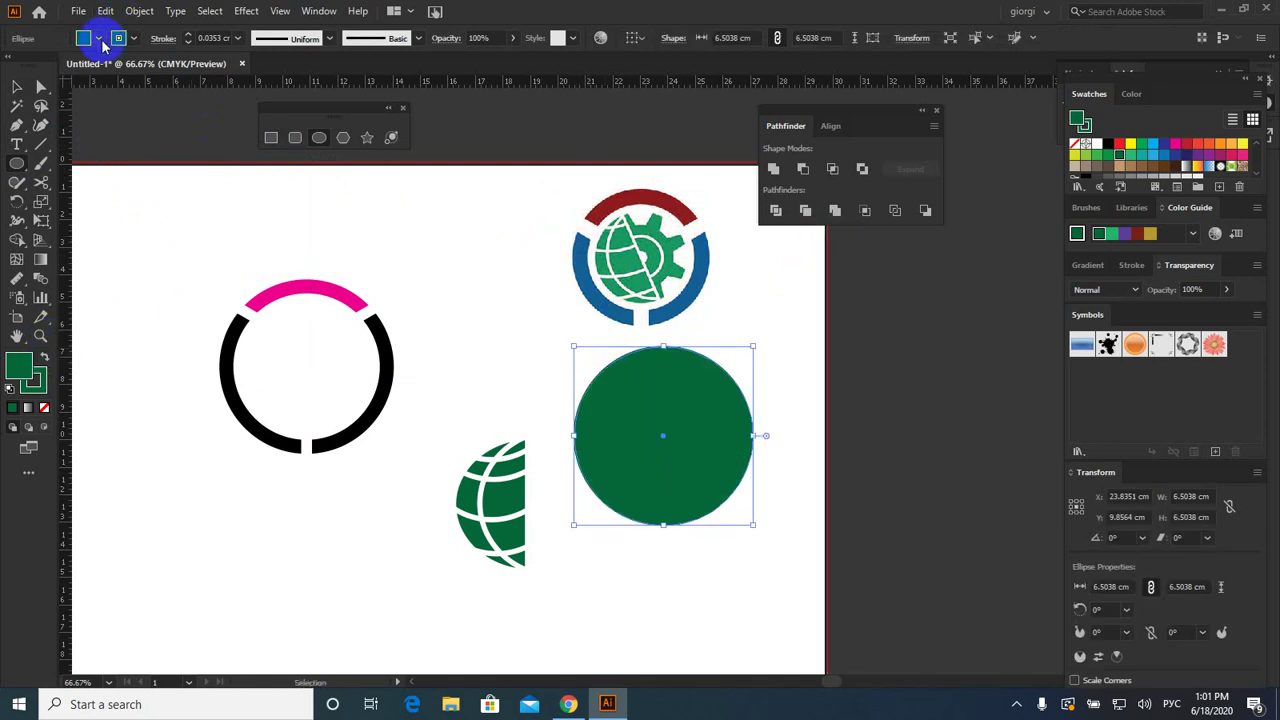
{"action": "left_click", "coordinate": [100, 40]}
{"action": "left_click", "coordinate": [10, 66]}
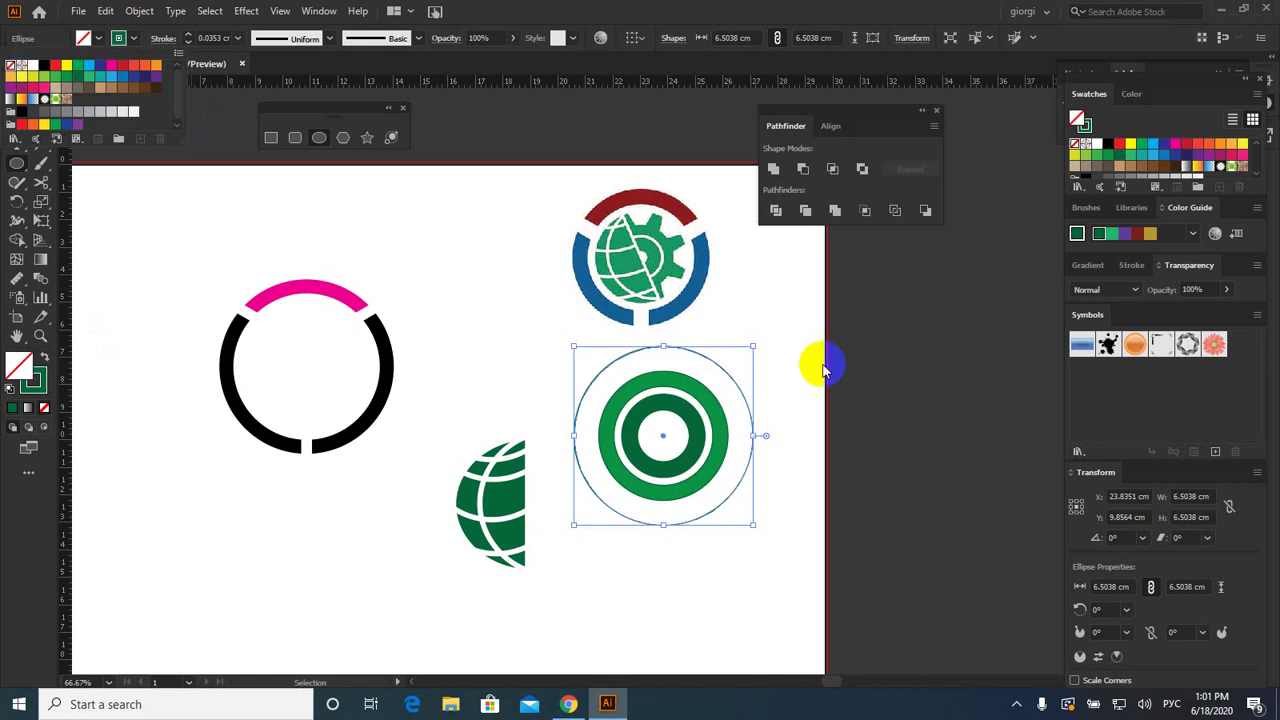
{"action": "left_click", "coordinate": [294, 158]}
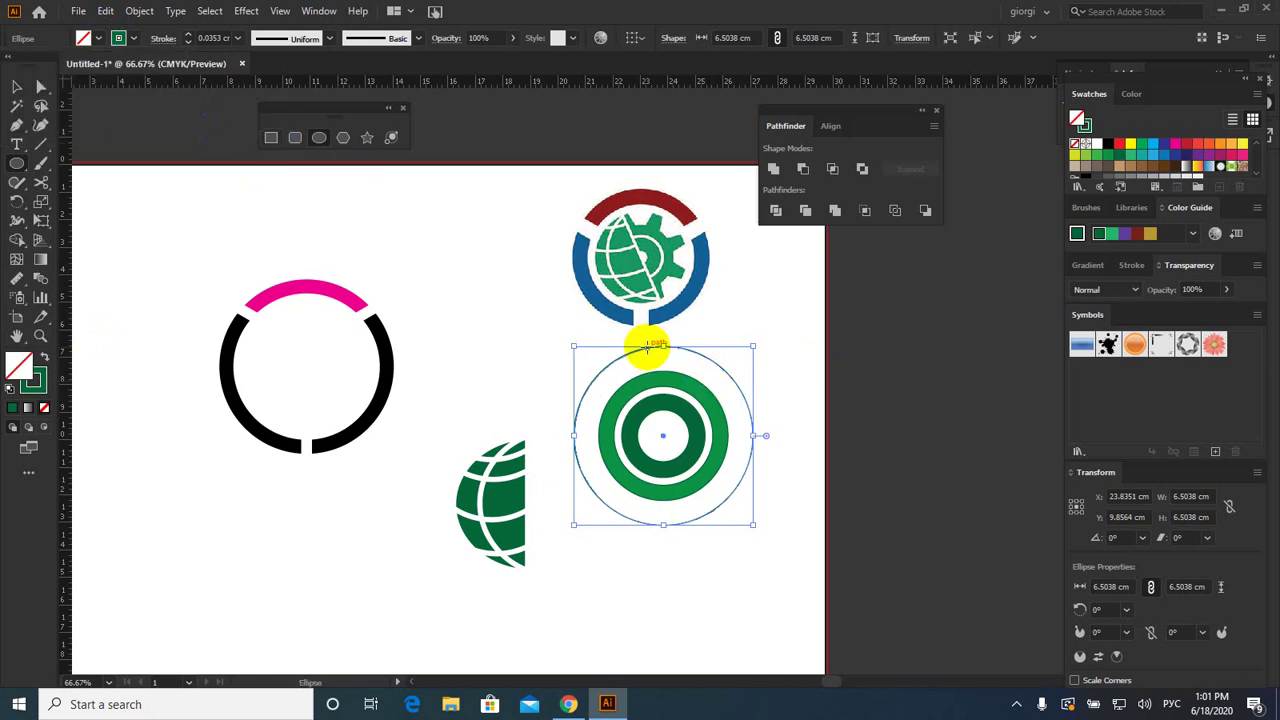
{"action": "left_click_drag", "start_coordinate": [649, 351], "coordinate": [662, 369]}
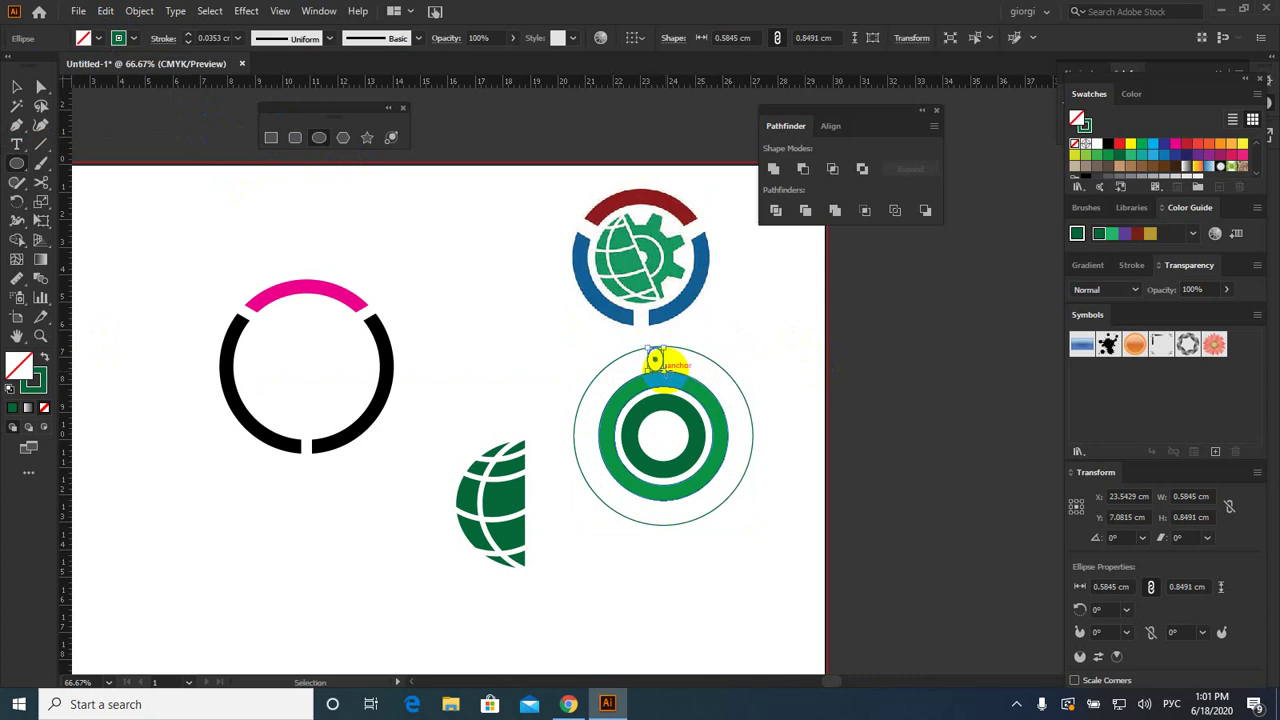
{"action": "key", "text": "ctrl+z"}
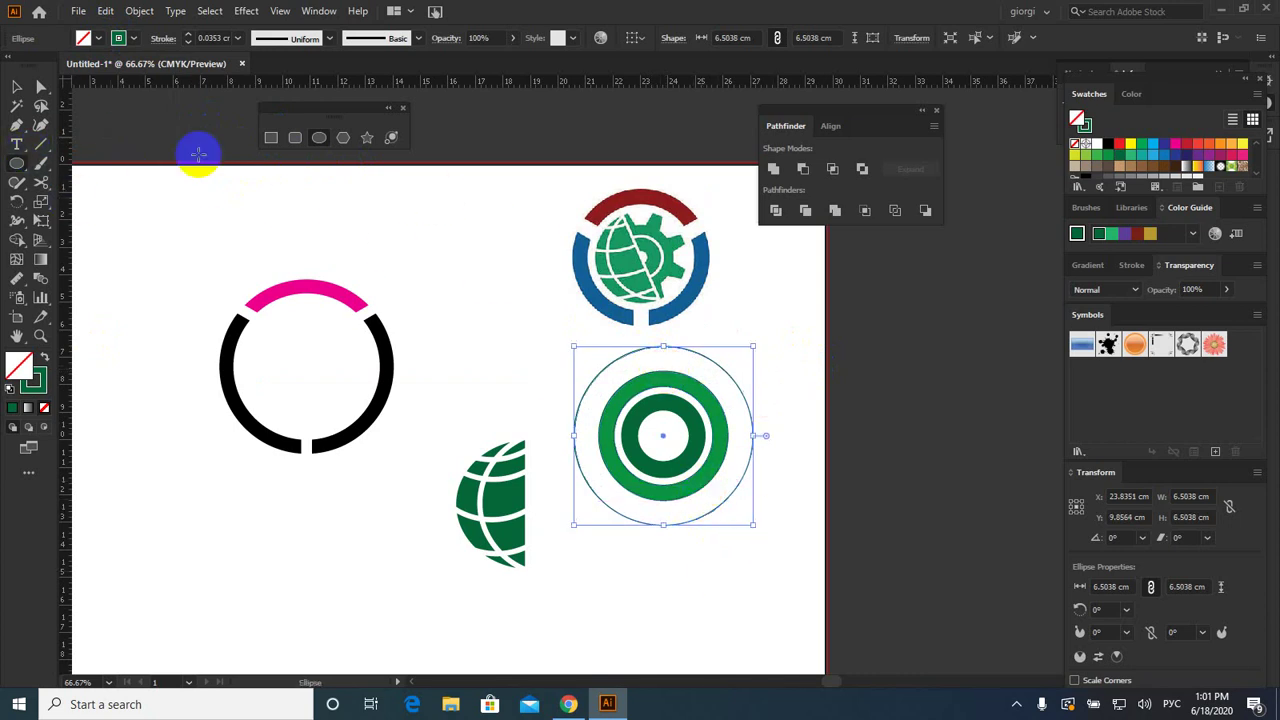
{"action": "left_click", "coordinate": [270, 137]}
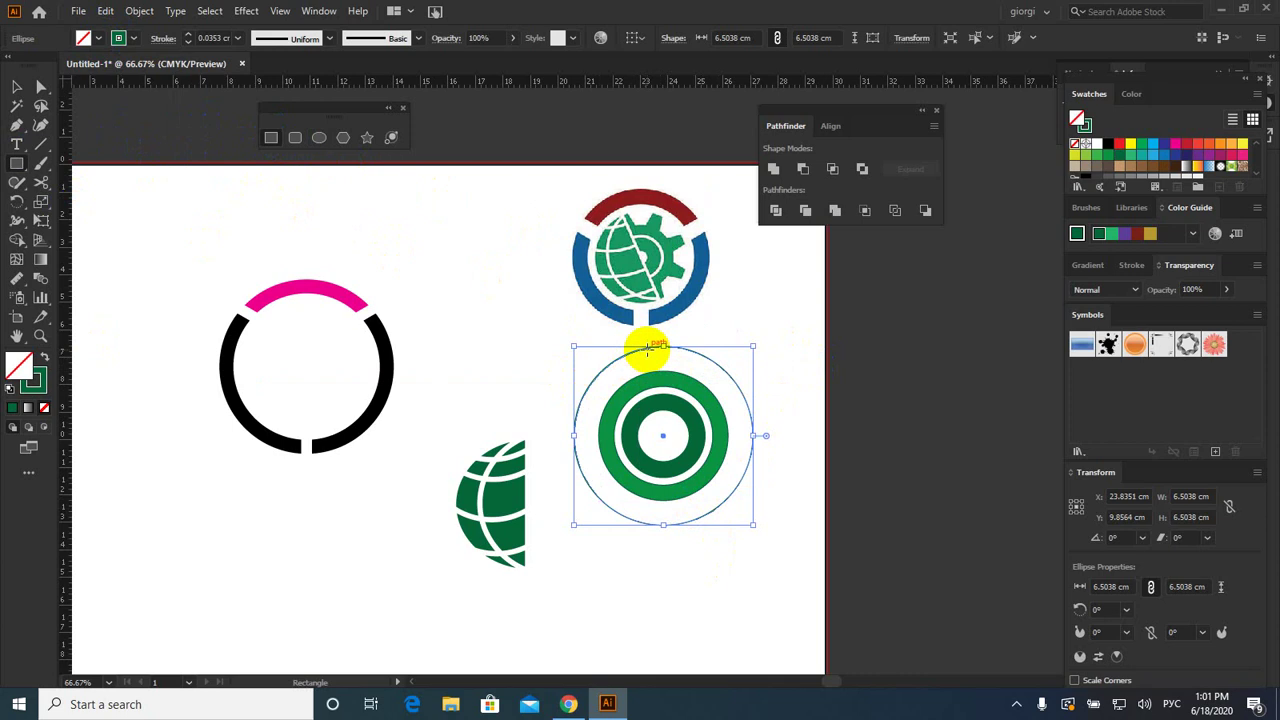
Step: Draw a small rectangle at the circle's top and taper its top corners inward
{"action": "left_click_drag", "start_coordinate": [648, 347], "coordinate": [666, 378]}
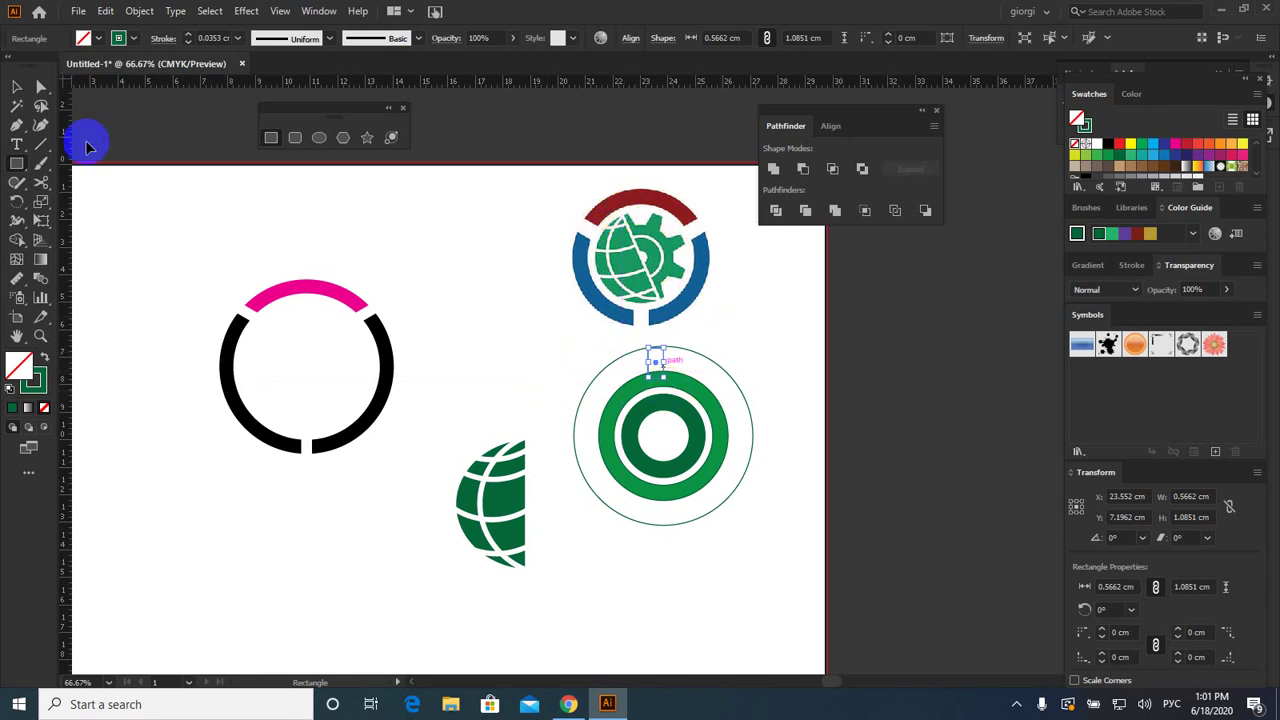
{"action": "left_click", "coordinate": [40, 87]}
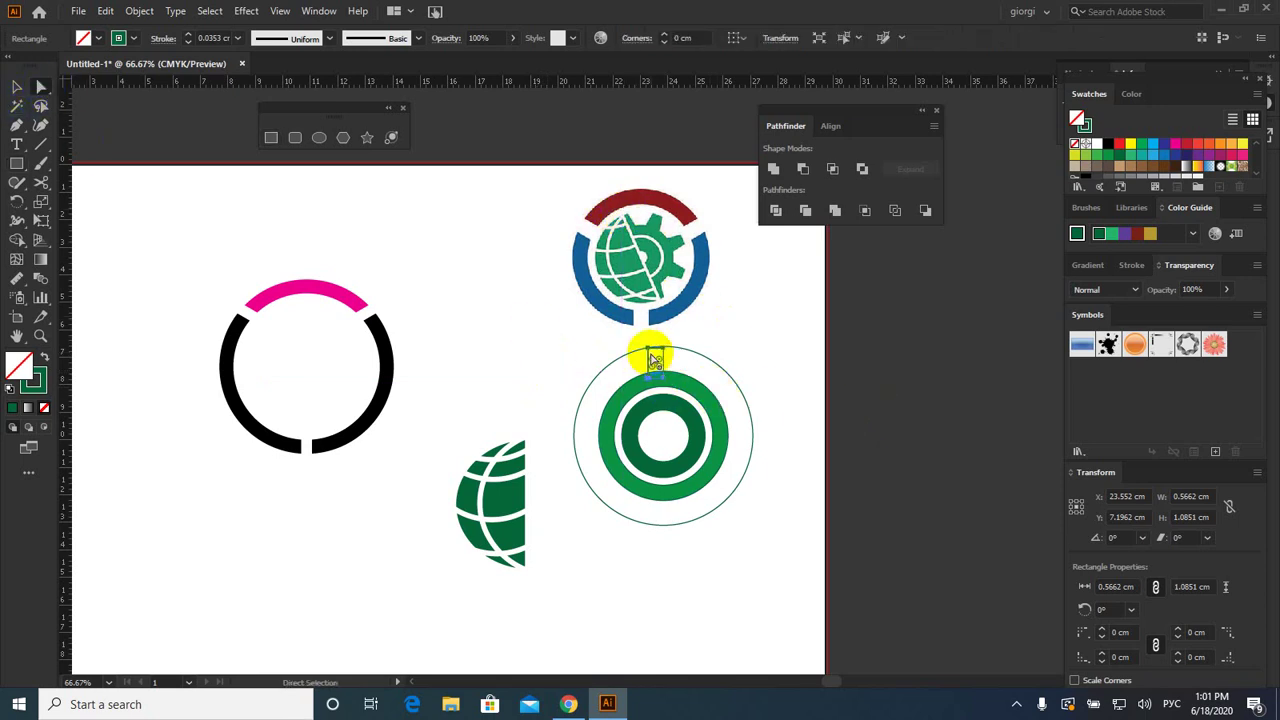
{"action": "left_click_drag", "start_coordinate": [652, 360], "coordinate": [648, 355]}
{"action": "left_click", "coordinate": [651, 356]}
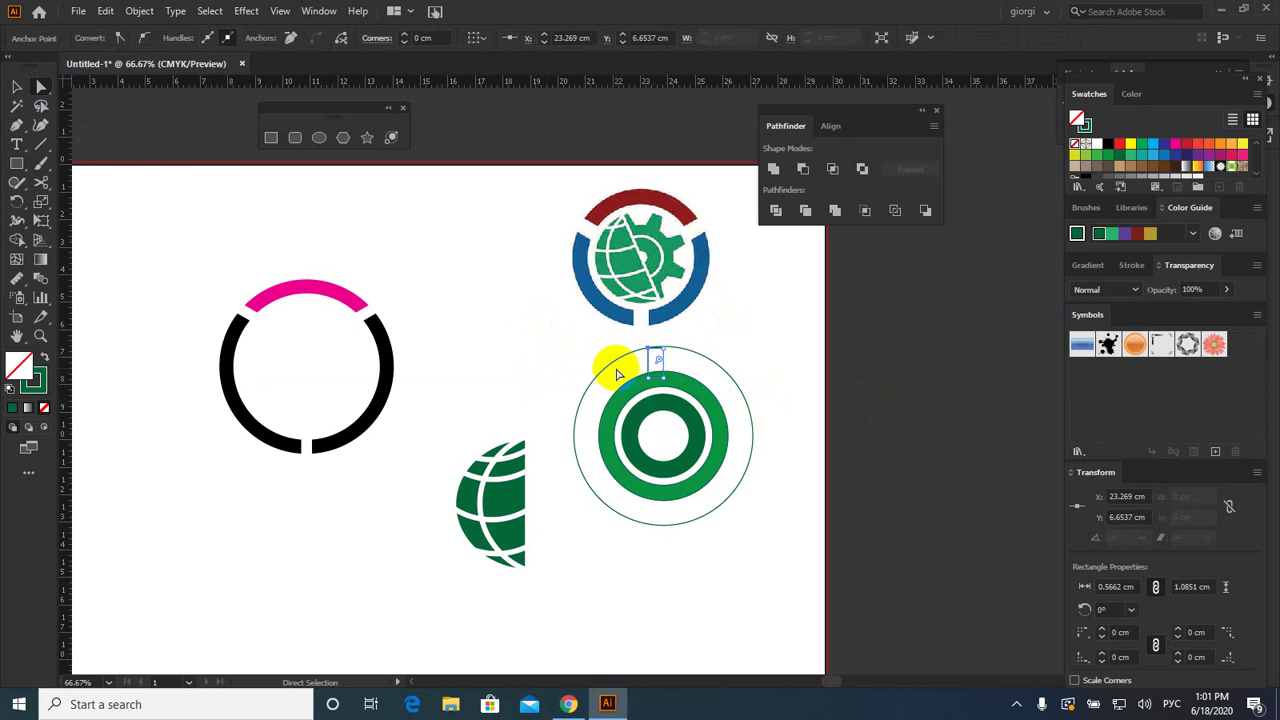
{"action": "key", "text": "Right"}
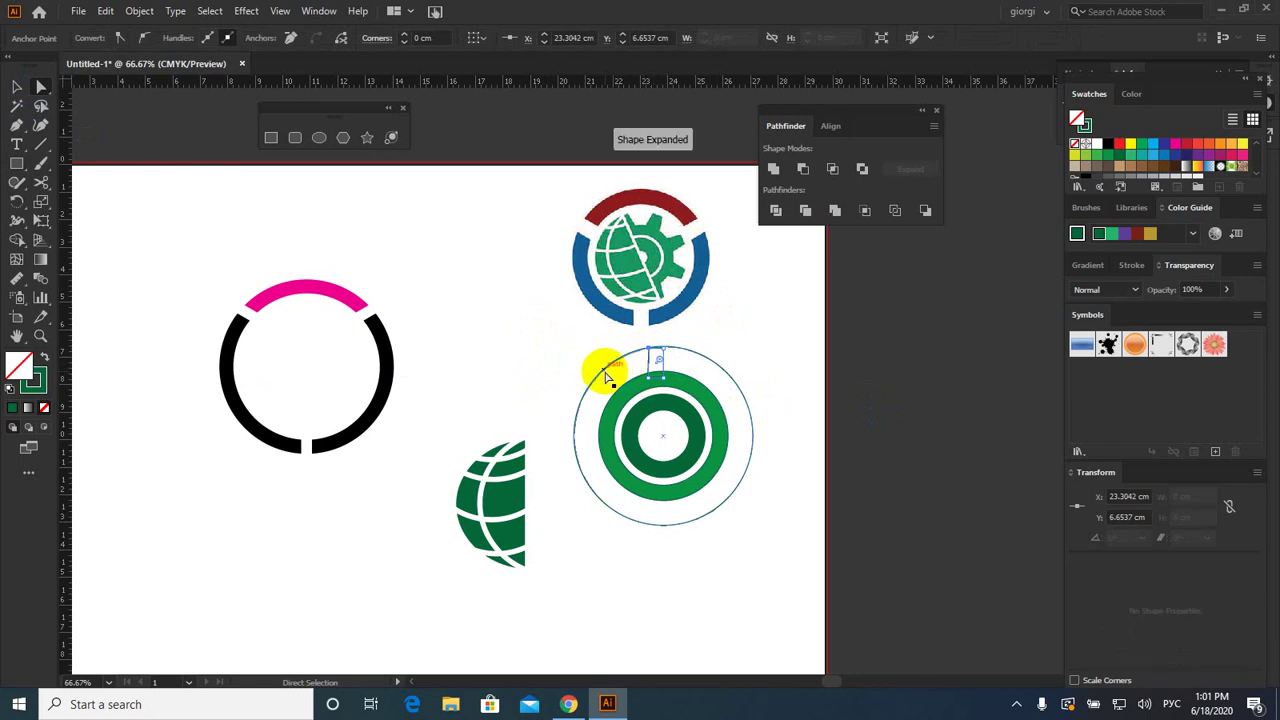
{"action": "left_click", "coordinate": [660, 355]}
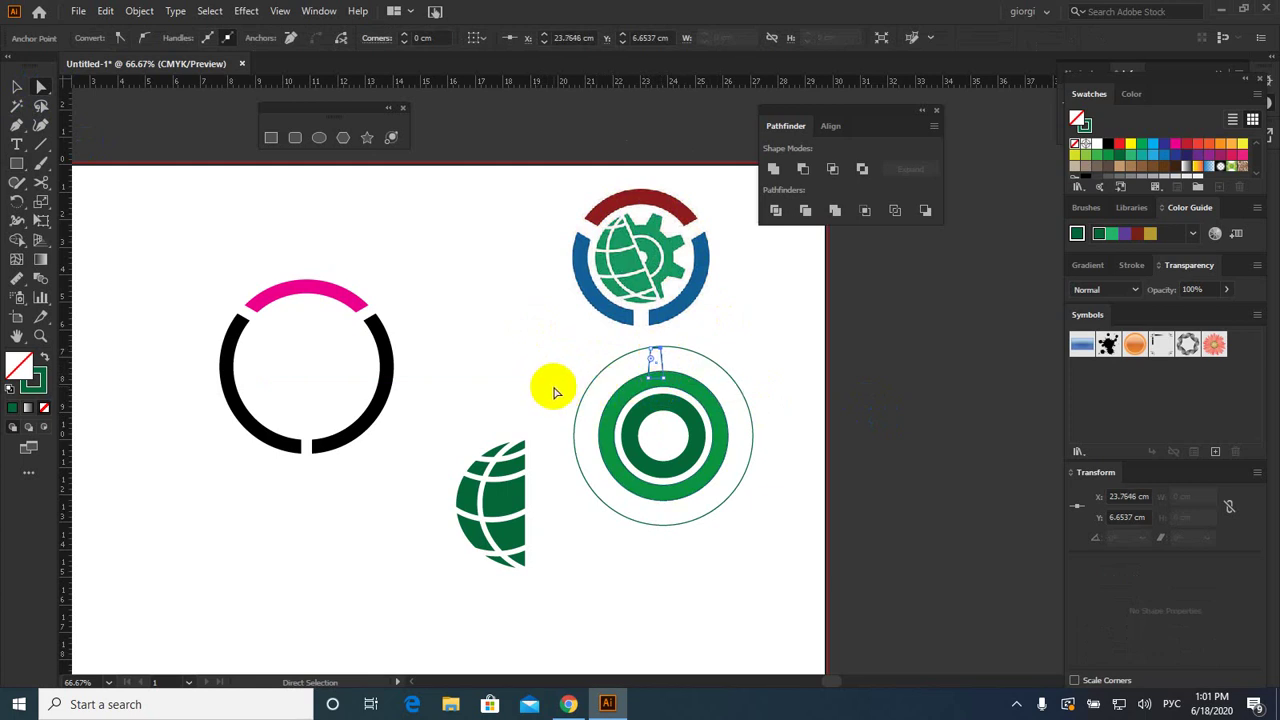
{"action": "key", "text": "Left"}
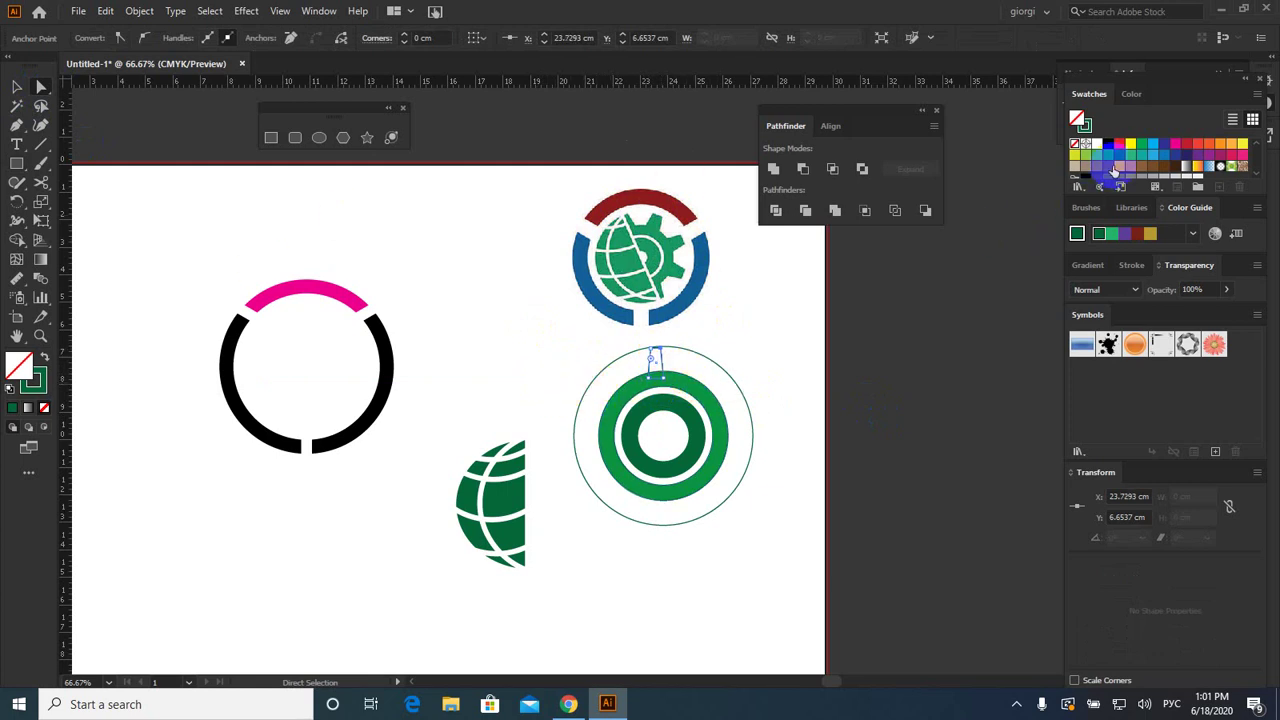
Step: Fill the tapered tab green and select it
{"action": "left_click_drag", "start_coordinate": [1095, 165], "coordinate": [33, 370]}
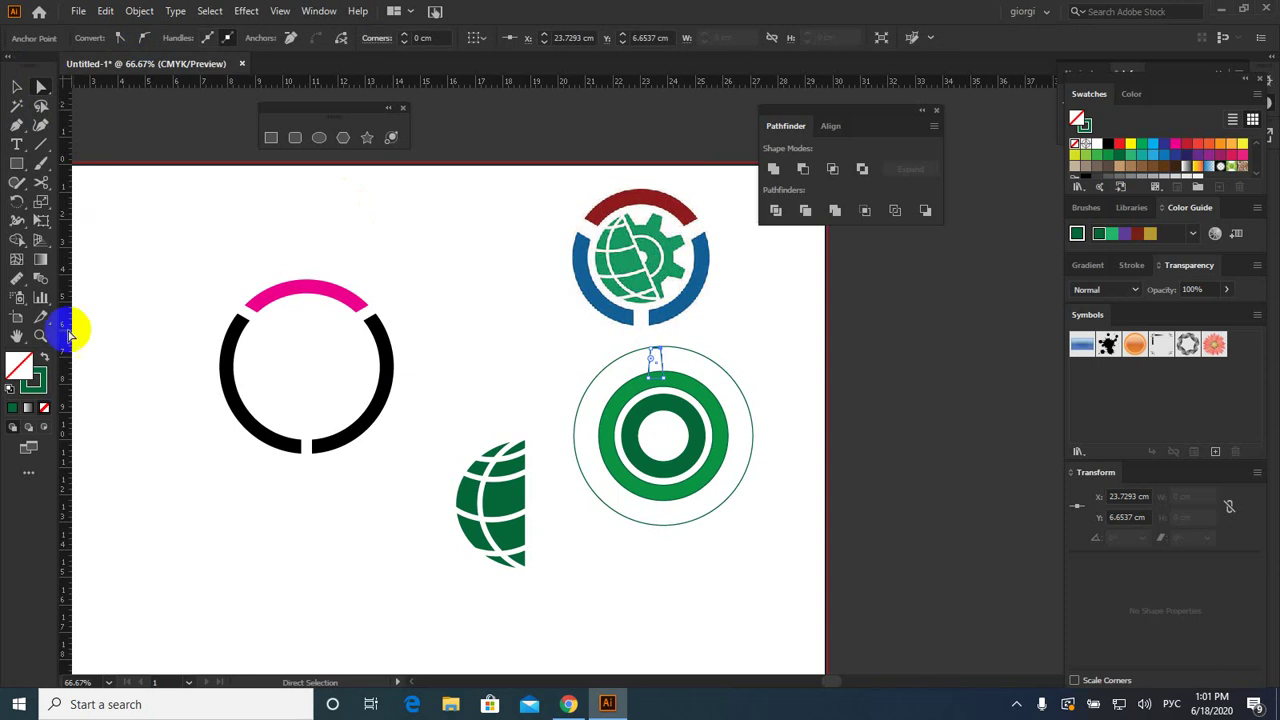
{"action": "left_click", "coordinate": [1108, 153]}
{"action": "mouse_move", "coordinate": [658, 357]}
{"action": "left_mouse_down"}
{"action": "mouse_move", "coordinate": [645, 245]}
{"action": "mouse_move", "coordinate": [688, 522]}
{"action": "left_mouse_up"}
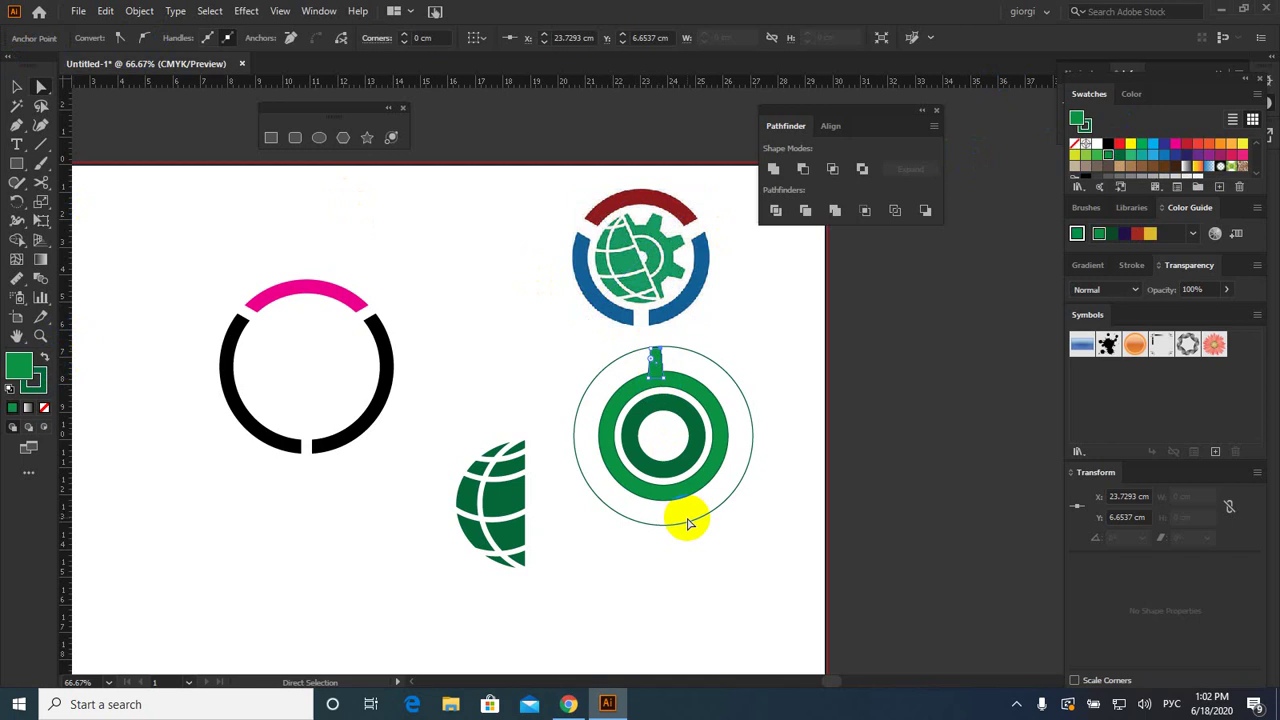
{"action": "left_click", "coordinate": [48, 210]}
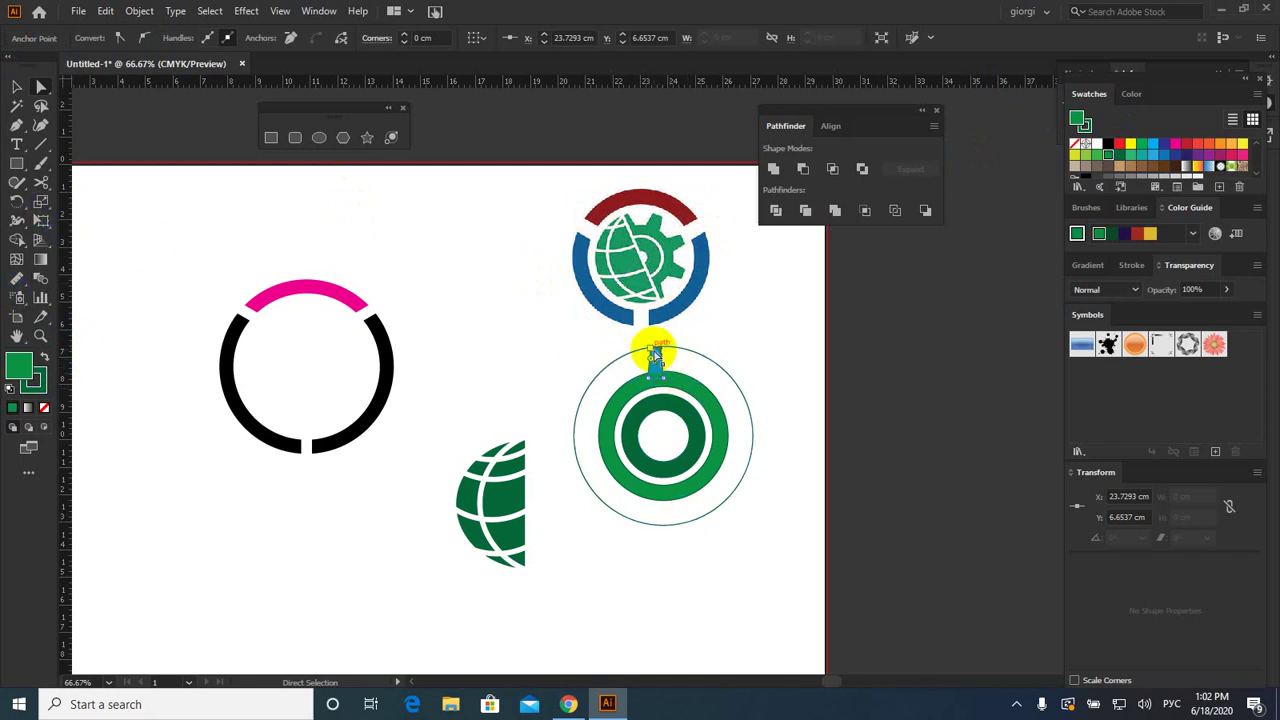
Step: Make a 180° rotated copy of the tab, then remove the misplaced copy
{"action": "left_click", "coordinate": [44, 228]}
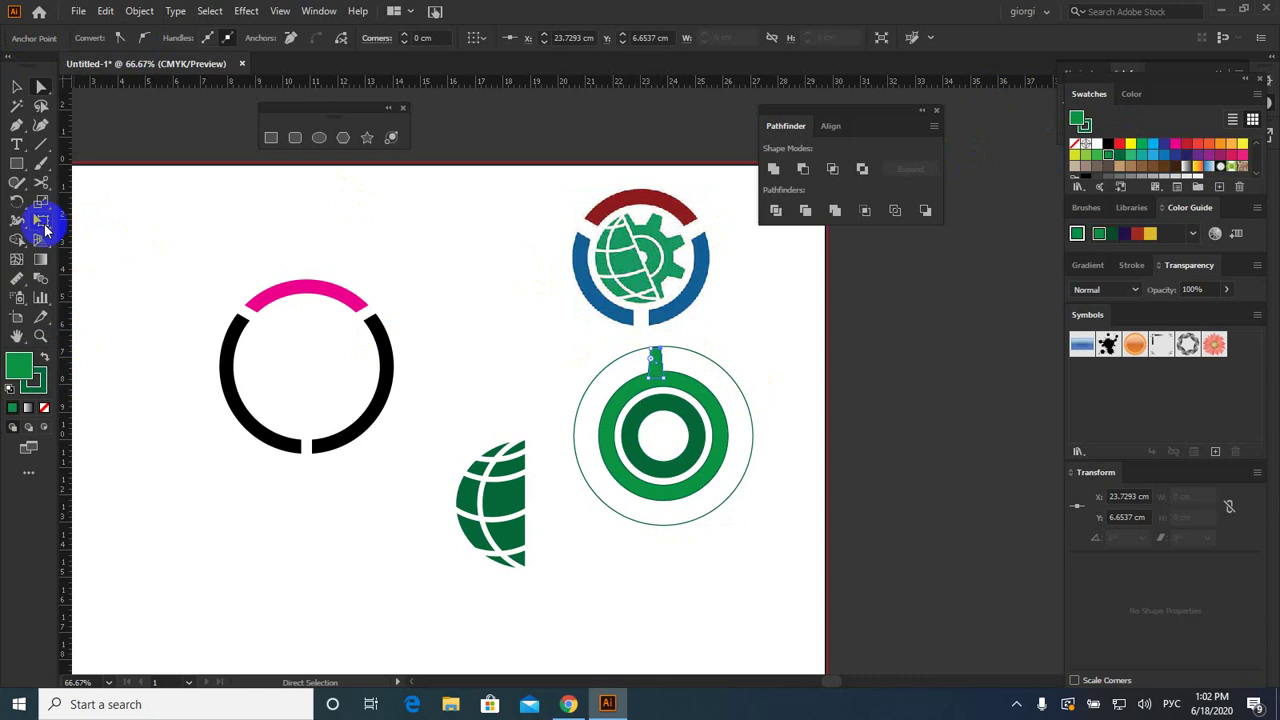
{"action": "left_click", "coordinate": [20, 210]}
{"action": "left_click", "coordinate": [20, 210]}
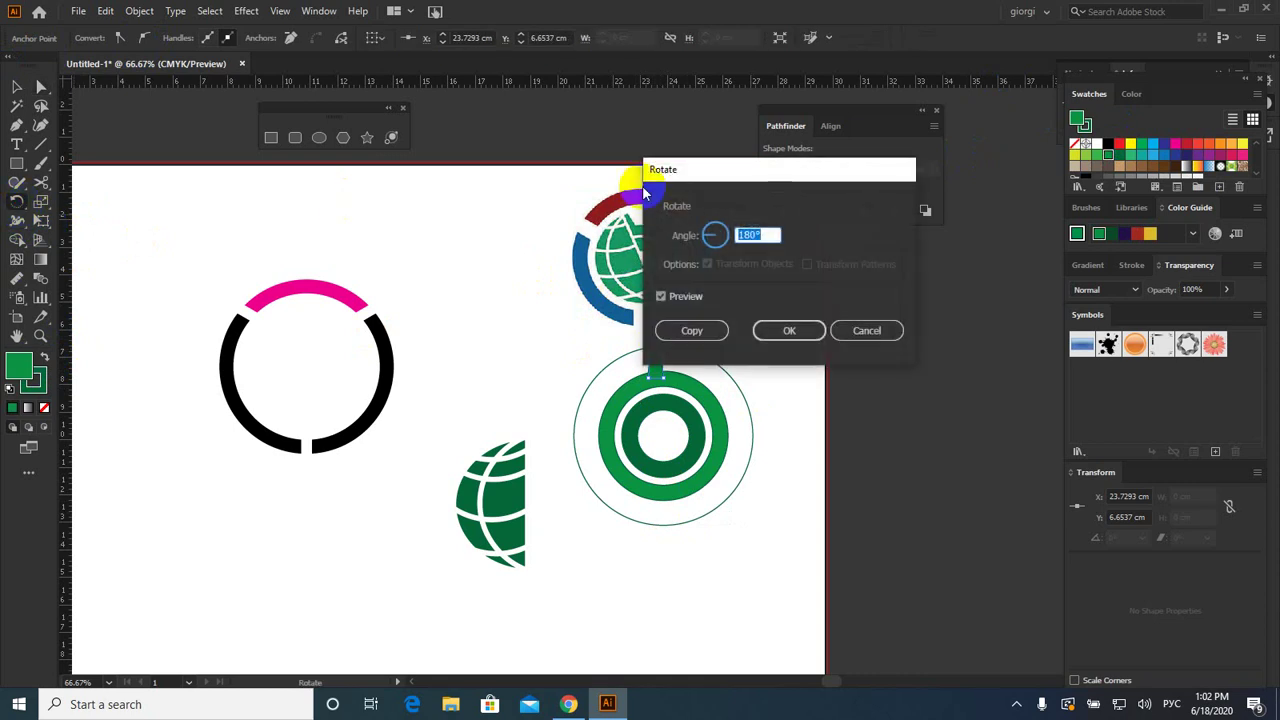
{"action": "left_click_drag", "start_coordinate": [701, 174], "coordinate": [343, 97]}
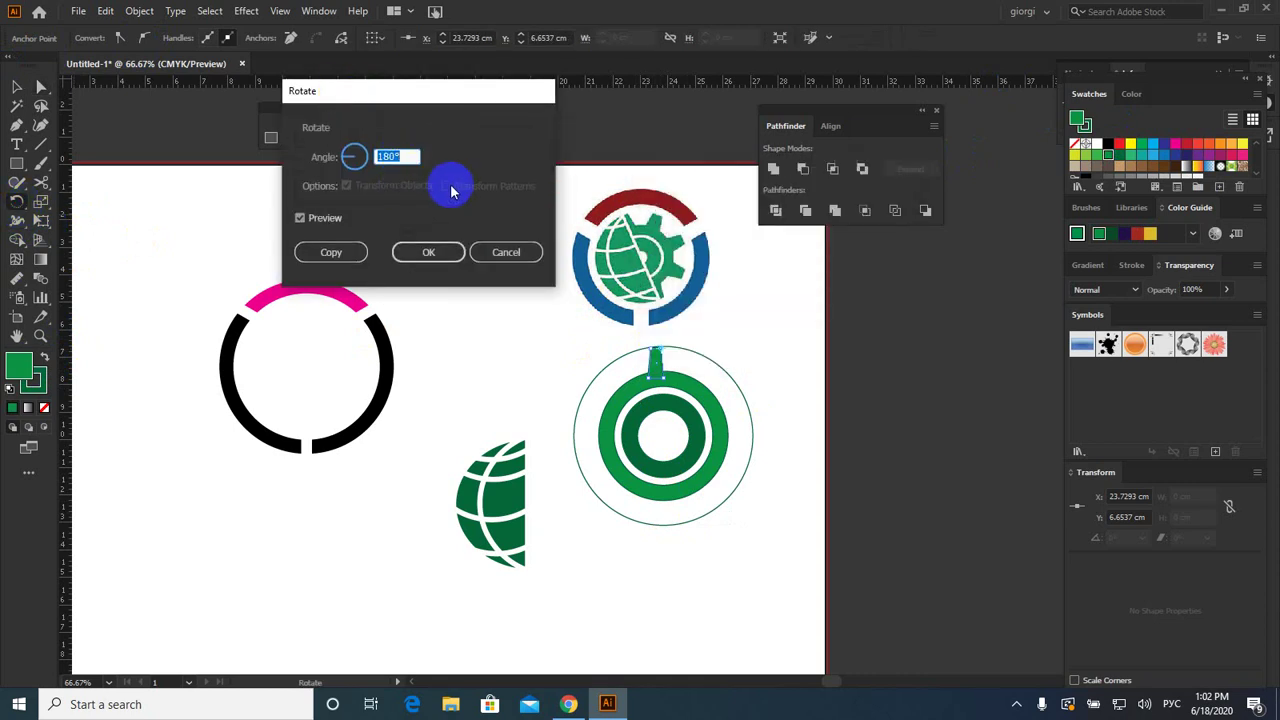
{"action": "left_click", "coordinate": [393, 155]}
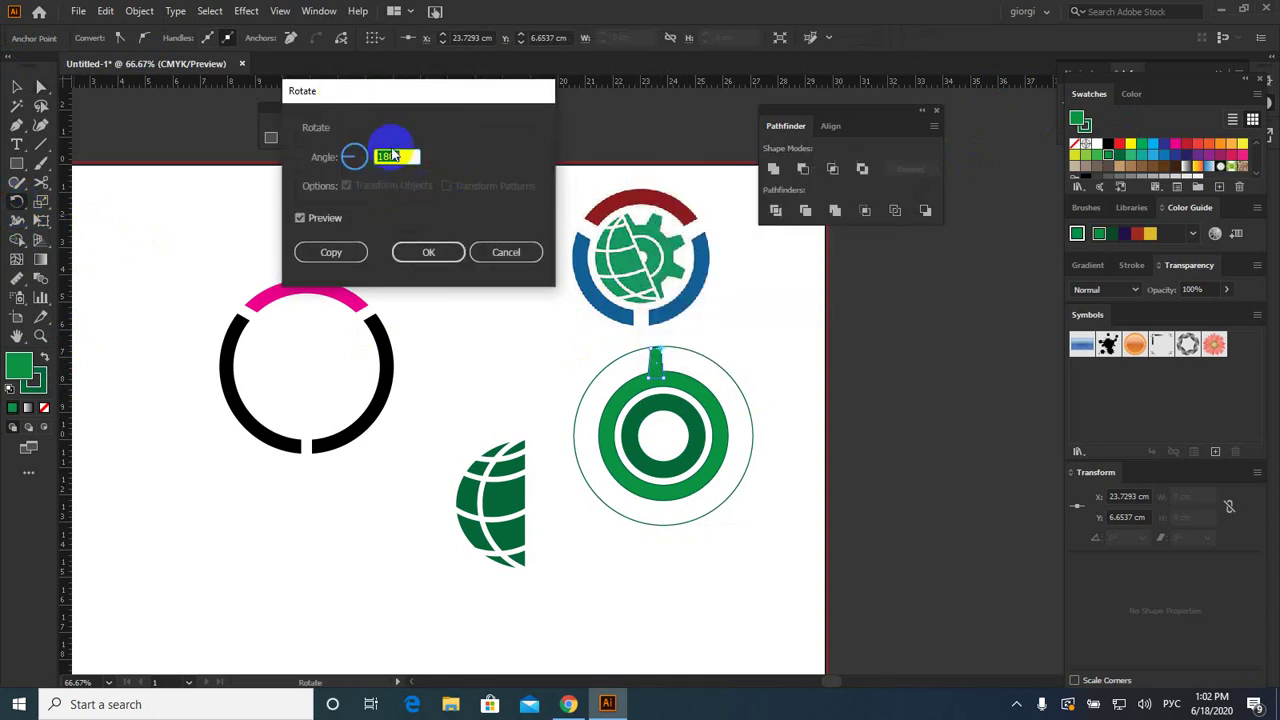
{"action": "left_click", "coordinate": [328, 252]}
{"action": "left_click", "coordinate": [655, 368]}
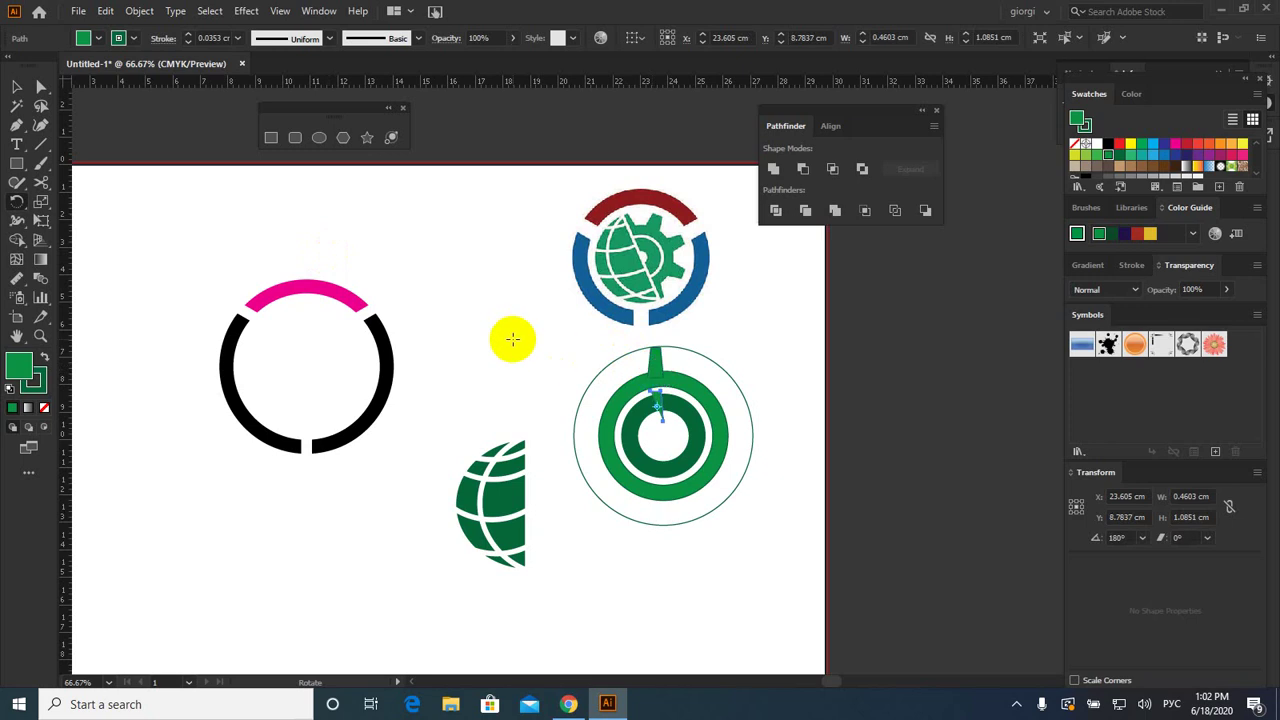
{"action": "key", "text": "ctrl+shift+a"}
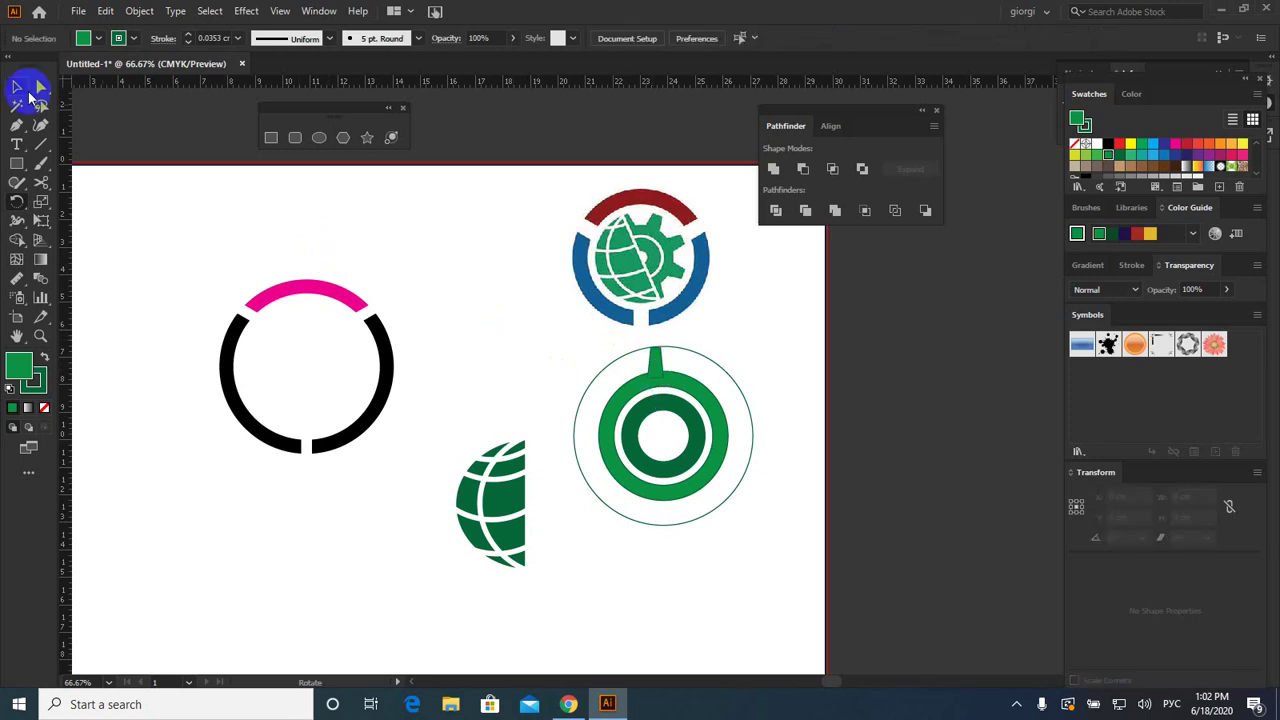
Step: Rotate a 180° copy of the top tab around the circle's centre to the bottom
{"action": "left_click", "coordinate": [655, 360]}
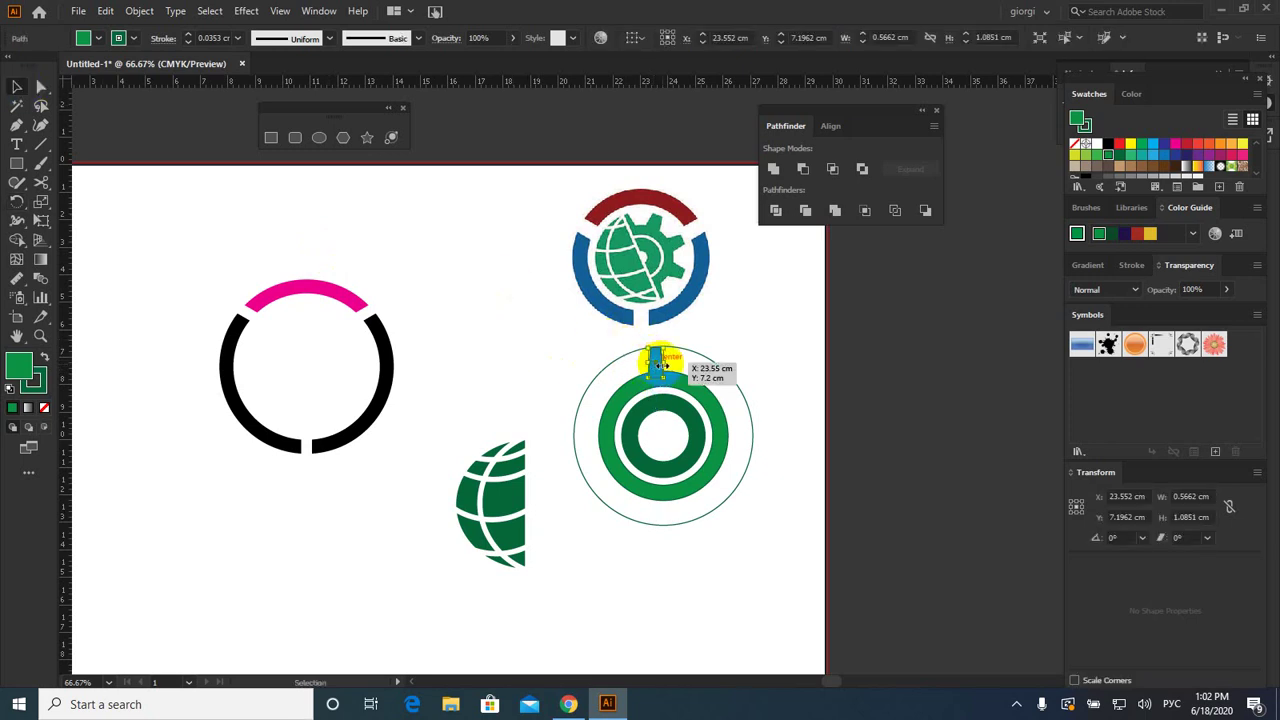
{"action": "double_click", "coordinate": [18, 203]}
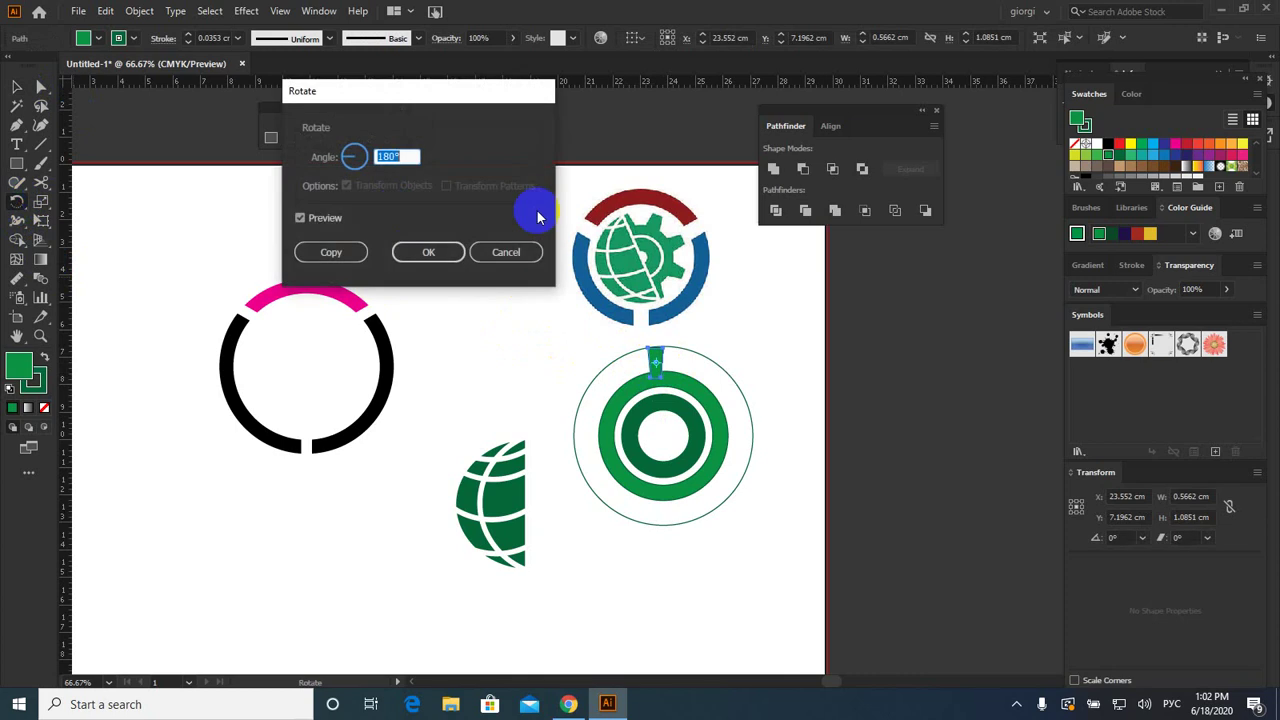
{"action": "double_click", "coordinate": [388, 157]}
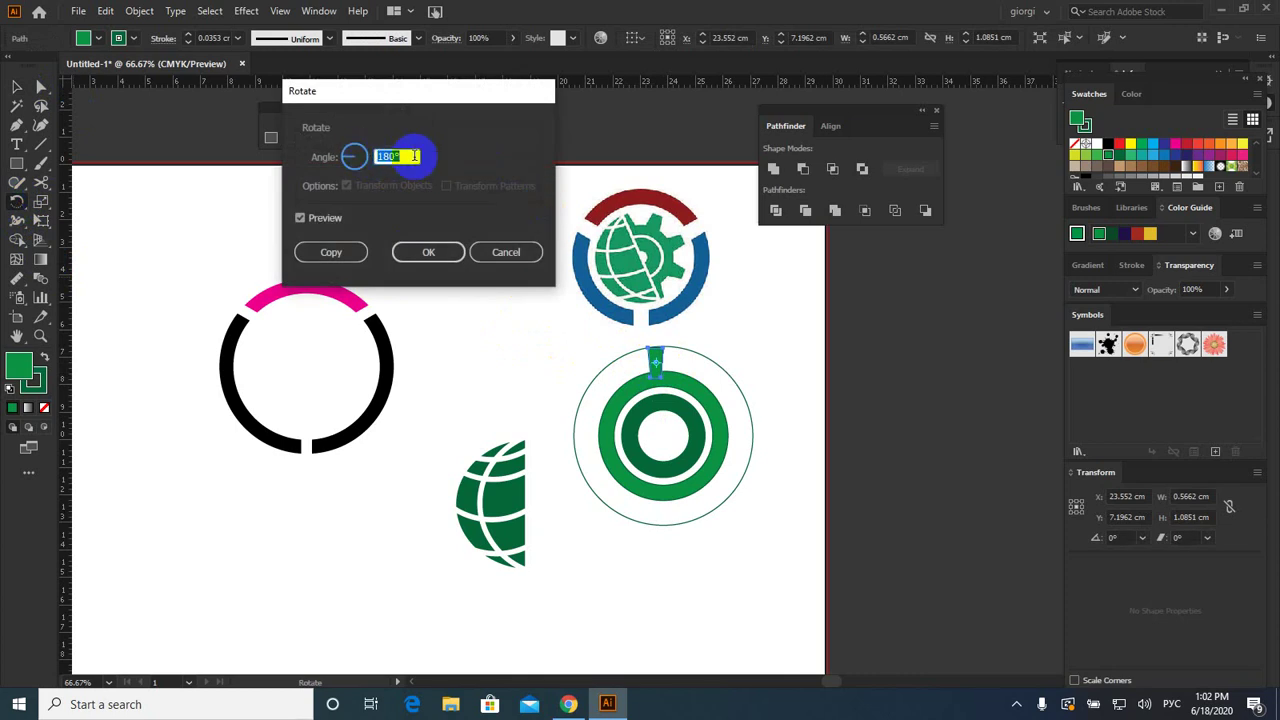
{"action": "left_click", "coordinate": [330, 251]}
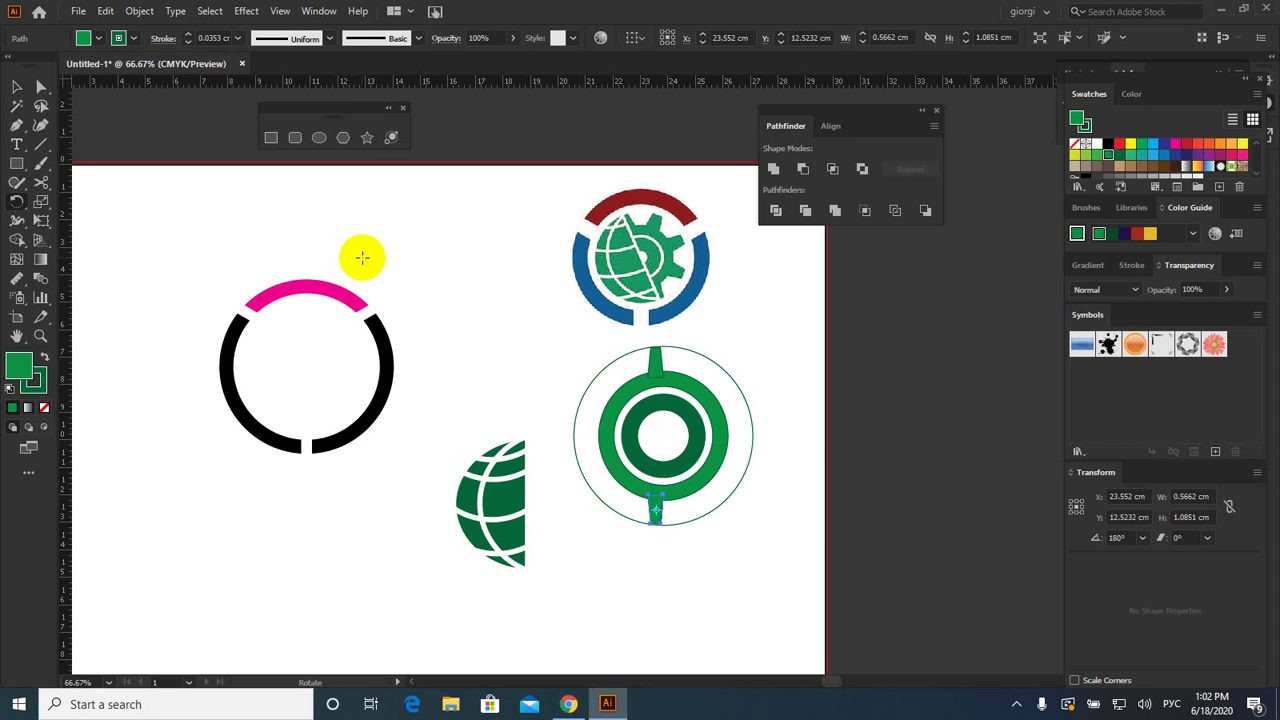
Step: Group the top and bottom tabs into a single bar
{"action": "left_click", "coordinate": [12, 86]}
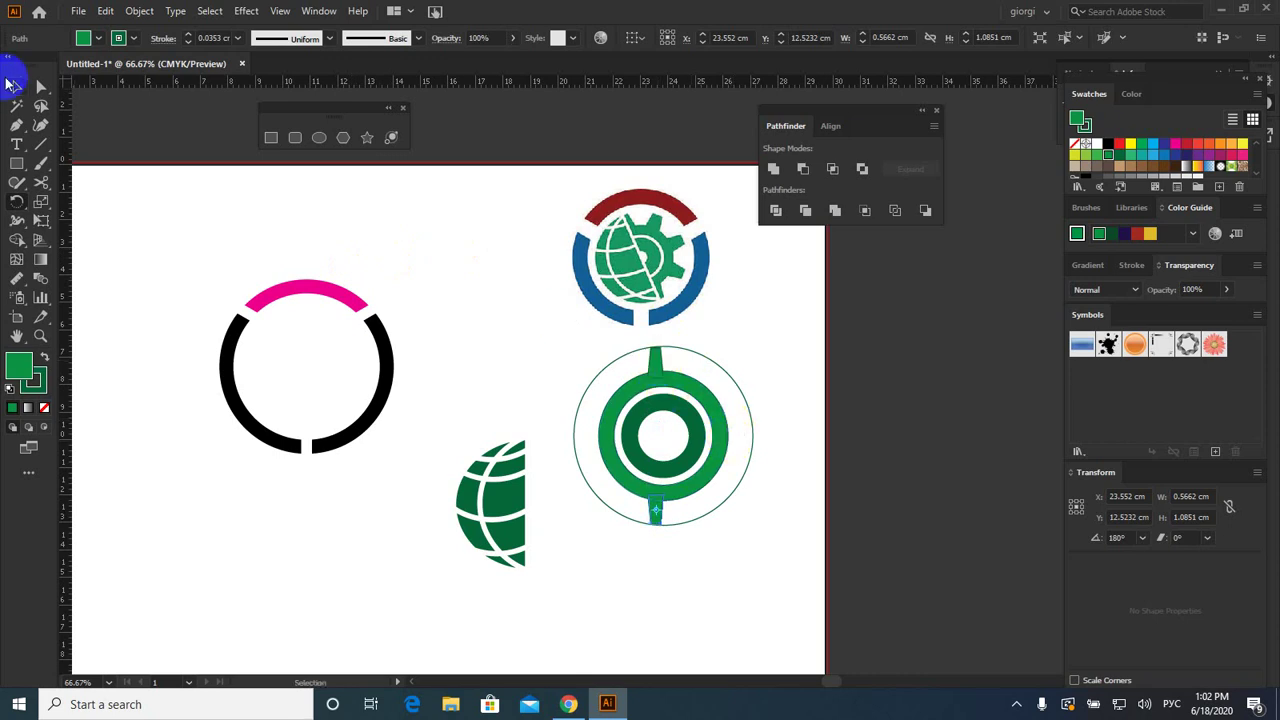
{"action": "left_click_drag", "start_coordinate": [655, 493], "coordinate": [653, 350]}
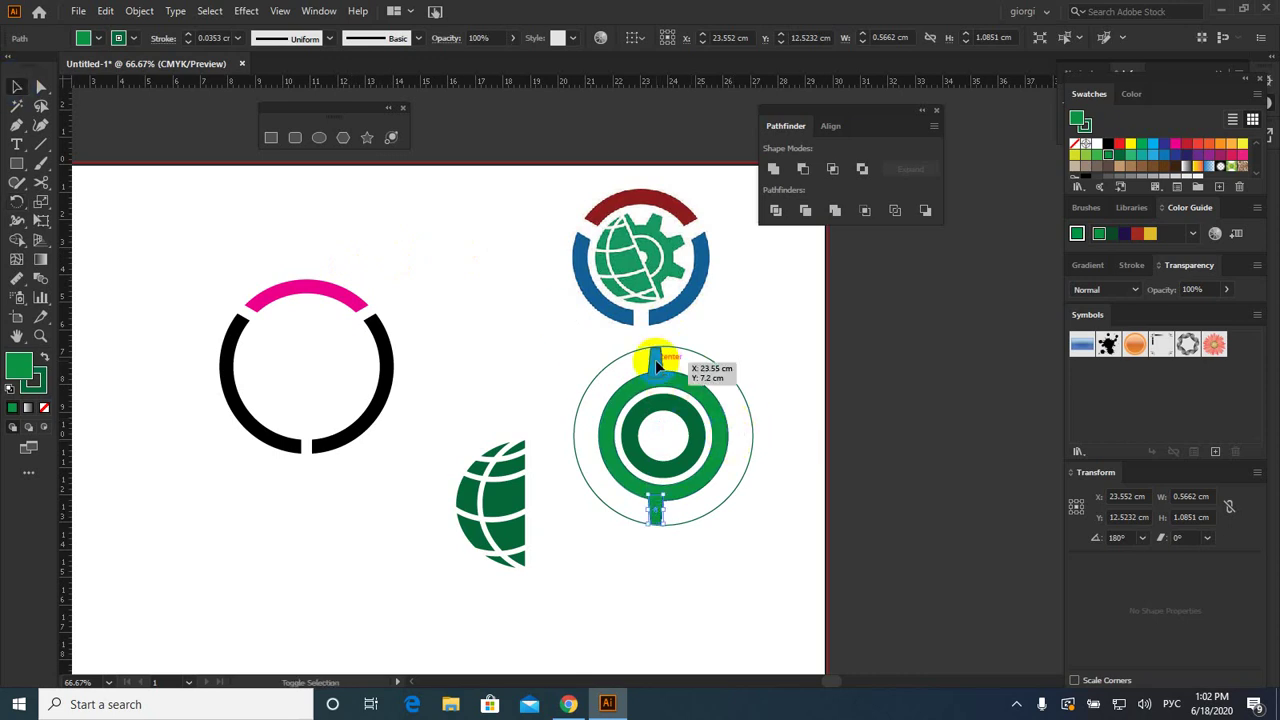
{"action": "left_click", "coordinate": [139, 11]}
{"action": "left_click", "coordinate": [152, 87]}
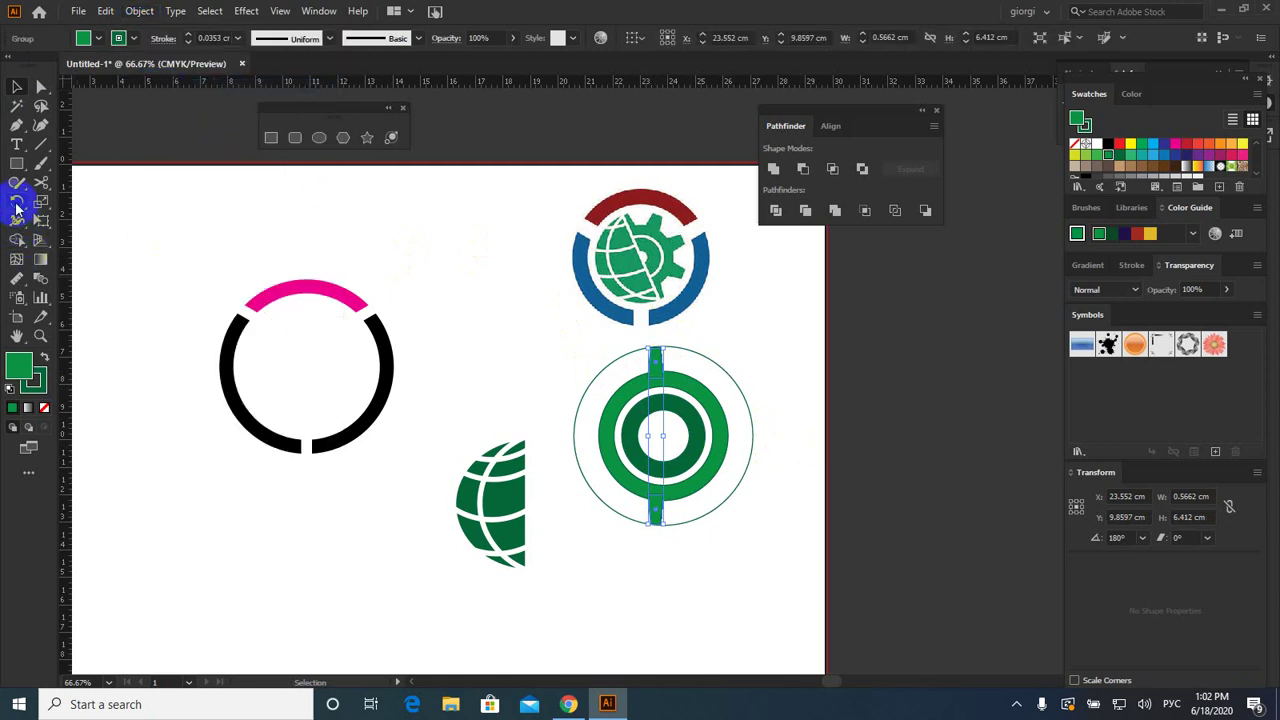
Step: Add three 45° rotated copies of the bar for eight evenly spaced teeth
{"action": "double_click", "coordinate": [16, 204]}
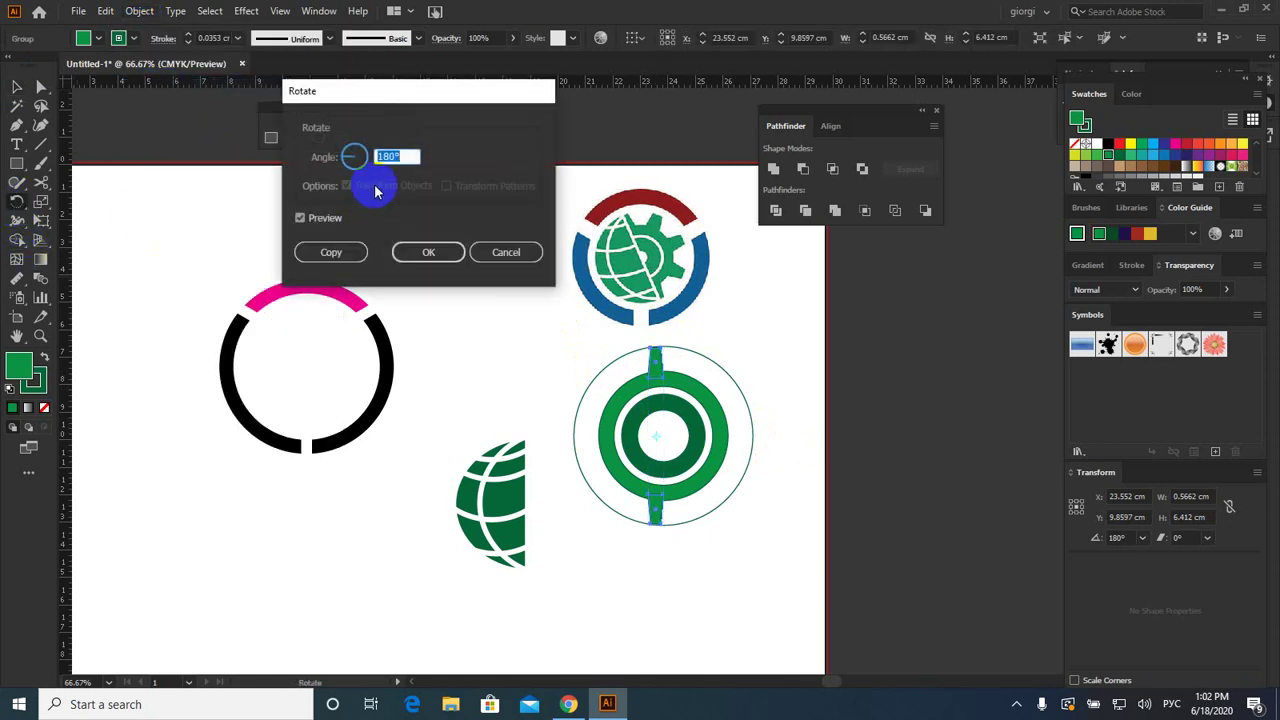
{"action": "left_click", "coordinate": [329, 252]}
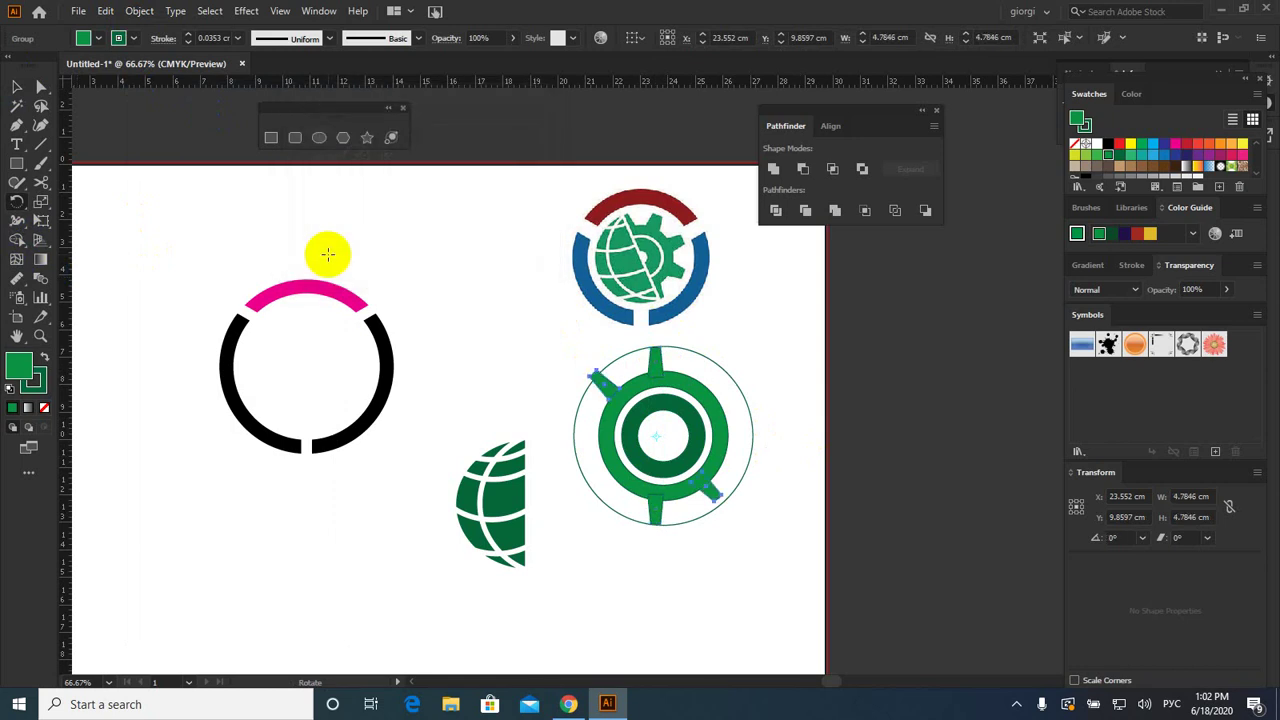
{"action": "double_click", "coordinate": [16, 204]}
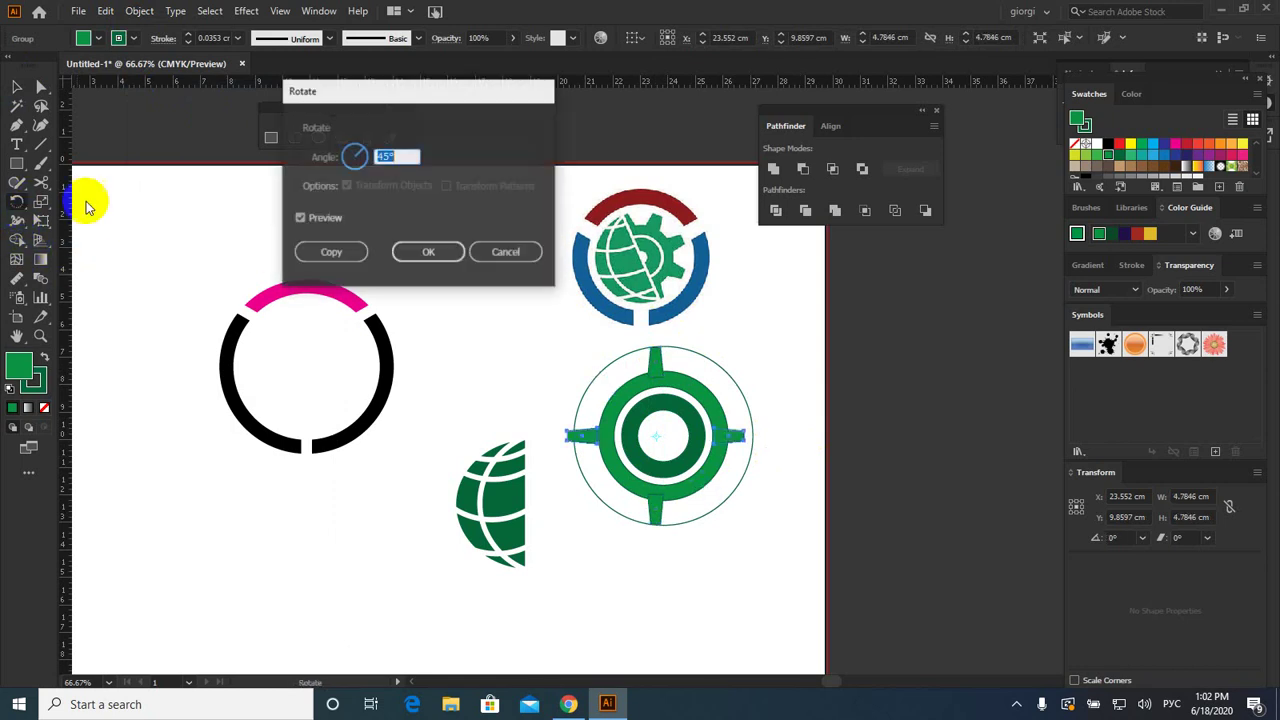
{"action": "left_click", "coordinate": [332, 251]}
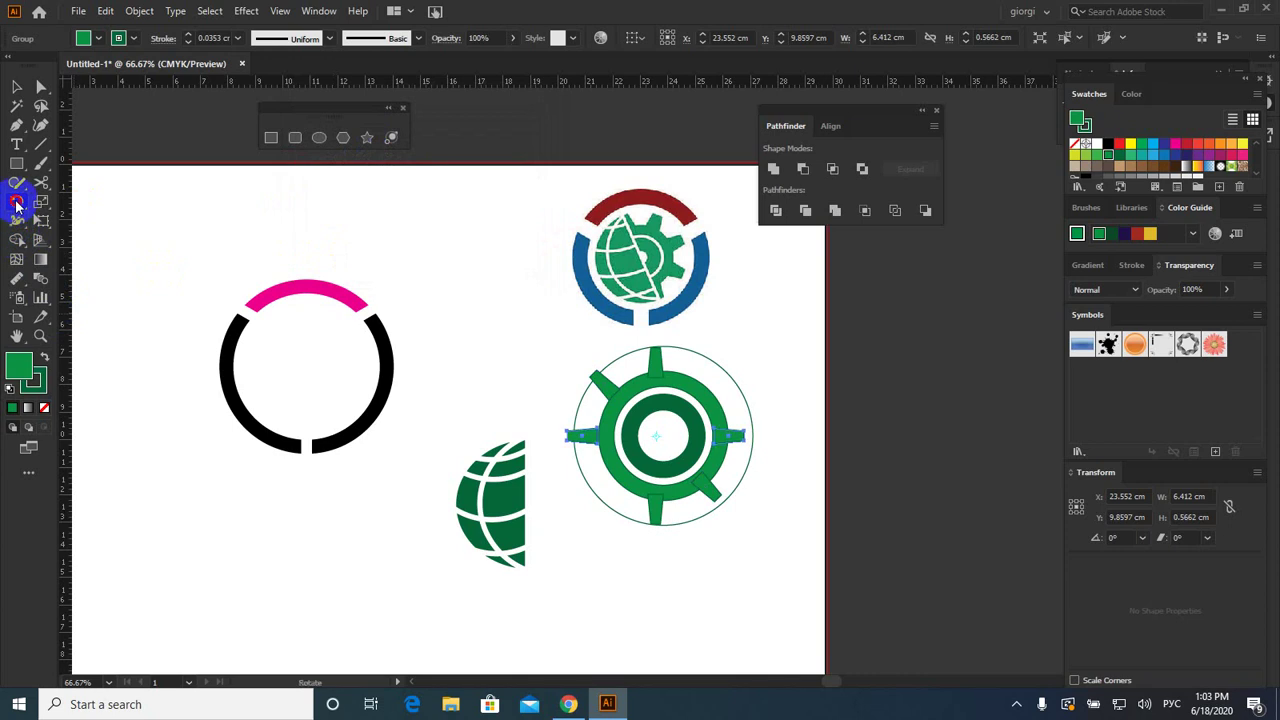
{"action": "double_click", "coordinate": [16, 204]}
{"action": "left_click", "coordinate": [323, 251]}
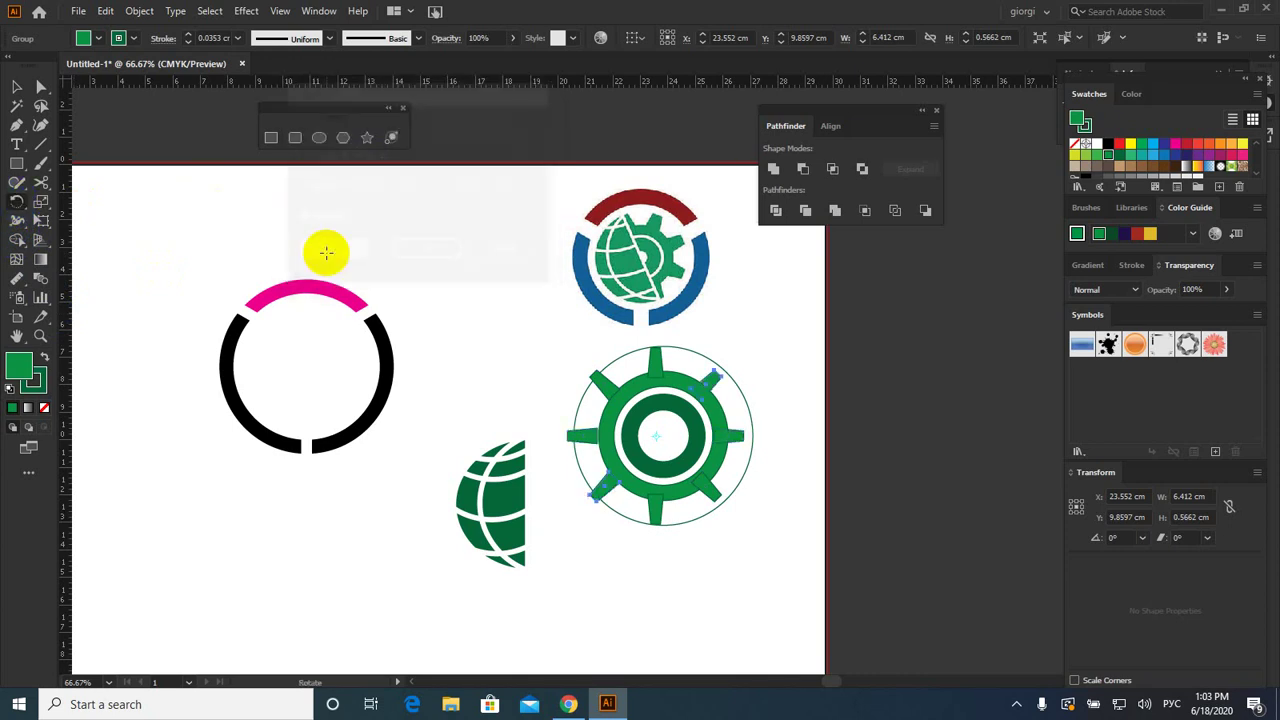
{"action": "left_click", "coordinate": [123, 129]}
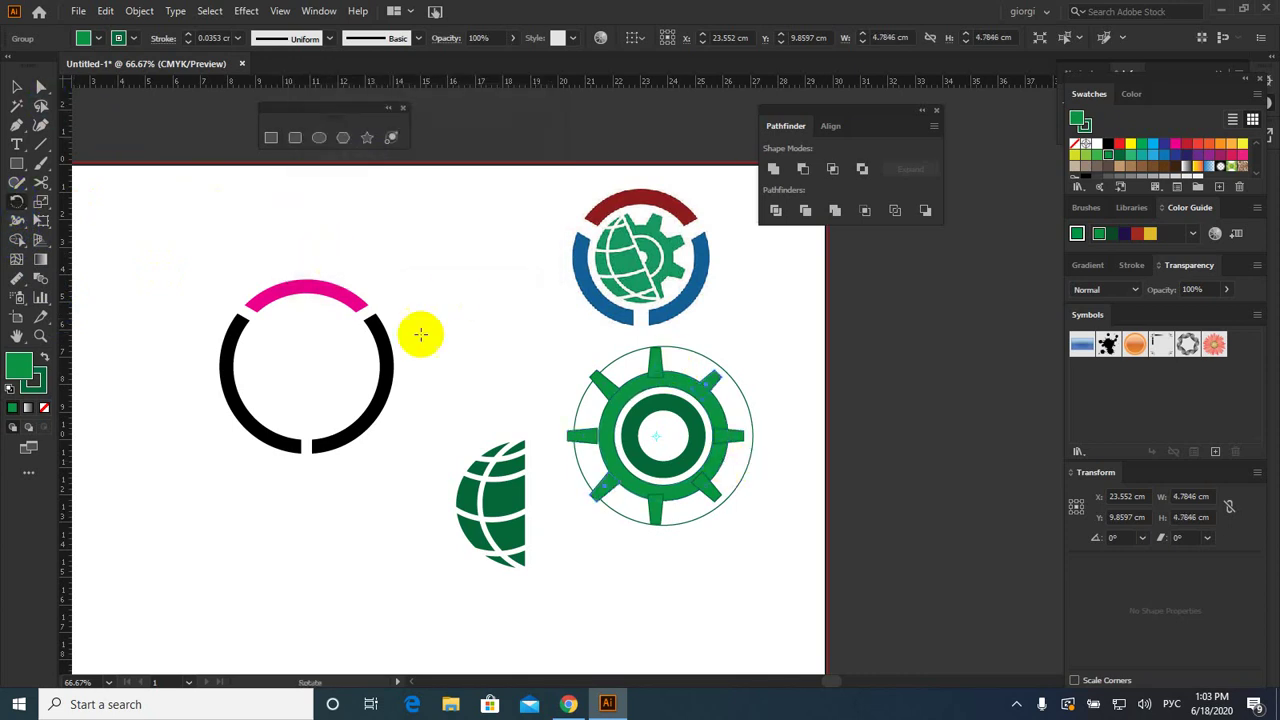
Step: Draw a vertical line through the gear's centre and divide the shapes beneath it
{"action": "left_click", "coordinate": [41, 144]}
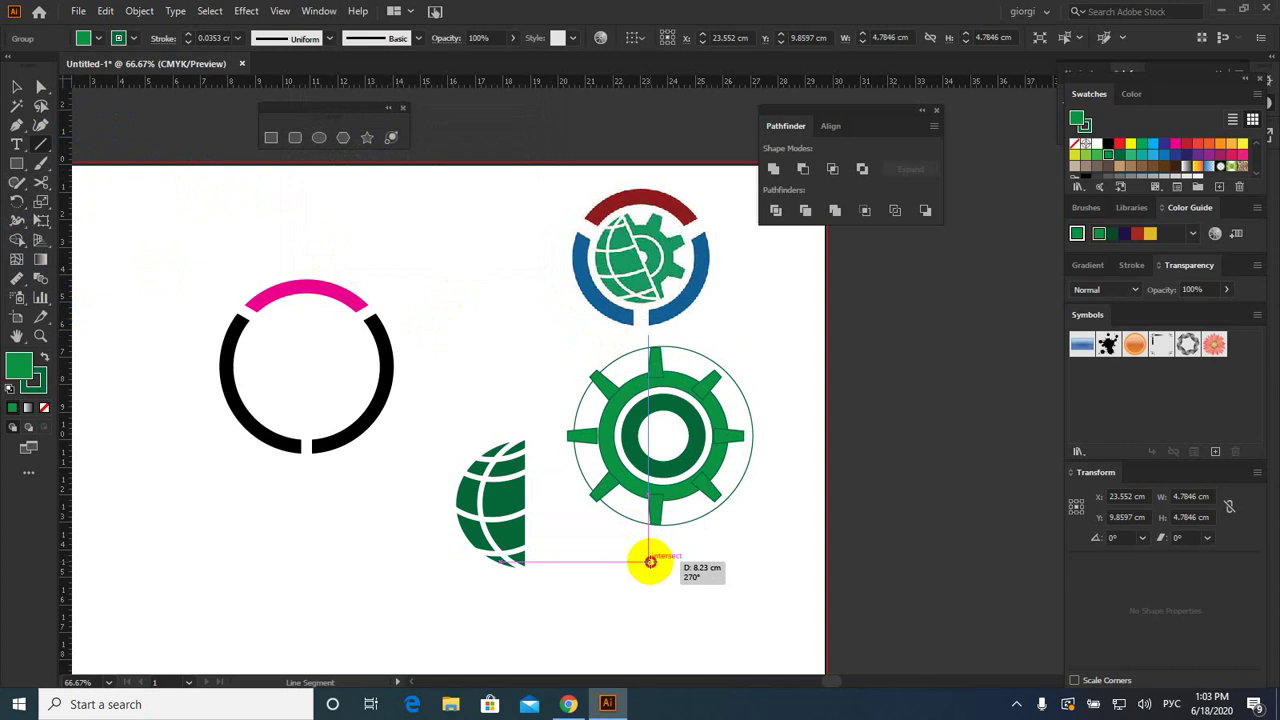
{"action": "left_click_drag", "start_coordinate": [650, 343], "coordinate": [649, 561]}
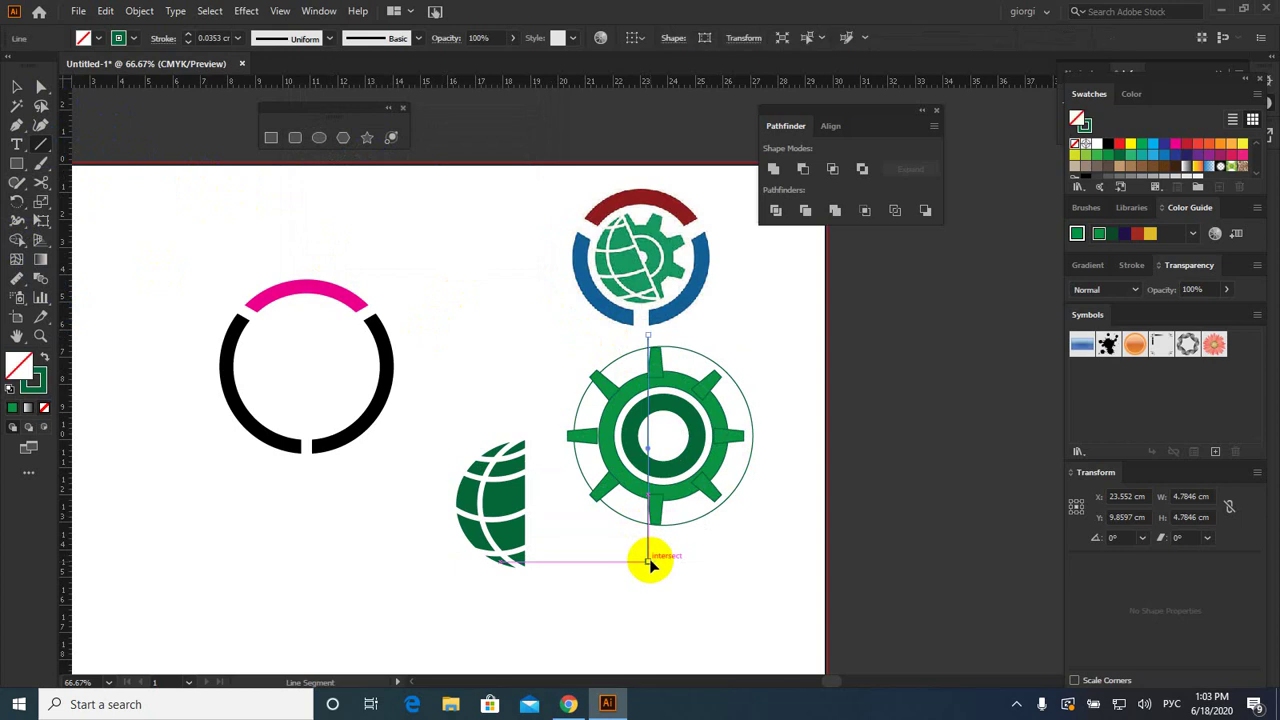
{"action": "left_click", "coordinate": [106, 13]}
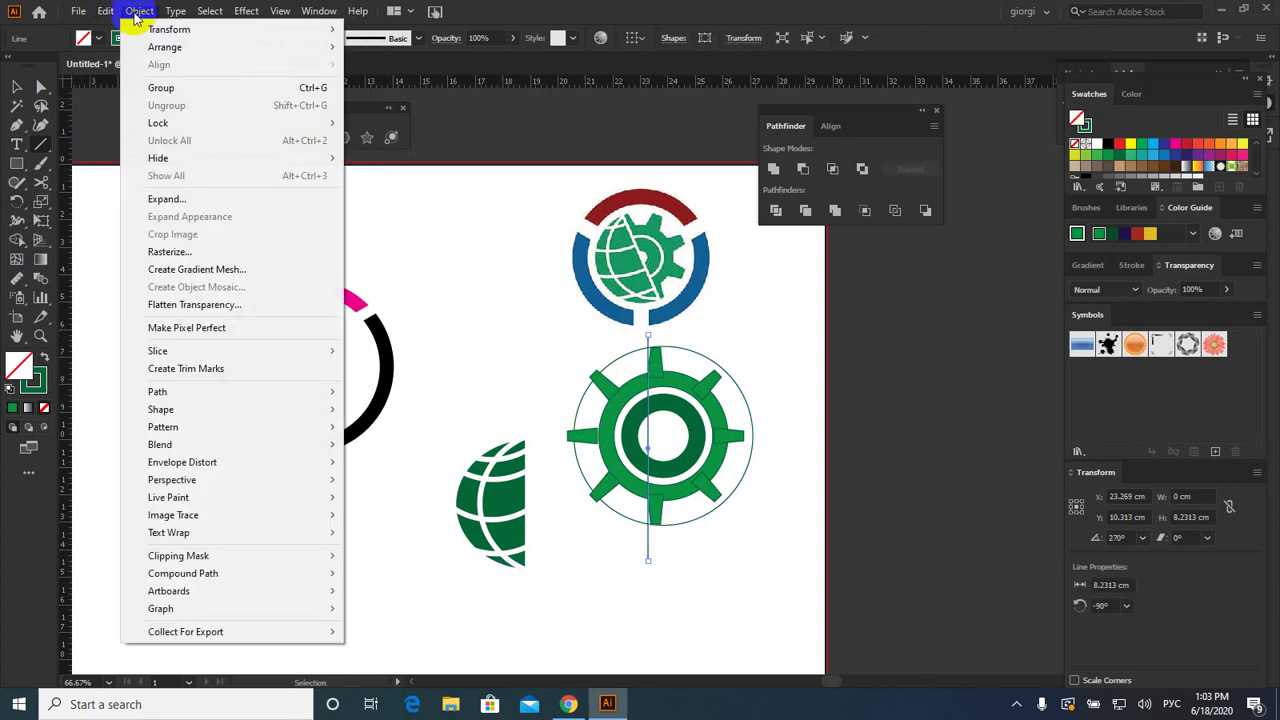
{"action": "mouse_move", "coordinate": [139, 11]}
{"action": "mouse_move", "coordinate": [157, 391]}
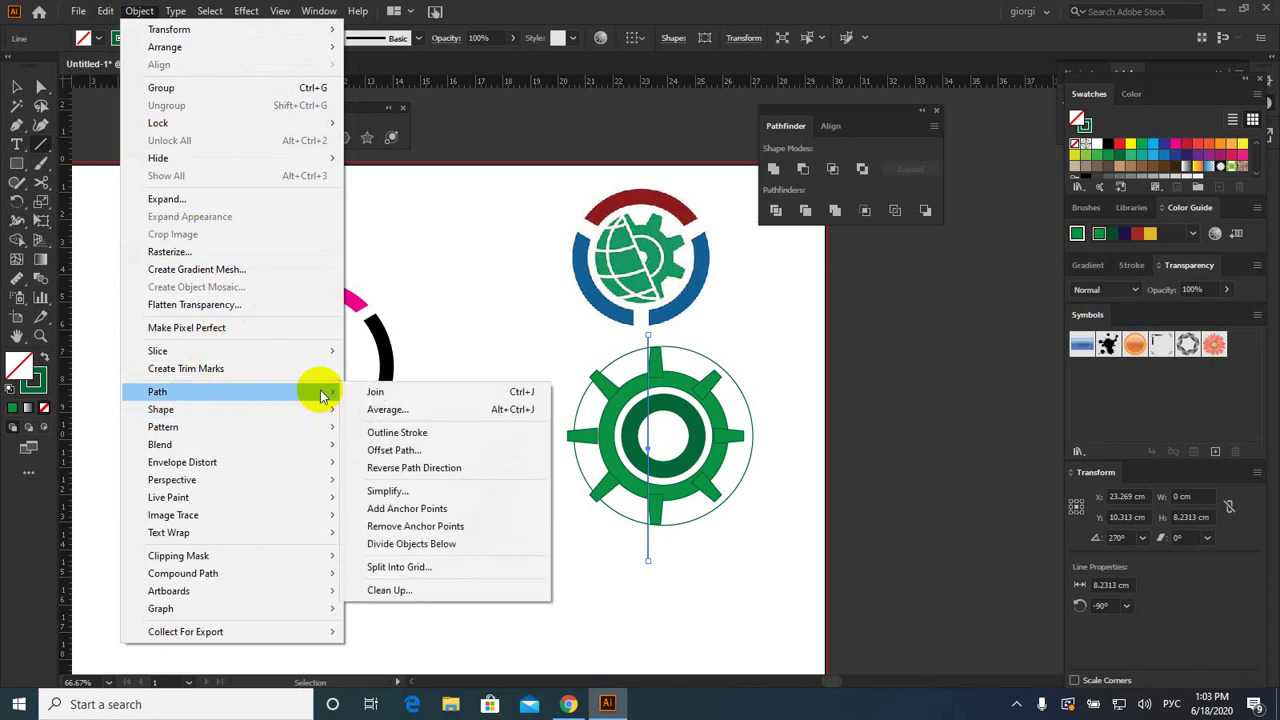
{"action": "left_click", "coordinate": [435, 544]}
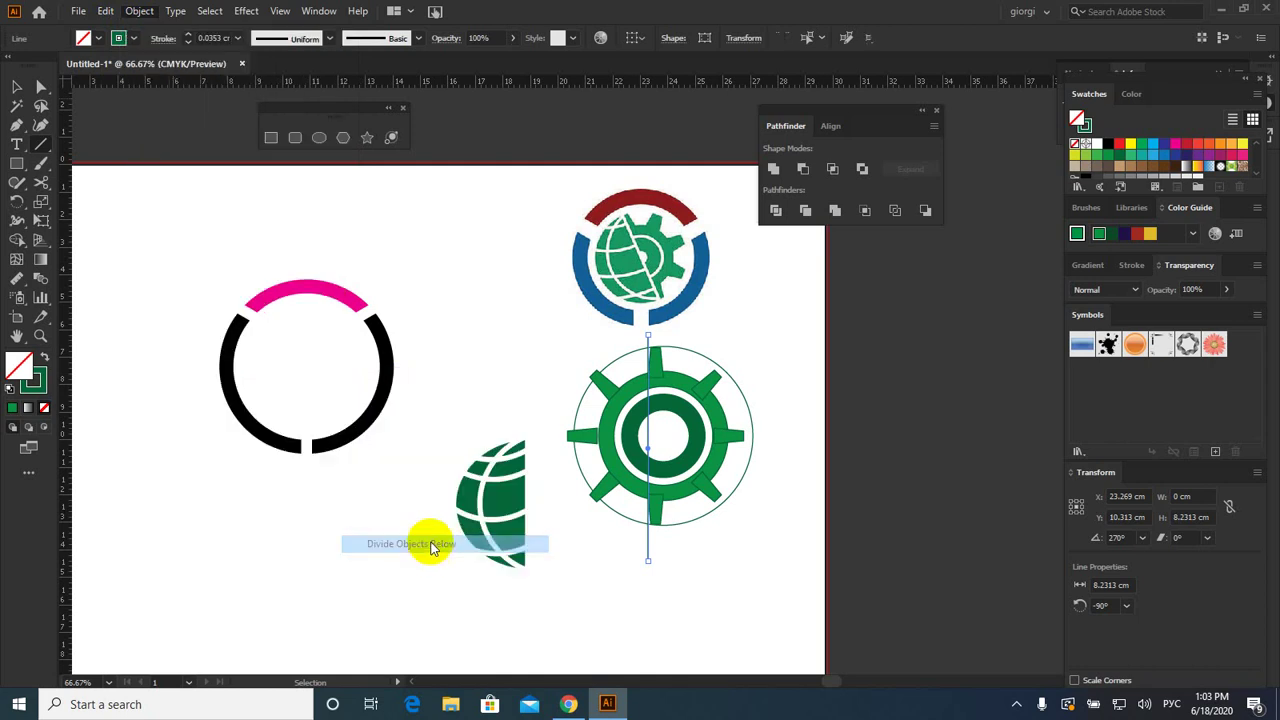
Step: Ungroup the gear teeth, then delete and restore the horizontal bar and tooth
{"action": "left_click", "coordinate": [17, 87]}
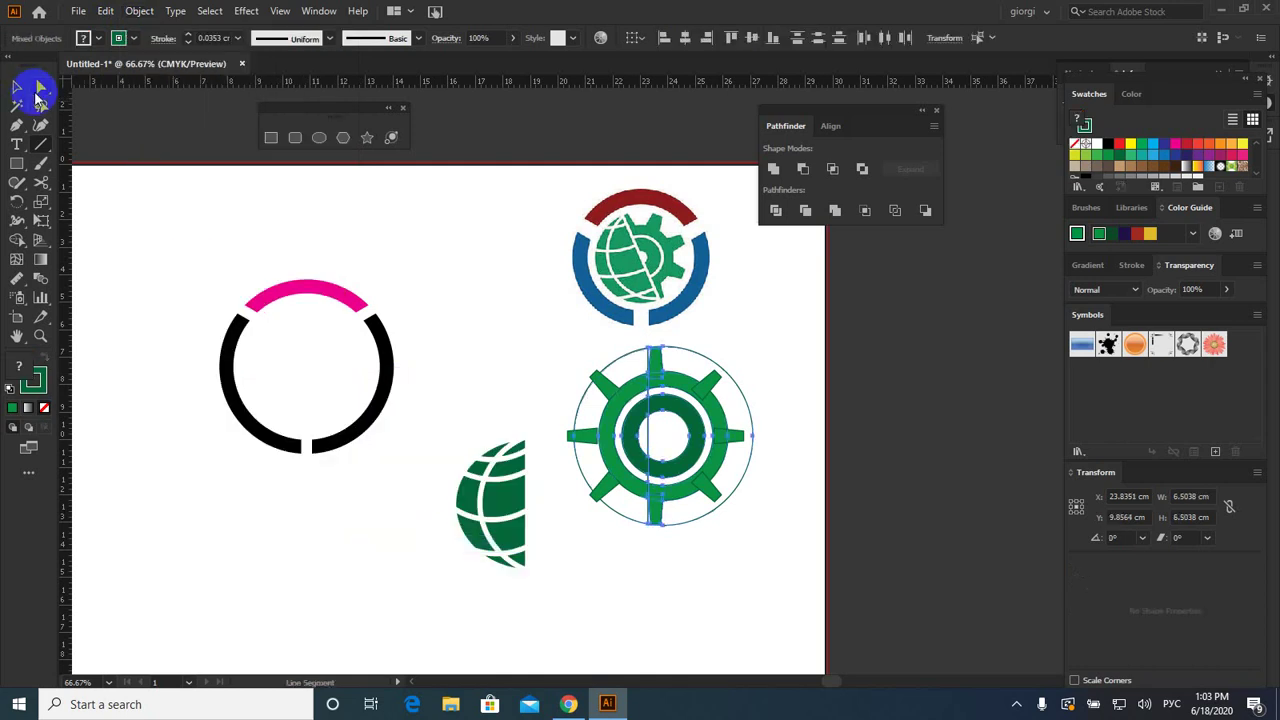
{"action": "left_click", "coordinate": [591, 380]}
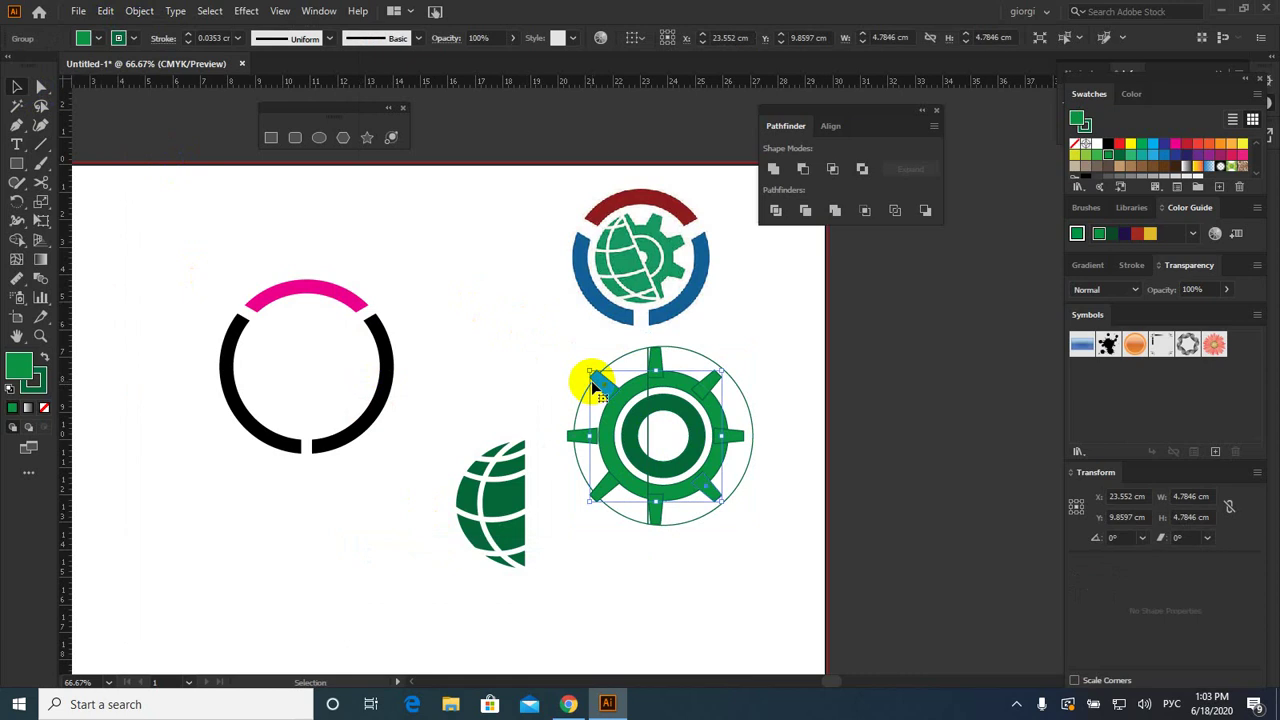
{"action": "left_click", "coordinate": [591, 380]}
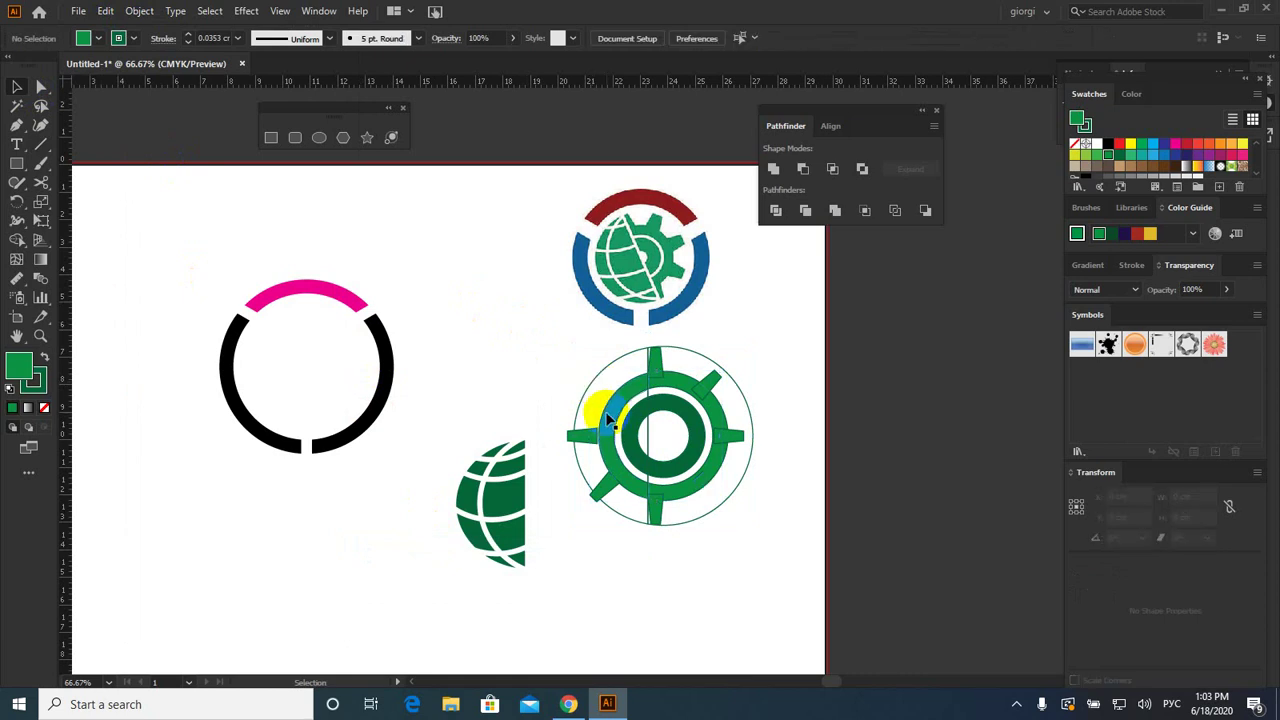
{"action": "left_click", "coordinate": [607, 418]}
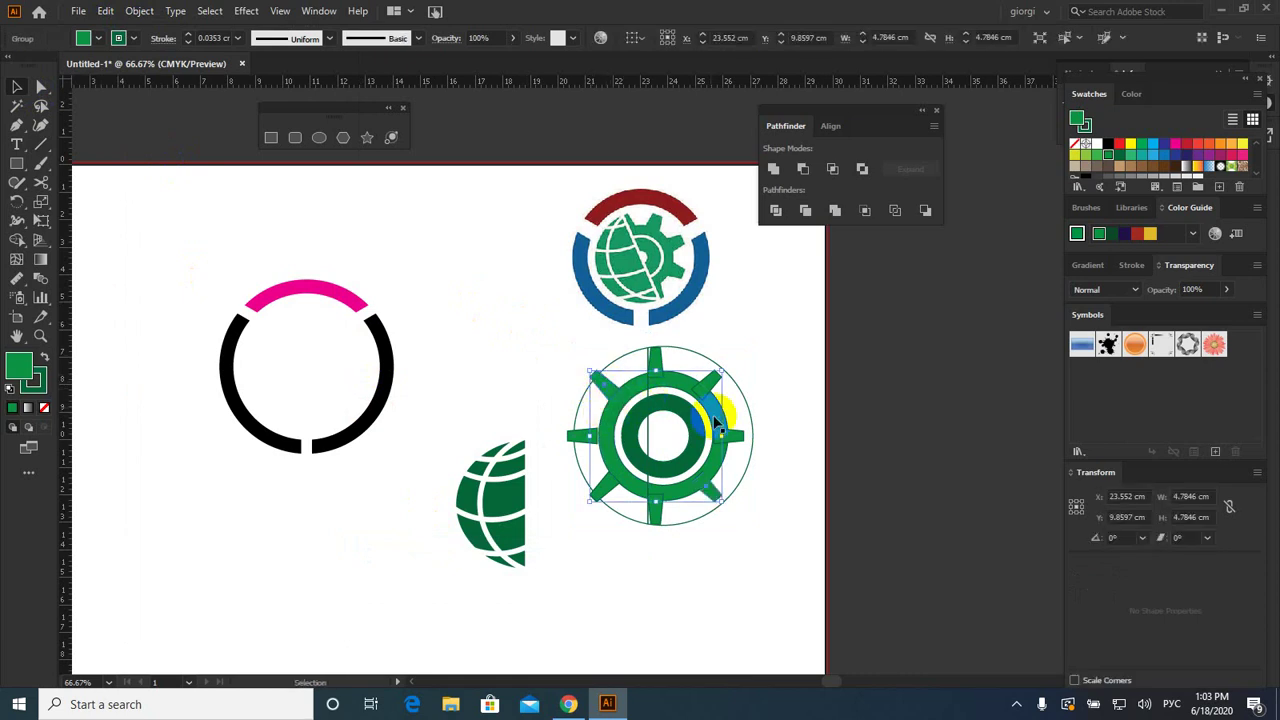
{"action": "left_click", "coordinate": [139, 11]}
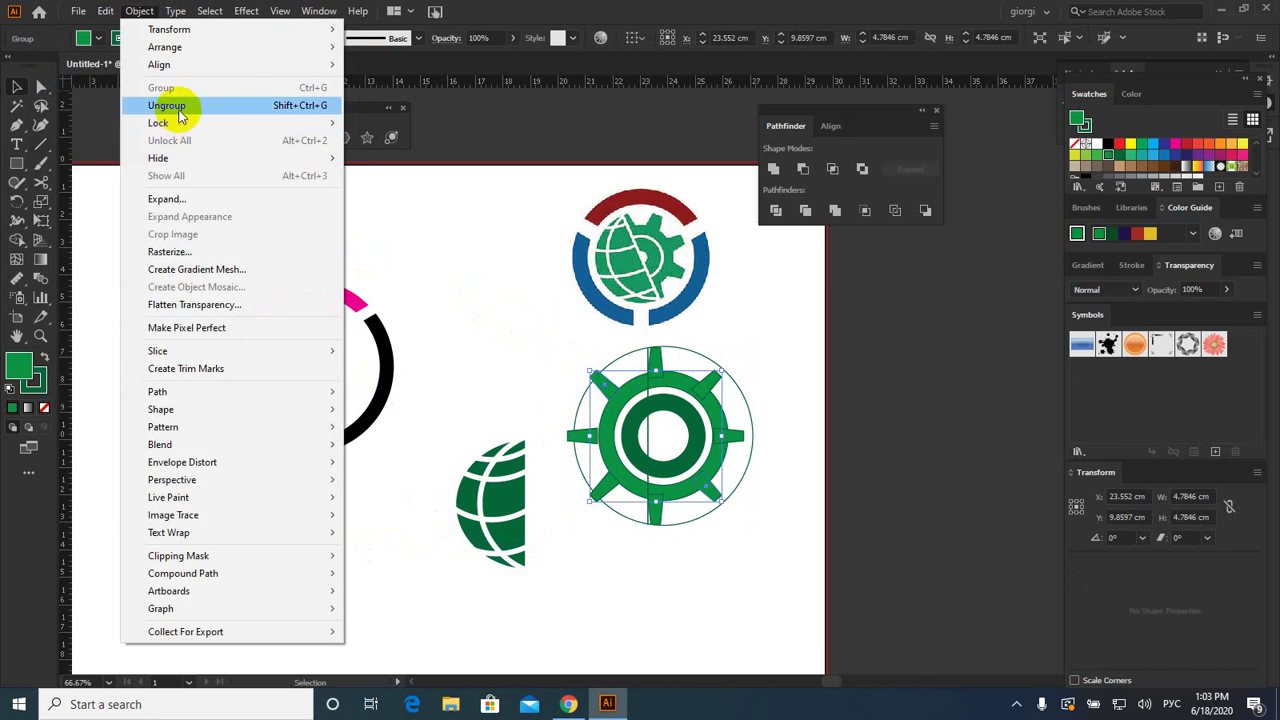
{"action": "left_click", "coordinate": [180, 115]}
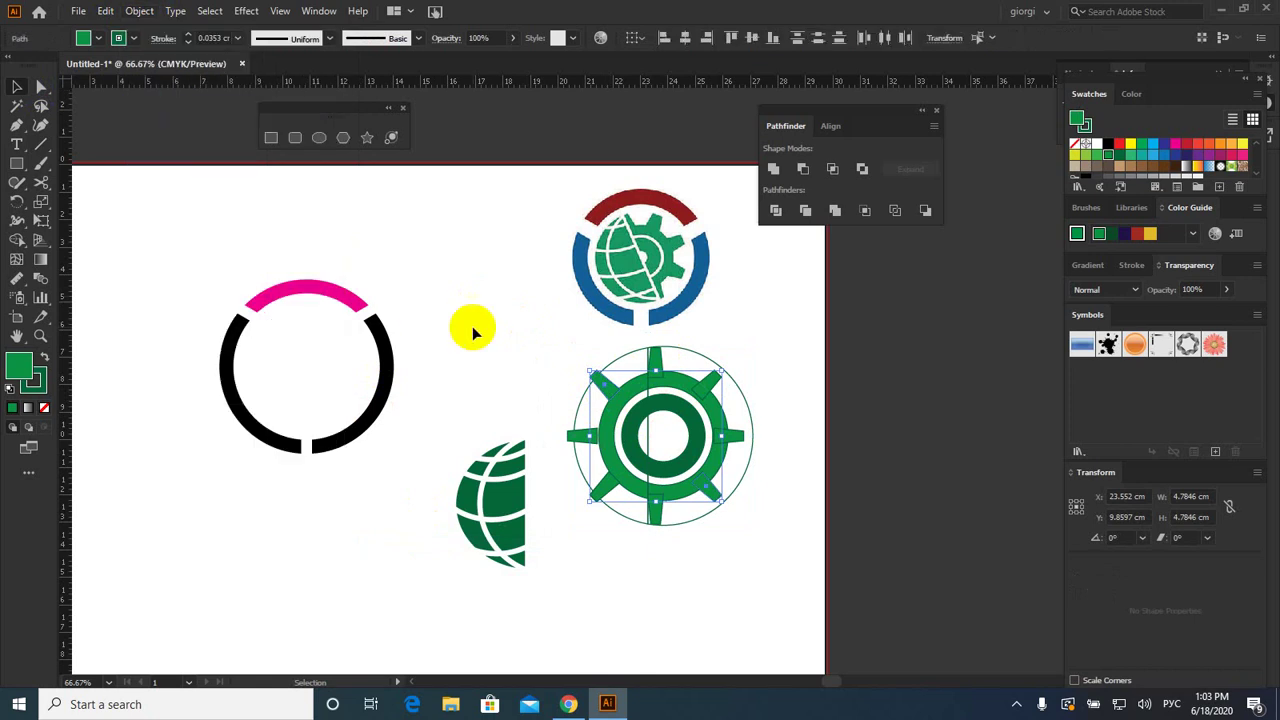
{"action": "left_click", "coordinate": [603, 387]}
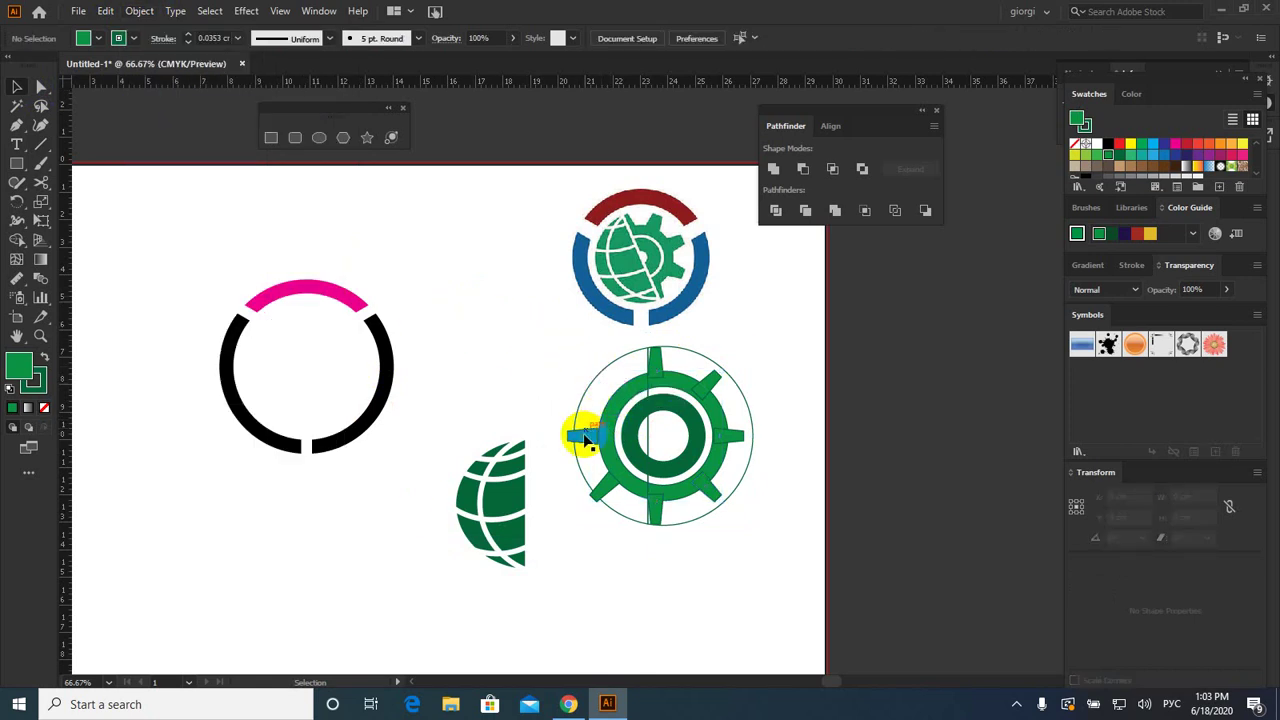
{"action": "left_click", "coordinate": [588, 436]}
{"action": "key", "text": "Delete"}
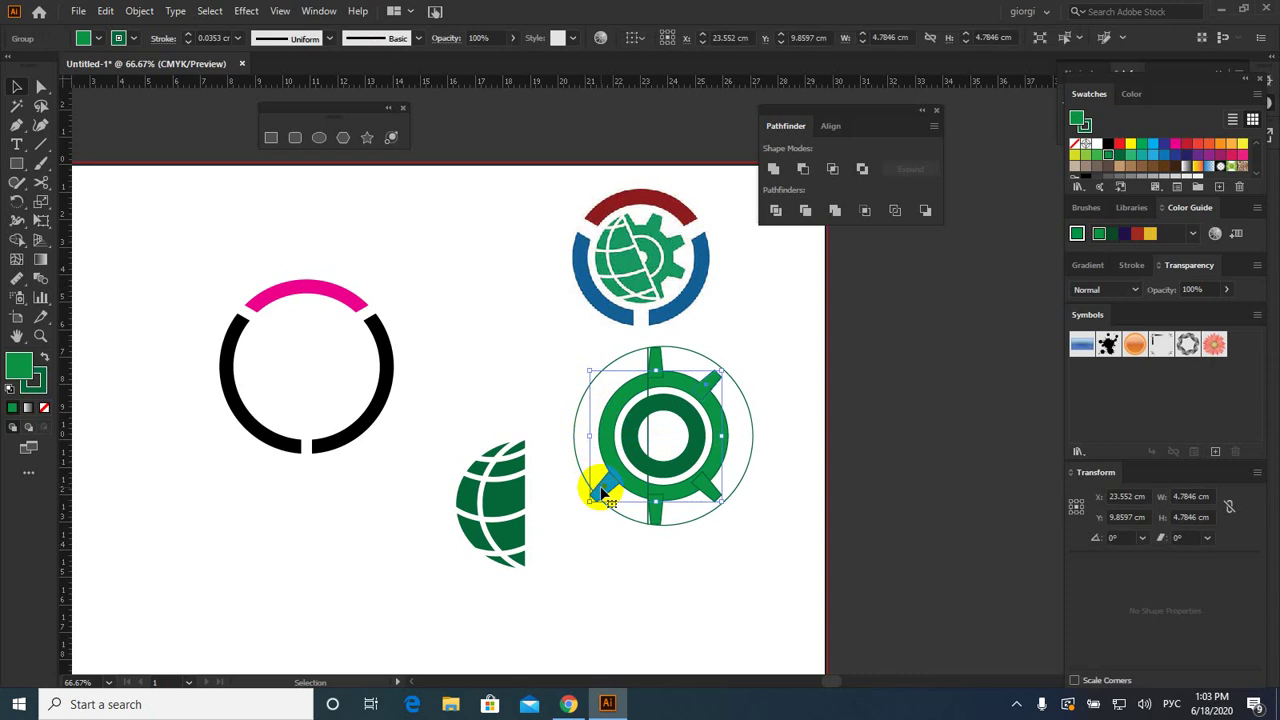
{"action": "key", "text": "ctrl+z"}
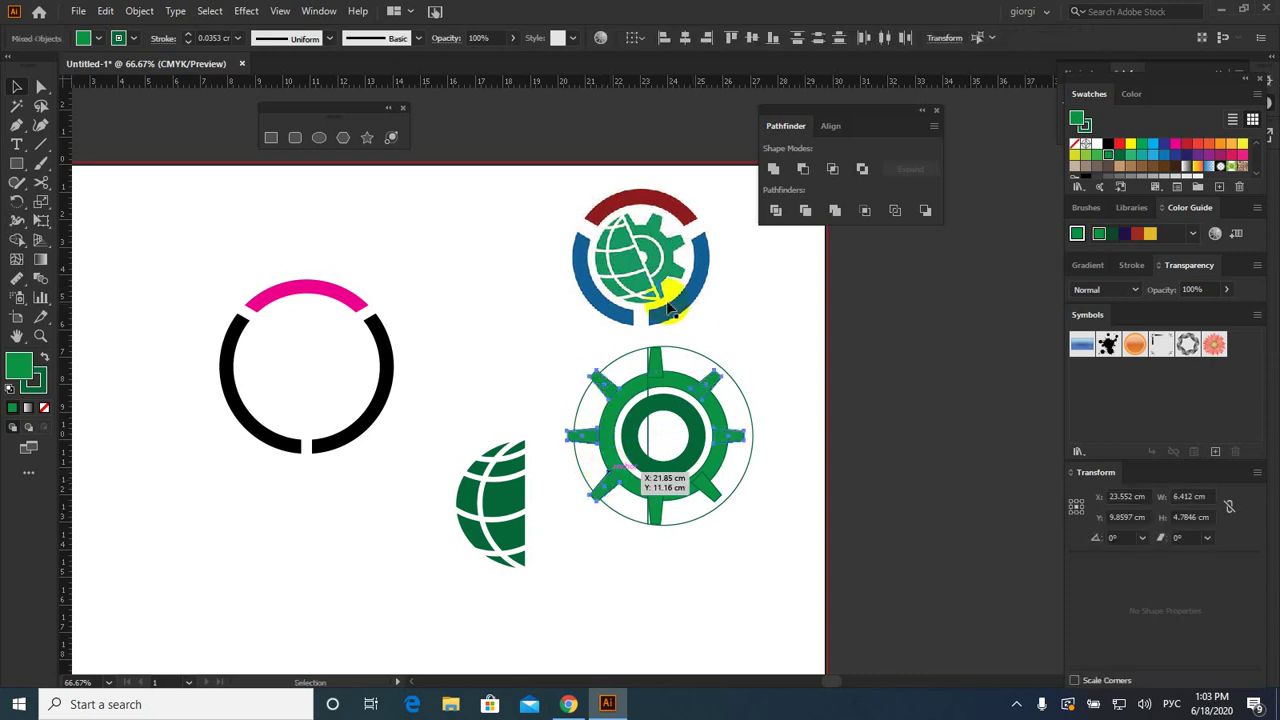
Step: Ungroup all gear pieces, then delete and restore the outer circle's right half
{"action": "mouse_move", "coordinate": [525, 321]}
{"action": "left_mouse_down"}
{"action": "mouse_move", "coordinate": [625, 402]}
{"action": "mouse_move", "coordinate": [549, 328]}
{"action": "left_mouse_up"}
{"action": "left_click_drag", "start_coordinate": [757, 594], "coordinate": [594, 358]}
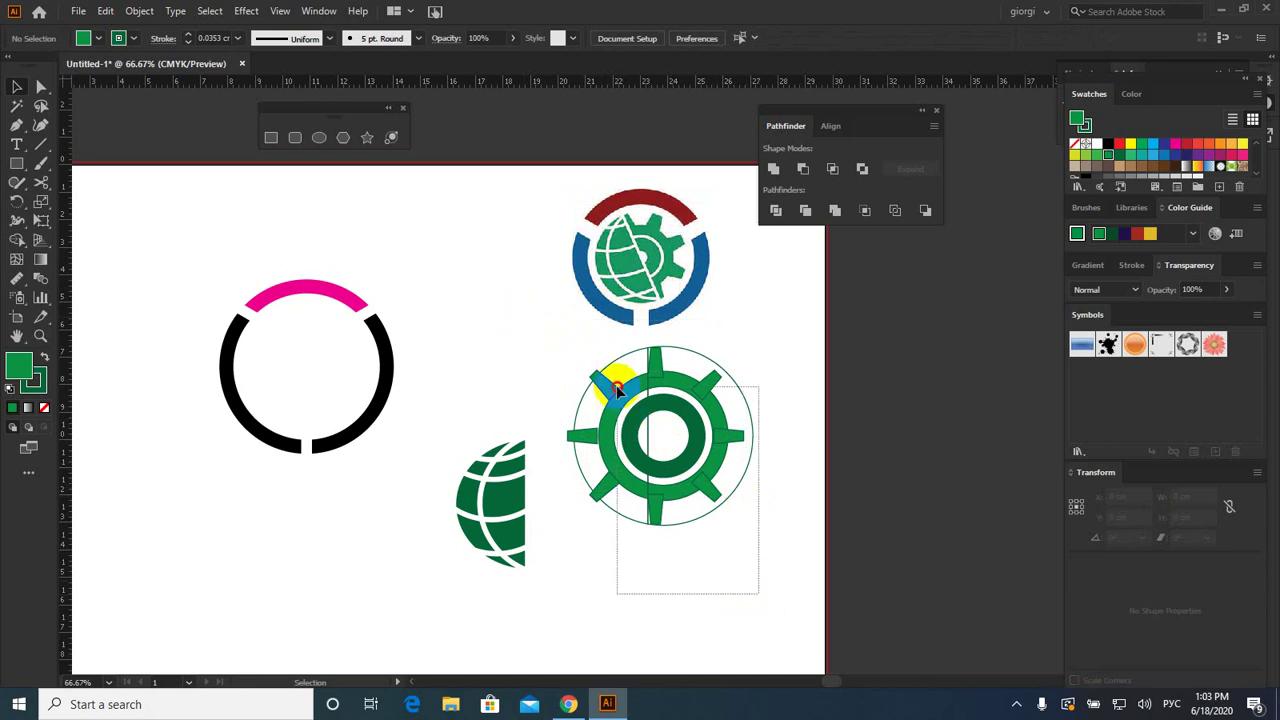
{"action": "left_click", "coordinate": [139, 11]}
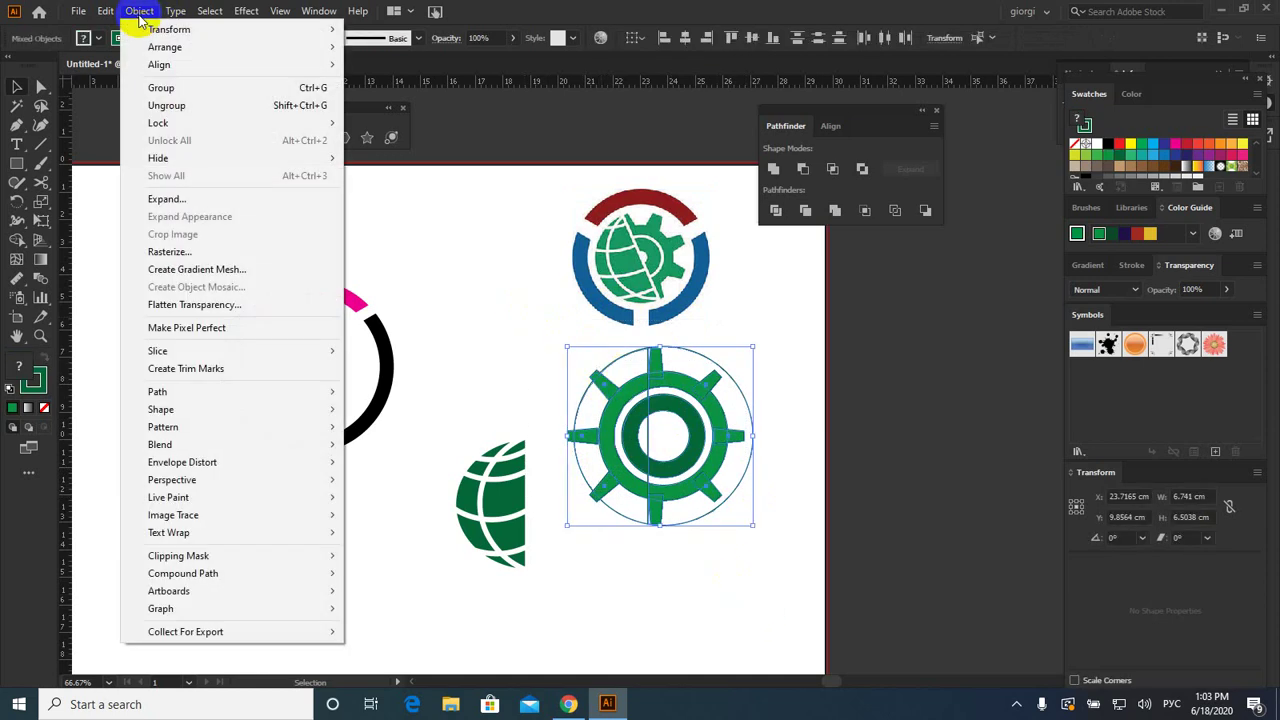
{"action": "left_click", "coordinate": [167, 106]}
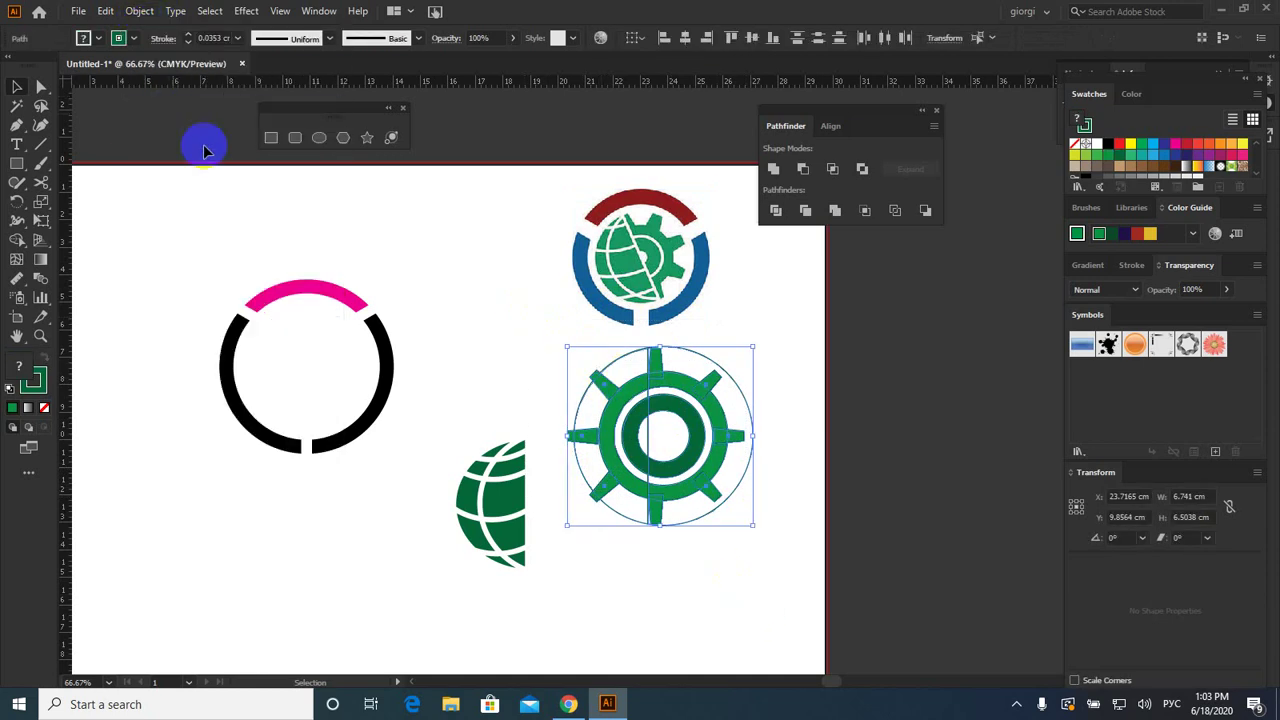
{"action": "left_click", "coordinate": [502, 346]}
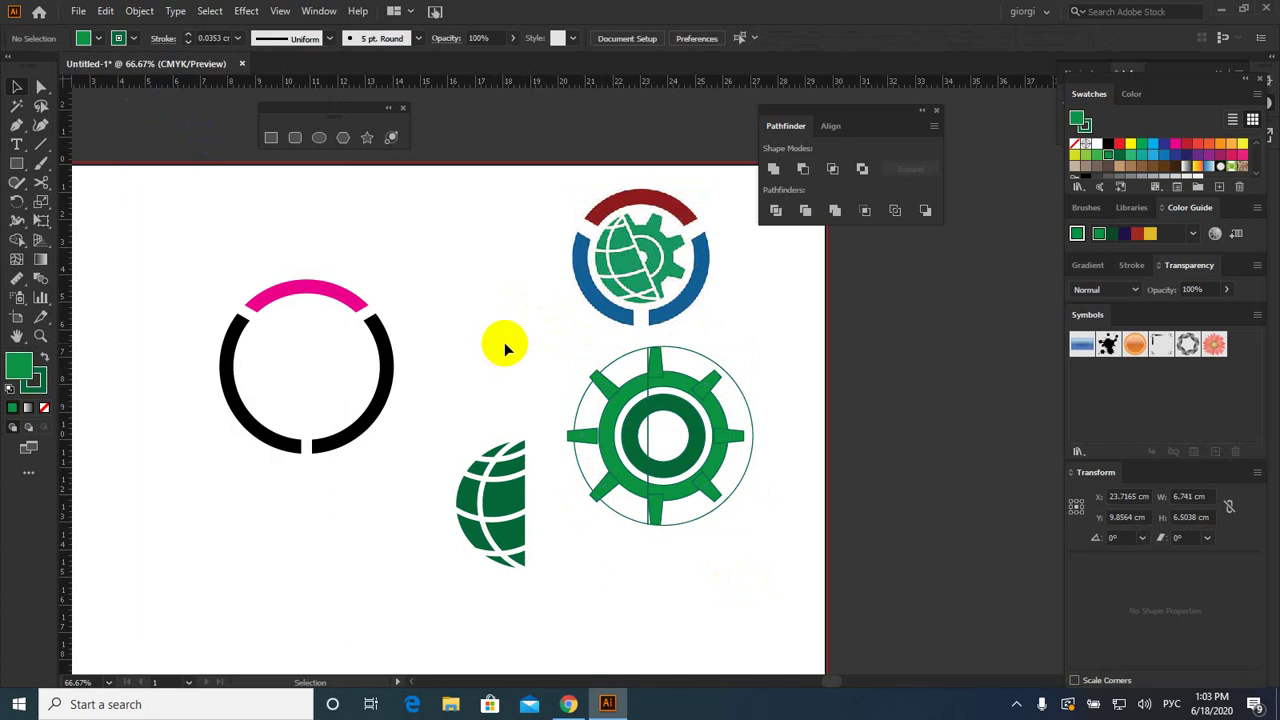
{"action": "left_click", "coordinate": [648, 398]}
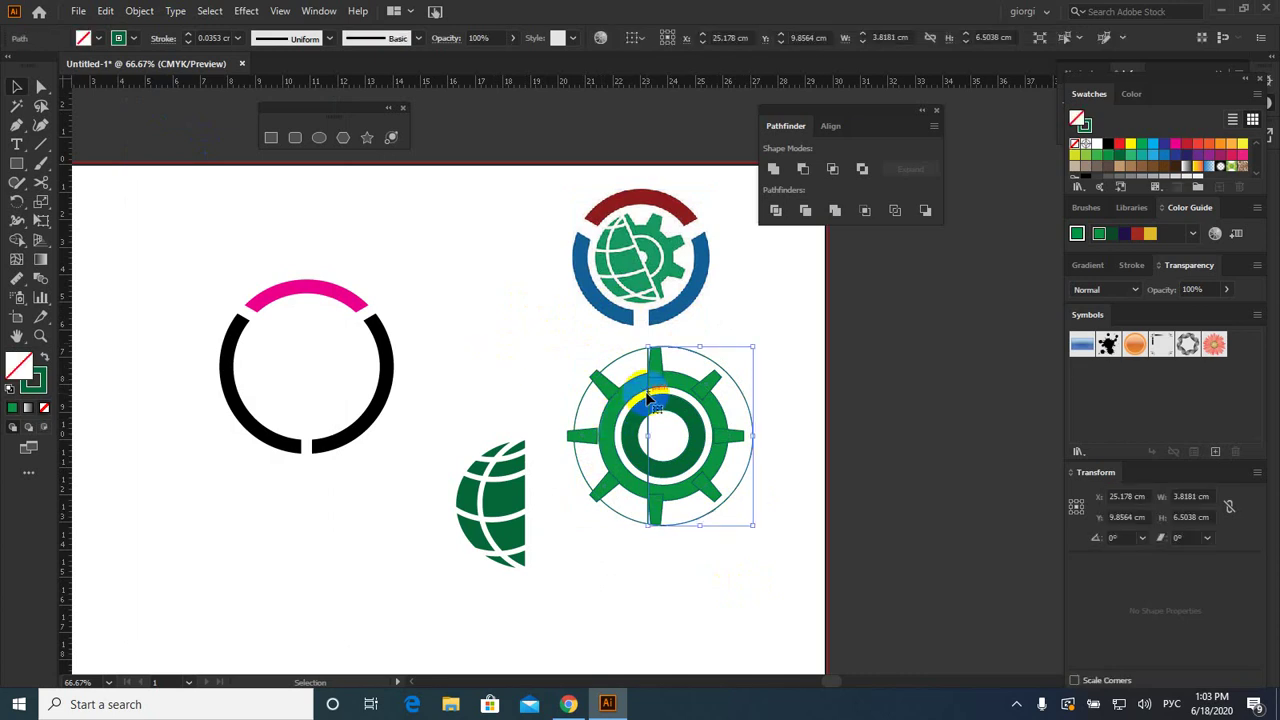
{"action": "key", "text": "Delete"}
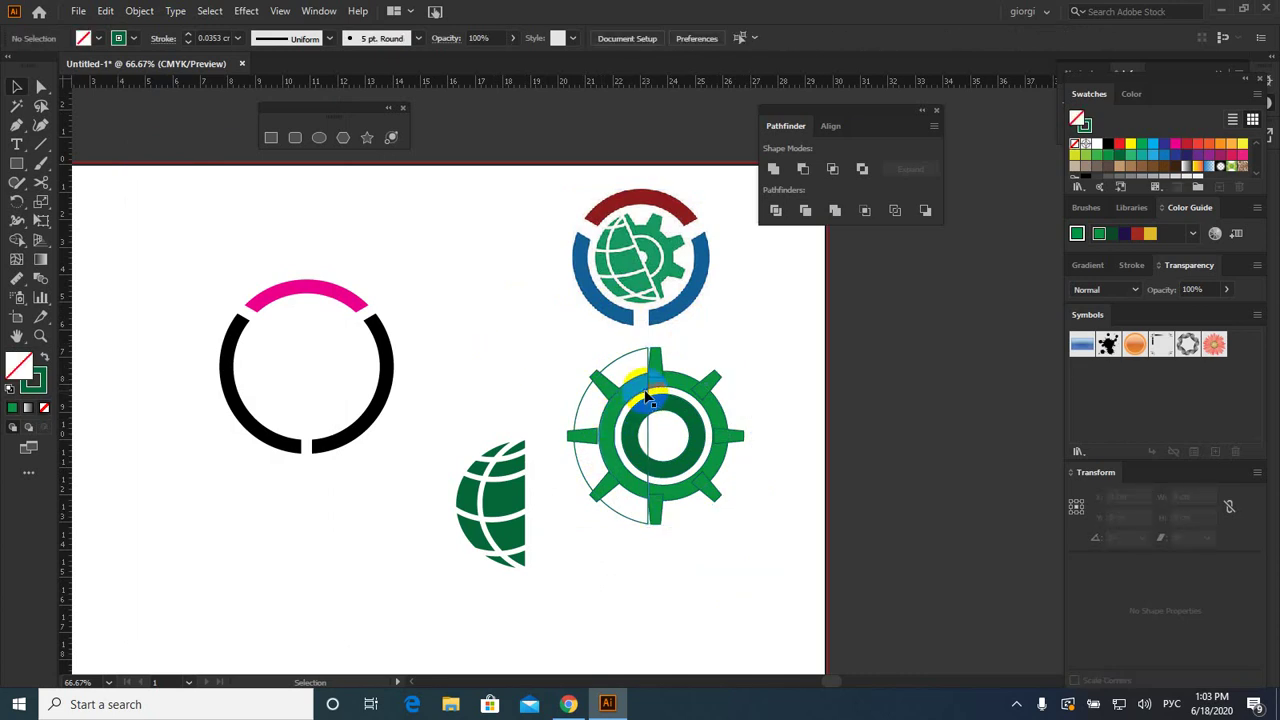
{"action": "key", "text": "ctrl+z"}
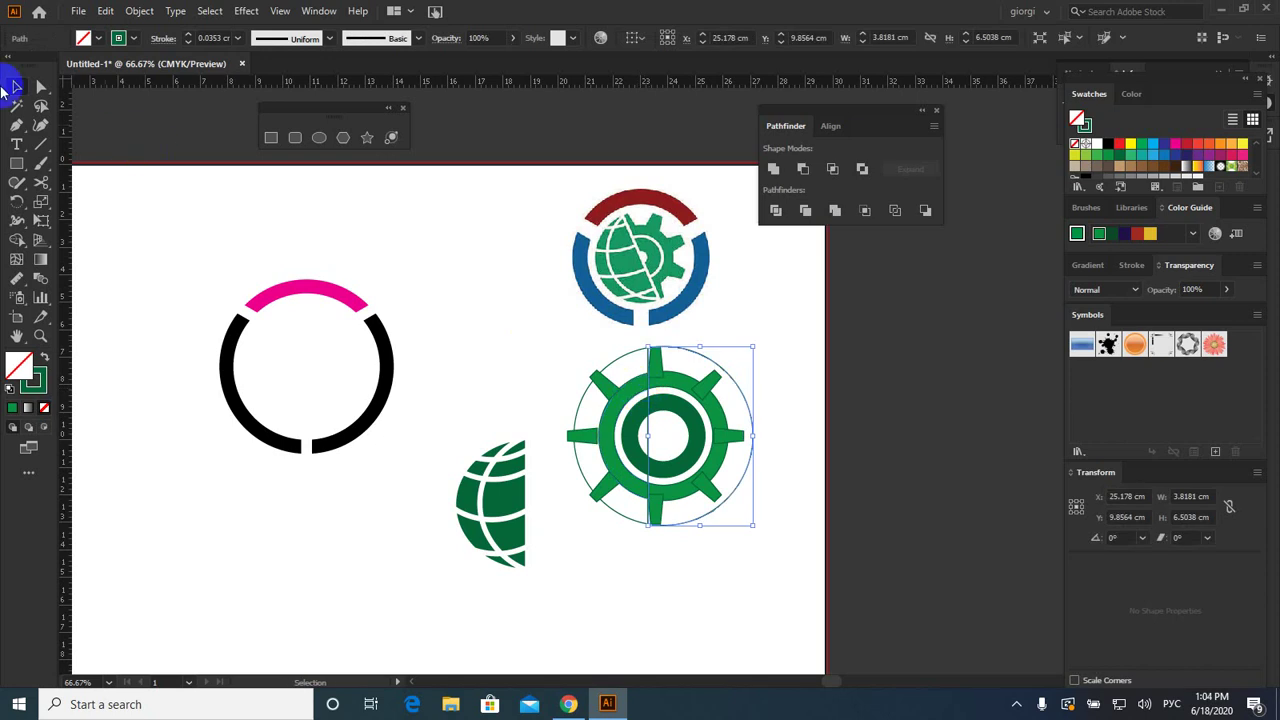
Step: Draw a 9.1 cm vertical line just left of centre and divide the gear beneath it
{"action": "left_click", "coordinate": [40, 145]}
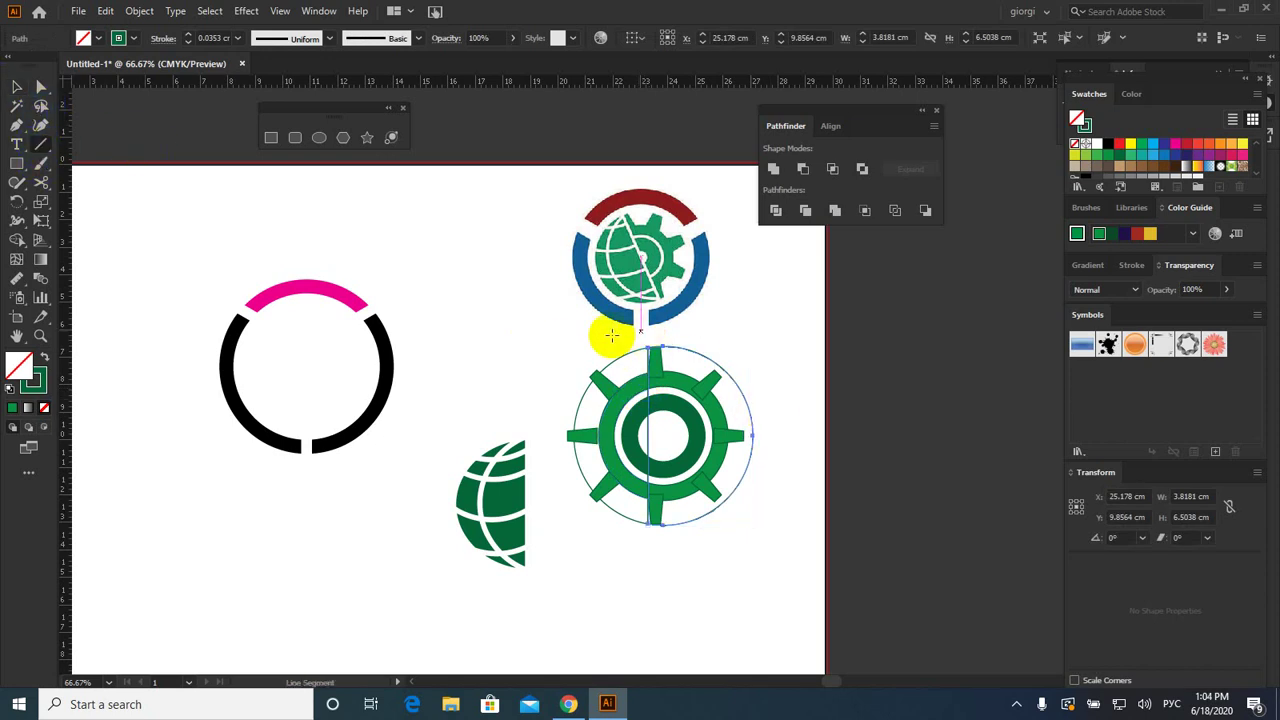
{"action": "left_click", "coordinate": [553, 337]}
{"action": "left_click", "coordinate": [580, 304]}
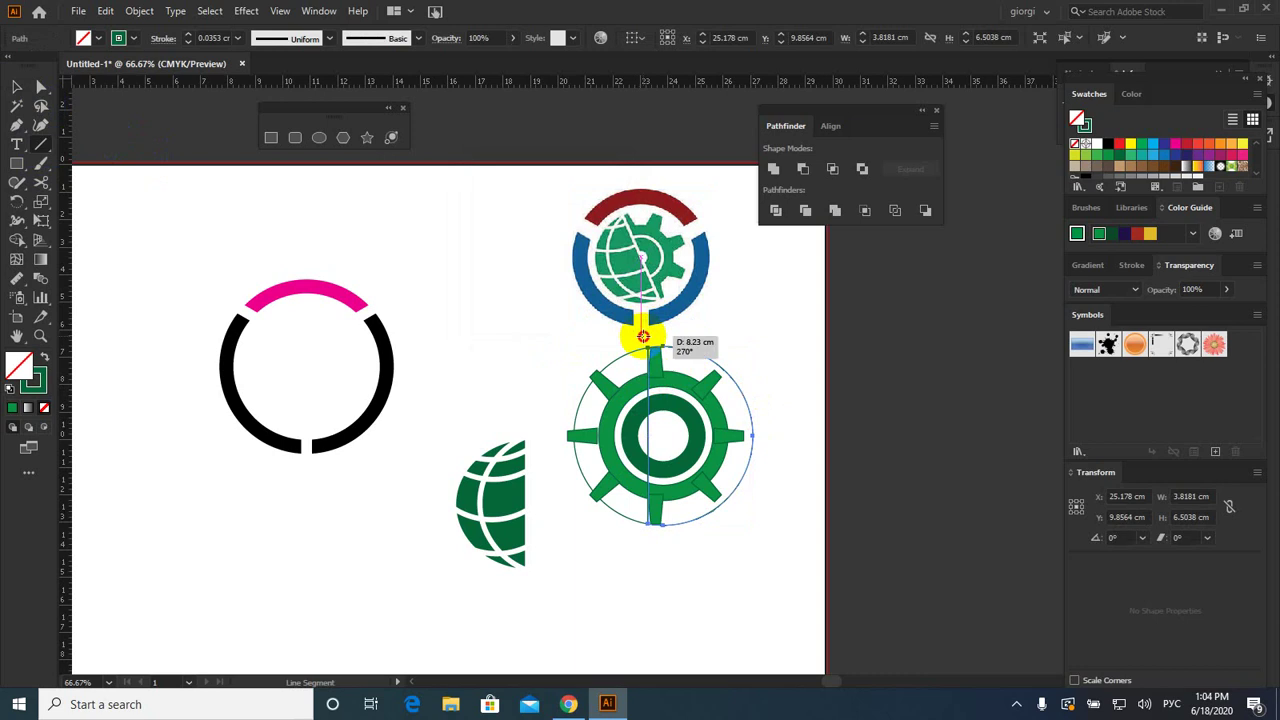
{"action": "left_click_drag", "start_coordinate": [643, 336], "coordinate": [652, 586]}
{"action": "left_click", "coordinate": [84, 38]}
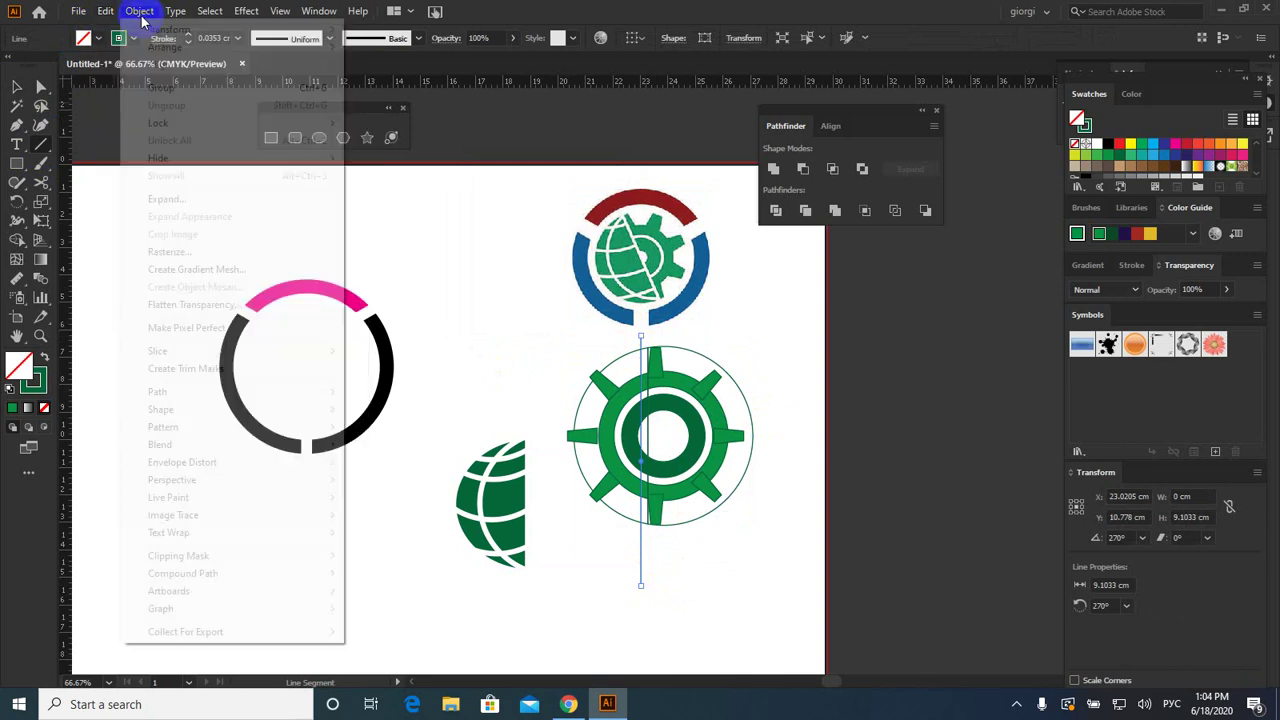
{"action": "mouse_move", "coordinate": [231, 392]}
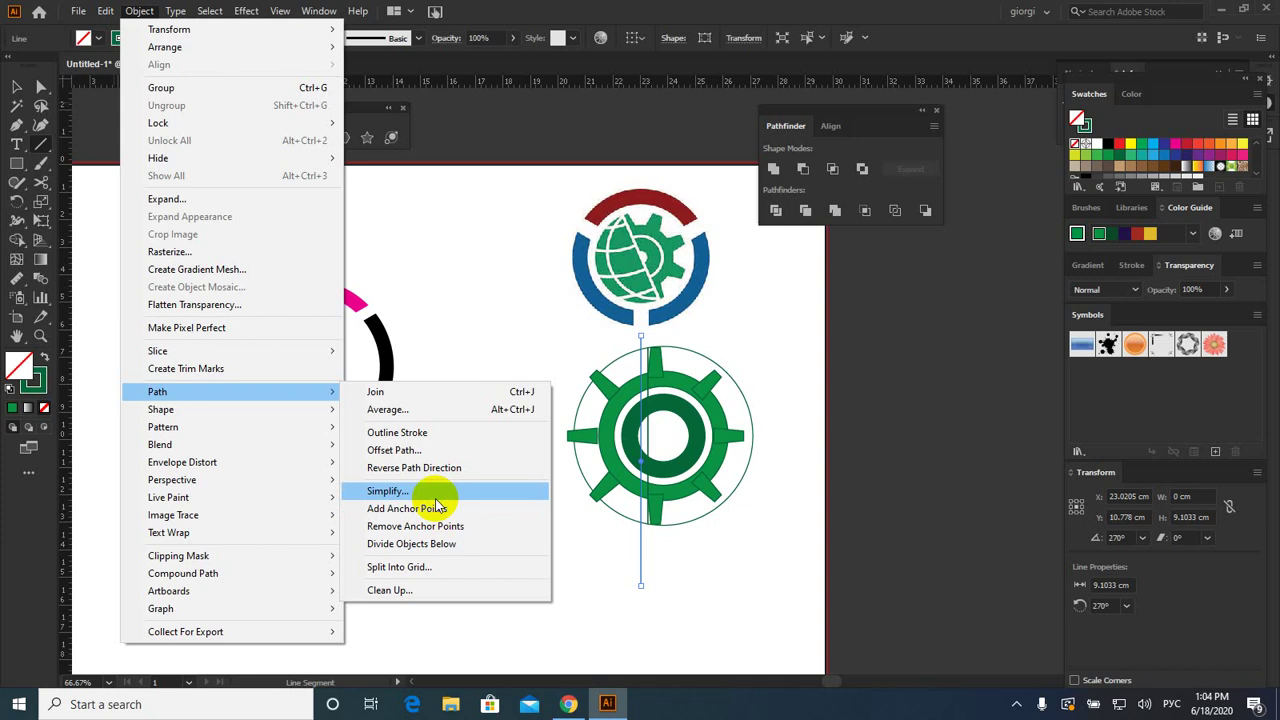
{"action": "left_click", "coordinate": [436, 544]}
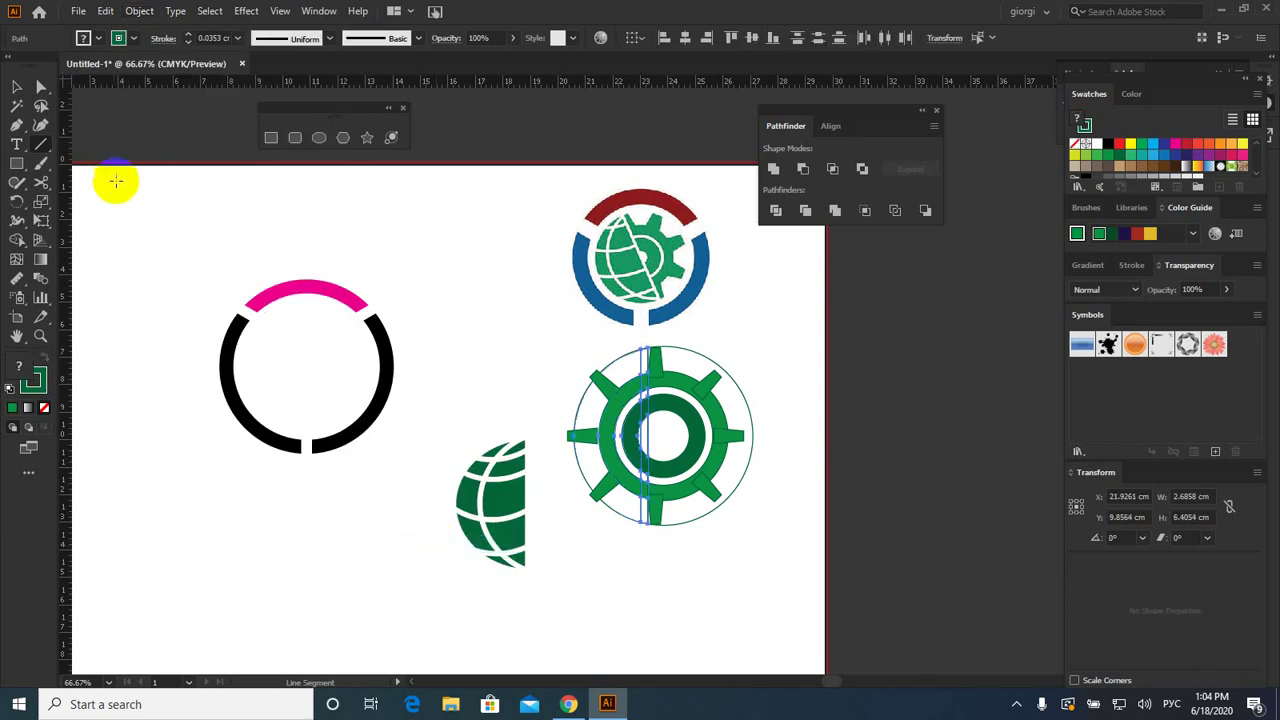
Step: Delete the gear's left half and the three leftover loose teeth
{"action": "left_click", "coordinate": [17, 87]}
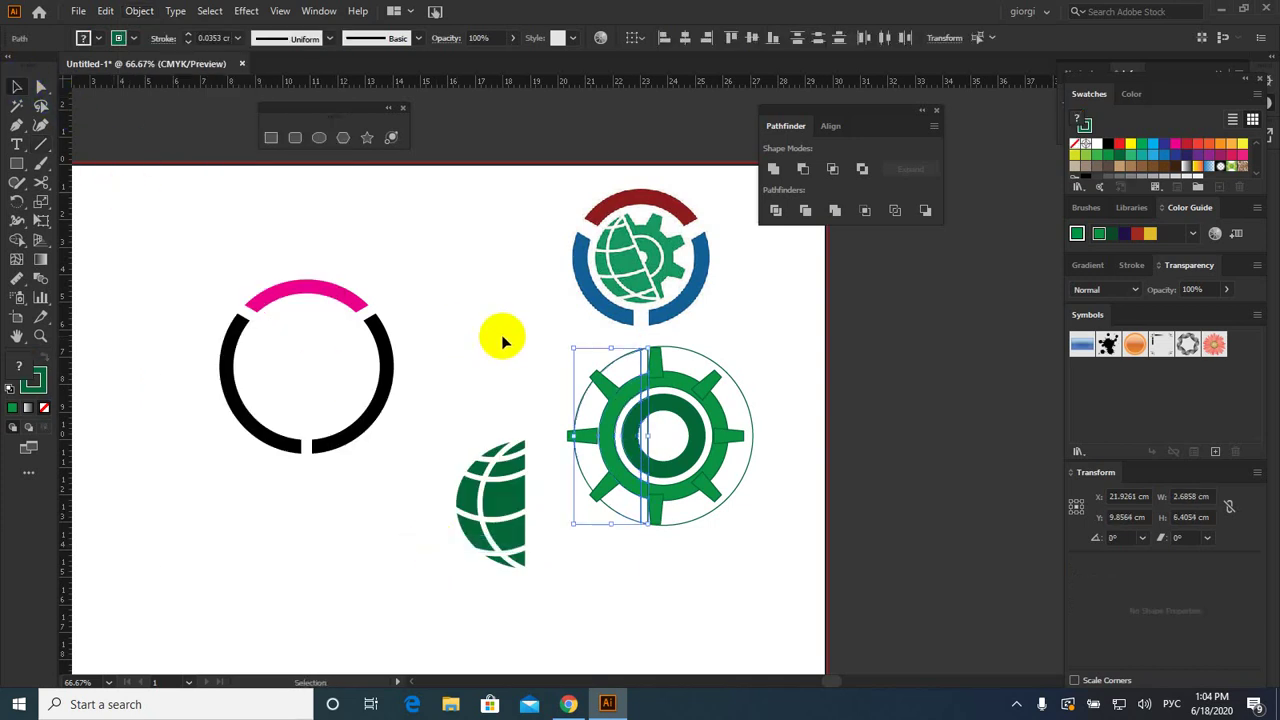
{"action": "key", "text": "Delete"}
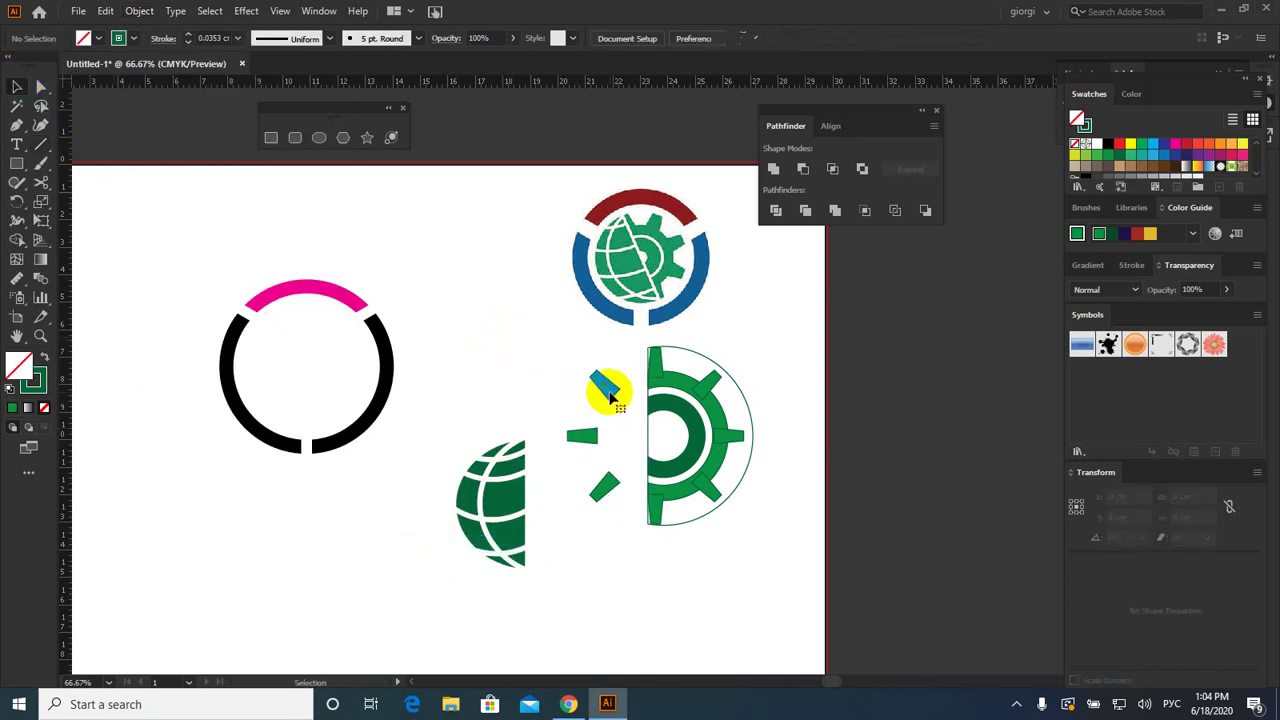
{"action": "left_click", "coordinate": [610, 395]}
{"action": "key", "text": "Delete"}
{"action": "left_click", "coordinate": [582, 436]}
{"action": "key", "text": "Delete"}
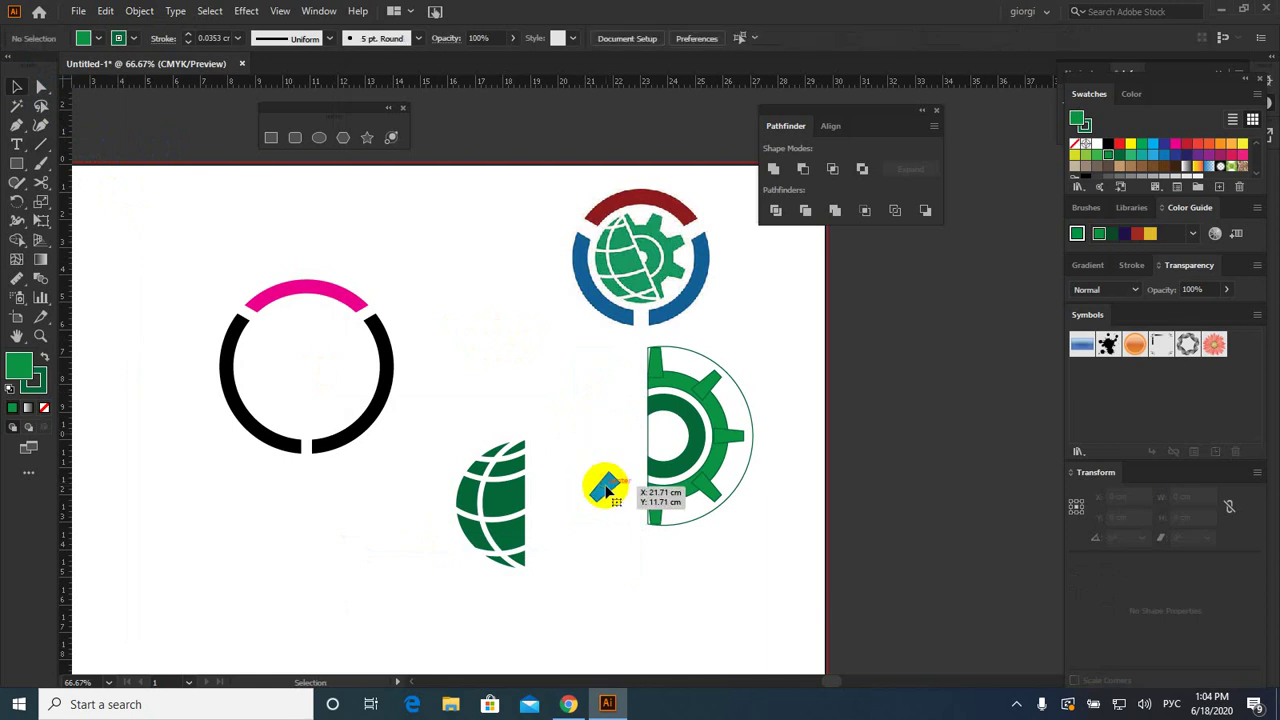
{"action": "left_click", "coordinate": [605, 488]}
{"action": "key", "text": "Delete"}
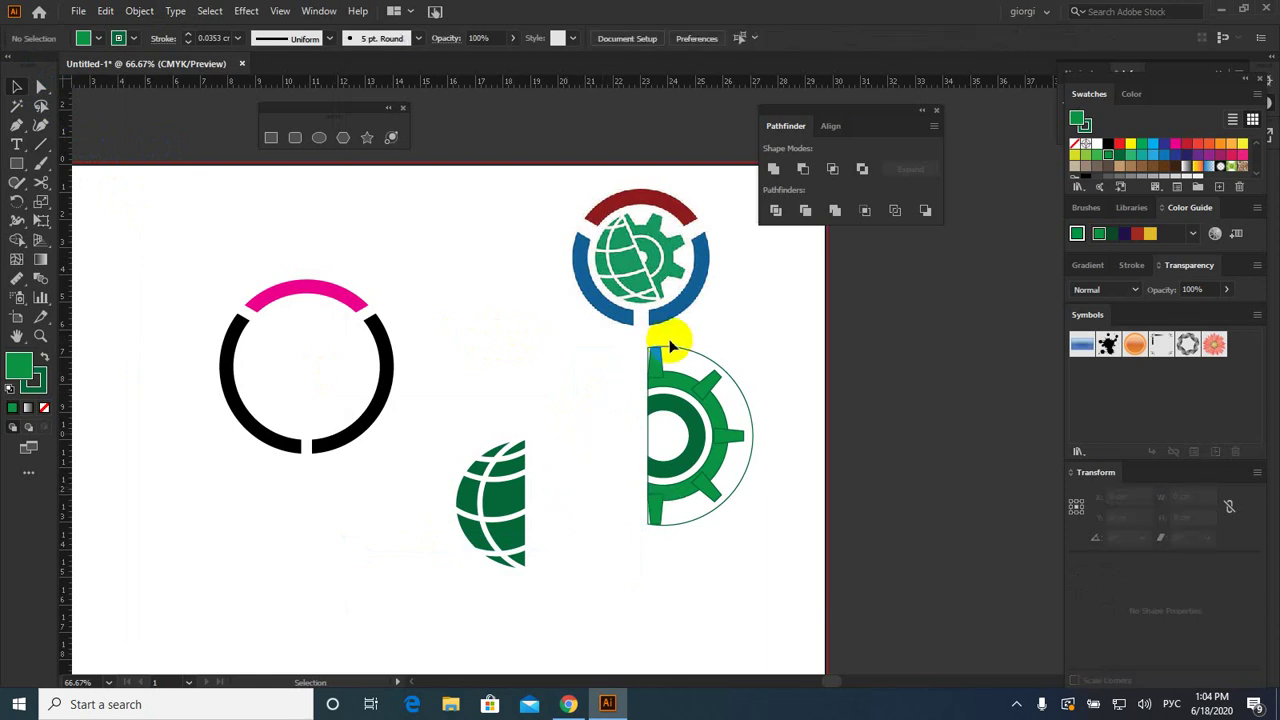
Step: Delete the thin semicircle outline and select the remaining green half-gear pieces
{"action": "left_click", "coordinate": [676, 355]}
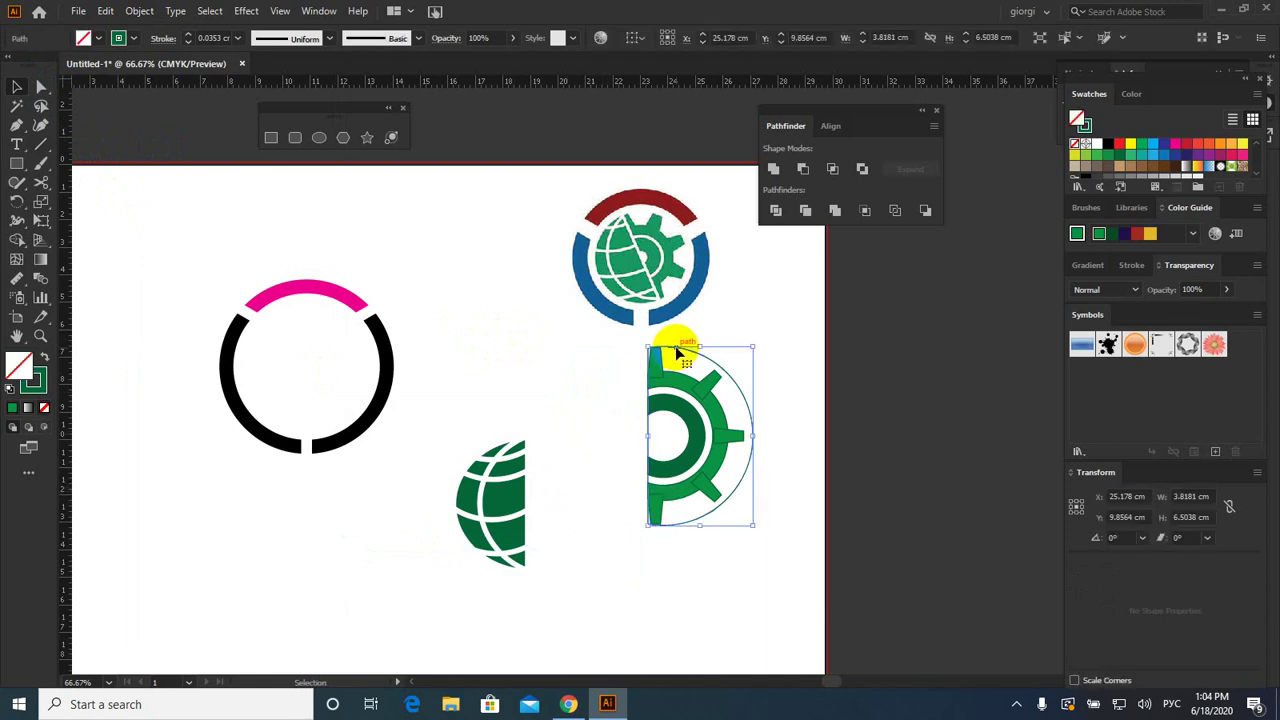
{"action": "key", "text": "Delete"}
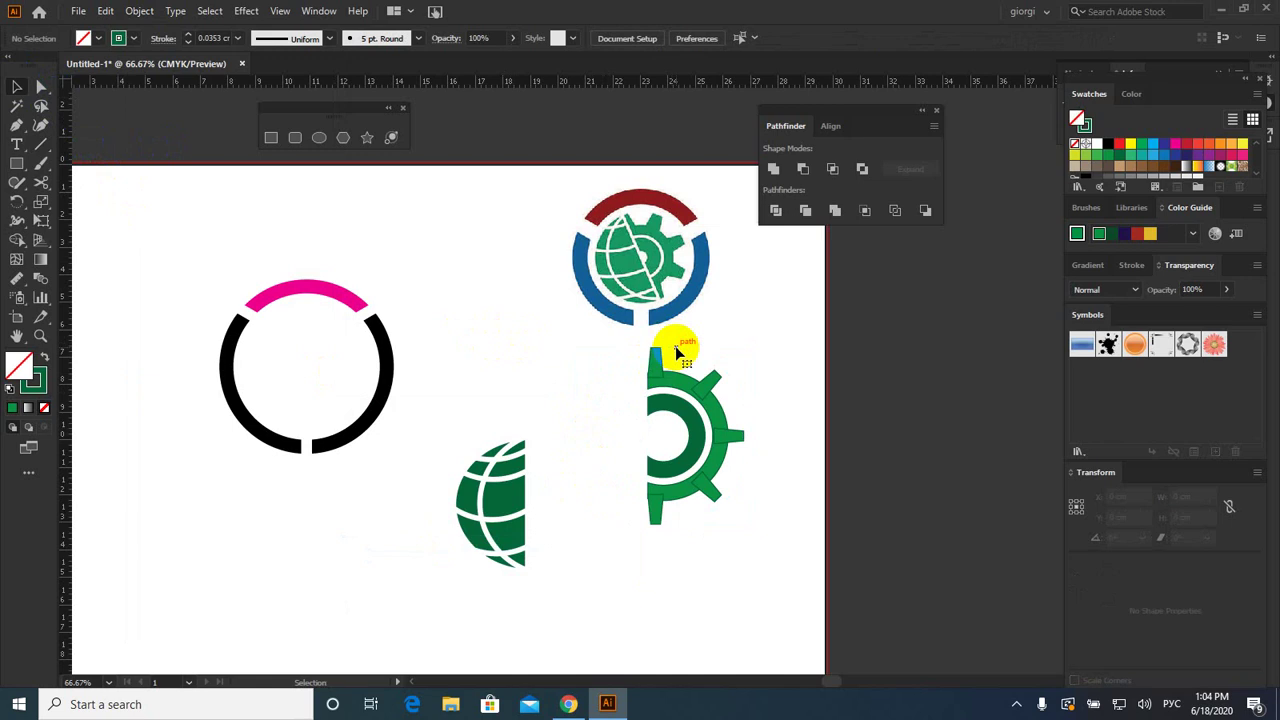
{"action": "mouse_move", "coordinate": [610, 348]}
{"action": "left_mouse_down"}
{"action": "mouse_move", "coordinate": [715, 528]}
{"action": "mouse_move", "coordinate": [729, 520]}
{"action": "left_mouse_up"}
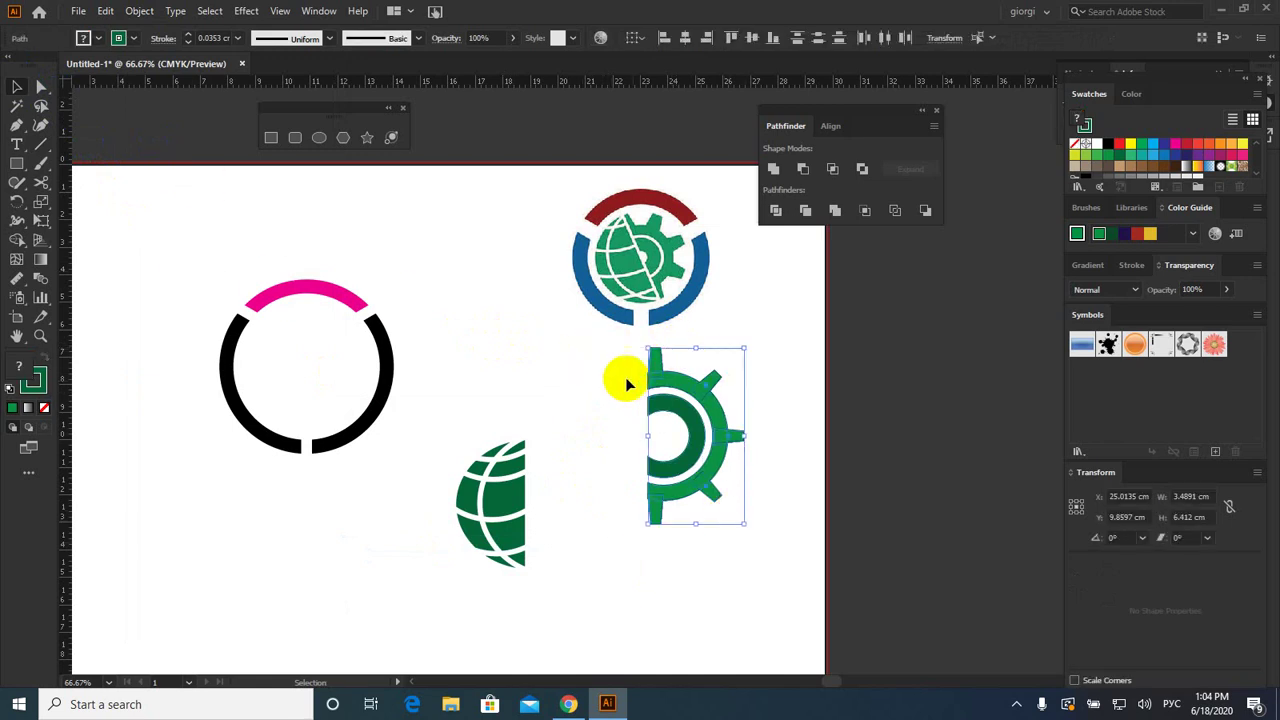
{"action": "left_click", "coordinate": [41, 125]}
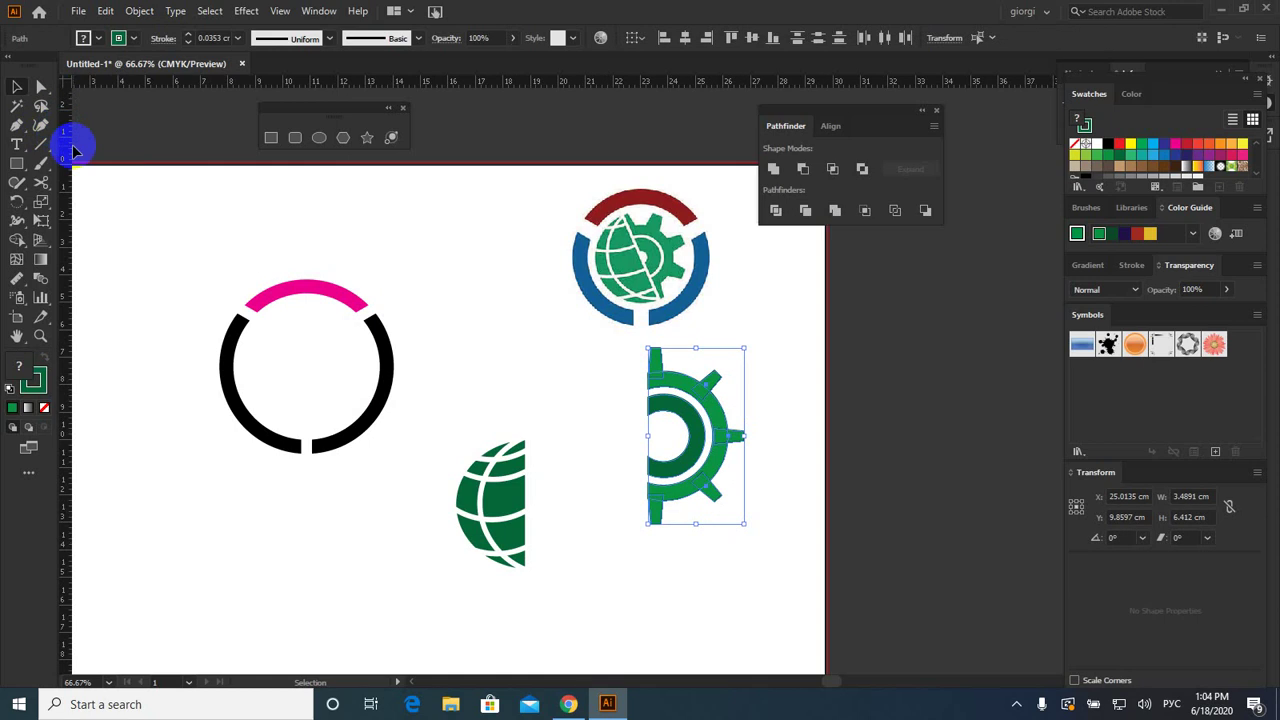
Step: Unite the top tooth, upper half and lower tooth into one shape with Pathfinder
{"action": "left_click", "coordinate": [634, 390]}
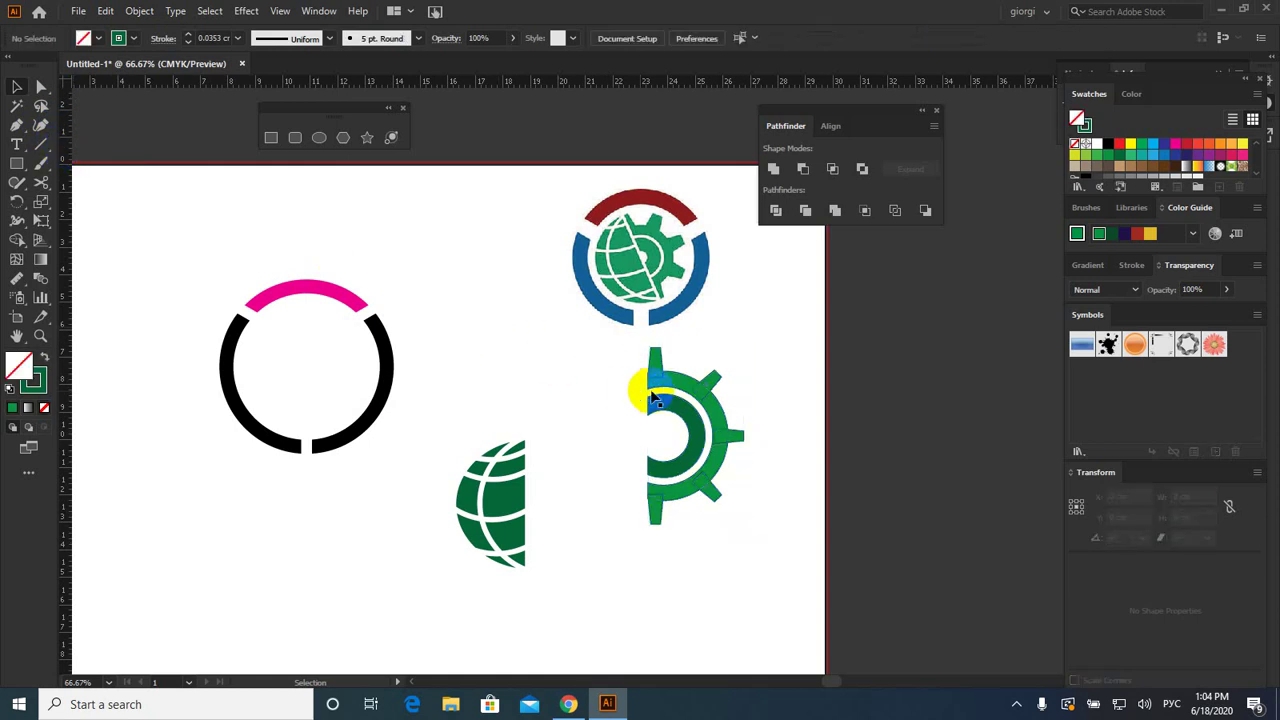
{"action": "left_click", "coordinate": [655, 358]}
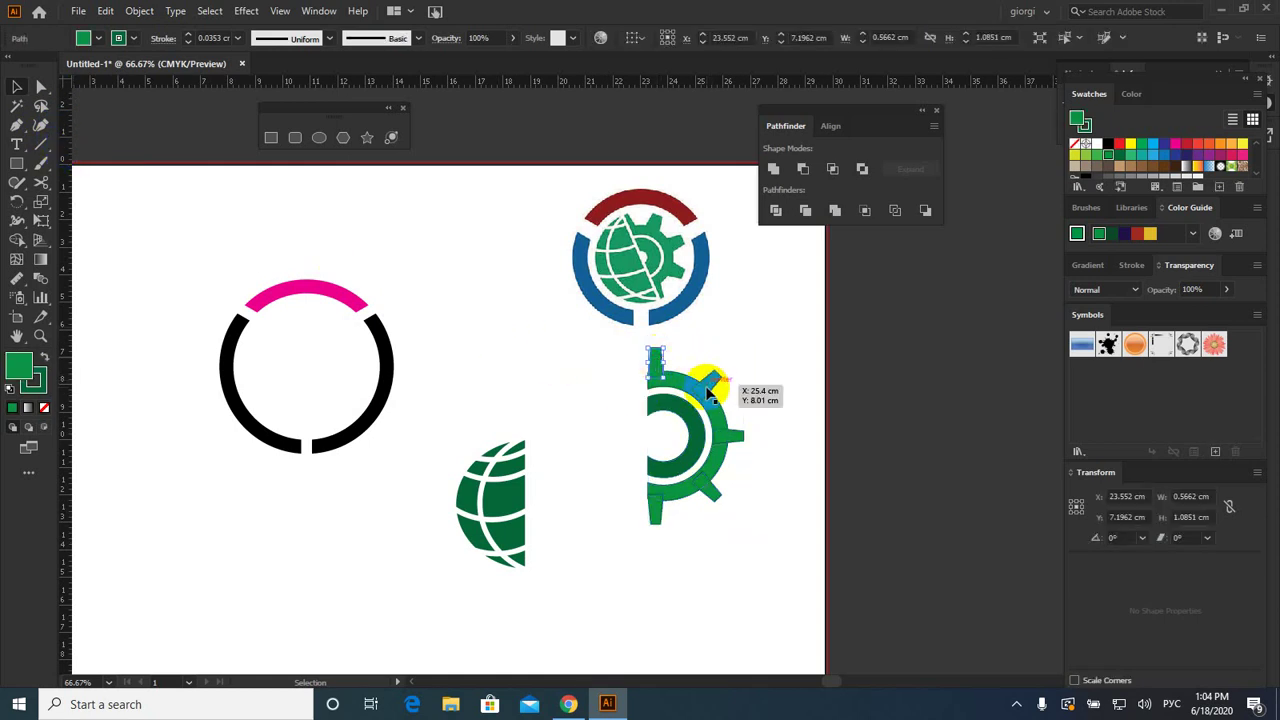
{"action": "left_click", "coordinate": [712, 378], "text": "shift"}
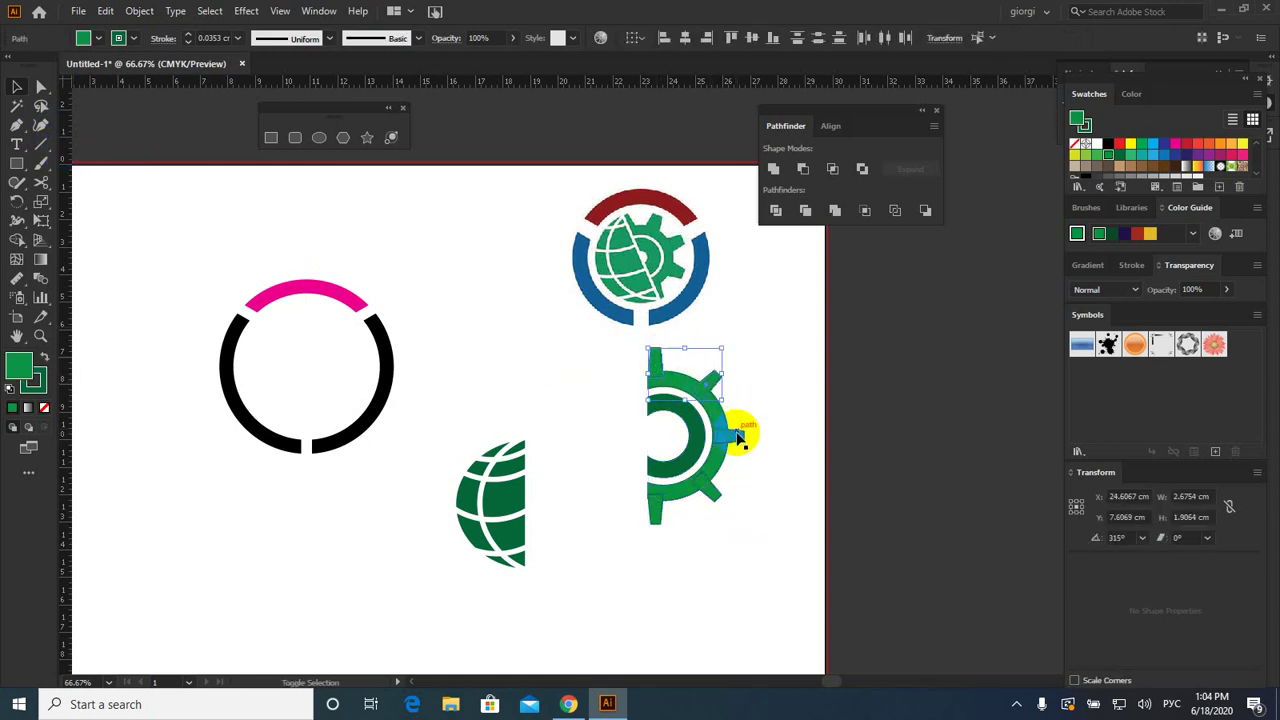
{"action": "left_click", "coordinate": [708, 490], "text": "shift"}
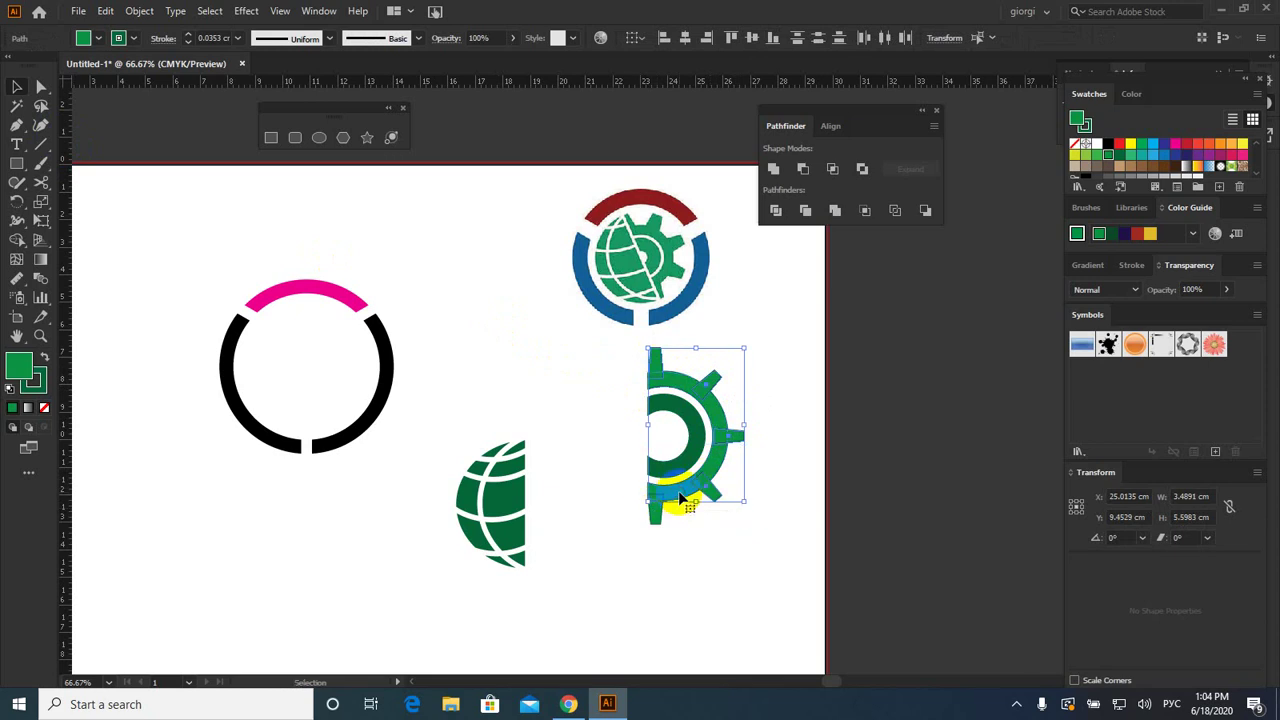
{"action": "left_click", "coordinate": [772, 170]}
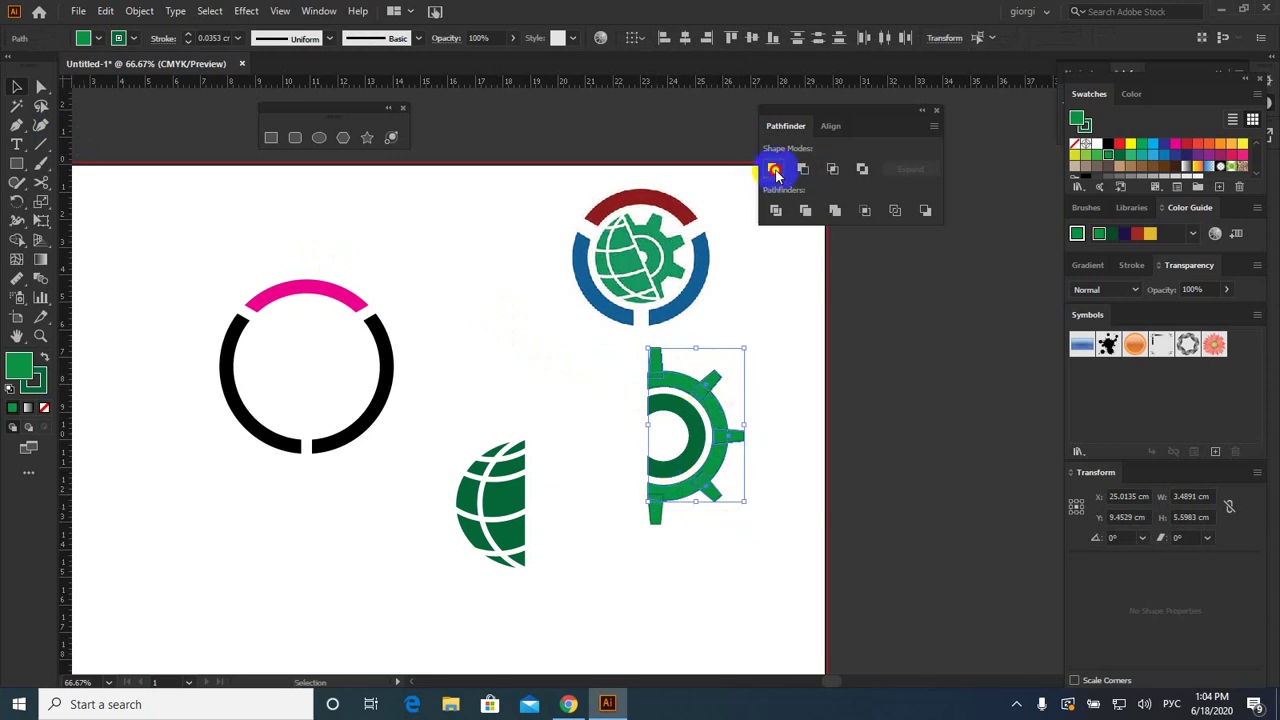
Step: Group the merged shape with the stem piece and move it beside the globe half
{"action": "left_click", "coordinate": [677, 410]}
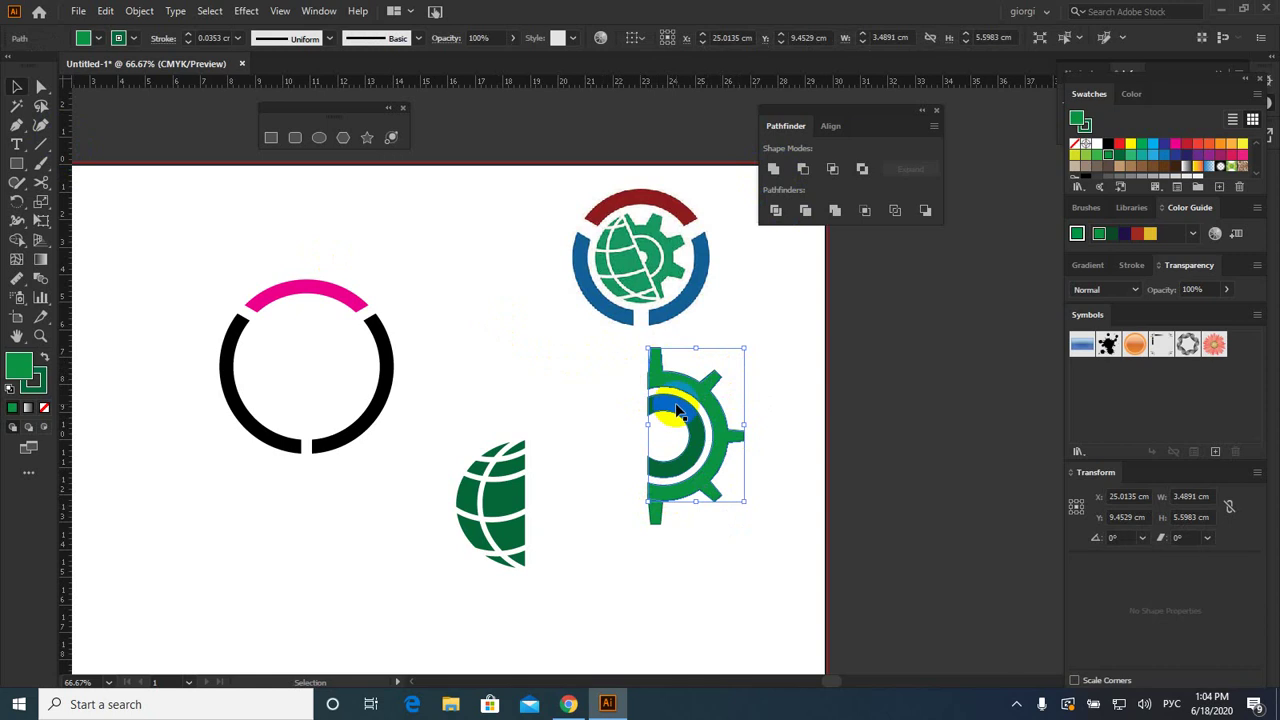
{"action": "left_click_drag", "start_coordinate": [600, 344], "coordinate": [743, 524]}
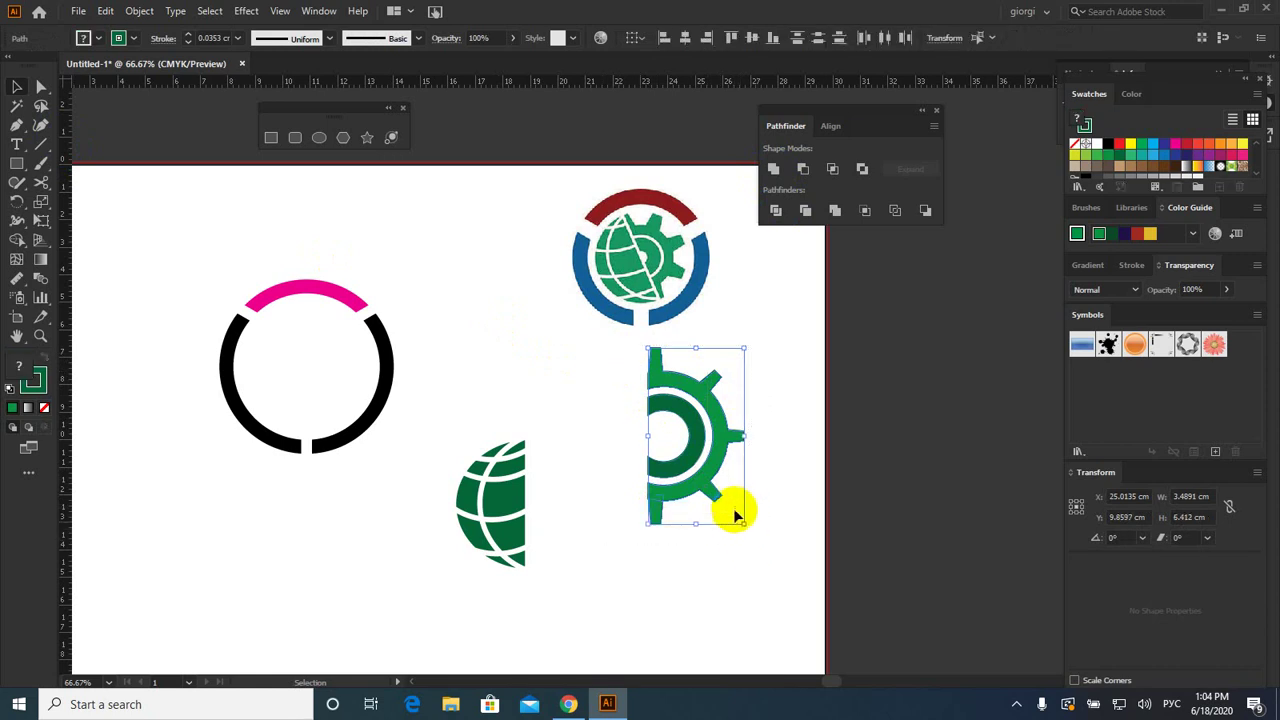
{"action": "key", "text": "ctrl+g"}
{"action": "left_click", "coordinate": [693, 405]}
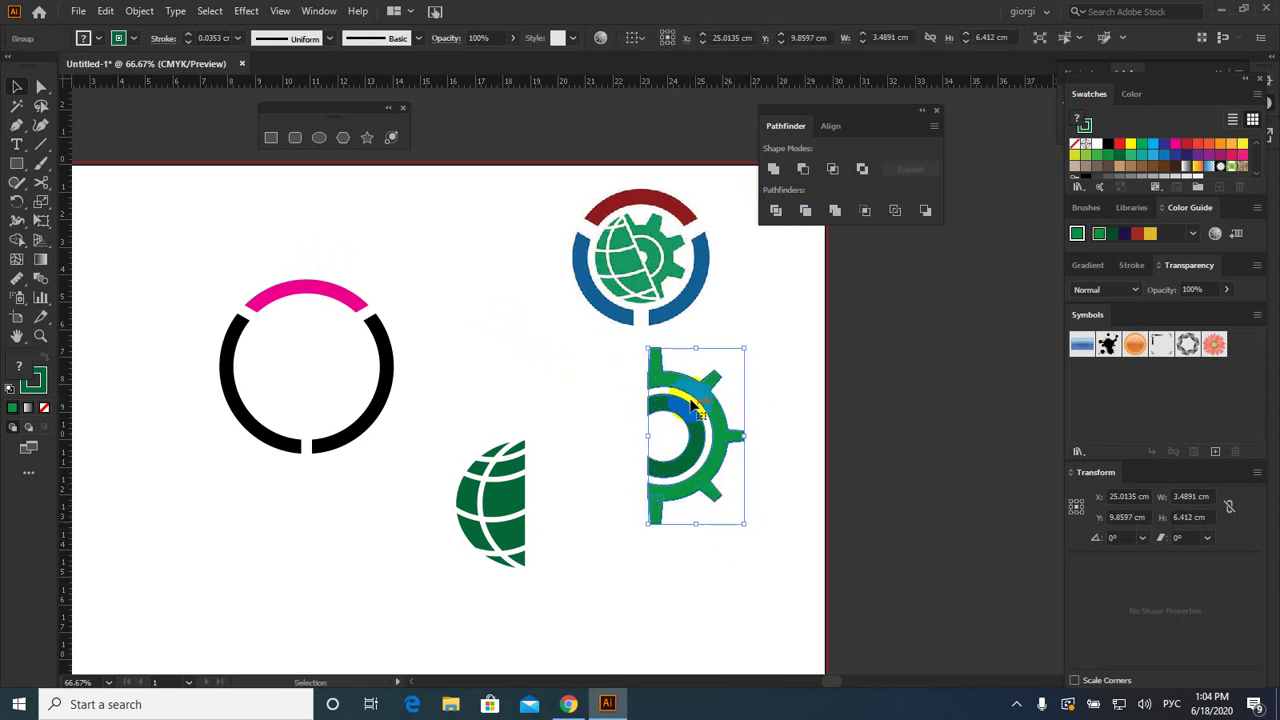
{"action": "left_click_drag", "start_coordinate": [693, 405], "coordinate": [576, 462]}
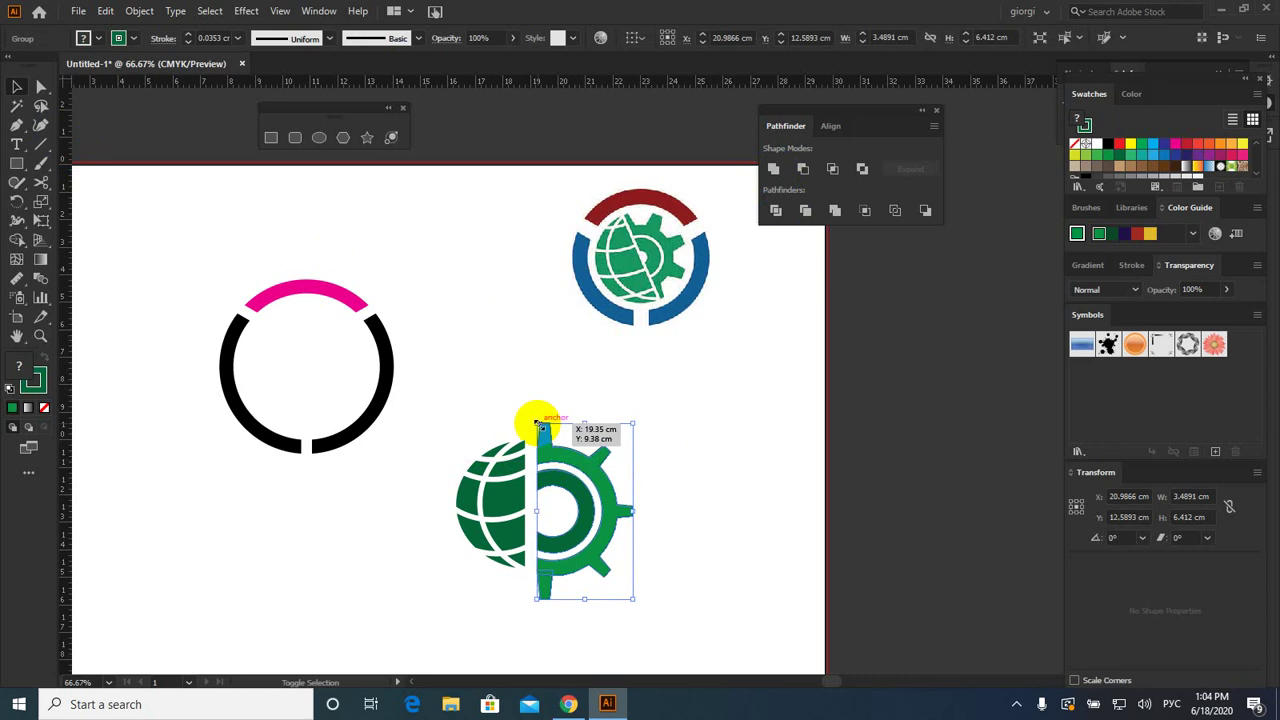
Step: Scale and nudge the half-gear flush with the globe half, then move the 5.515 cm emblem into the ring
{"action": "left_click_drag", "start_coordinate": [537, 424], "coordinate": [549, 447]}
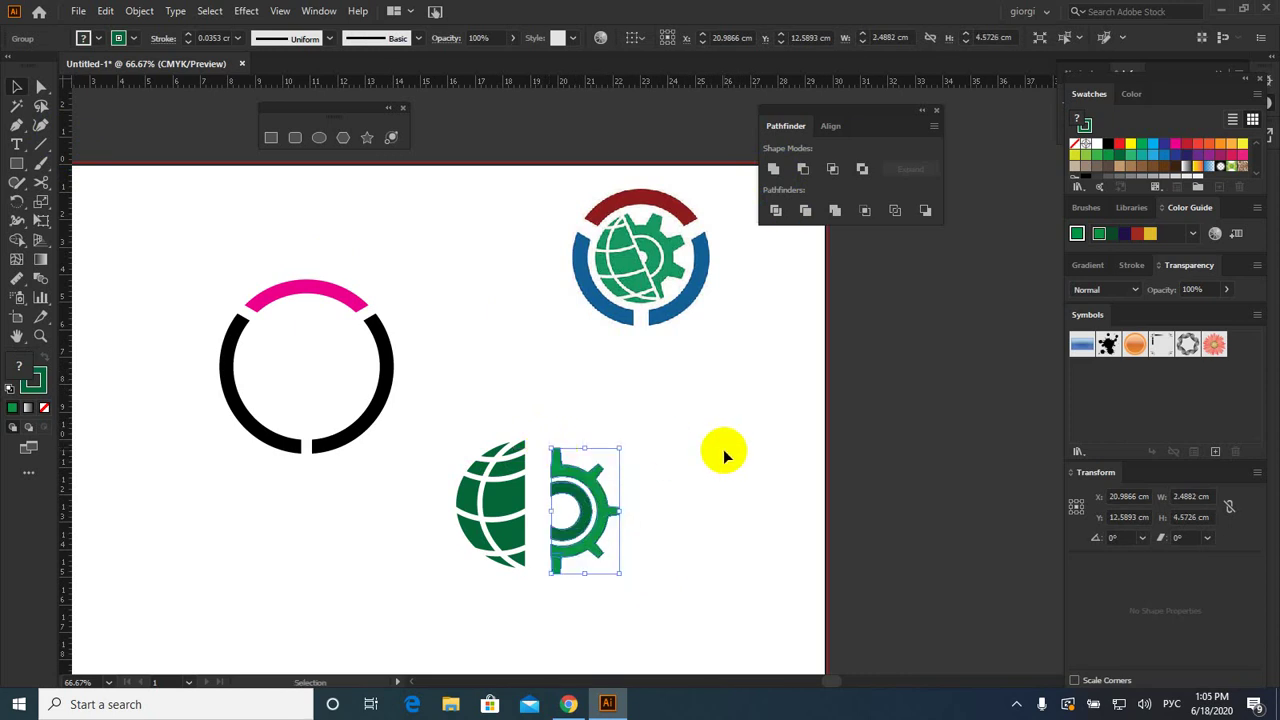
{"action": "key", "text": "Up"}
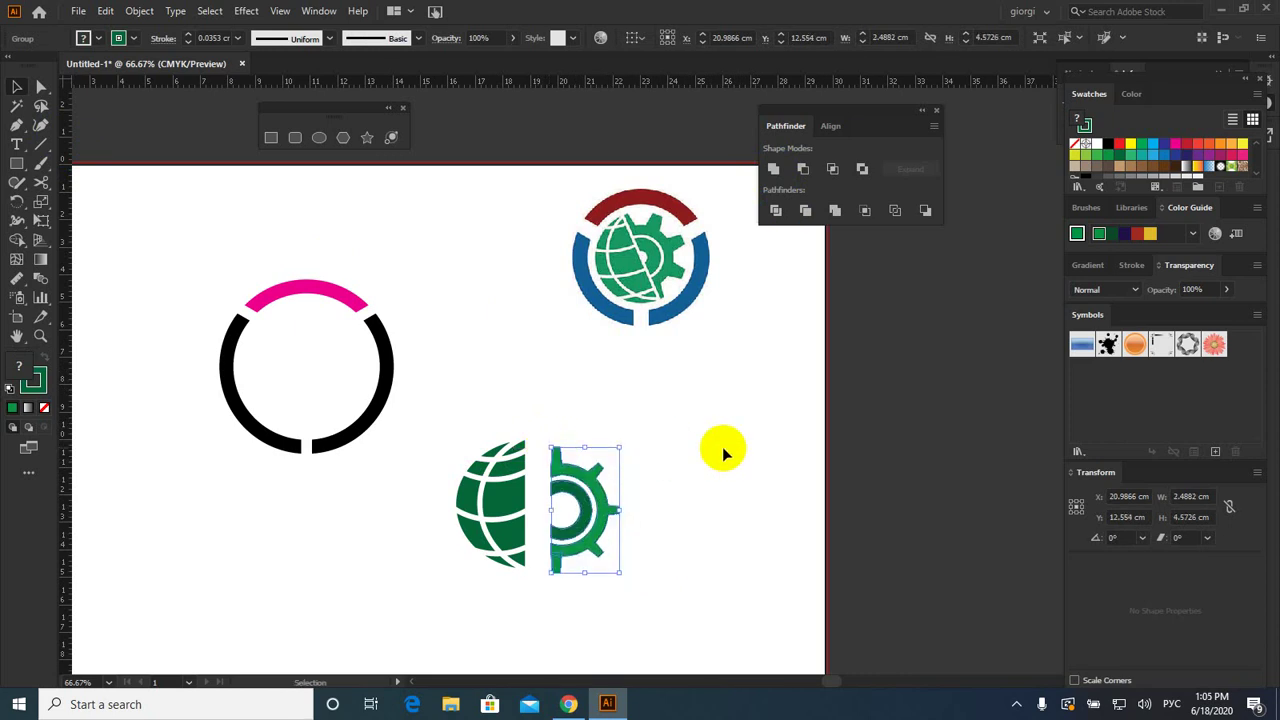
{"action": "key", "text": "Up"}
{"action": "key", "text": "Up"}
{"action": "key", "text": "Up"}
{"action": "key", "text": "Up"}
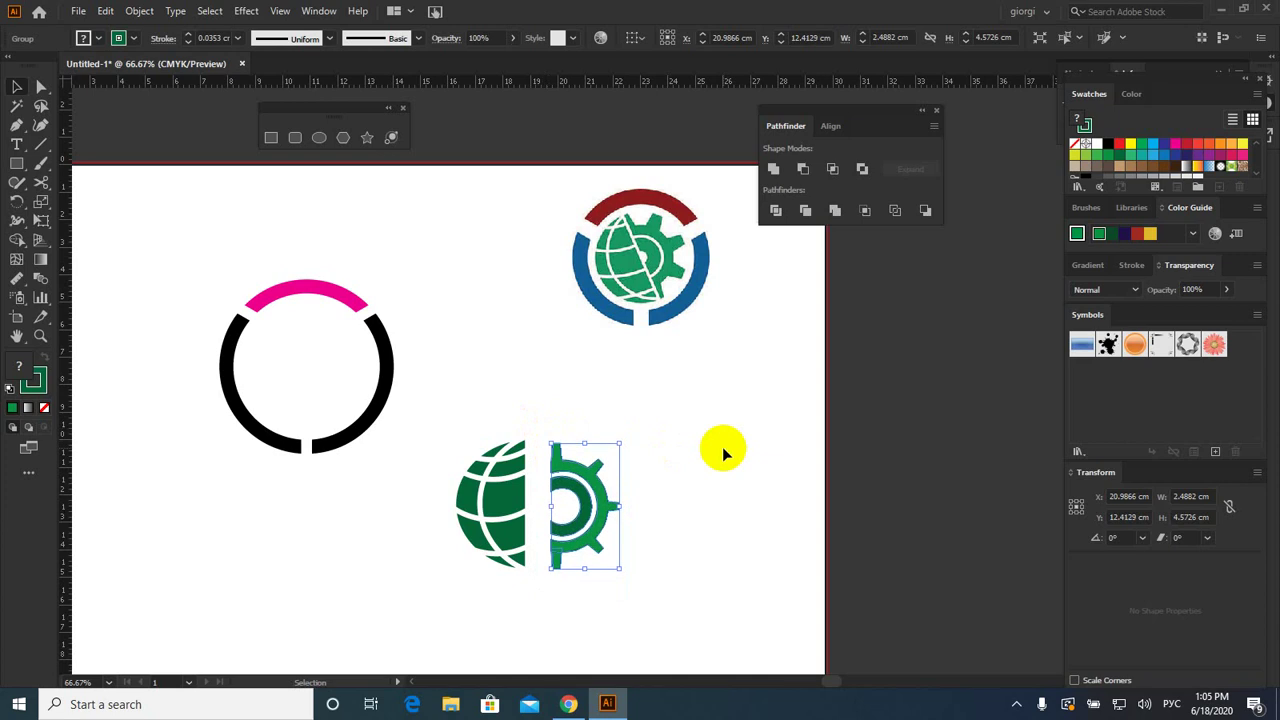
{"action": "key", "text": "Left"}
{"action": "key", "text": "Left"}
{"action": "key", "text": "Left"}
{"action": "key", "text": "Left"}
{"action": "key", "text": "Left"}
{"action": "key", "text": "Left"}
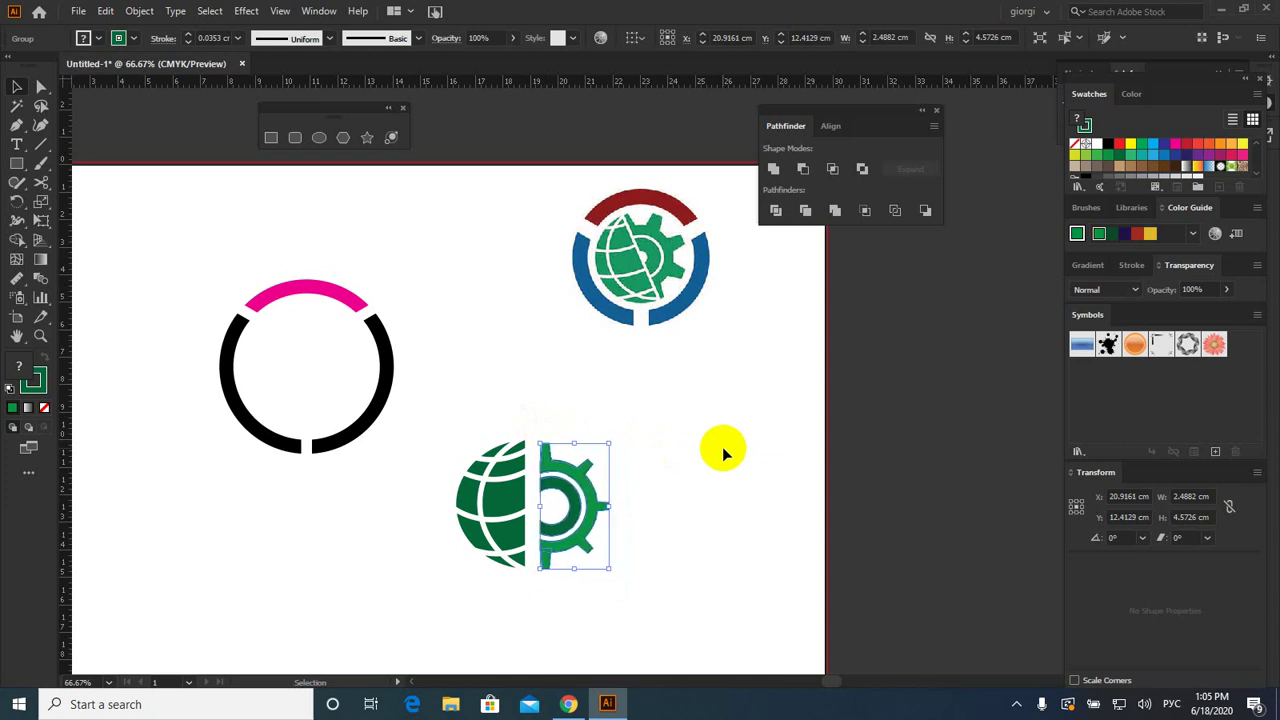
{"action": "key", "text": "Left"}
{"action": "key", "text": "Left"}
{"action": "key", "text": "Left"}
{"action": "key", "text": "Left"}
{"action": "key", "text": "Left"}
{"action": "key", "text": "Left"}
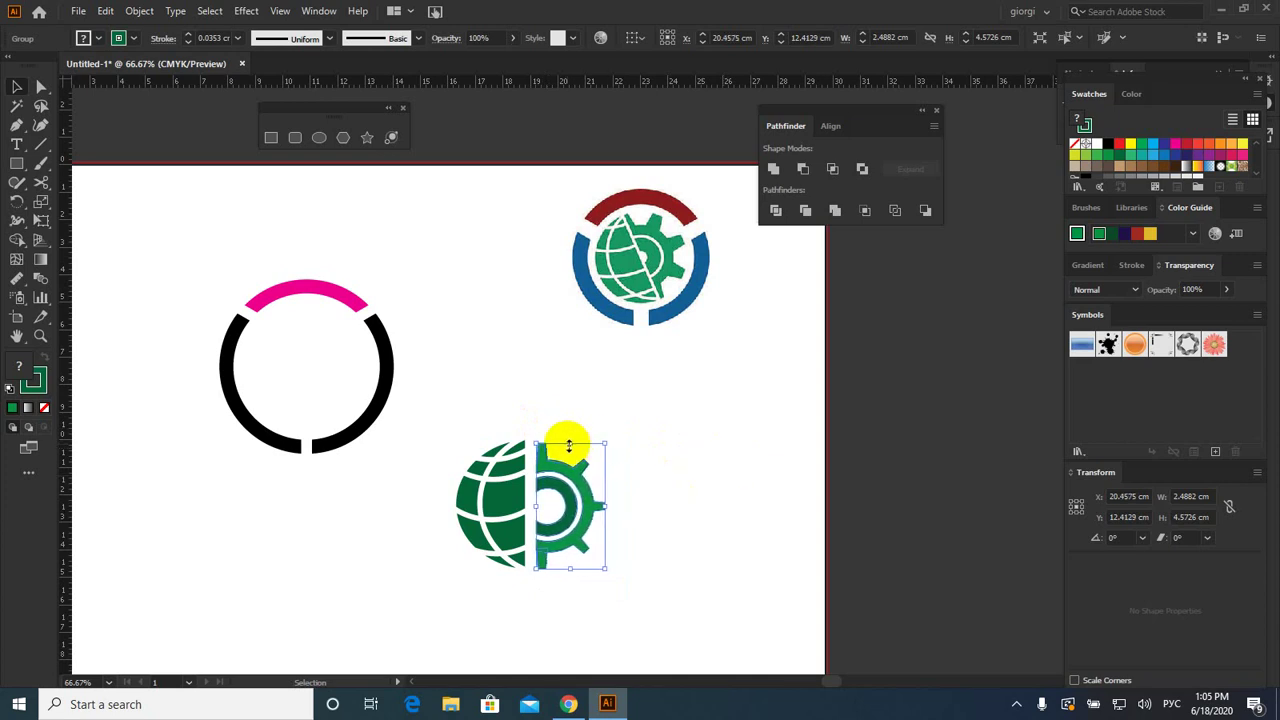
{"action": "left_click_drag", "start_coordinate": [605, 441], "coordinate": [609, 438]}
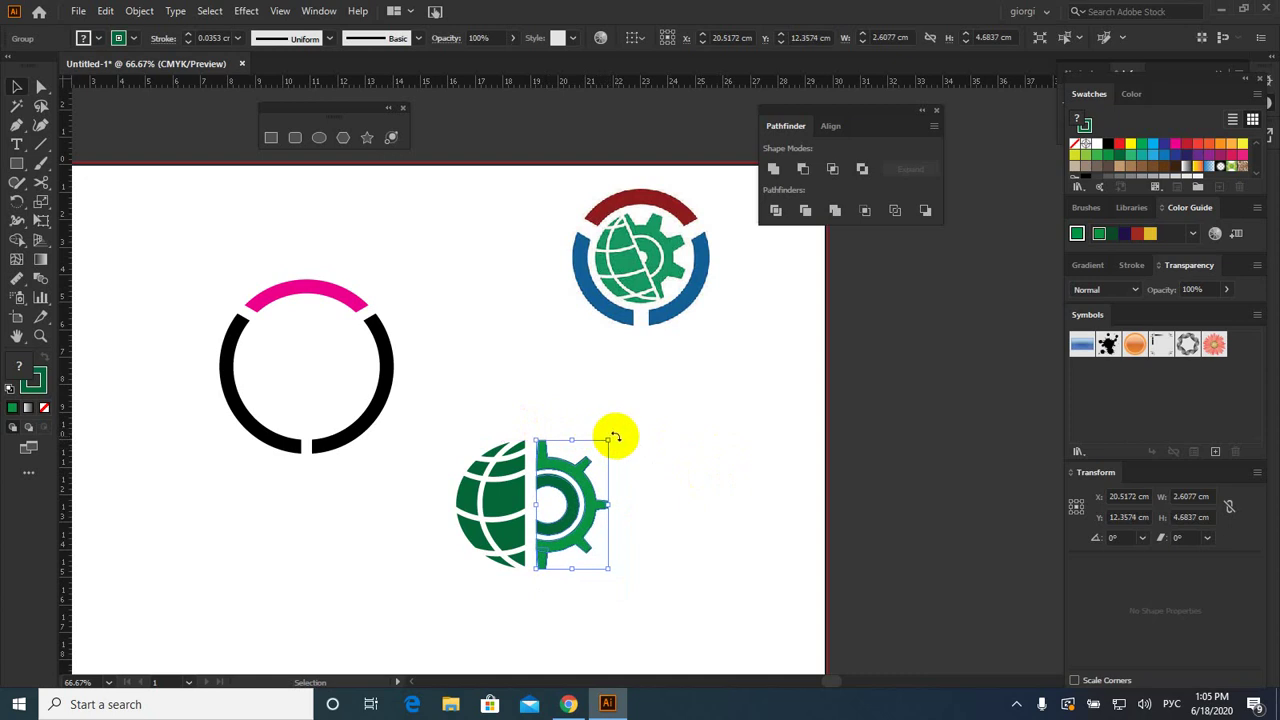
{"action": "left_click_drag", "start_coordinate": [446, 418], "coordinate": [631, 592]}
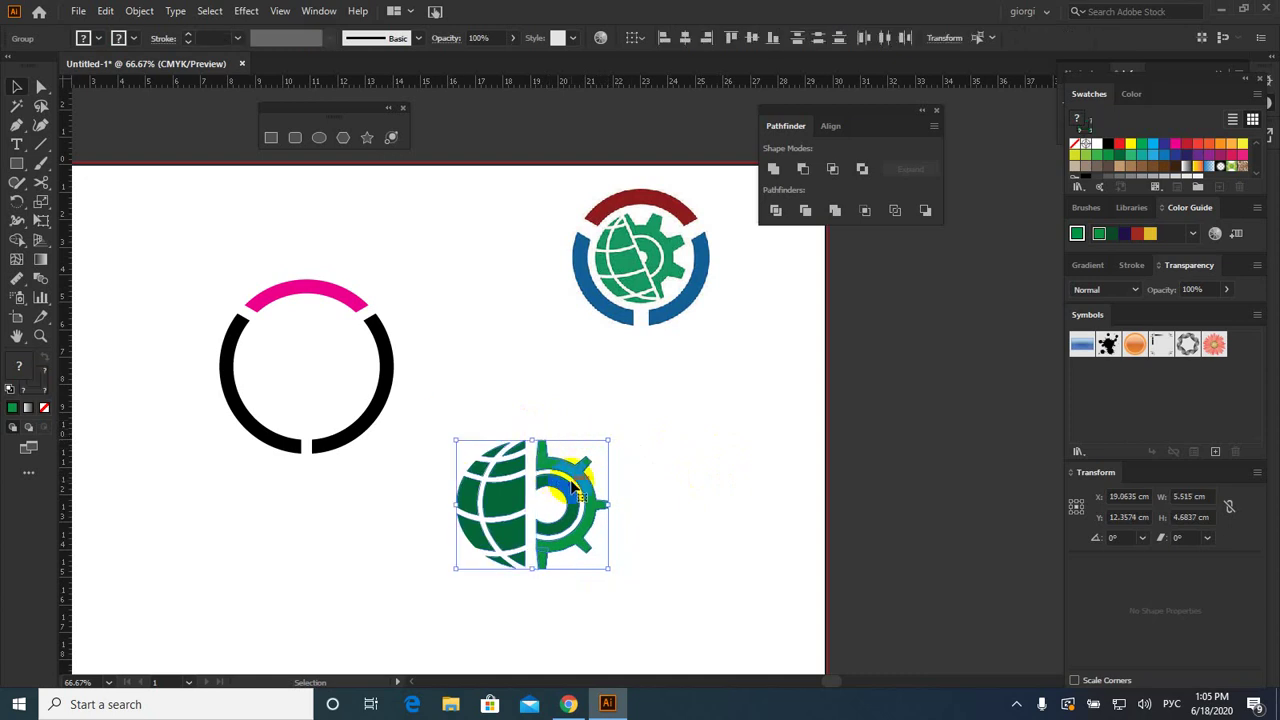
{"action": "mouse_move", "coordinate": [572, 478]}
{"action": "left_mouse_down"}
{"action": "mouse_move", "coordinate": [349, 340]}
{"action": "mouse_move", "coordinate": [397, 362]}
{"action": "left_mouse_up"}
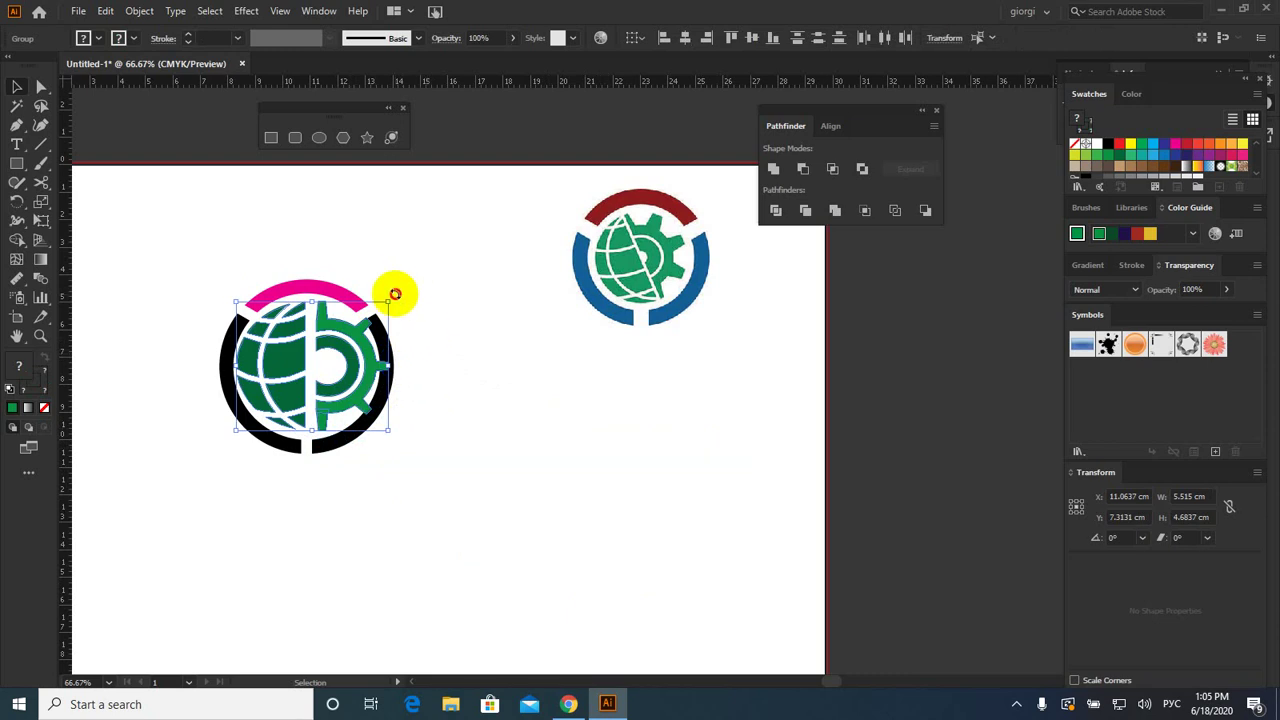
Step: Tilt the emblem about 8.1° and widen the black-and-magenta ring to 6.7357 cm
{"action": "left_click_drag", "start_coordinate": [394, 291], "coordinate": [404, 288]}
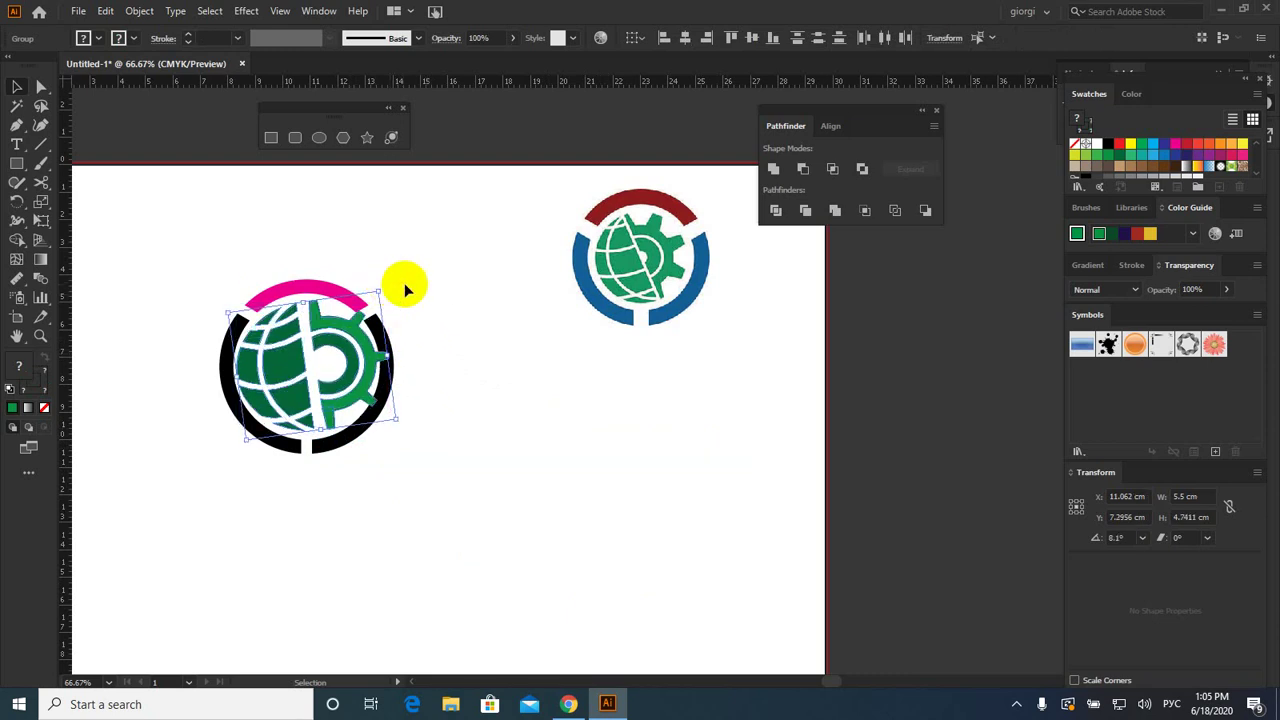
{"action": "left_click", "coordinate": [466, 313]}
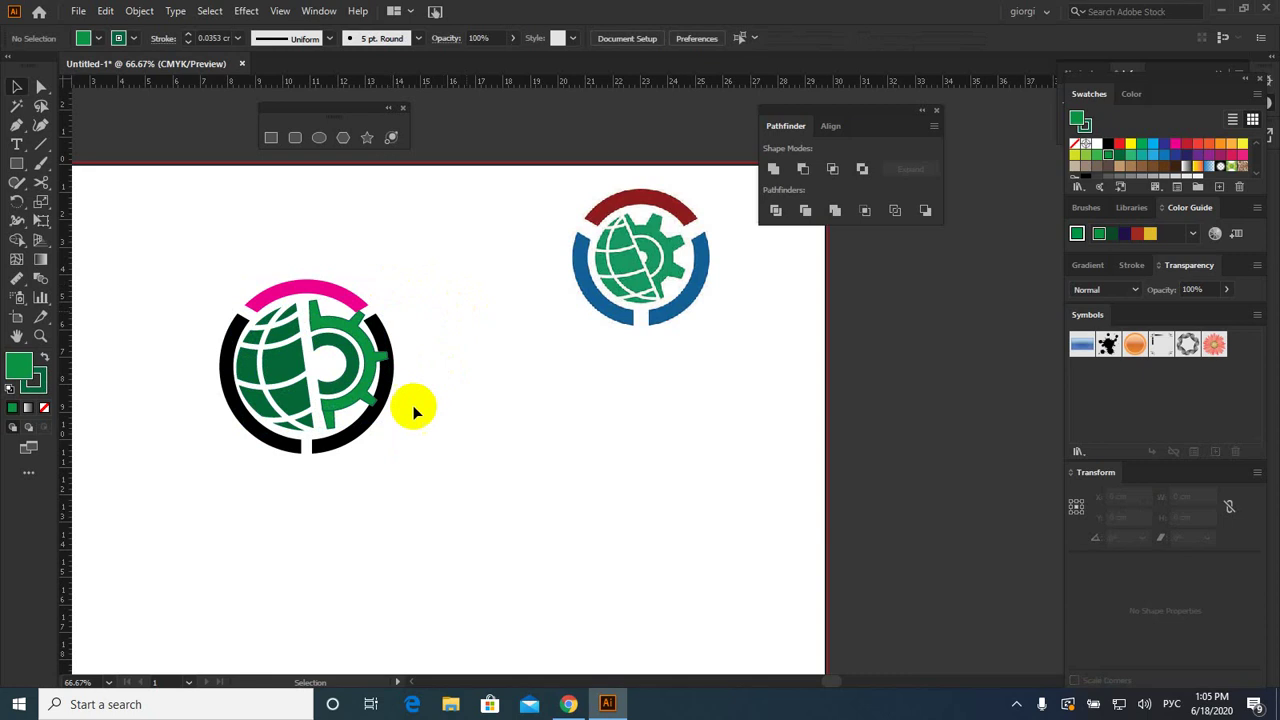
{"action": "left_click", "coordinate": [388, 390]}
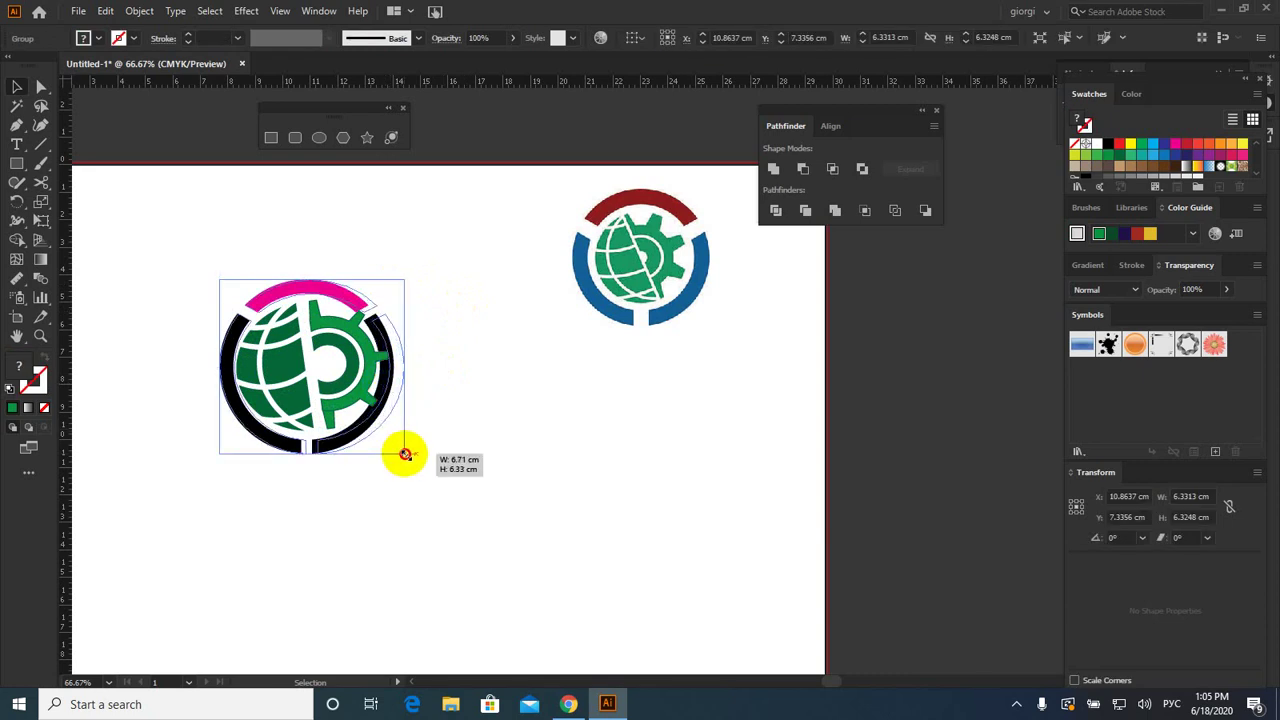
{"action": "left_click_drag", "start_coordinate": [398, 453], "coordinate": [405, 453]}
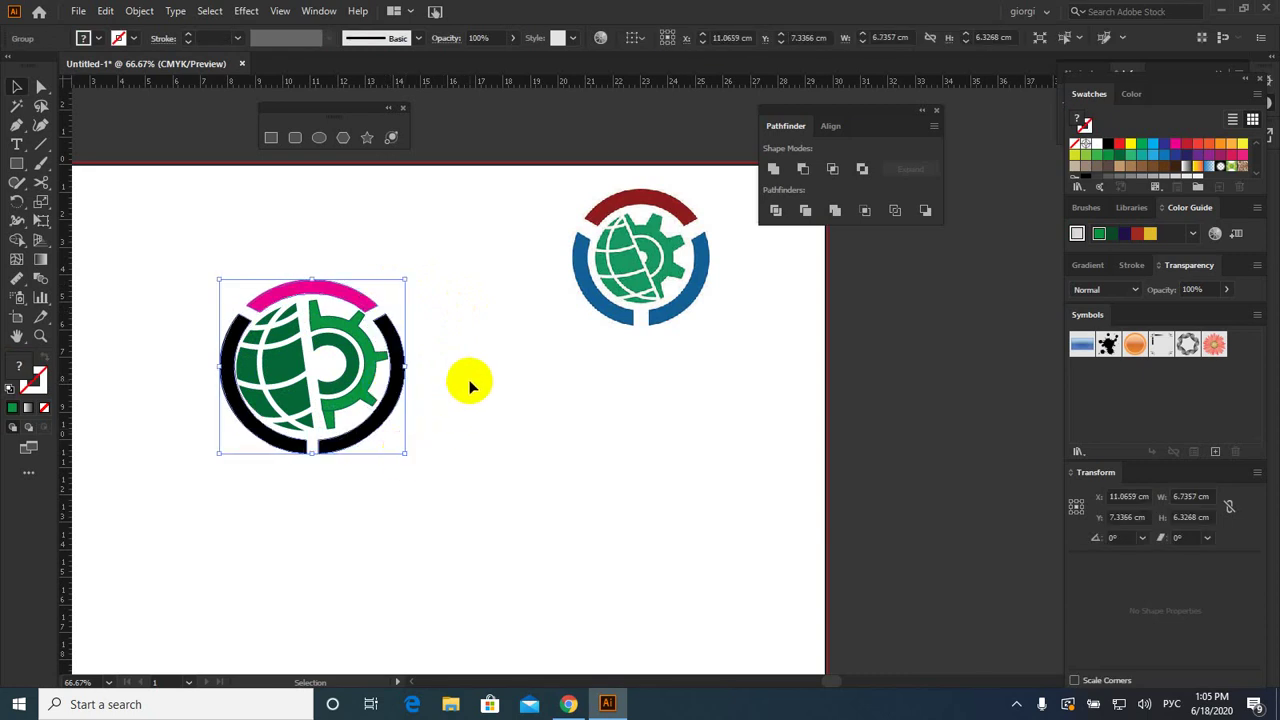